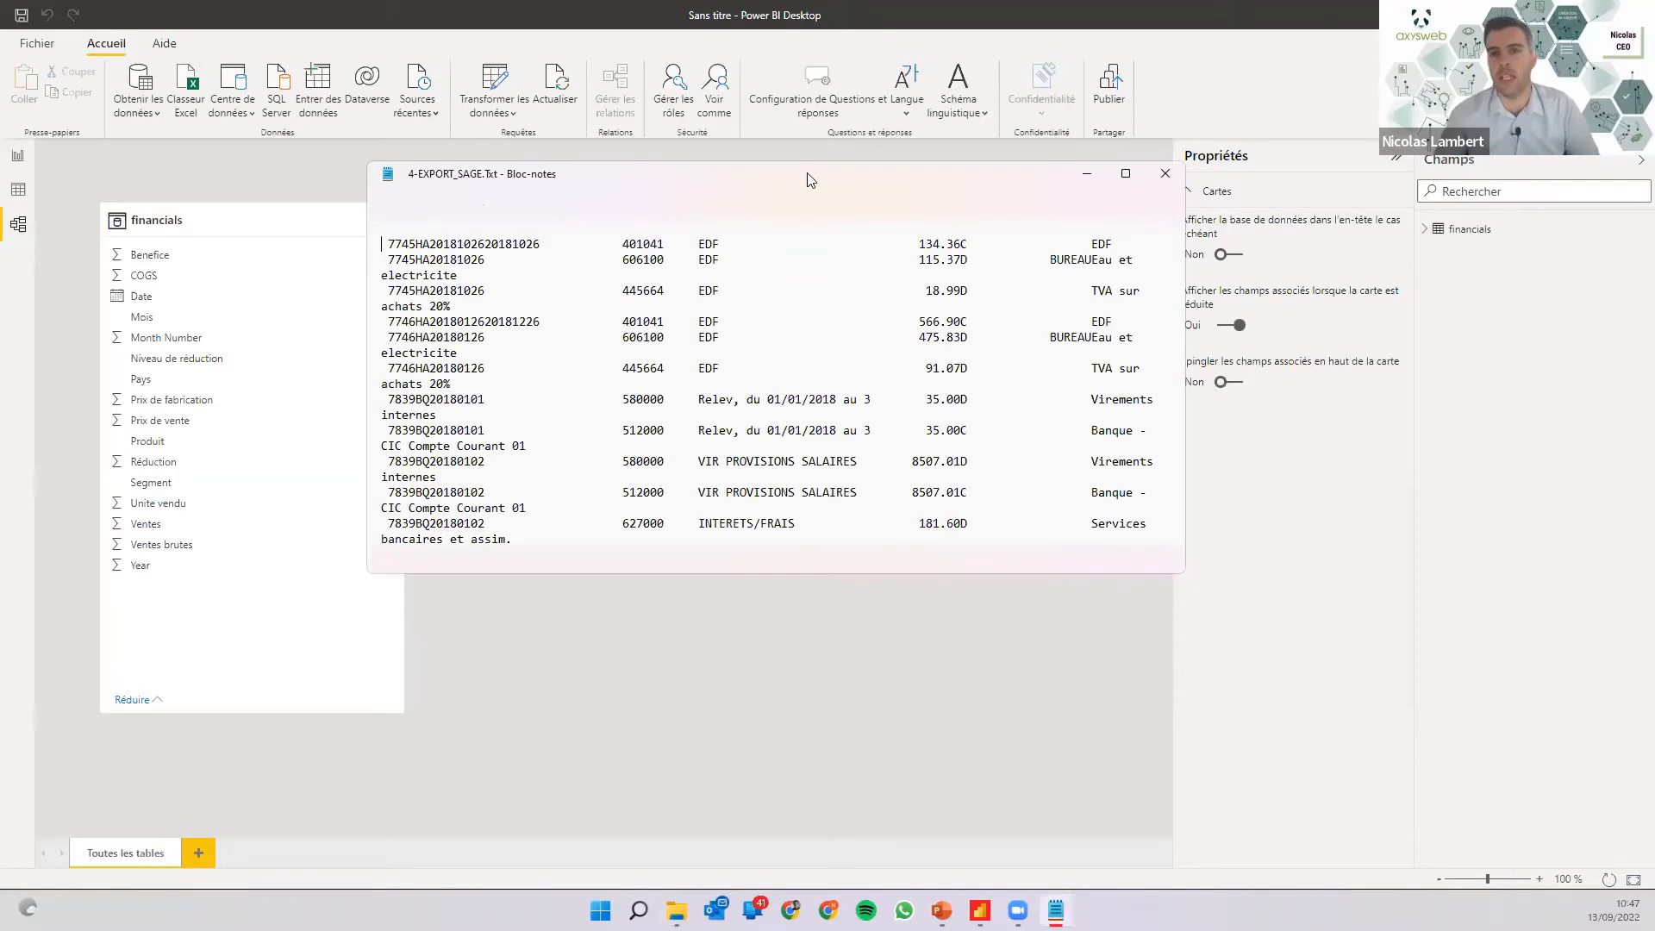
Examine the layout of the accounting entries throughout the text file 4-EXPORT_SAGE.Txt, and close the file.
{"action": "double_click", "coordinate": [809, 171]}
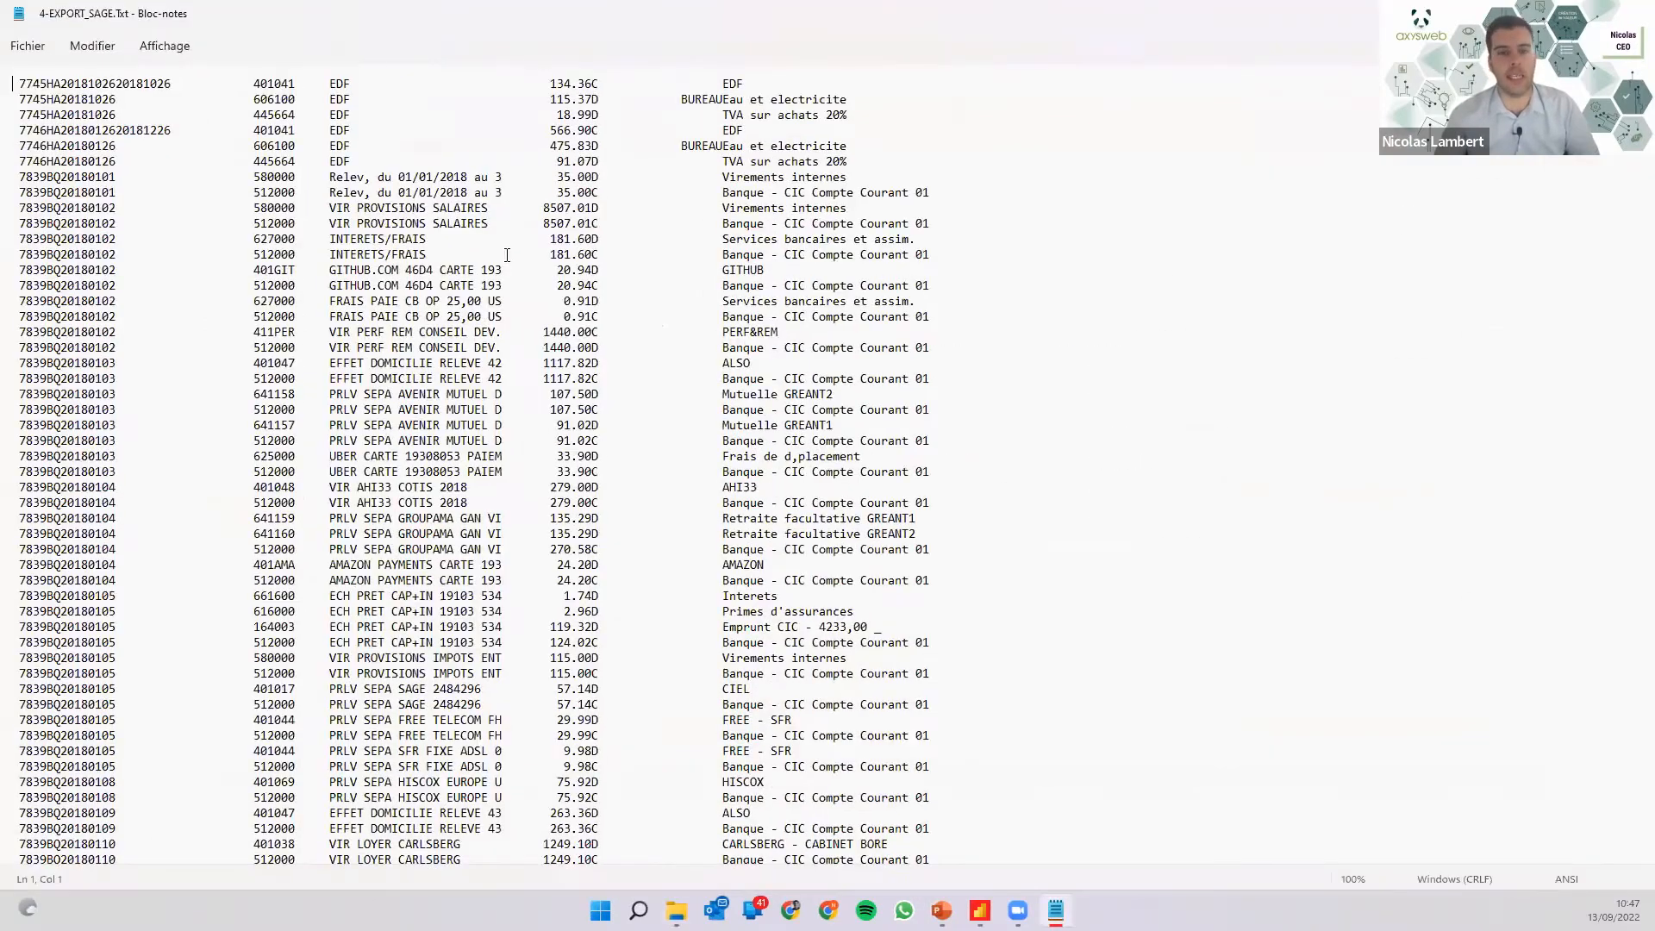
{"action": "scroll", "coordinate": [620, 361], "scroll_direction": "down", "scroll_amount": 17}
{"action": "scroll", "coordinate": [643, 361], "scroll_direction": "down", "scroll_amount": 20}
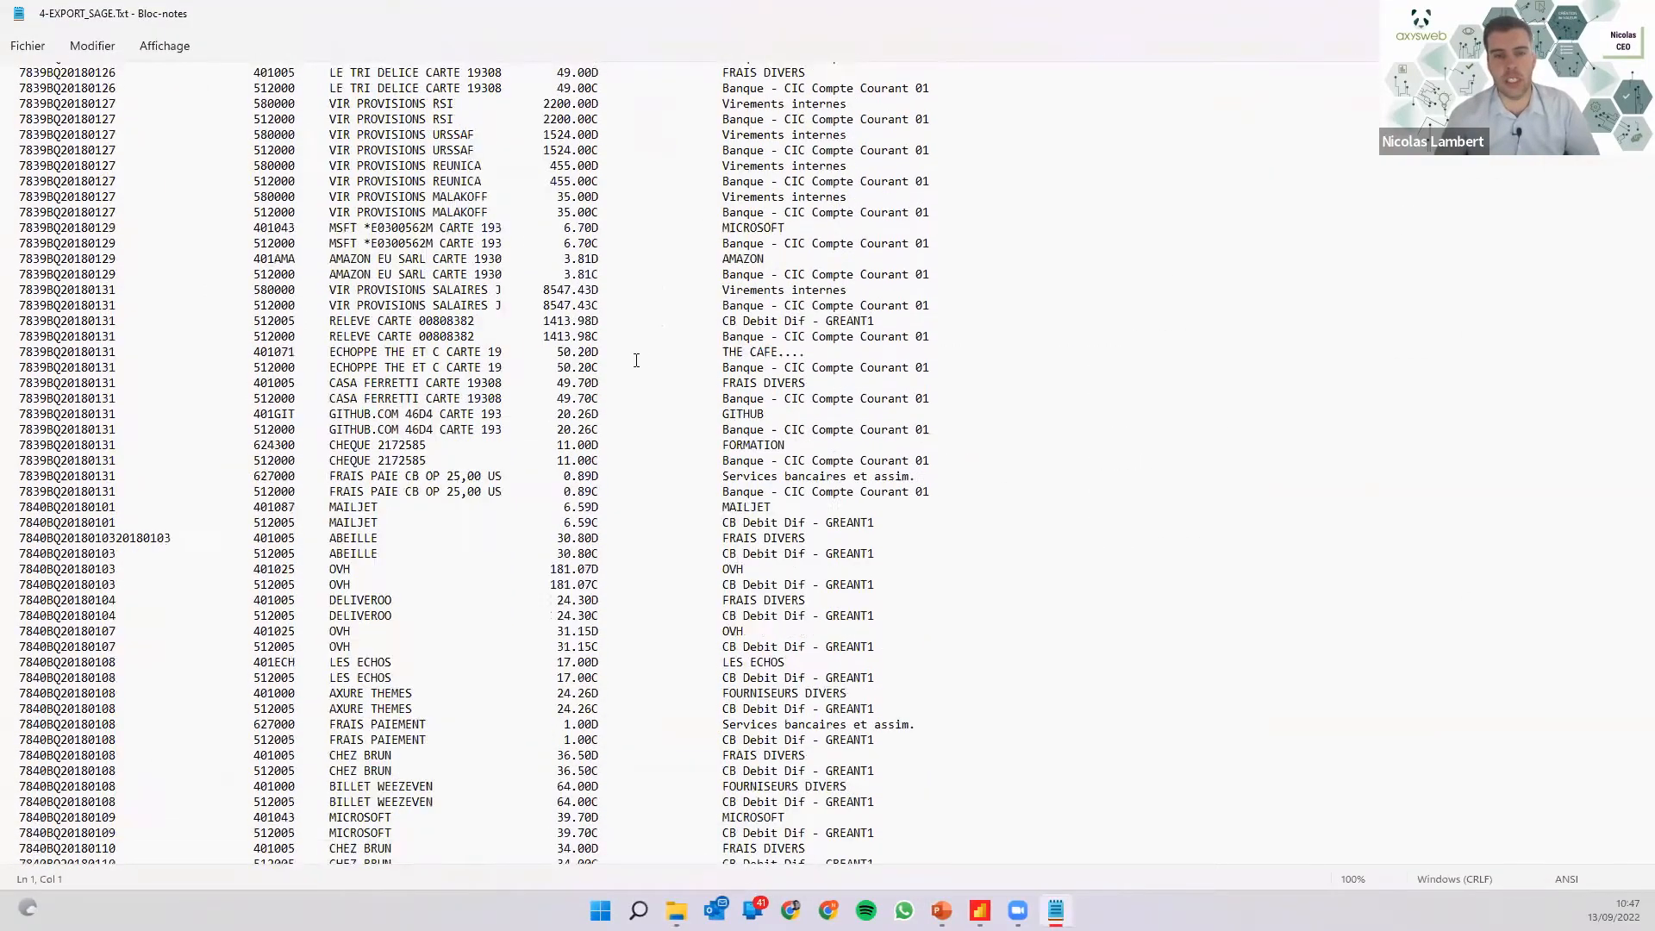
{"action": "scroll", "coordinate": [602, 356], "scroll_direction": "down", "scroll_amount": 20}
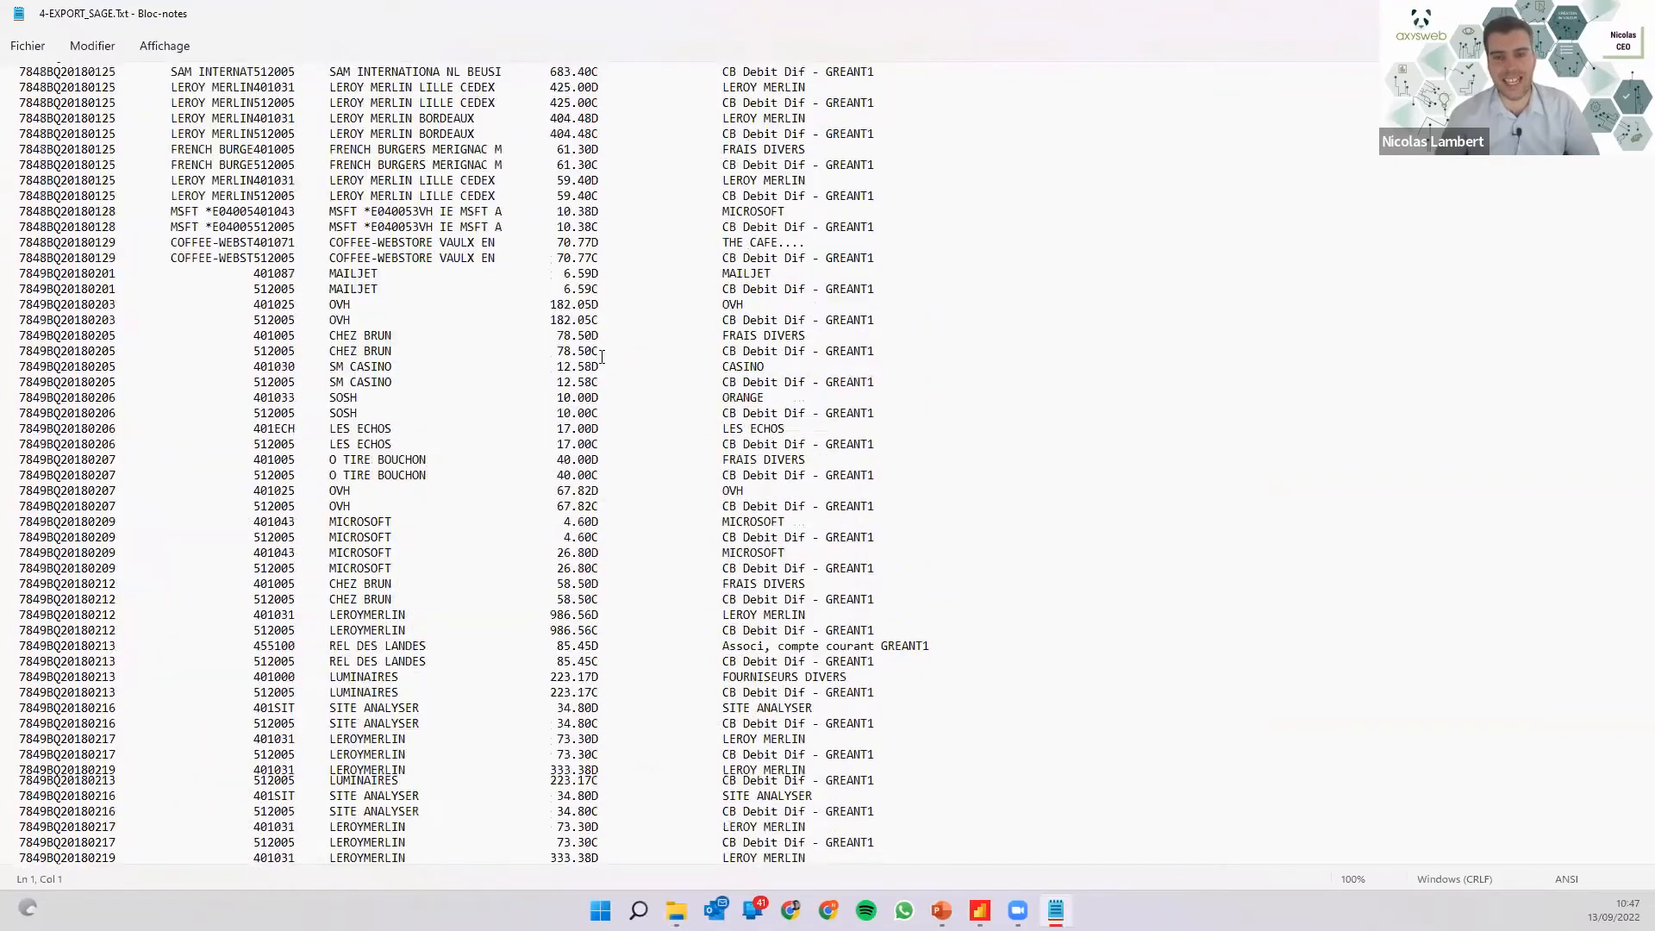
{"action": "scroll", "coordinate": [1234, 809], "scroll_direction": "up", "scroll_amount": 15}
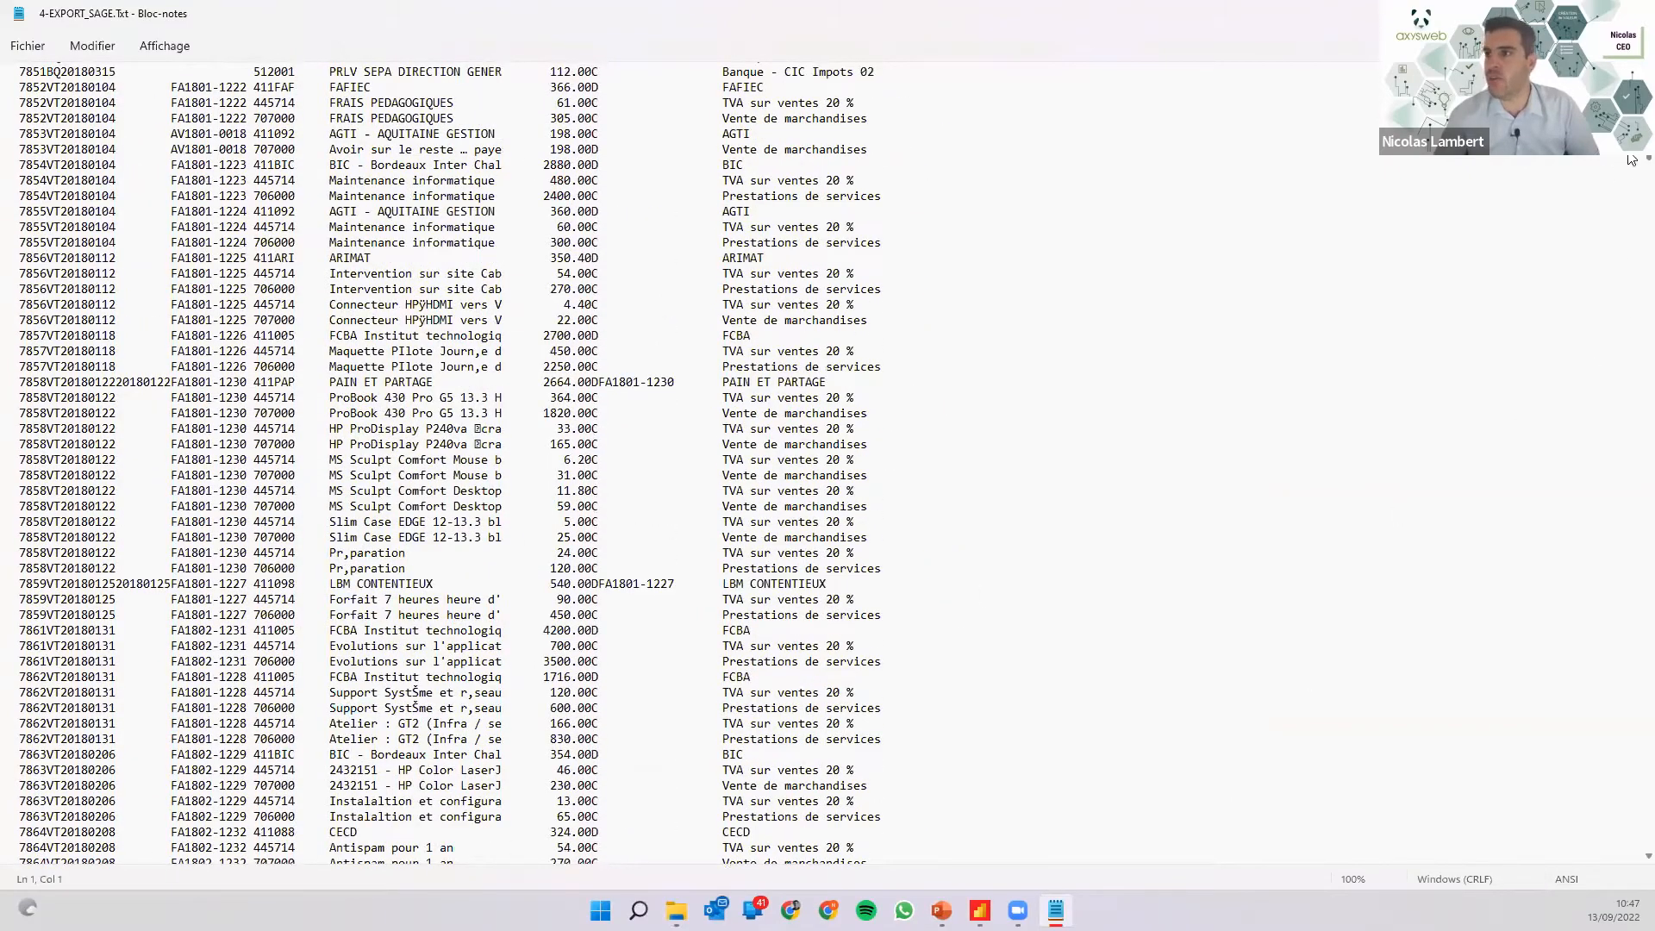
{"action": "scroll", "coordinate": [1632, 159], "scroll_direction": "down", "scroll_amount": 20}
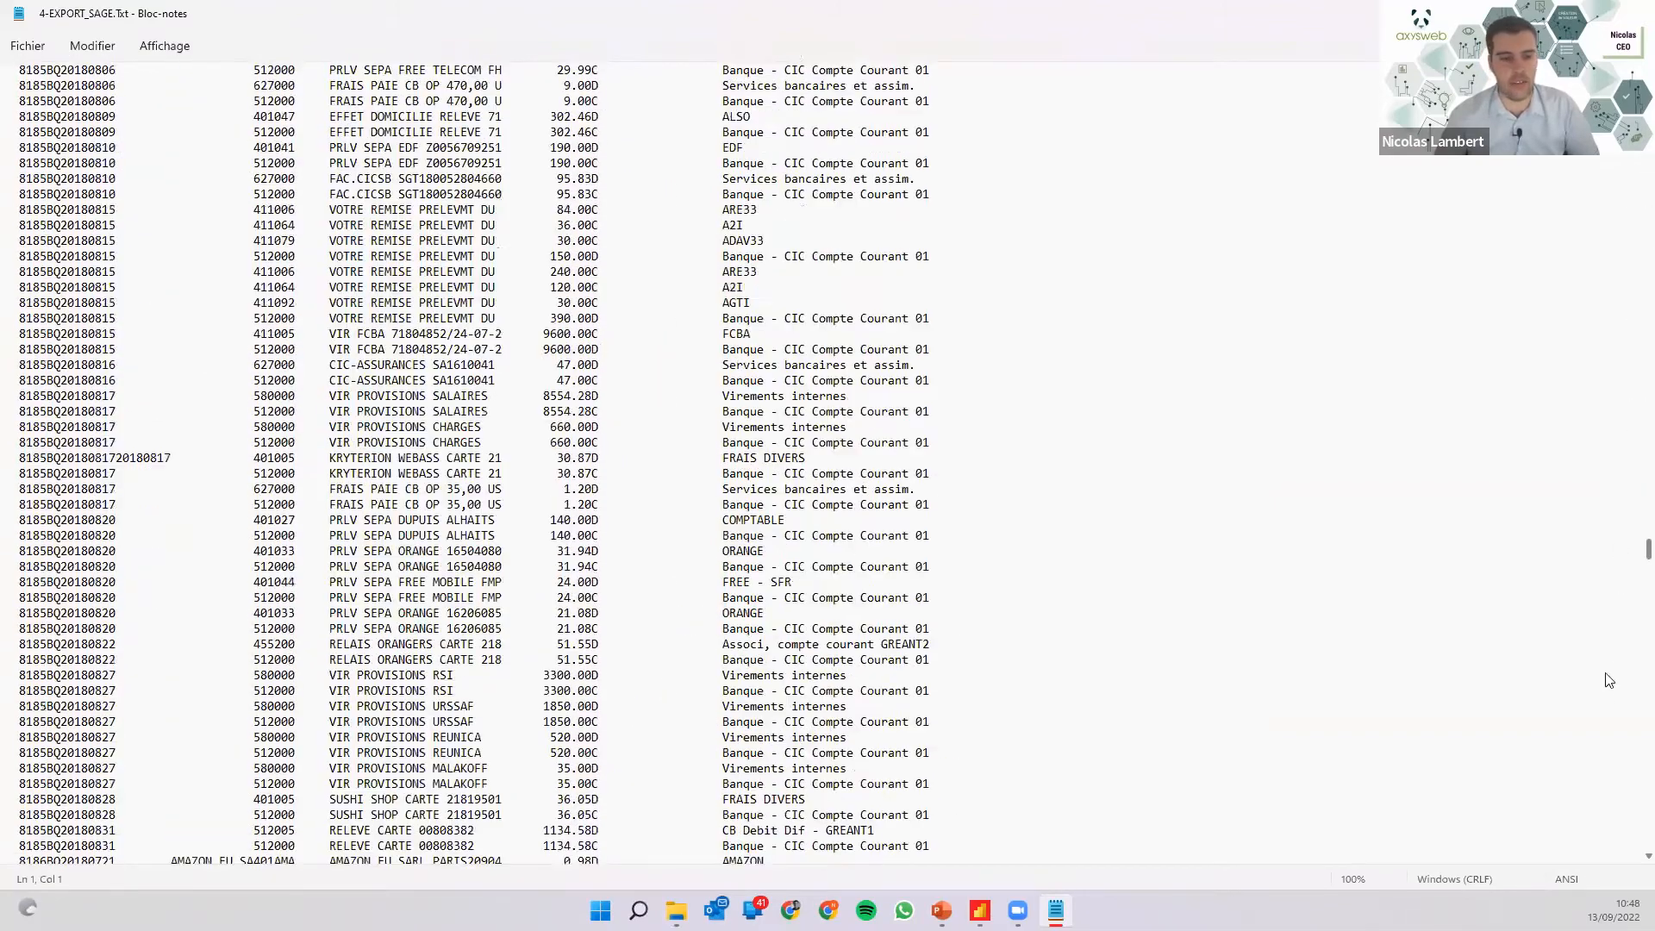
{"action": "scroll", "coordinate": [1609, 680], "scroll_direction": "down", "scroll_amount": 20}
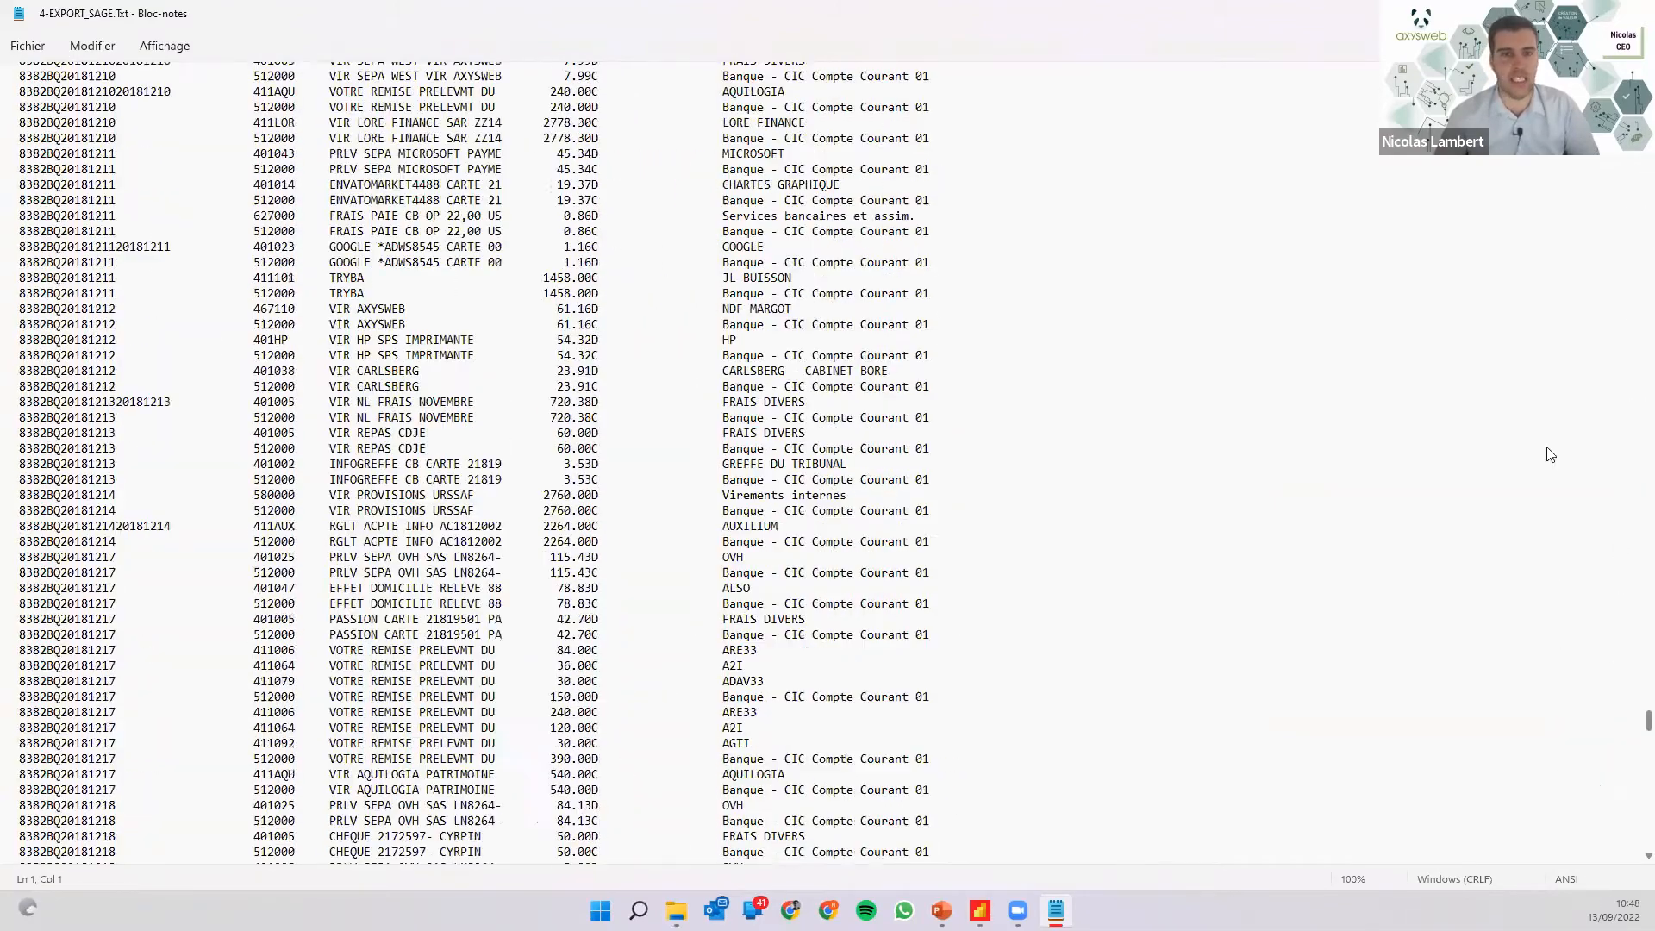
{"action": "scroll", "coordinate": [1550, 454], "scroll_direction": "up", "scroll_amount": 20}
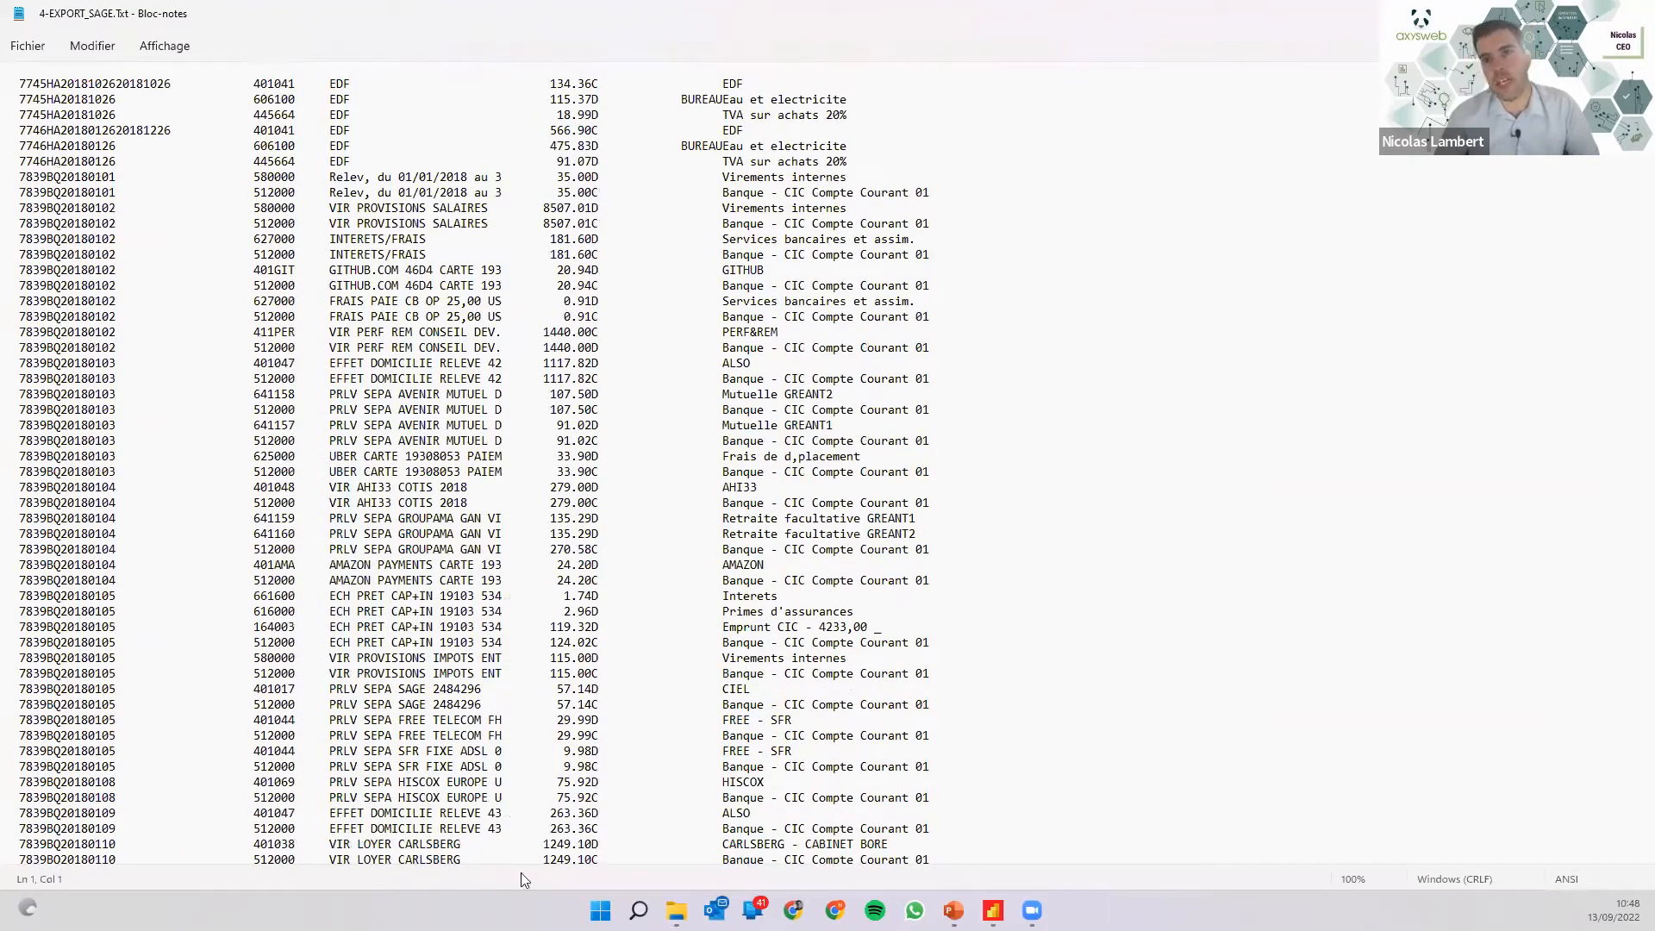
{"action": "key", "text": "alt+F4"}
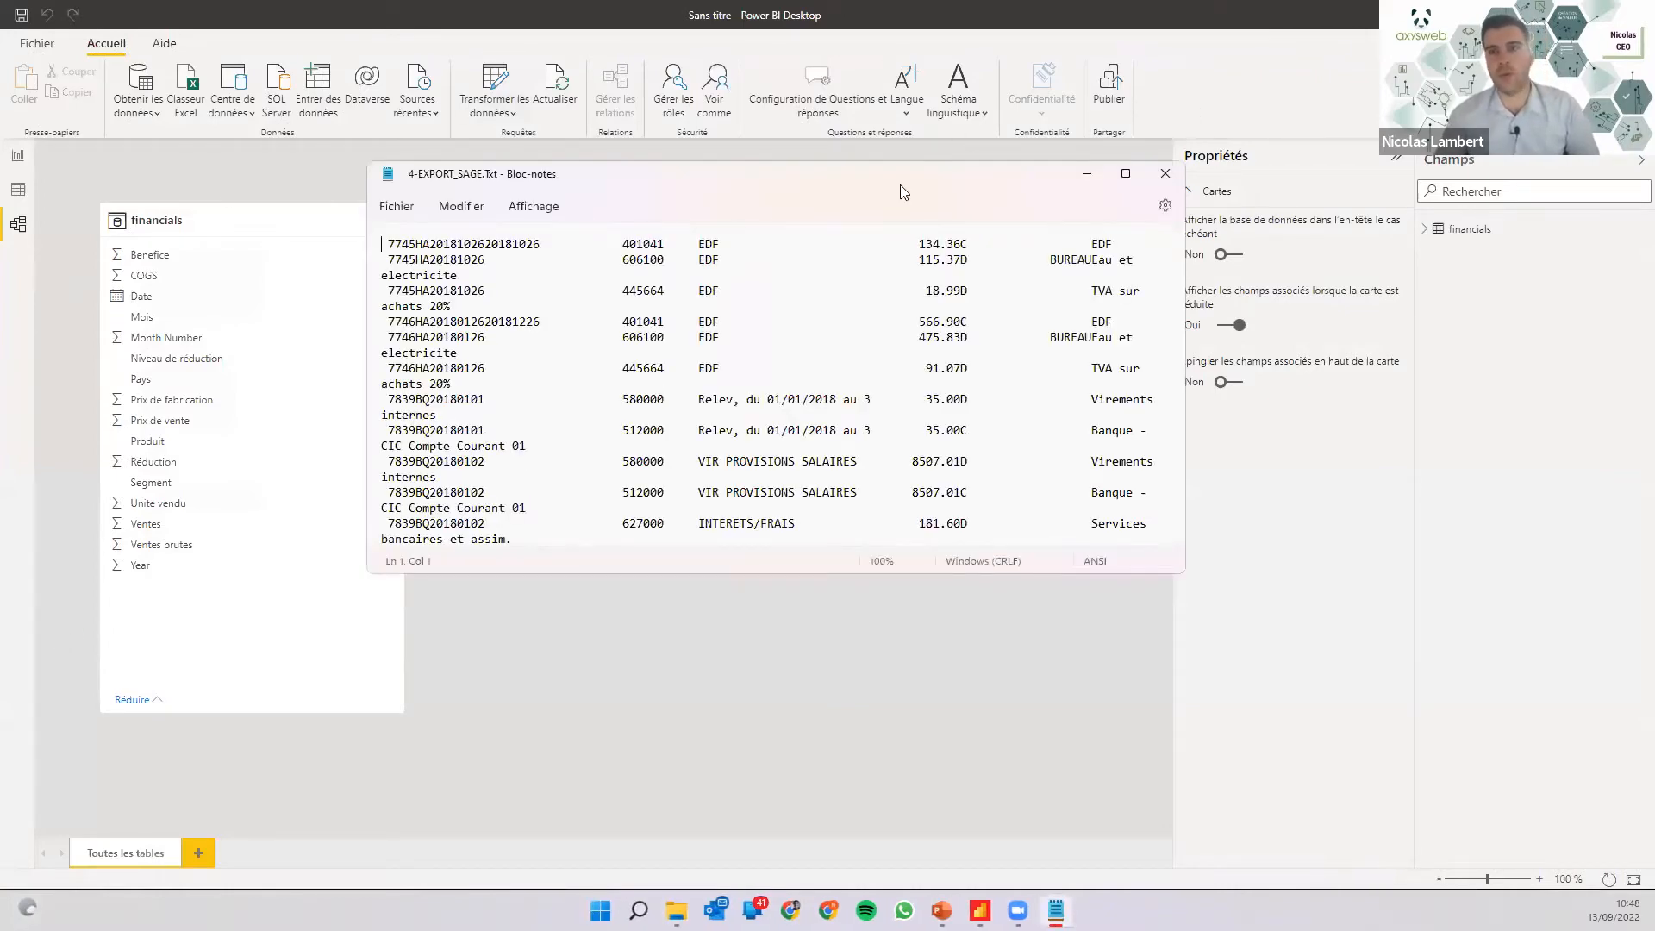
{"action": "double_click", "coordinate": [901, 185]}
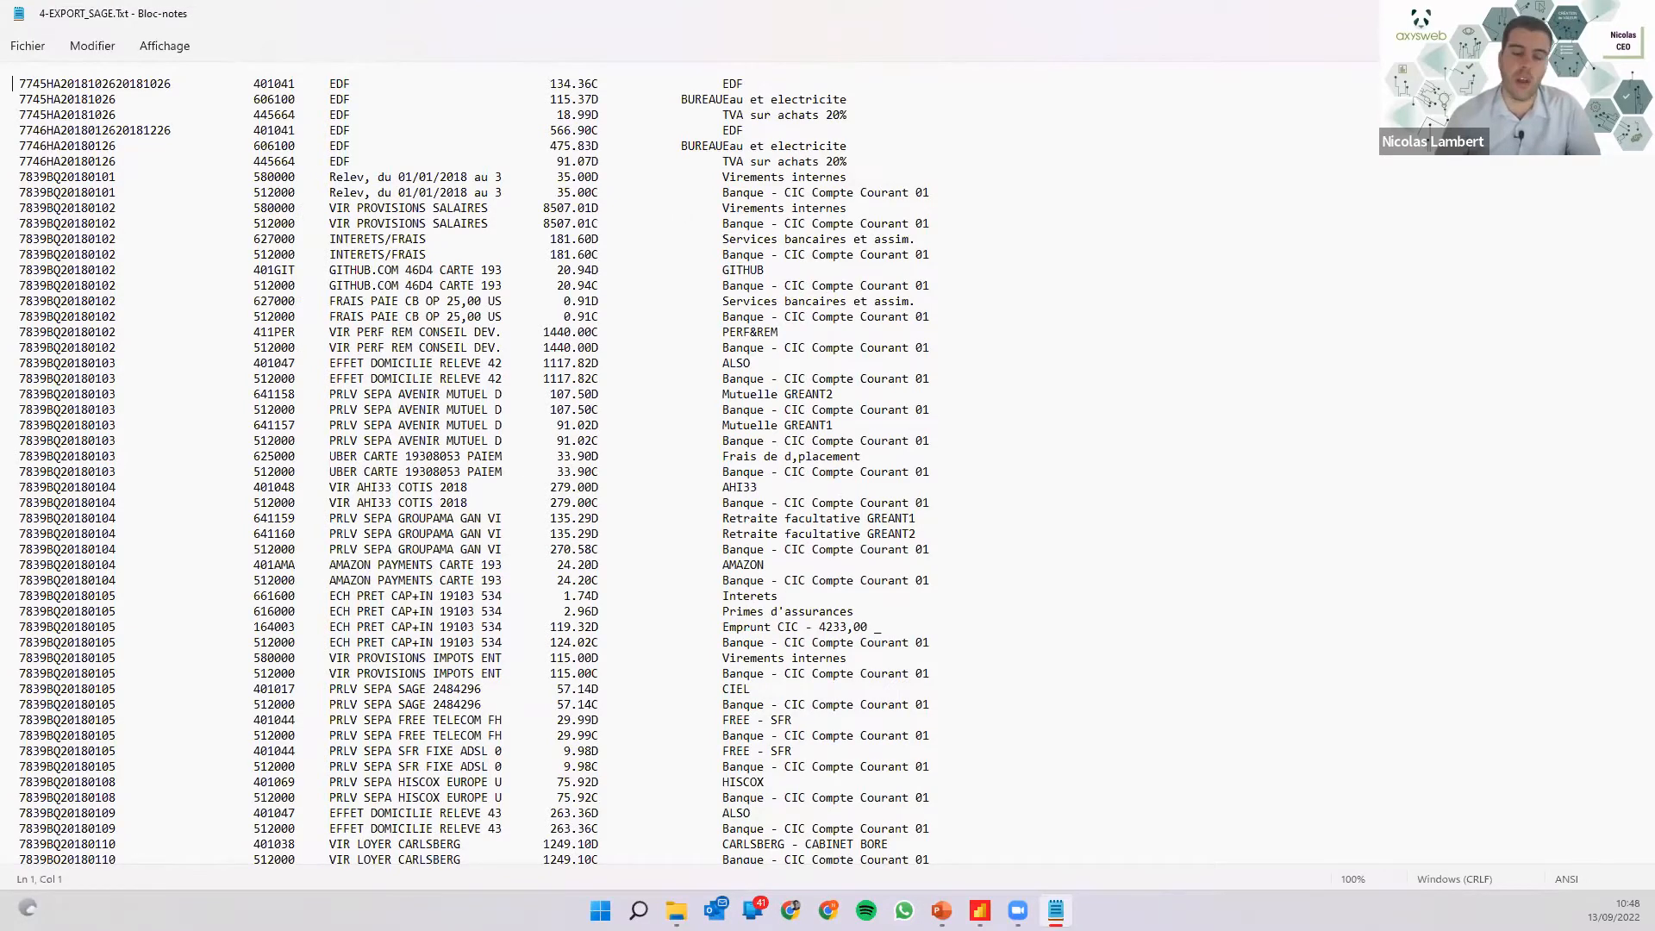
{"action": "key", "text": "alt+F4"}
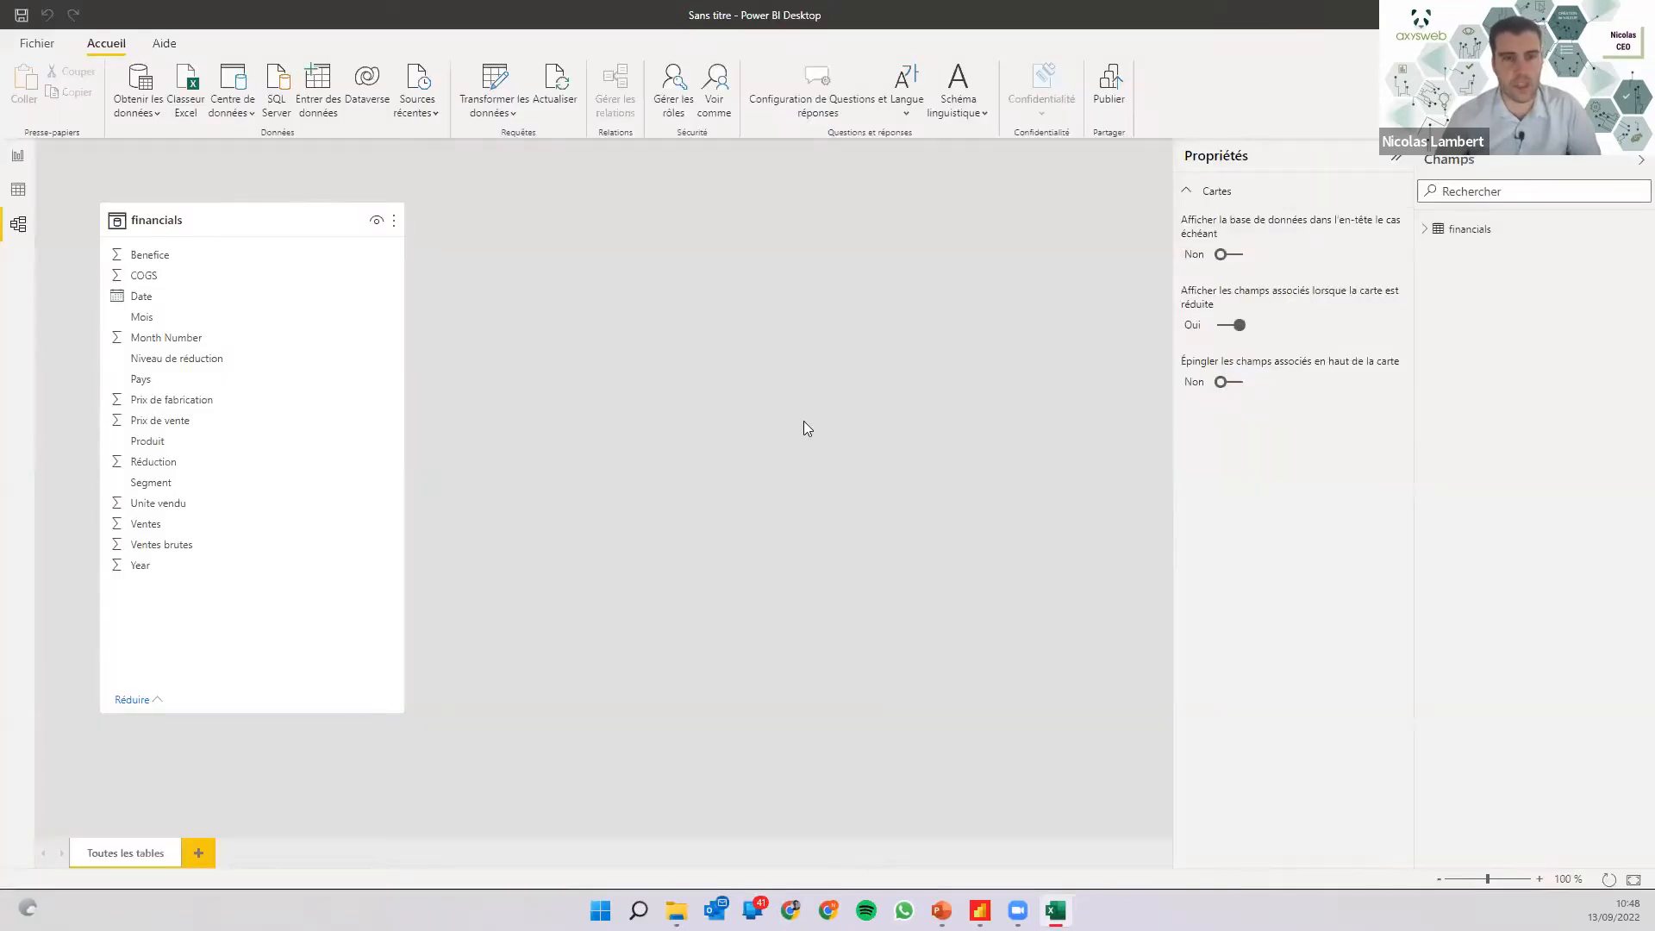
Connect to a Texte/CSV data source using the file 4-EXPORT_SAGE.Txt from the webi powerBI folder.
{"action": "left_click", "coordinate": [138, 109]}
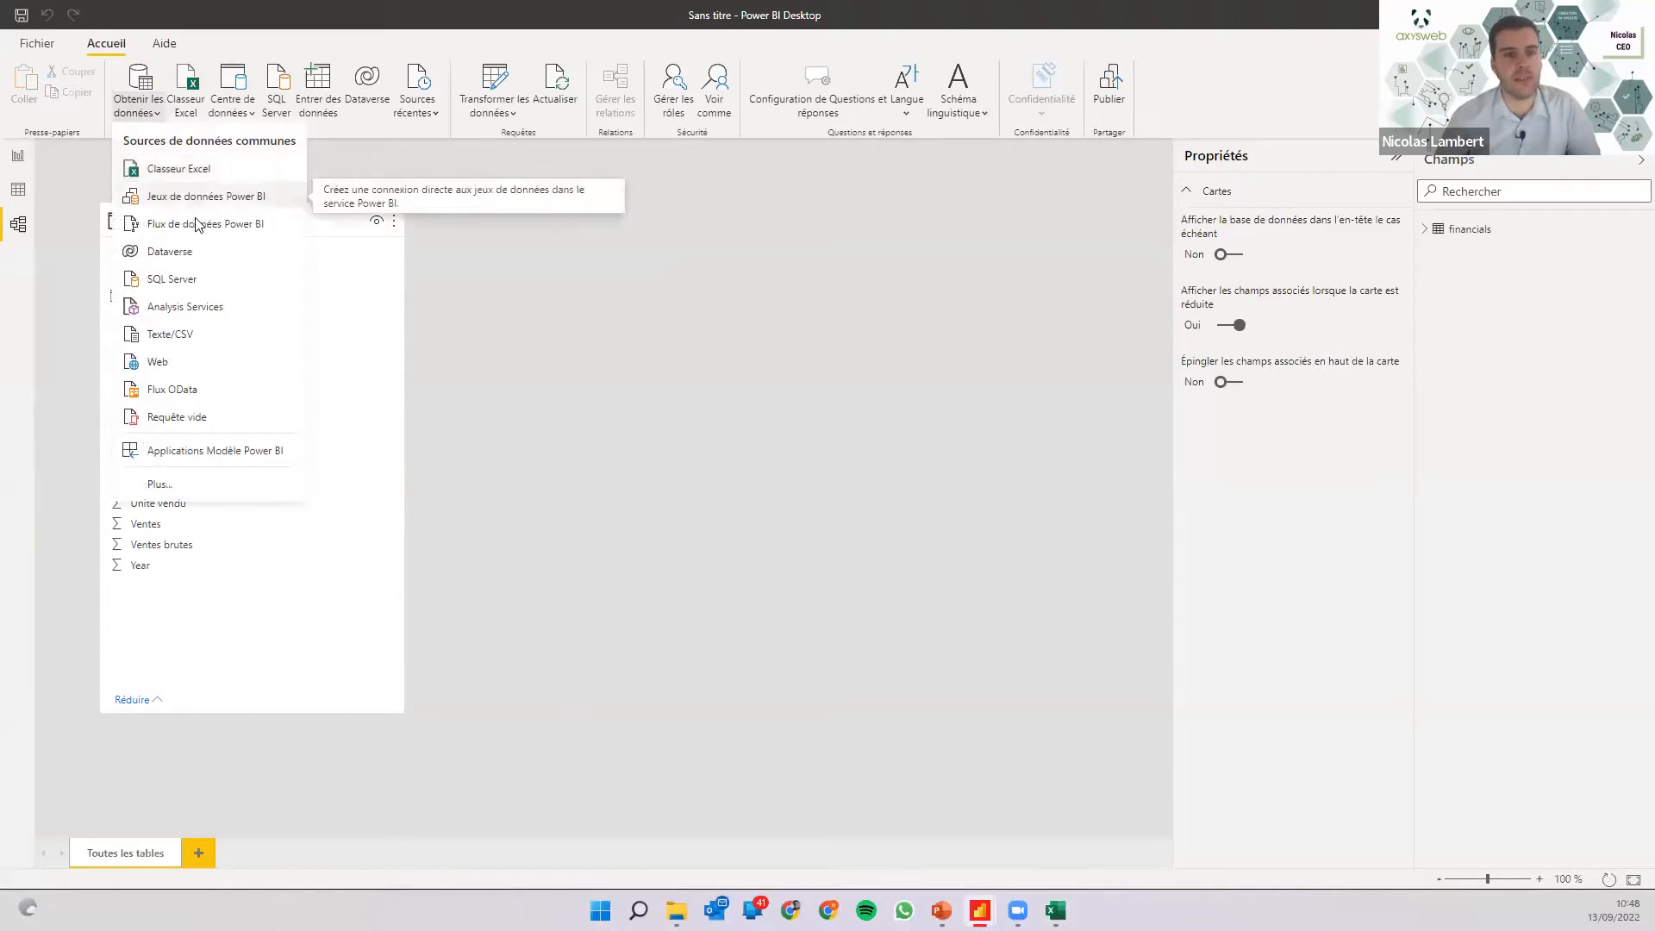
{"action": "left_click", "coordinate": [159, 484]}
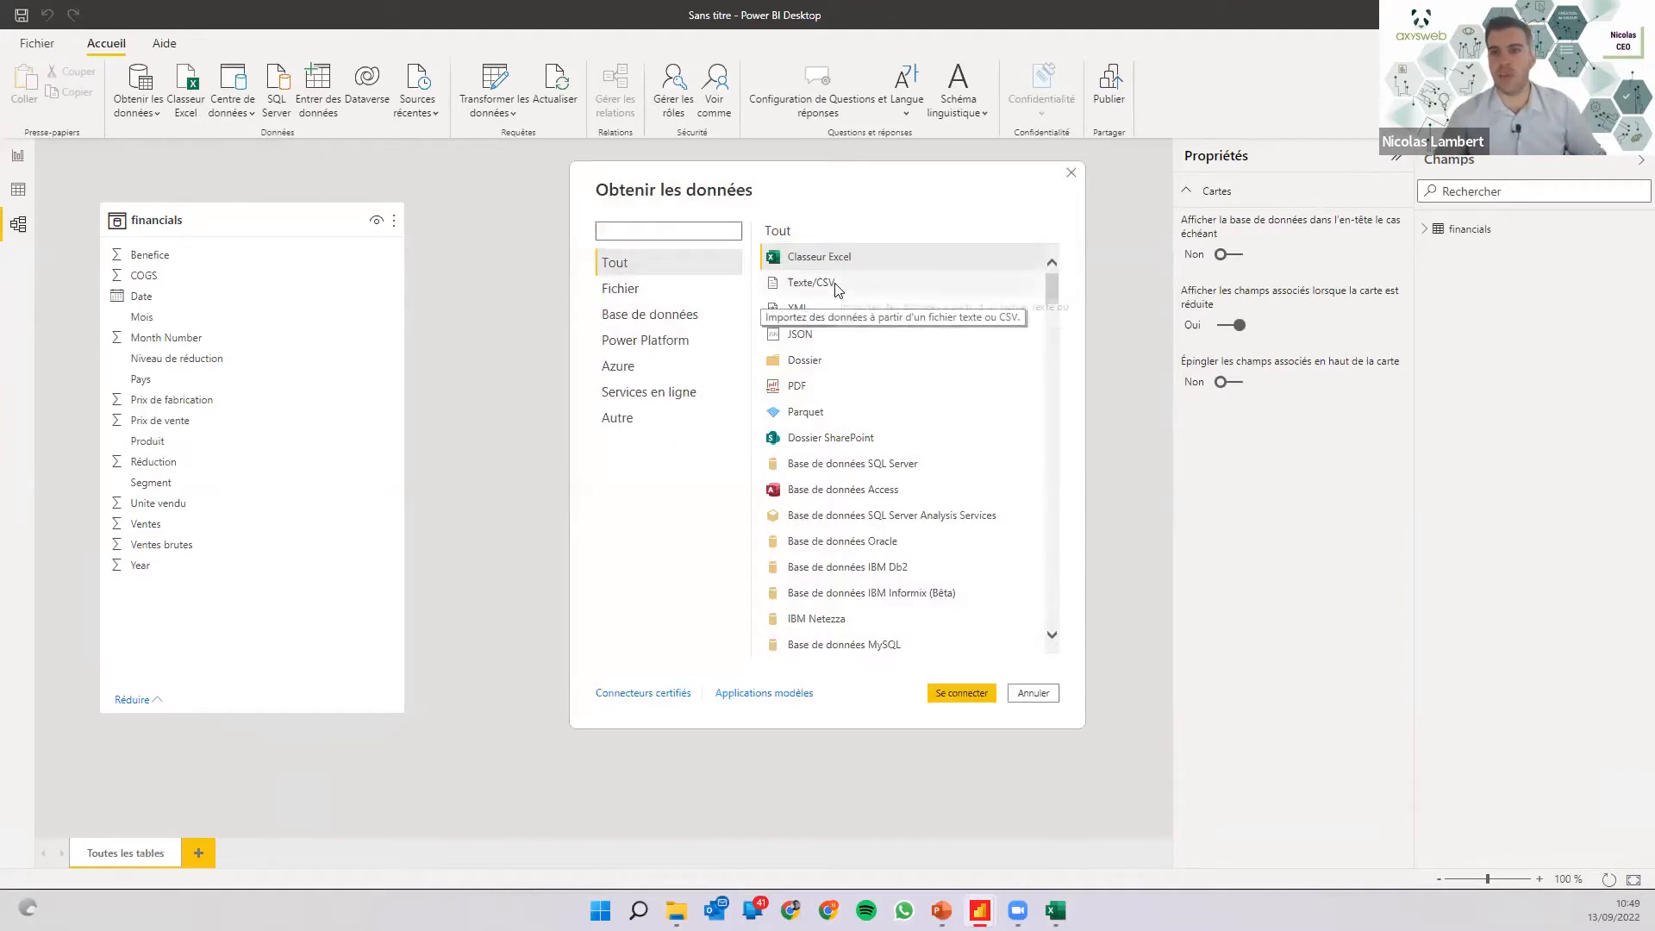
{"action": "left_click", "coordinate": [835, 289]}
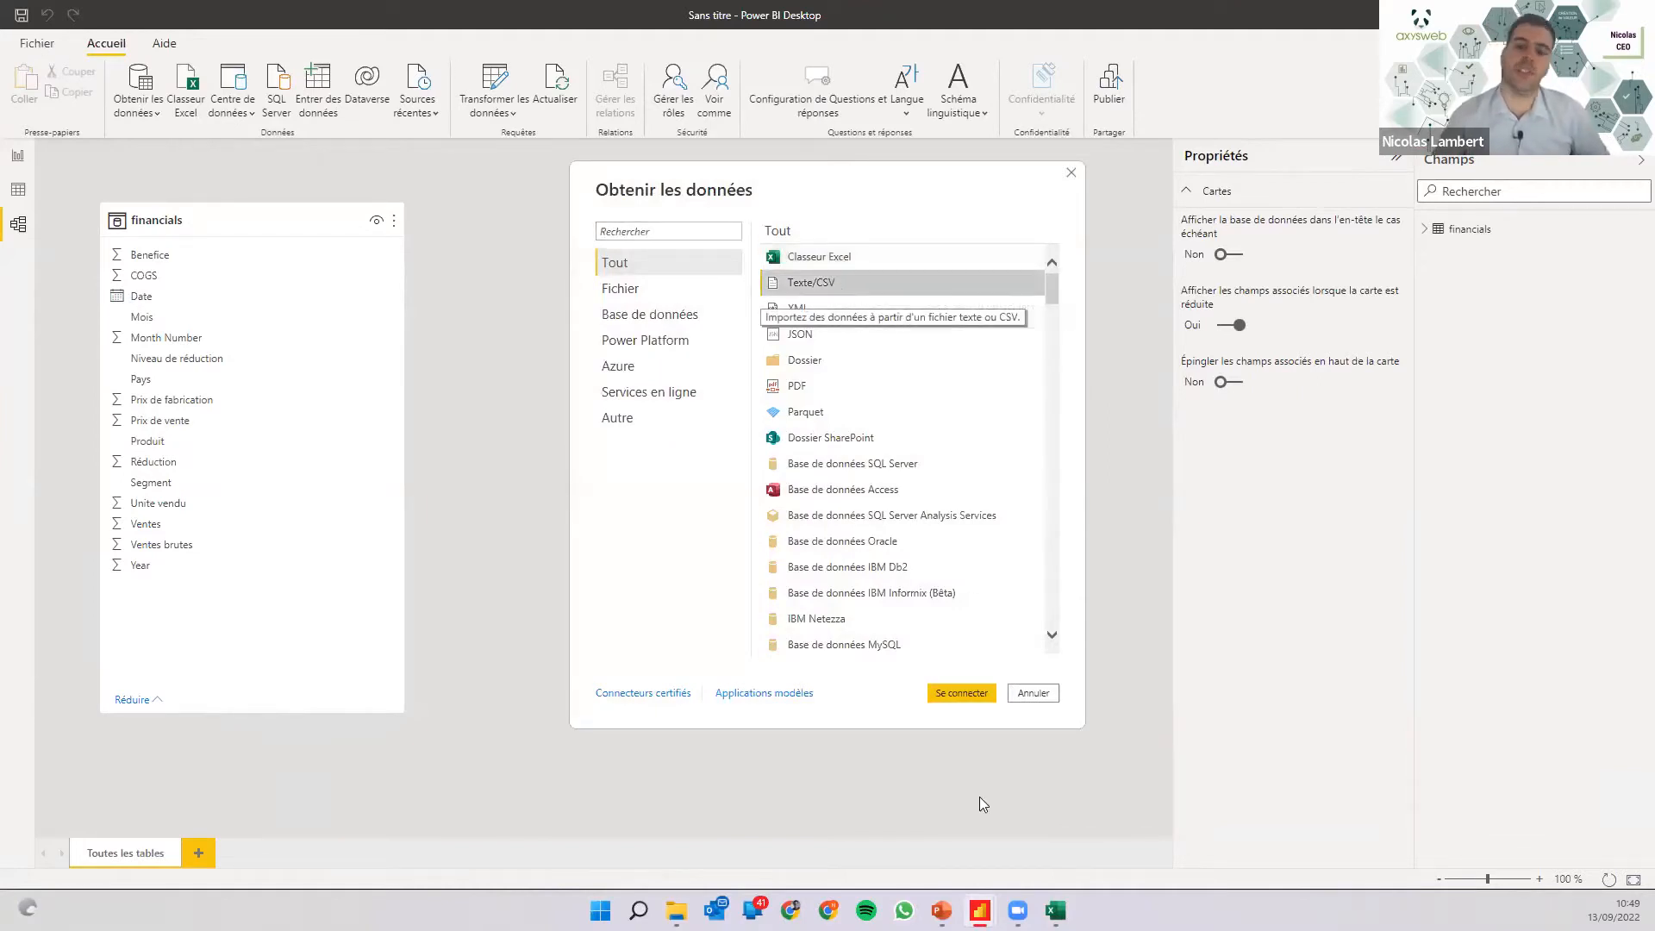
{"action": "left_click", "coordinate": [959, 695]}
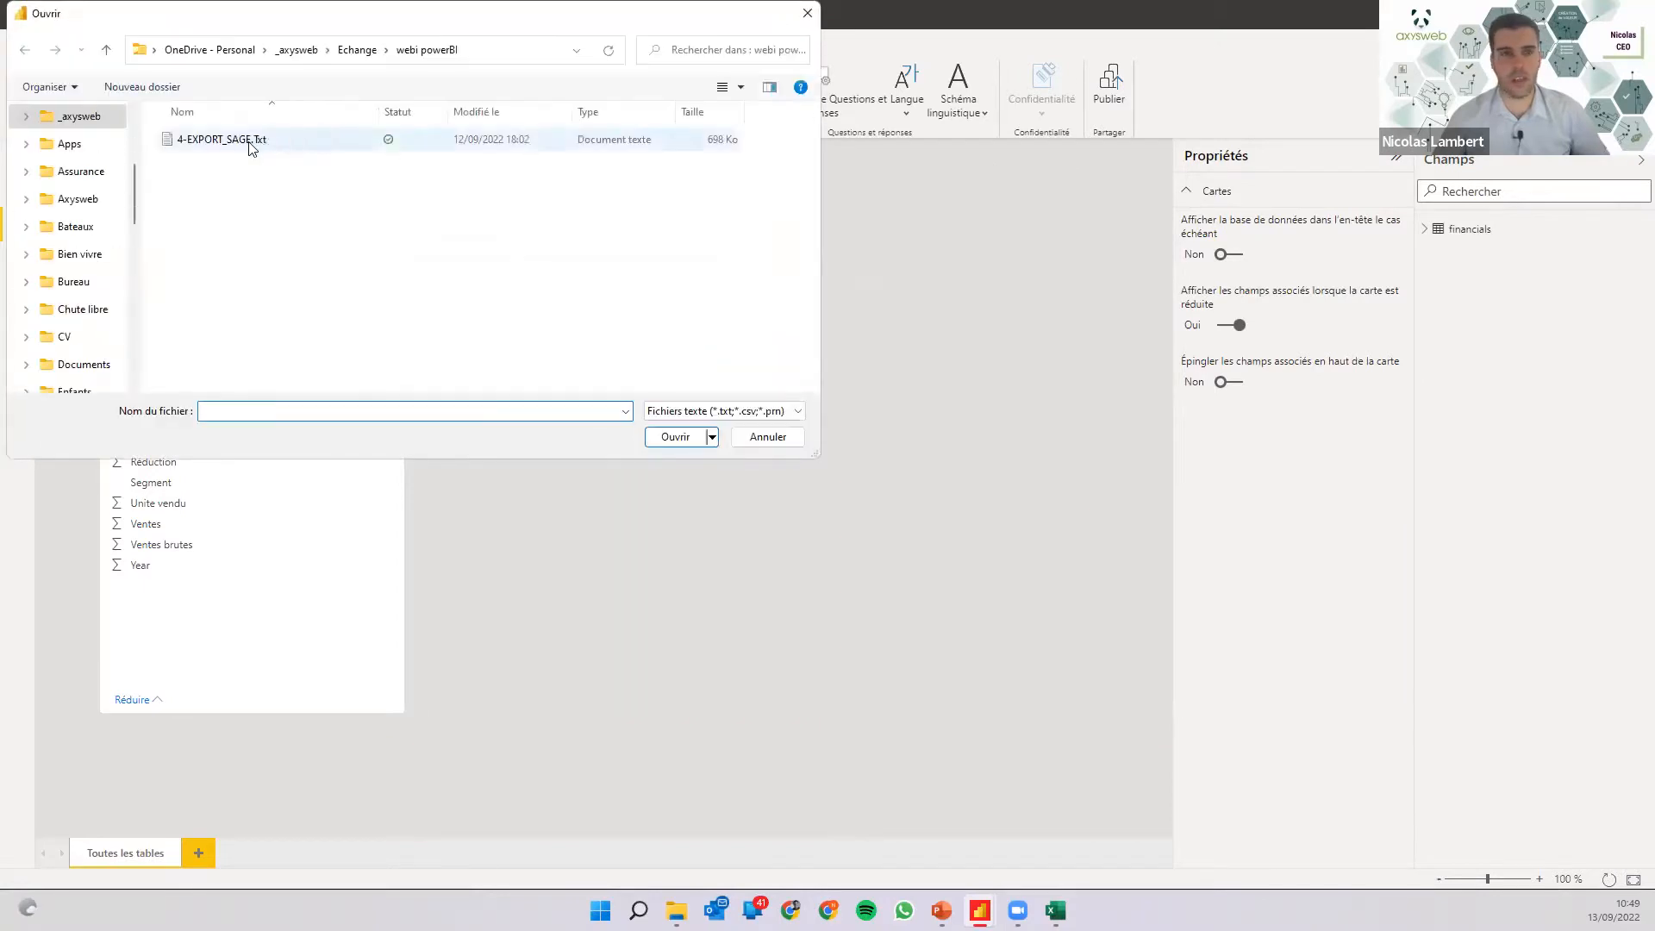
{"action": "double_click", "coordinate": [252, 147]}
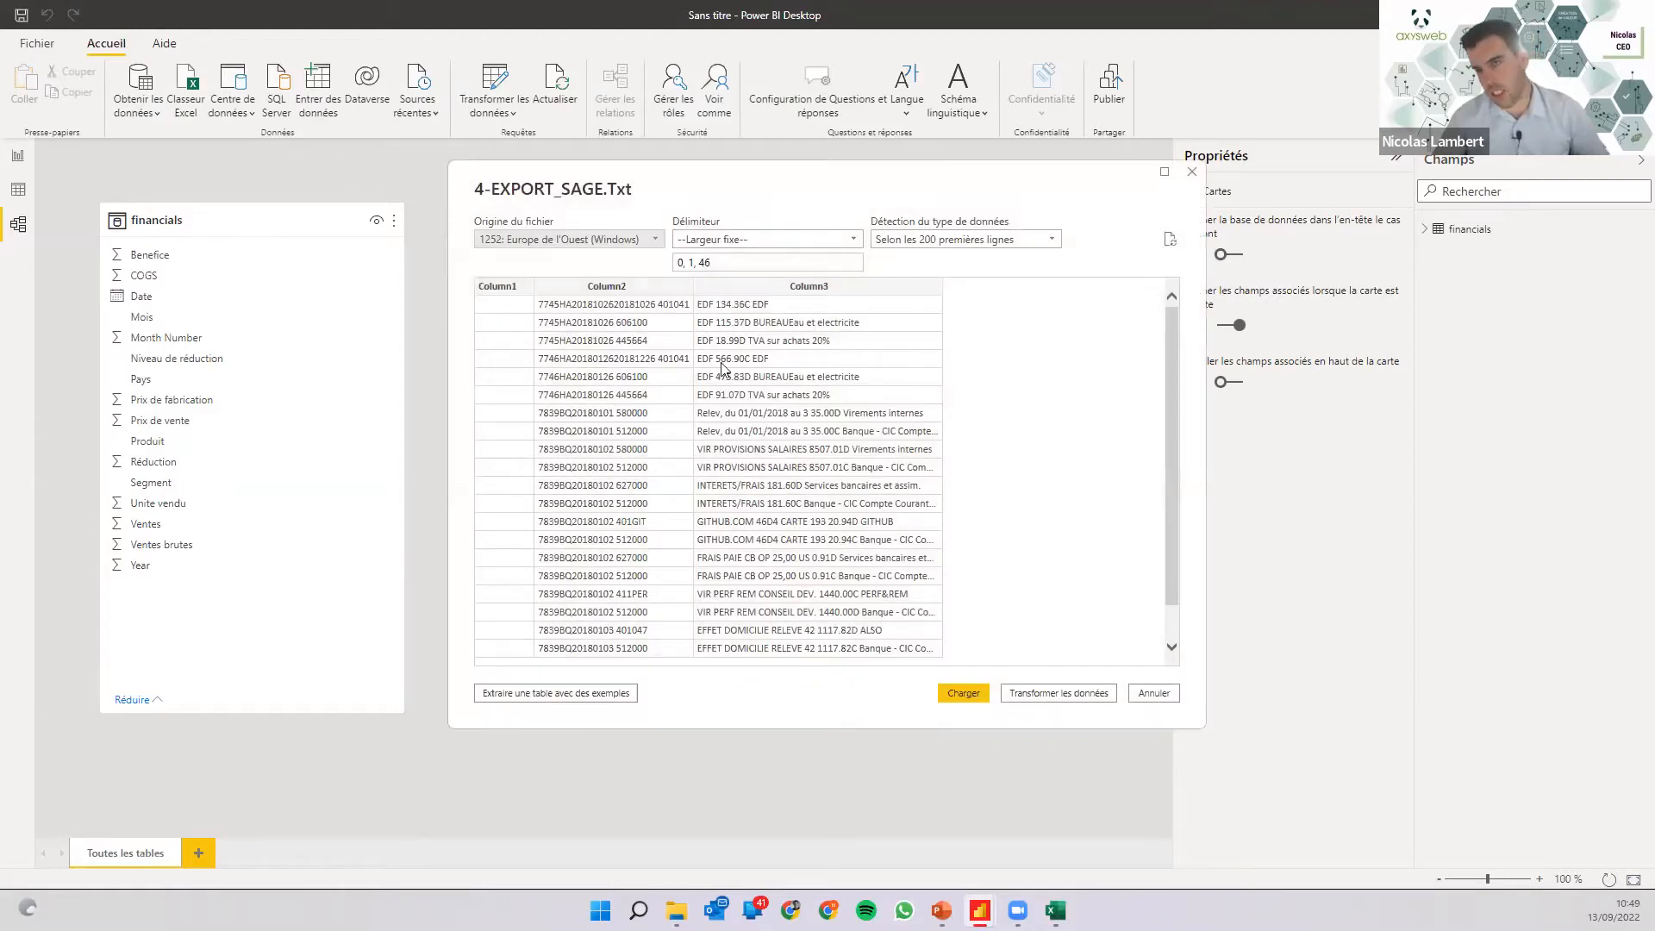
Set the fixed-width column positions of the import to 0,5,7,15,23,35,46,71,84,85,97,103,137 and refresh the preview.
{"action": "double_click", "coordinate": [703, 263]}
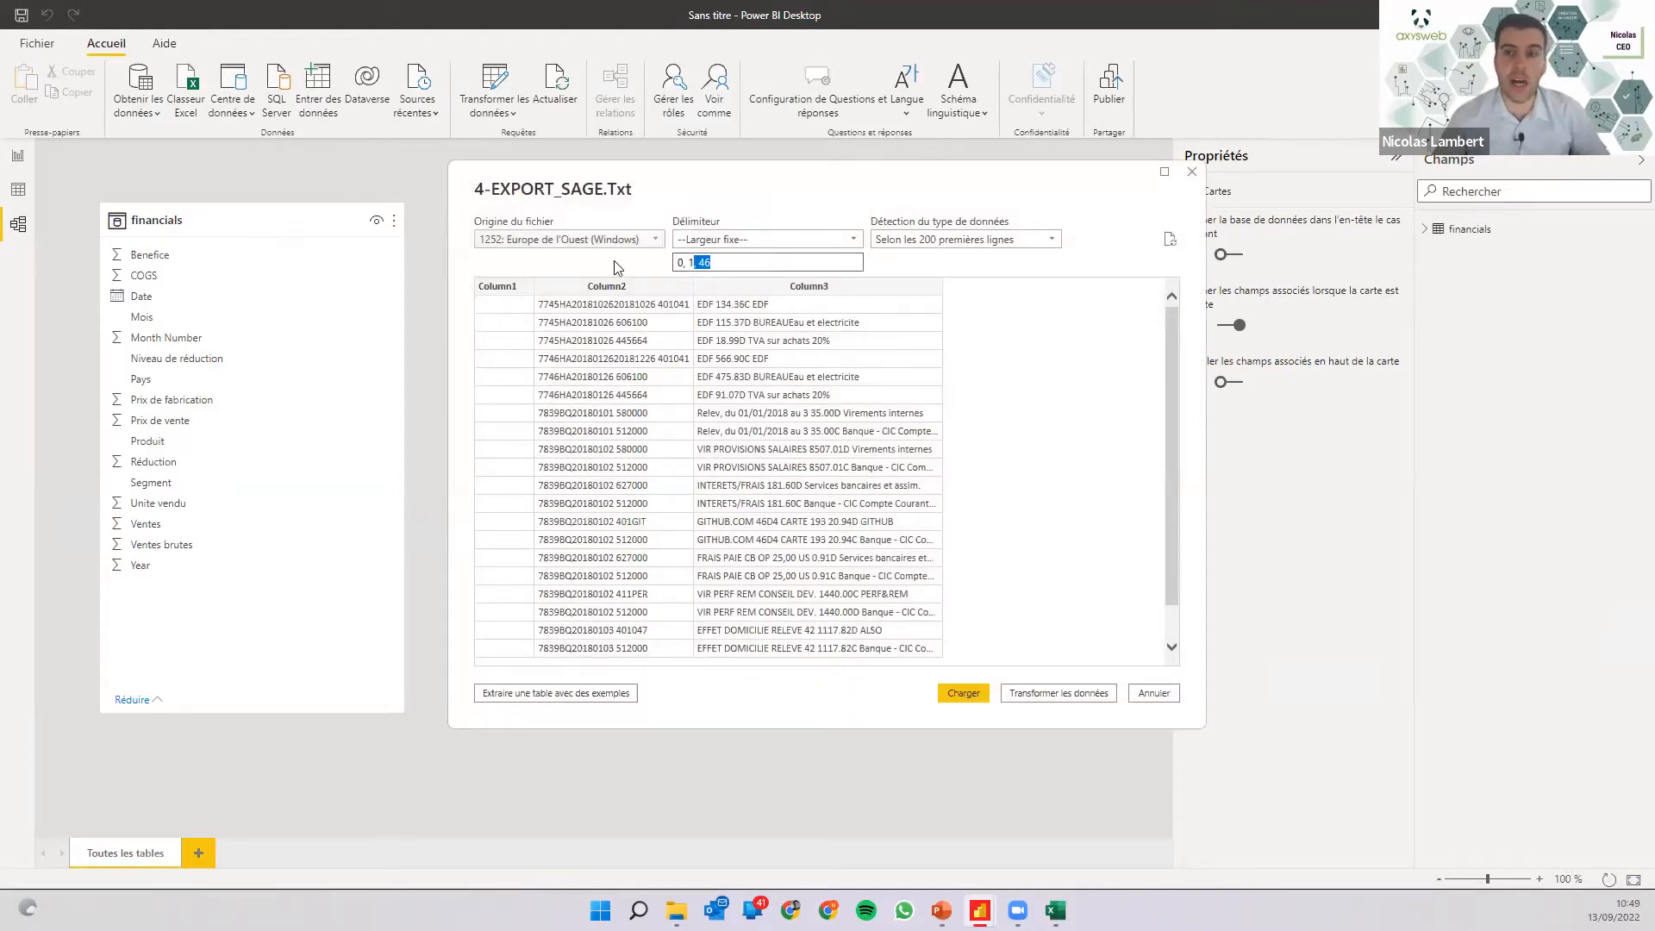
{"action": "key", "text": "ctrl+a"}
{"action": "key", "text": "BackSpace"}
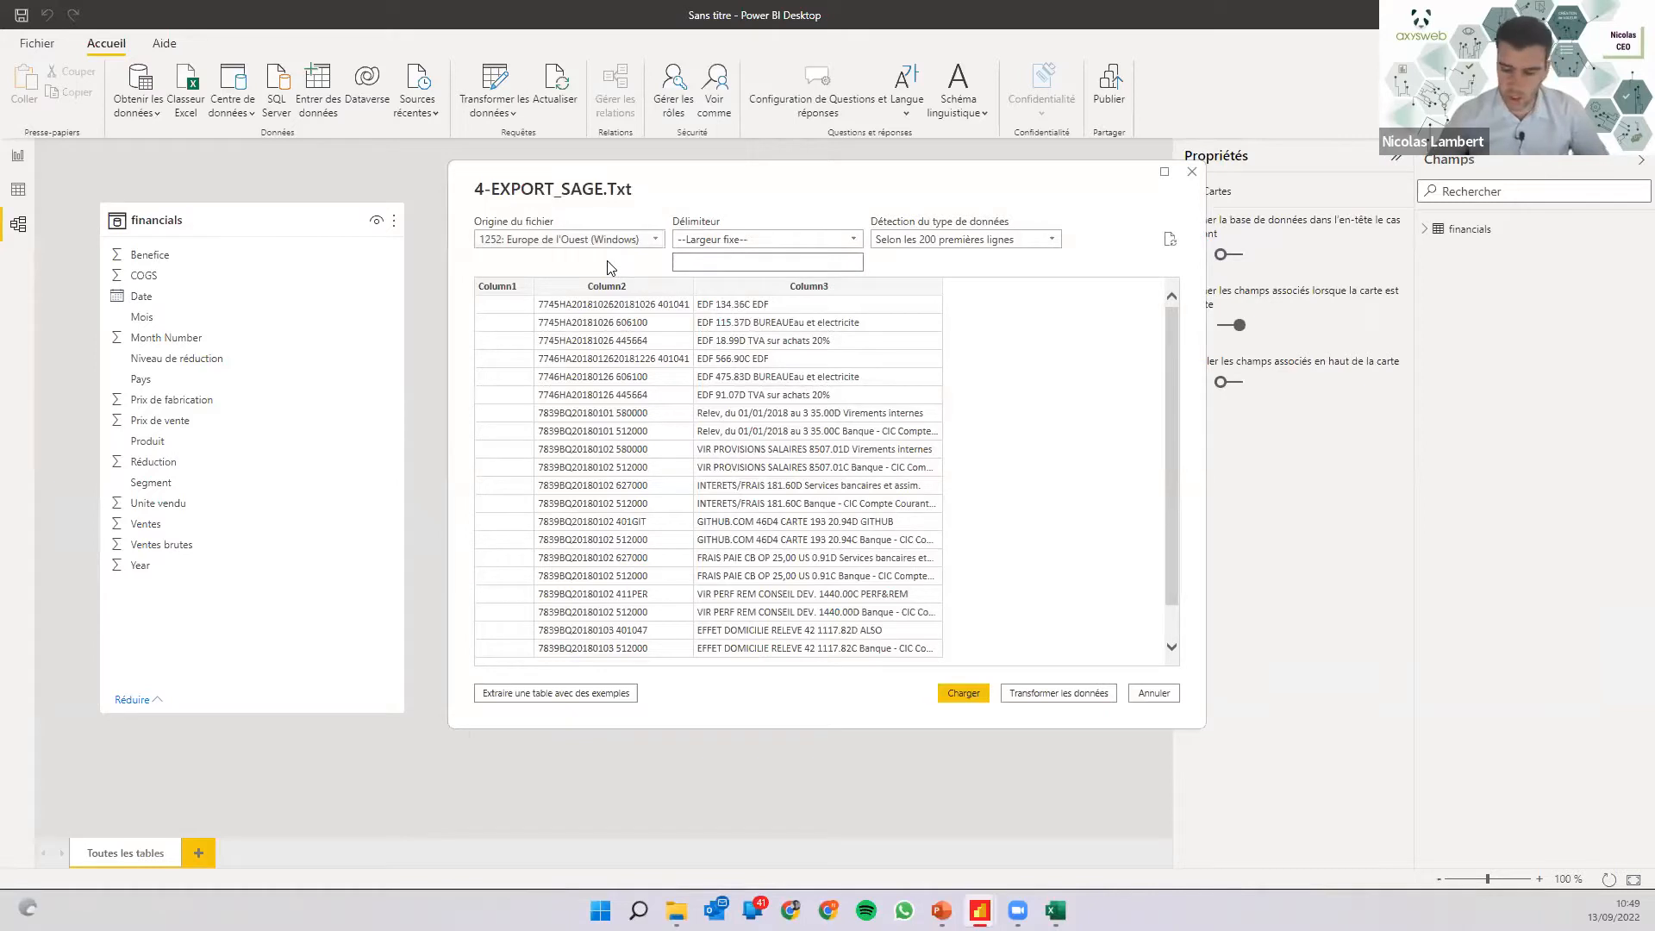
{"action": "type", "text": "0,5,7,15,23,35,"}
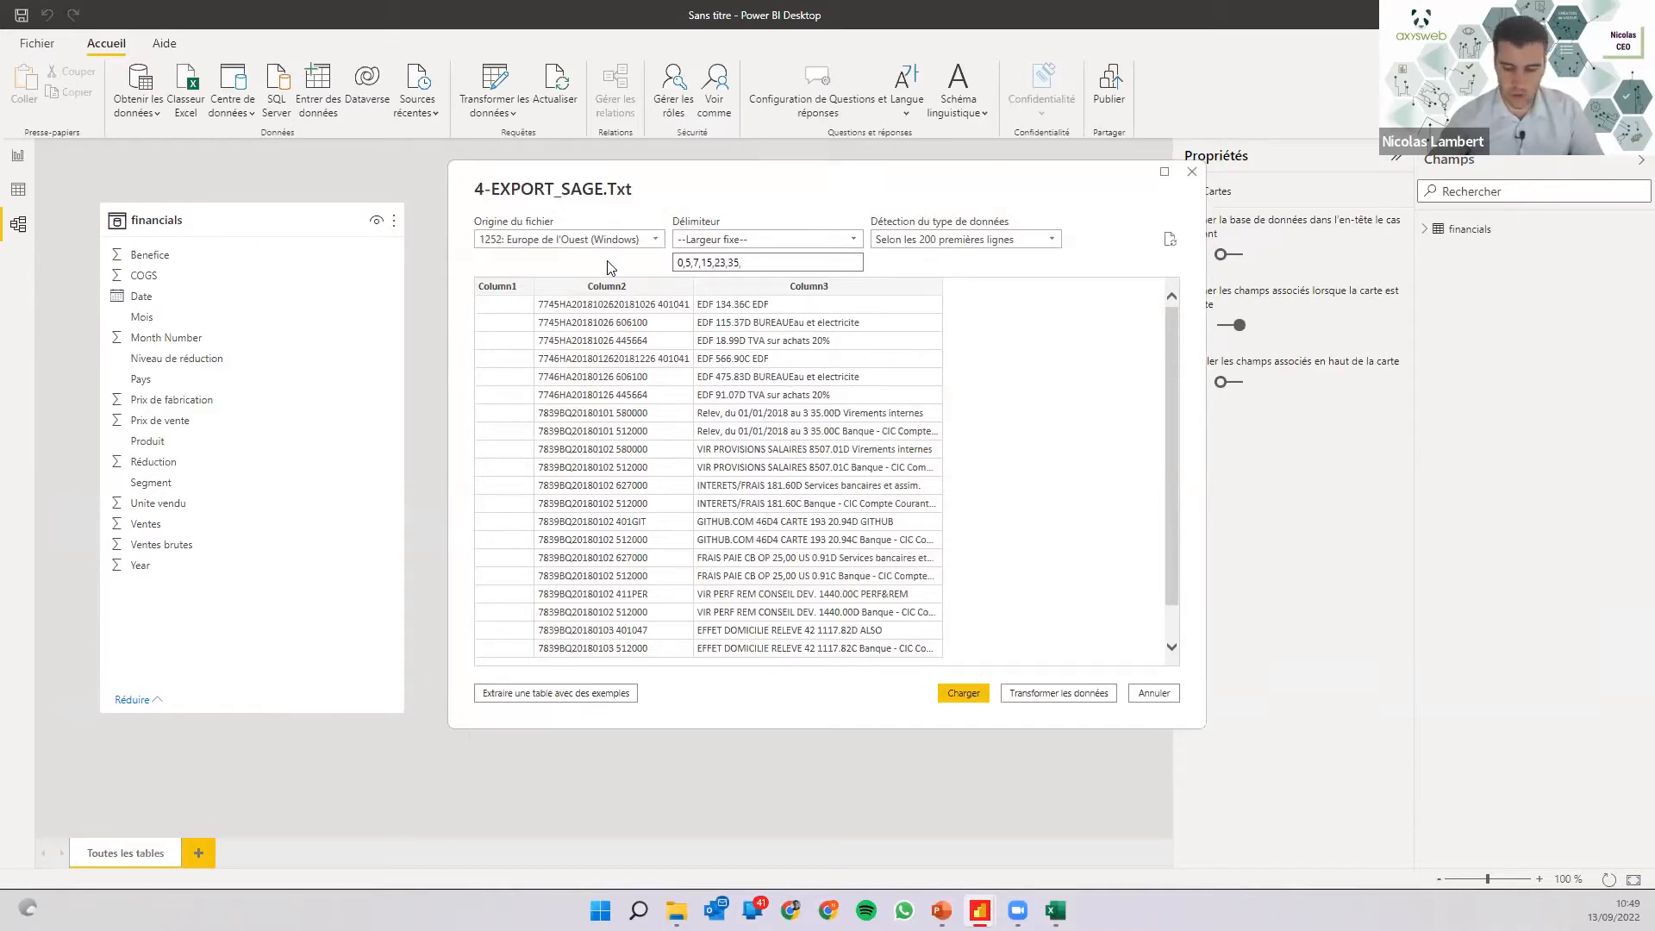
{"action": "type", "text": "46,71,84,85,97,"}
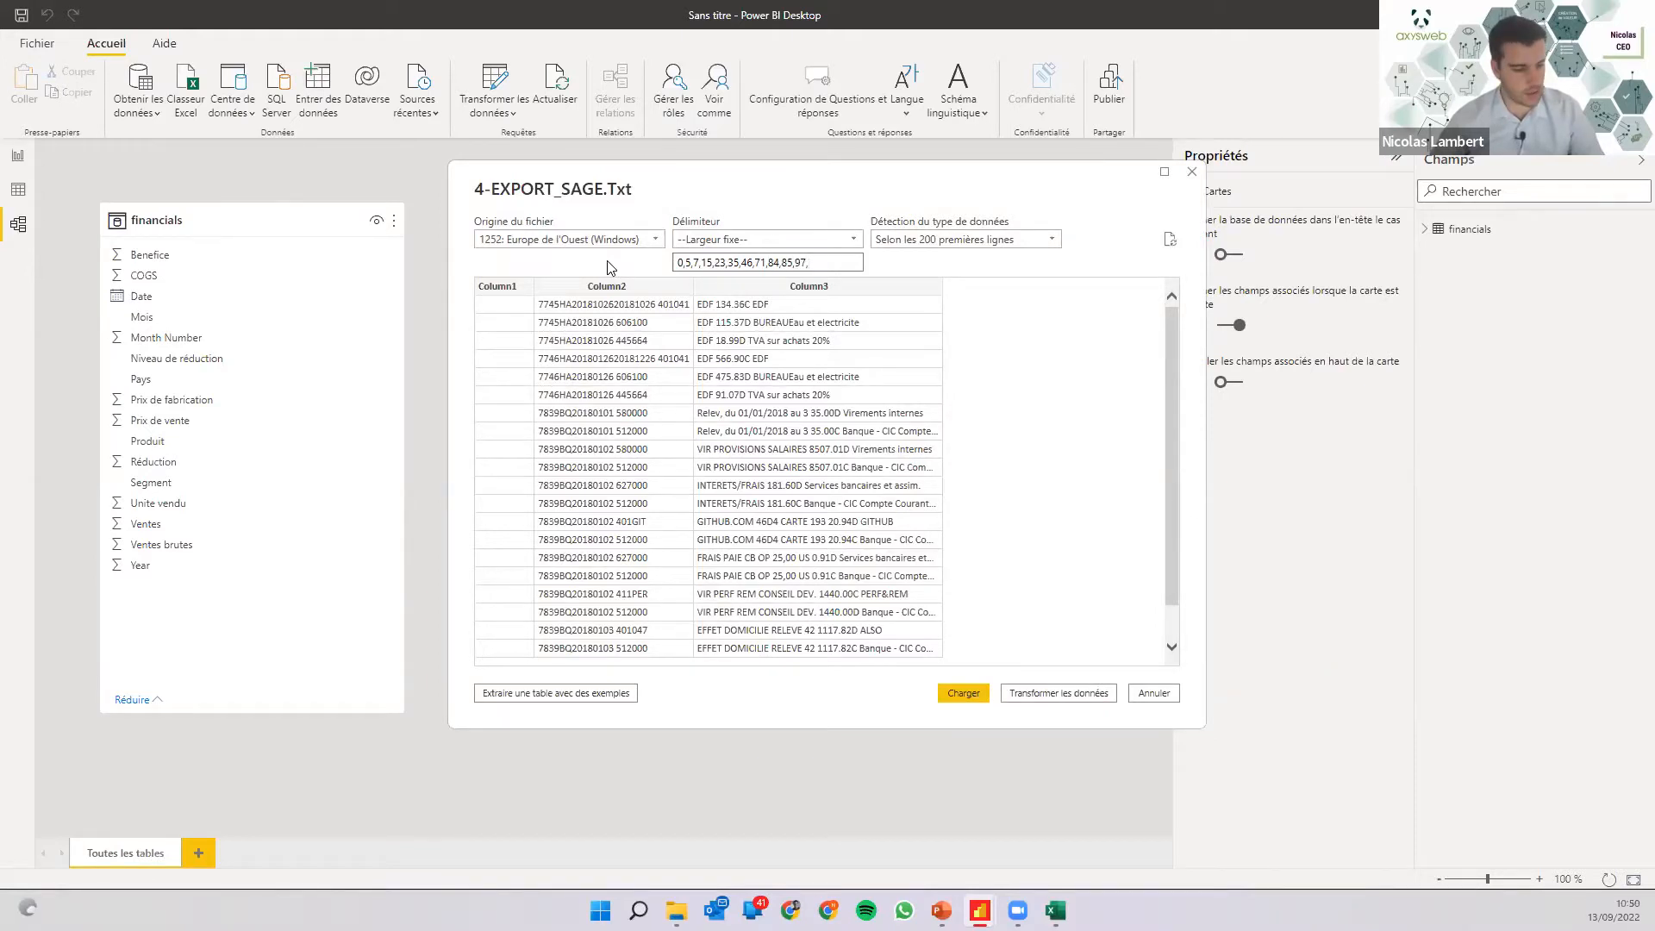
{"action": "type", "text": "03,137"}
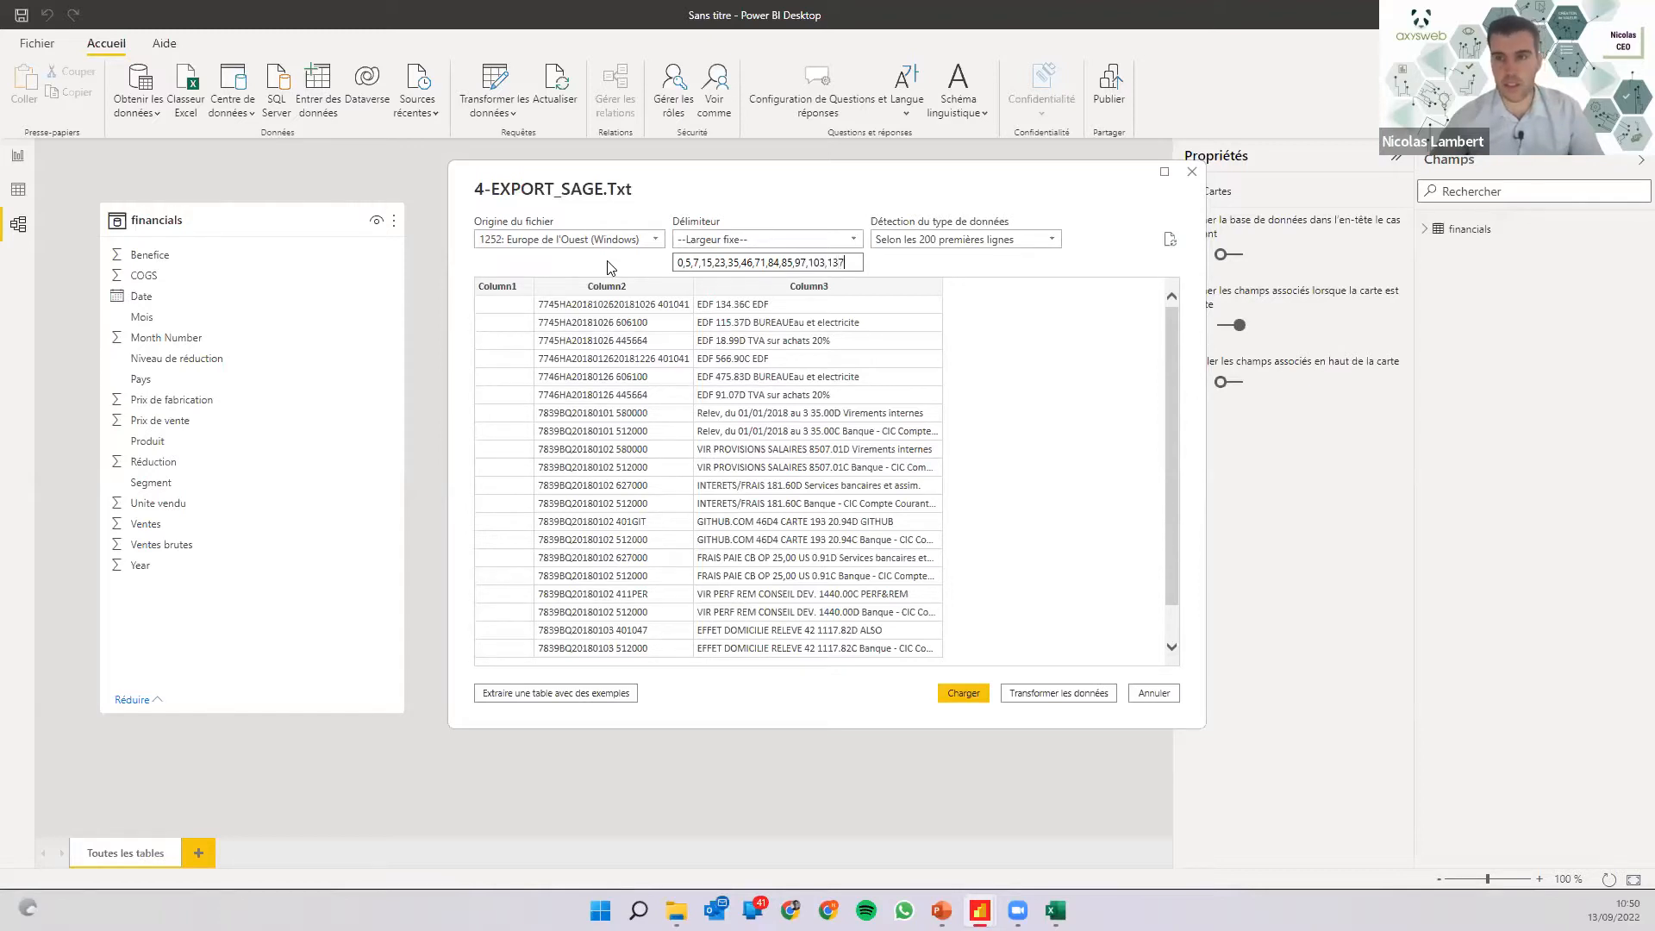
{"action": "left_click", "coordinate": [888, 187]}
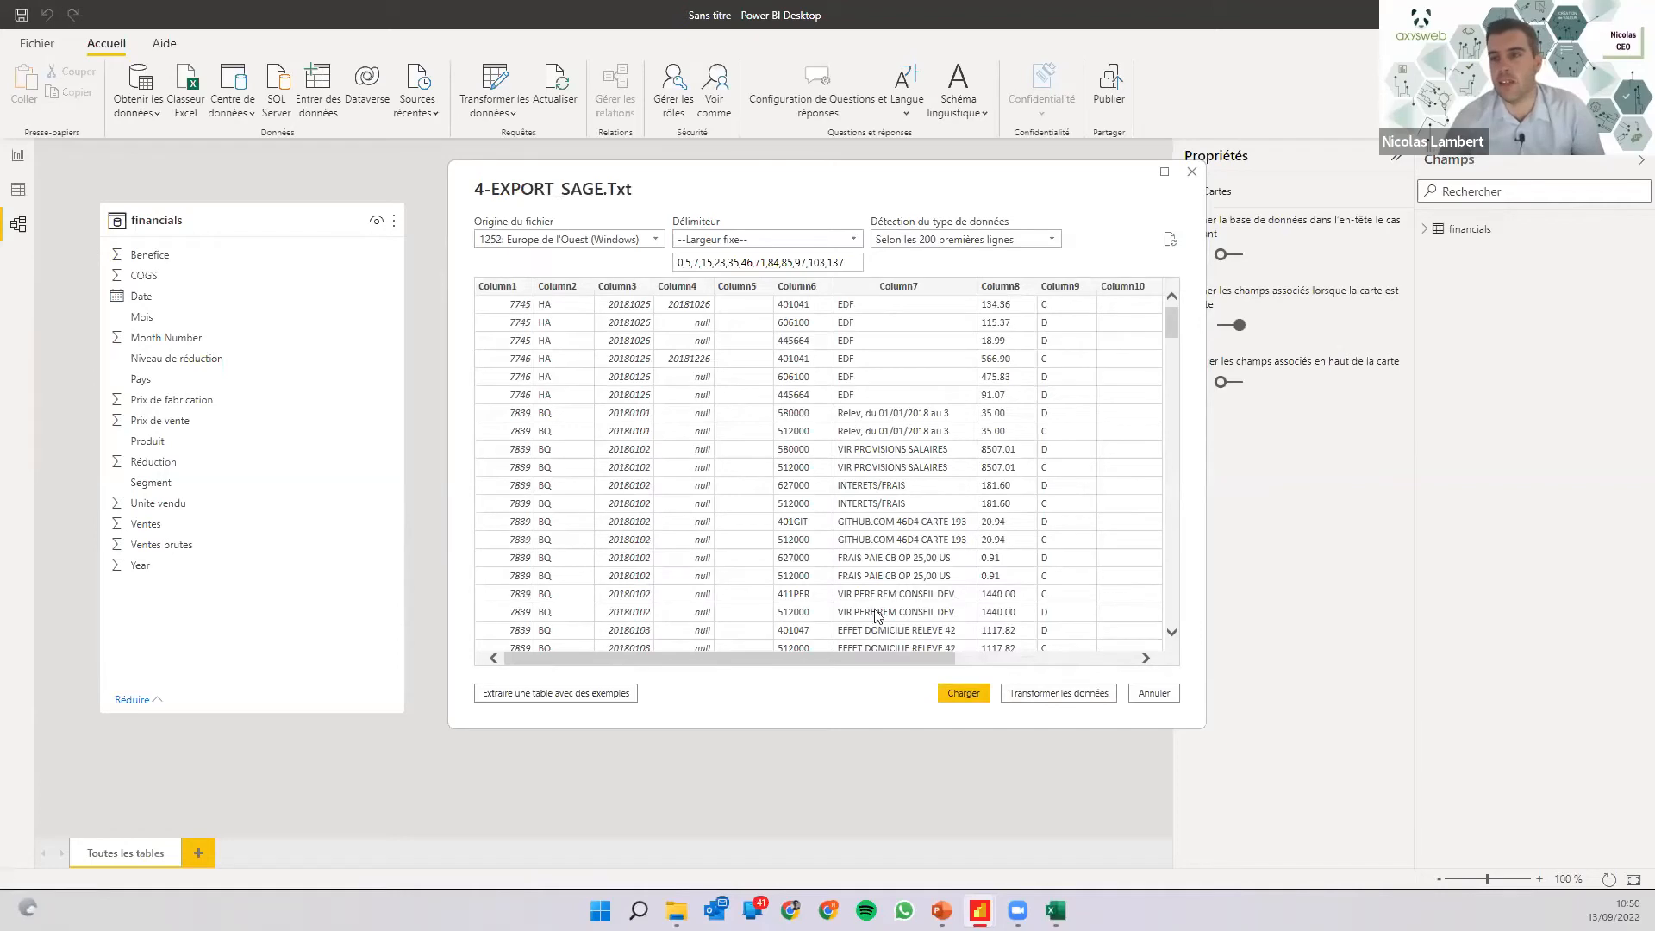
Check the remaining preview columns, load the file into the model, and display the 4-EXPORT_SAGE table's records.
{"action": "left_click_drag", "start_coordinate": [876, 659], "coordinate": [1036, 653]}
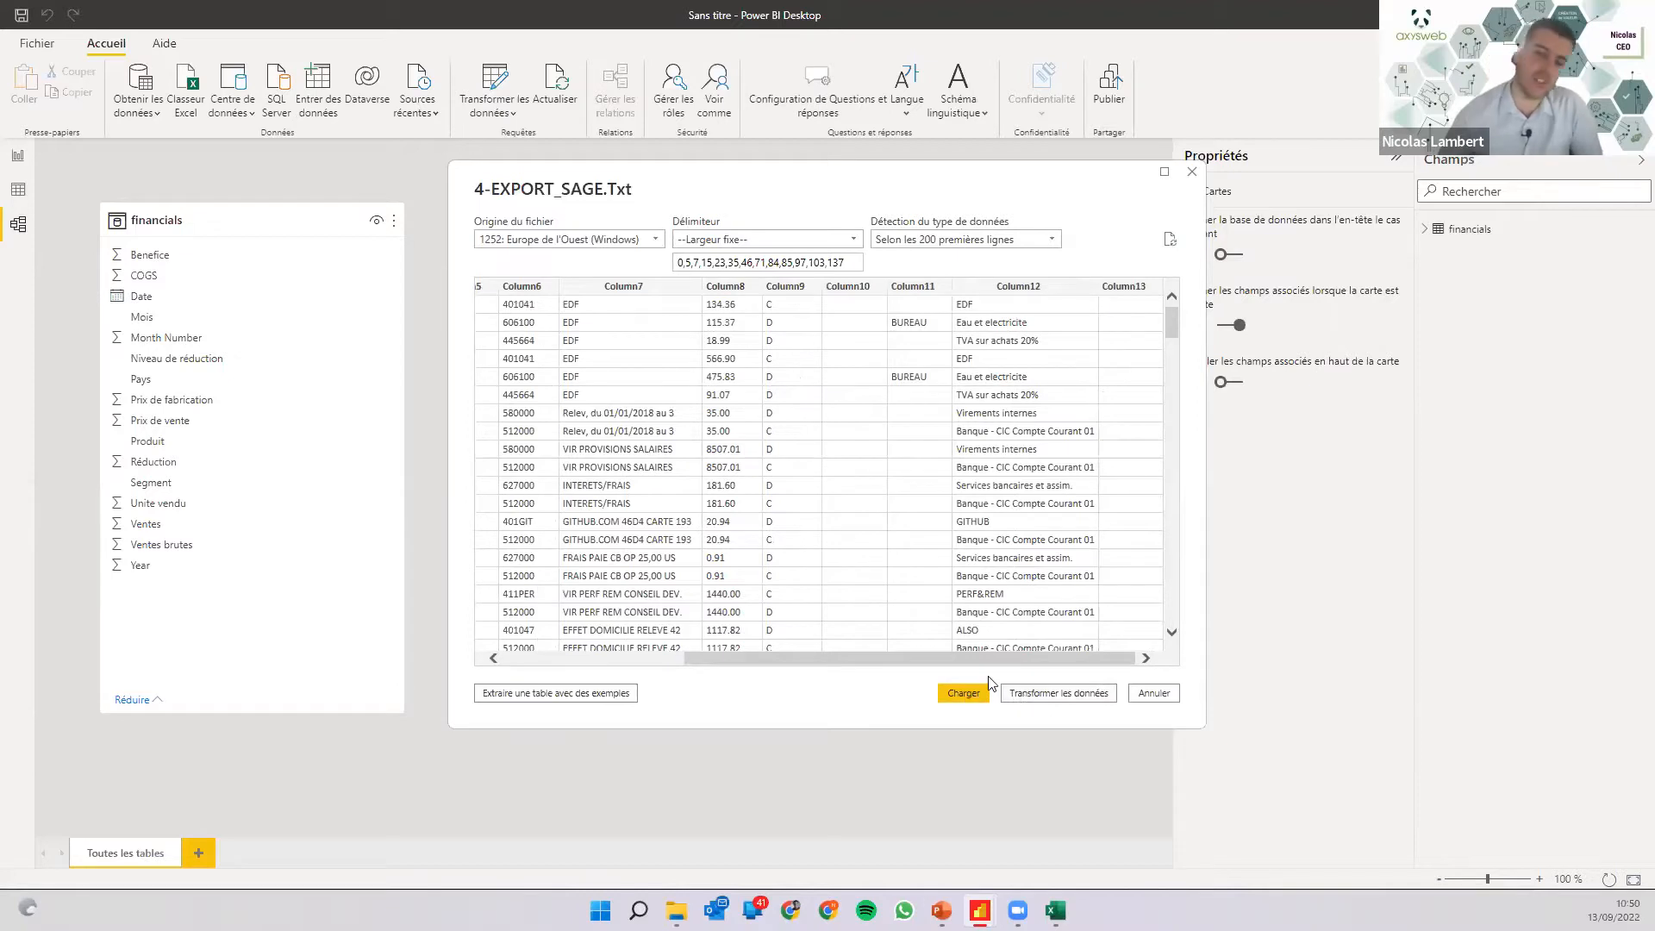
{"action": "left_click", "coordinate": [964, 695]}
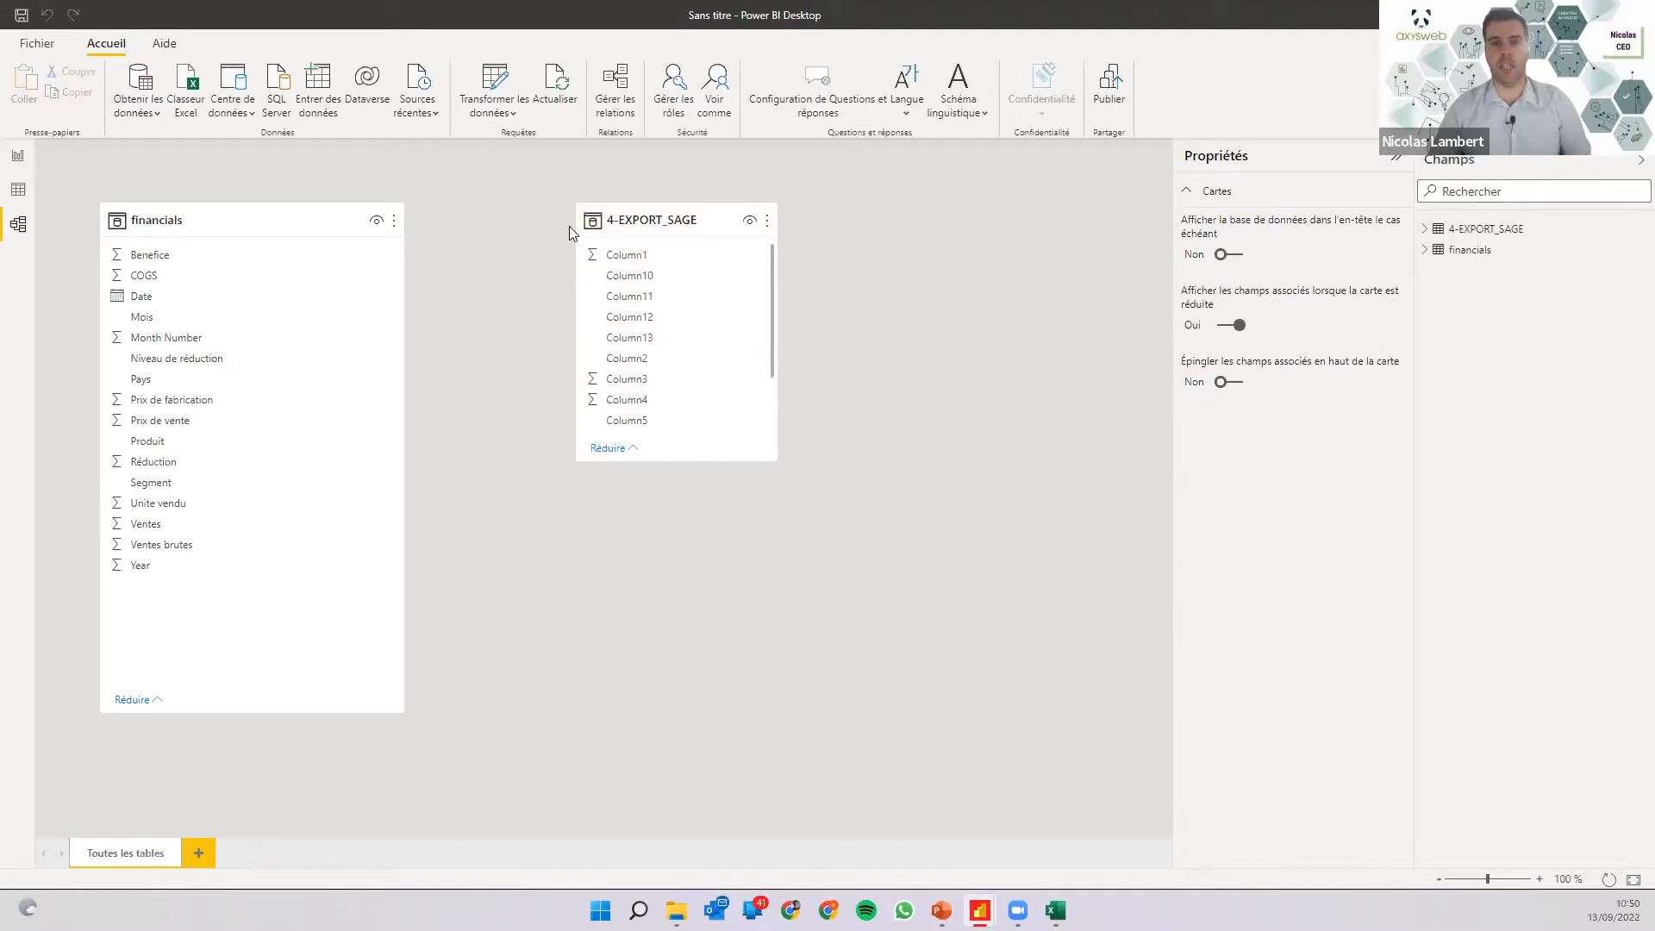
{"action": "left_click", "coordinate": [19, 192]}
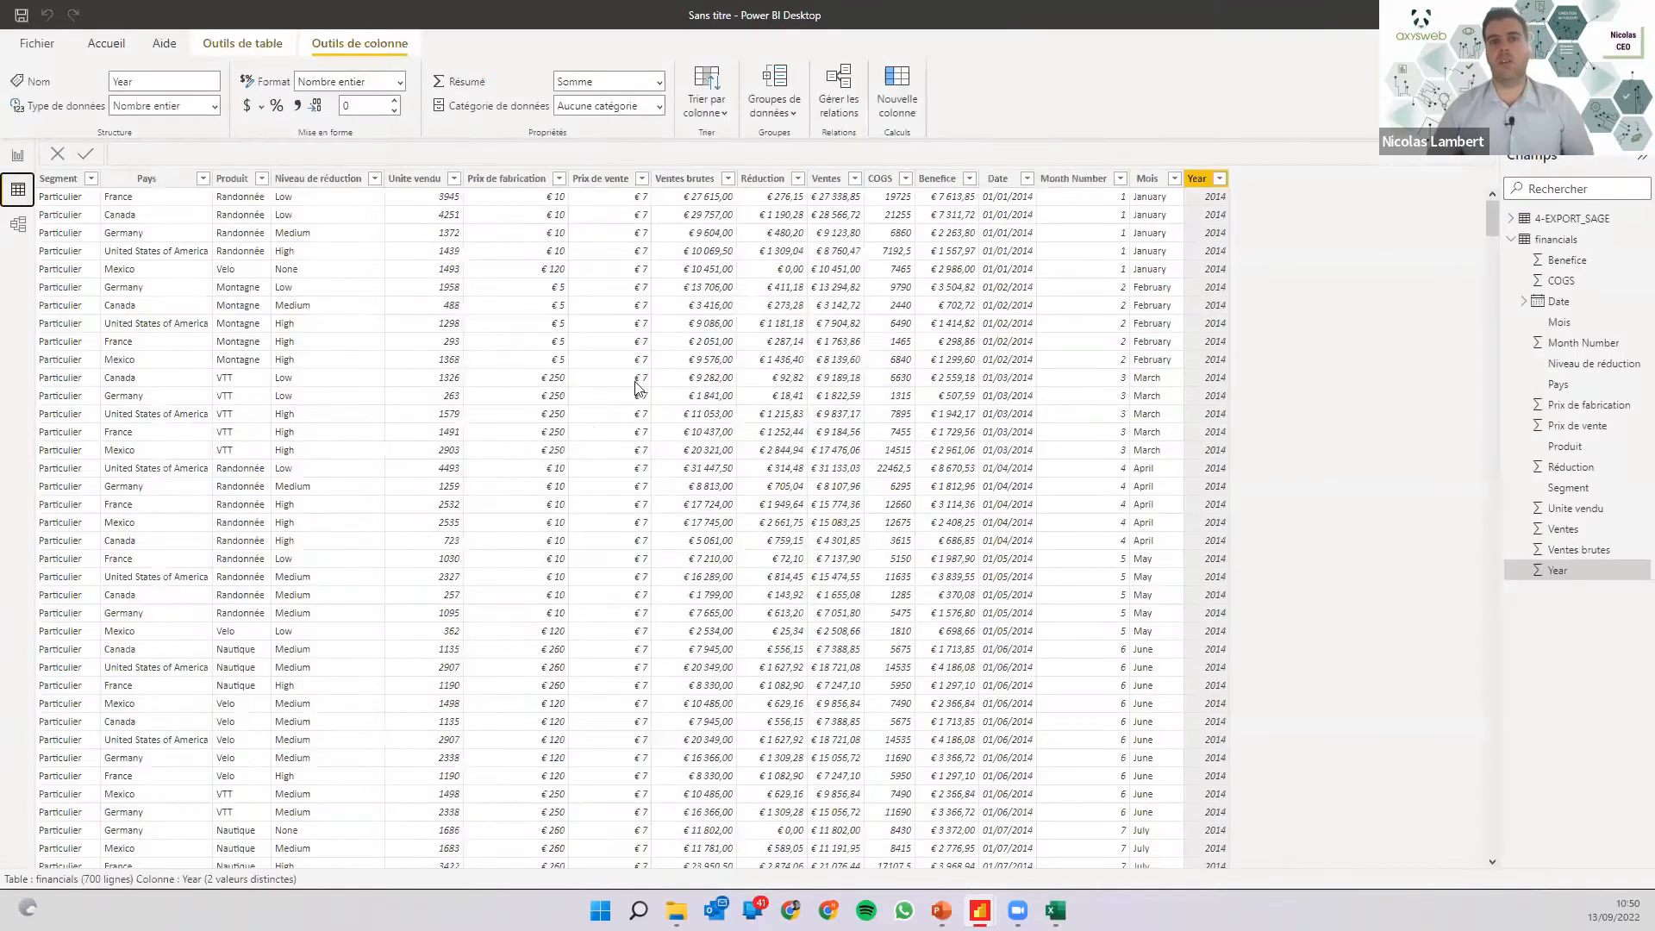
{"action": "left_click", "coordinate": [1513, 242]}
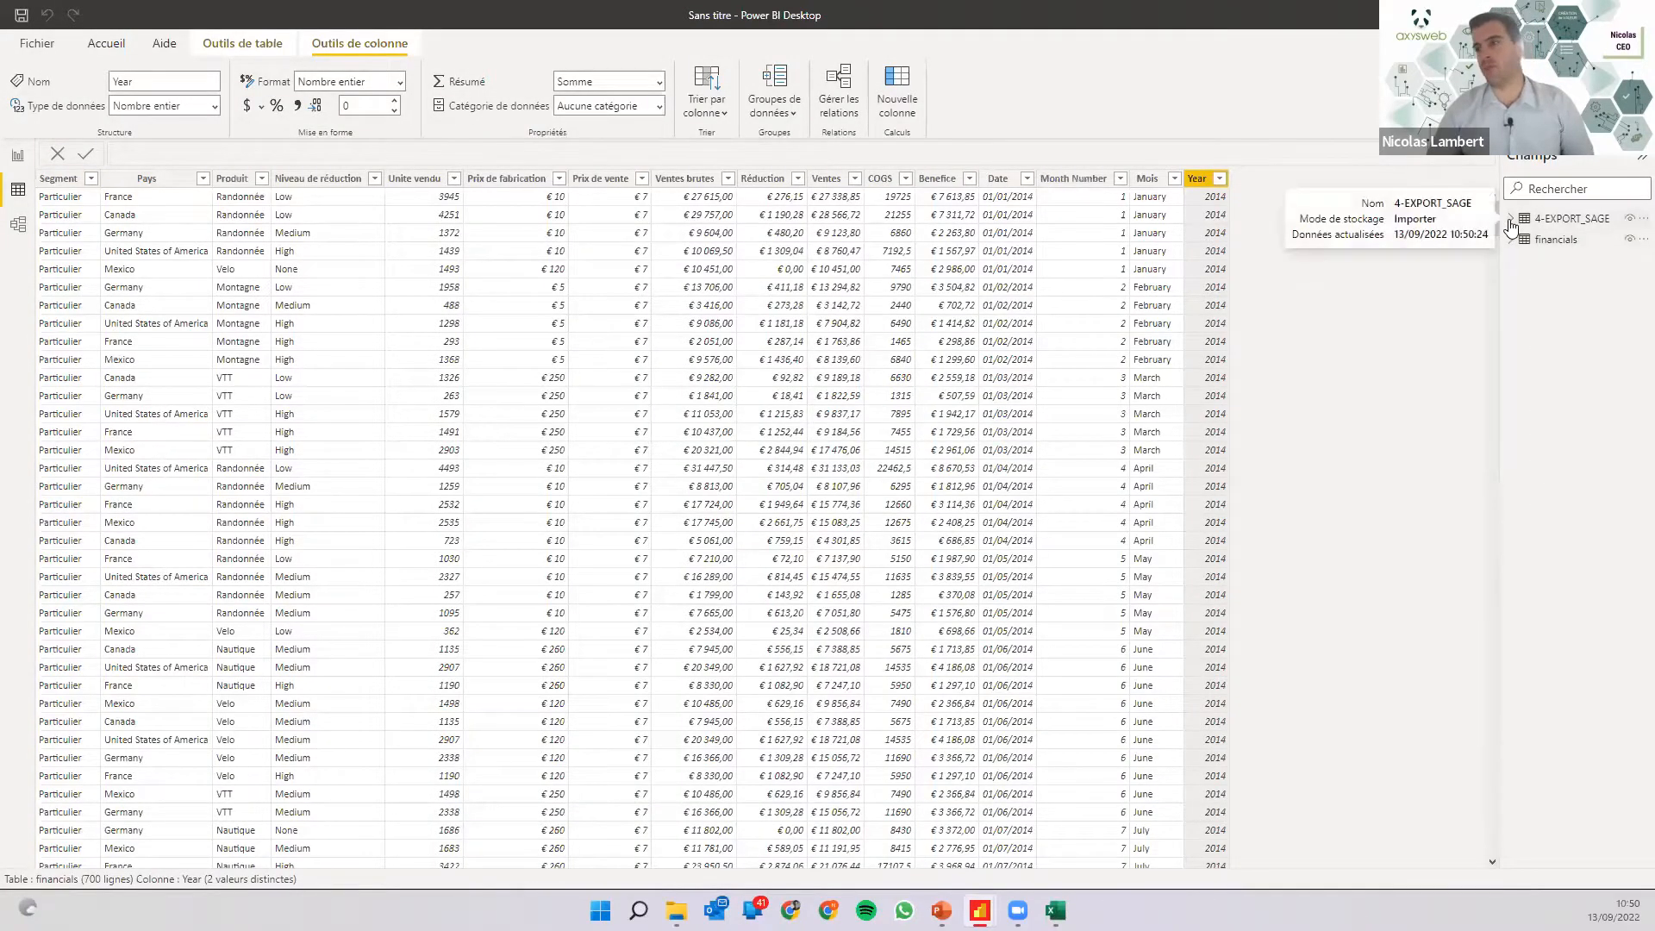
{"action": "left_click", "coordinate": [1561, 221]}
{"action": "left_click", "coordinate": [1561, 220]}
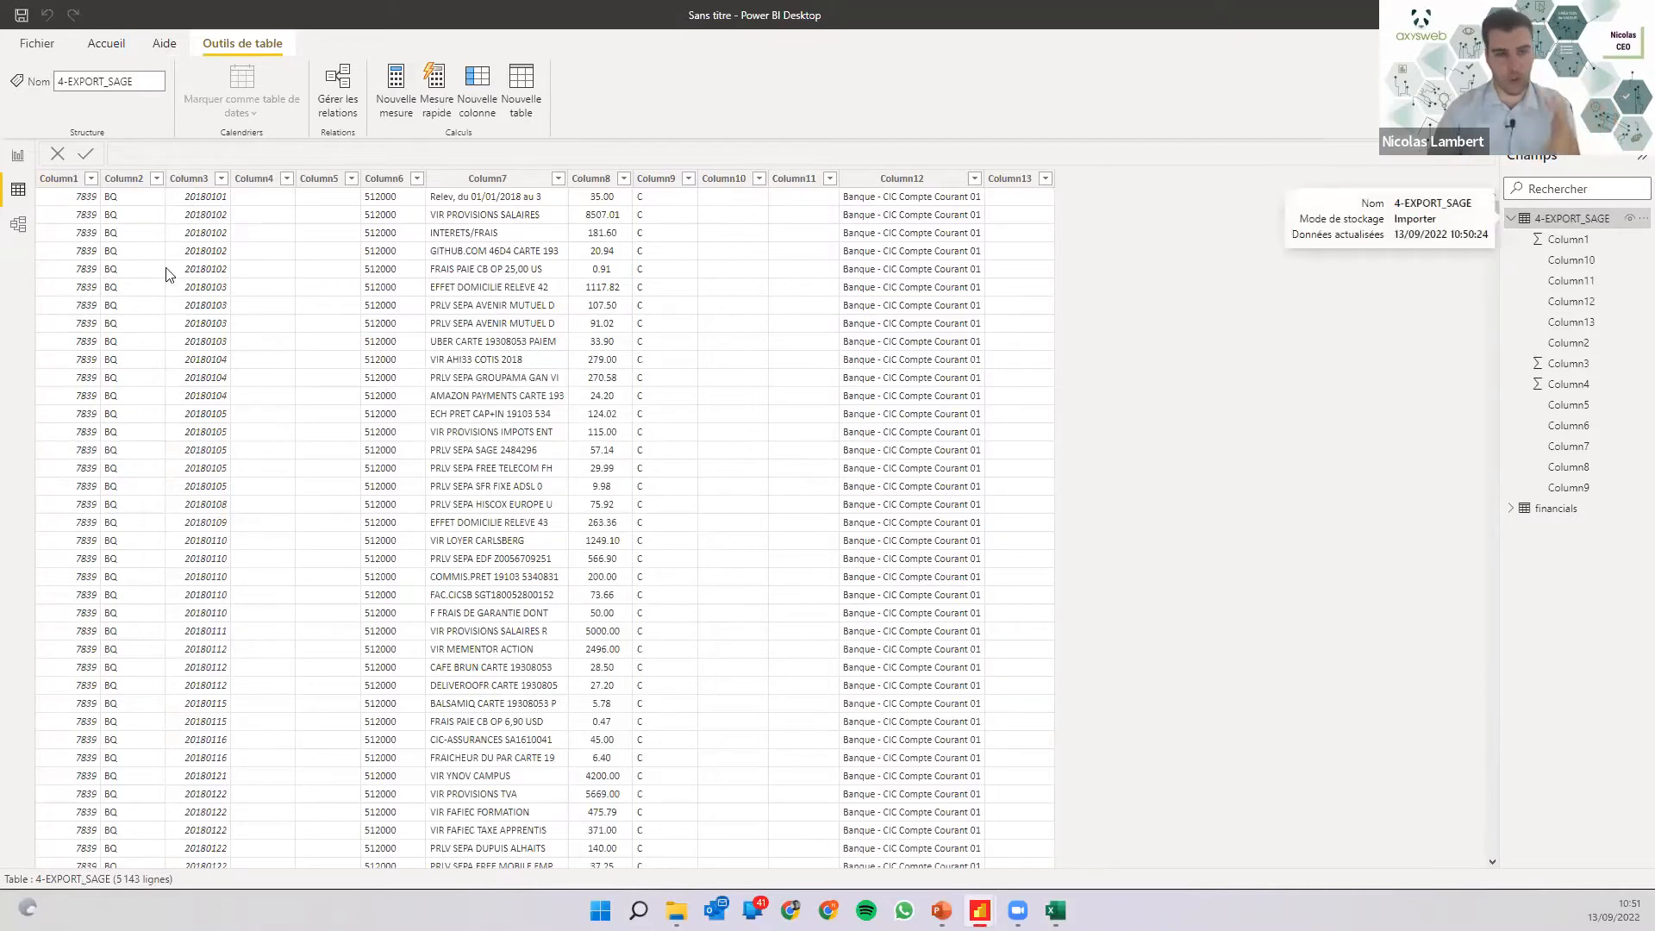
Rename Column1 of the 4-EXPORT_SAGE table as "Num piece".
{"action": "left_click", "coordinate": [60, 184]}
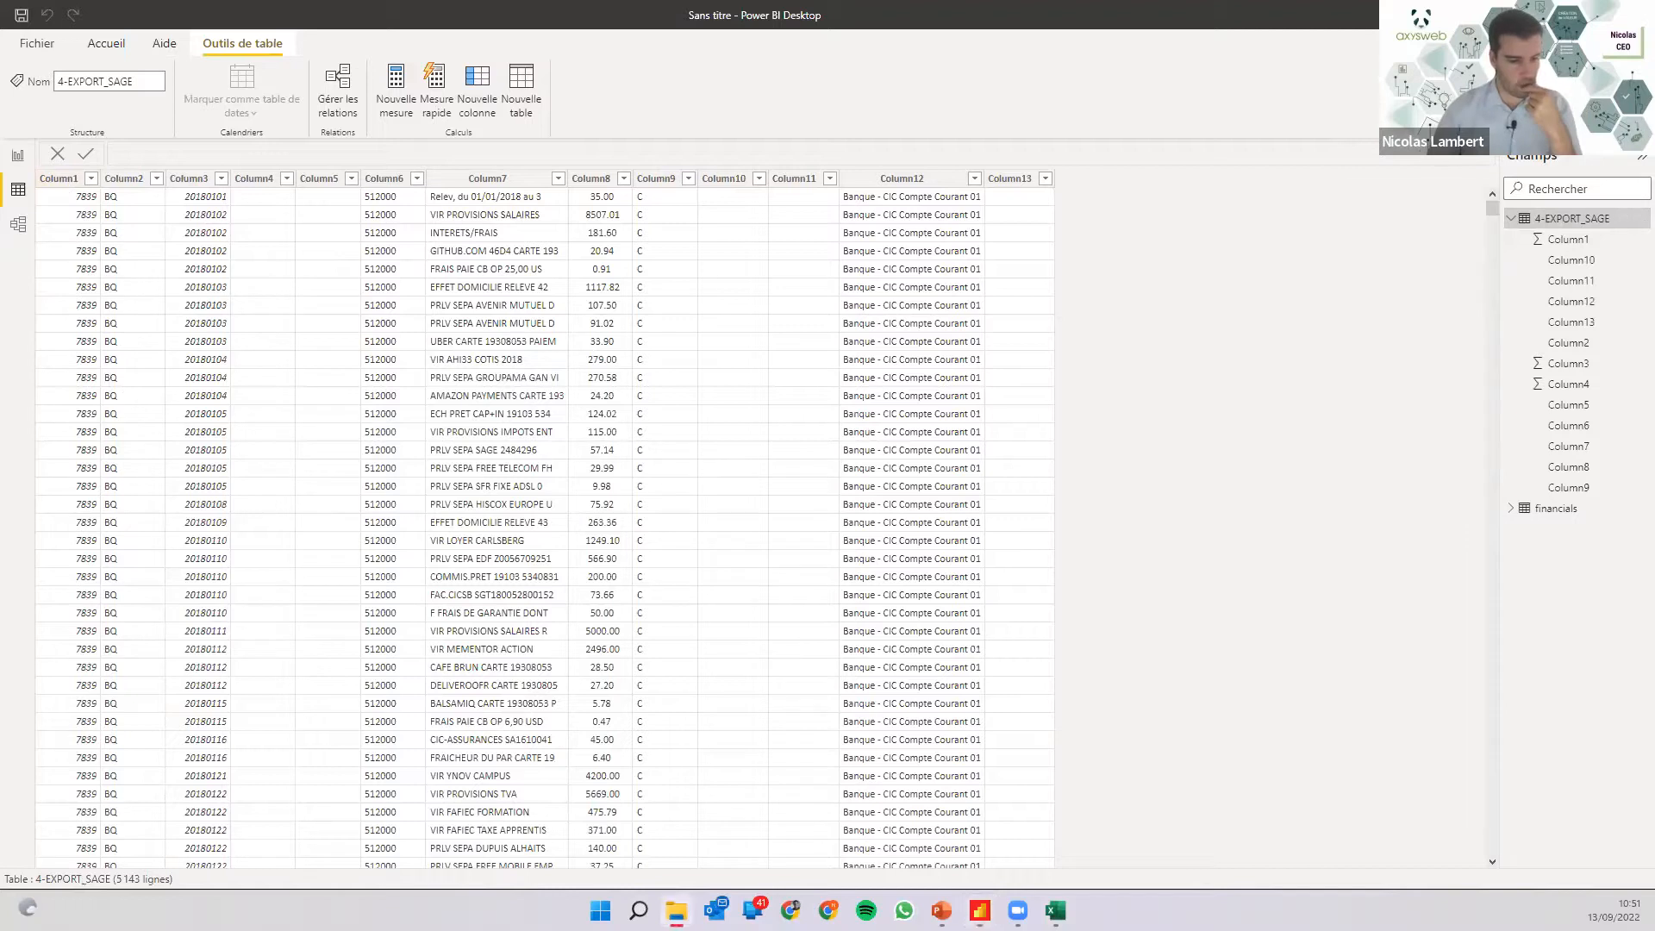
{"action": "double_click", "coordinate": [52, 183]}
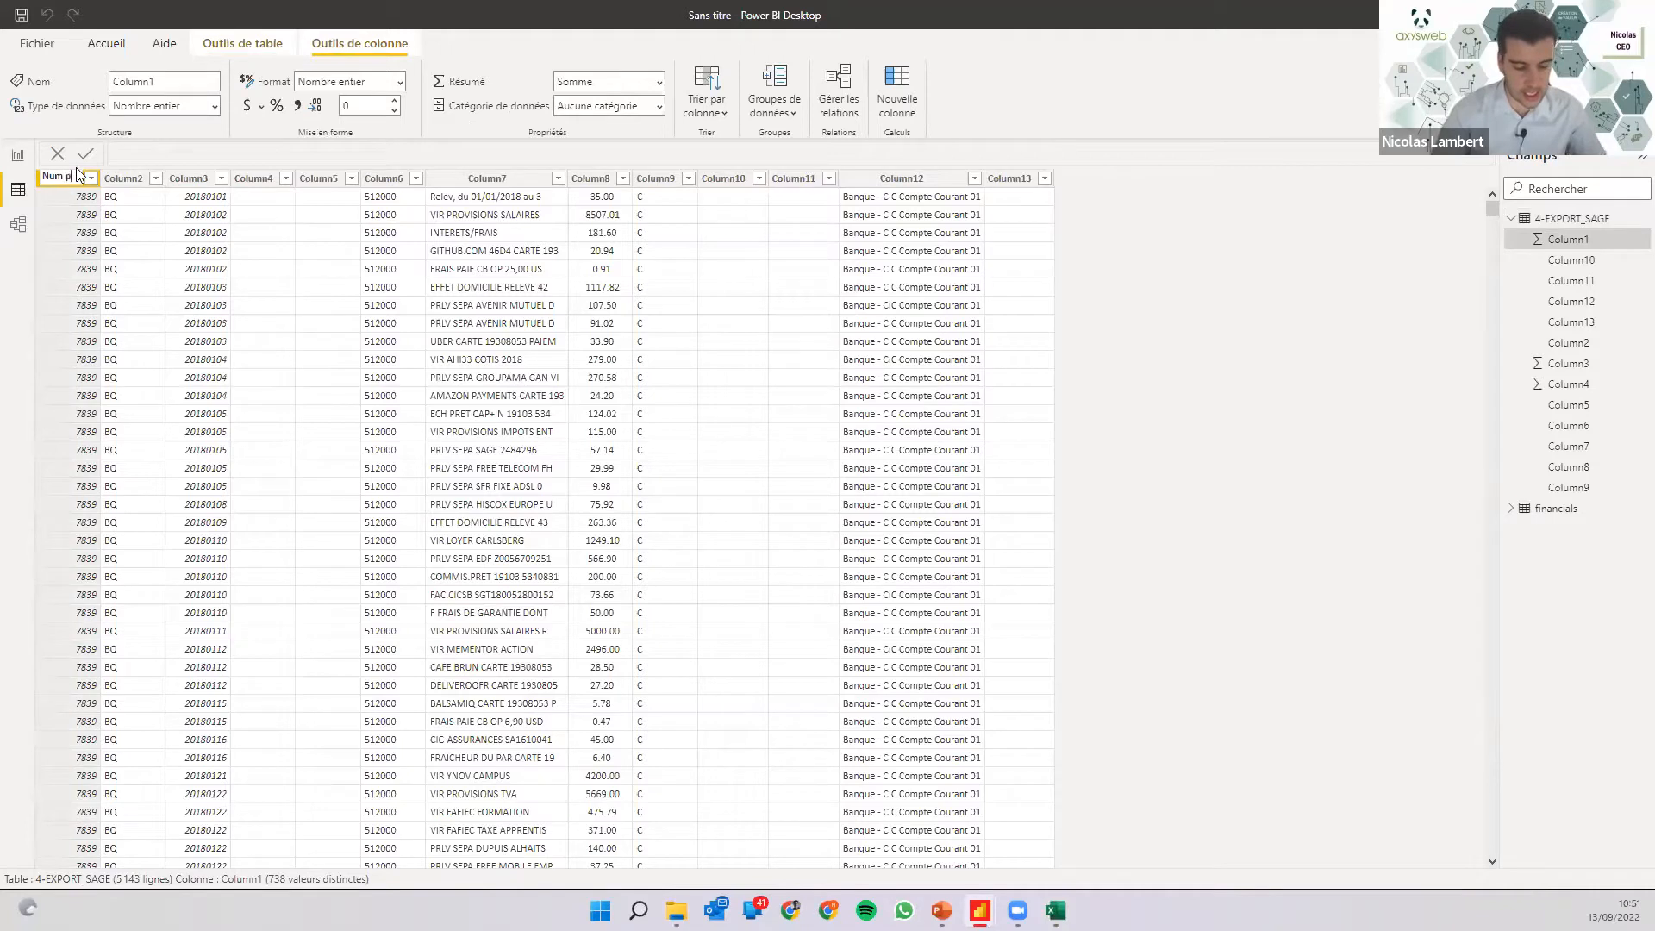
{"action": "type", "text": "Num pièce"}
{"action": "key", "text": "Return"}
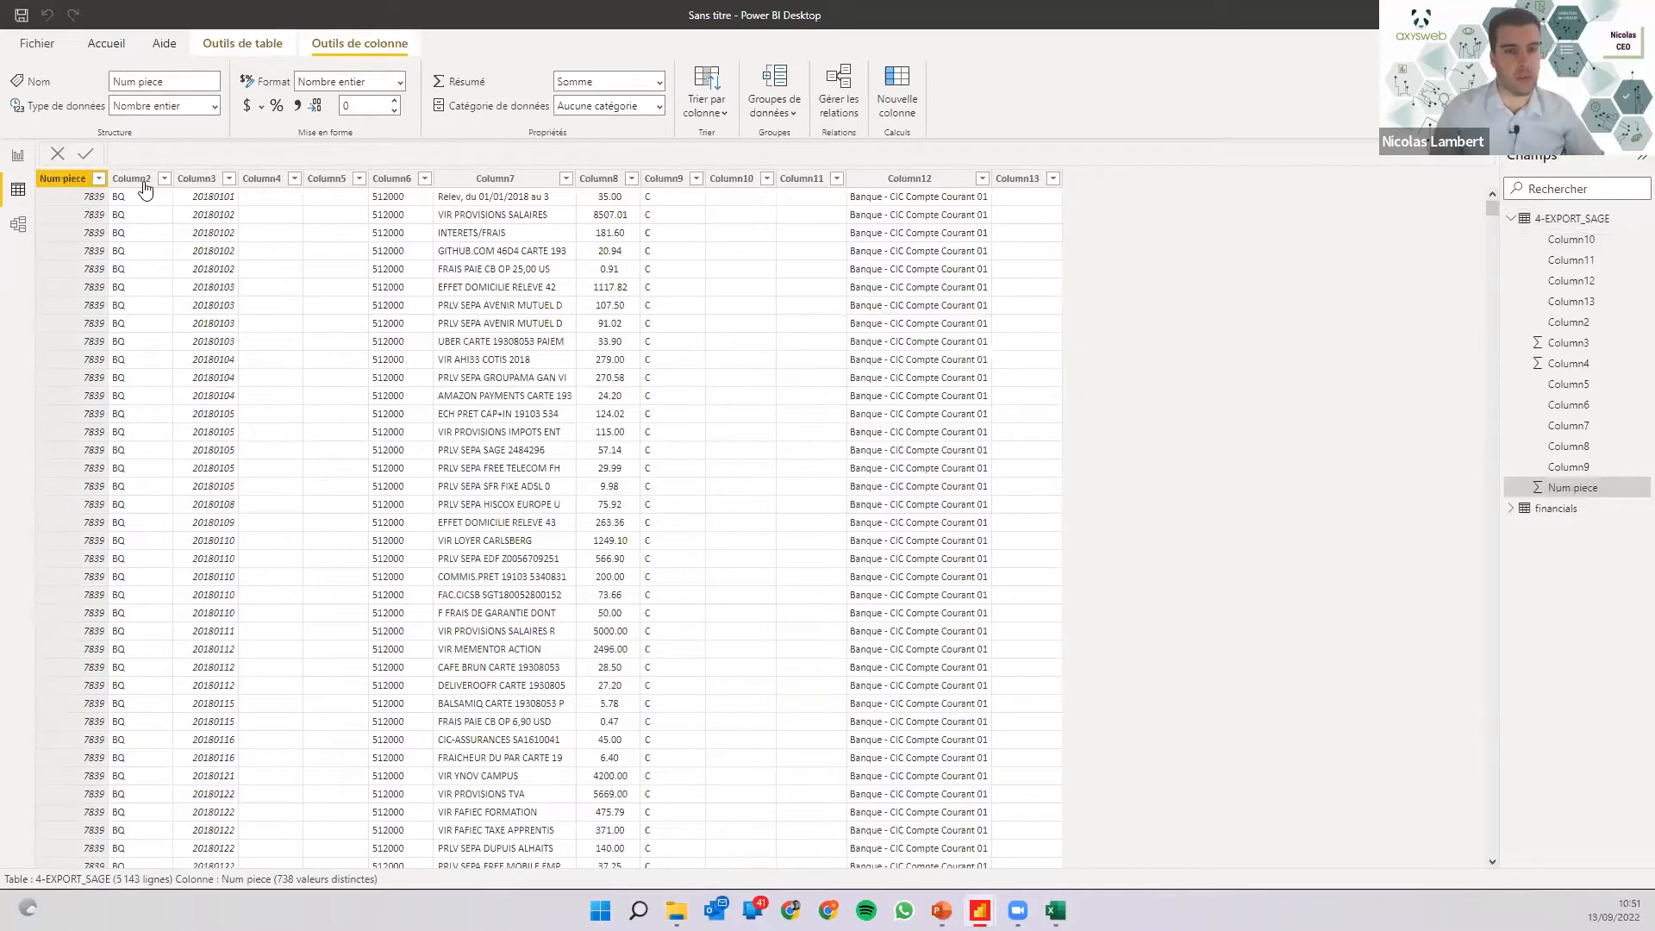
Rename Column2 of the 4-EXPORT_SAGE table as "Code journal".
{"action": "left_click", "coordinate": [133, 179]}
{"action": "double_click", "coordinate": [143, 181]}
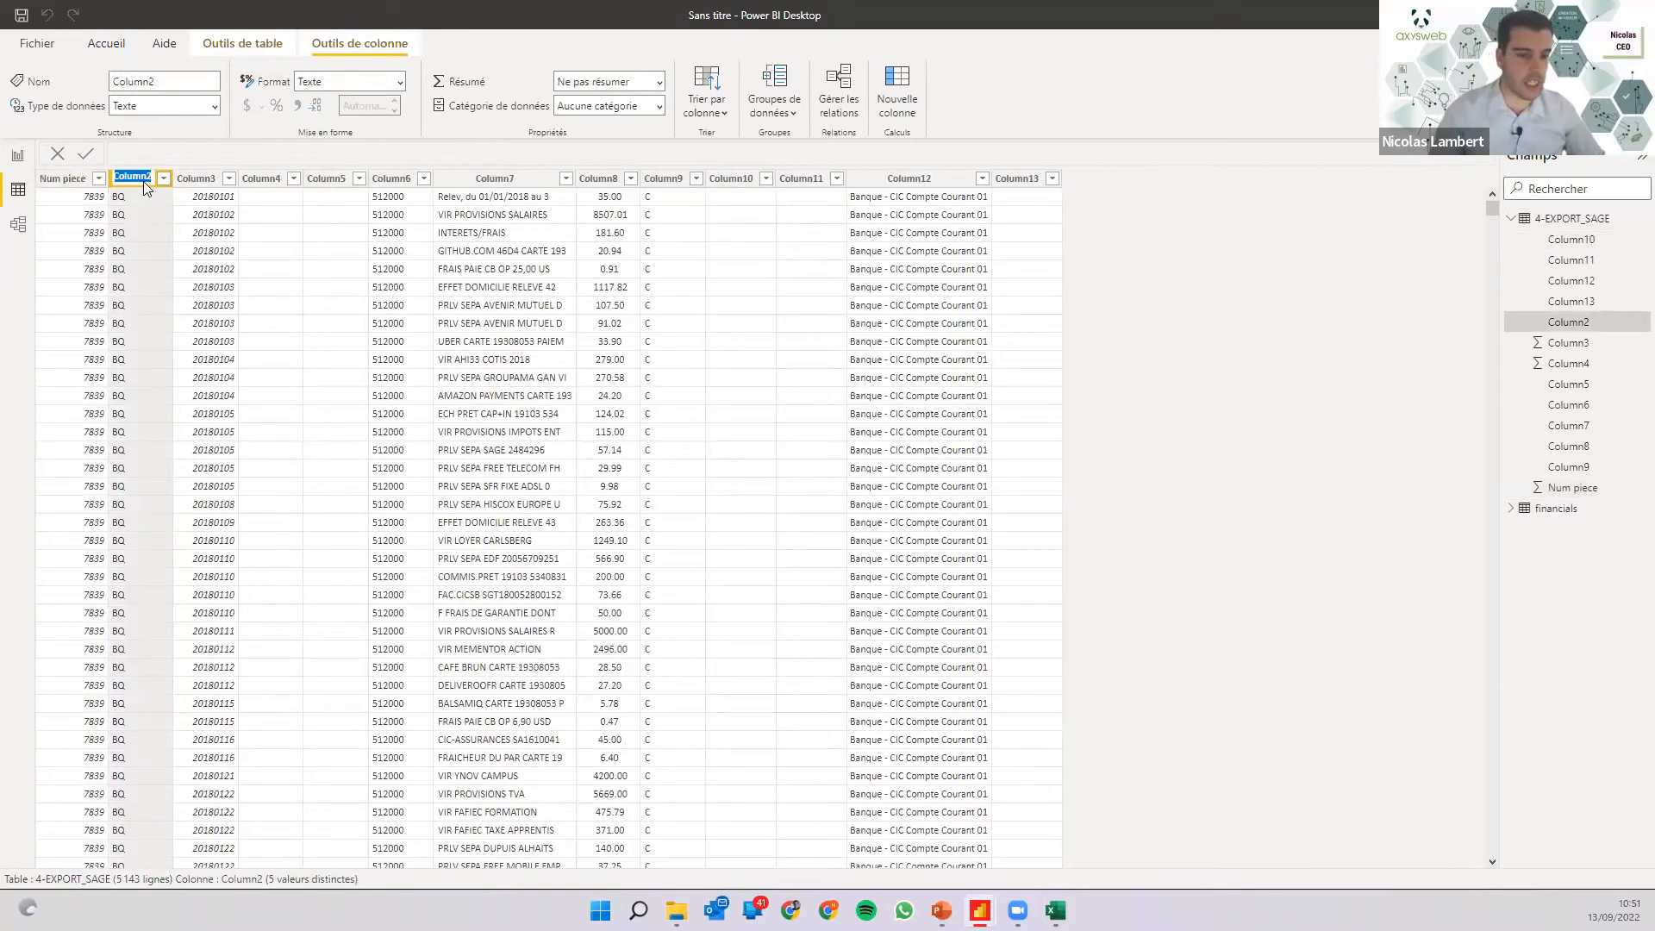
{"action": "type", "text": "Code"}
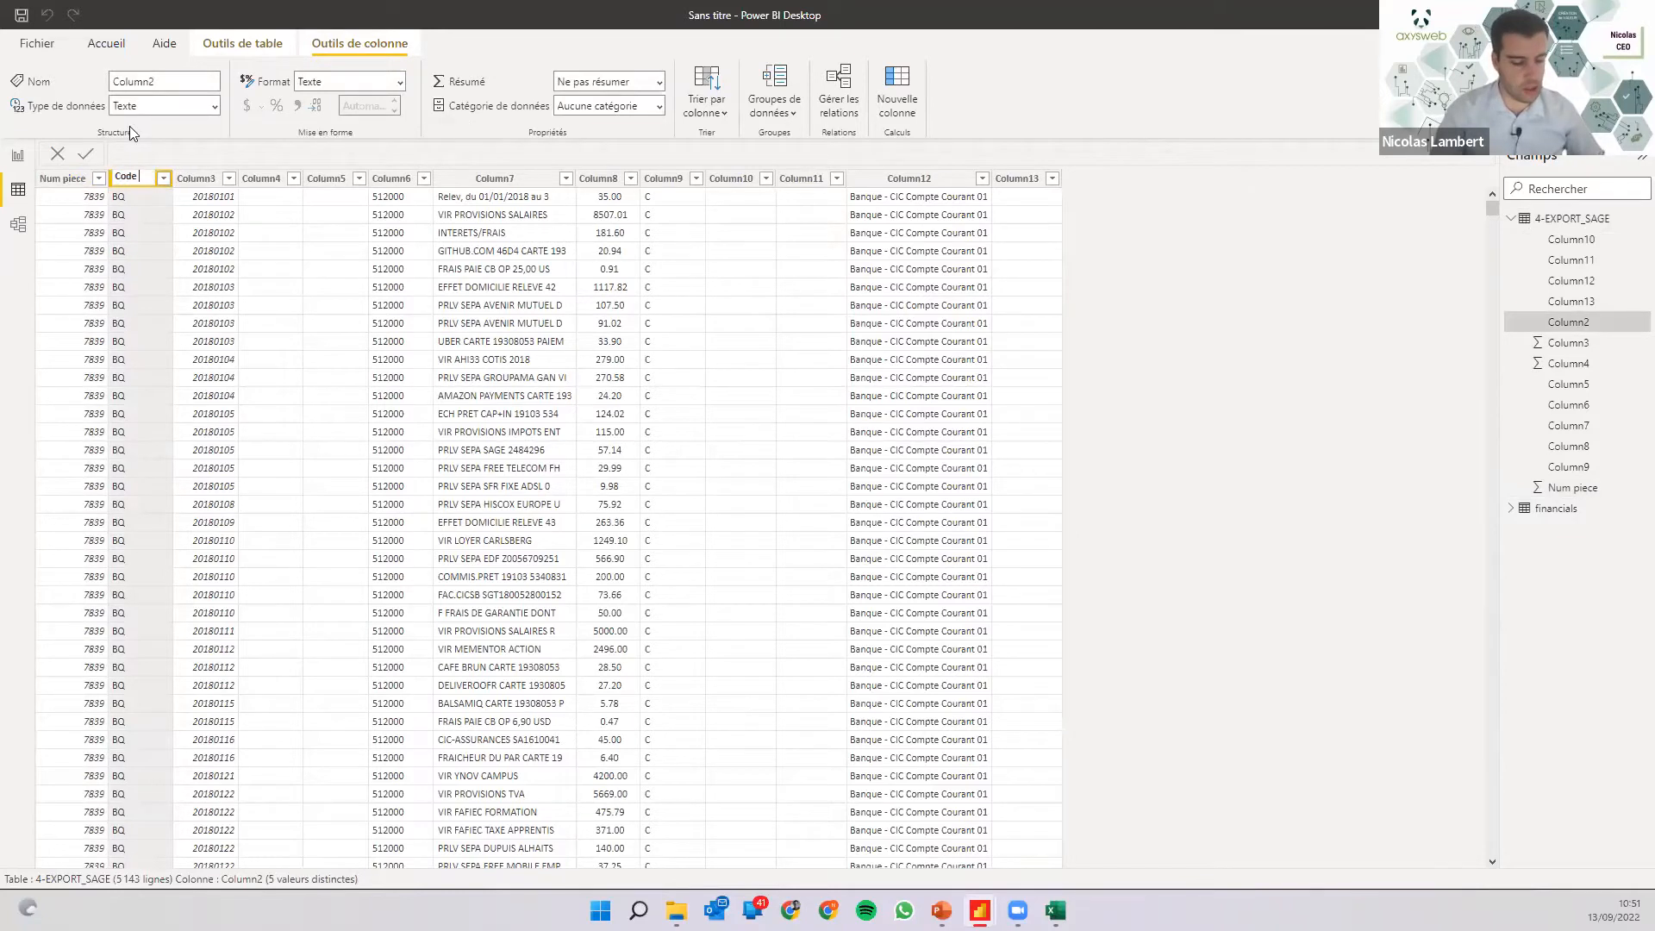
{"action": "type", "text": " journal"}
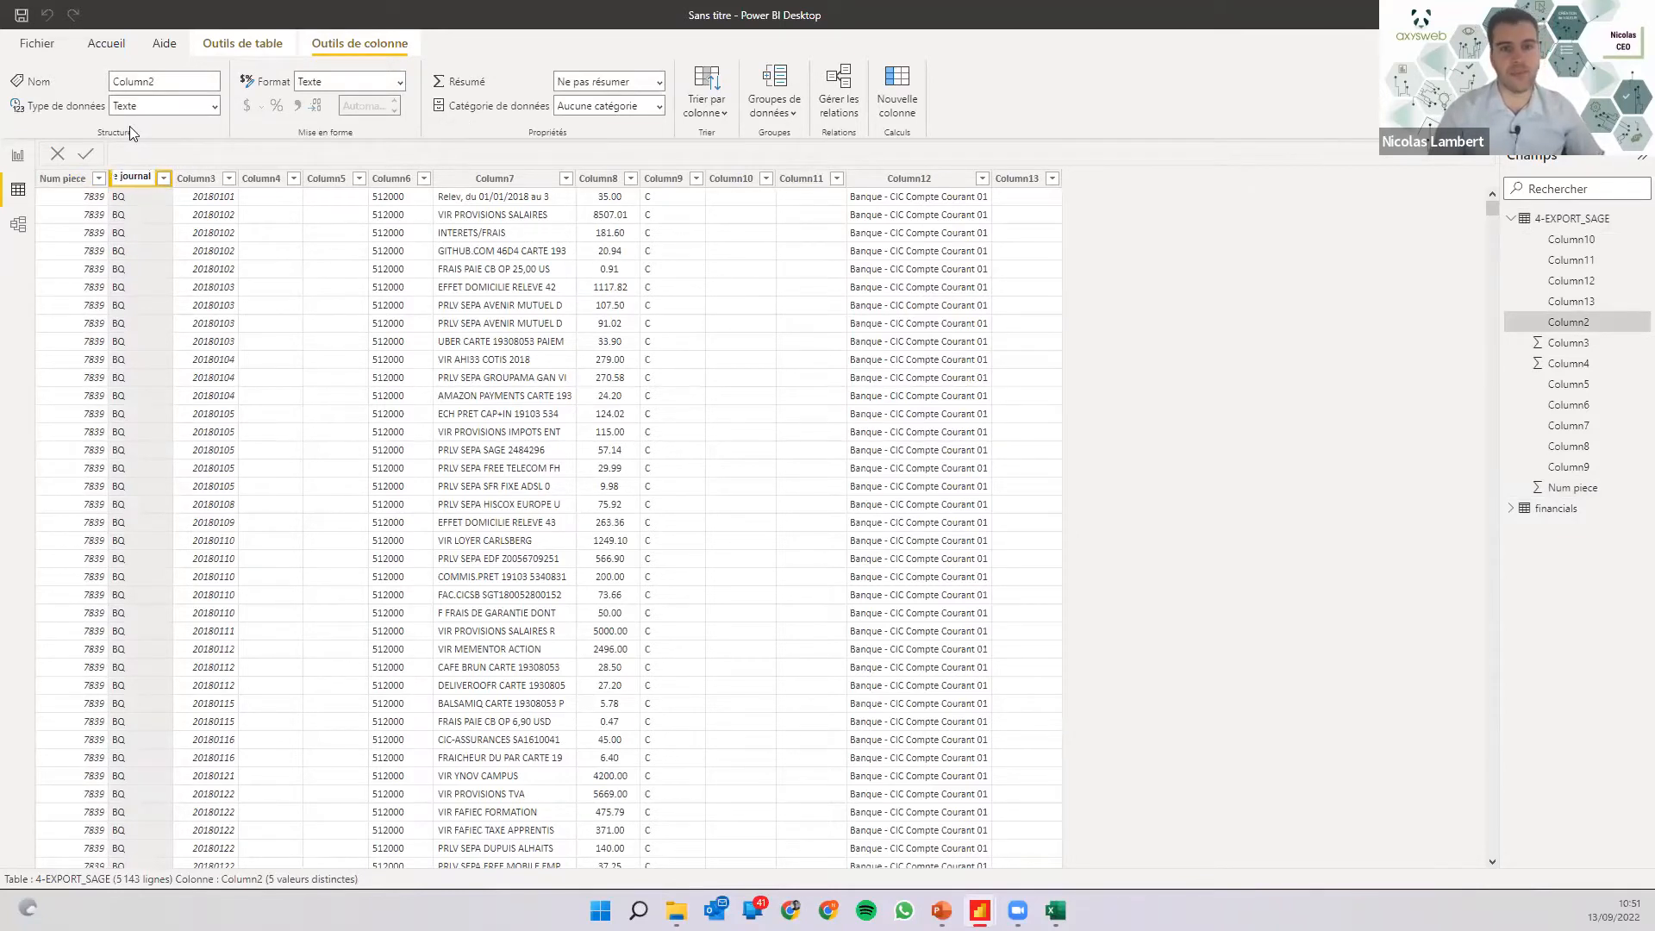
{"action": "key", "text": "Return"}
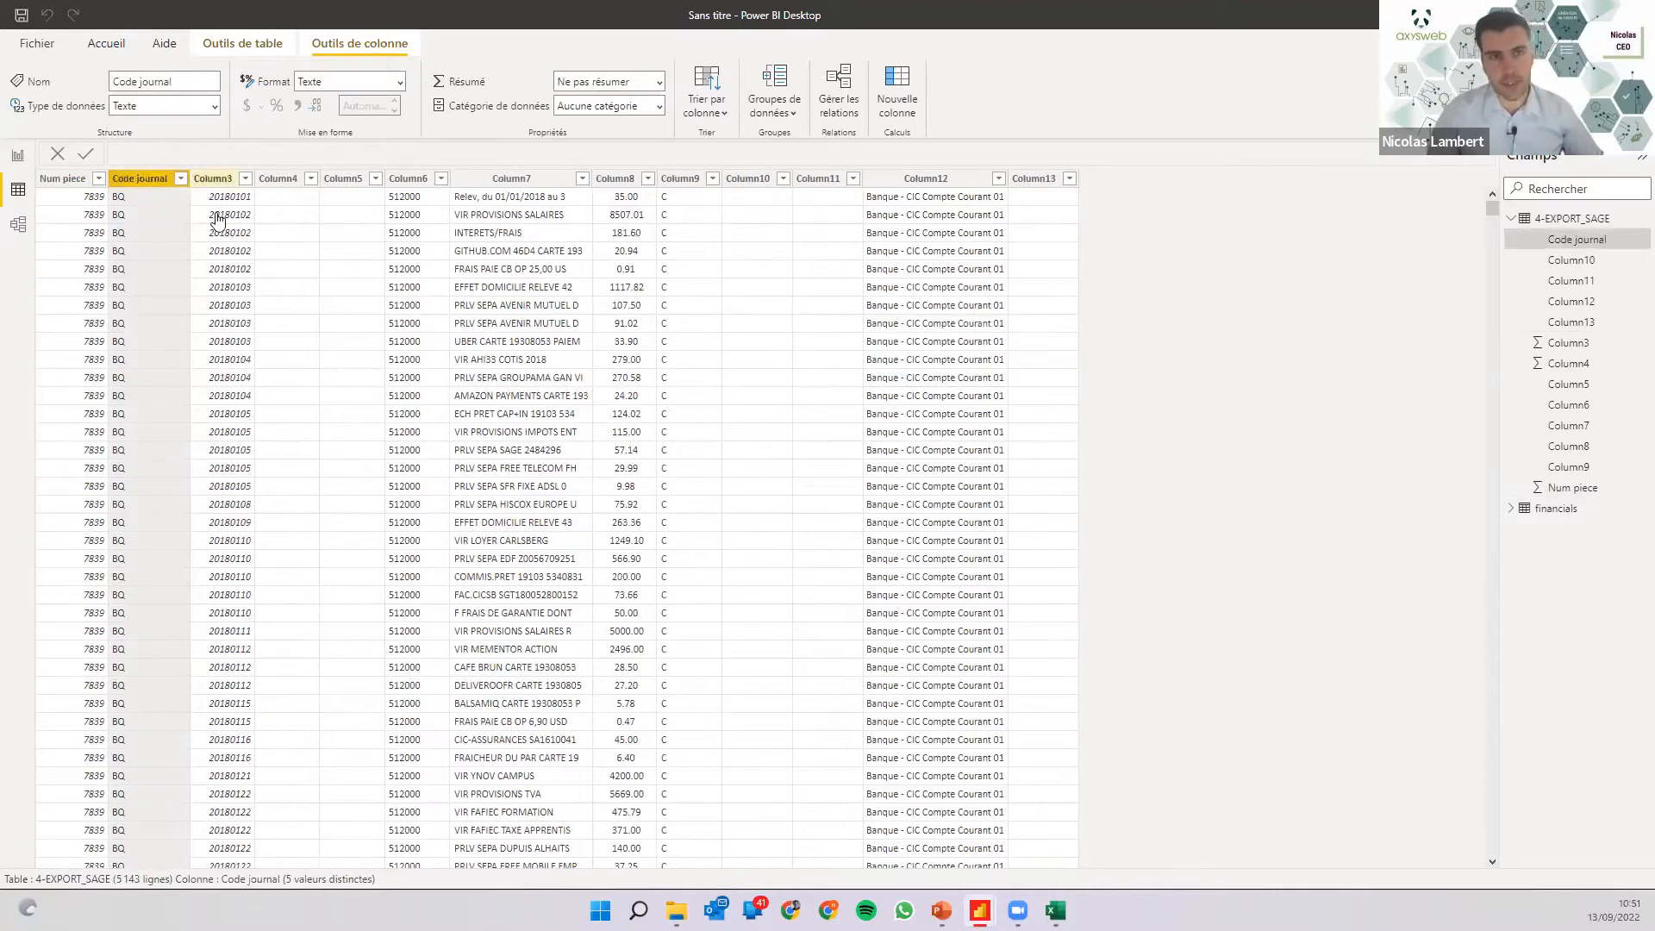
Check the formats available for Column3 and set the column's data type to Texte.
{"action": "left_click", "coordinate": [220, 199]}
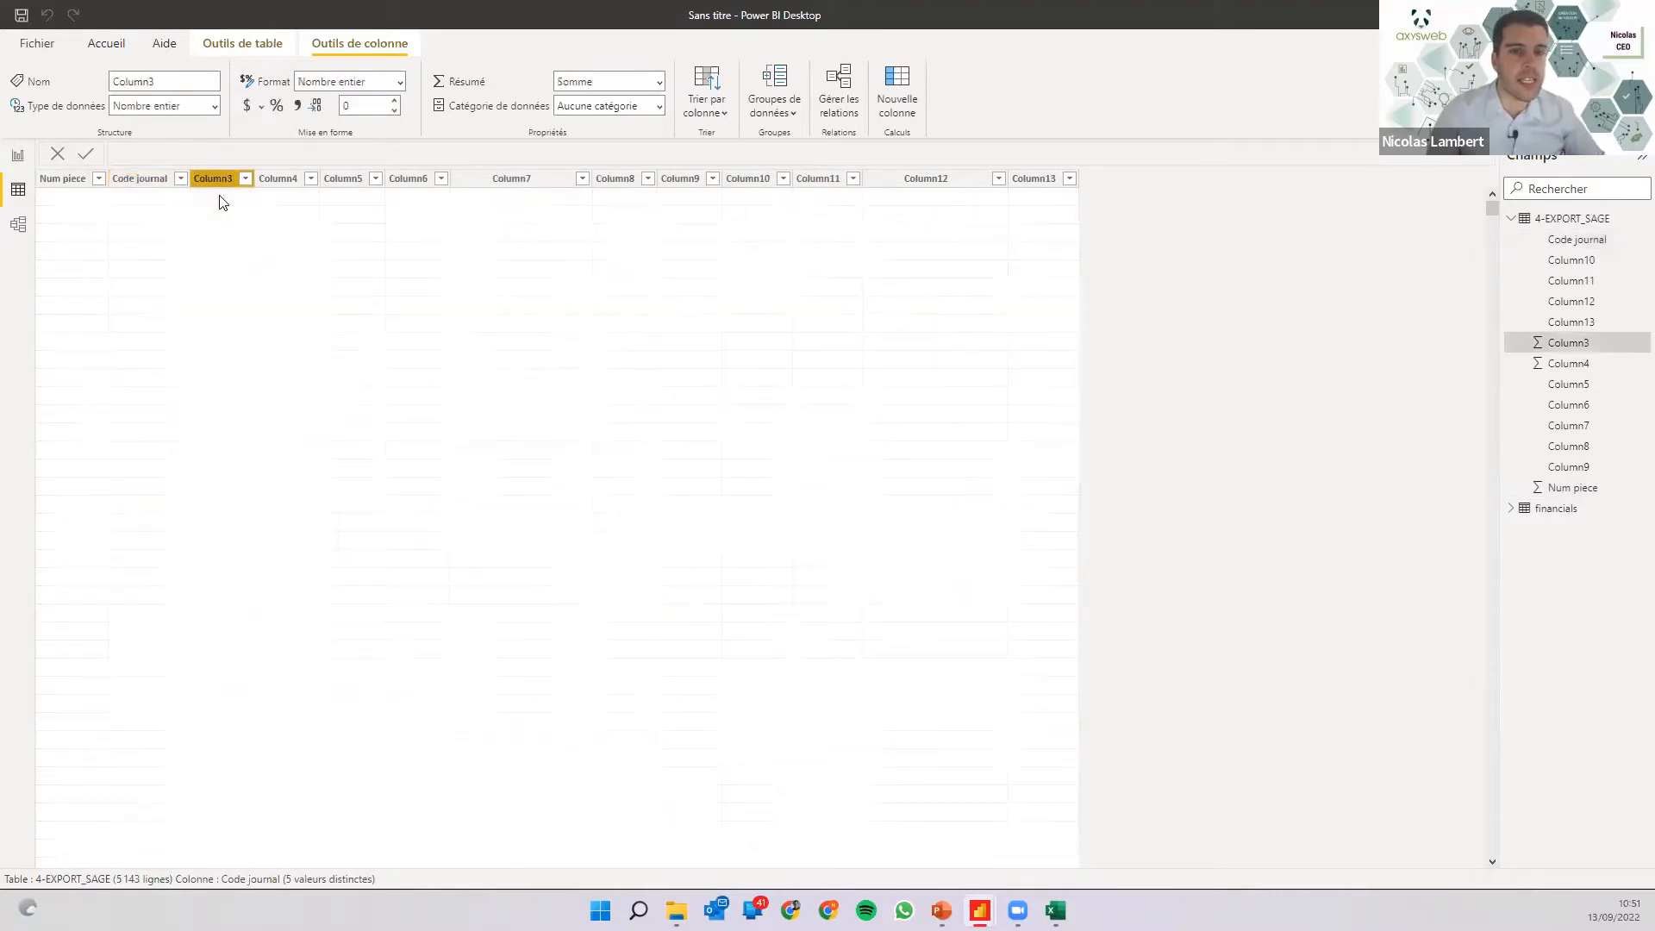
{"action": "left_click", "coordinate": [400, 82]}
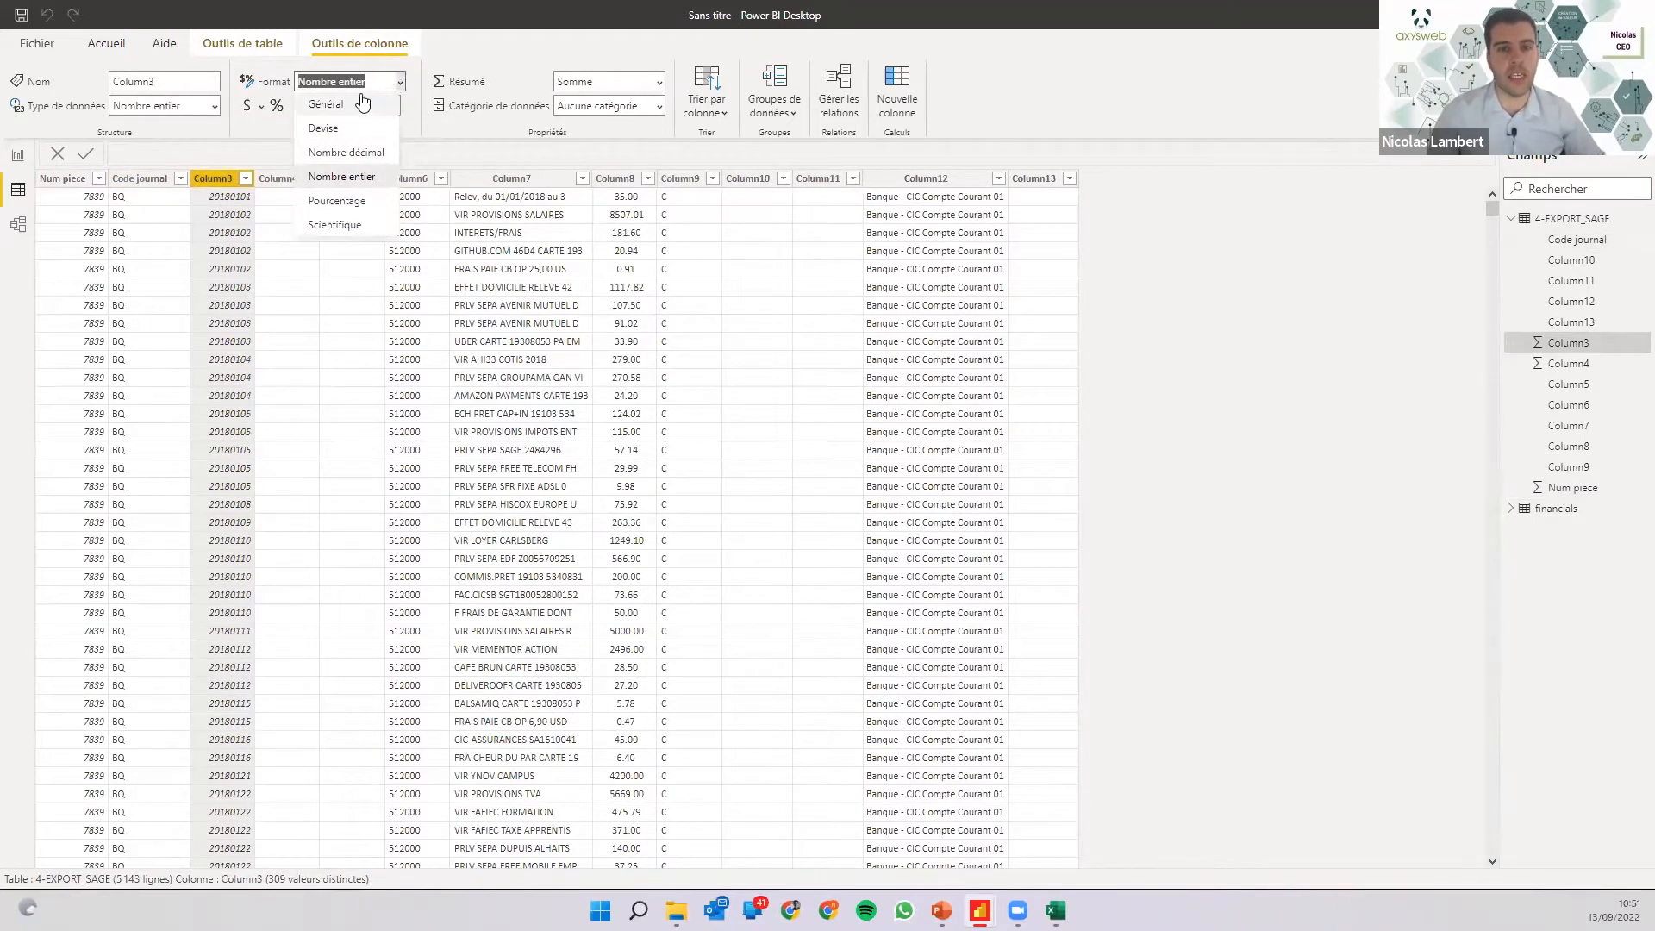
{"action": "left_click", "coordinate": [403, 77]}
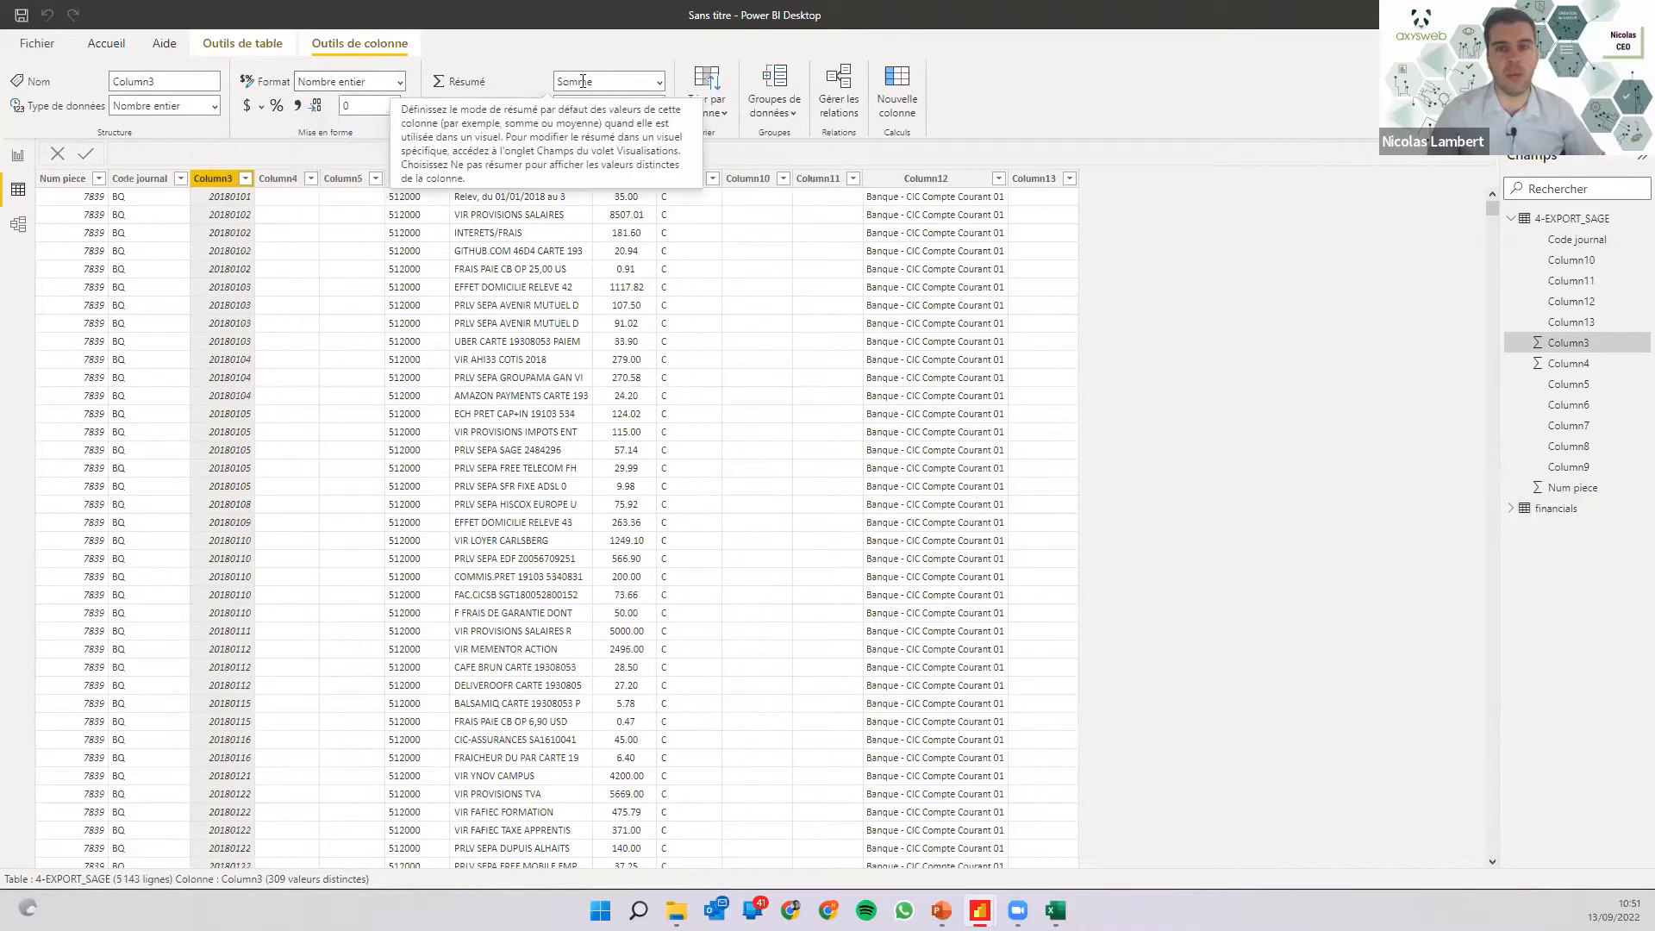
{"action": "left_click", "coordinate": [655, 78]}
{"action": "left_click", "coordinate": [659, 81]}
{"action": "left_click", "coordinate": [660, 81]}
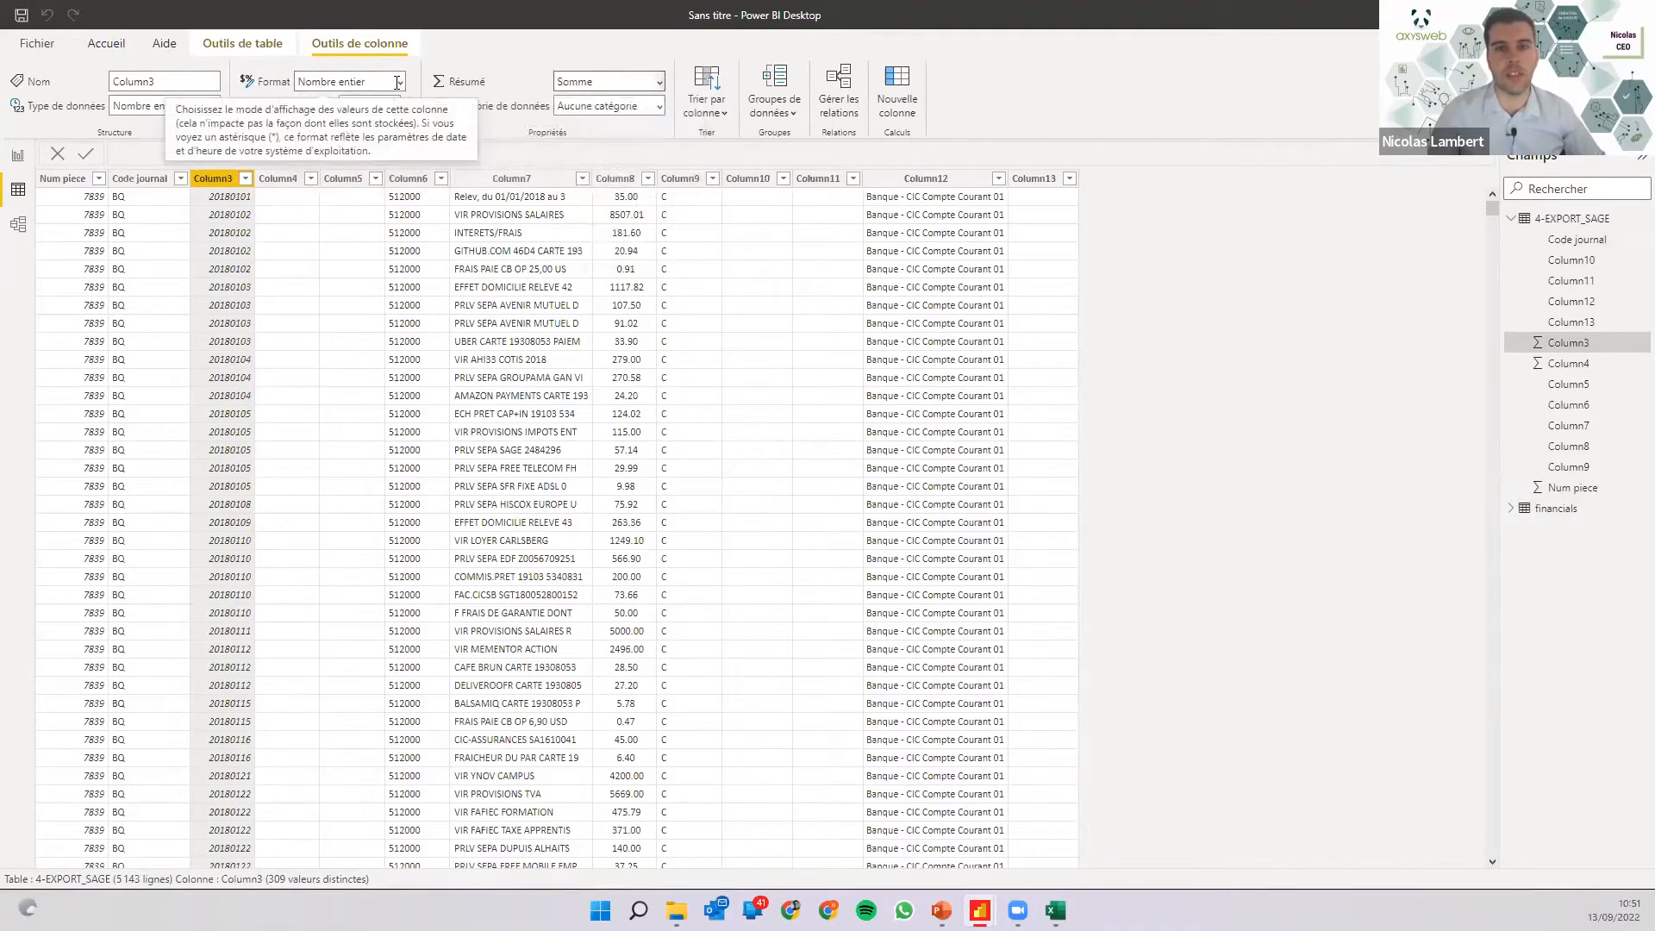
{"action": "left_click", "coordinate": [401, 81]}
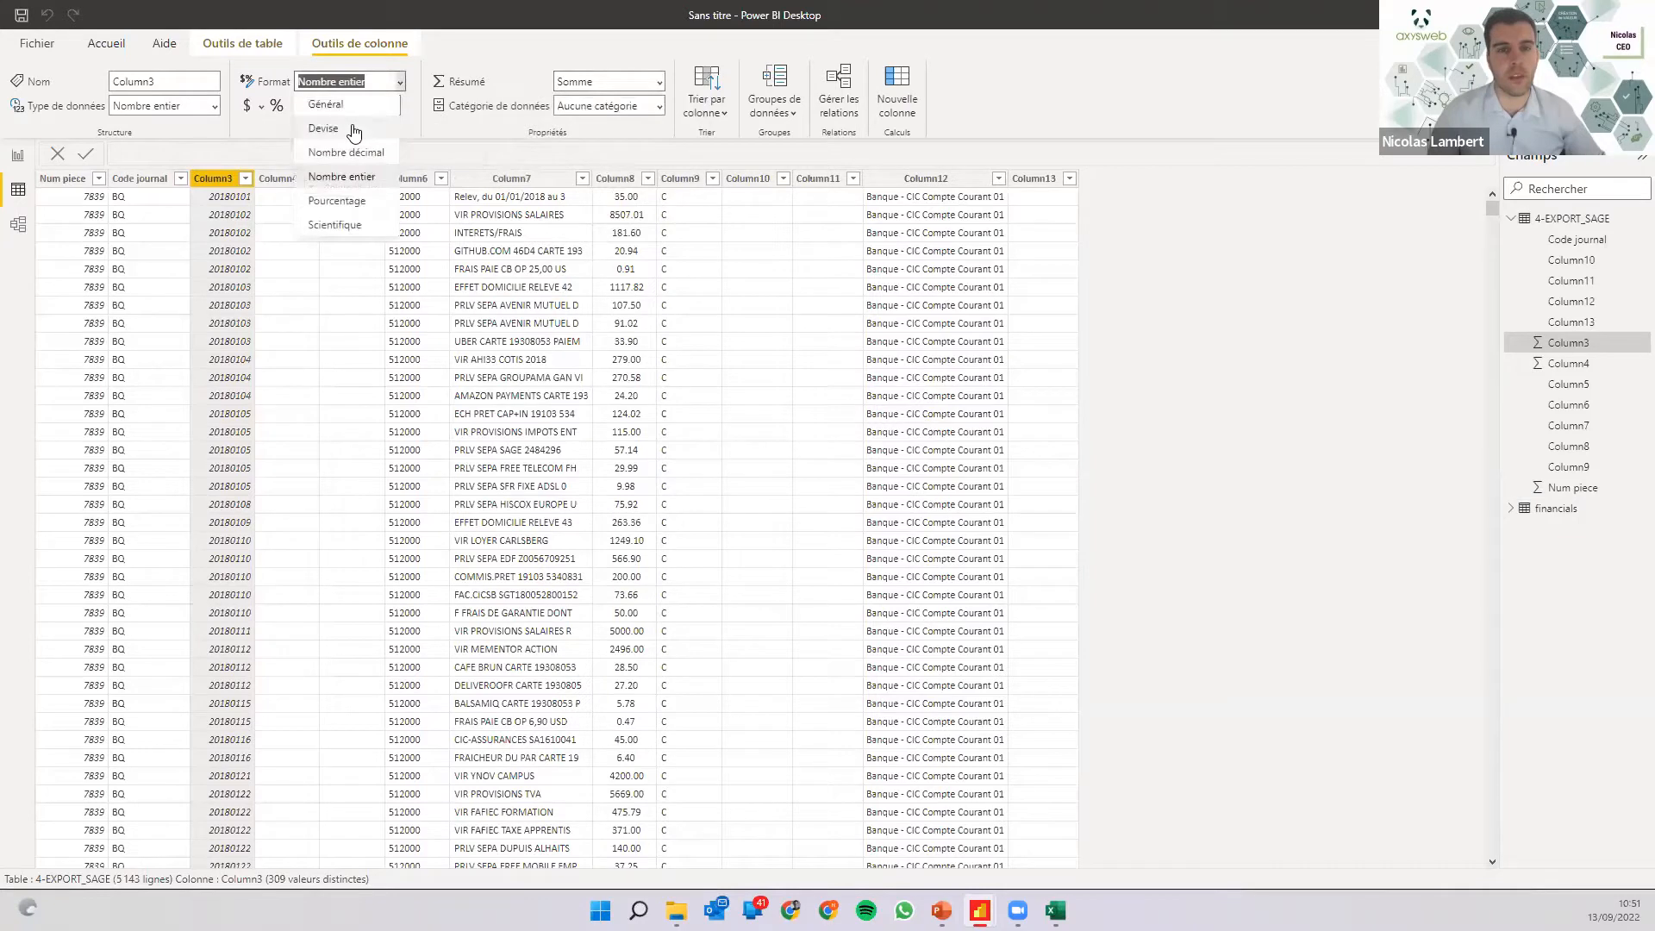
{"action": "left_click", "coordinate": [452, 62]}
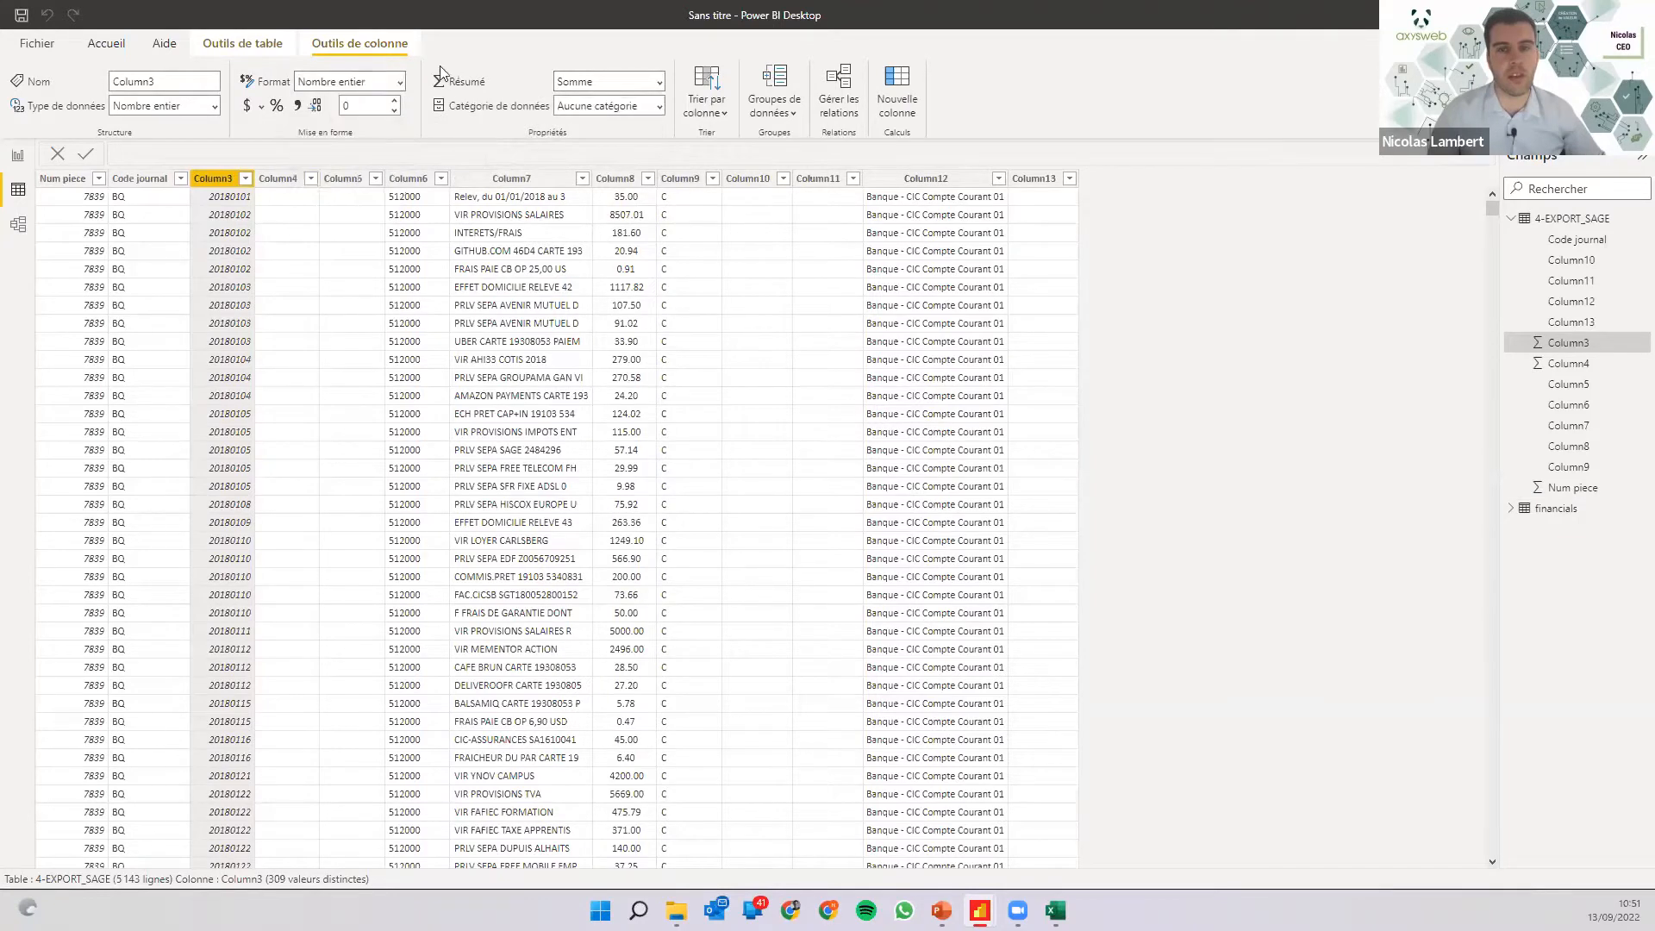
{"action": "left_click", "coordinate": [207, 105]}
{"action": "left_click", "coordinate": [141, 283]}
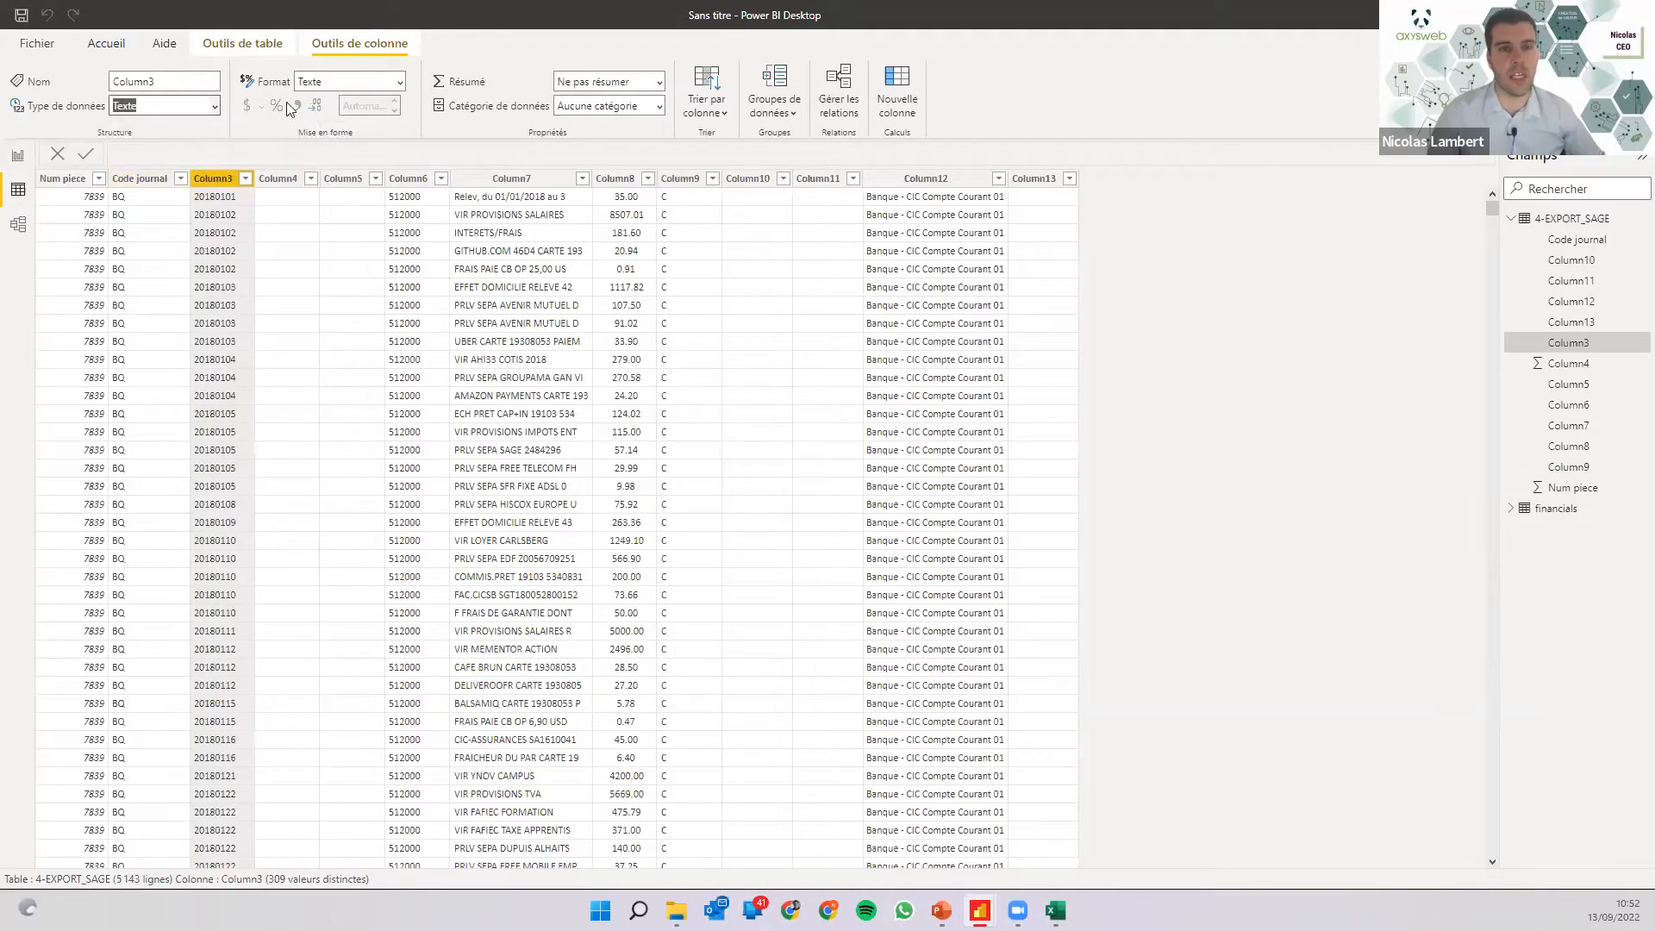
Try to convert Column3's data type to Date and check which display formats the column offers.
{"action": "left_click", "coordinate": [401, 82]}
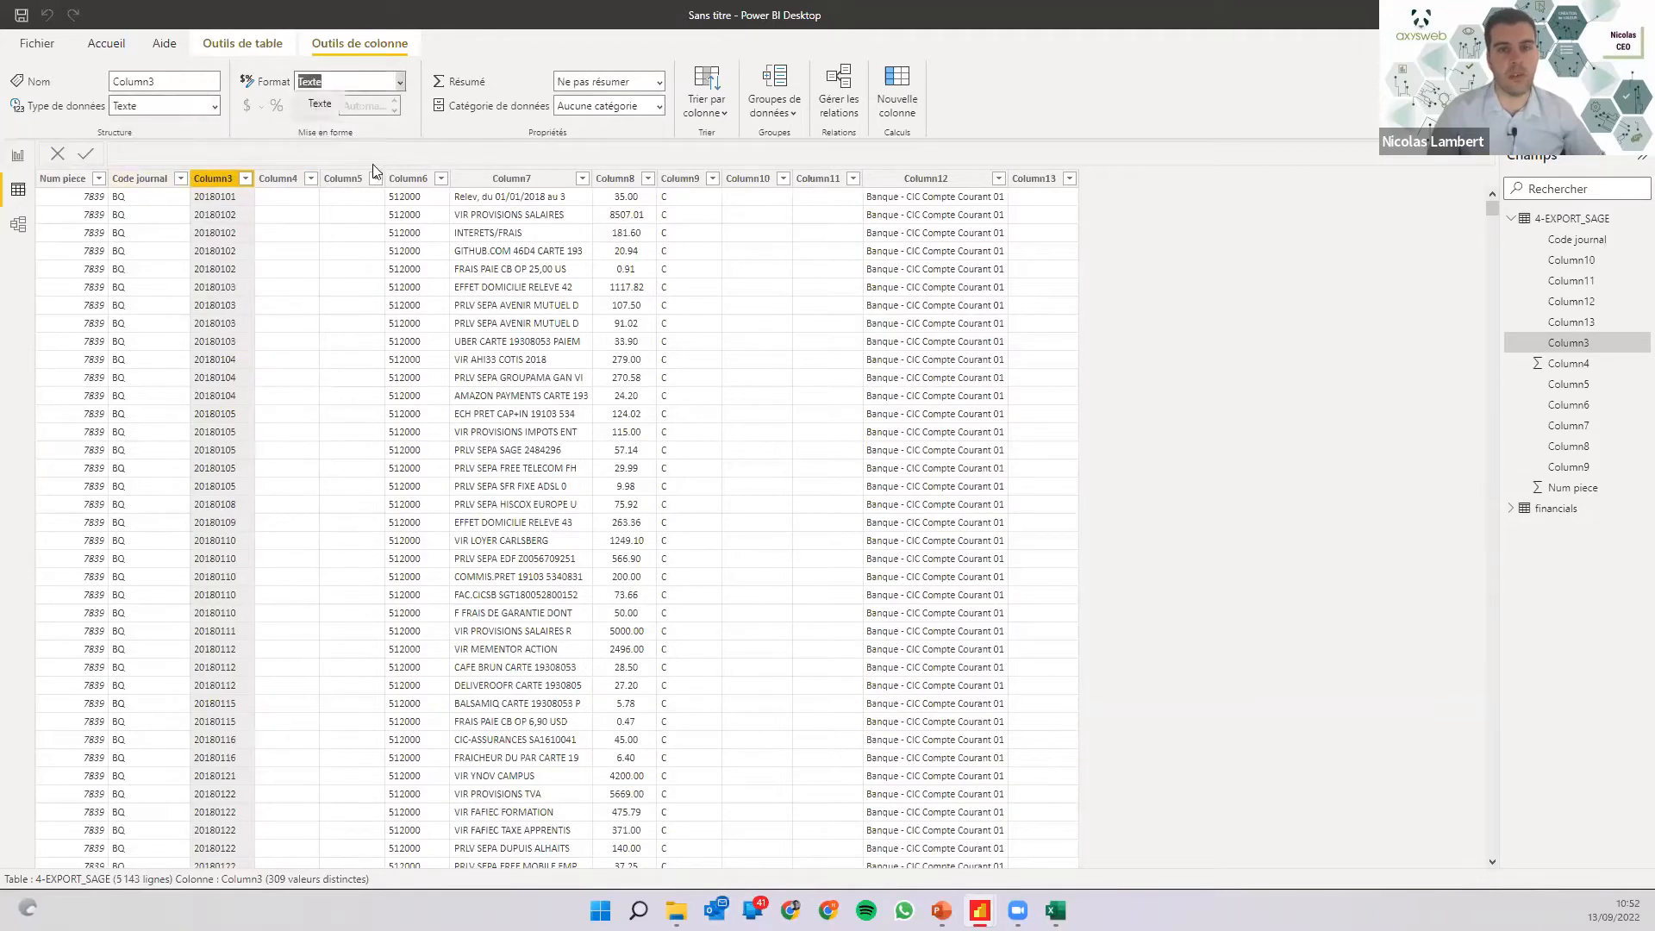
{"action": "left_click", "coordinate": [401, 80]}
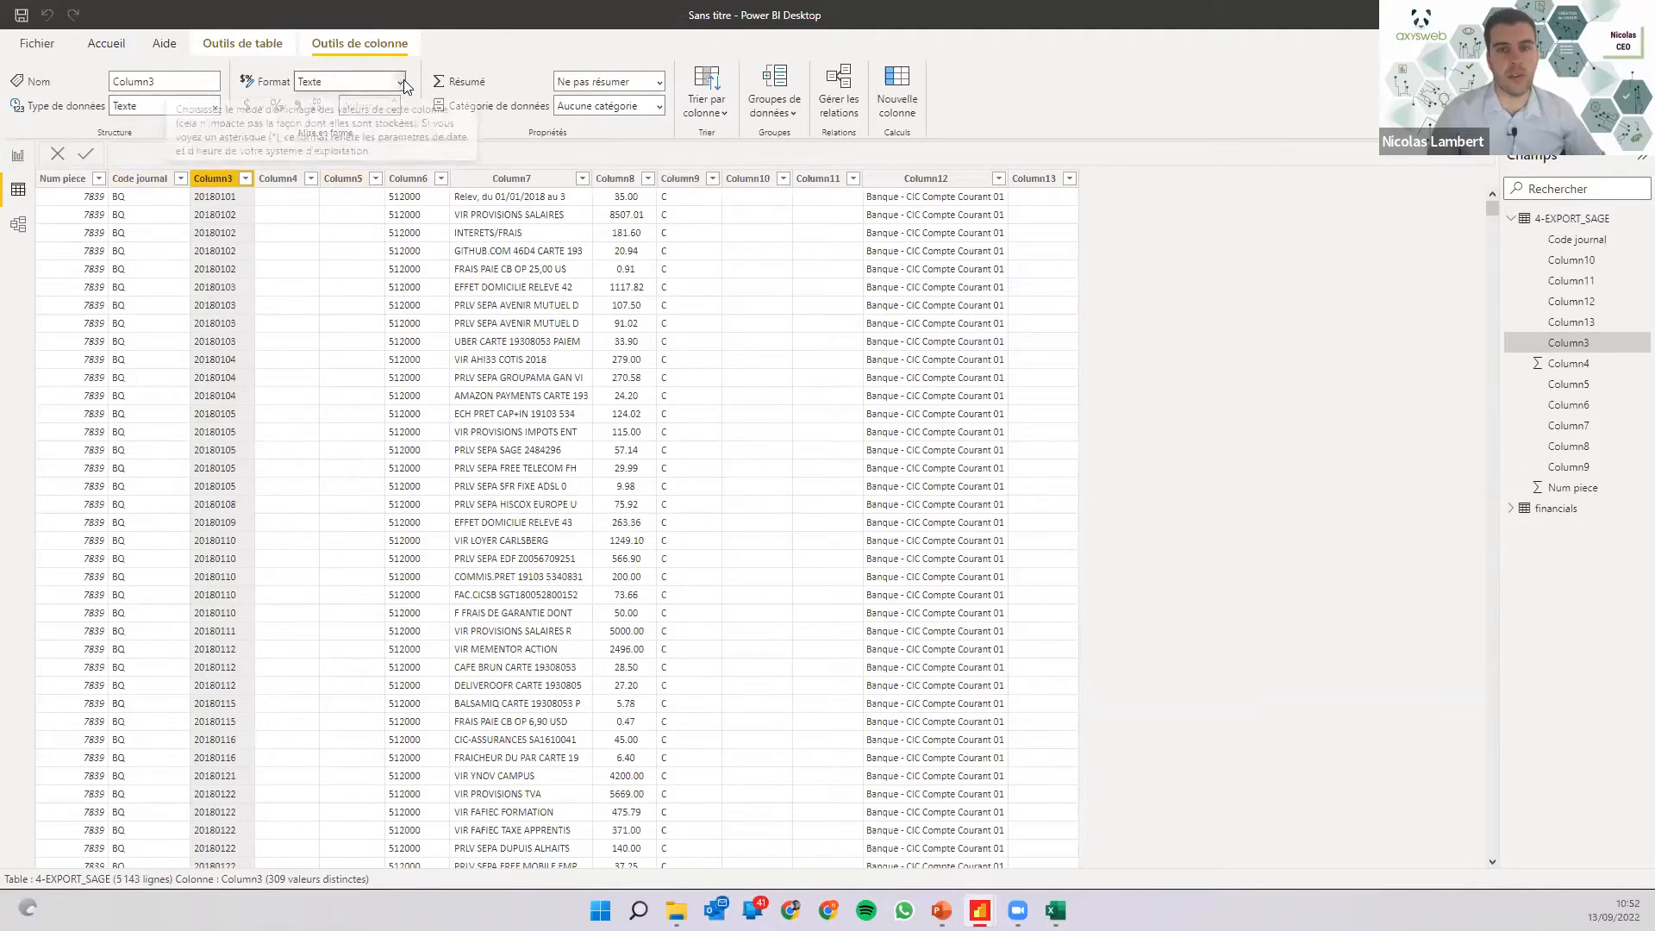
{"action": "left_click", "coordinate": [215, 106]}
{"action": "left_click", "coordinate": [158, 231]}
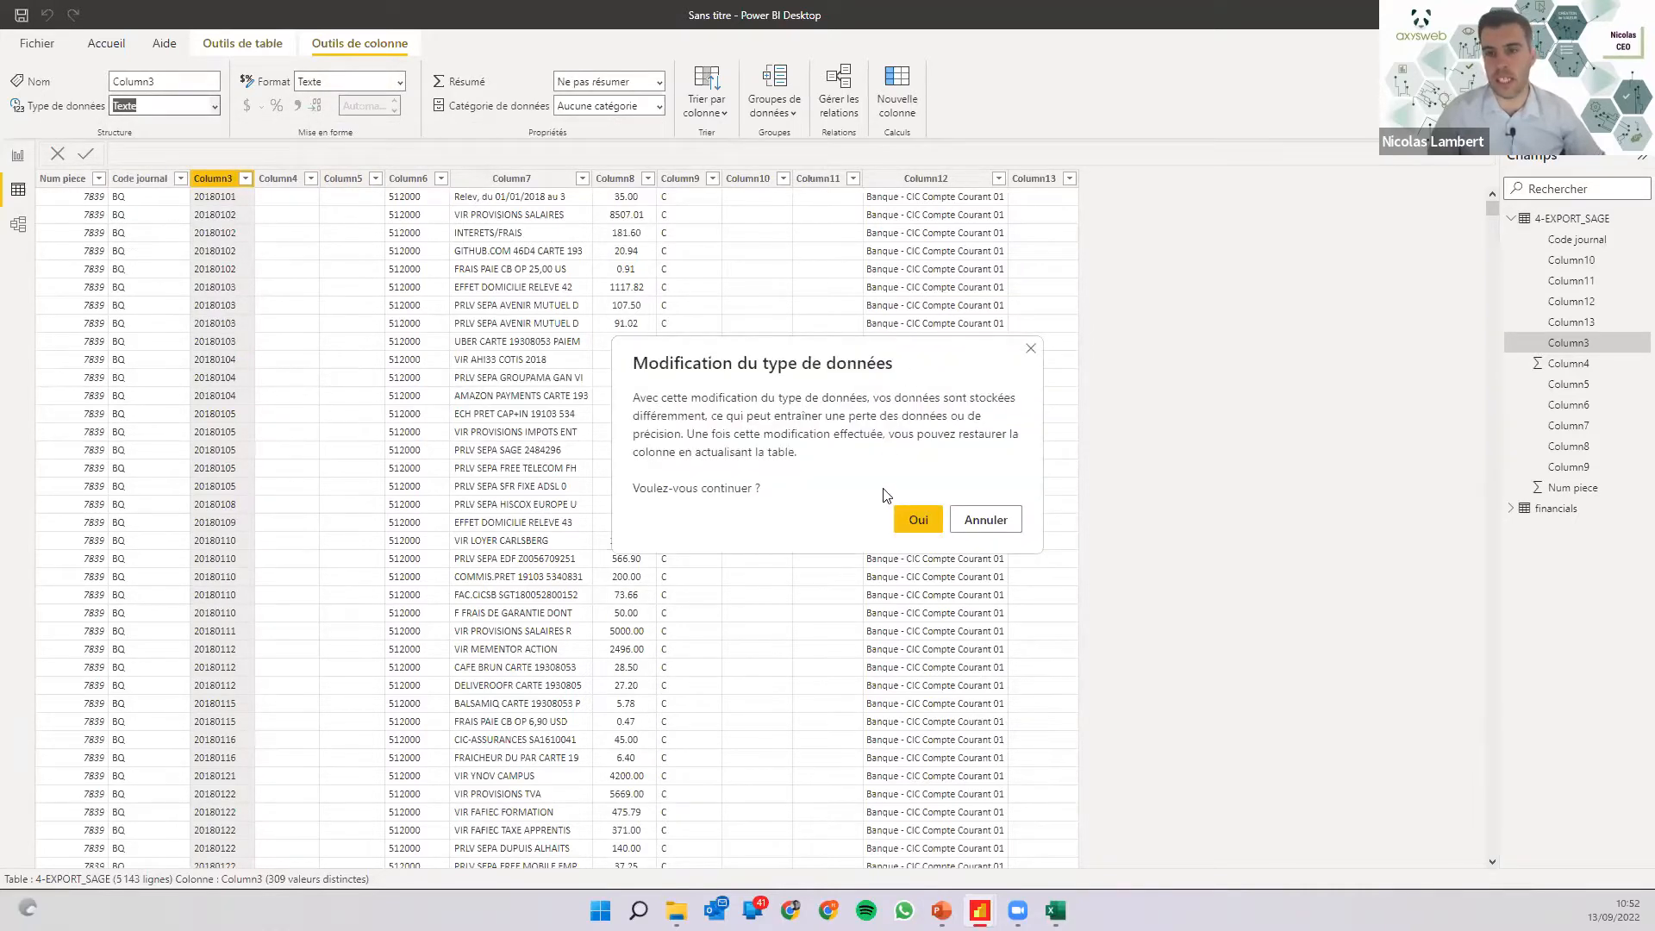
{"action": "left_click", "coordinate": [919, 519]}
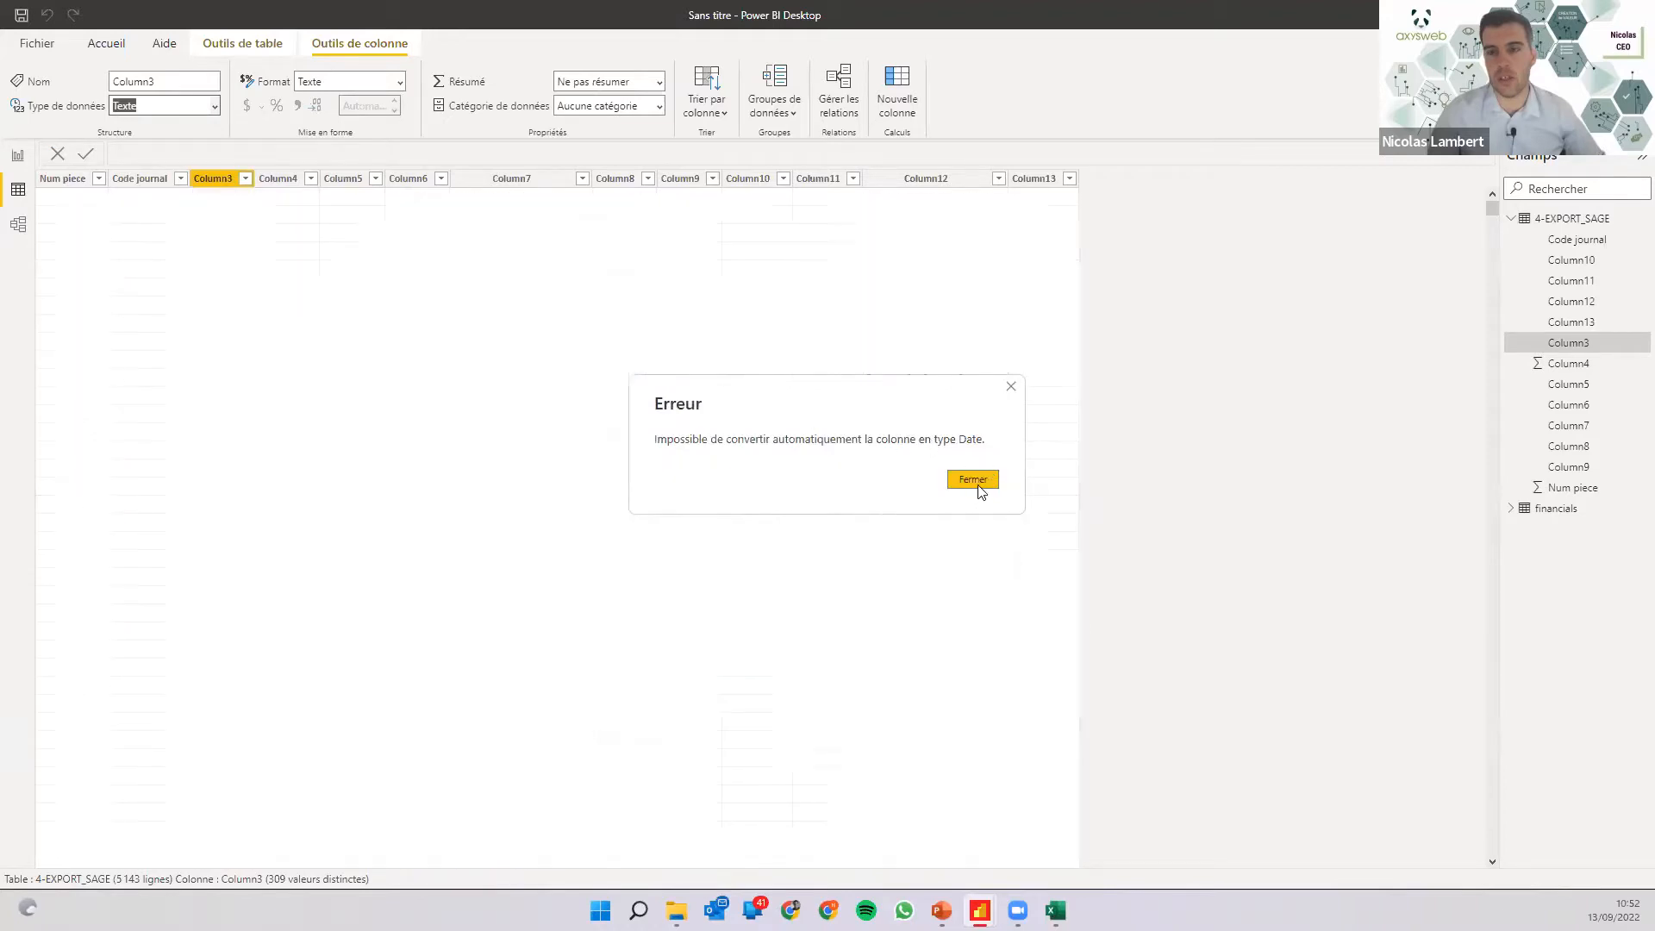
{"action": "left_click", "coordinate": [974, 479]}
{"action": "left_click", "coordinate": [338, 153]}
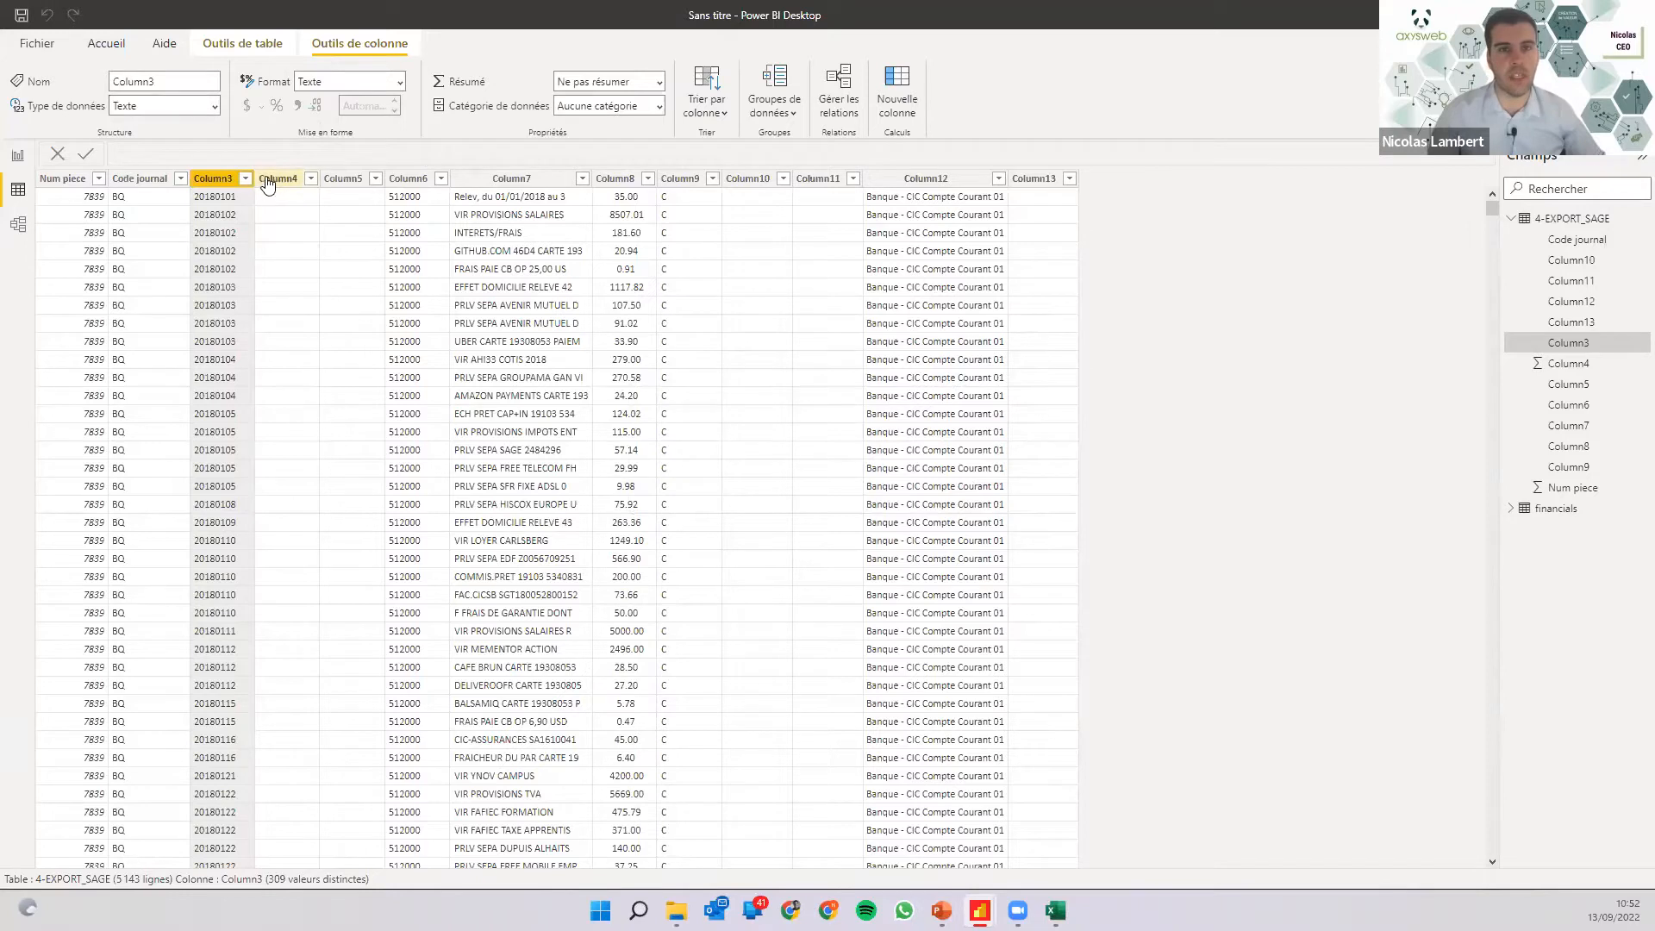
{"action": "left_click", "coordinate": [400, 81]}
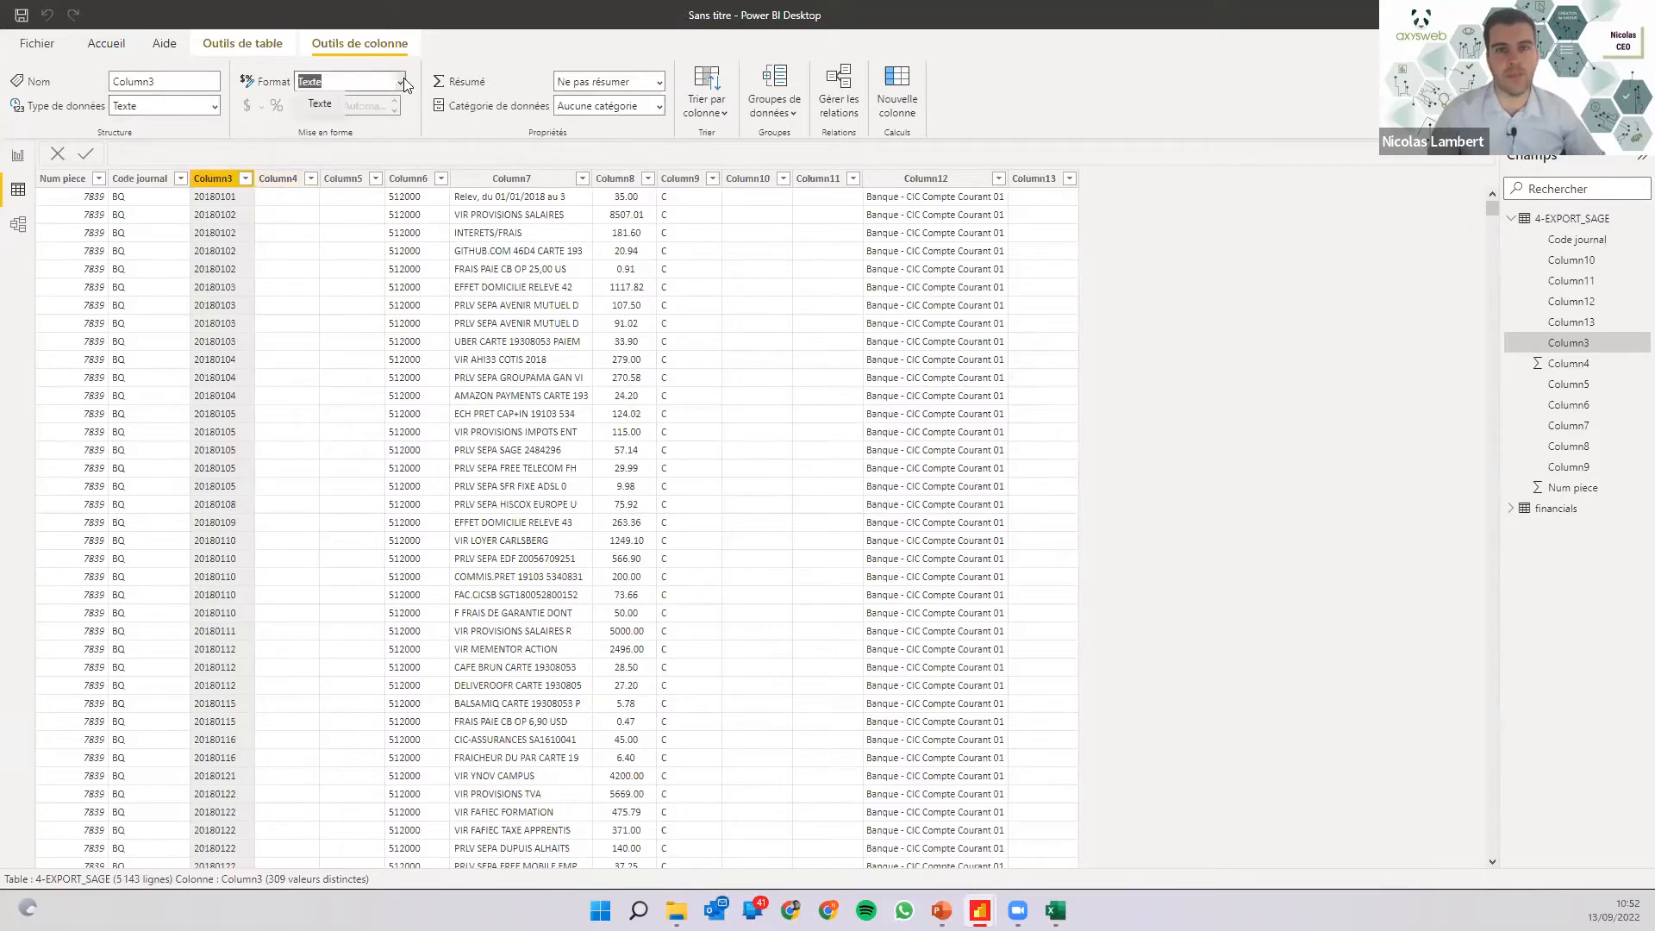
{"action": "left_click", "coordinate": [400, 81]}
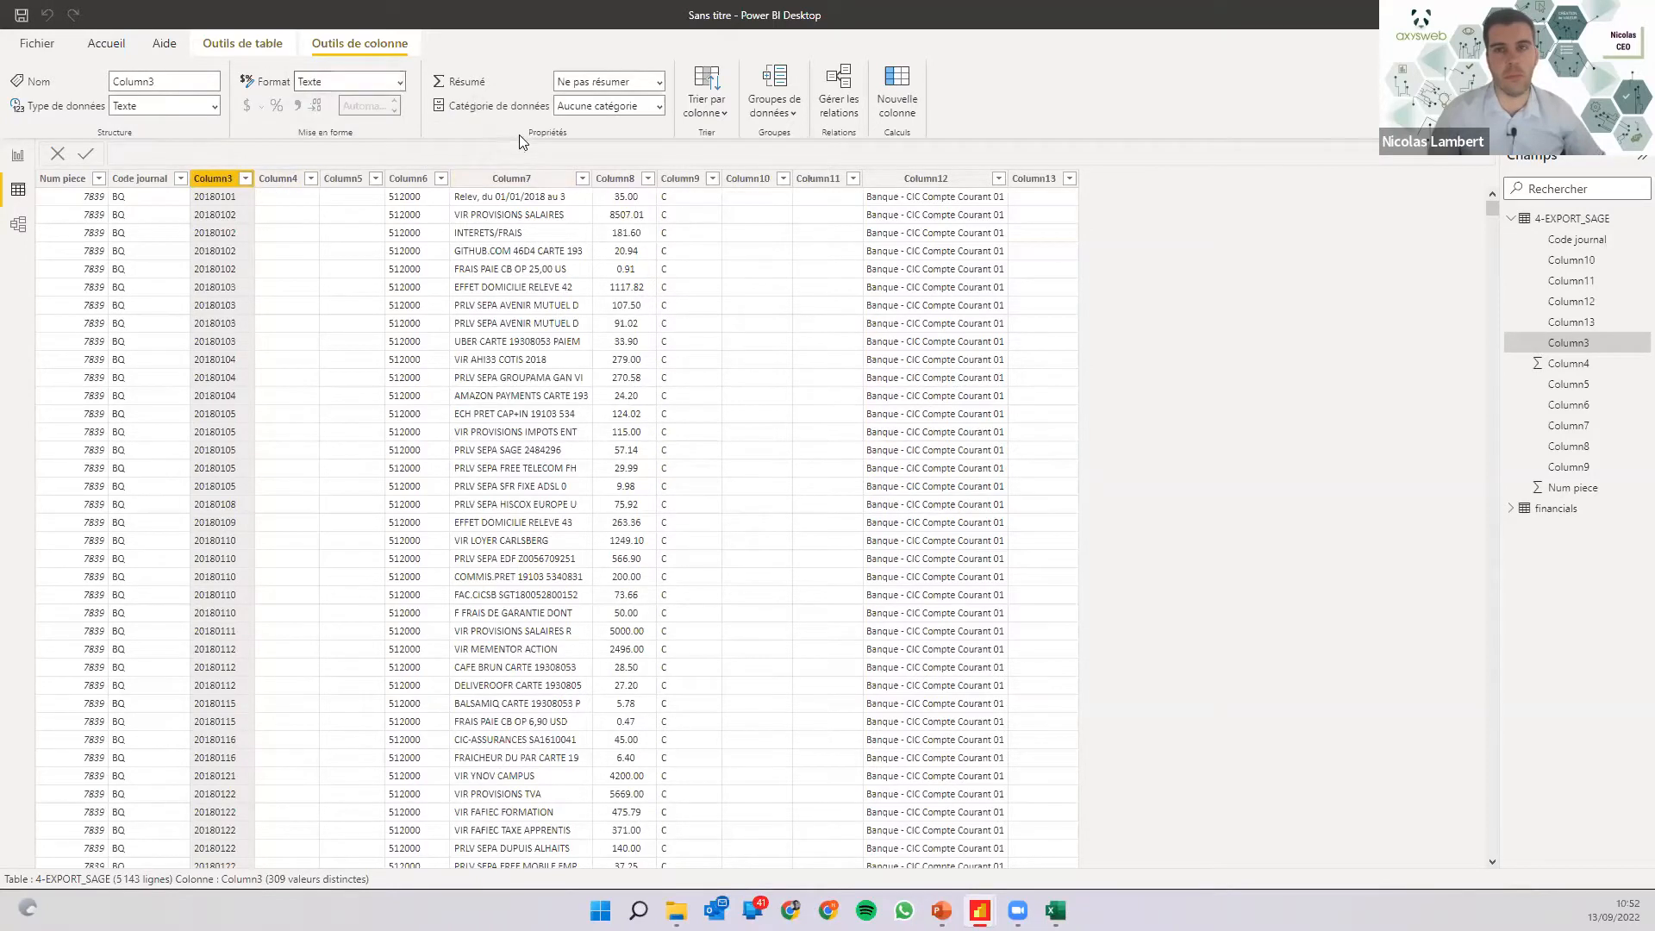
Delete Column4 and Column5 from the 4-EXPORT_SAGE table.
{"action": "right_click", "coordinate": [284, 179]}
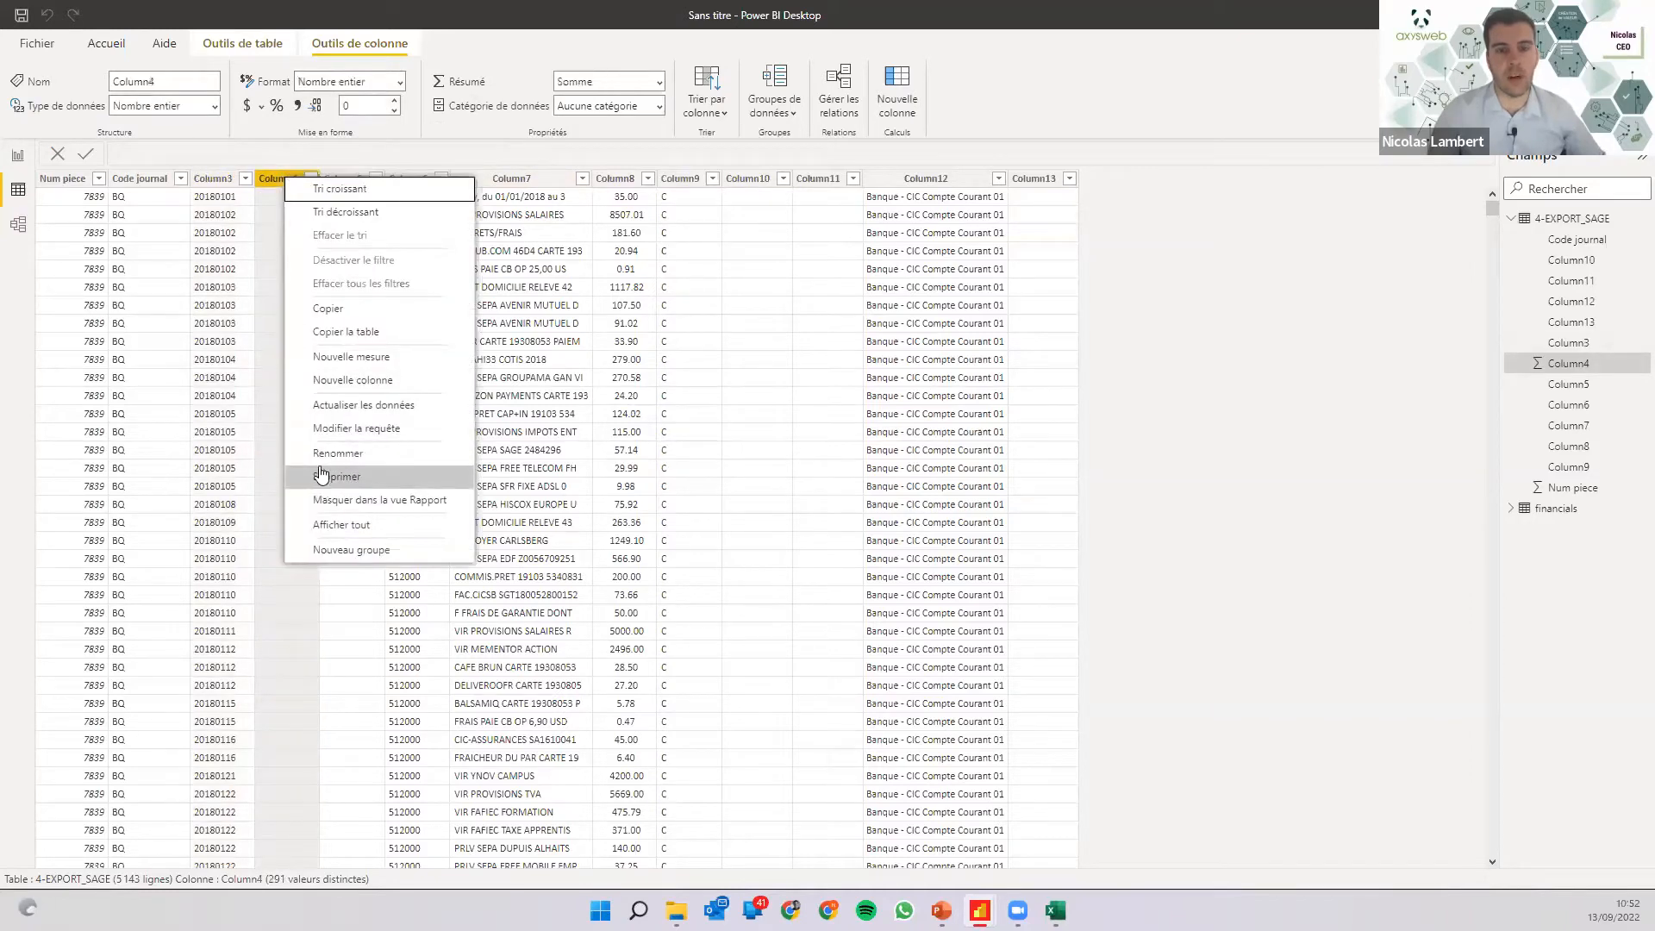
{"action": "left_click", "coordinate": [280, 230]}
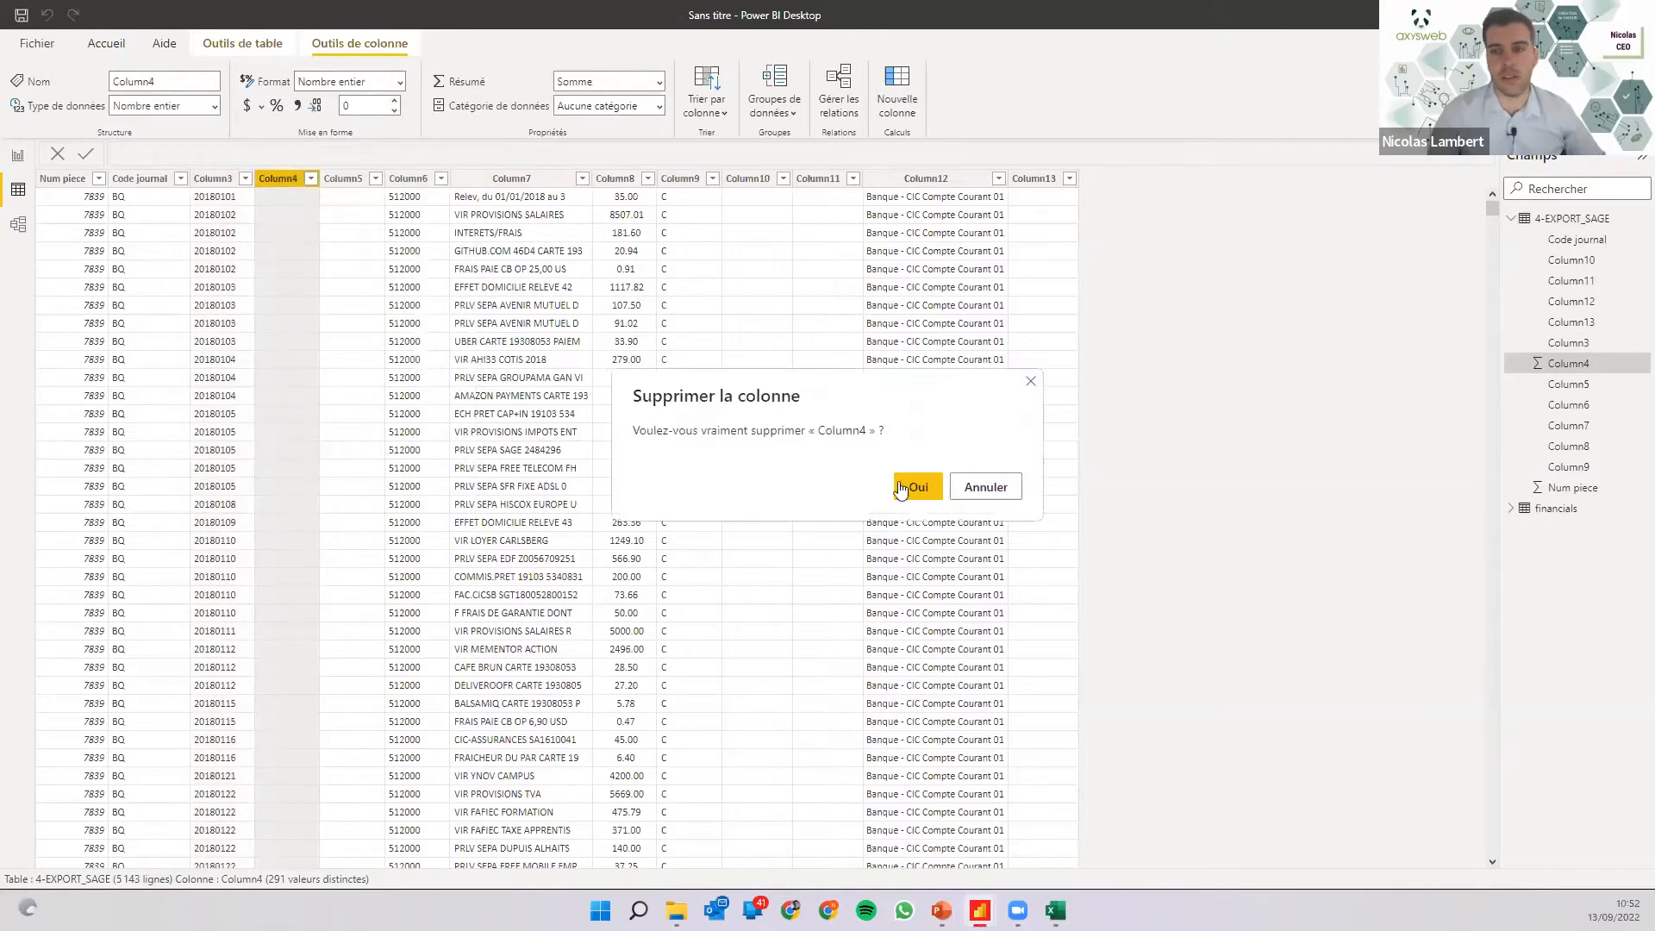
{"action": "left_click", "coordinate": [919, 488]}
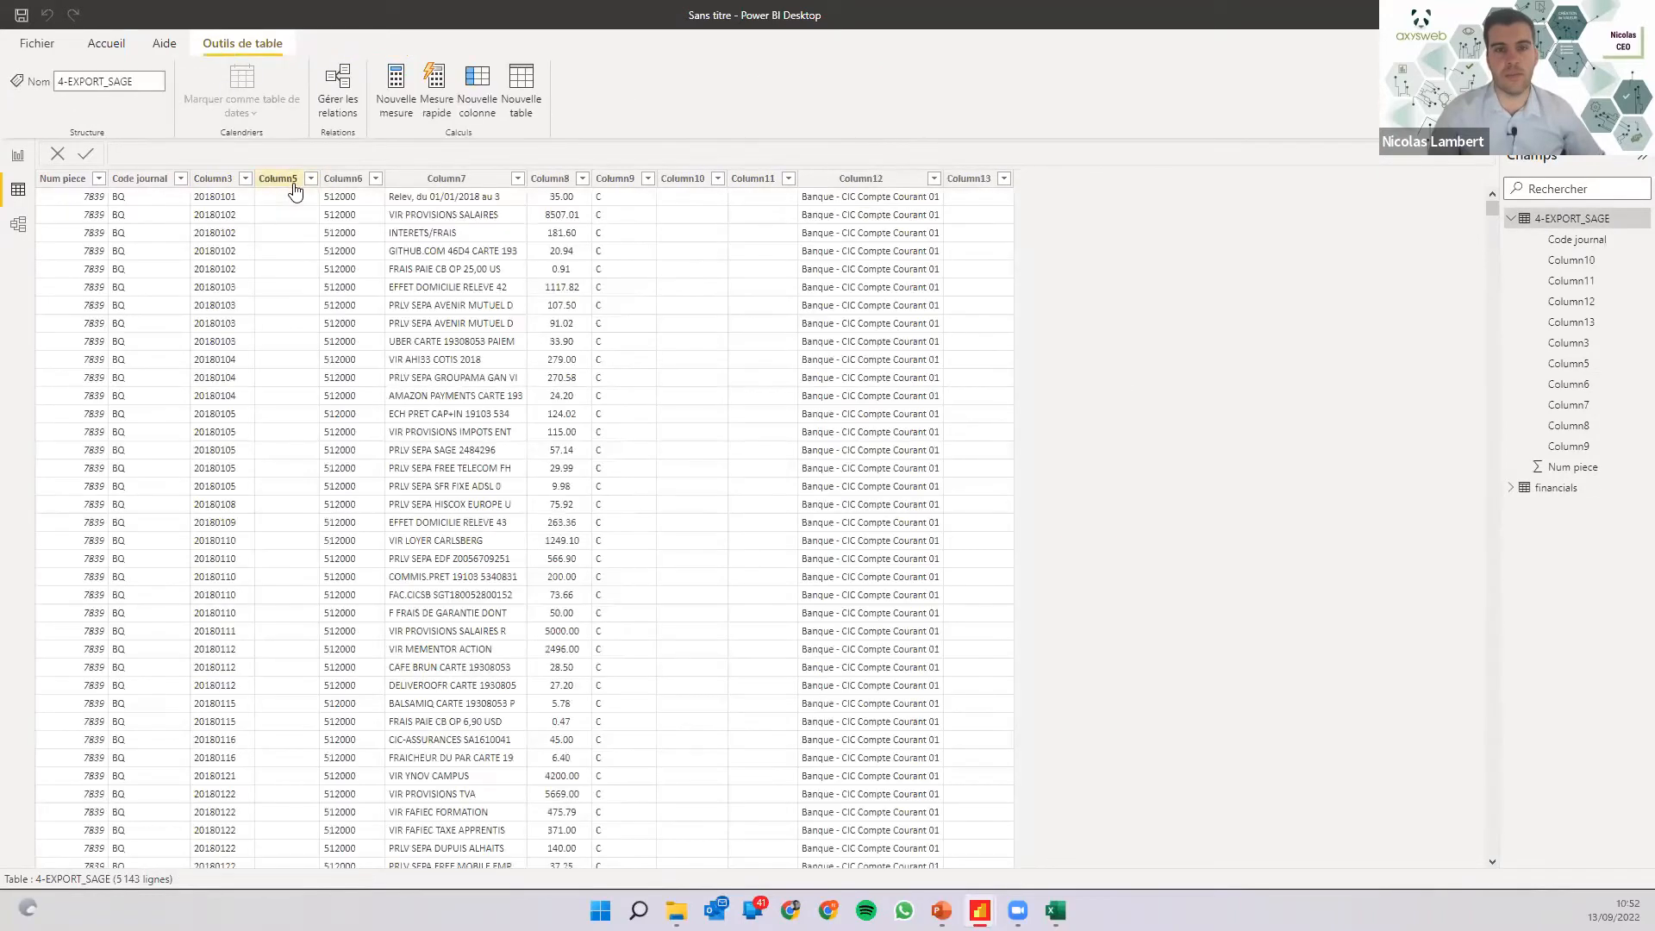
{"action": "left_click", "coordinate": [295, 189]}
{"action": "right_click", "coordinate": [293, 194]}
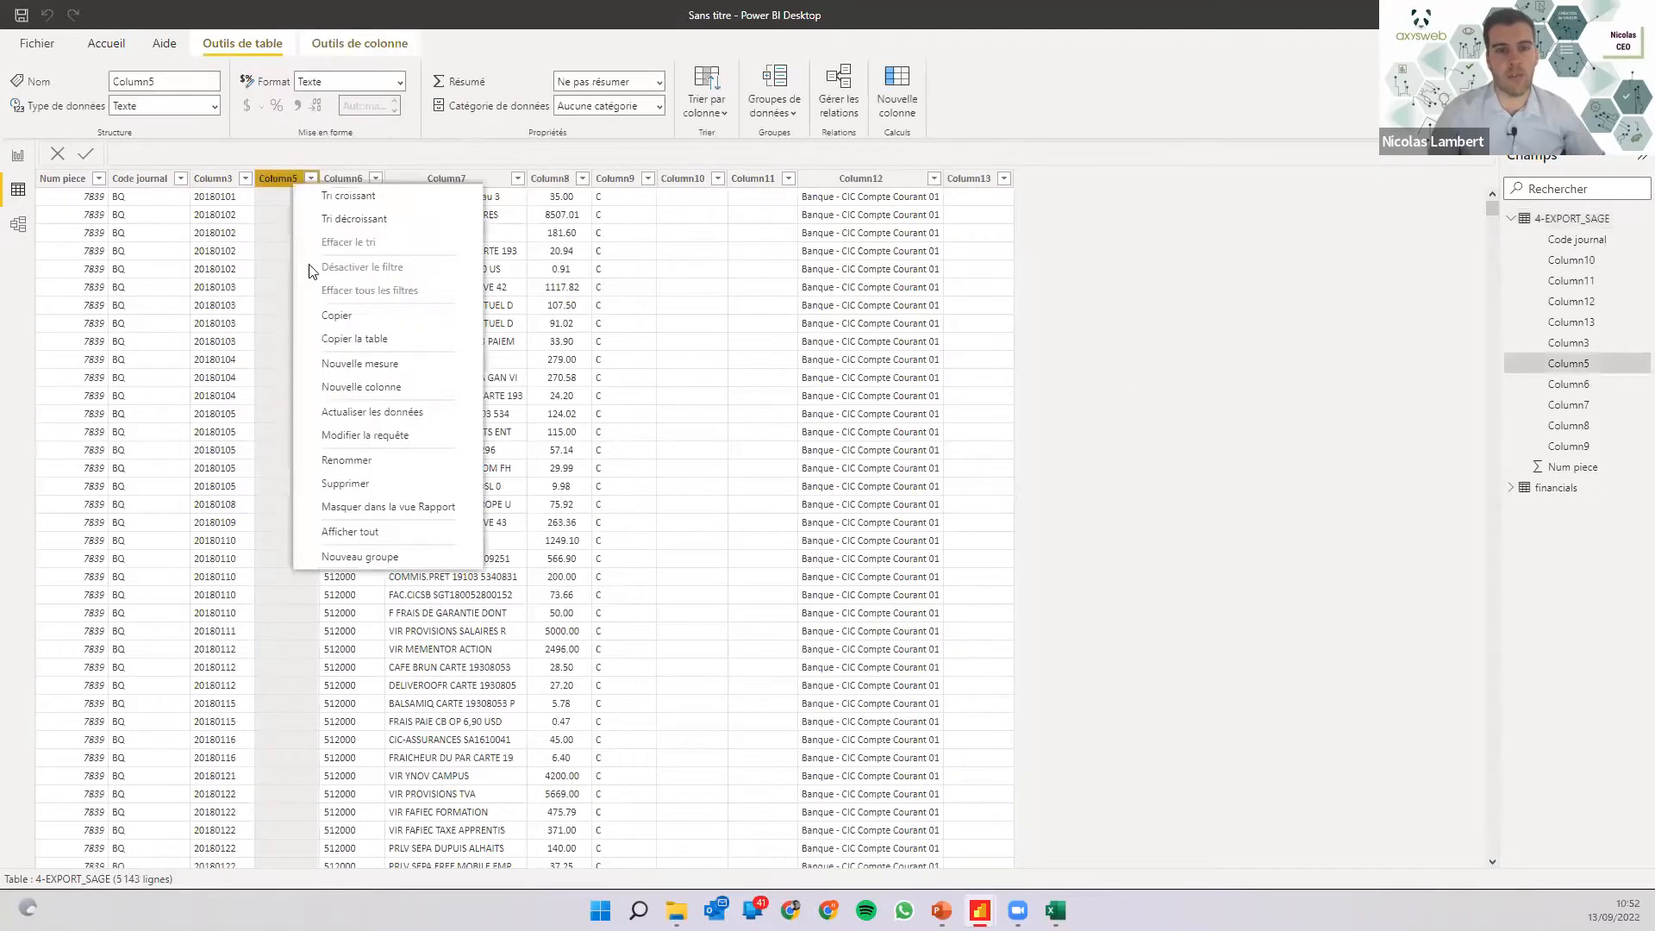
{"action": "left_click", "coordinate": [342, 484]}
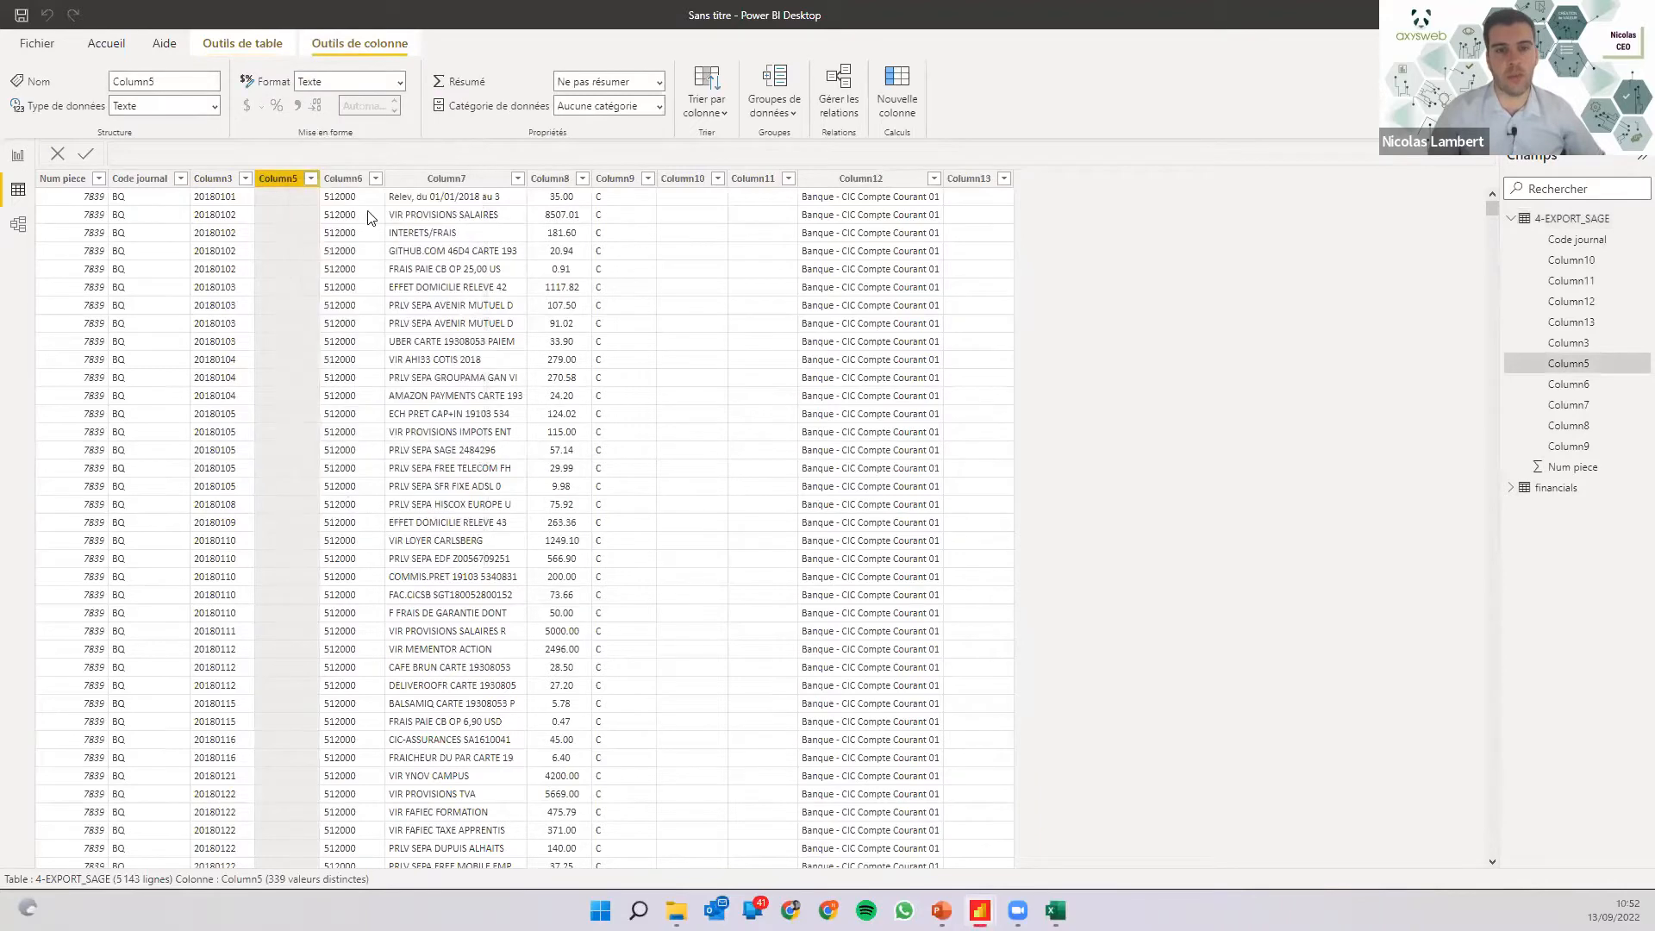
{"action": "left_click", "coordinate": [919, 487]}
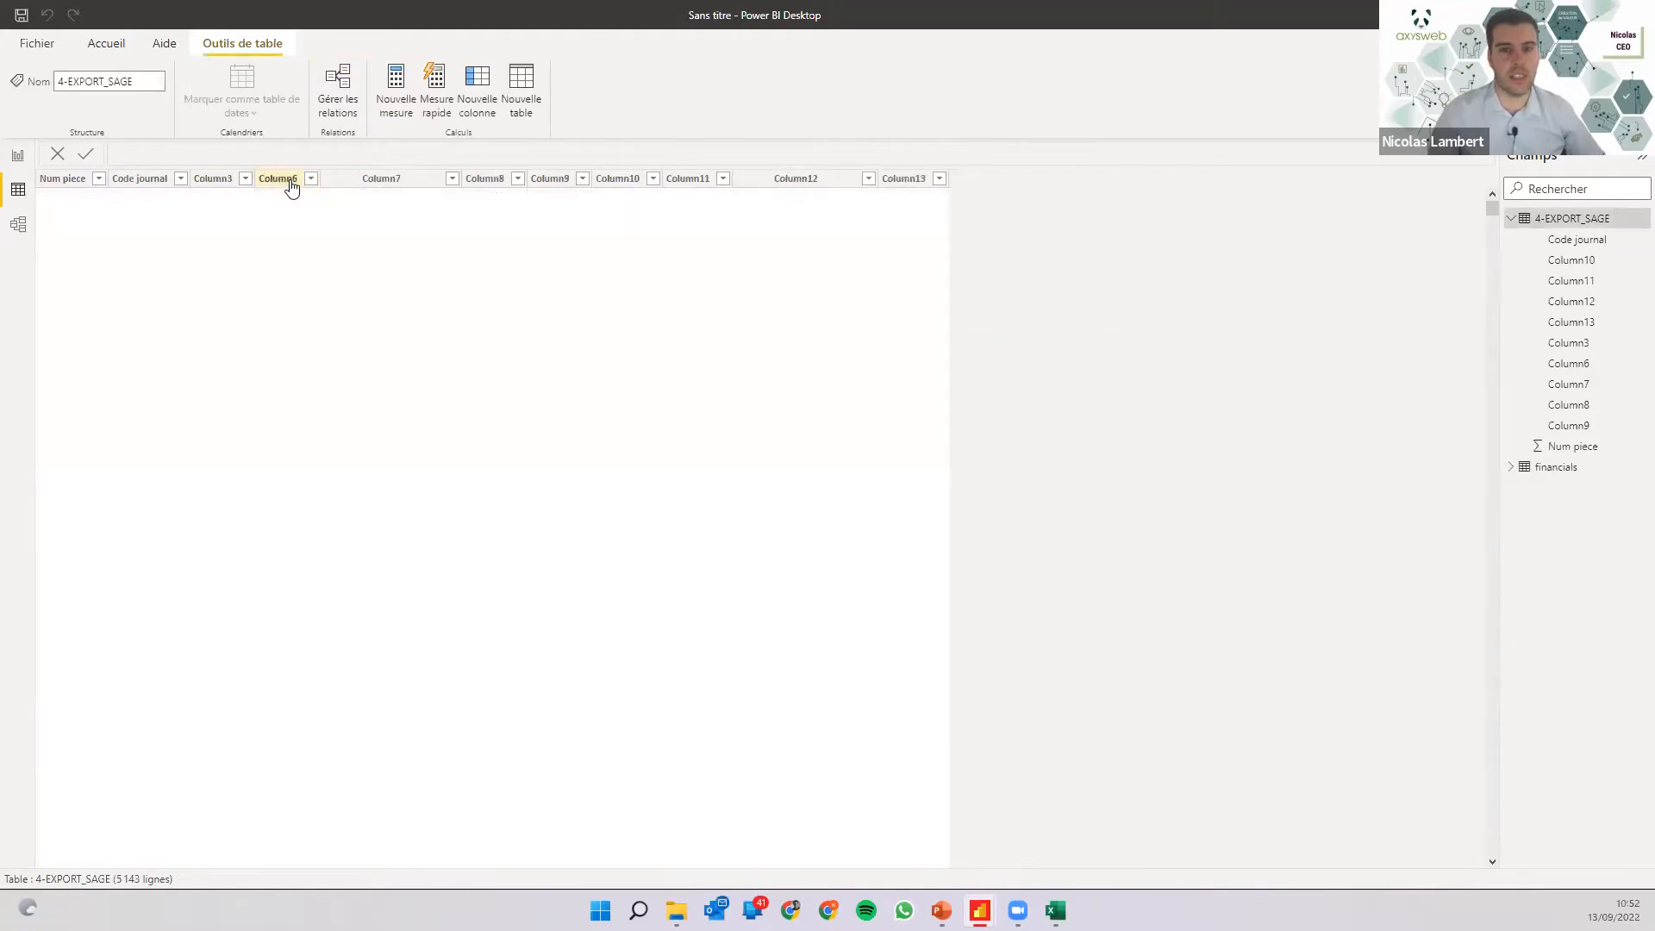
Rename Column6 of the 4-EXPORT_SAGE table as "Num de compte".
{"action": "left_click", "coordinate": [289, 179]}
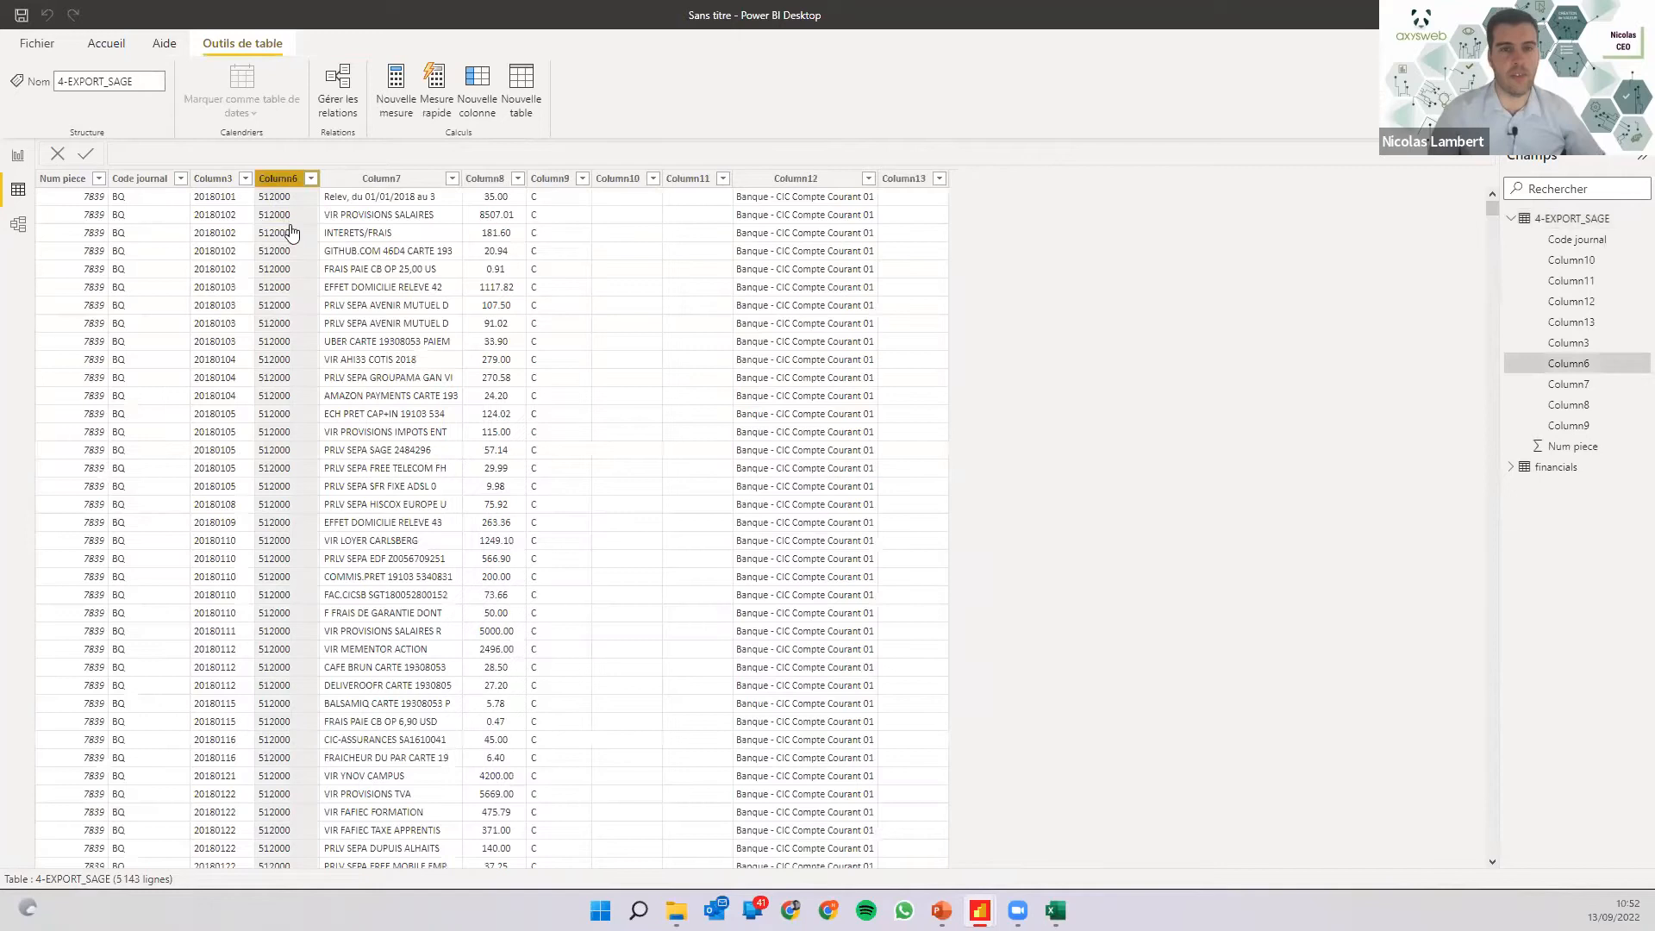
{"action": "double_click", "coordinate": [279, 179]}
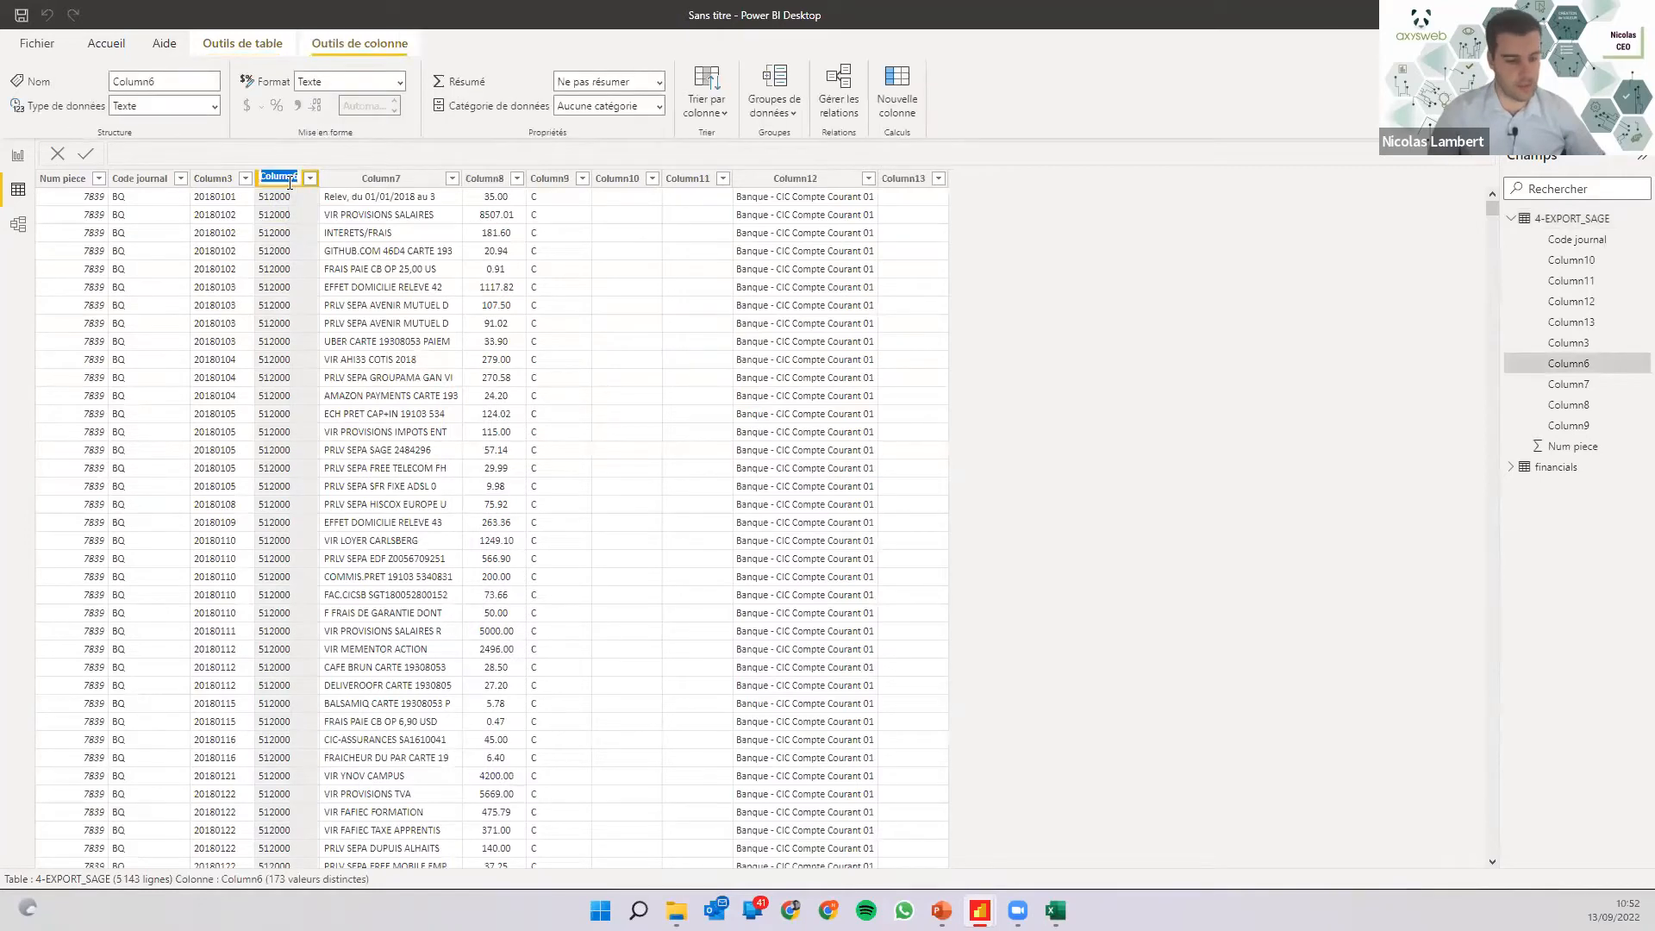
{"action": "type", "text": "Nu"}
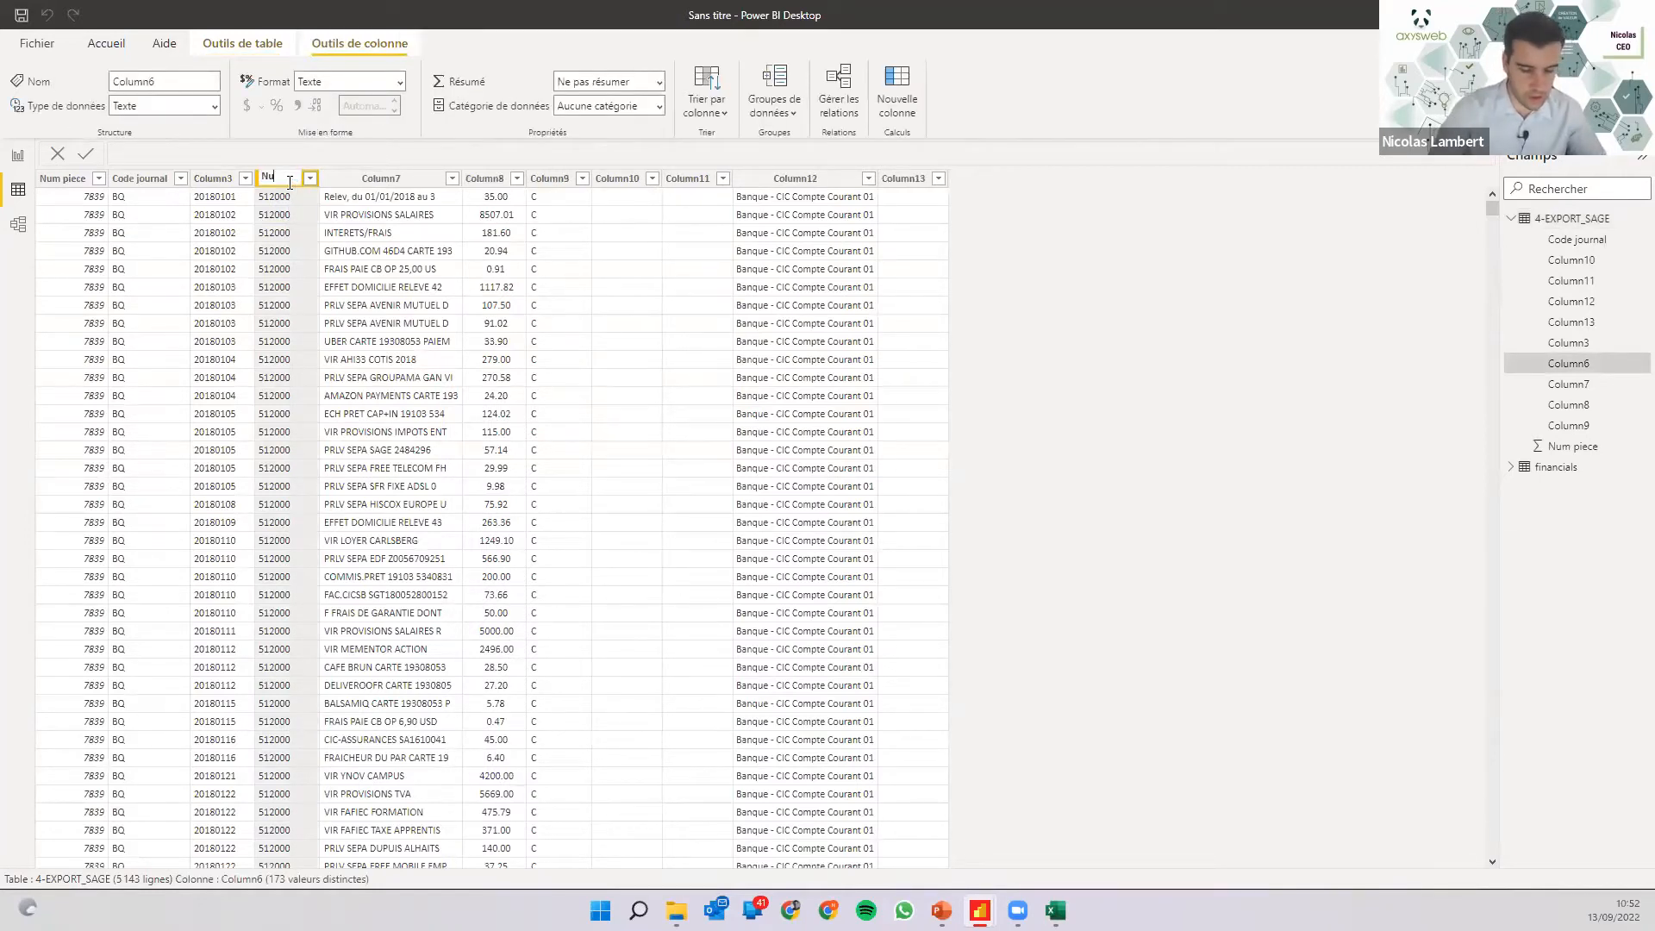
{"action": "type", "text": "m de"}
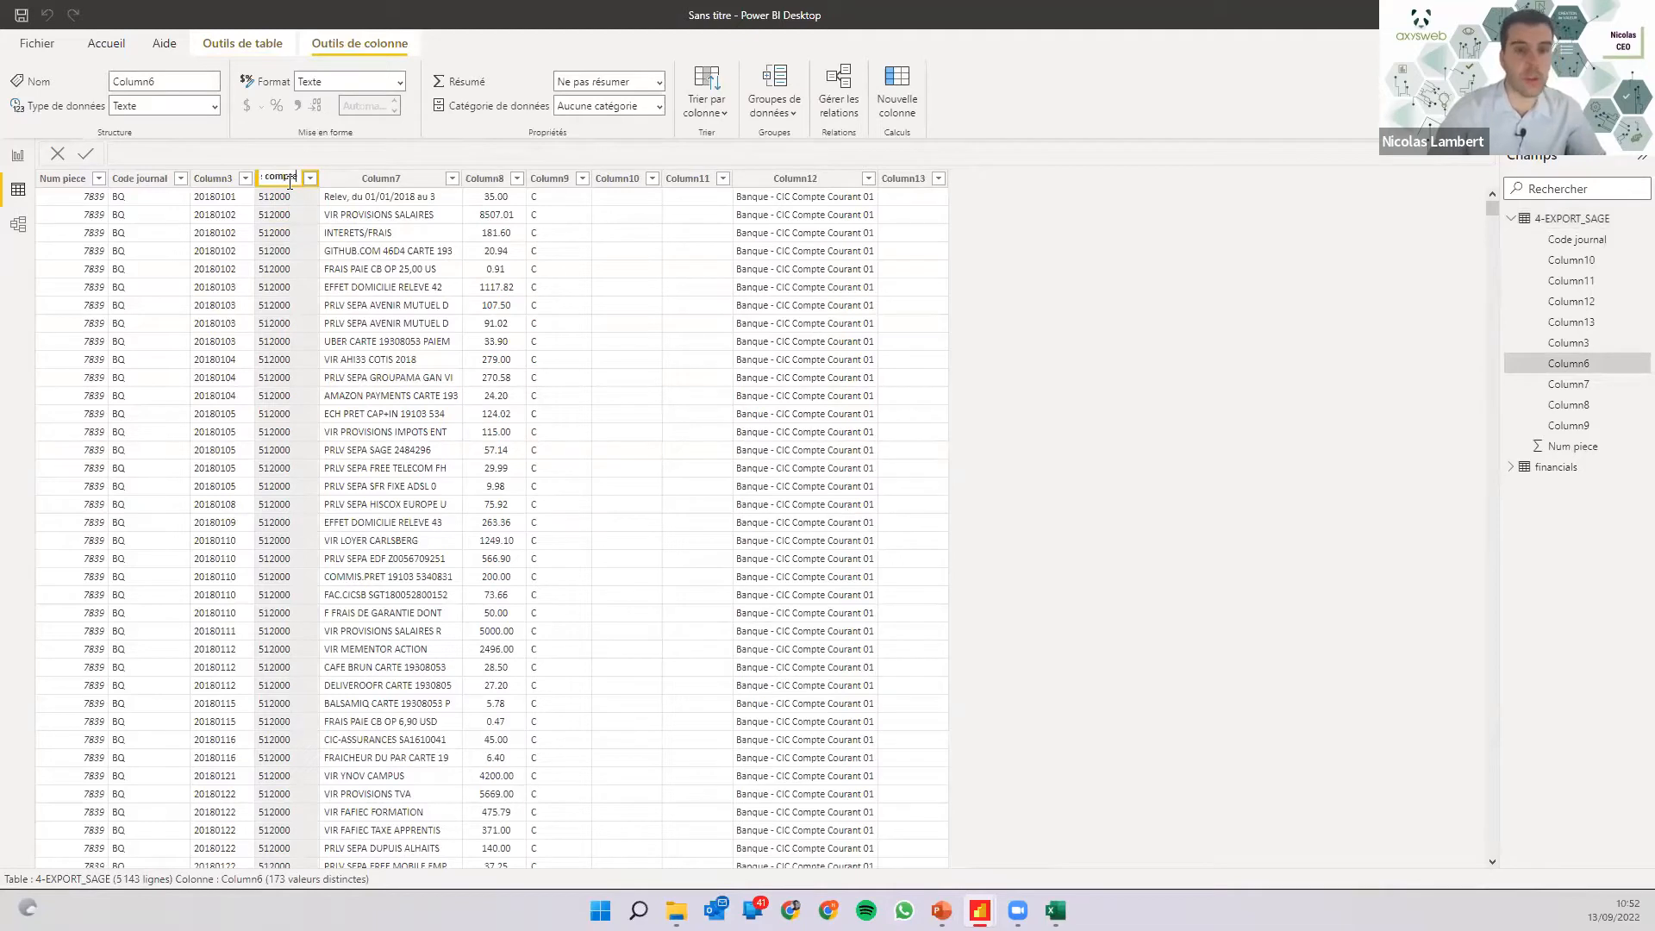
{"action": "key", "text": "Escape"}
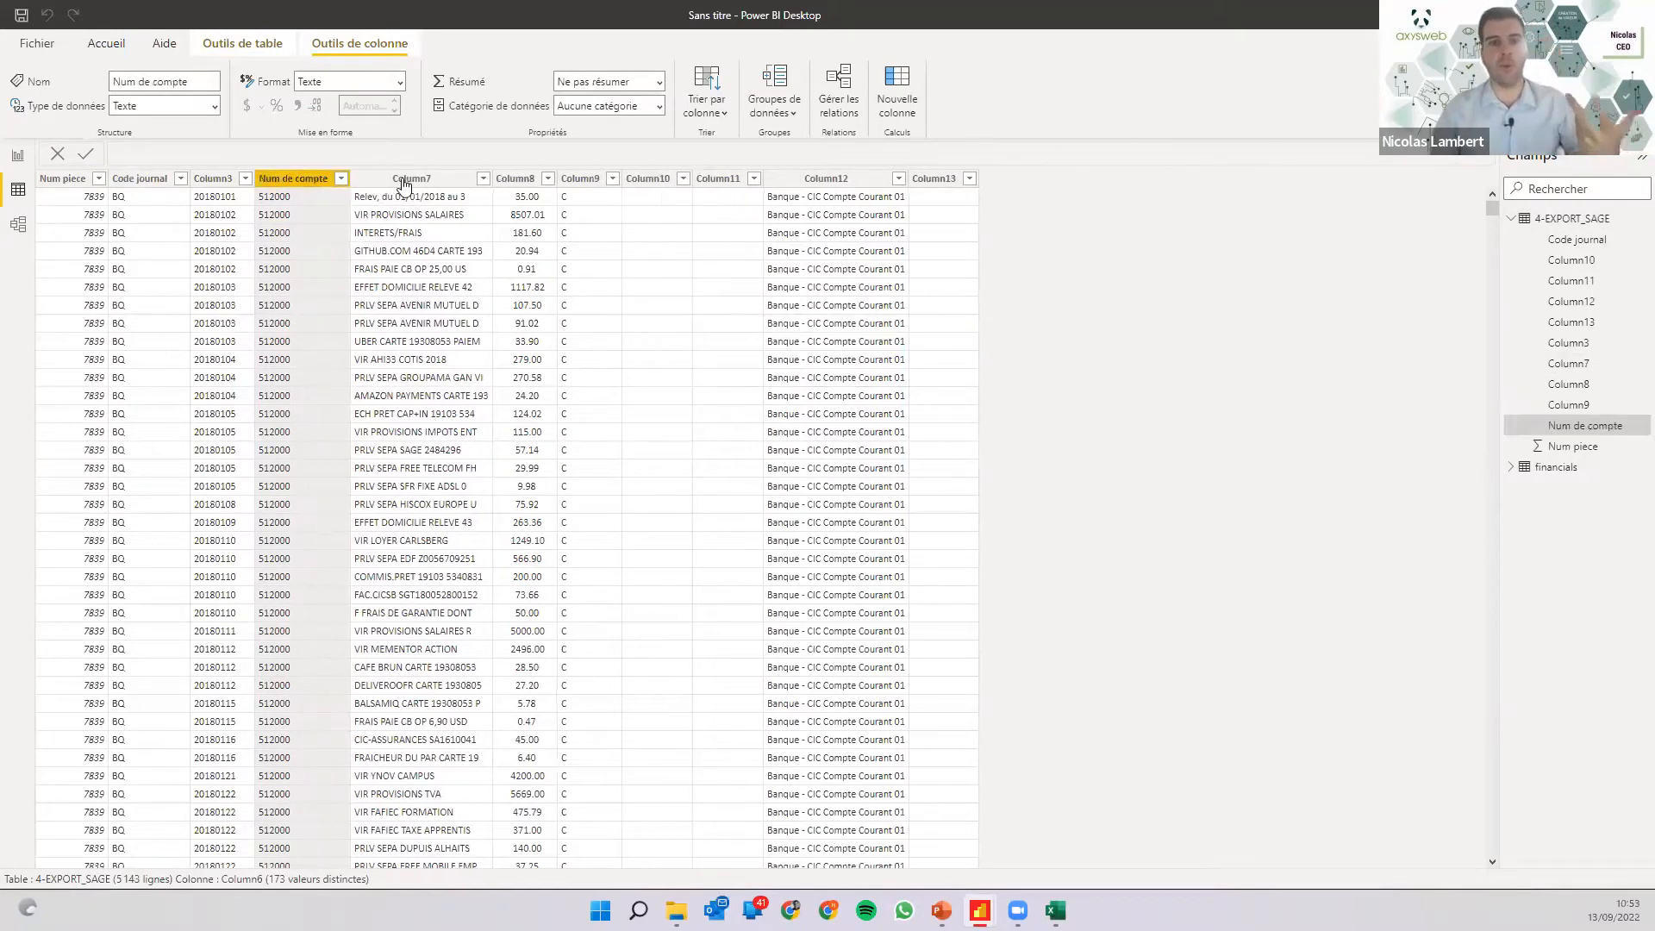
Rename Column12 of the 4-EXPORT_SAGE table as "Libélé du compte".
{"action": "left_click", "coordinate": [826, 180]}
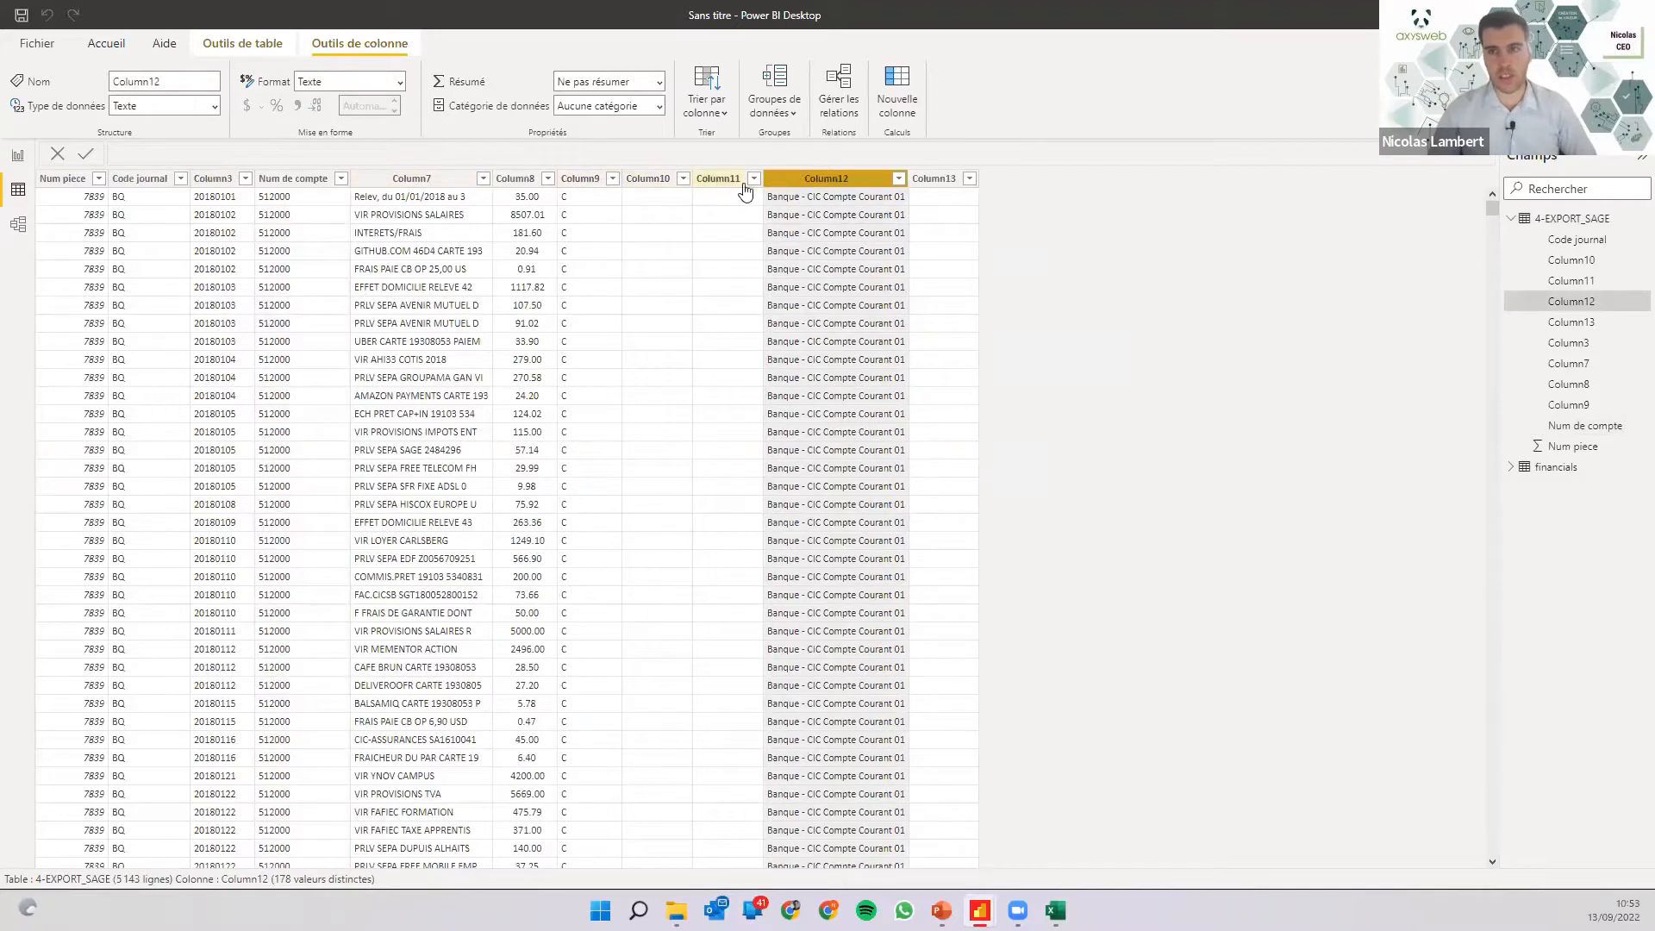
{"action": "double_click", "coordinate": [852, 181]}
{"action": "key", "text": "BackSpace"}
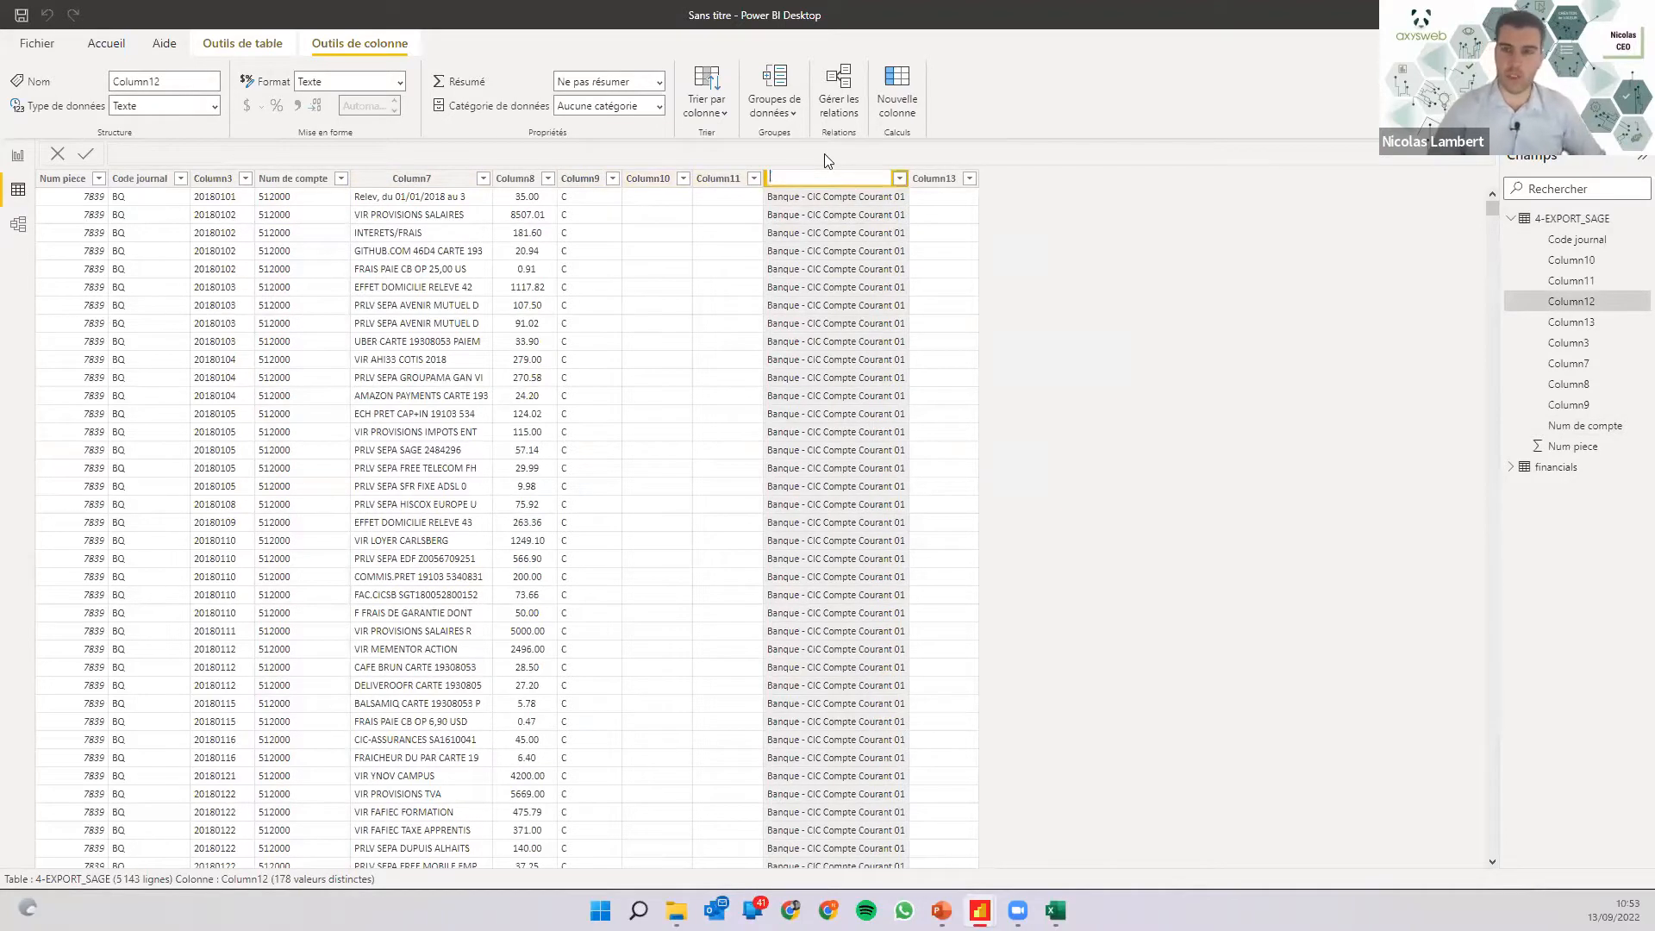
{"action": "type", "text": "Lib"}
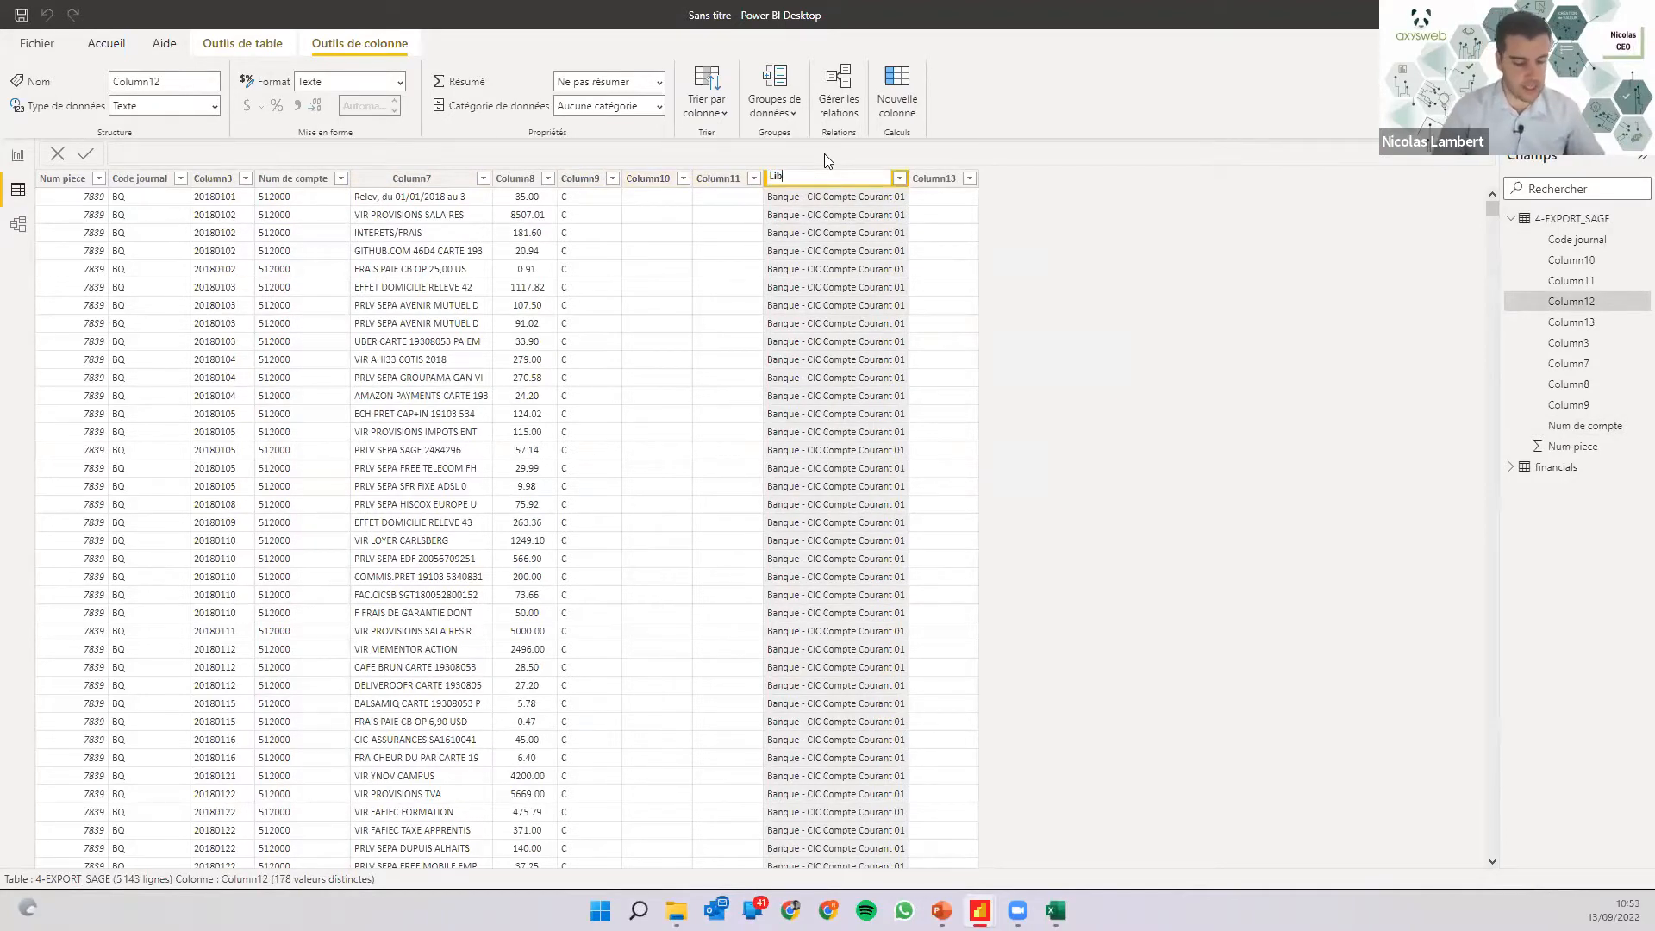
{"action": "type", "text": "elé du co"}
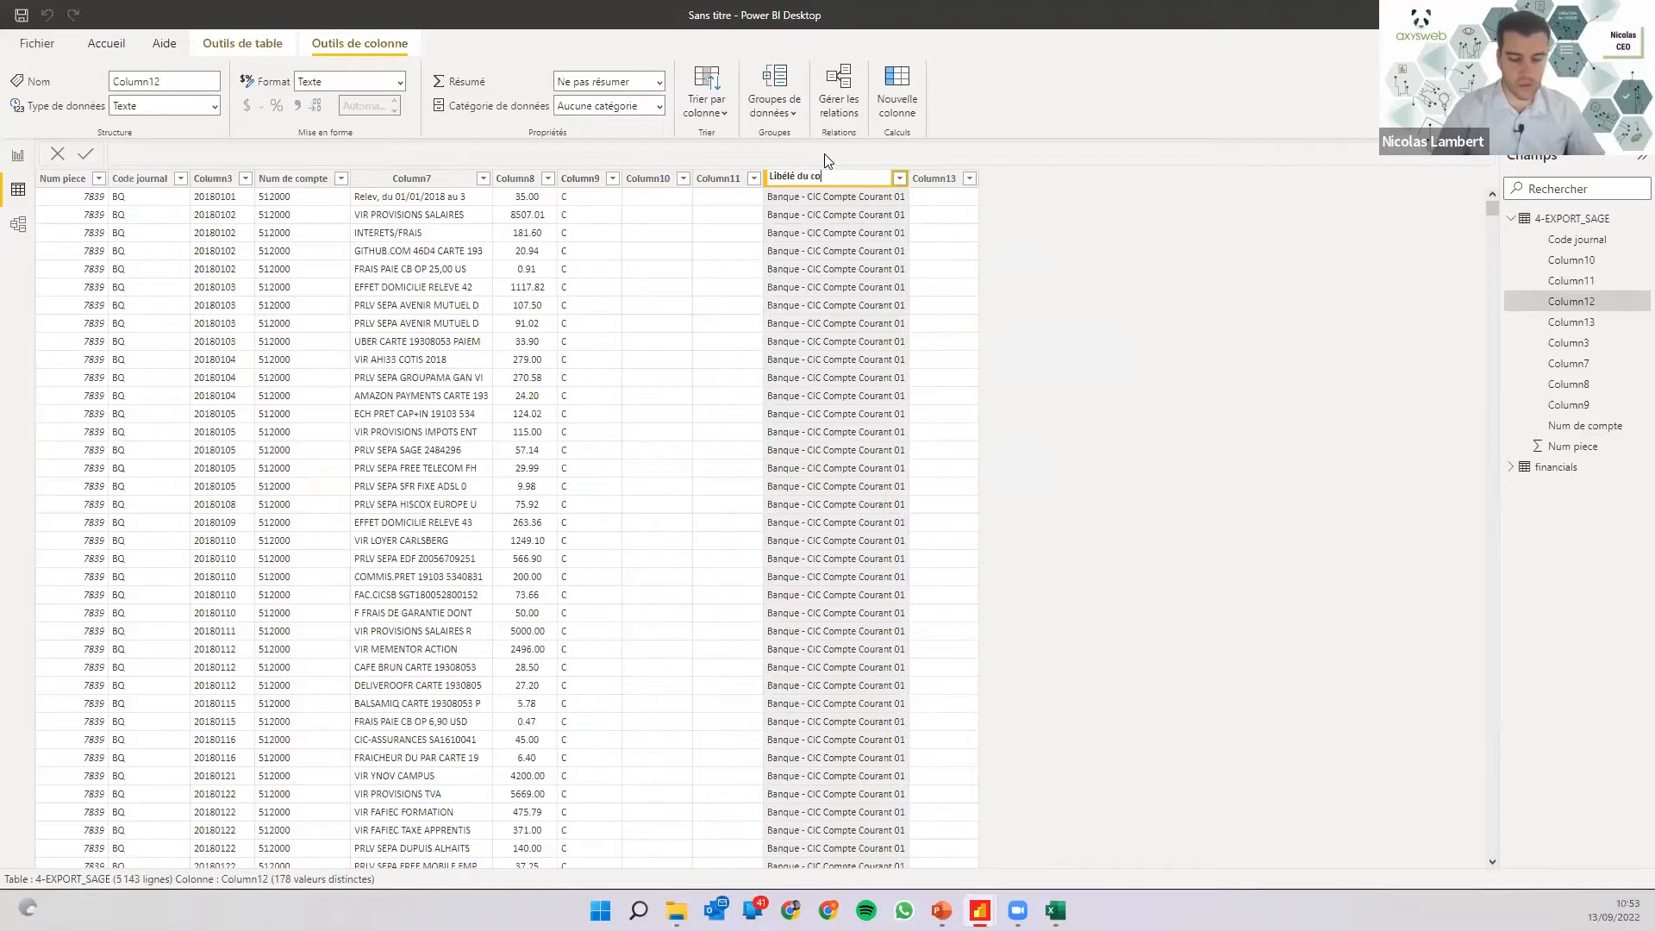
{"action": "type", "text": "mpte"}
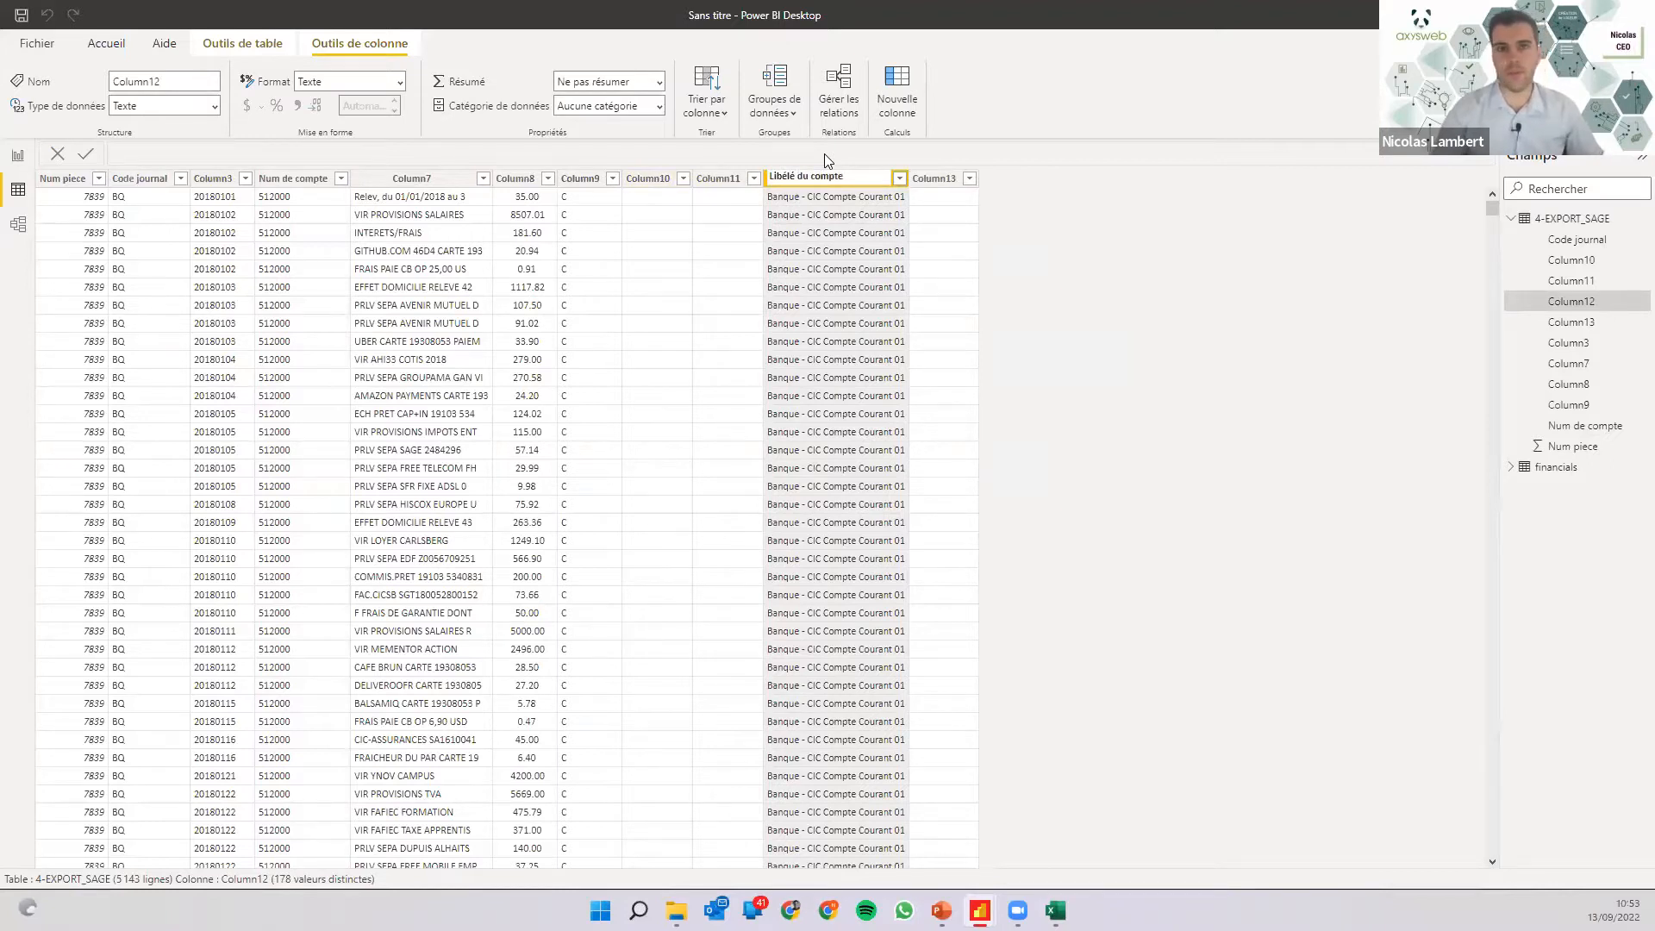
{"action": "key", "text": "Escape"}
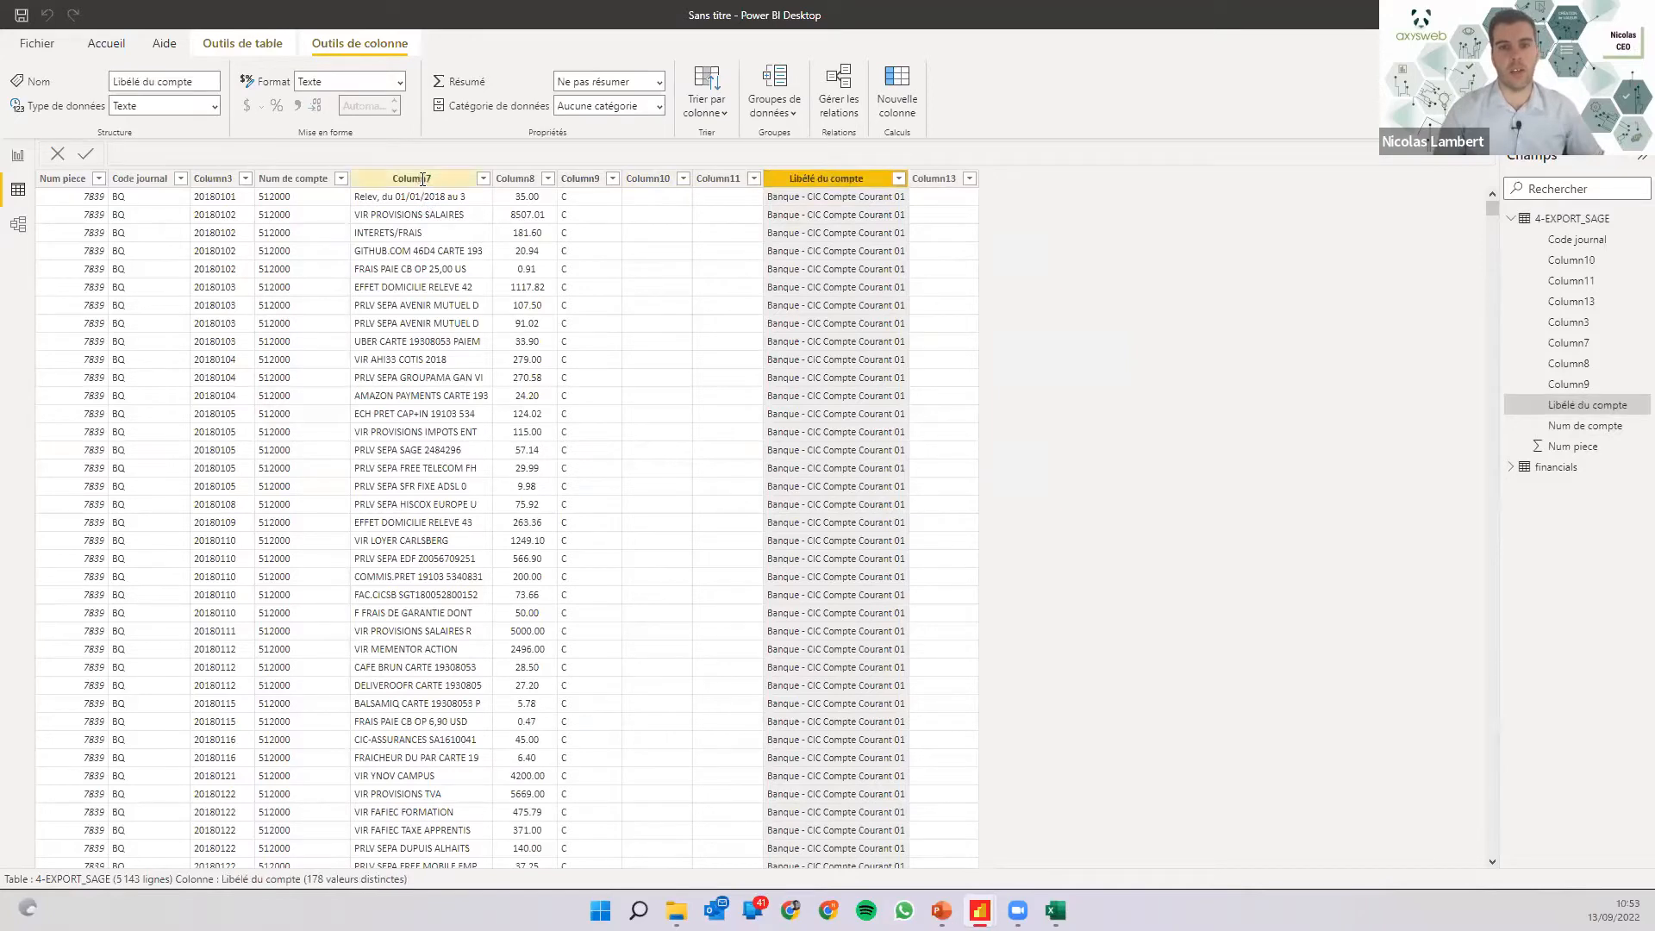
Rename Column7 of the 4-EXPORT_SAGE table as "Libelé opération".
{"action": "left_click", "coordinate": [423, 179]}
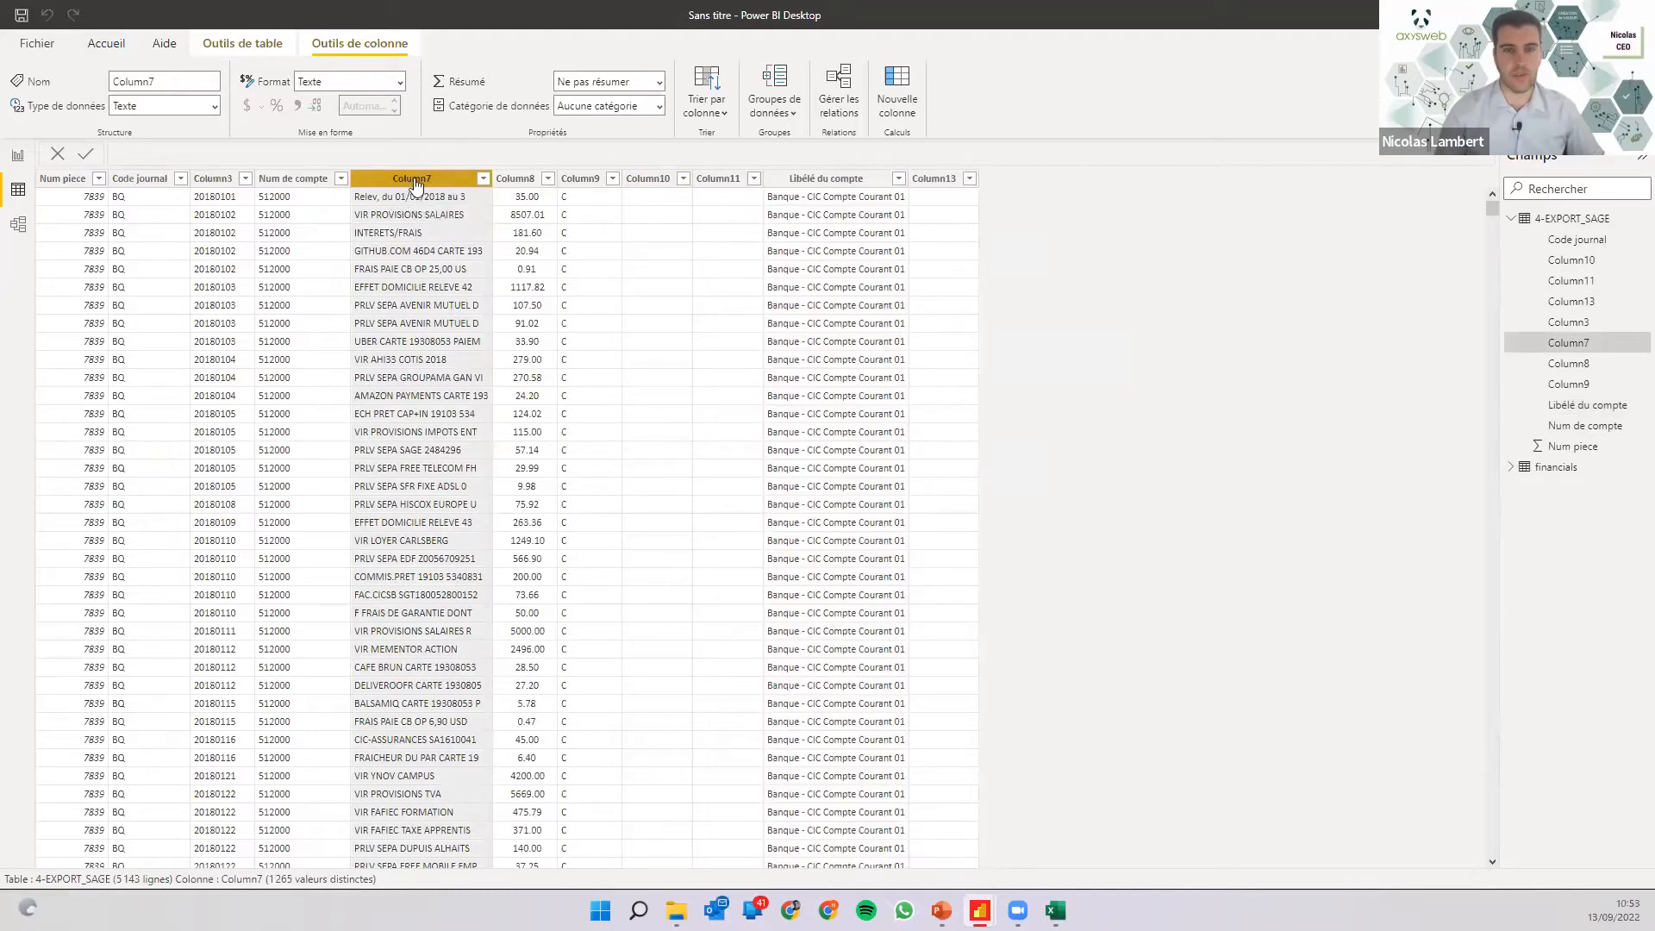
{"action": "double_click", "coordinate": [418, 179]}
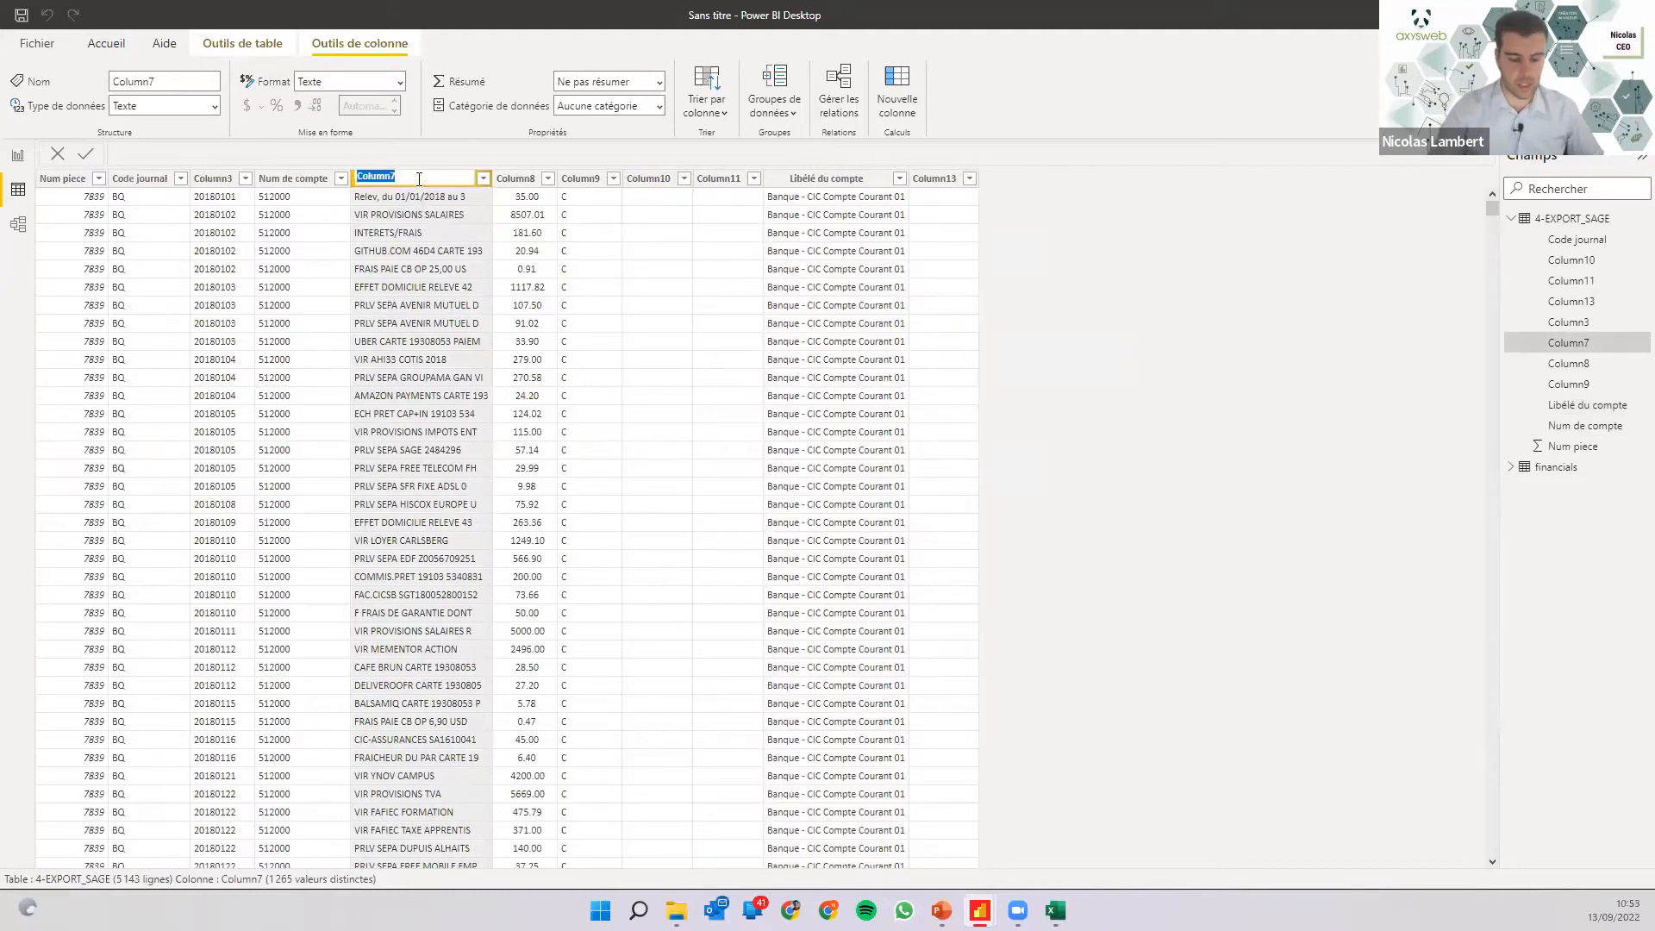
{"action": "type", "text": "Libelé opération"}
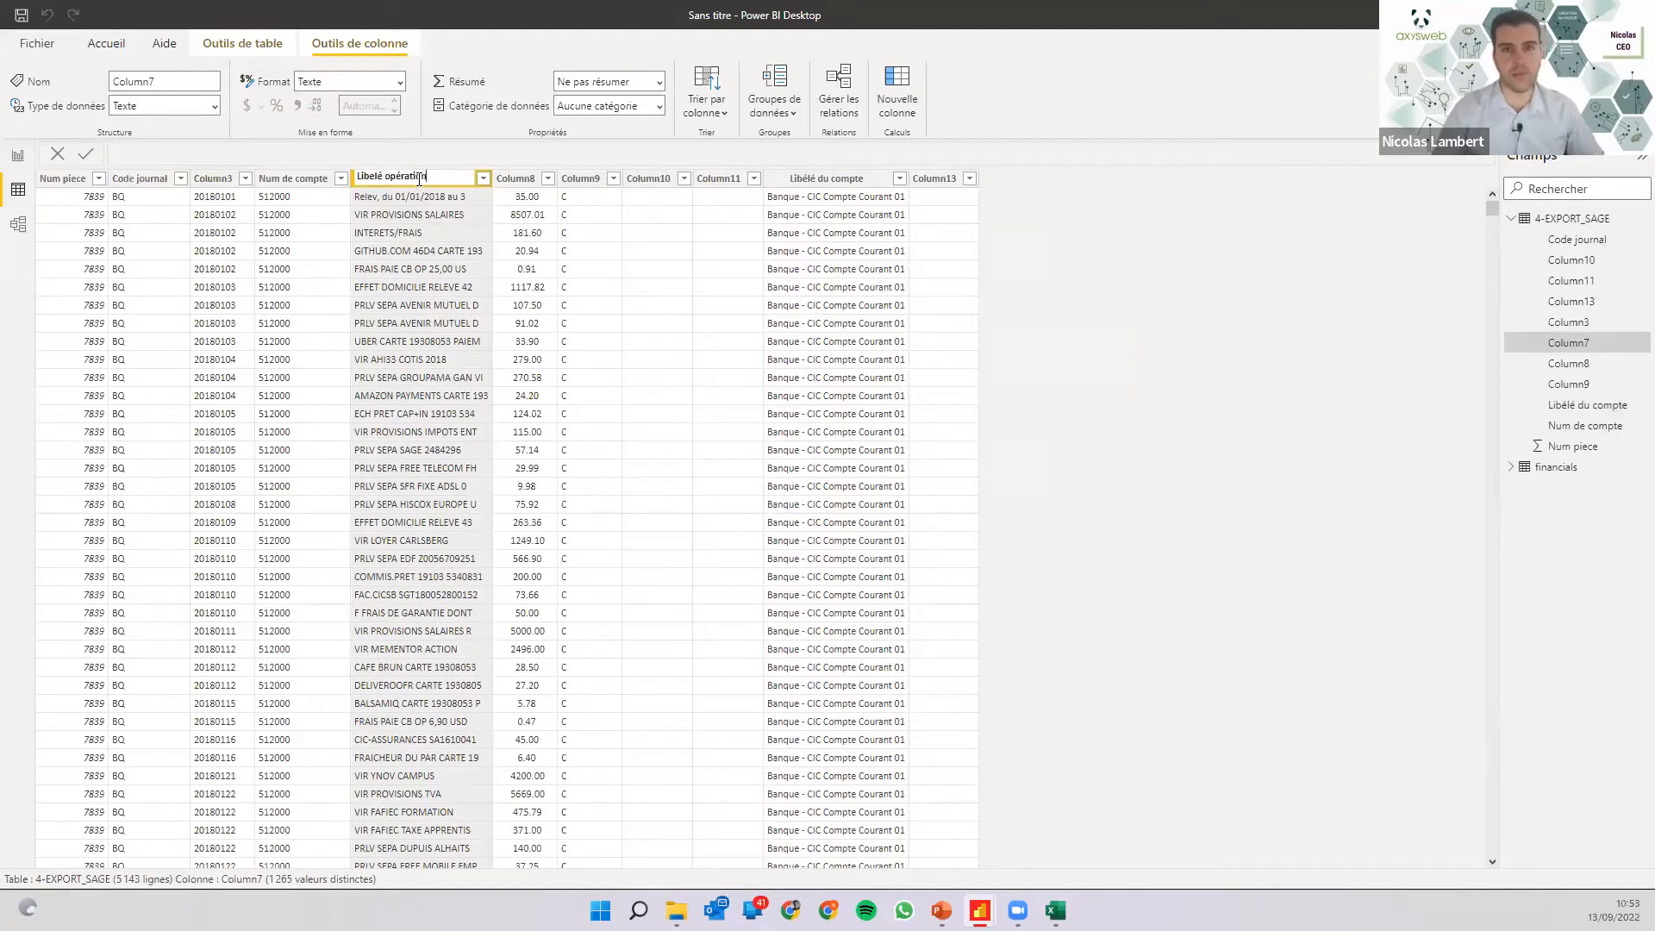
{"action": "key", "text": "Escape"}
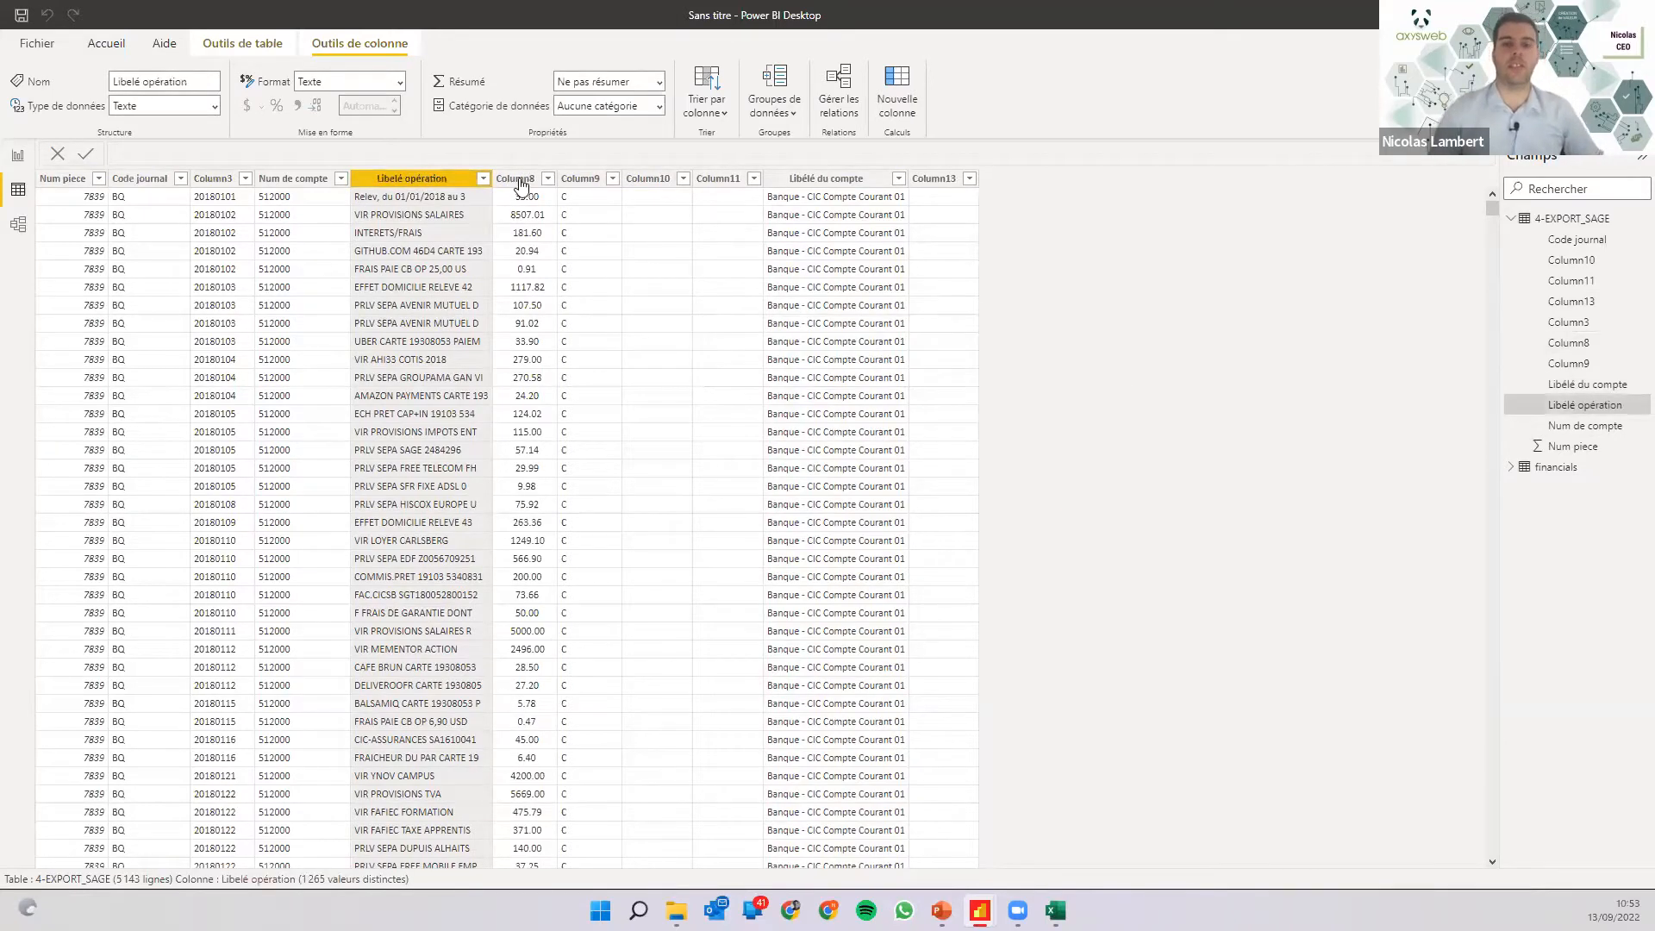
Rename Column8 of the 4-EXPORT_SAGE table as "montatn".
{"action": "left_click", "coordinate": [521, 179]}
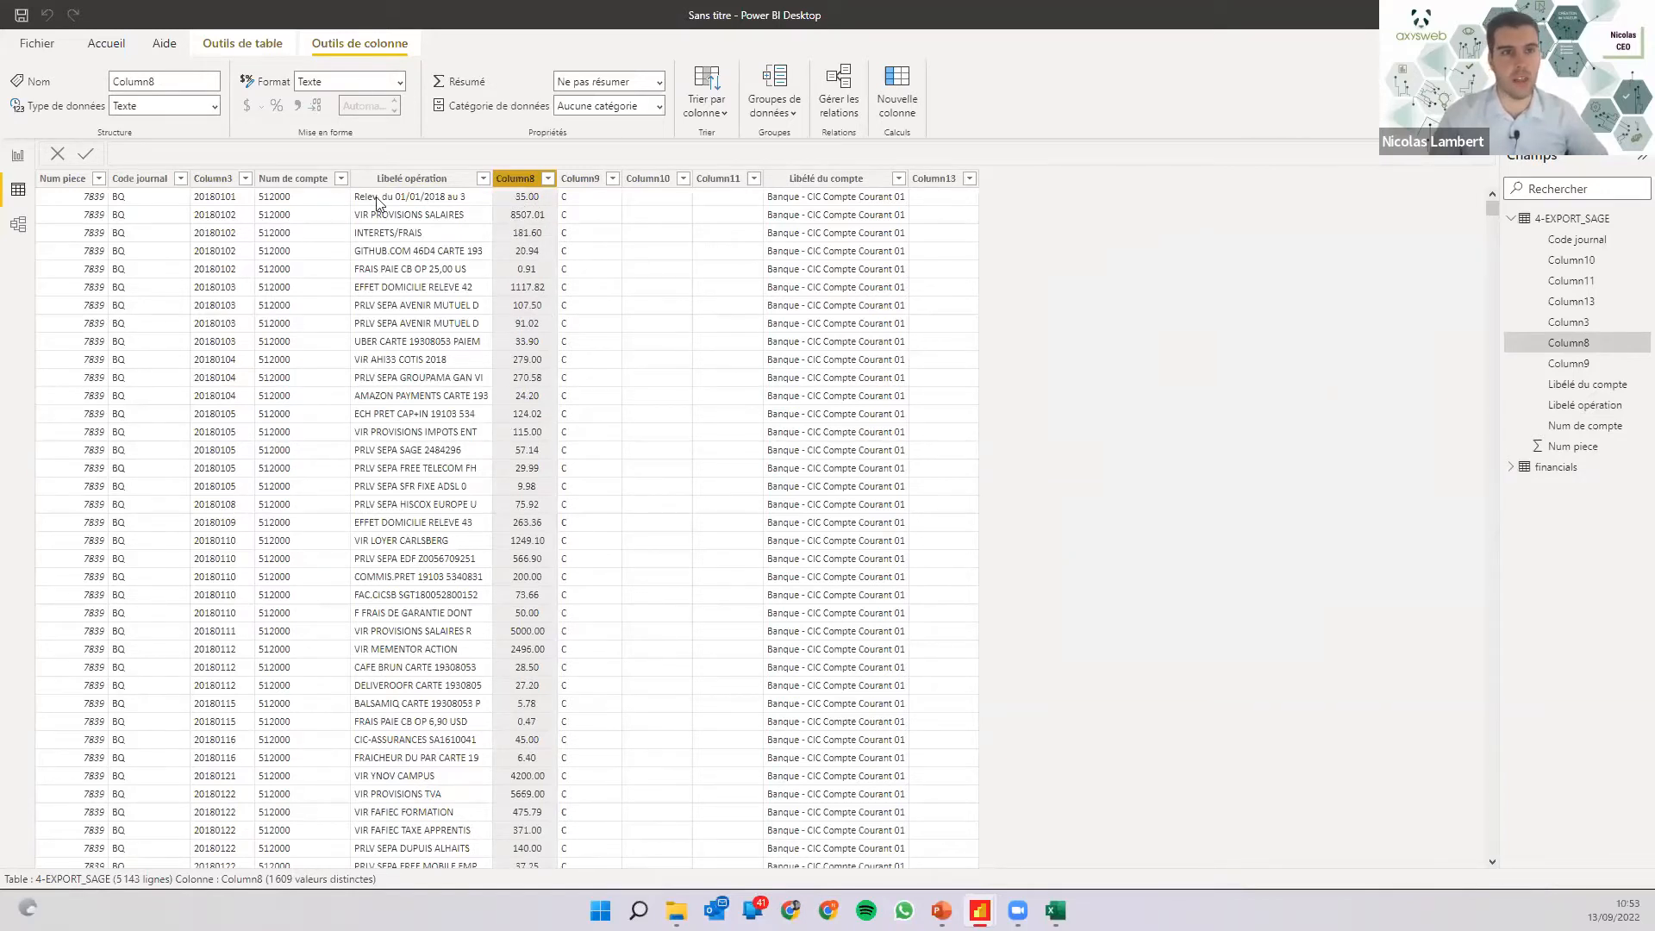
{"action": "left_click", "coordinate": [581, 180]}
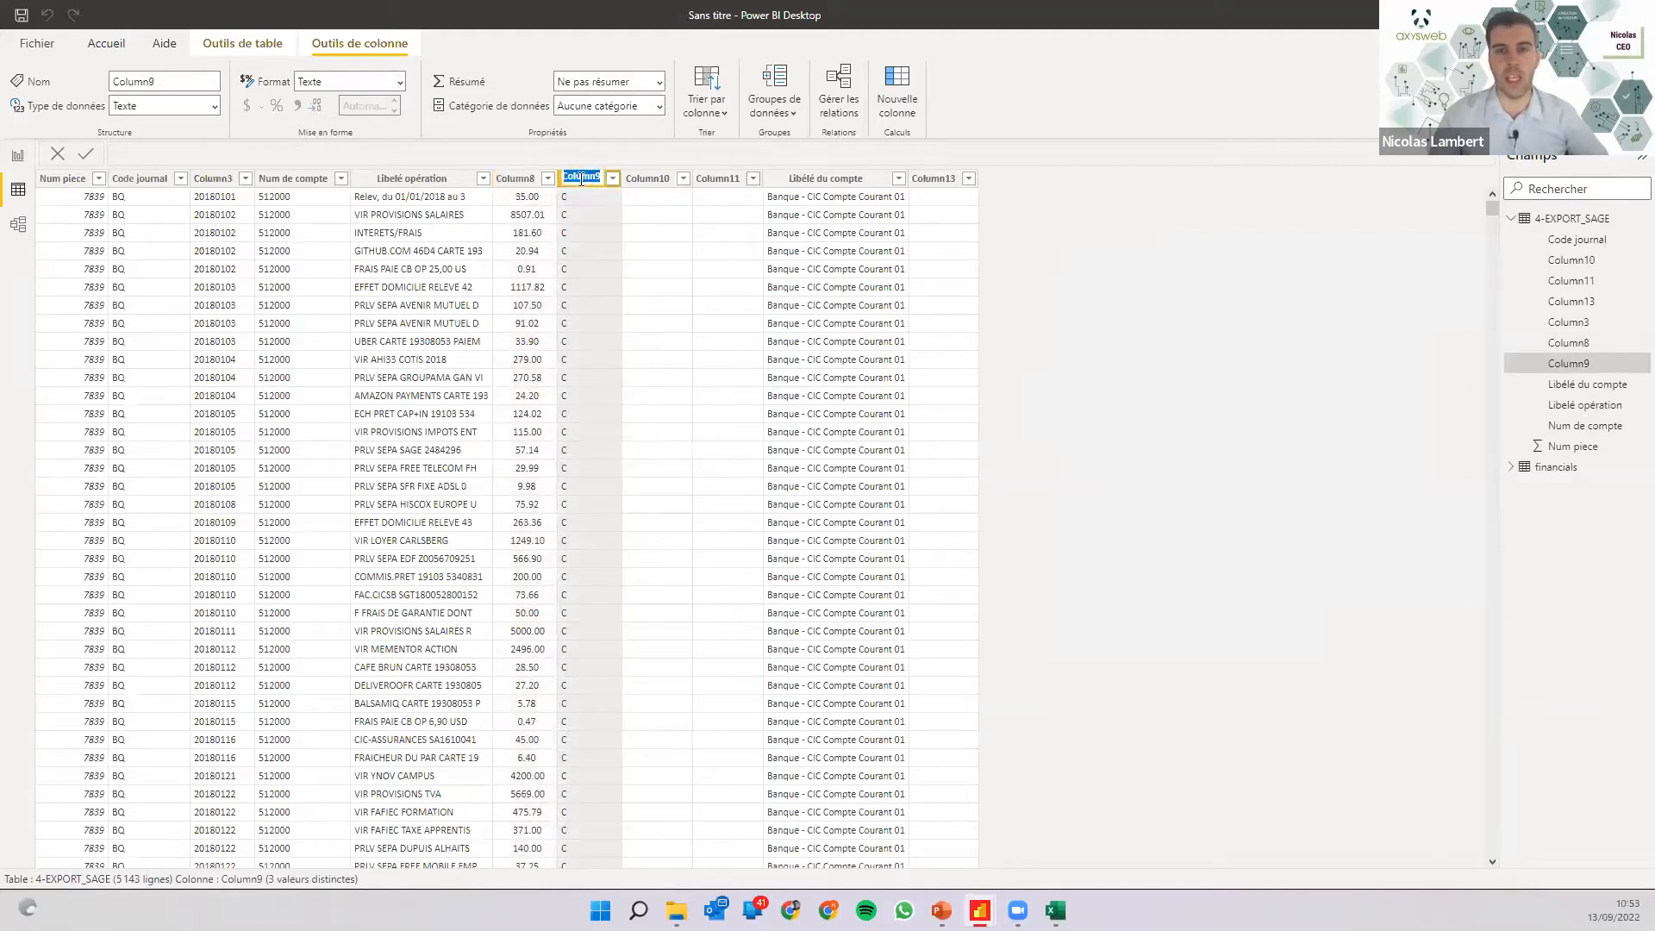
{"action": "double_click", "coordinate": [512, 177]}
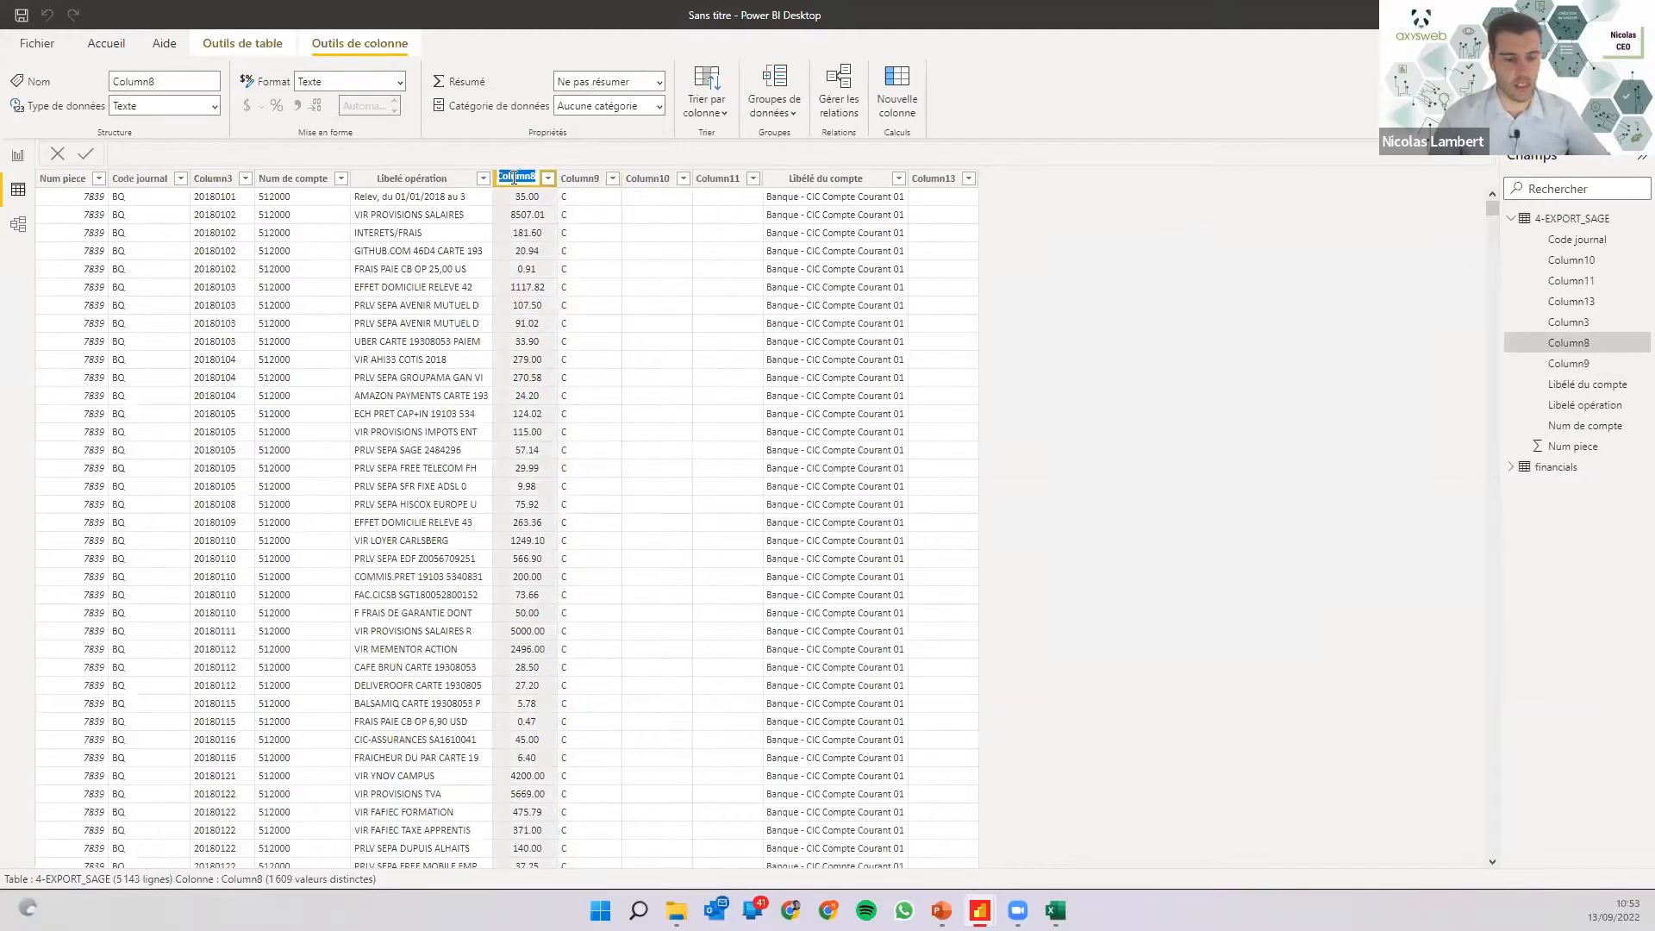
{"action": "type", "text": "montatn"}
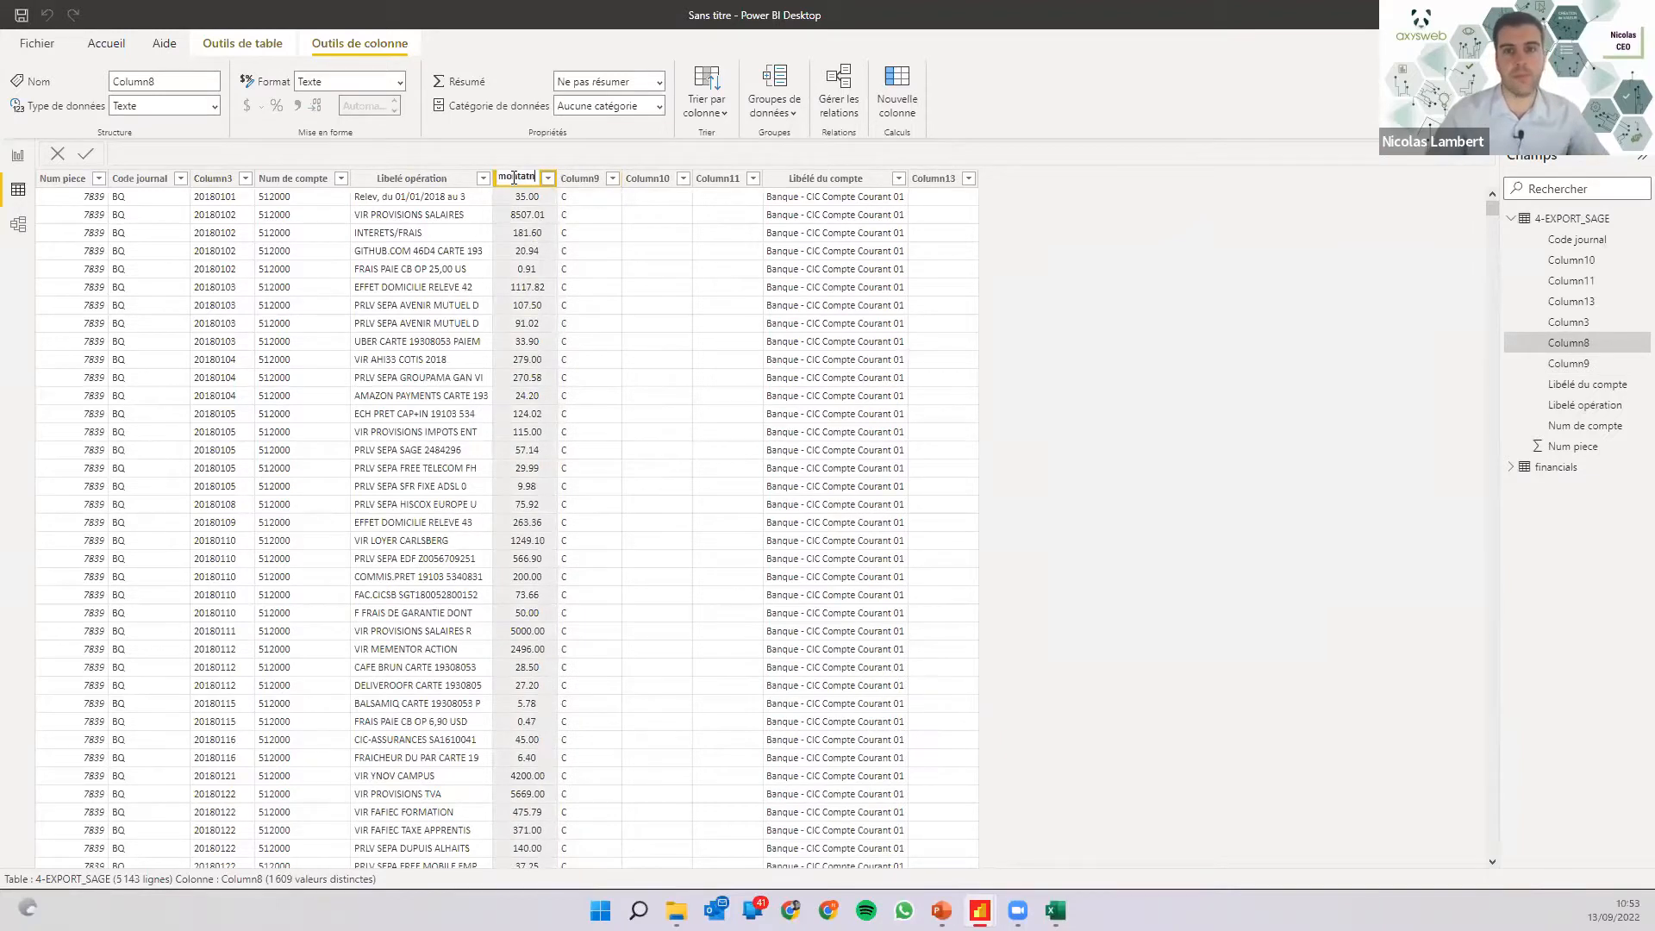
{"action": "key", "text": "Escape"}
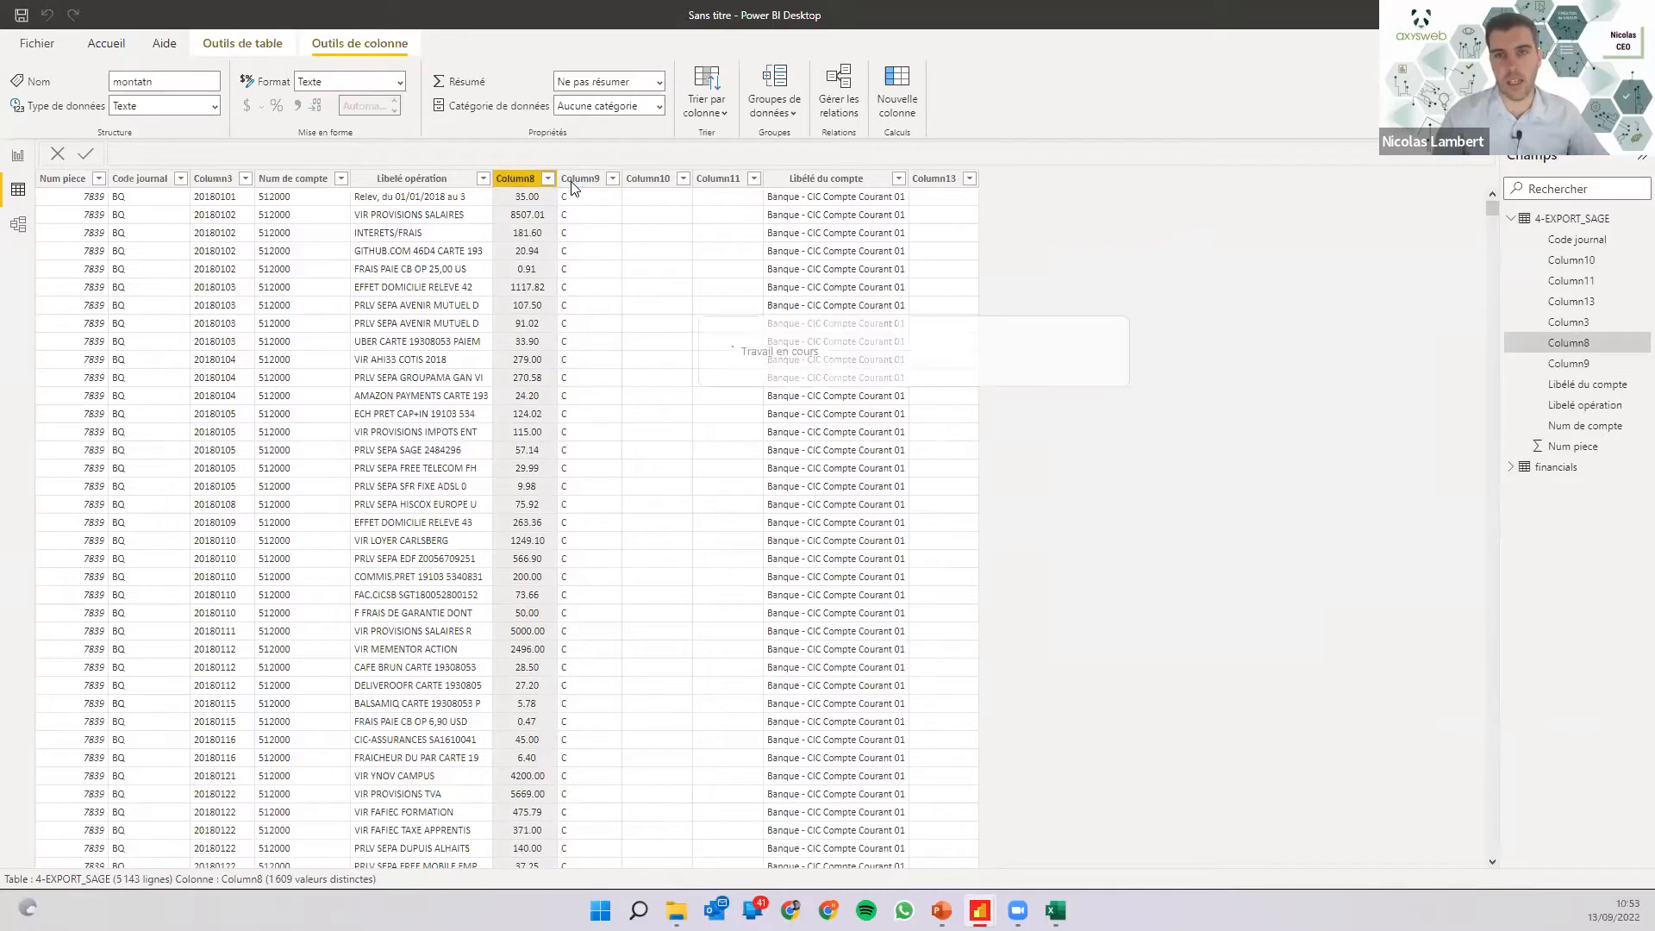
Check the distinct values of Column9 in the 4-EXPORT_SAGE table and rename the column as "Sens".
{"action": "left_click", "coordinate": [573, 179]}
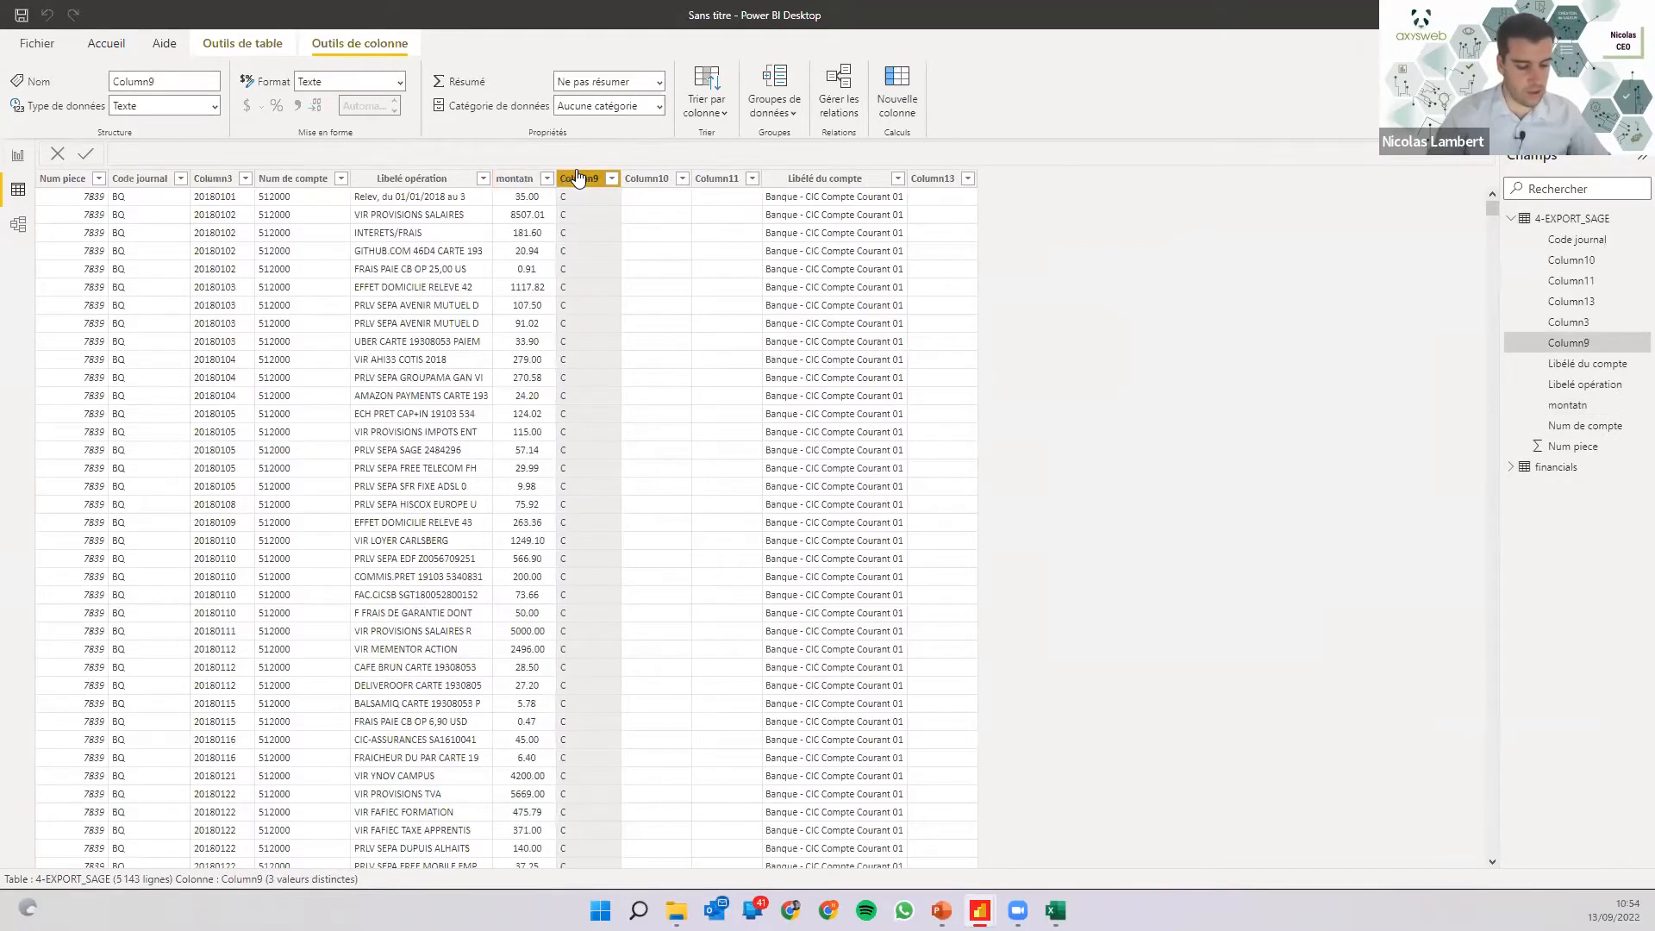
{"action": "left_click", "coordinate": [611, 179]}
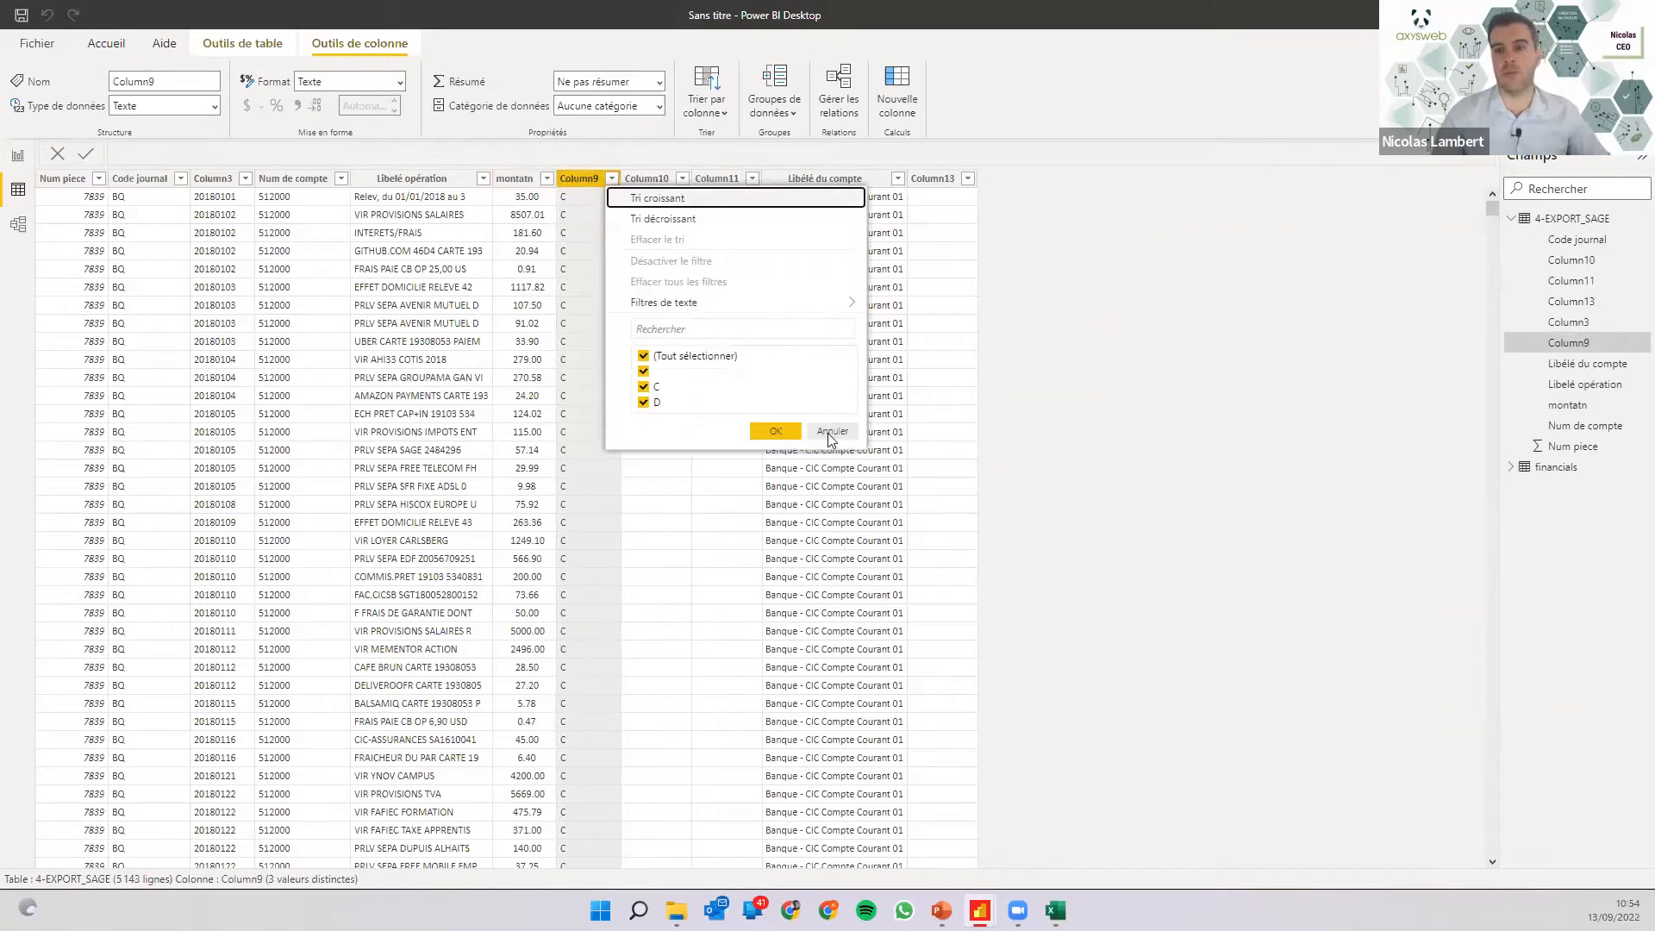
{"action": "left_click", "coordinate": [830, 434]}
{"action": "double_click", "coordinate": [588, 181]}
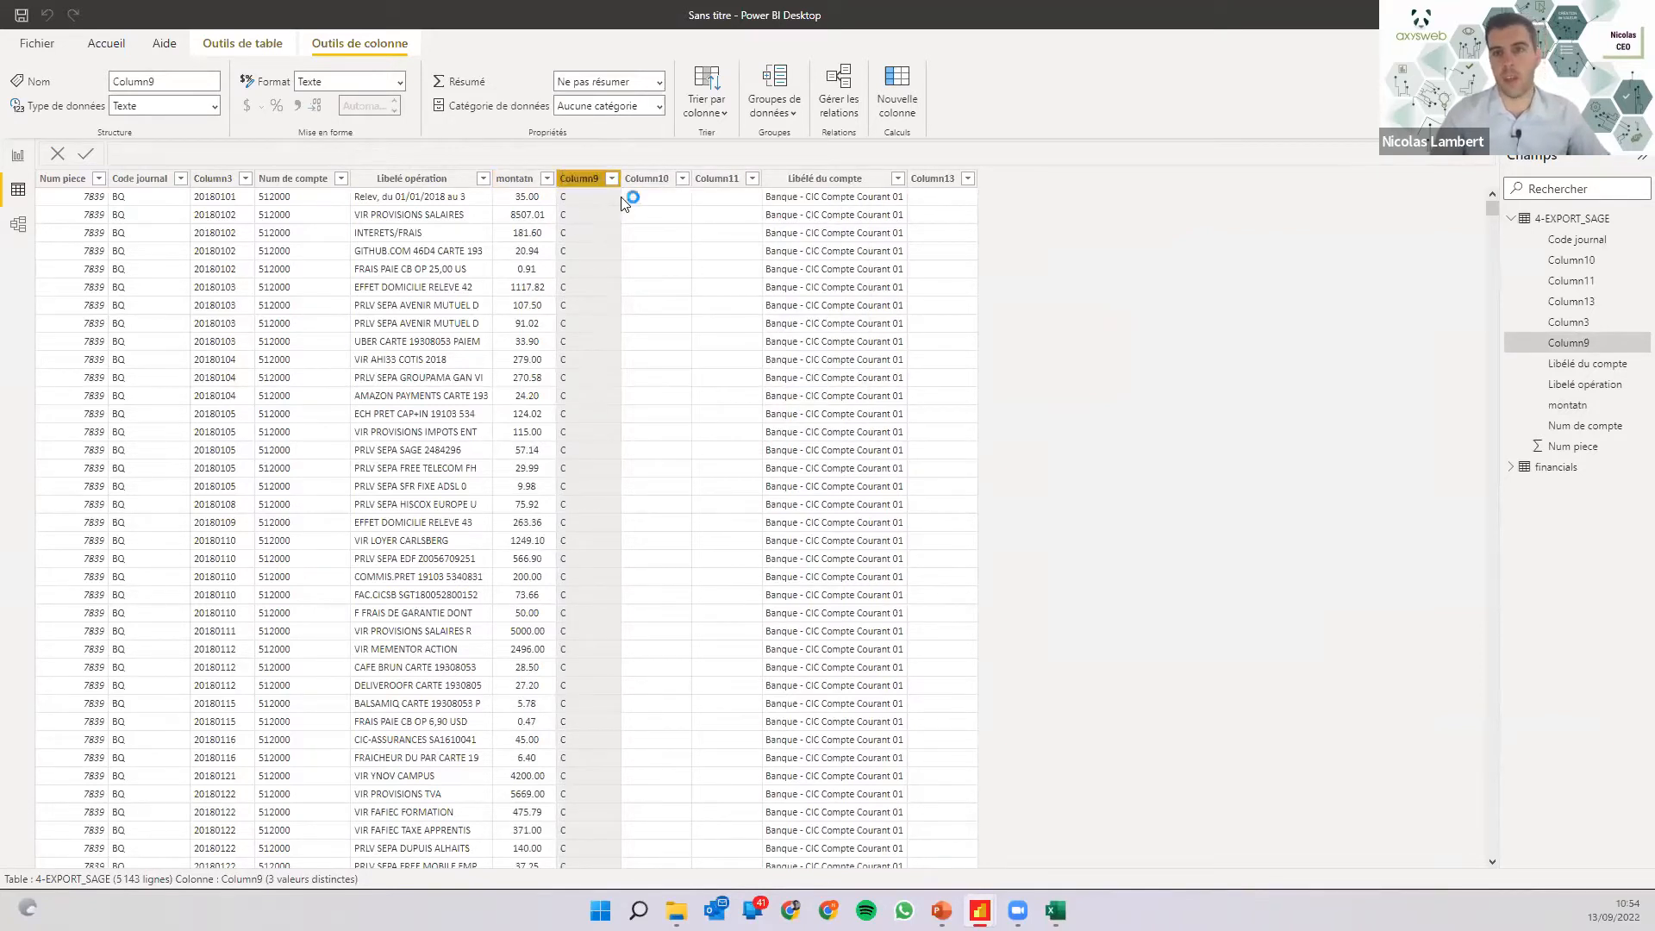
{"action": "type", "text": "Sens"}
{"action": "key", "text": "Return"}
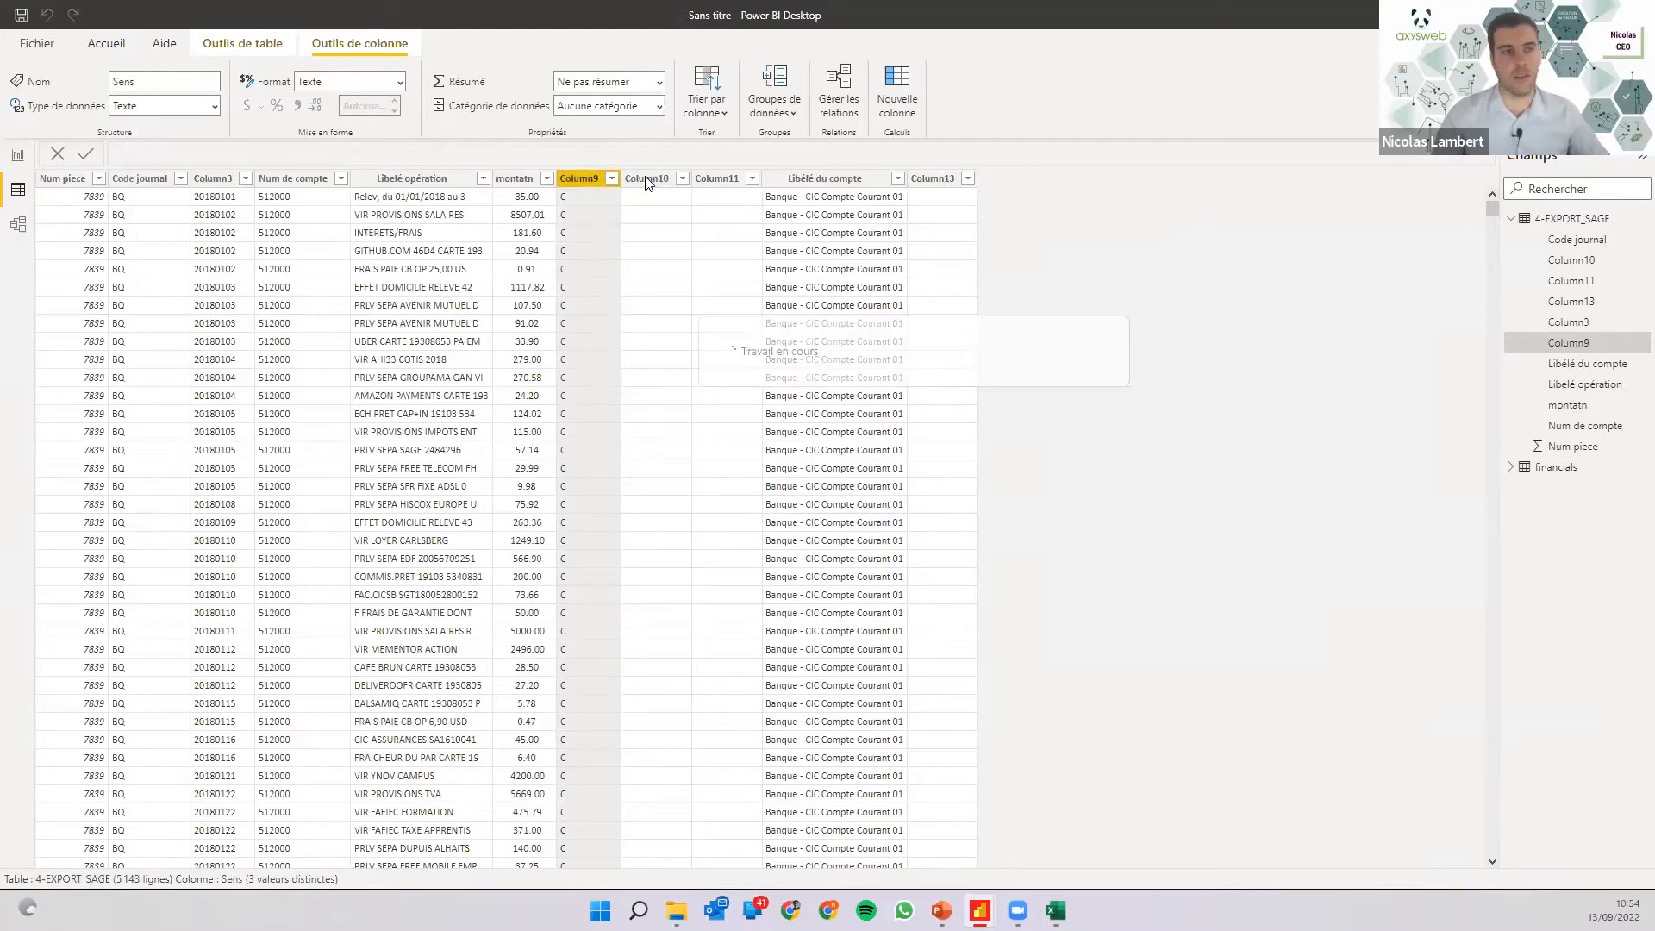
Delete Column10 and Column11 from the 4-EXPORT_SAGE table.
{"action": "left_click", "coordinate": [646, 182]}
{"action": "right_click", "coordinate": [645, 177]}
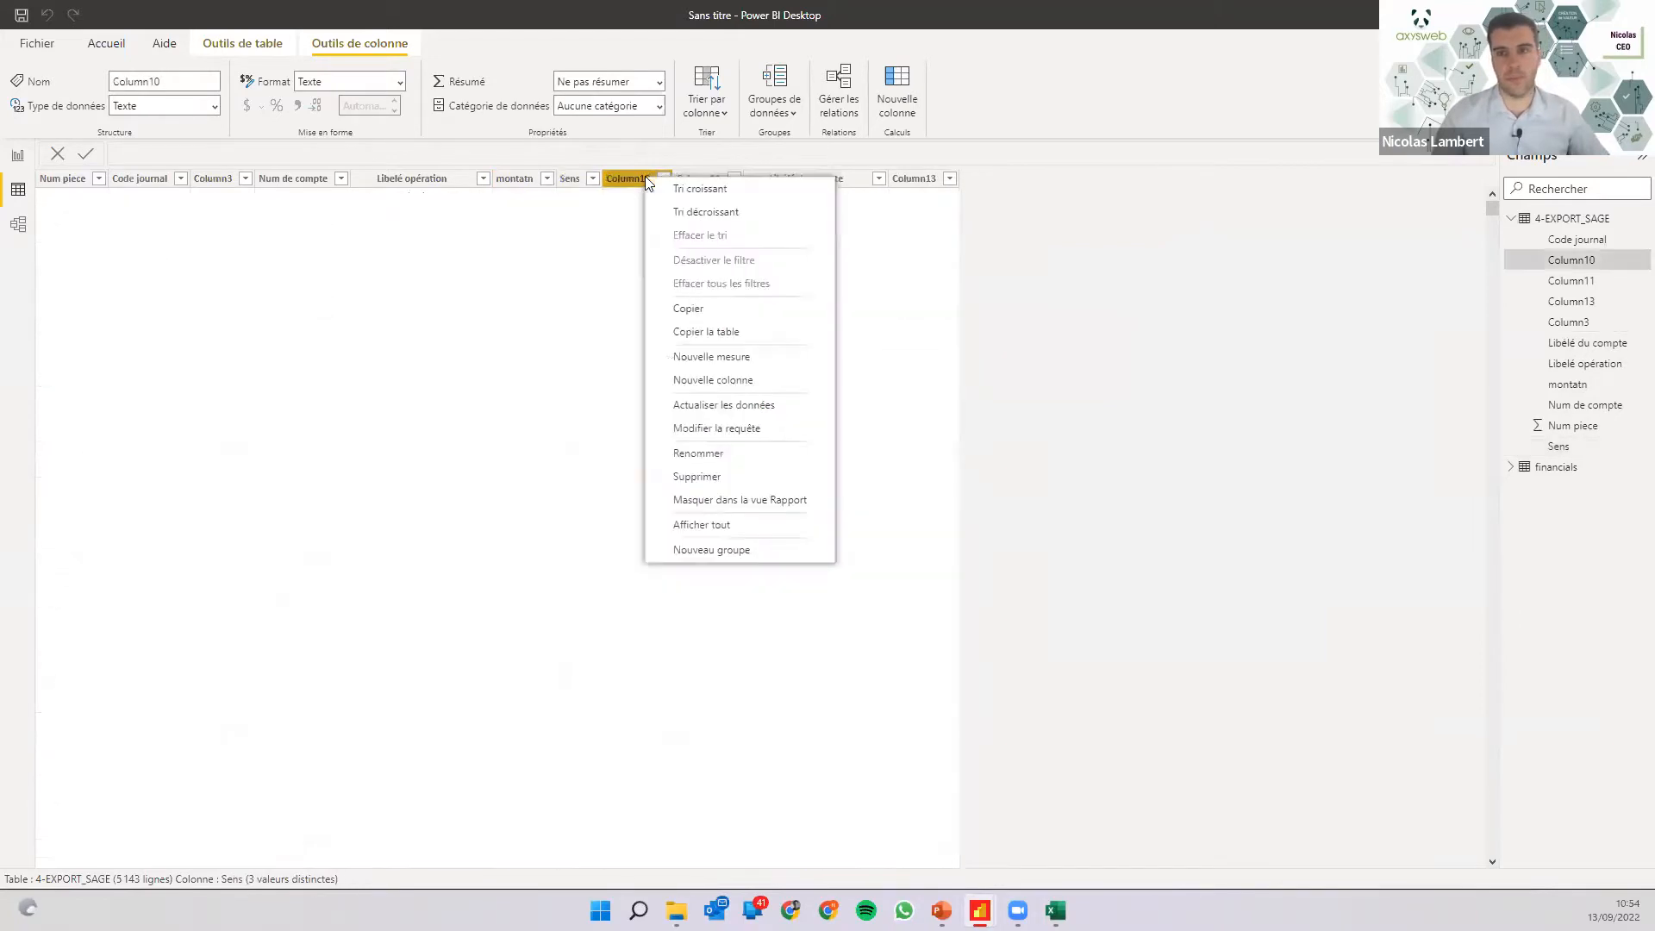
{"action": "left_click", "coordinate": [697, 476]}
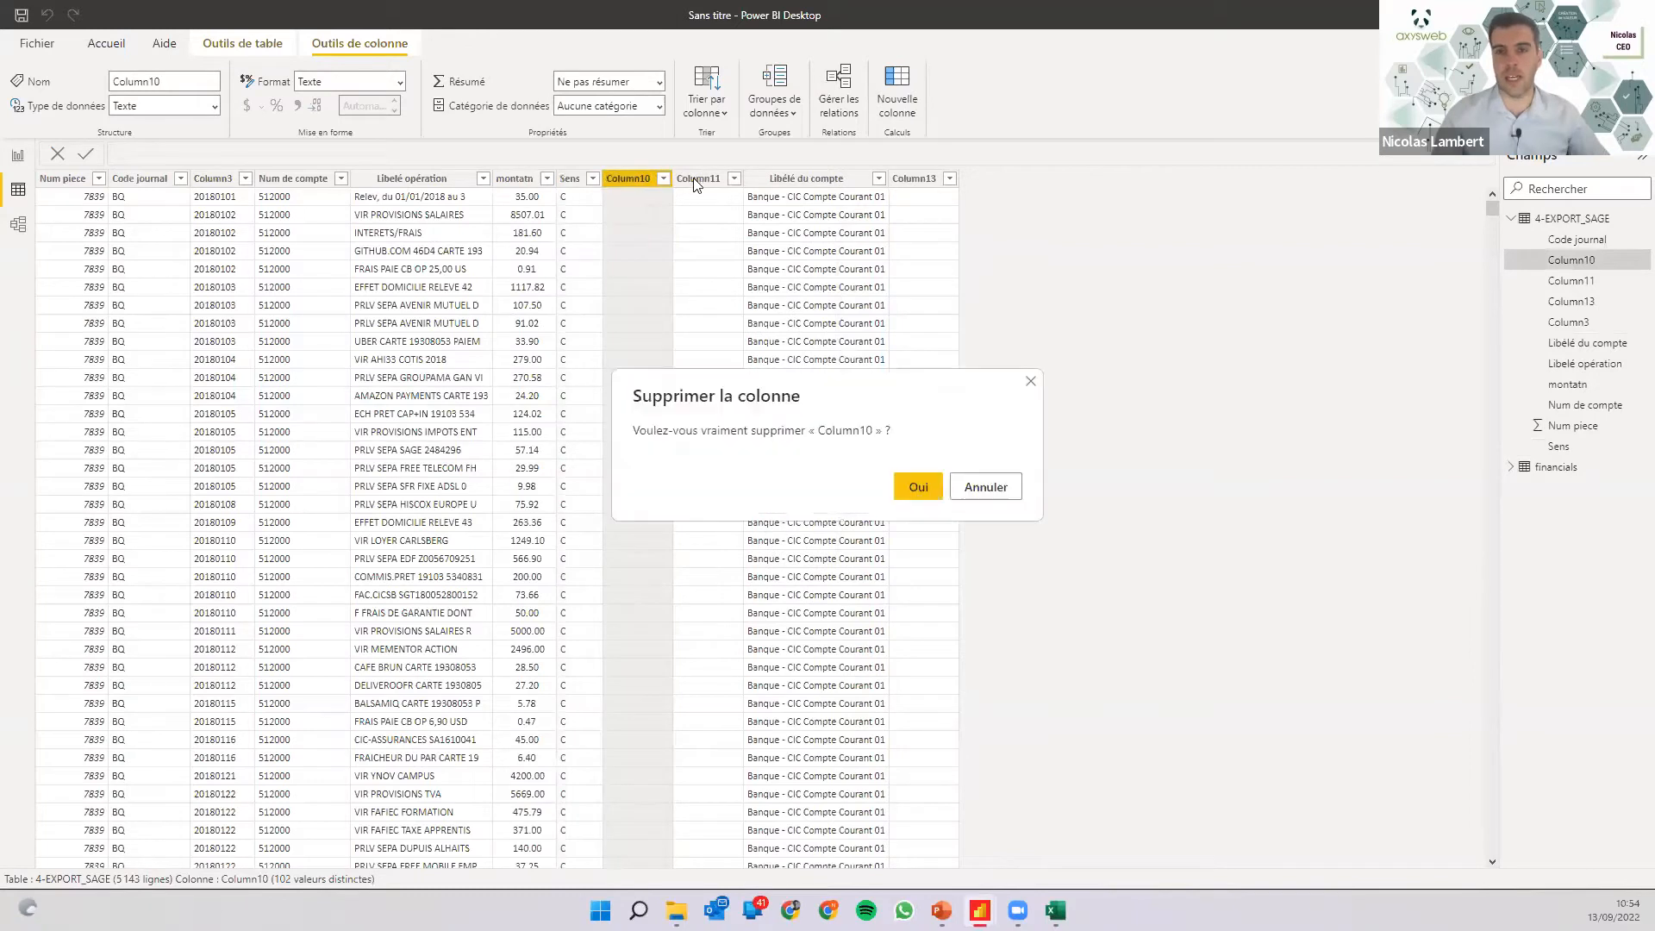
{"action": "left_click", "coordinate": [920, 488]}
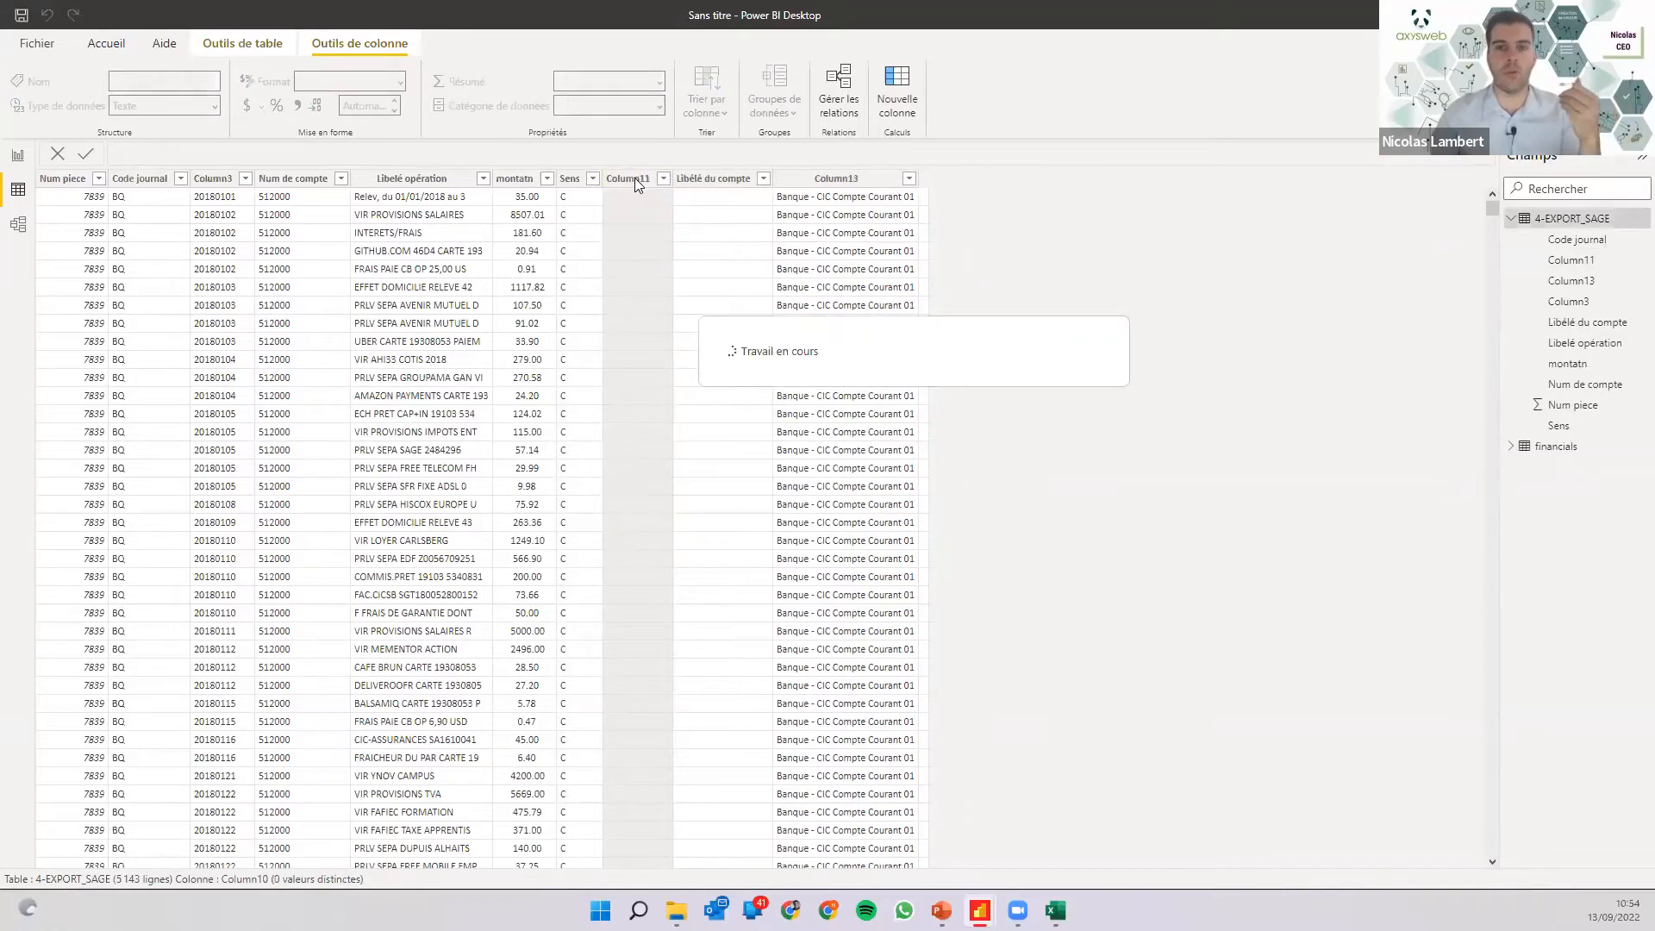
{"action": "right_click", "coordinate": [634, 177]}
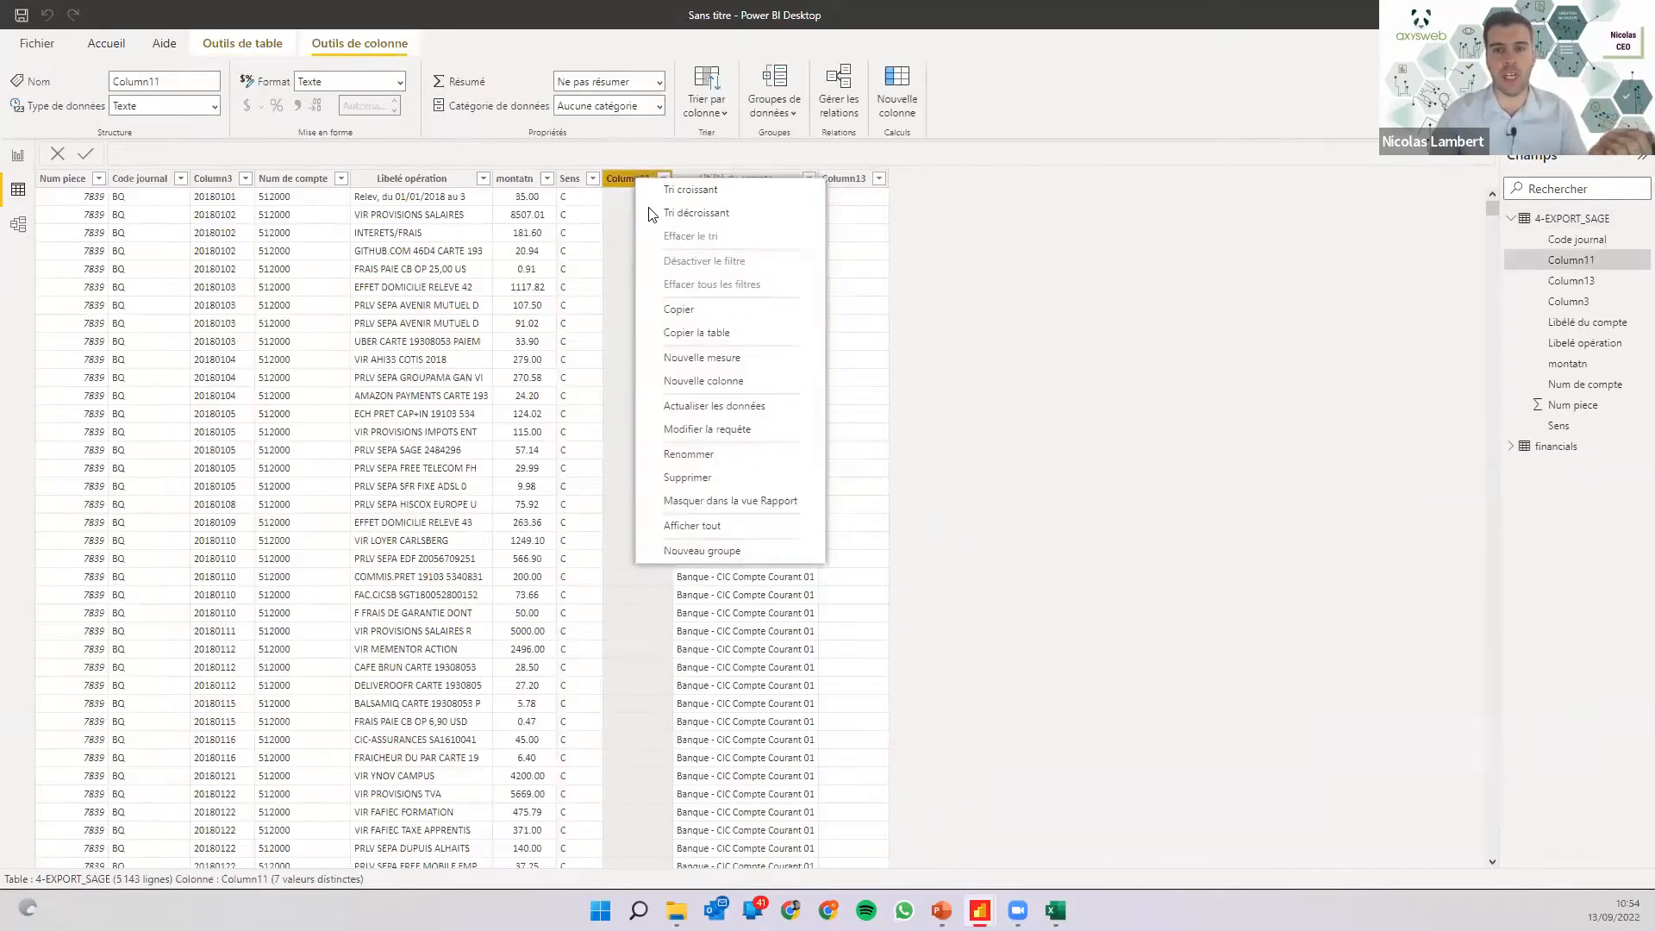
{"action": "left_click", "coordinate": [659, 479]}
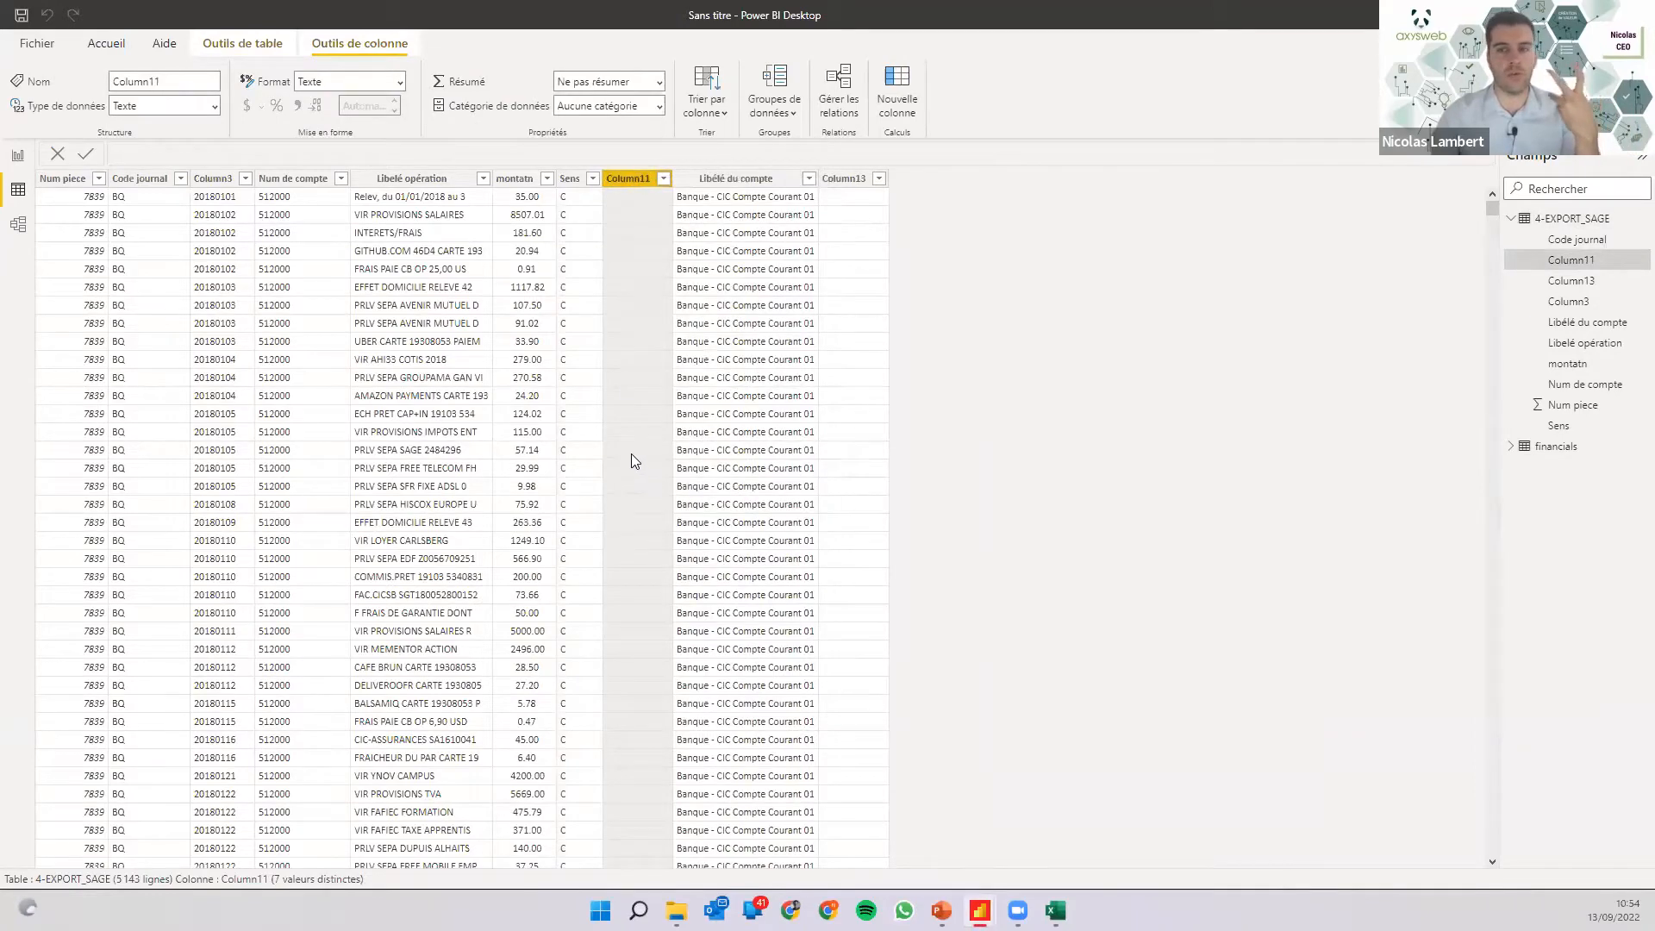
{"action": "left_click", "coordinate": [918, 488]}
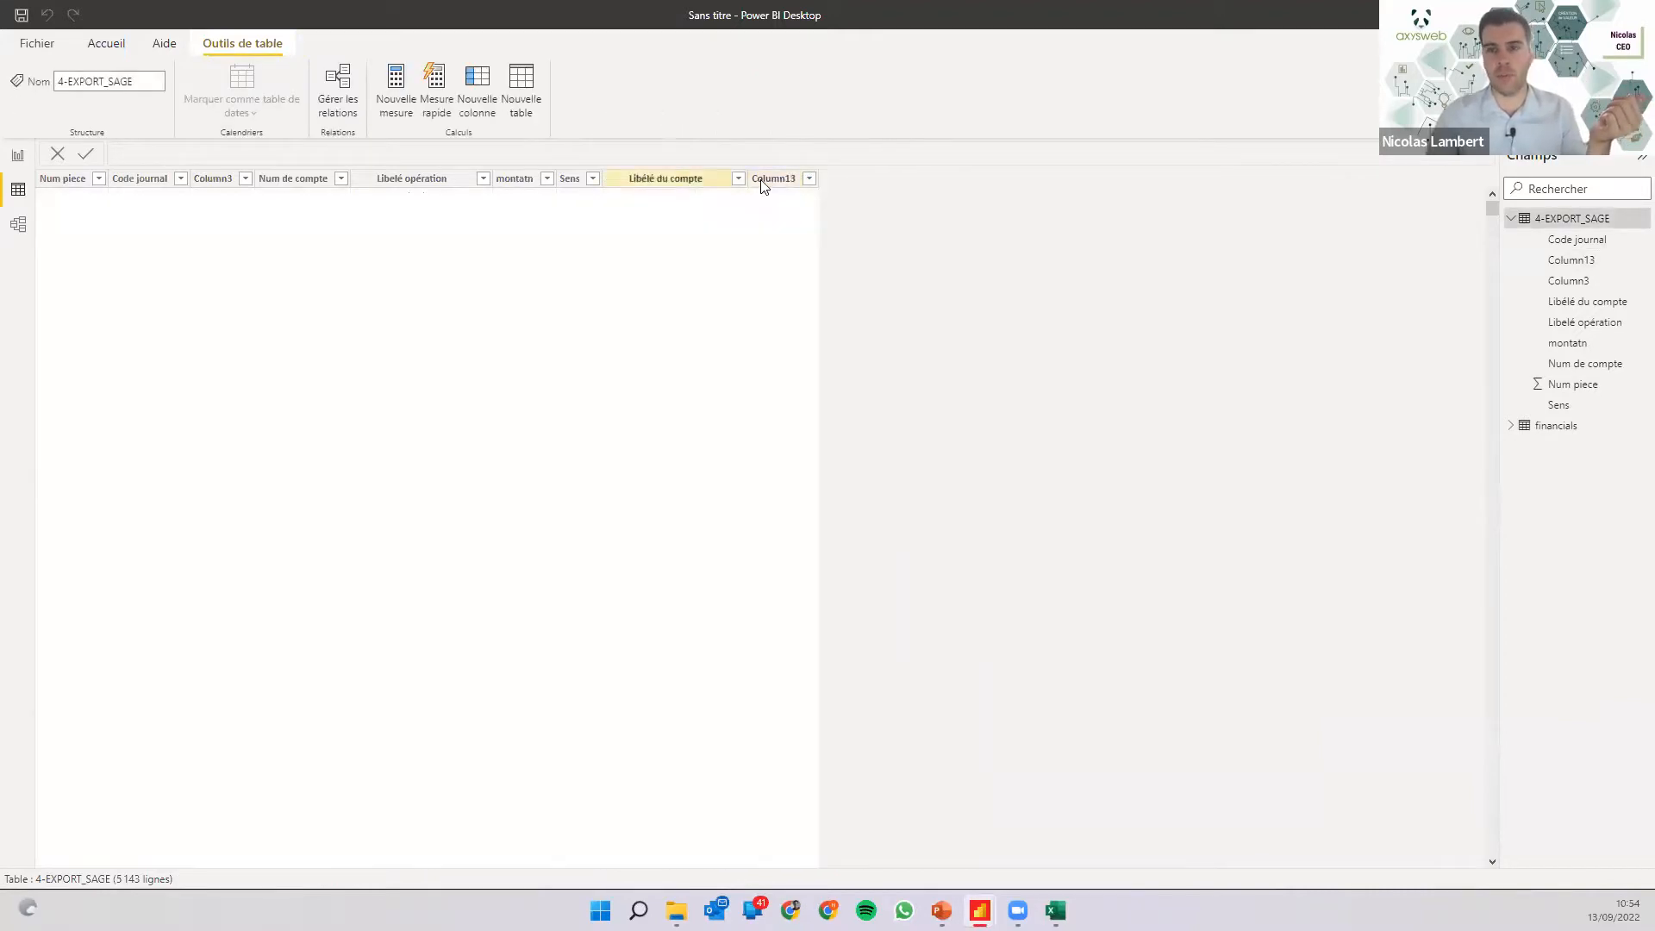
Delete Column13 from the 4-EXPORT_SAGE table.
{"action": "left_click", "coordinate": [767, 179]}
{"action": "right_click", "coordinate": [771, 178]}
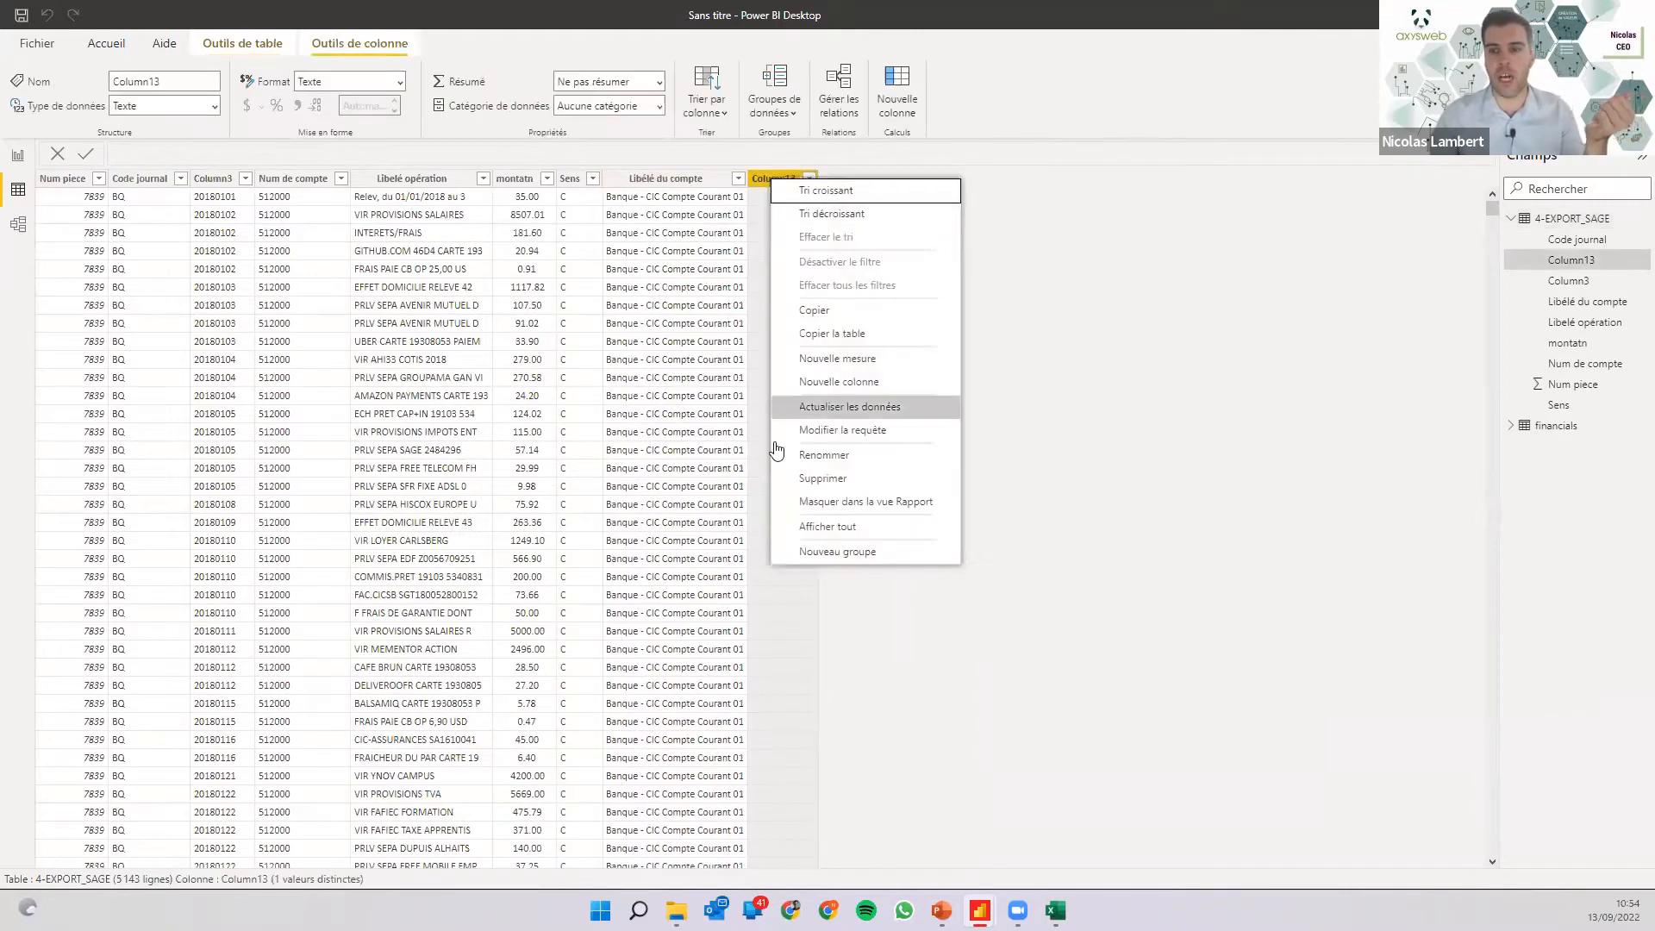
{"action": "left_click", "coordinate": [787, 481]}
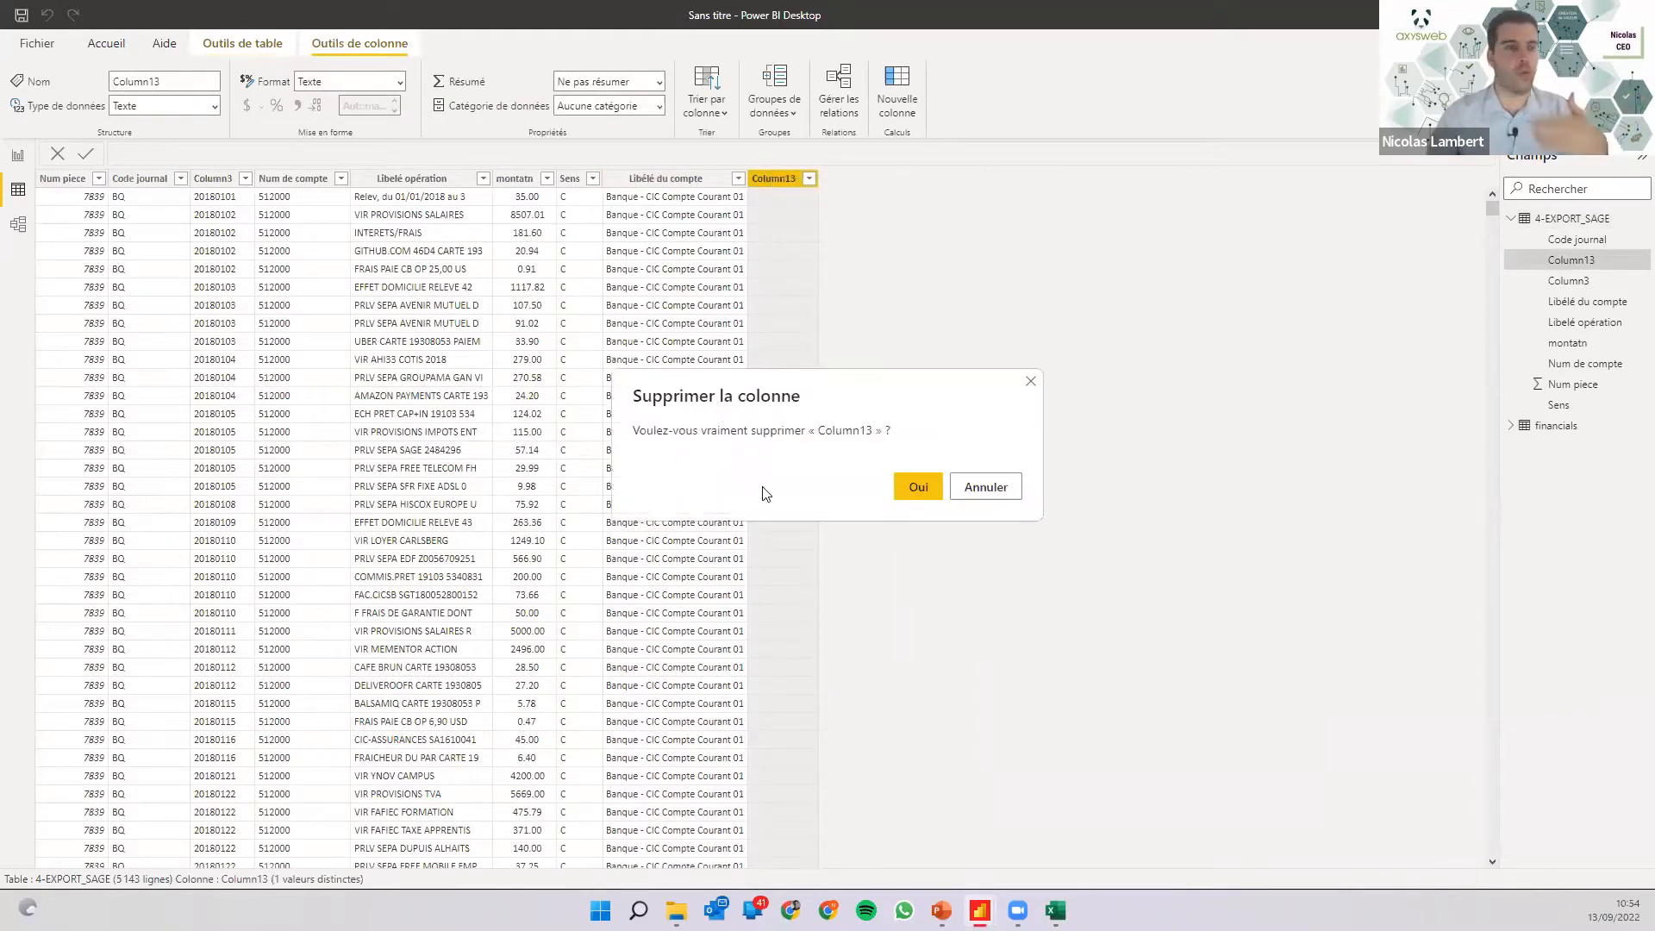
{"action": "left_click", "coordinate": [919, 488]}
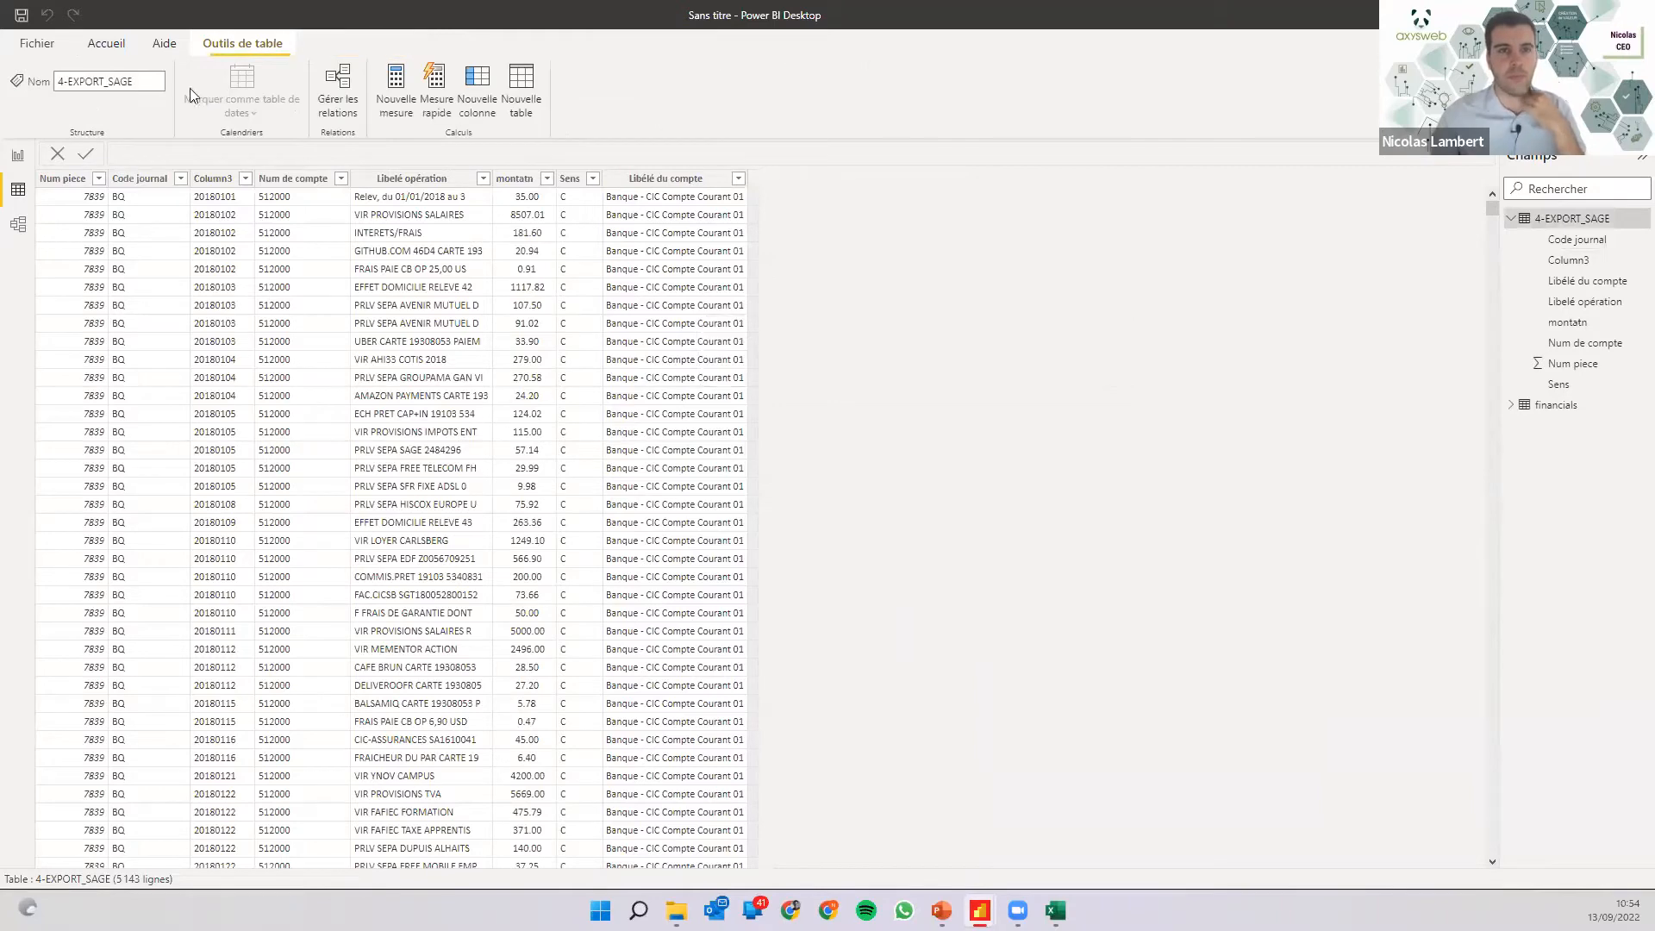
Open the 4-EXPORT_SAGE query in the Power Query editor and maximize the editor window.
{"action": "left_click", "coordinate": [107, 45]}
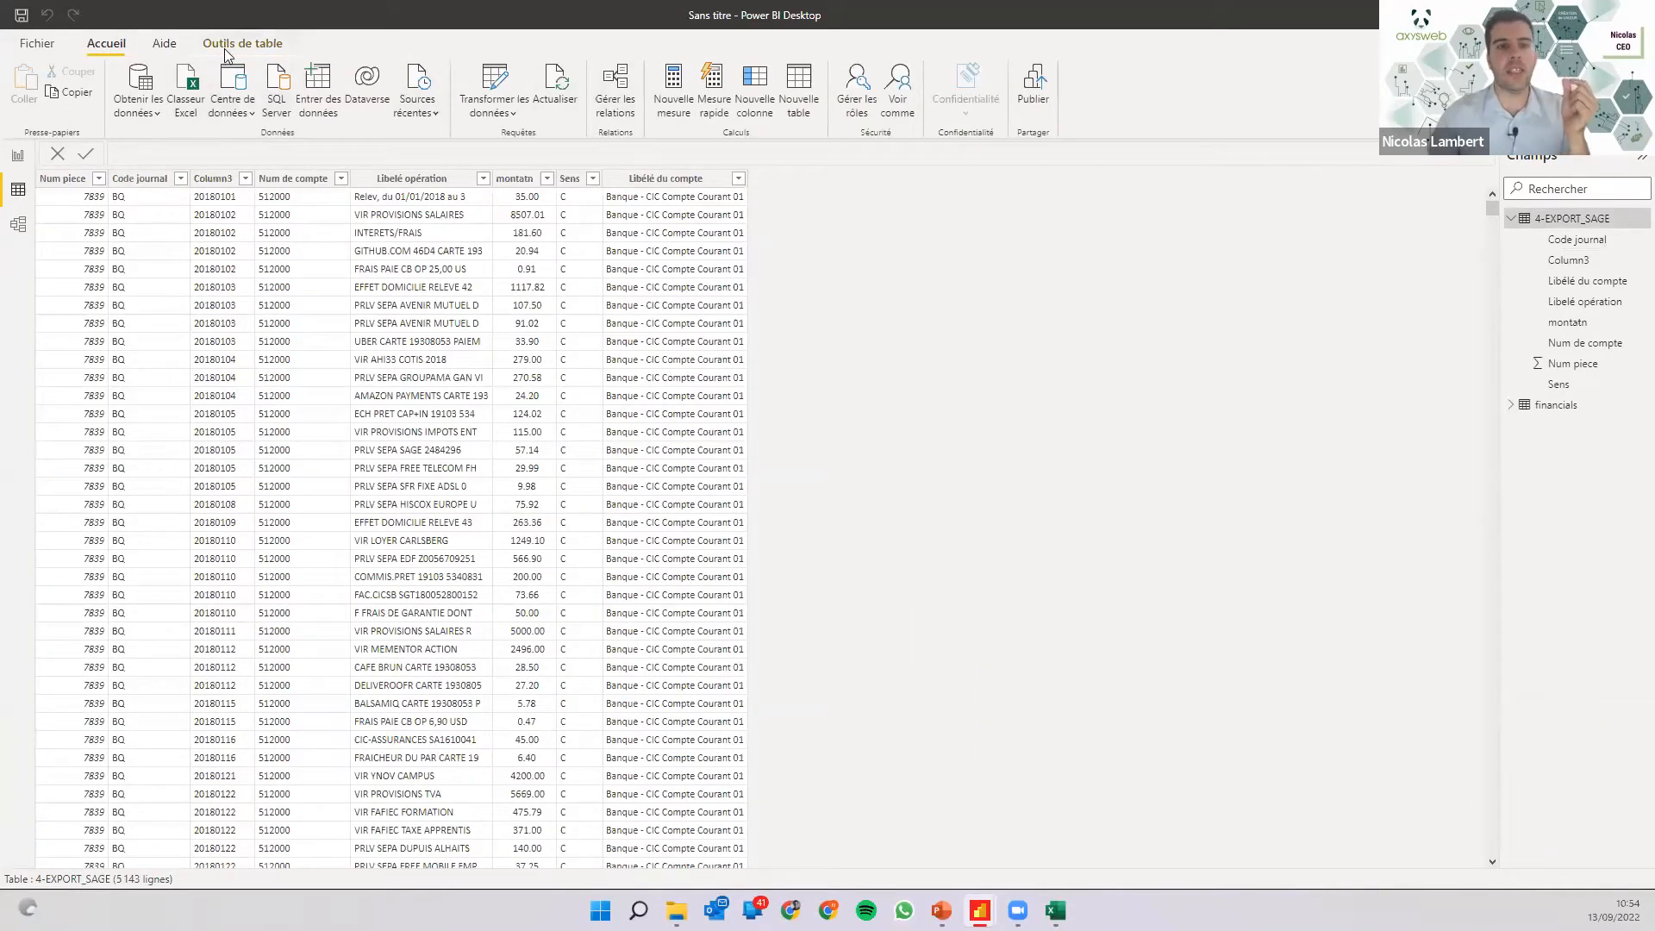
{"action": "left_click", "coordinate": [489, 86]}
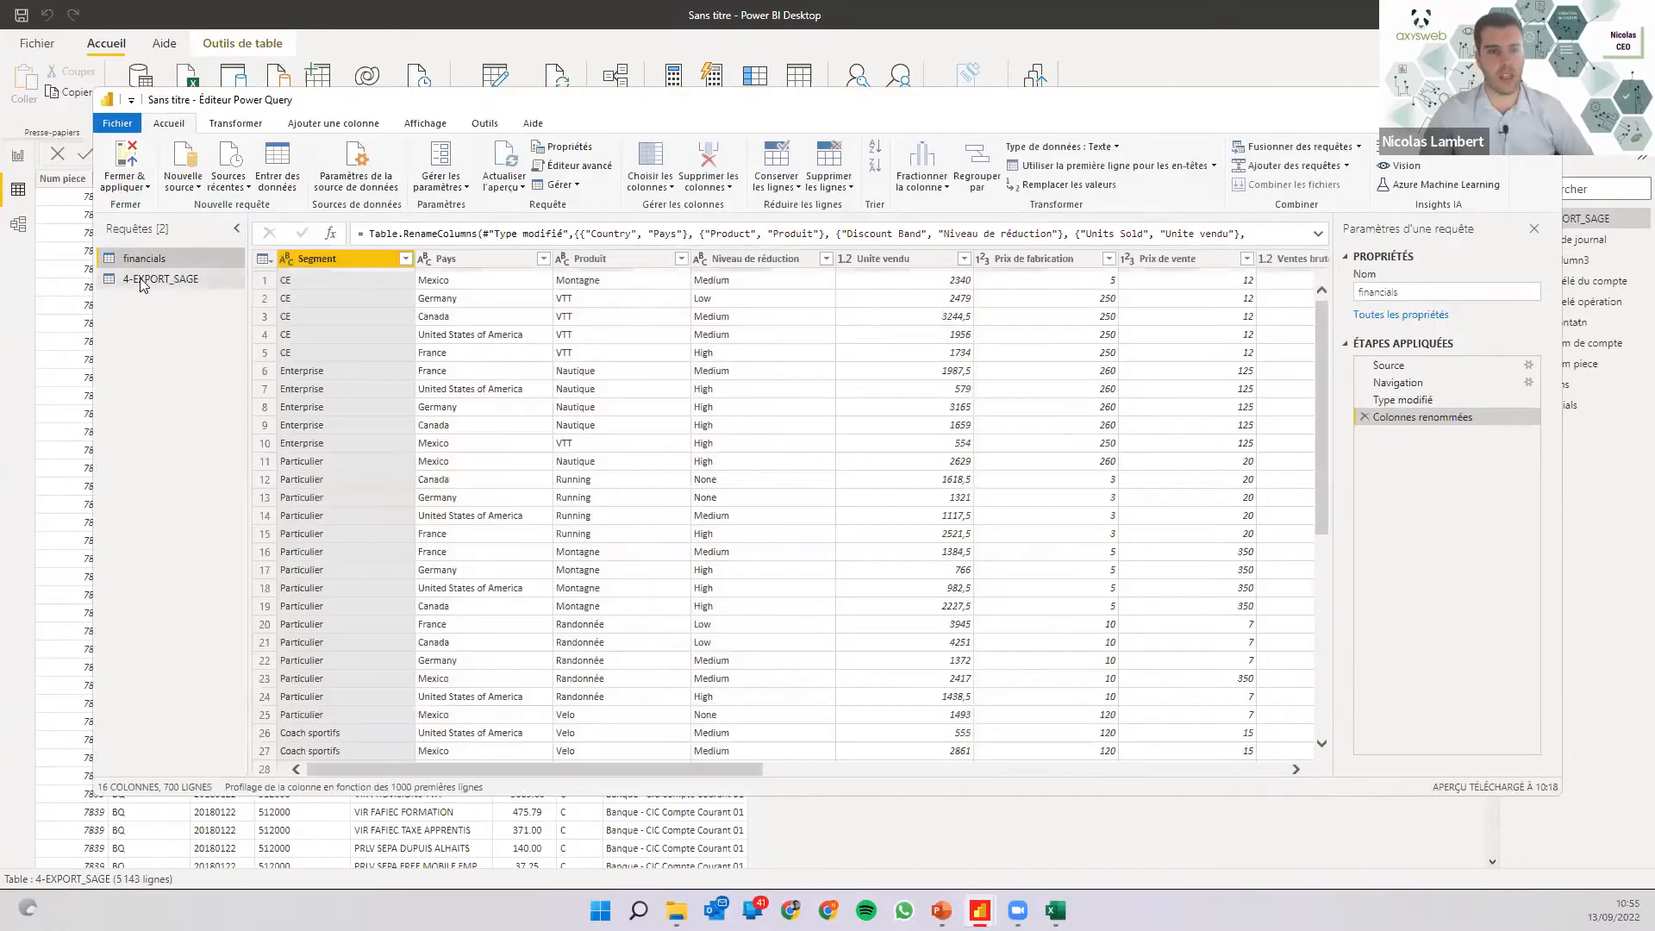
{"action": "left_click", "coordinate": [139, 278]}
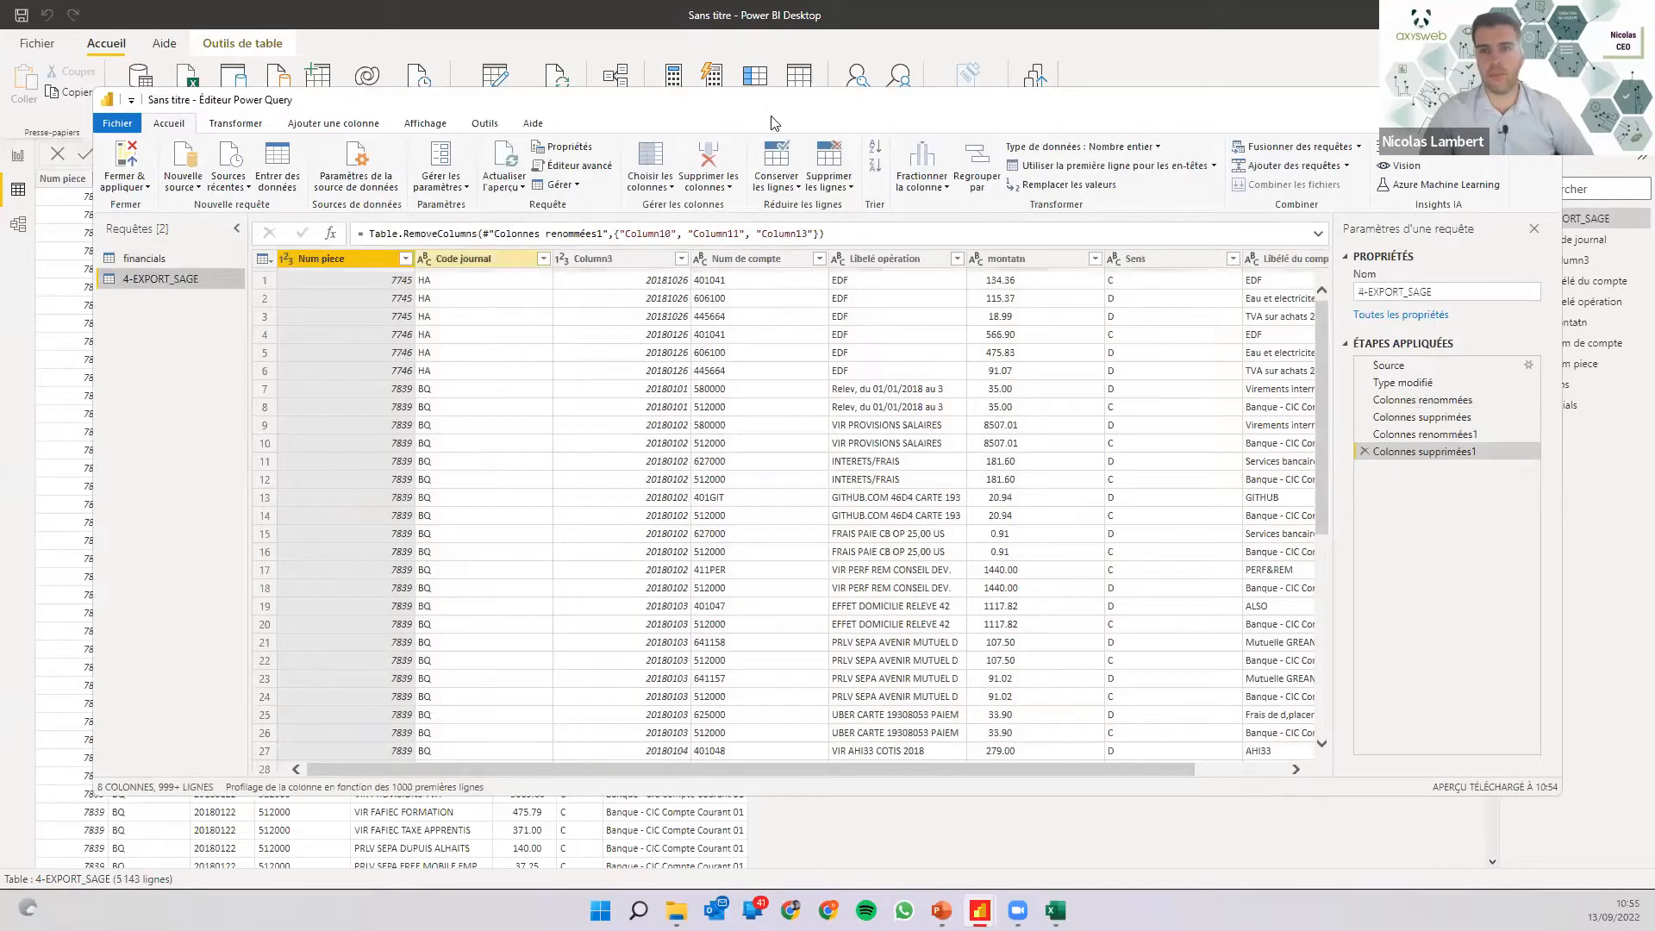
{"action": "double_click", "coordinate": [770, 110]}
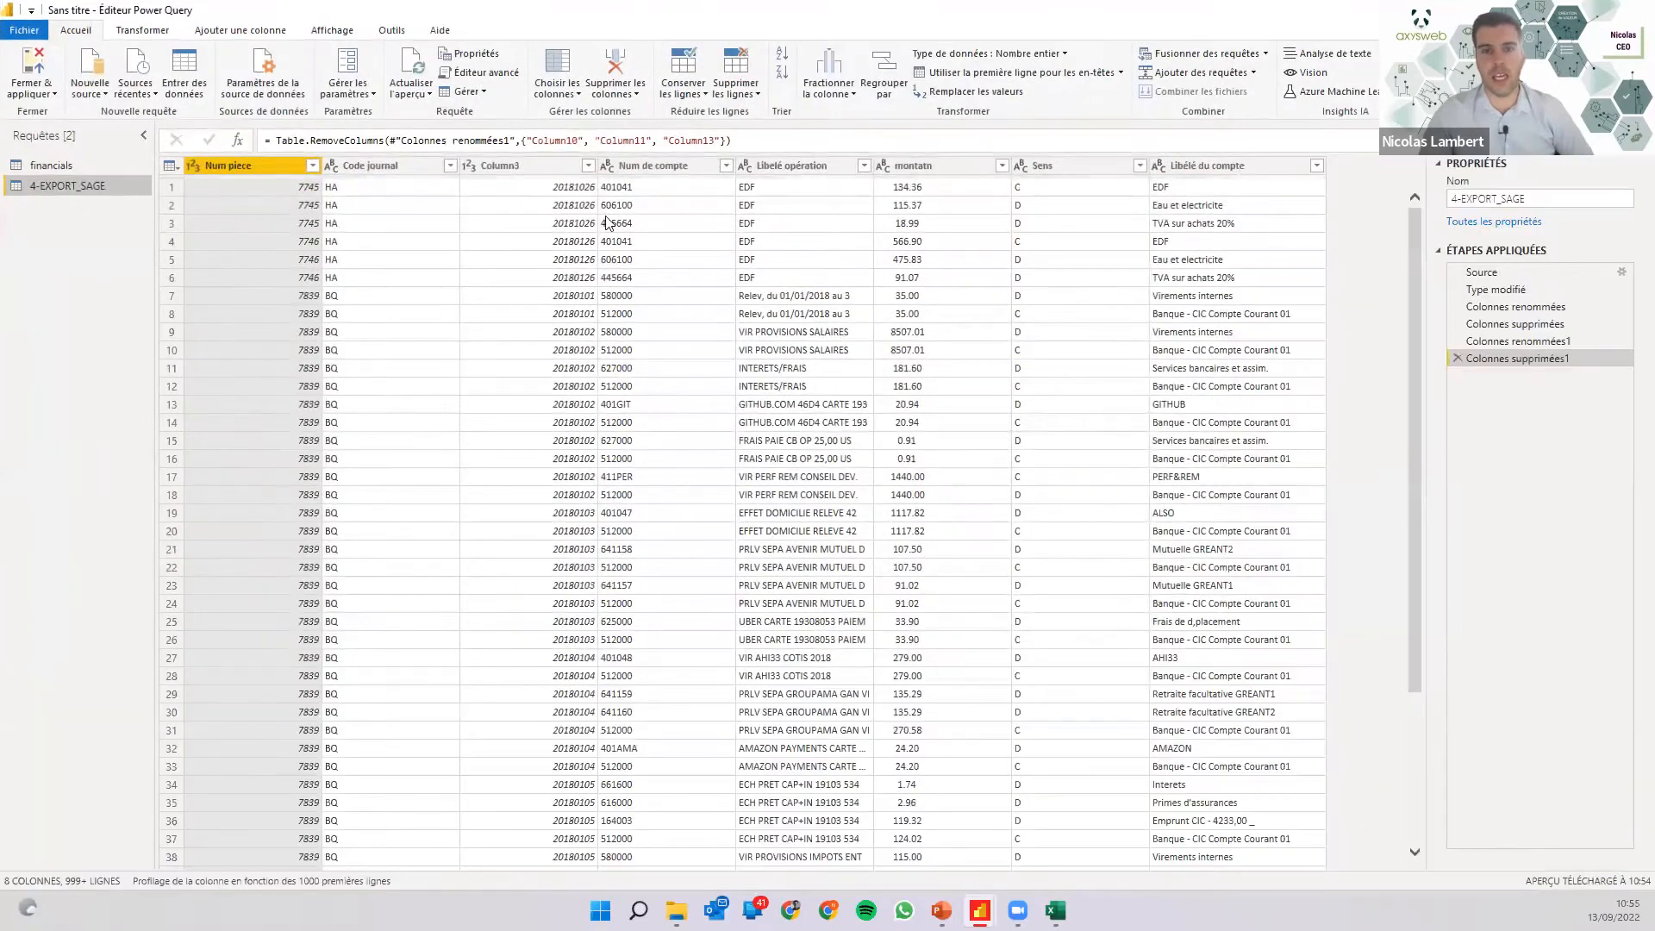
Change the data type of Column3 in the 4-EXPORT_SAGE query to Texte.
{"action": "left_click", "coordinate": [525, 165]}
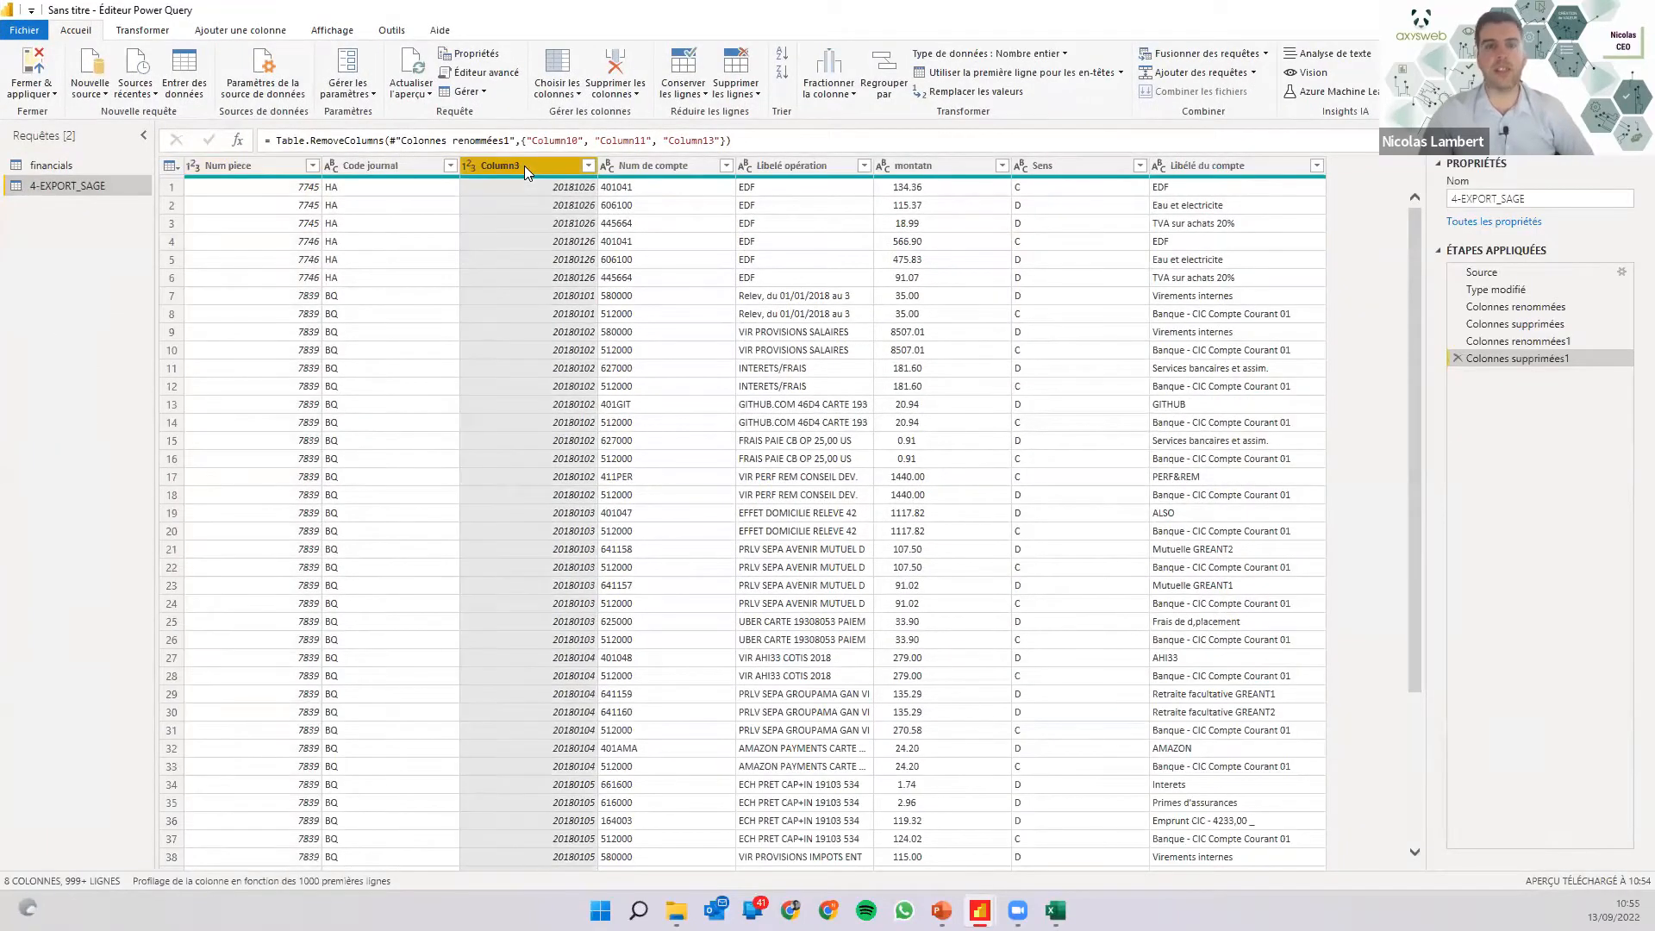
{"action": "left_click", "coordinate": [138, 31]}
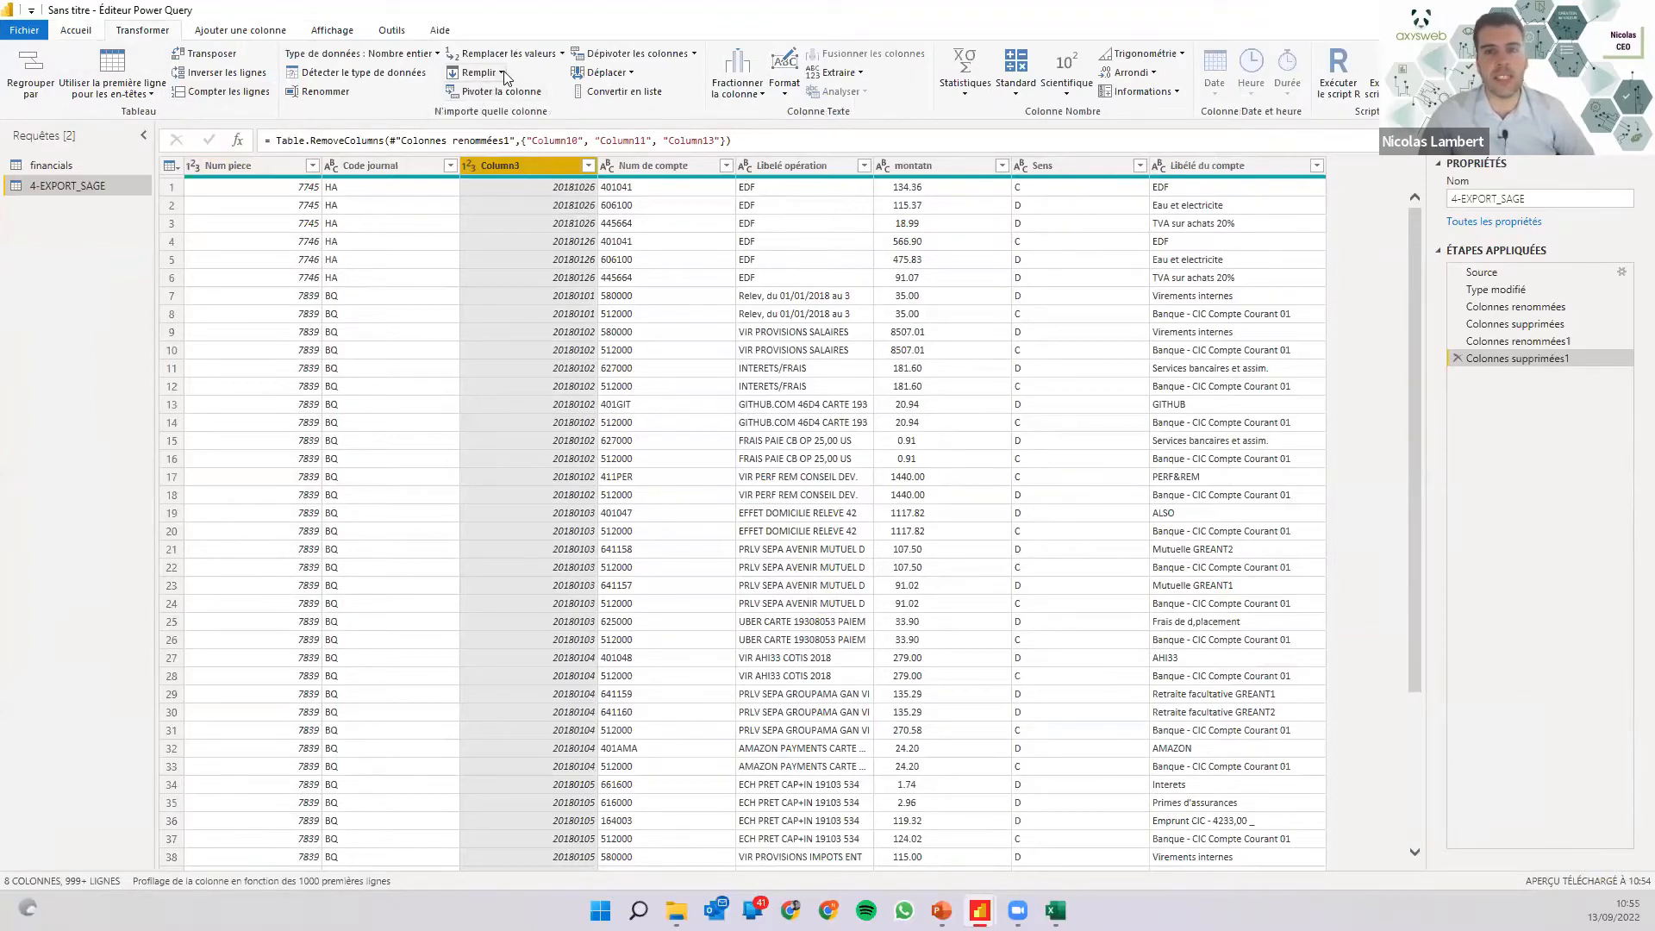
{"action": "left_click", "coordinate": [430, 54]}
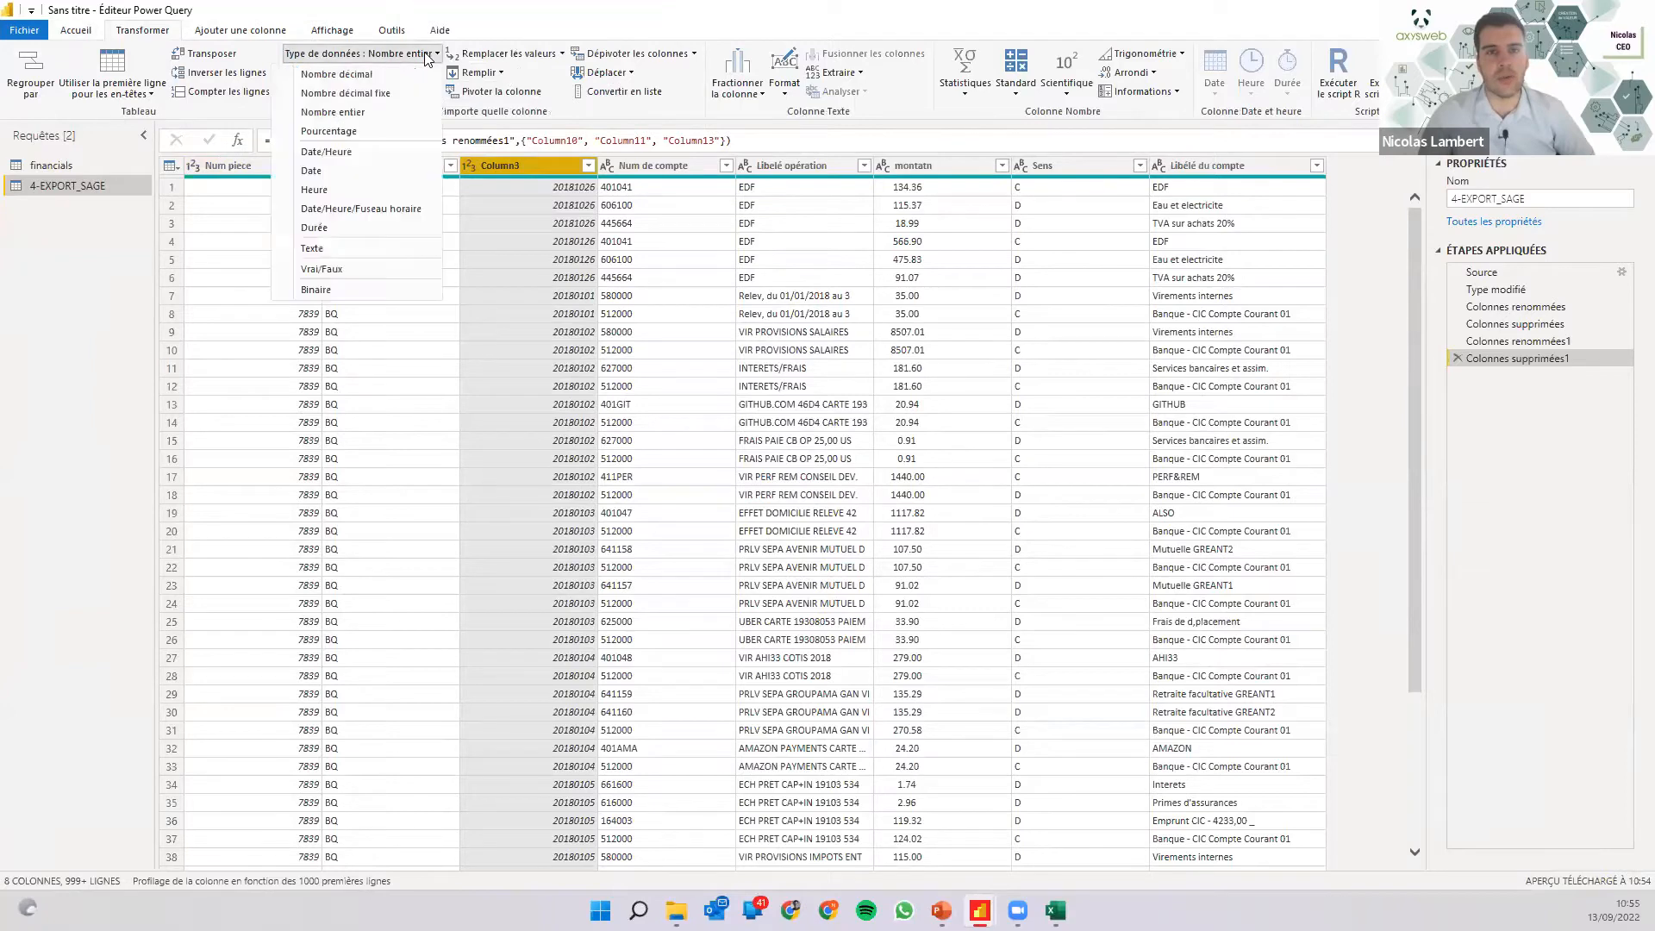
{"action": "left_click", "coordinate": [334, 249]}
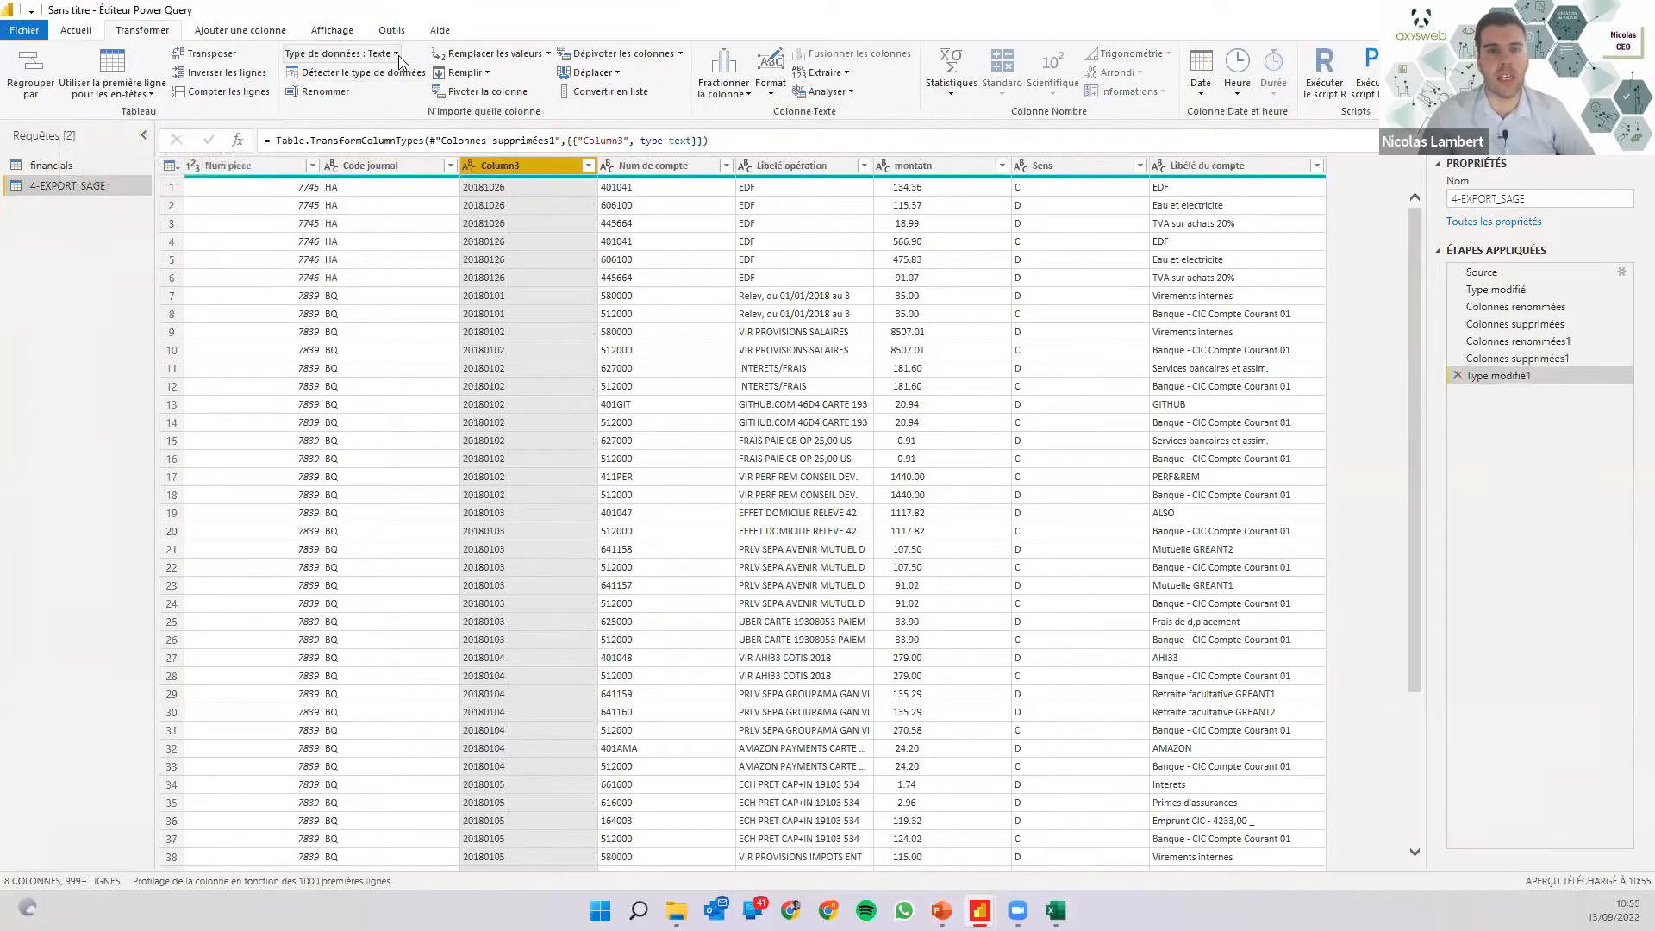
Convert Column3 to the Date data type, adding the conversion as a separate new step.
{"action": "left_click", "coordinate": [340, 53]}
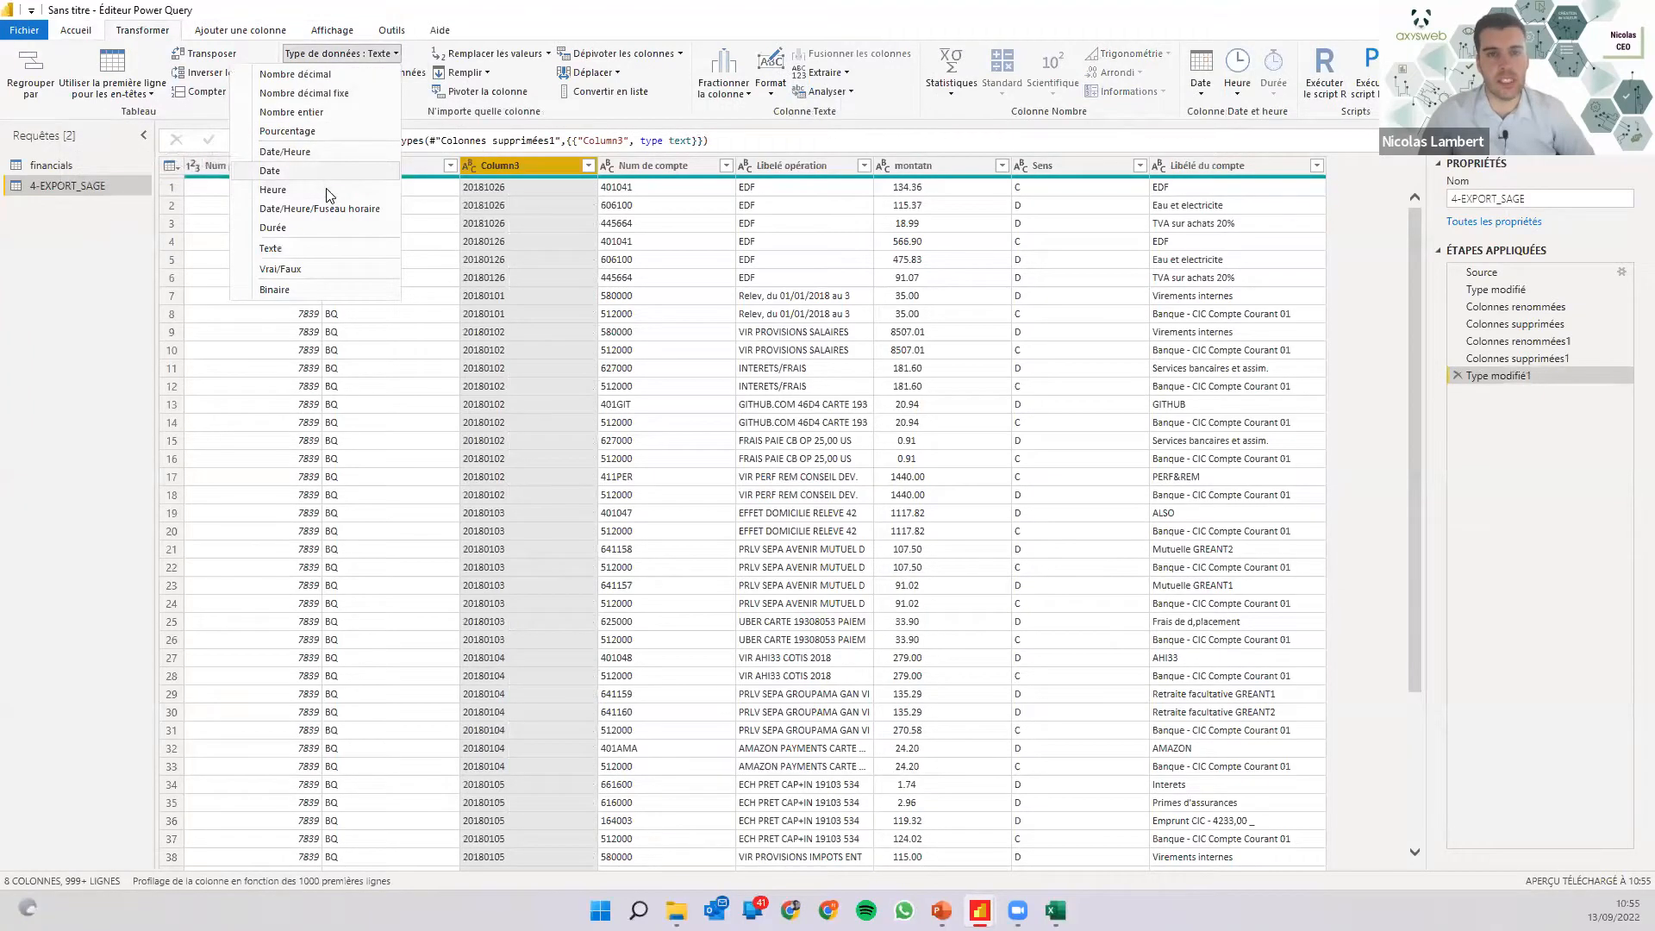
{"action": "left_click", "coordinate": [325, 176]}
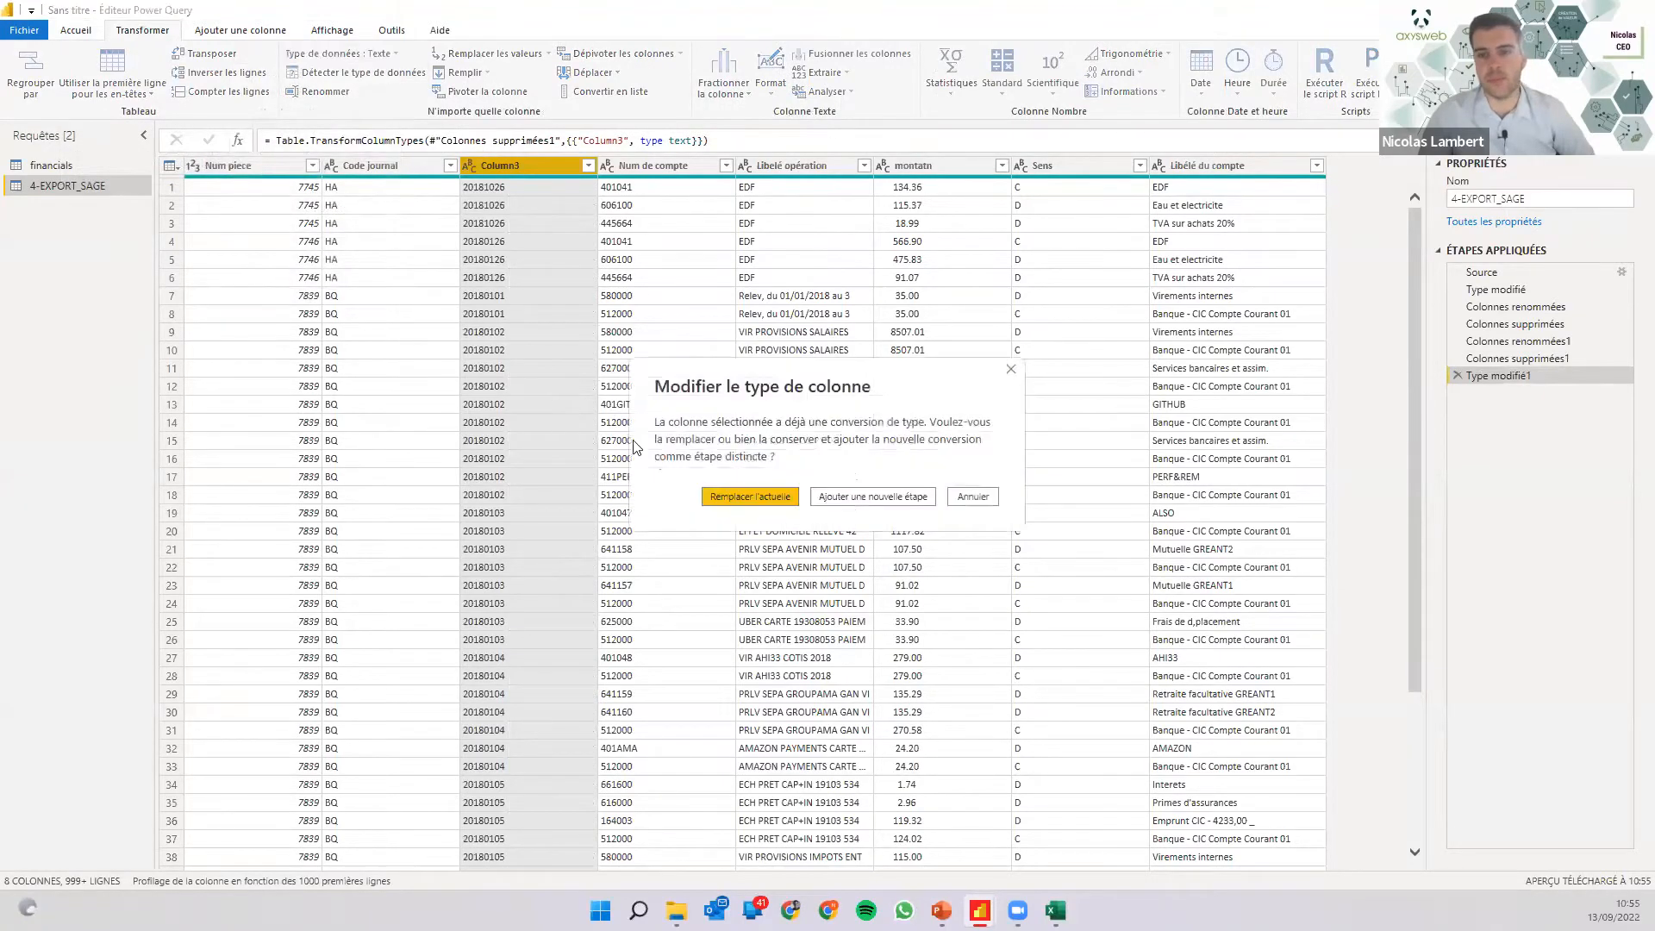
{"action": "left_click", "coordinate": [863, 499]}
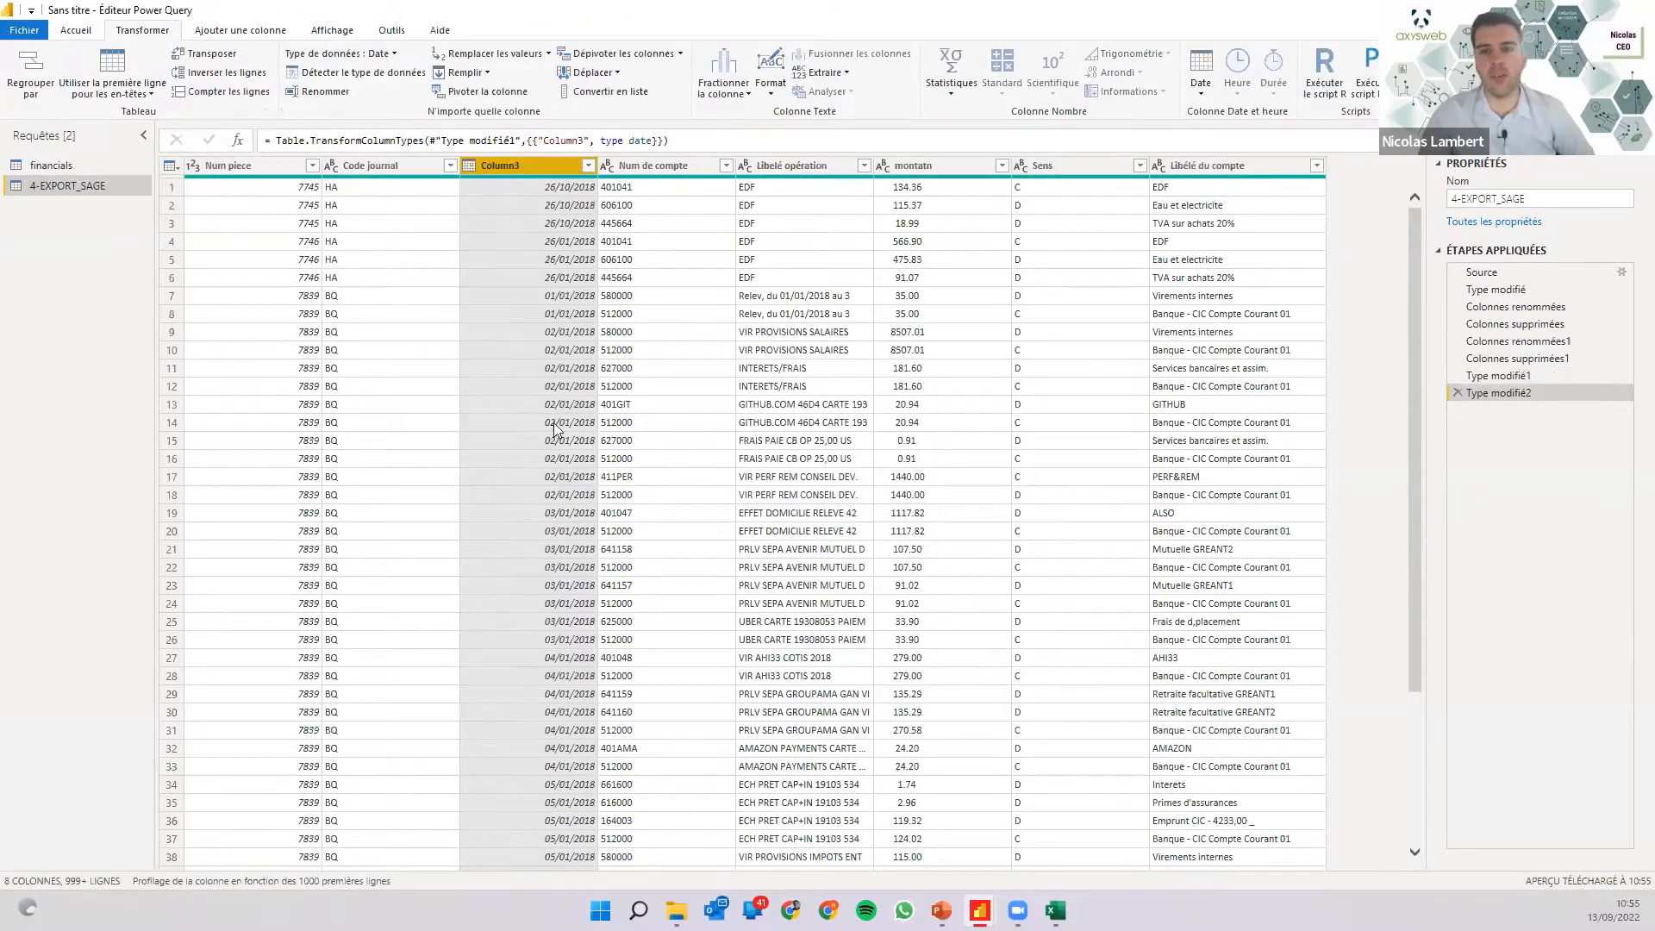
Move the "Libélé du compte" column directly after the "Num de compte" column.
{"action": "left_click", "coordinate": [1245, 162]}
{"action": "left_click_drag", "start_coordinate": [1011, 168], "coordinate": [768, 168]}
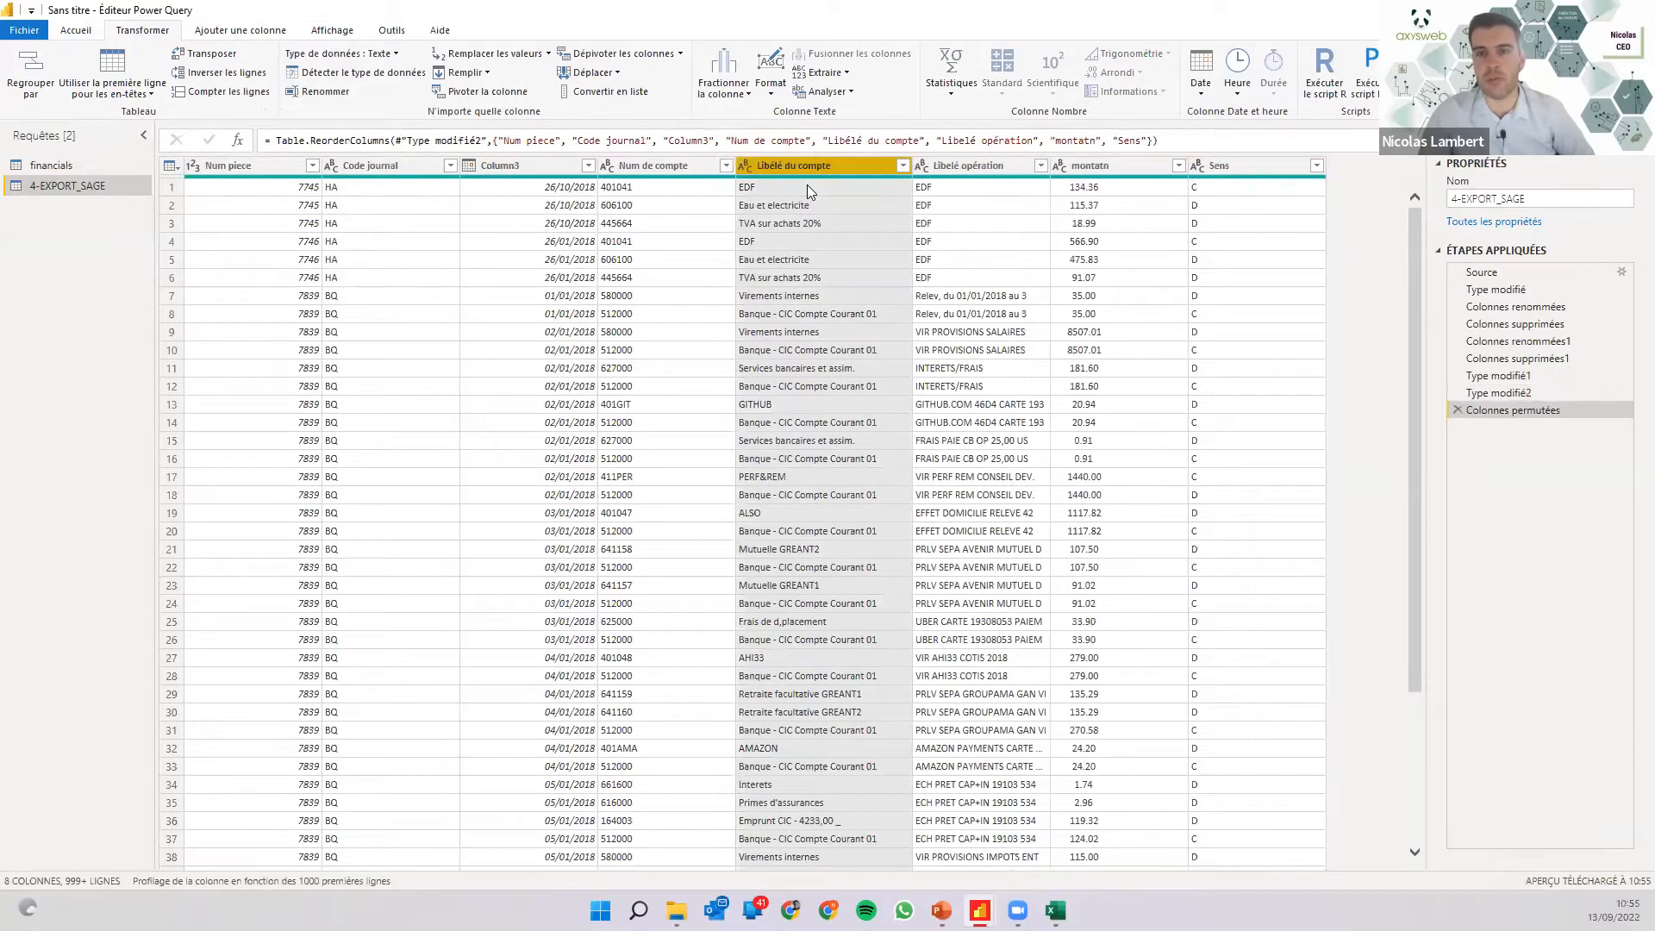
Correct the name of the misspelled amount column to "montant".
{"action": "left_click", "coordinate": [1114, 169]}
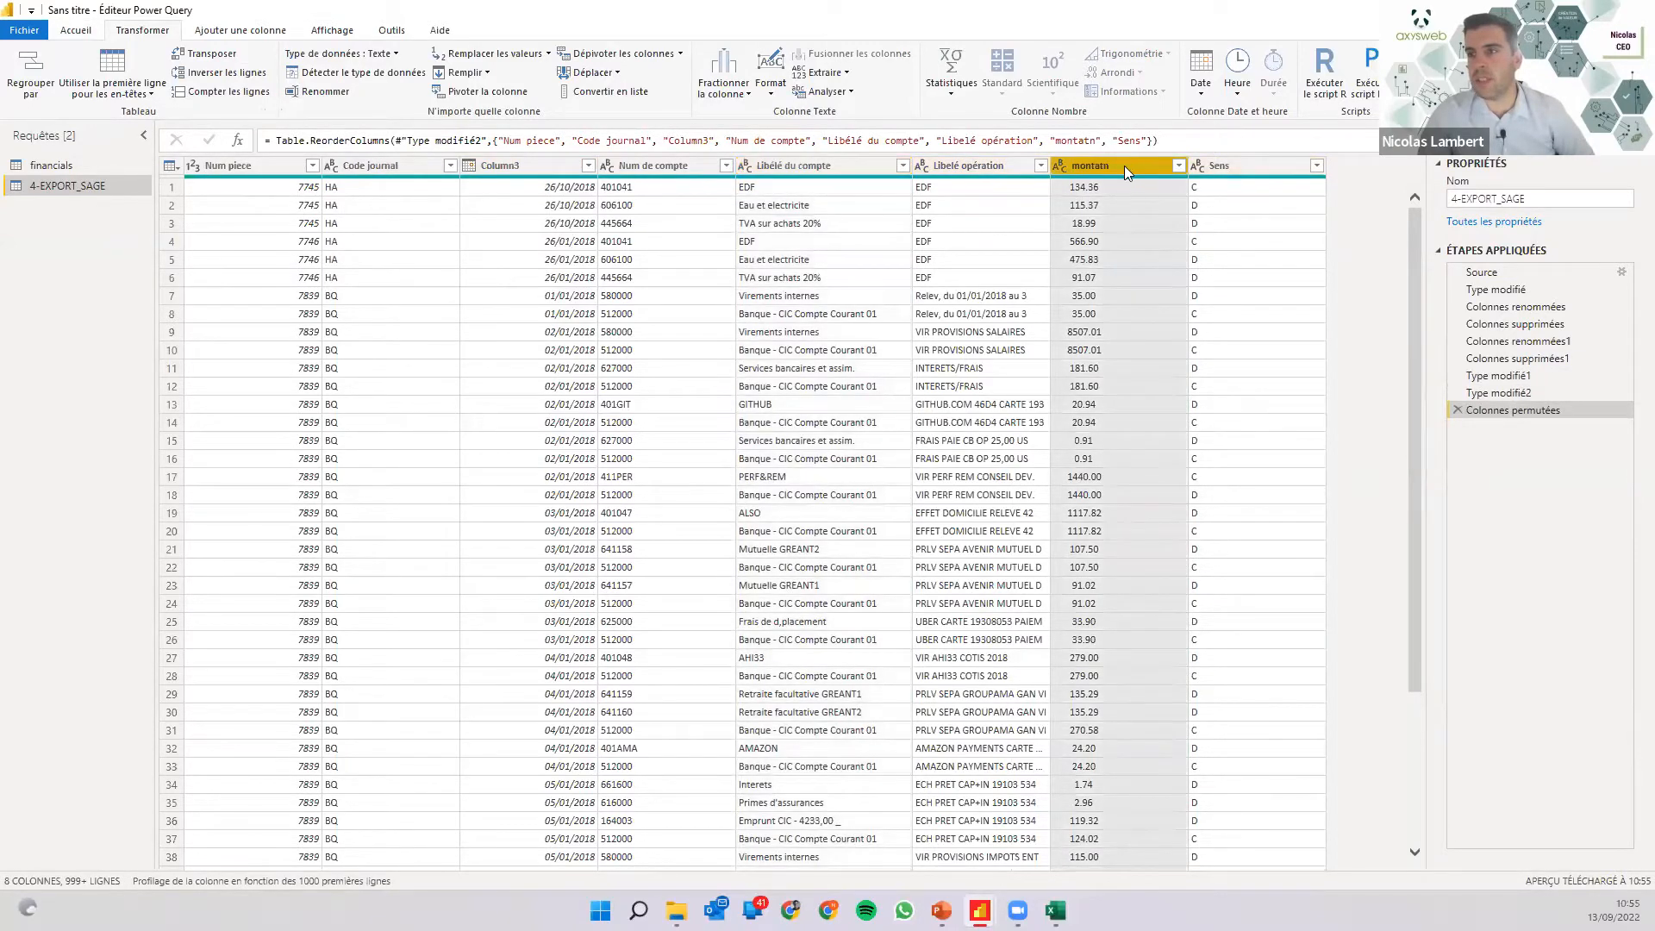
{"action": "double_click", "coordinate": [1134, 167]}
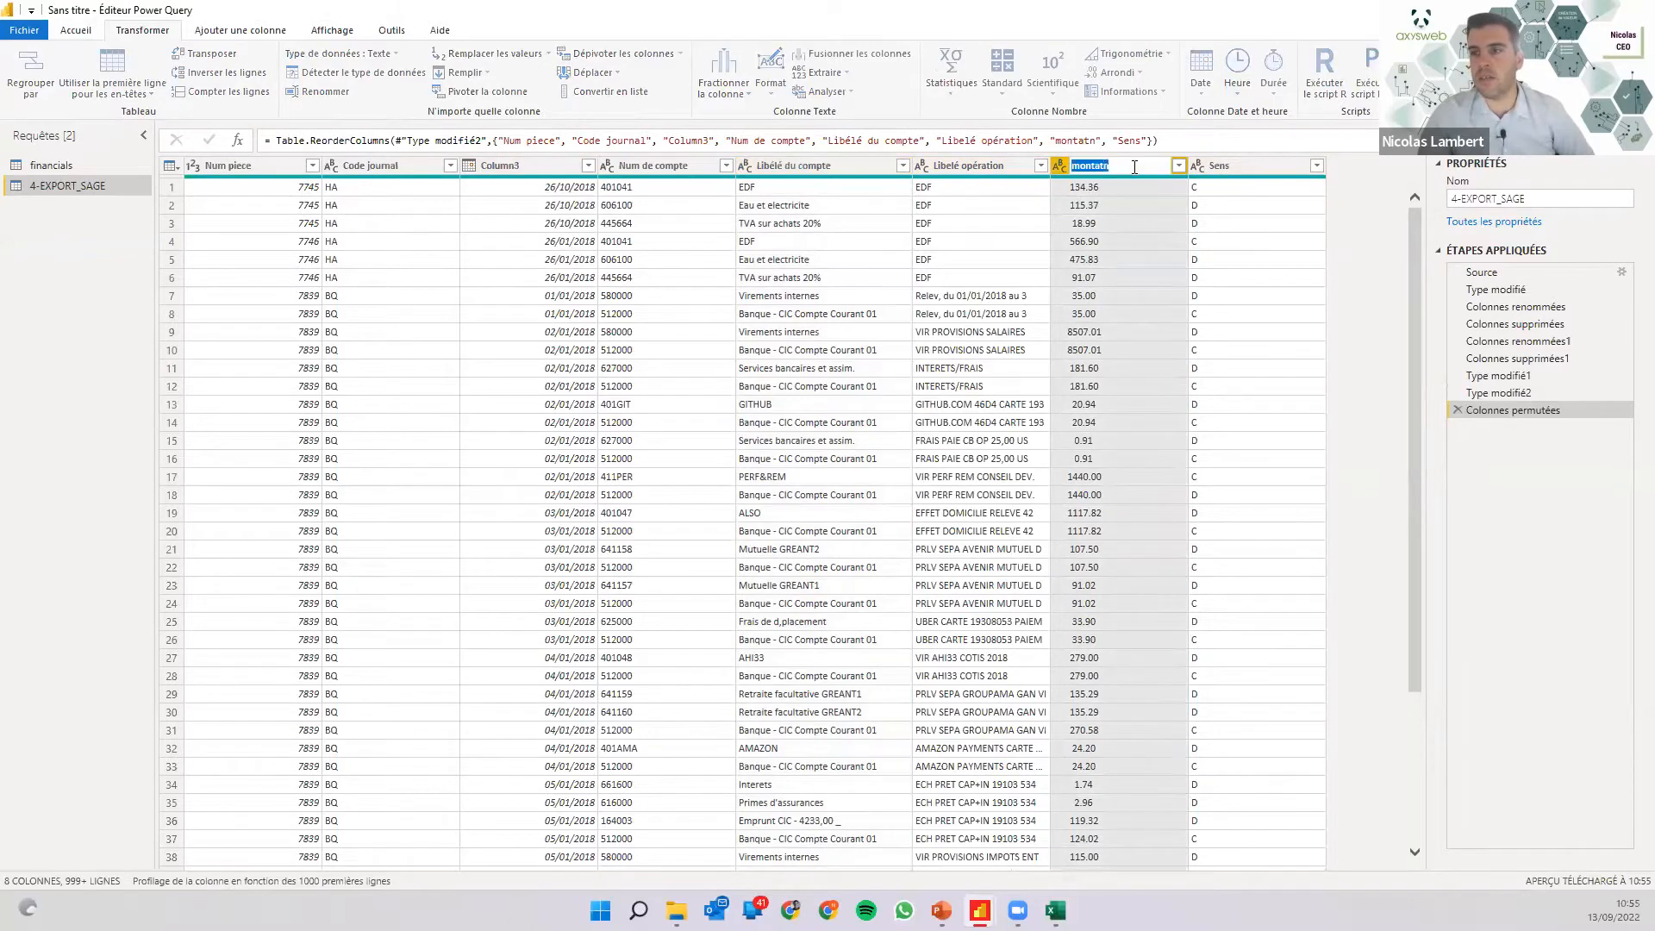
{"action": "key", "text": "End"}
{"action": "key", "text": "BackSpace"}
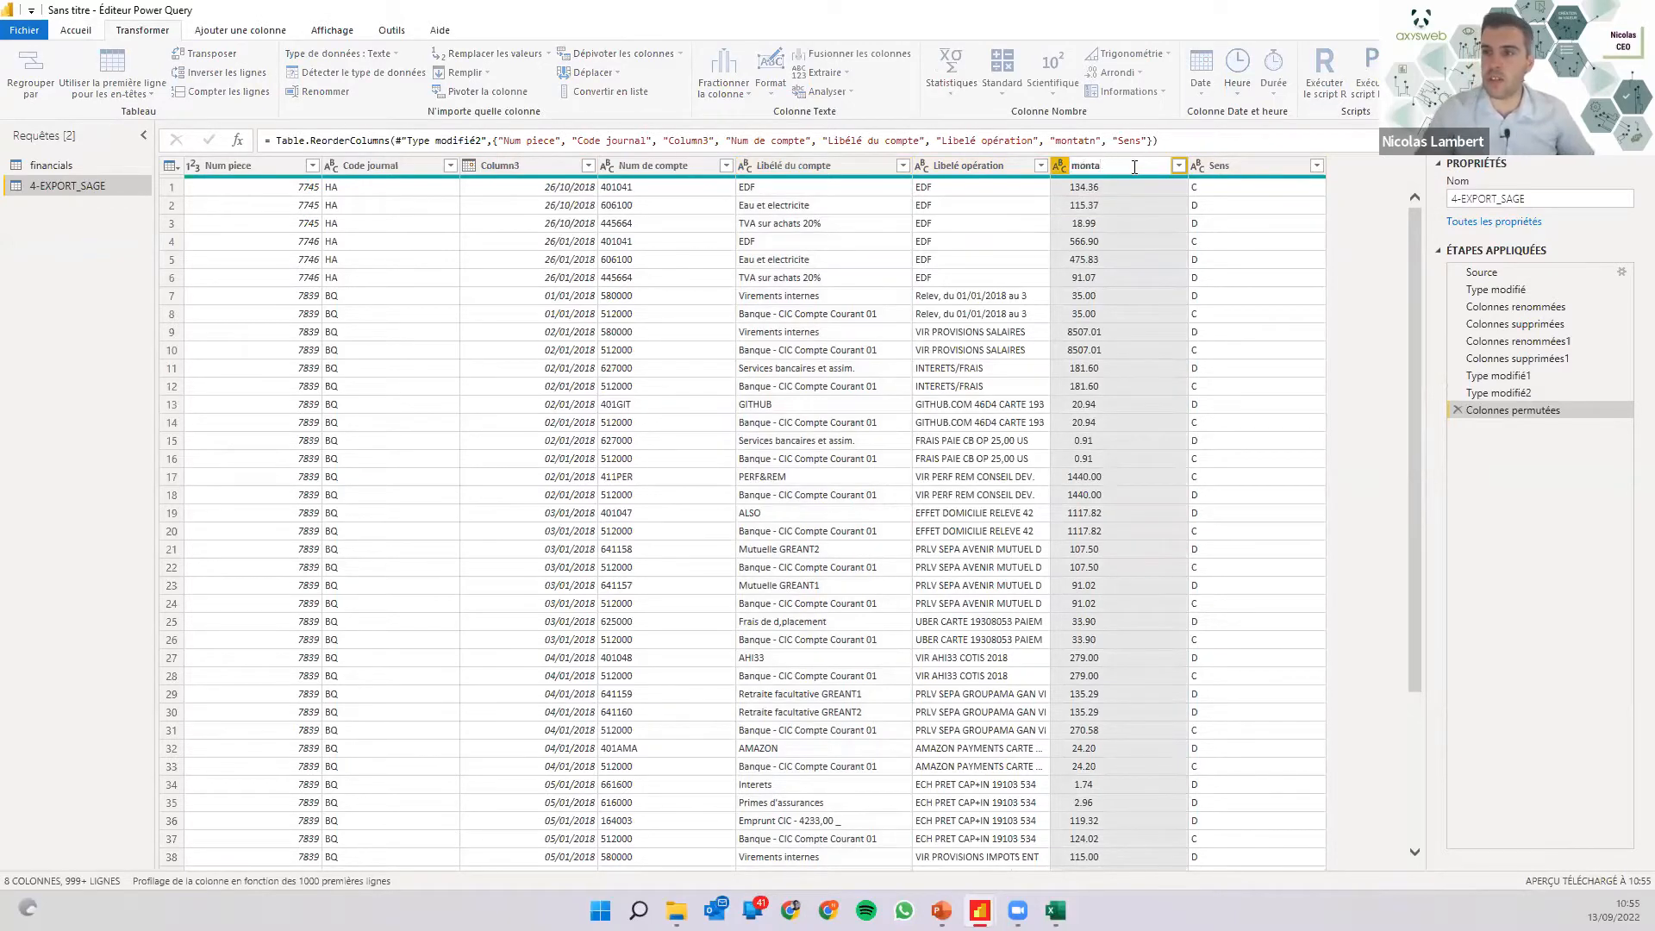
{"action": "type", "text": "nt"}
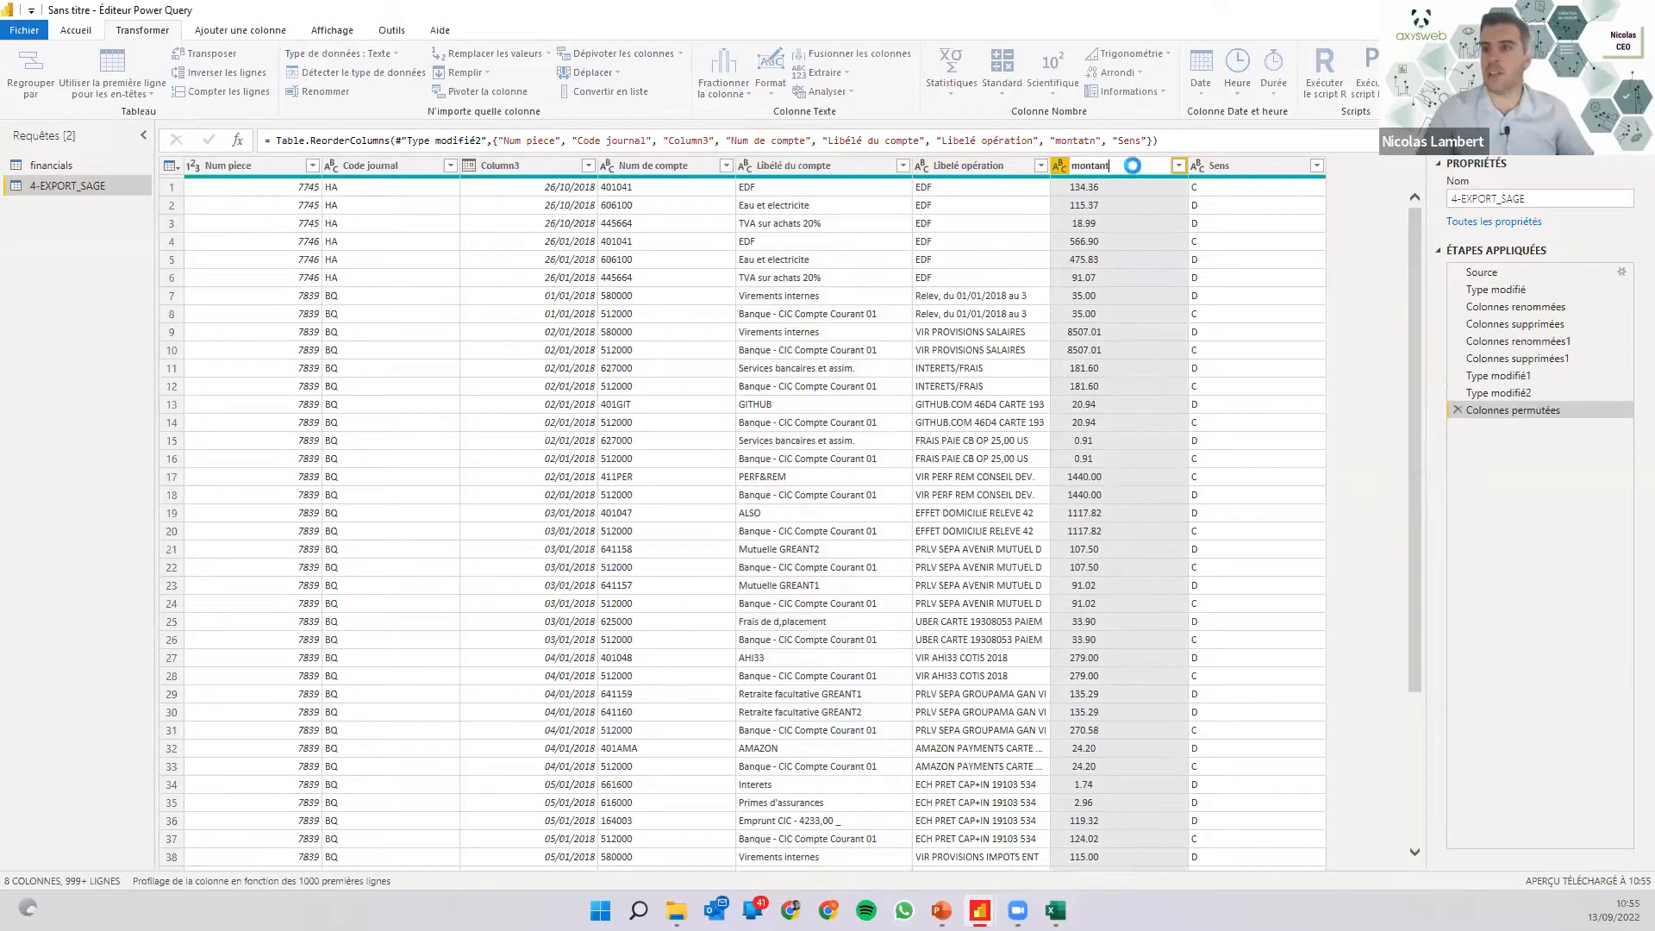
{"action": "key", "text": "Return"}
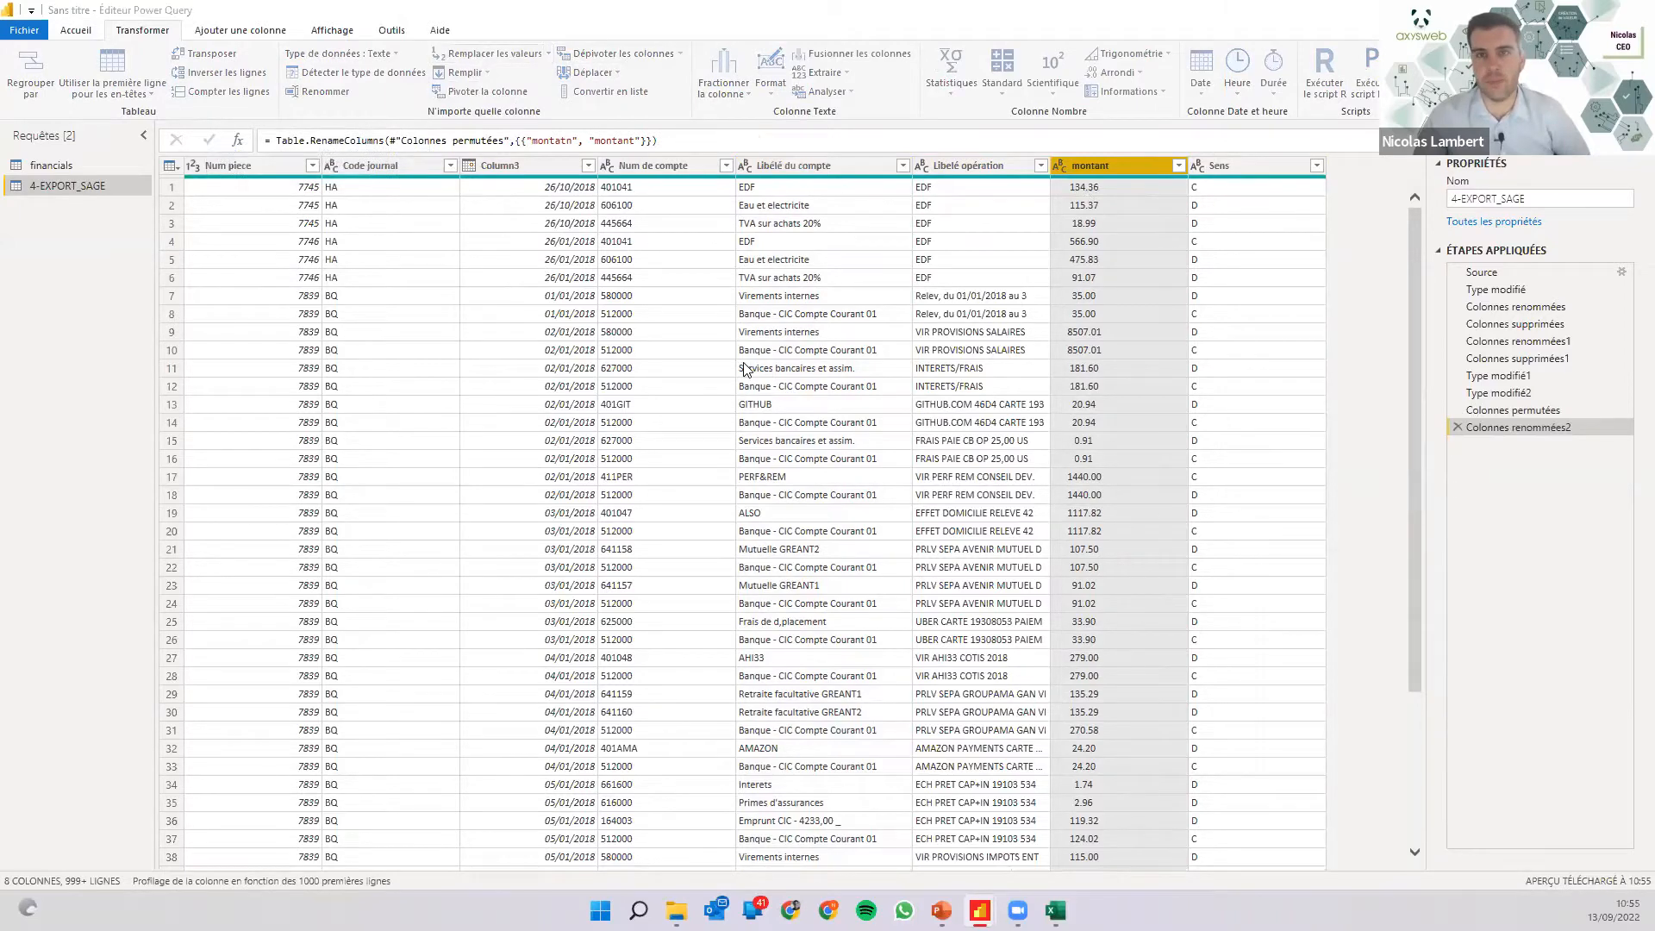
Replace every period with a comma in the montant column of the 4-EXPORT_SAGE query.
{"action": "type", "text": "."}
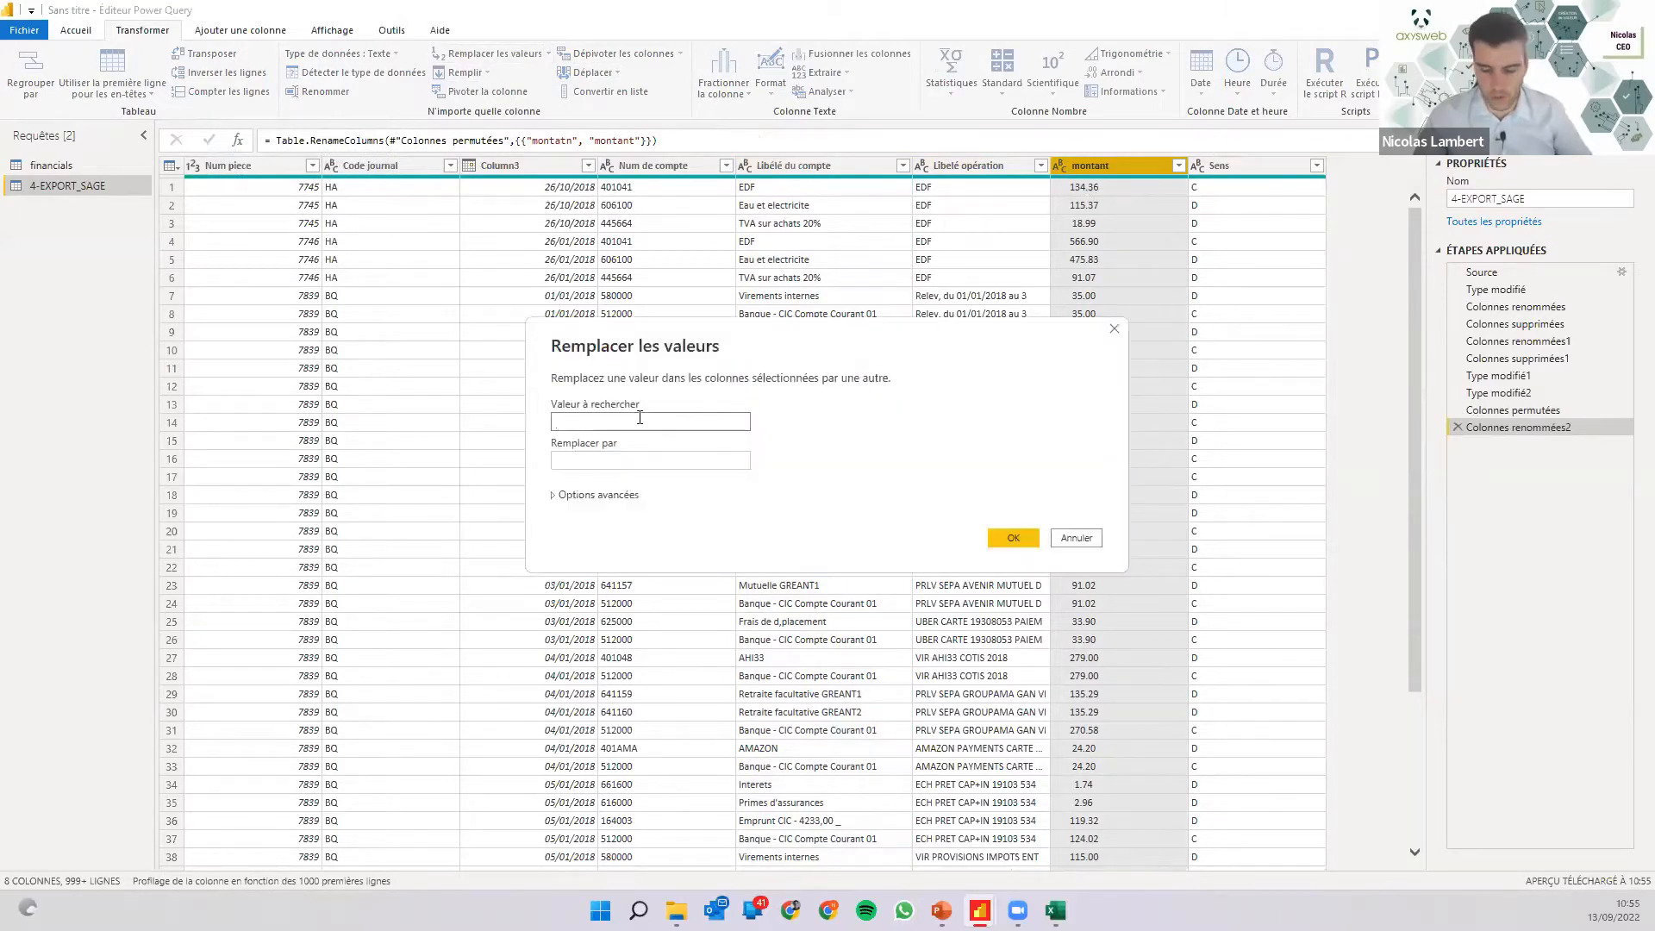
{"action": "left_click", "coordinate": [635, 470]}
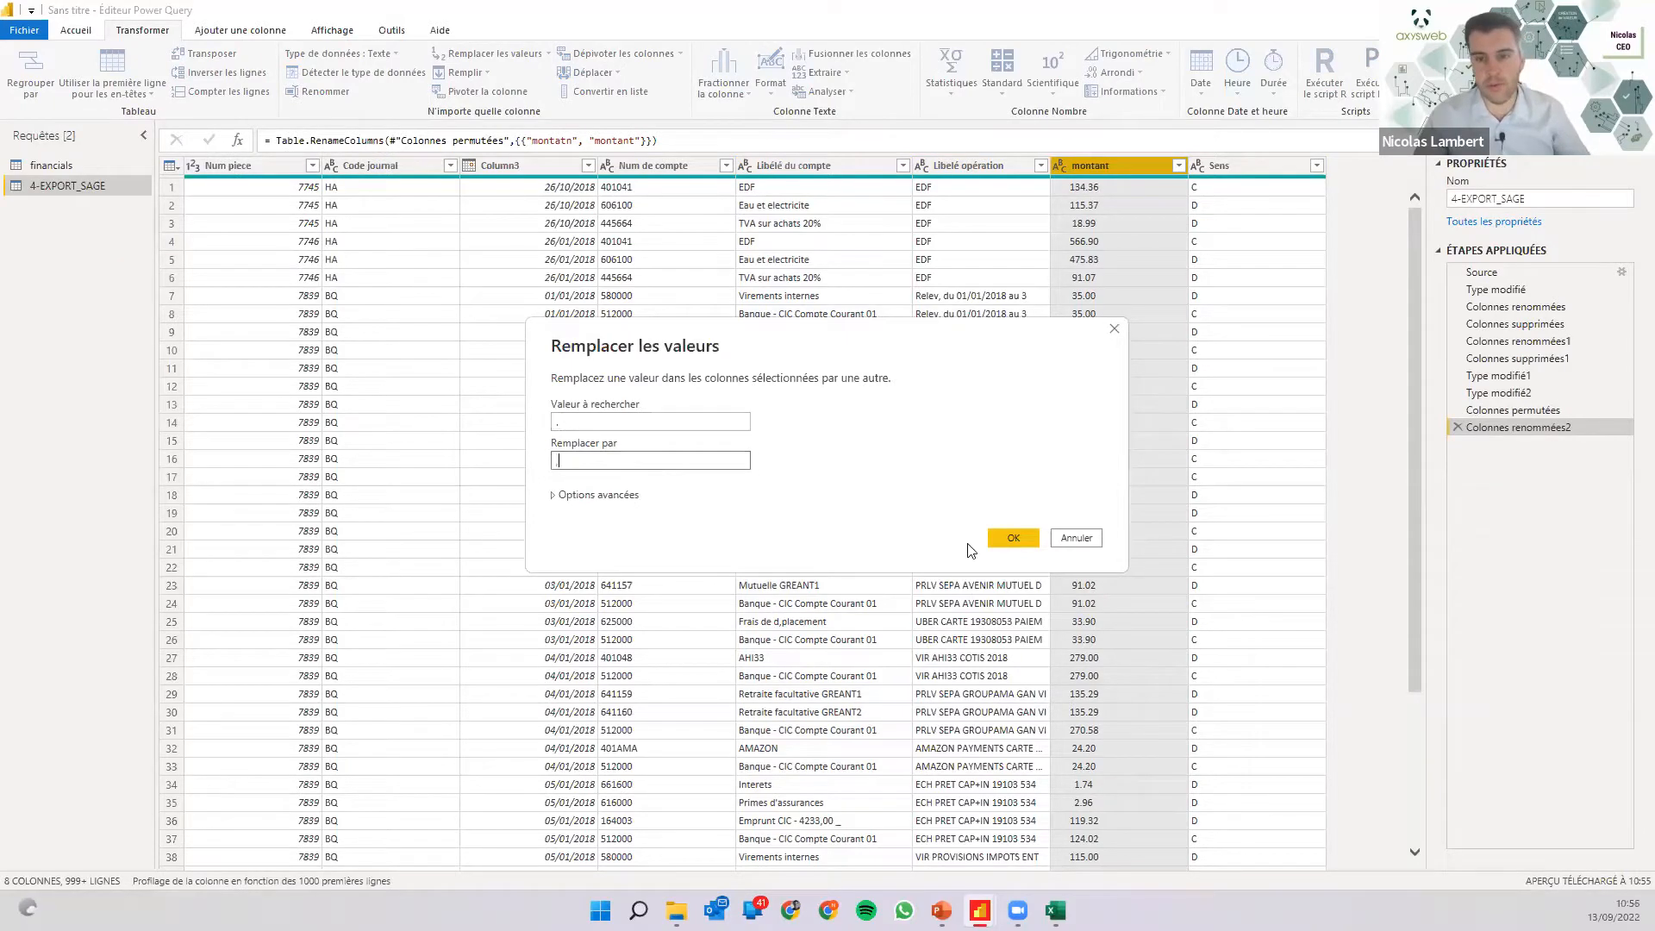
{"action": "left_click", "coordinate": [1010, 538]}
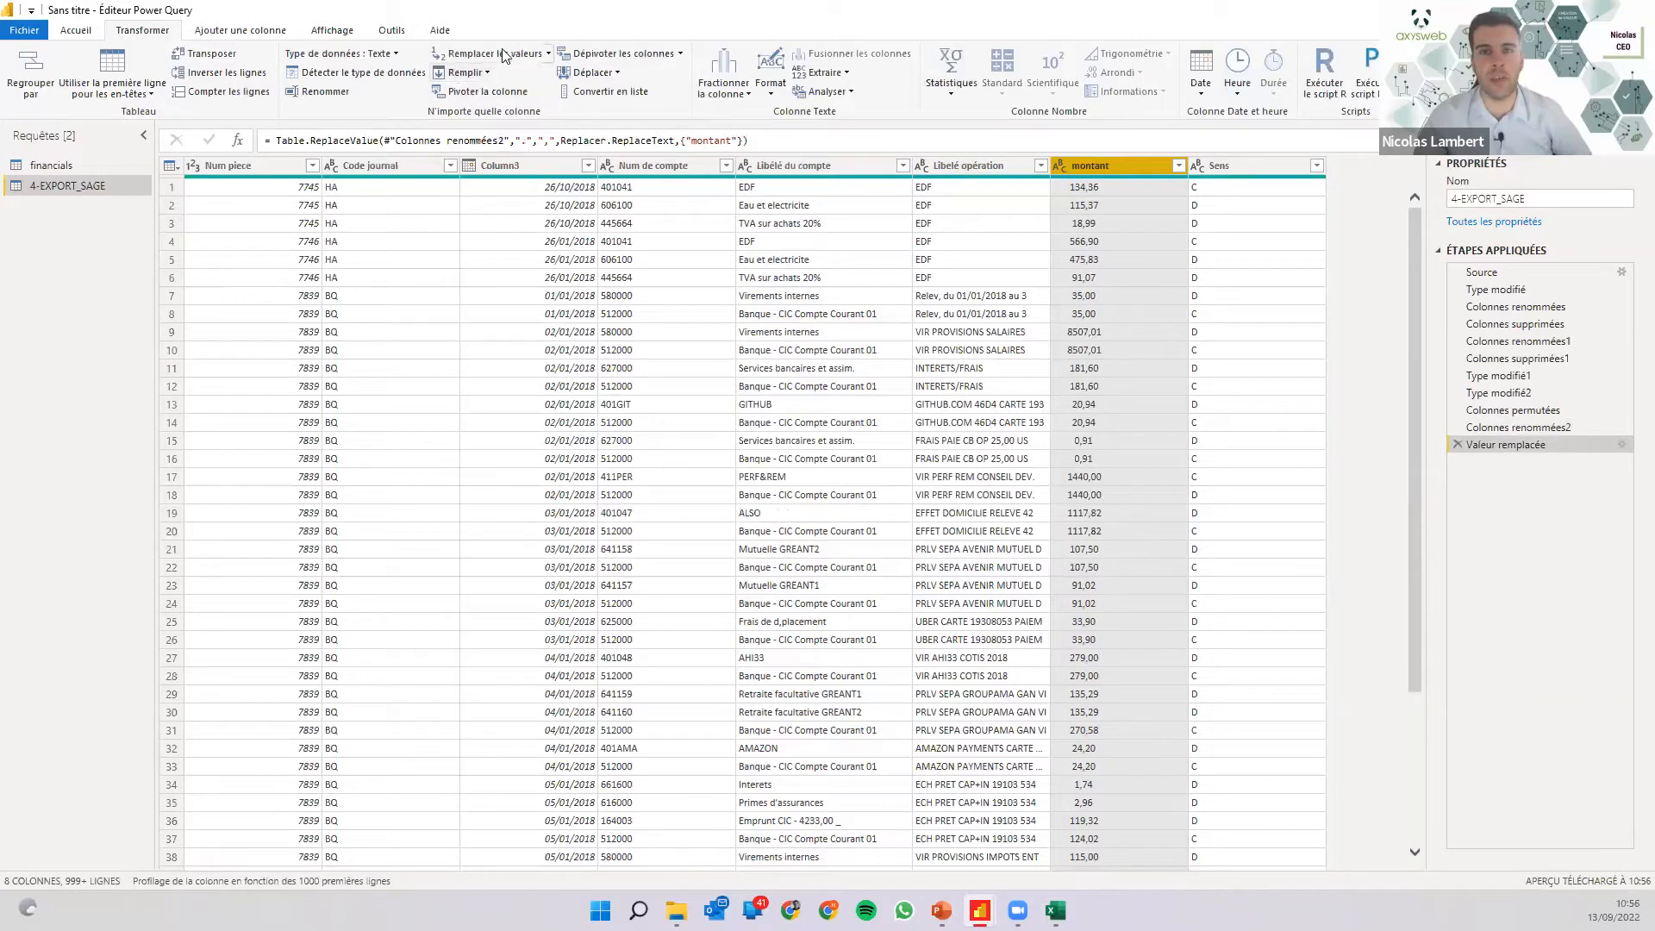
{"action": "left_click", "coordinate": [545, 55]}
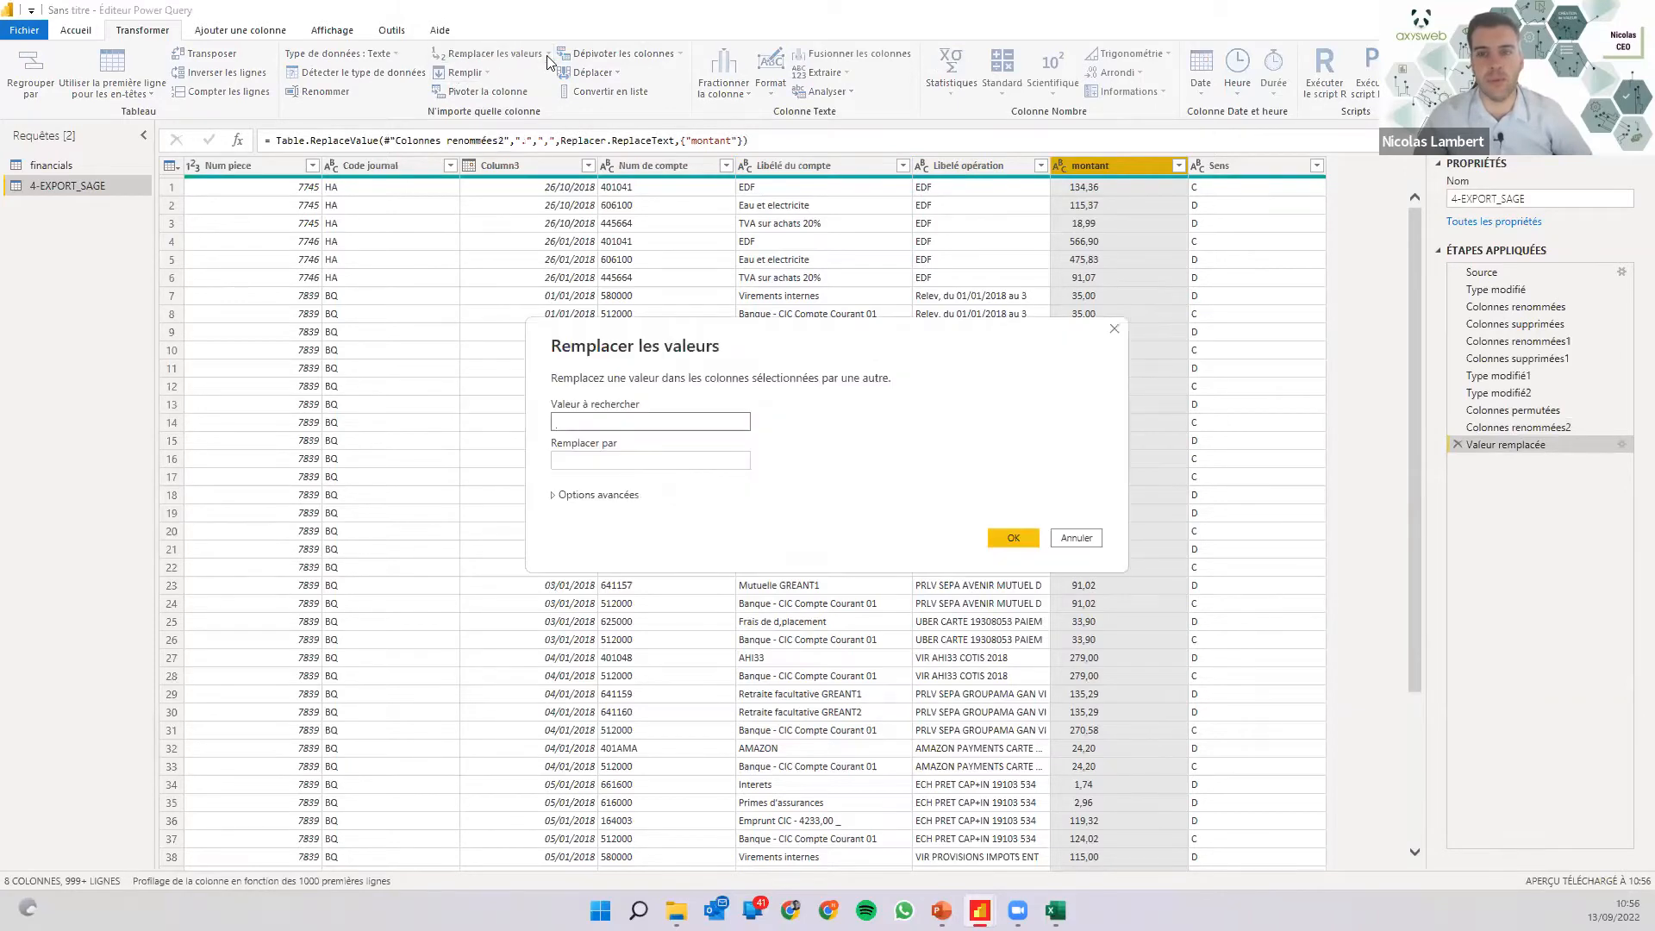
{"action": "key", "text": "Escape"}
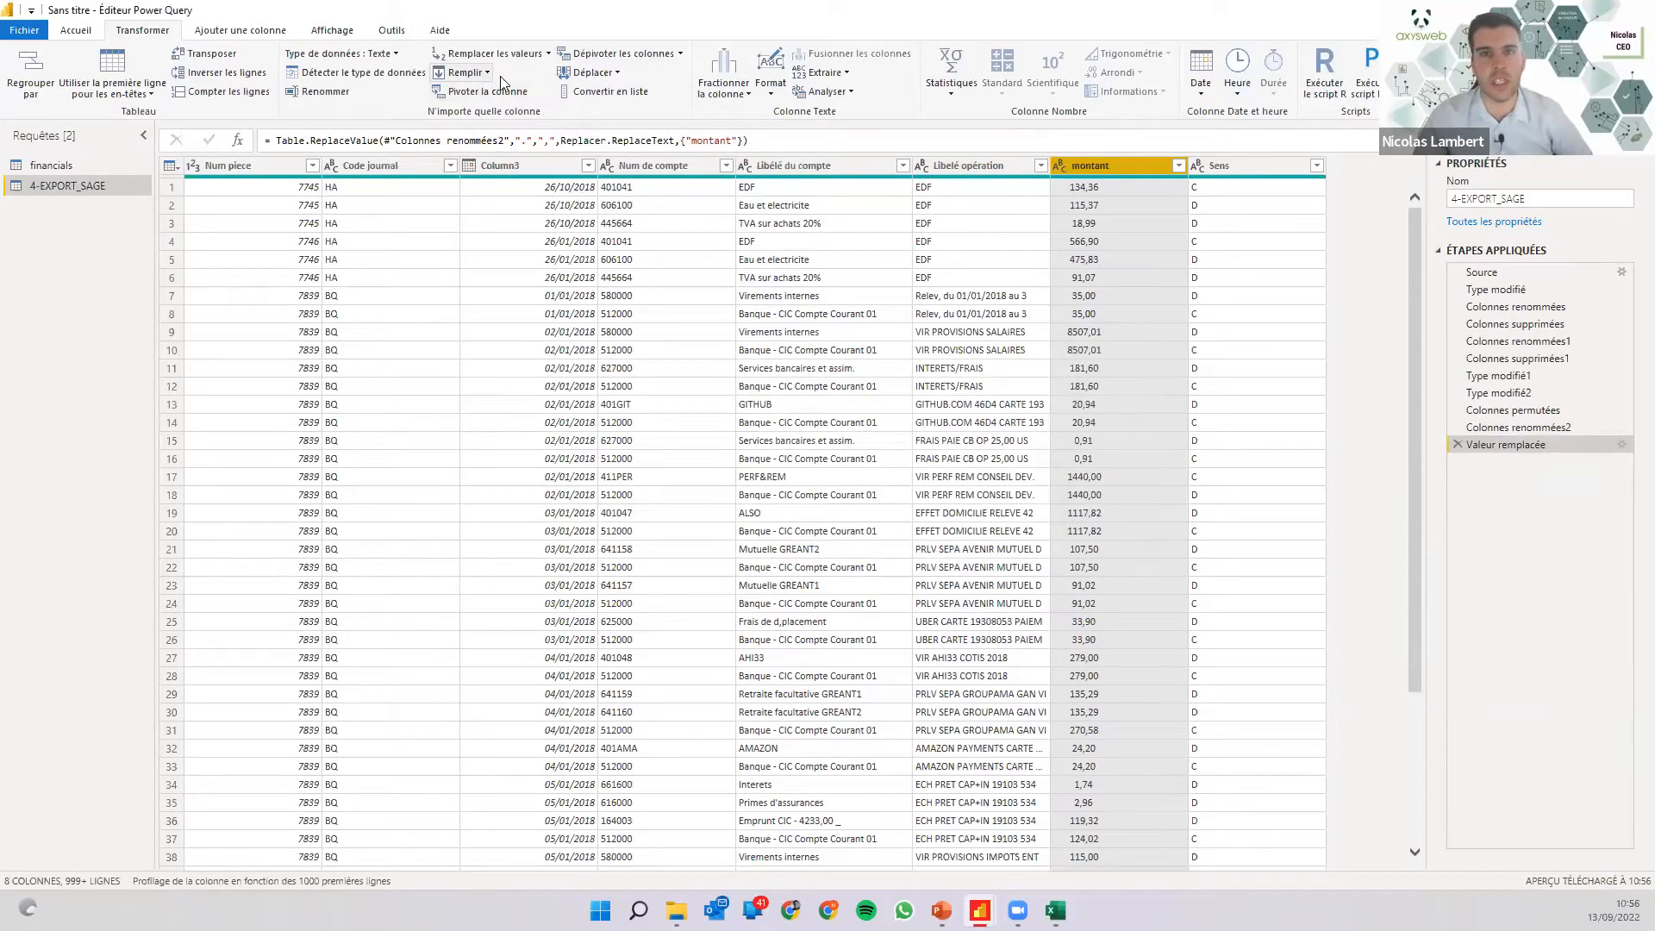
Change the data type of the montant column to Nombre décimal fixe.
{"action": "left_click", "coordinate": [397, 54]}
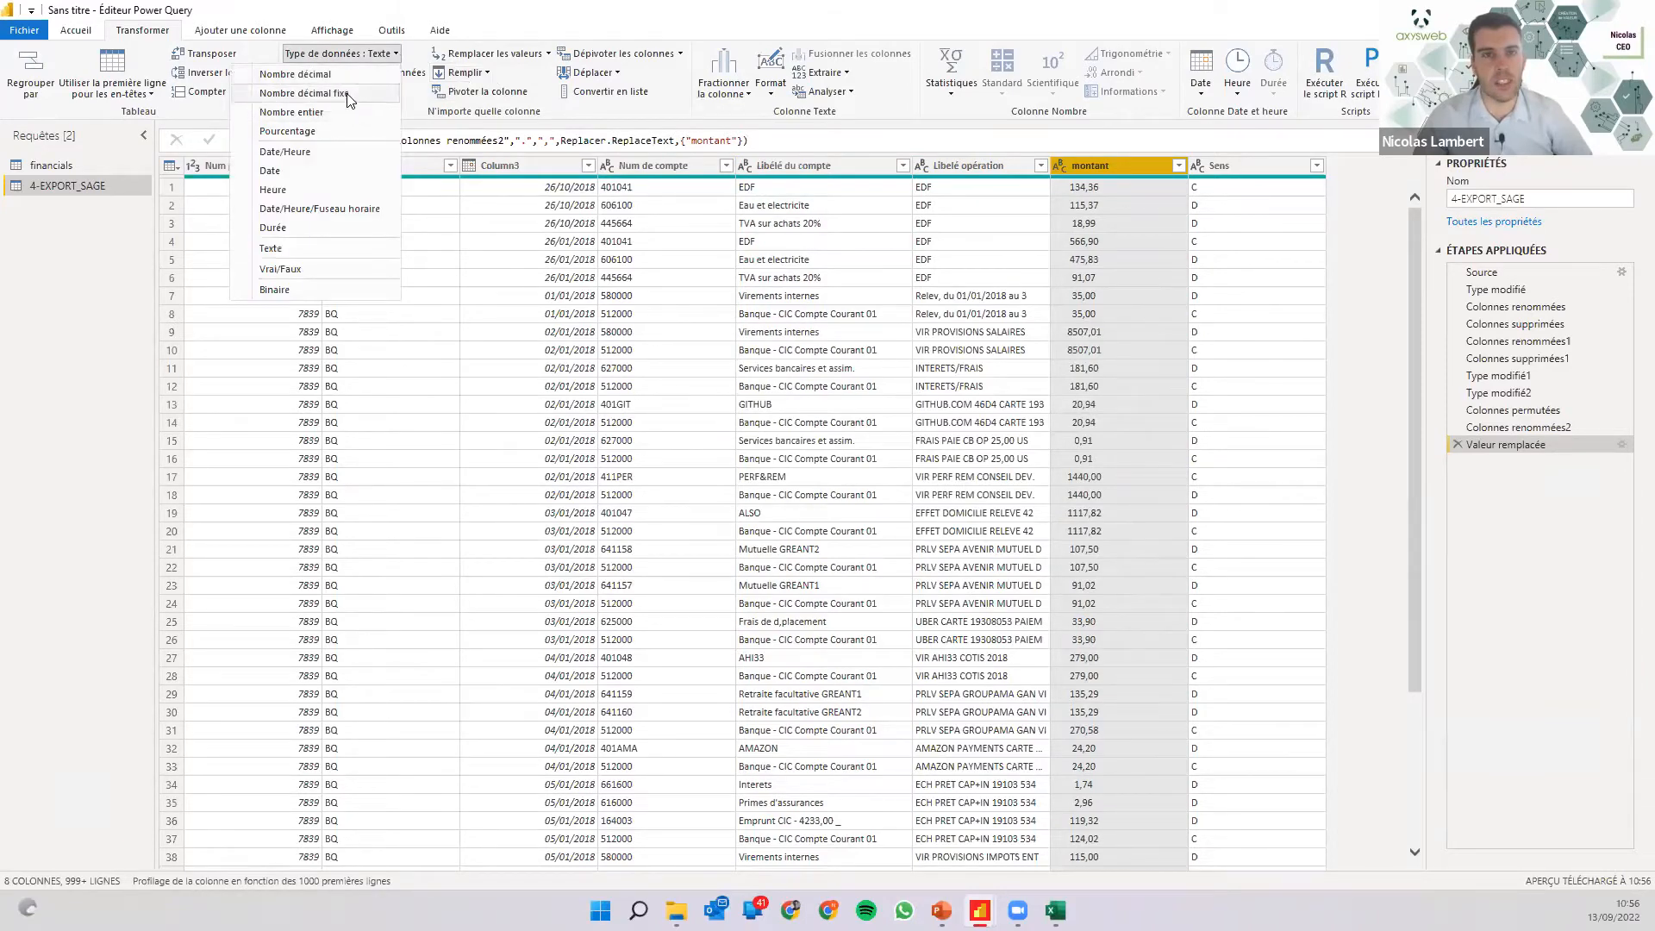
{"action": "left_click", "coordinate": [349, 95]}
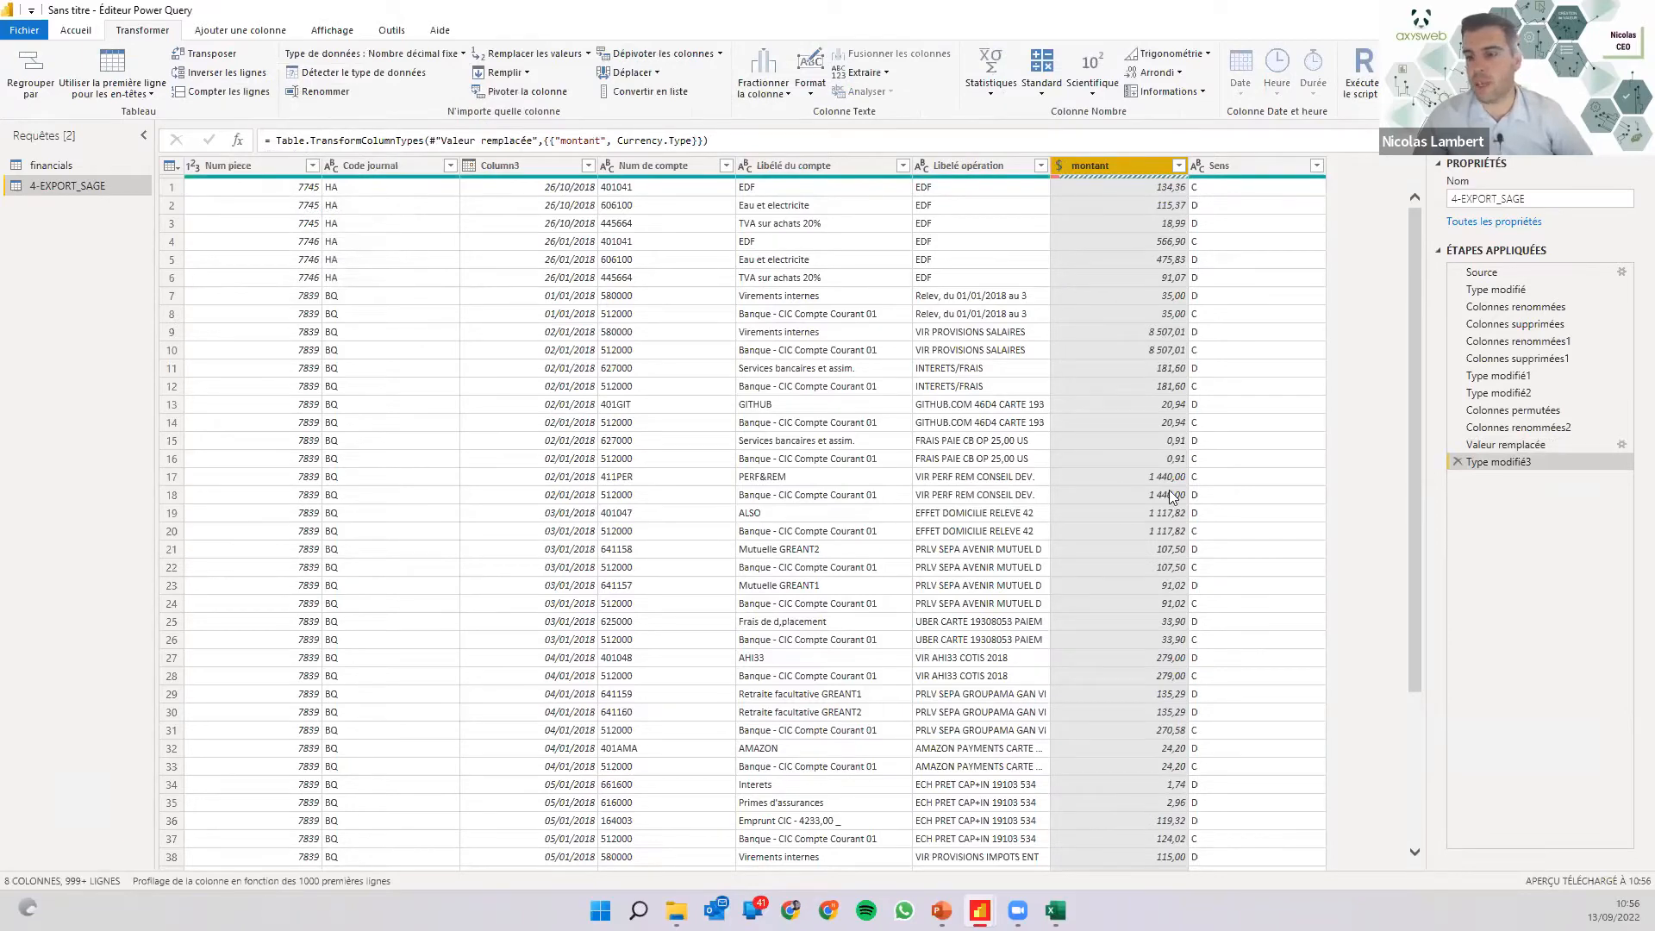
{"action": "left_click", "coordinate": [463, 55]}
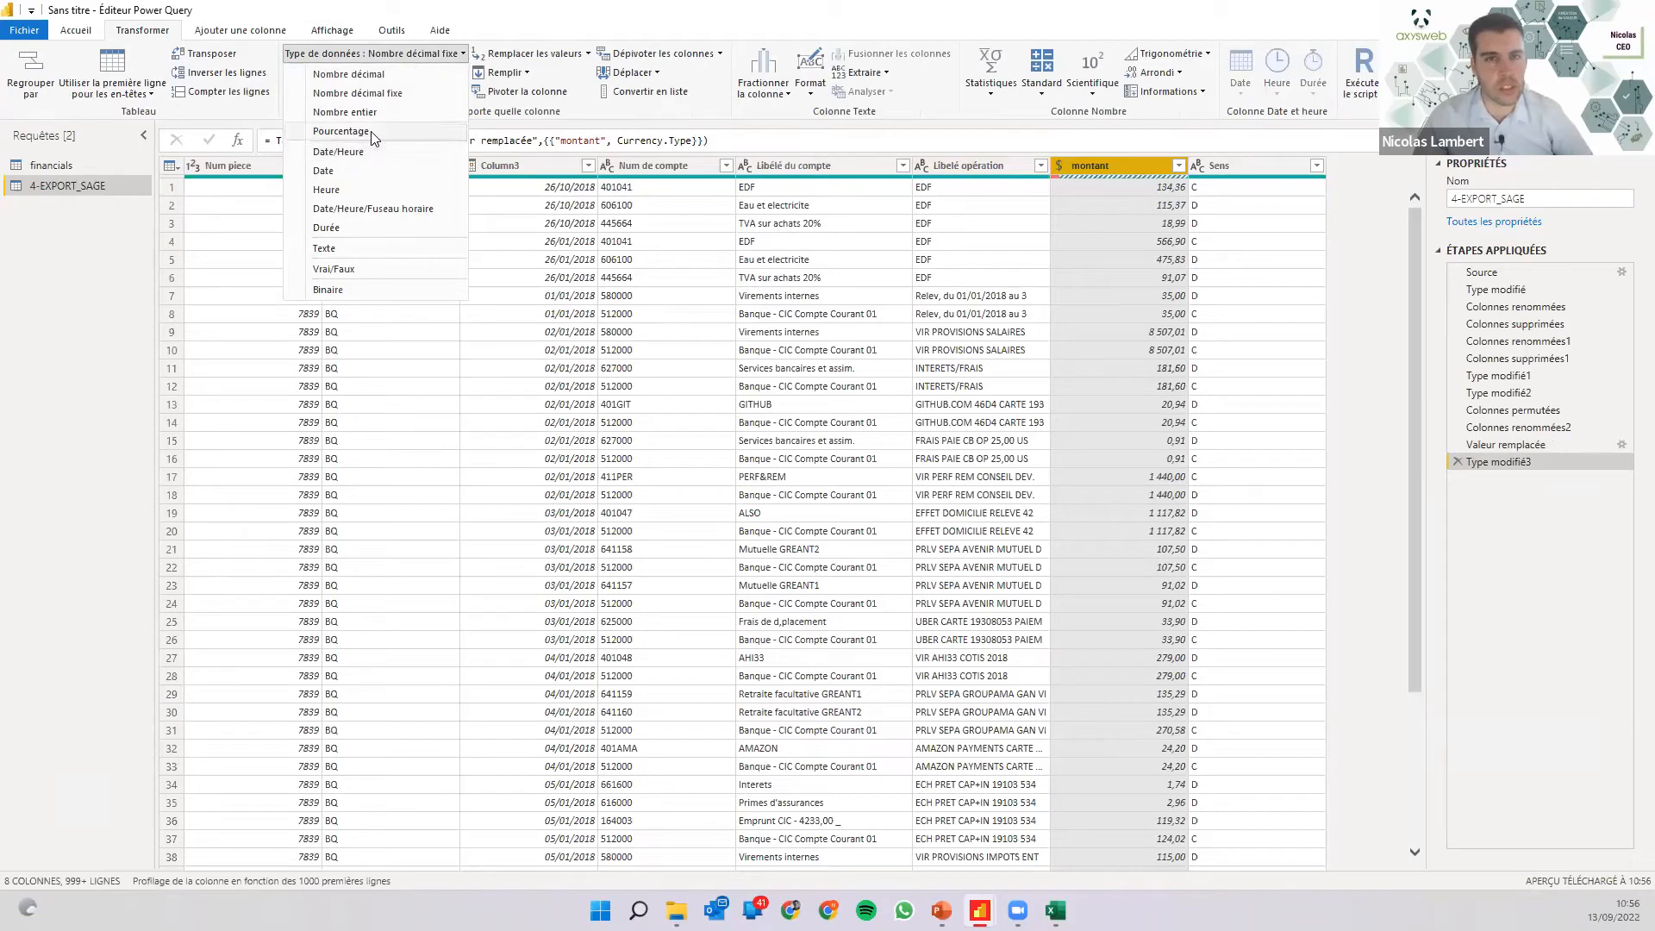
{"action": "left_click", "coordinate": [497, 12]}
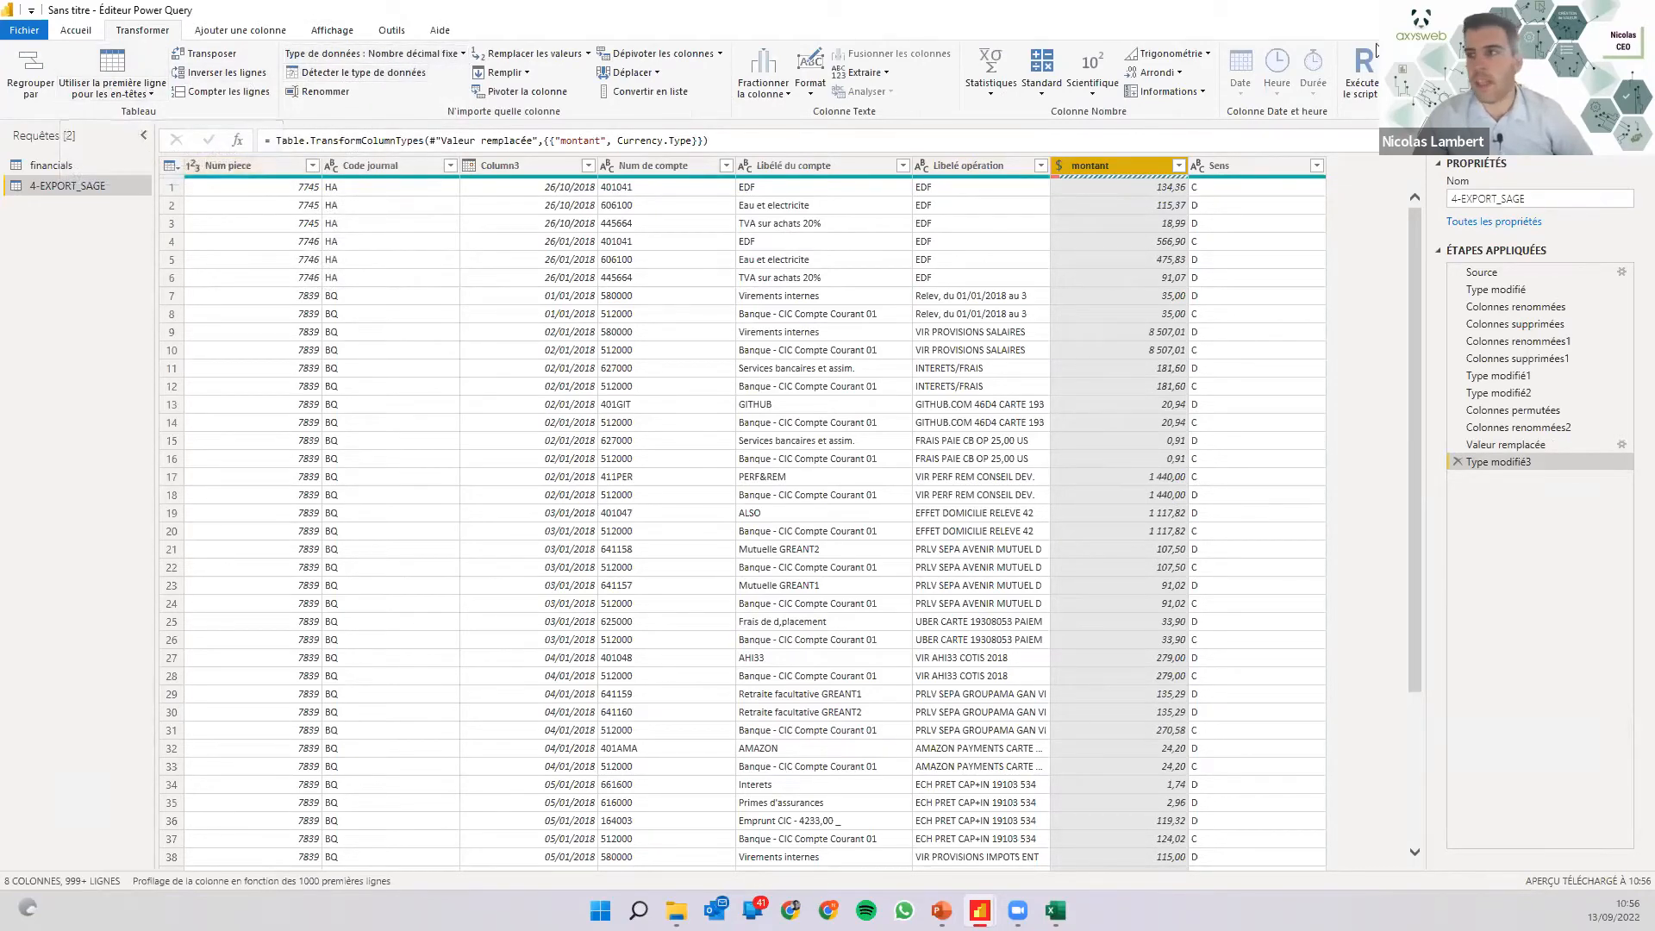
Close the Power Query editor and apply the pending query changes to the data model.
{"action": "left_click", "coordinate": [1635, 11]}
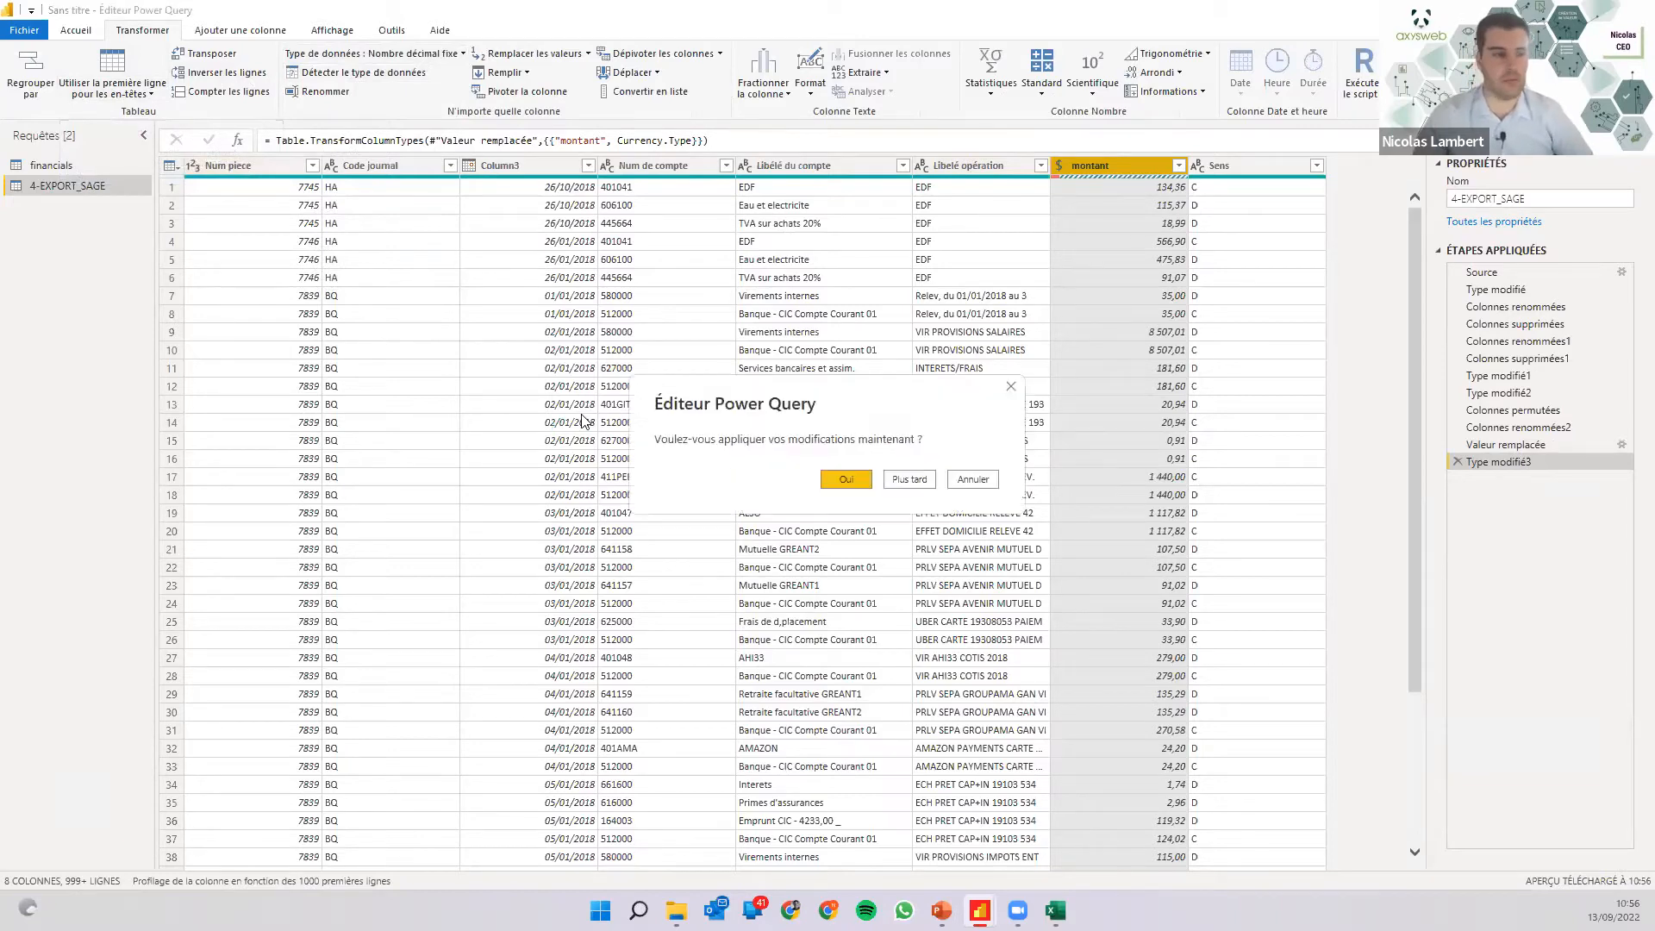
{"action": "left_click", "coordinate": [834, 479]}
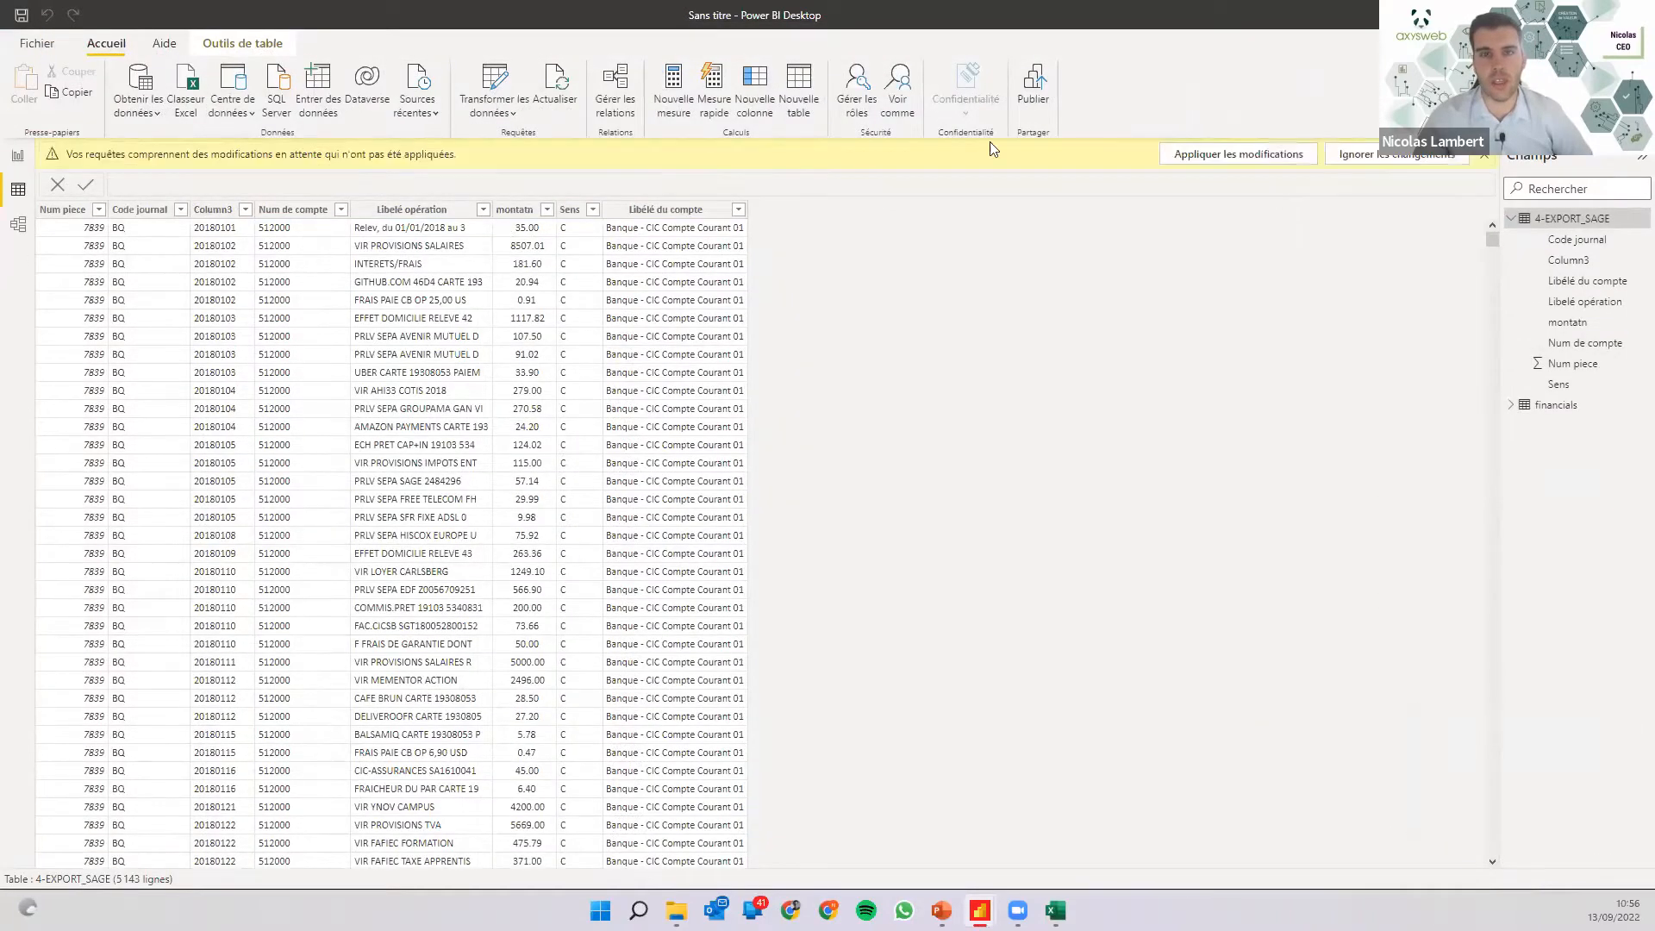
{"action": "left_click", "coordinate": [1214, 160]}
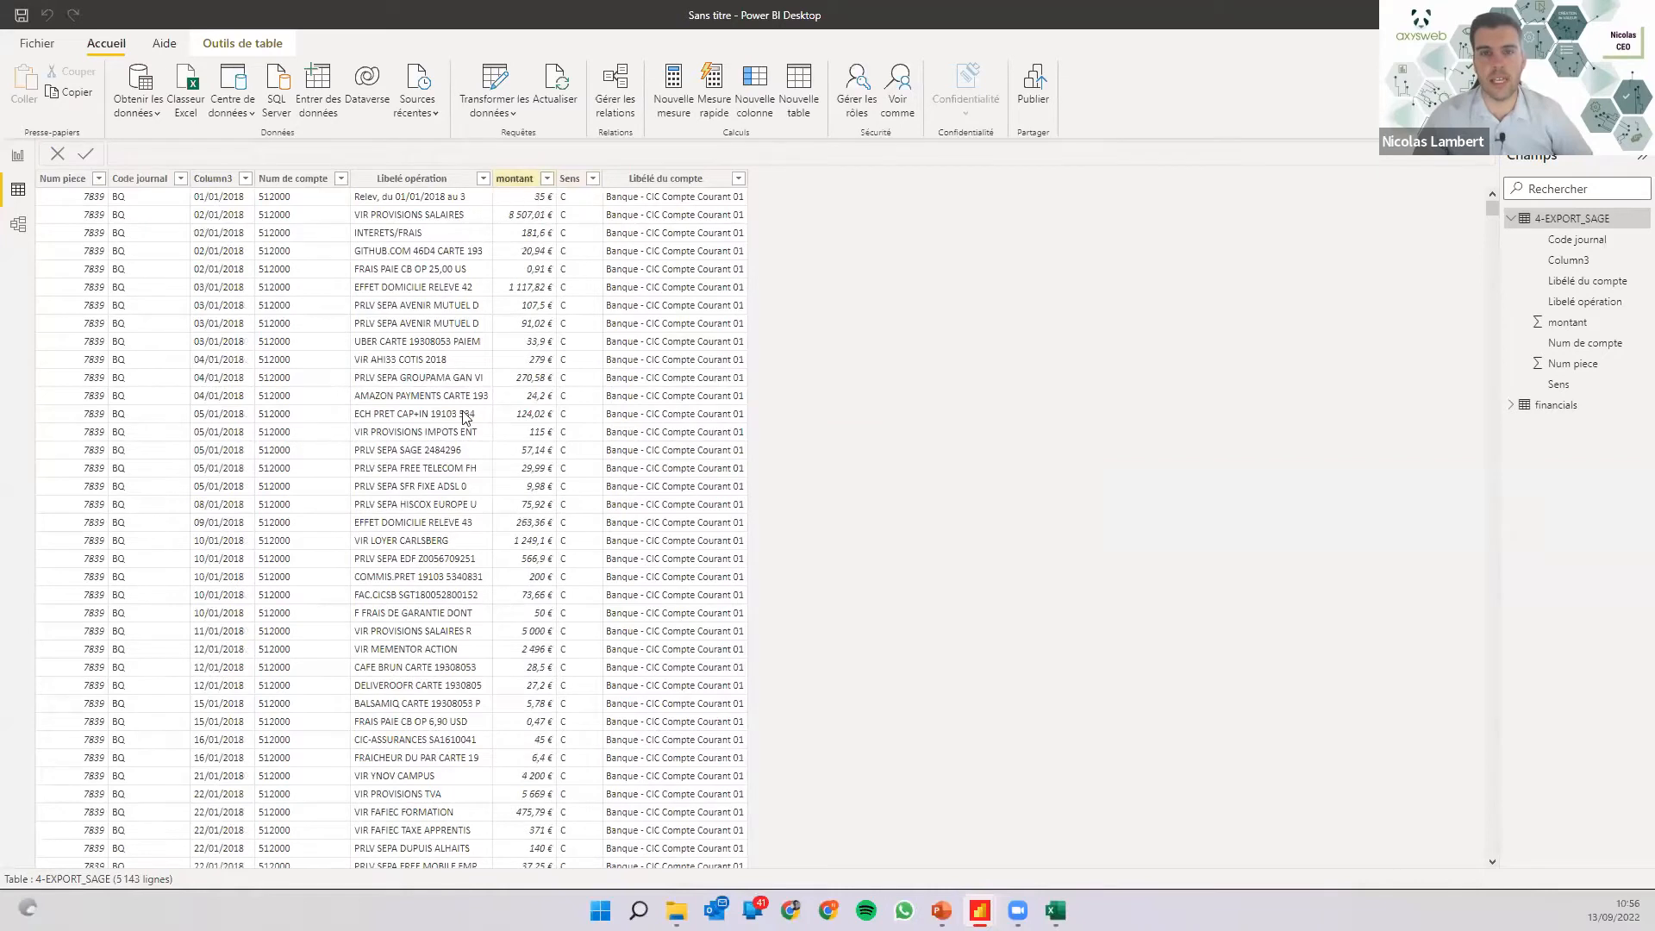
Select the montant column in the table data, then return to the report view on the blank Page 1.
{"action": "left_click", "coordinate": [512, 181]}
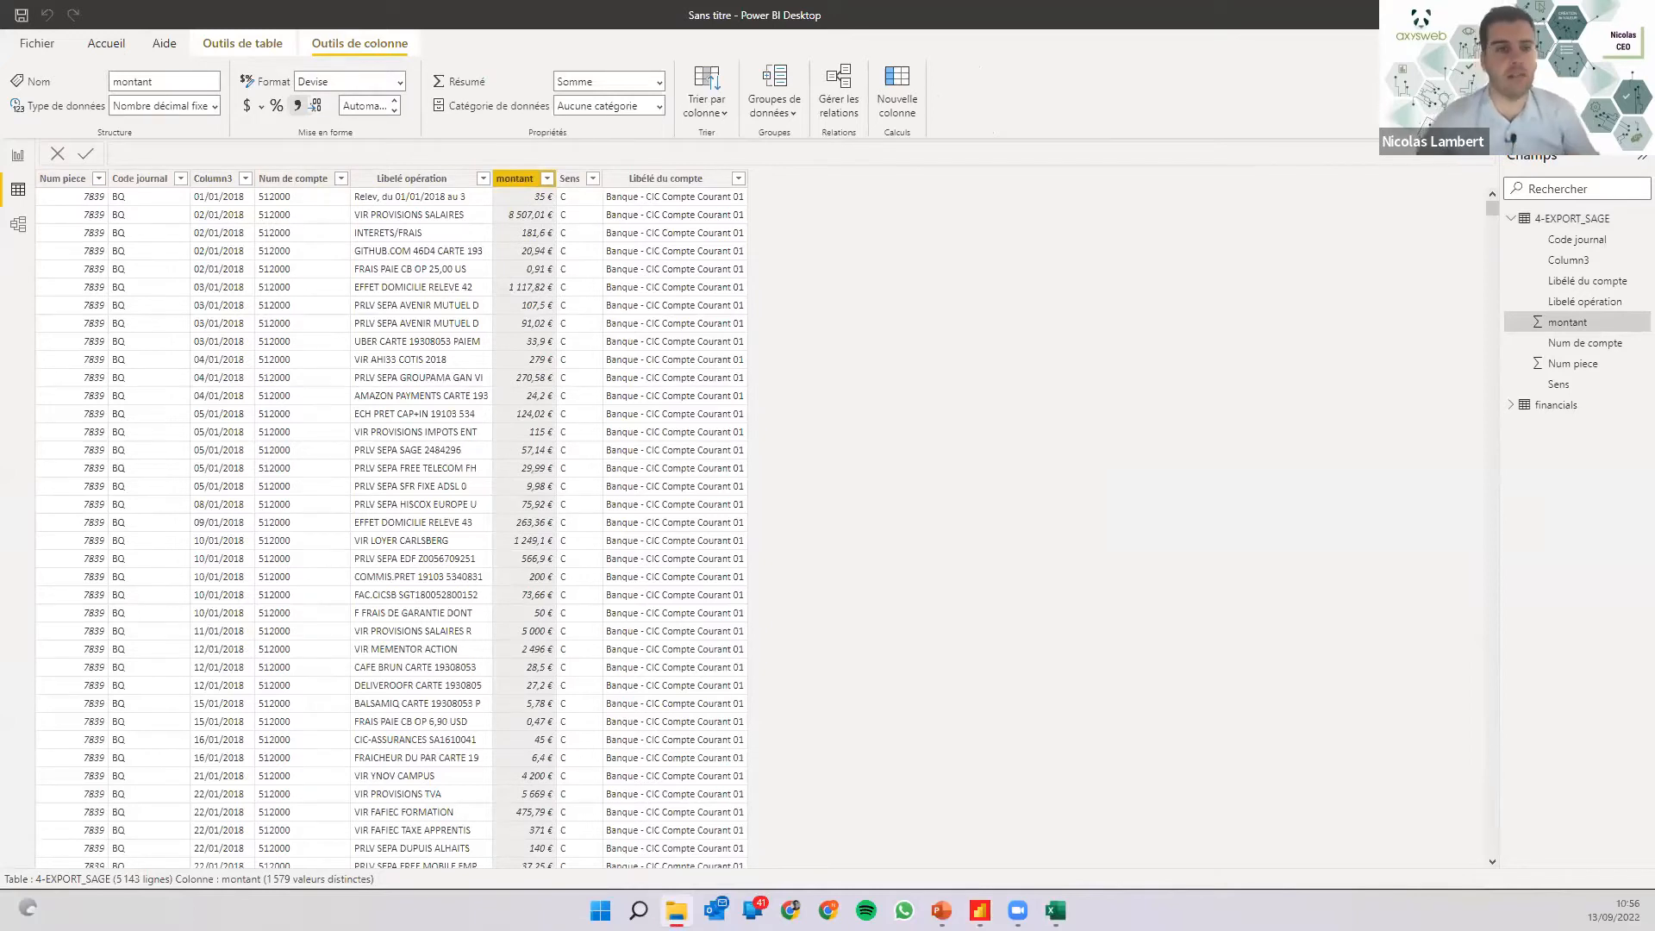
{"action": "left_click", "coordinate": [102, 45]}
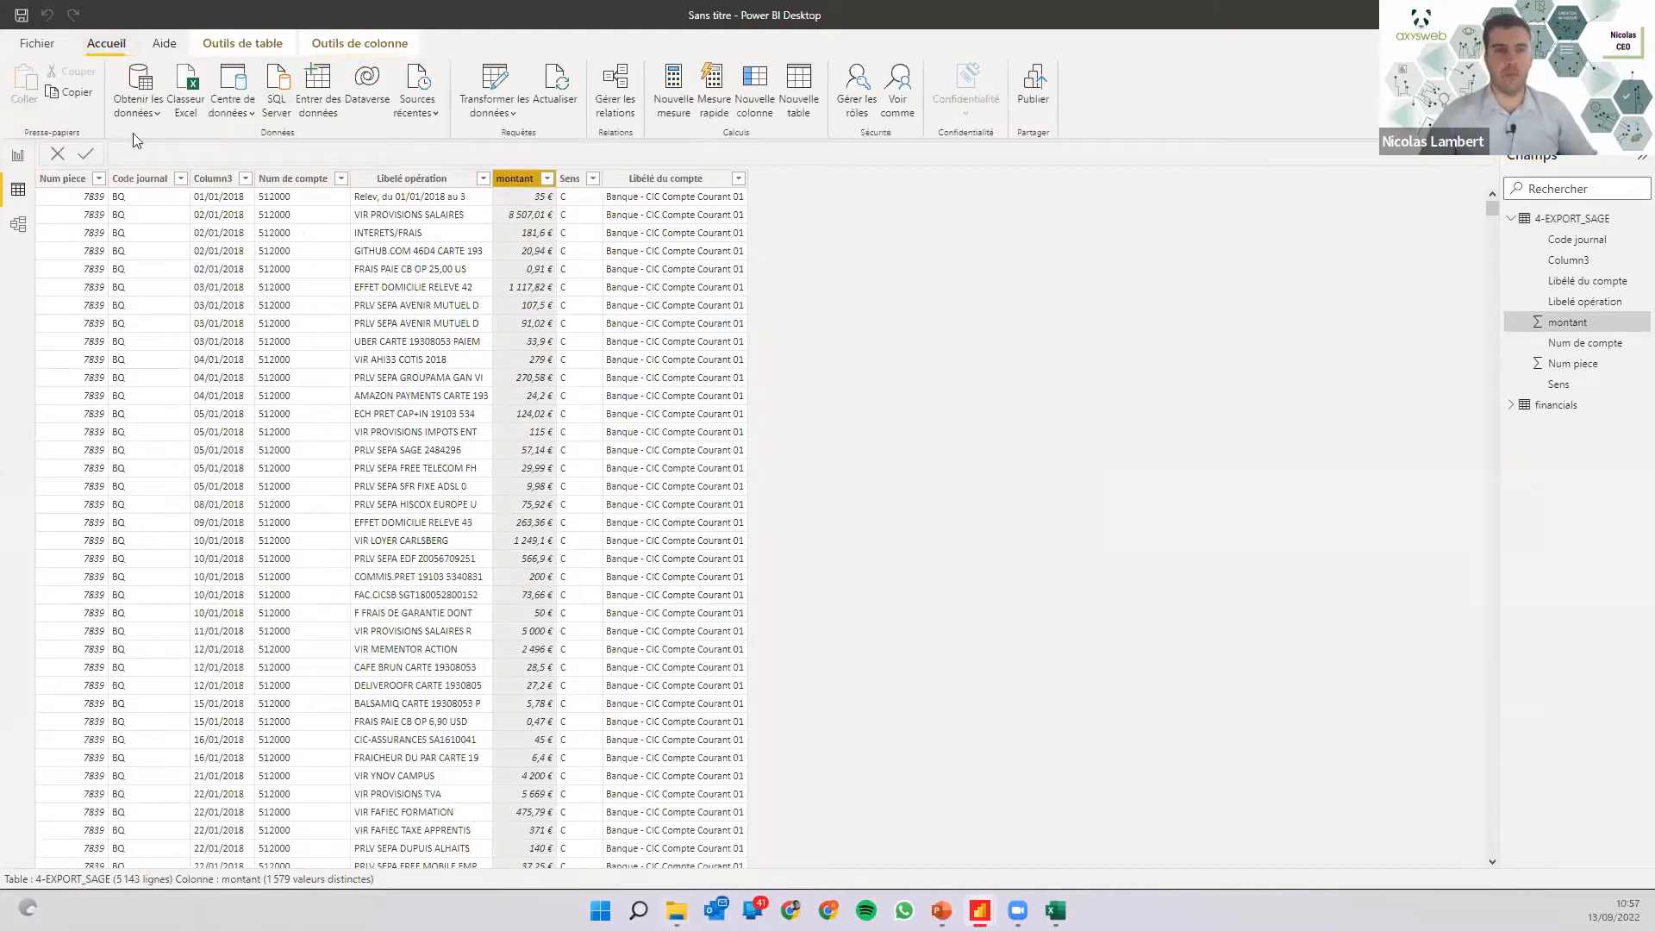
{"action": "left_click", "coordinate": [19, 157]}
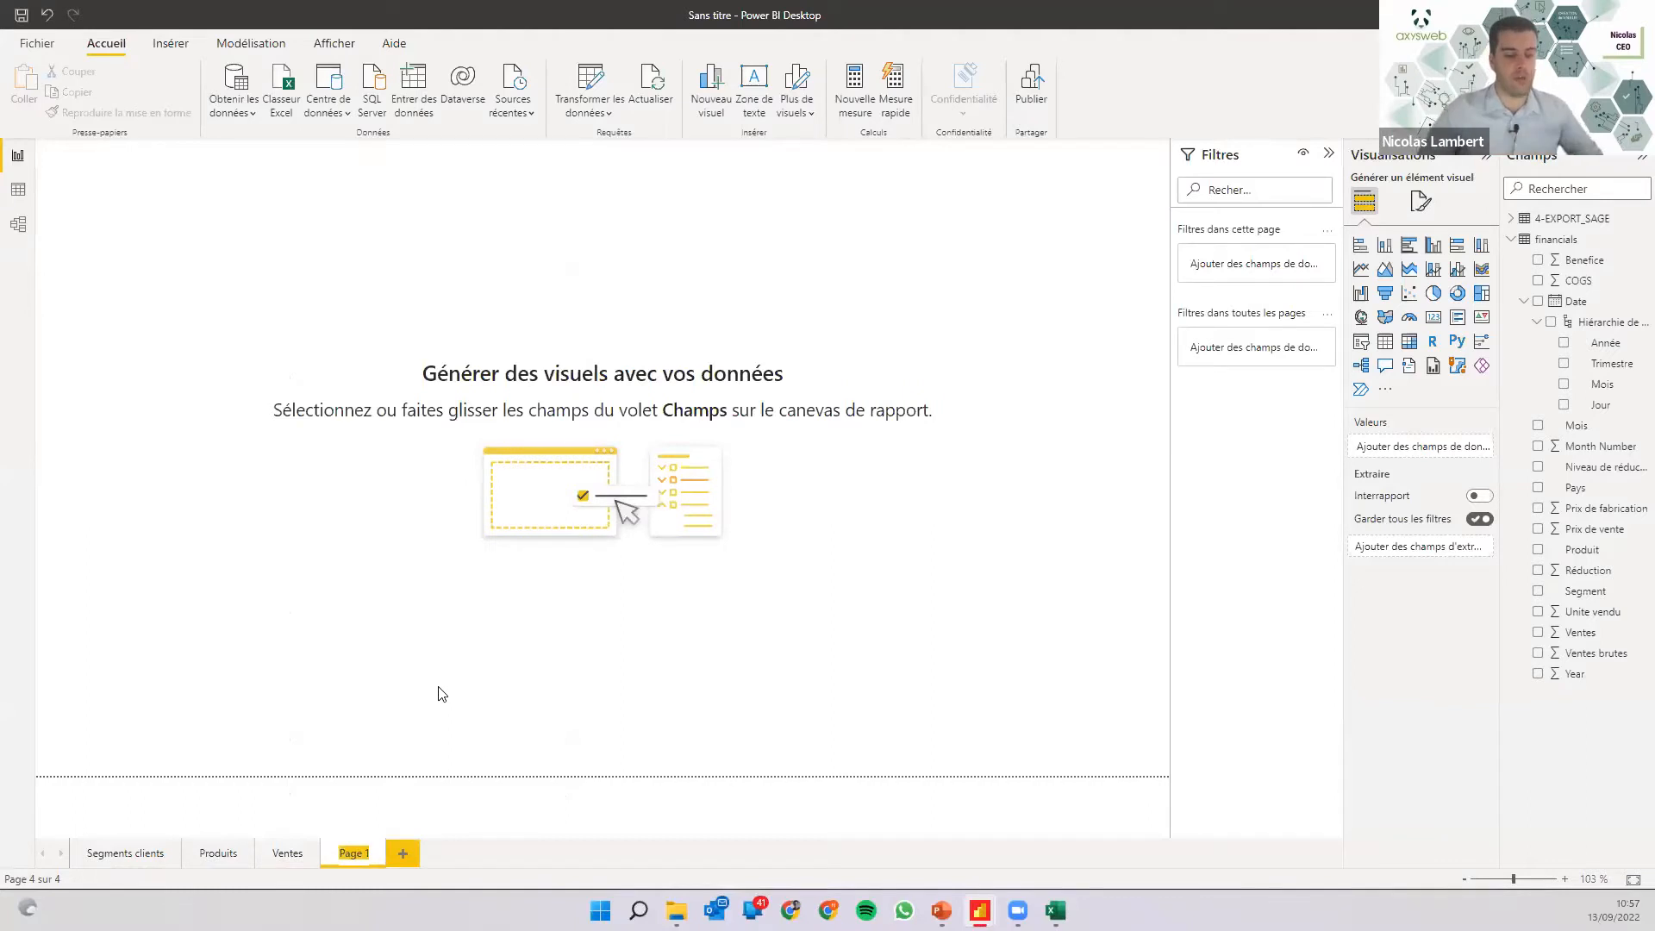
{"action": "key", "text": "Return"}
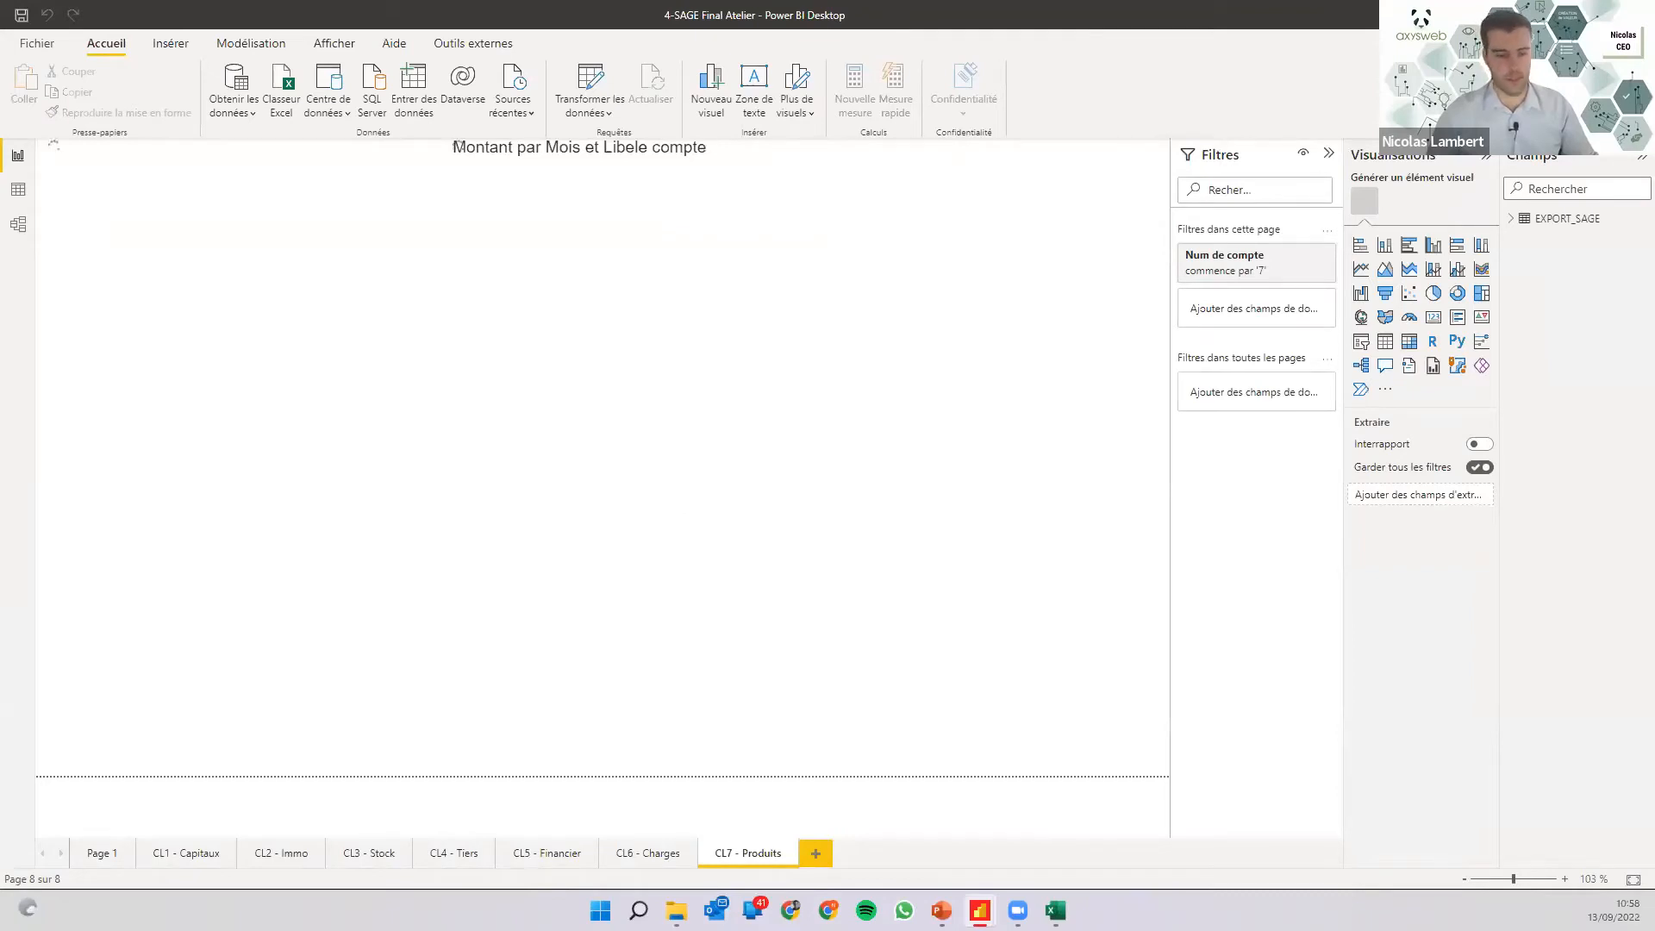
{"action": "key", "text": "alt+Tab"}
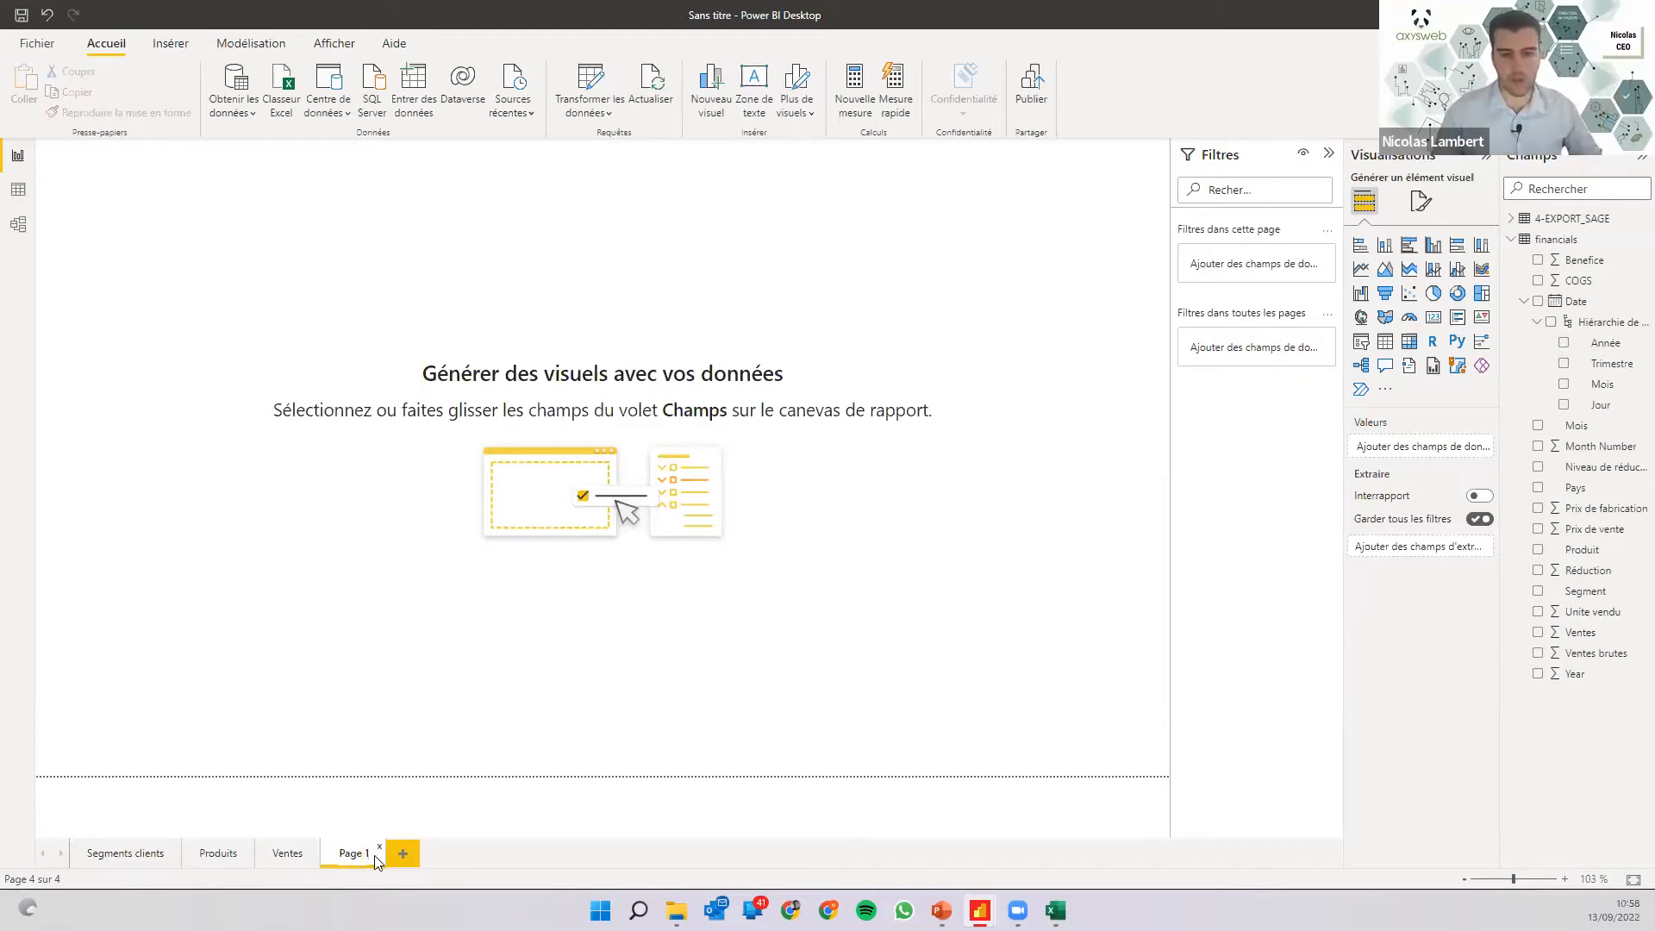
{"action": "key", "text": "BackSpace"}
{"action": "key", "text": "BackSpace"}
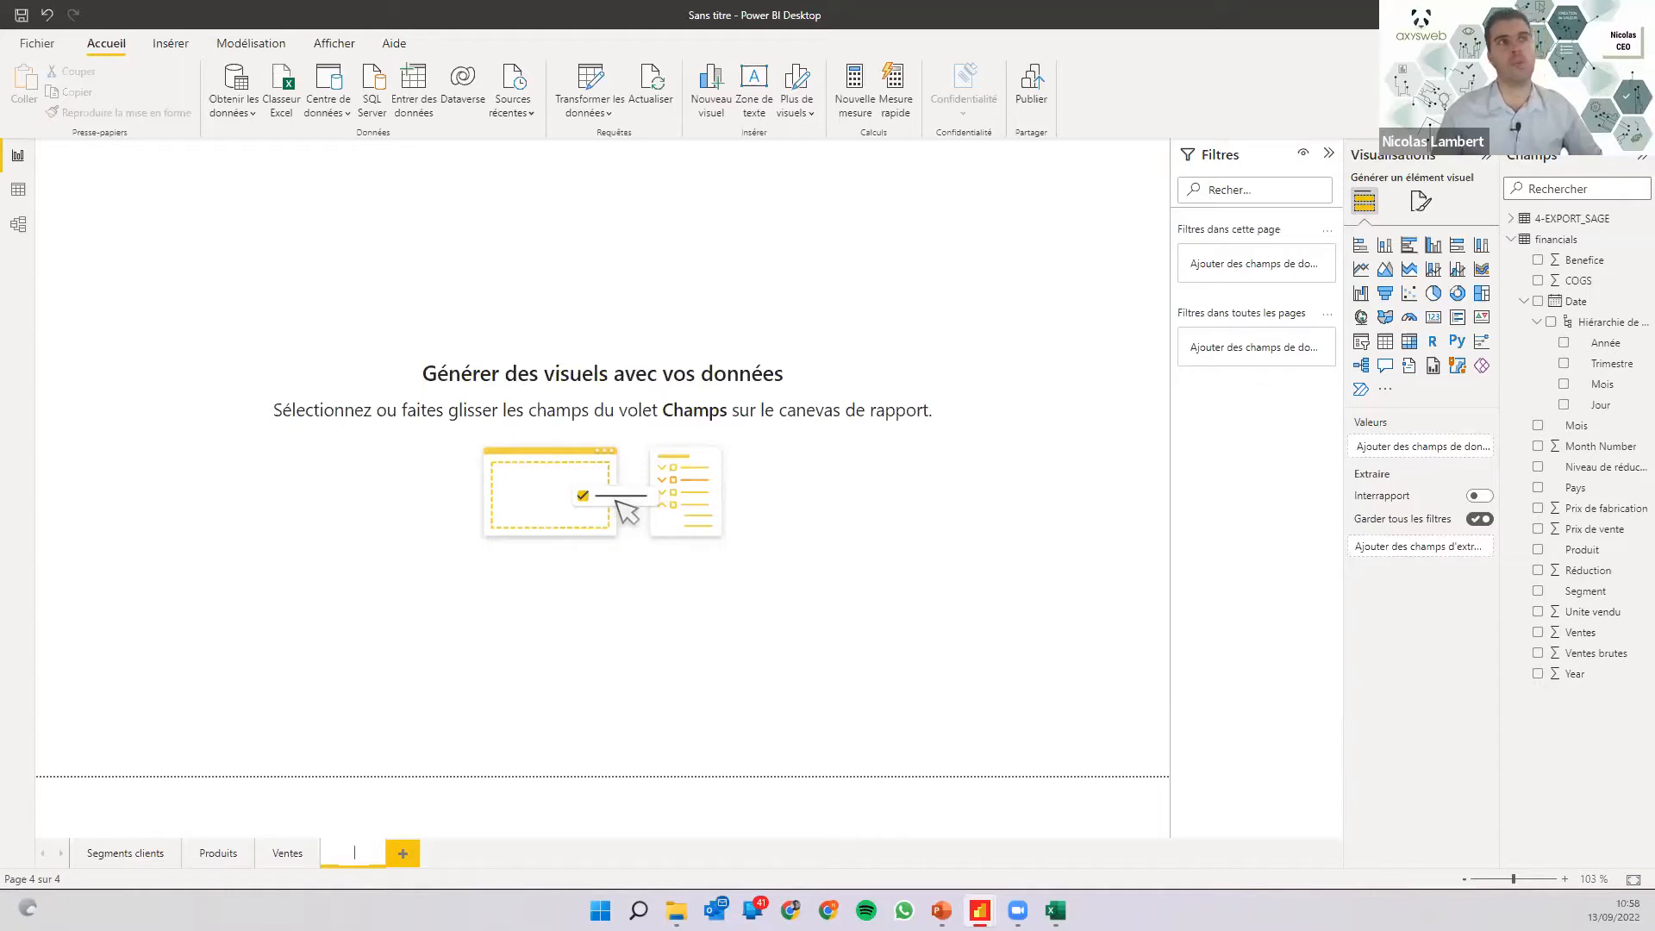
{"action": "key", "text": "Escape"}
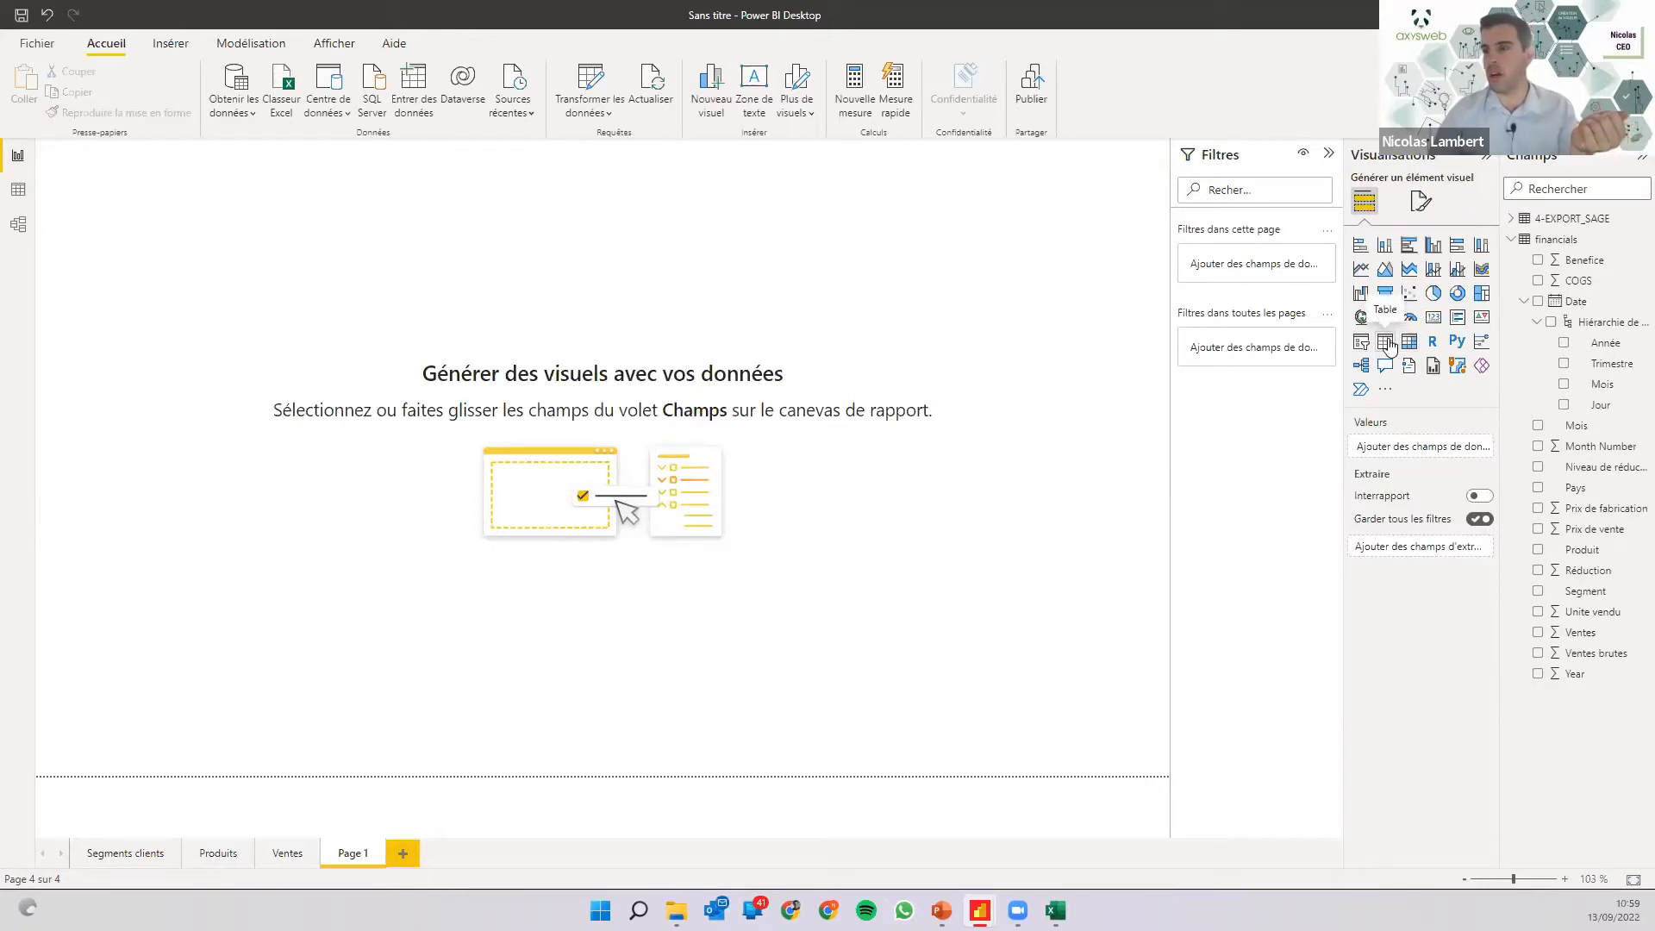
Insert an empty table visual on Page 1 and enlarge it.
{"action": "left_click", "coordinate": [1388, 345]}
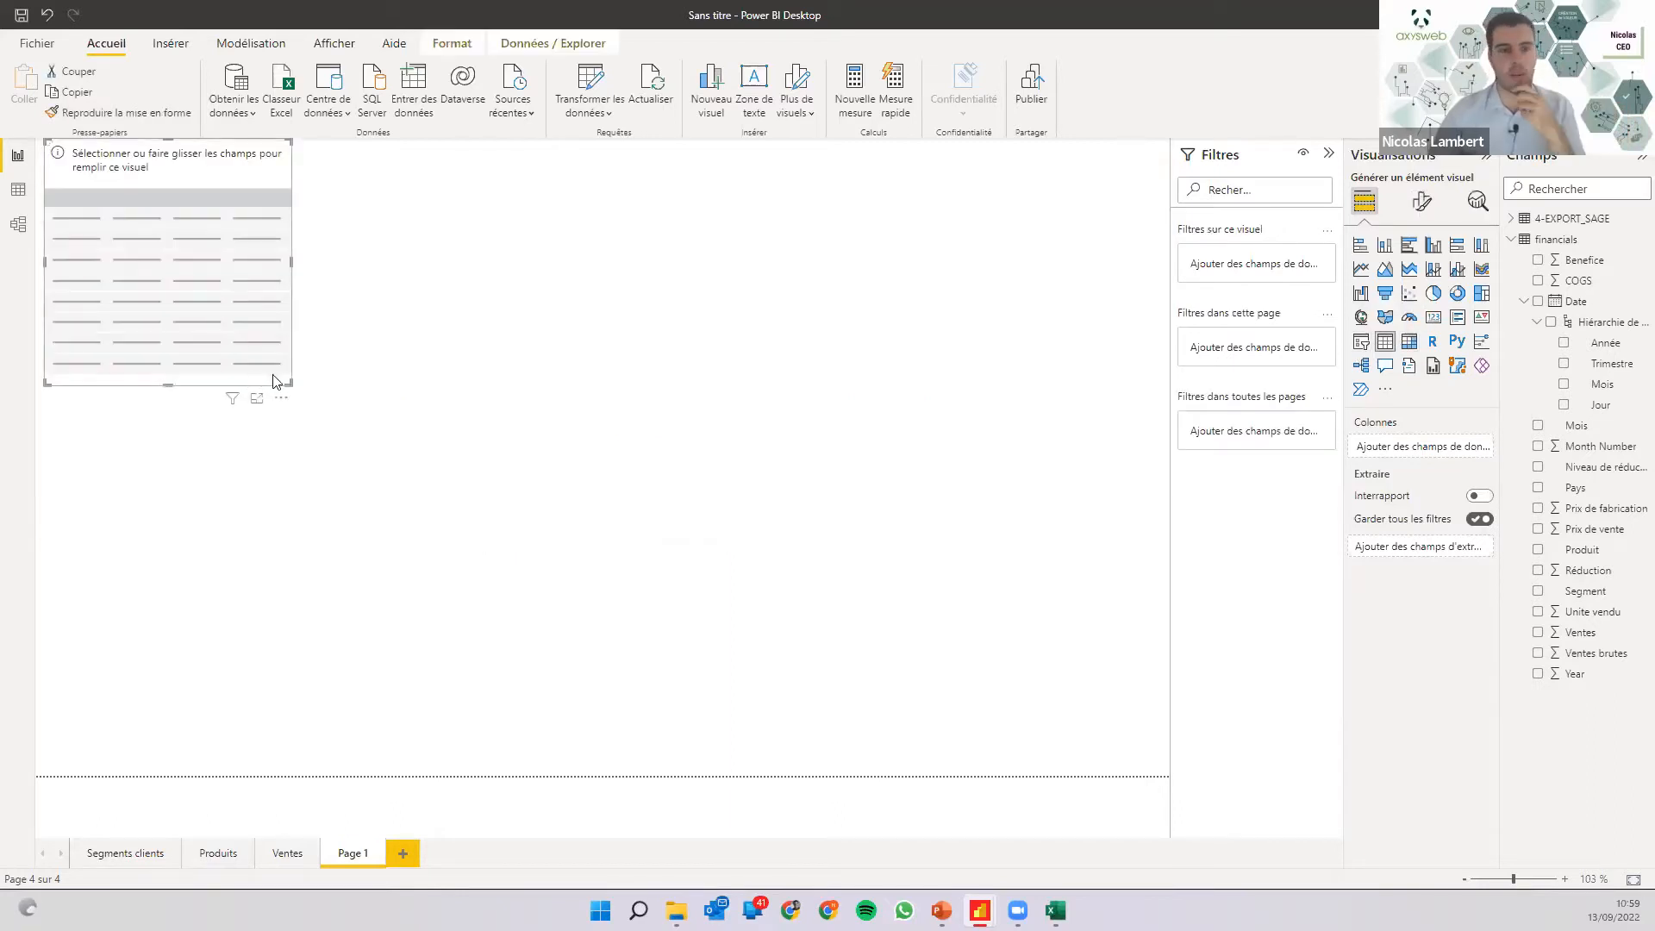
{"action": "left_click_drag", "start_coordinate": [293, 386], "coordinate": [440, 646]}
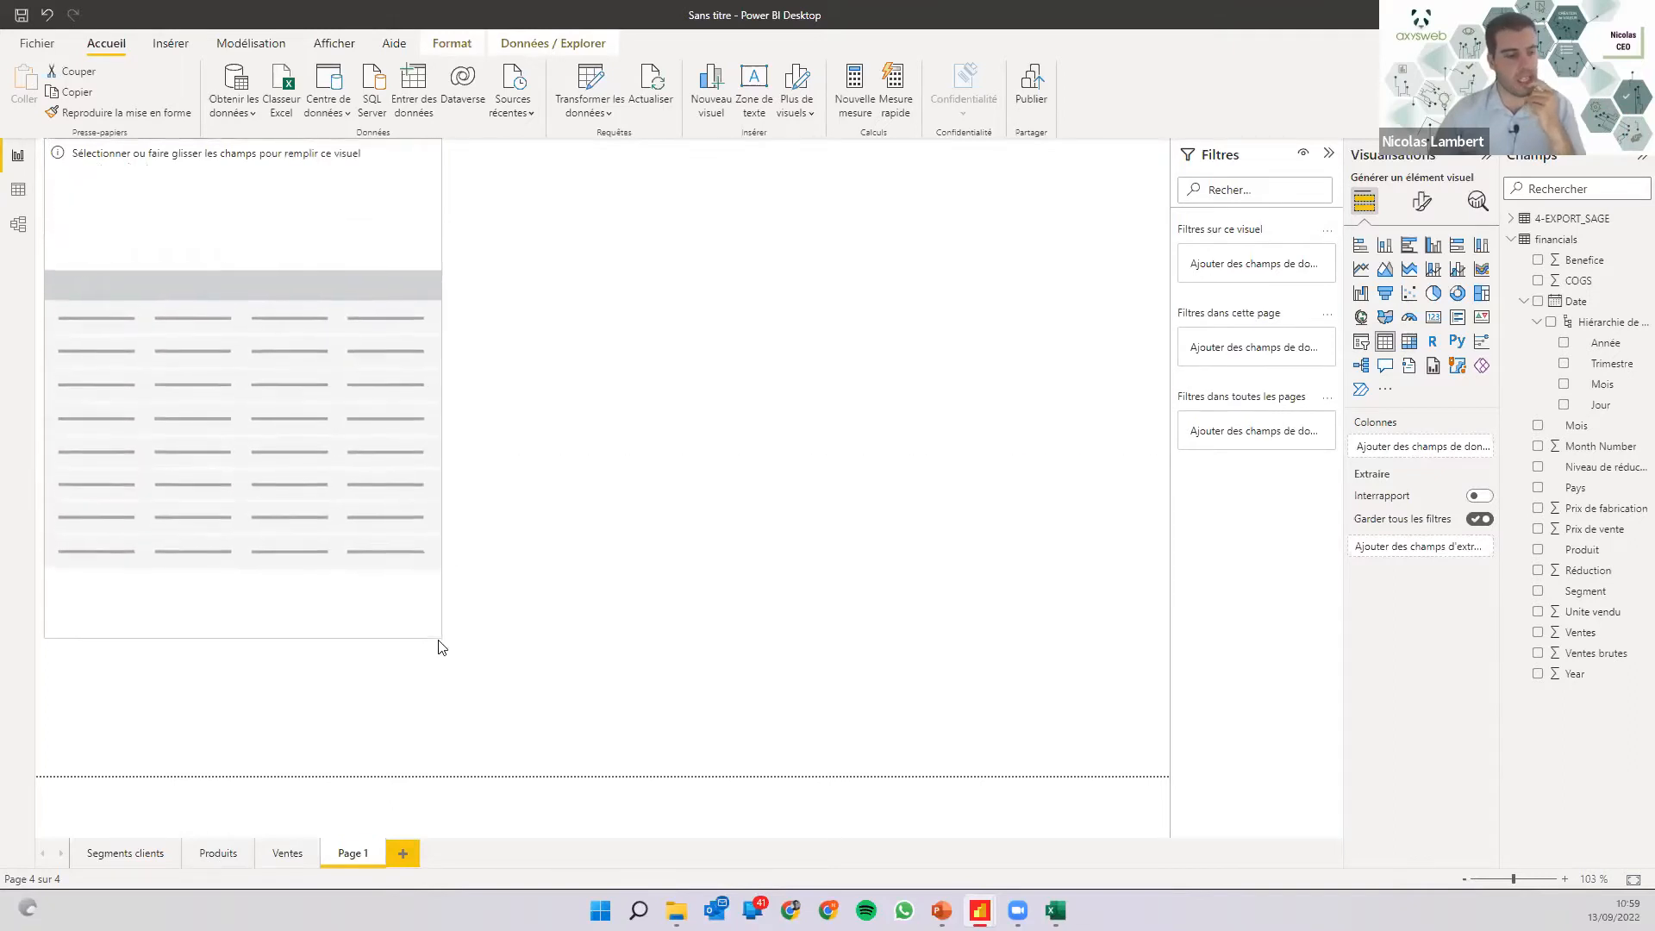
{"action": "left_click", "coordinate": [635, 537]}
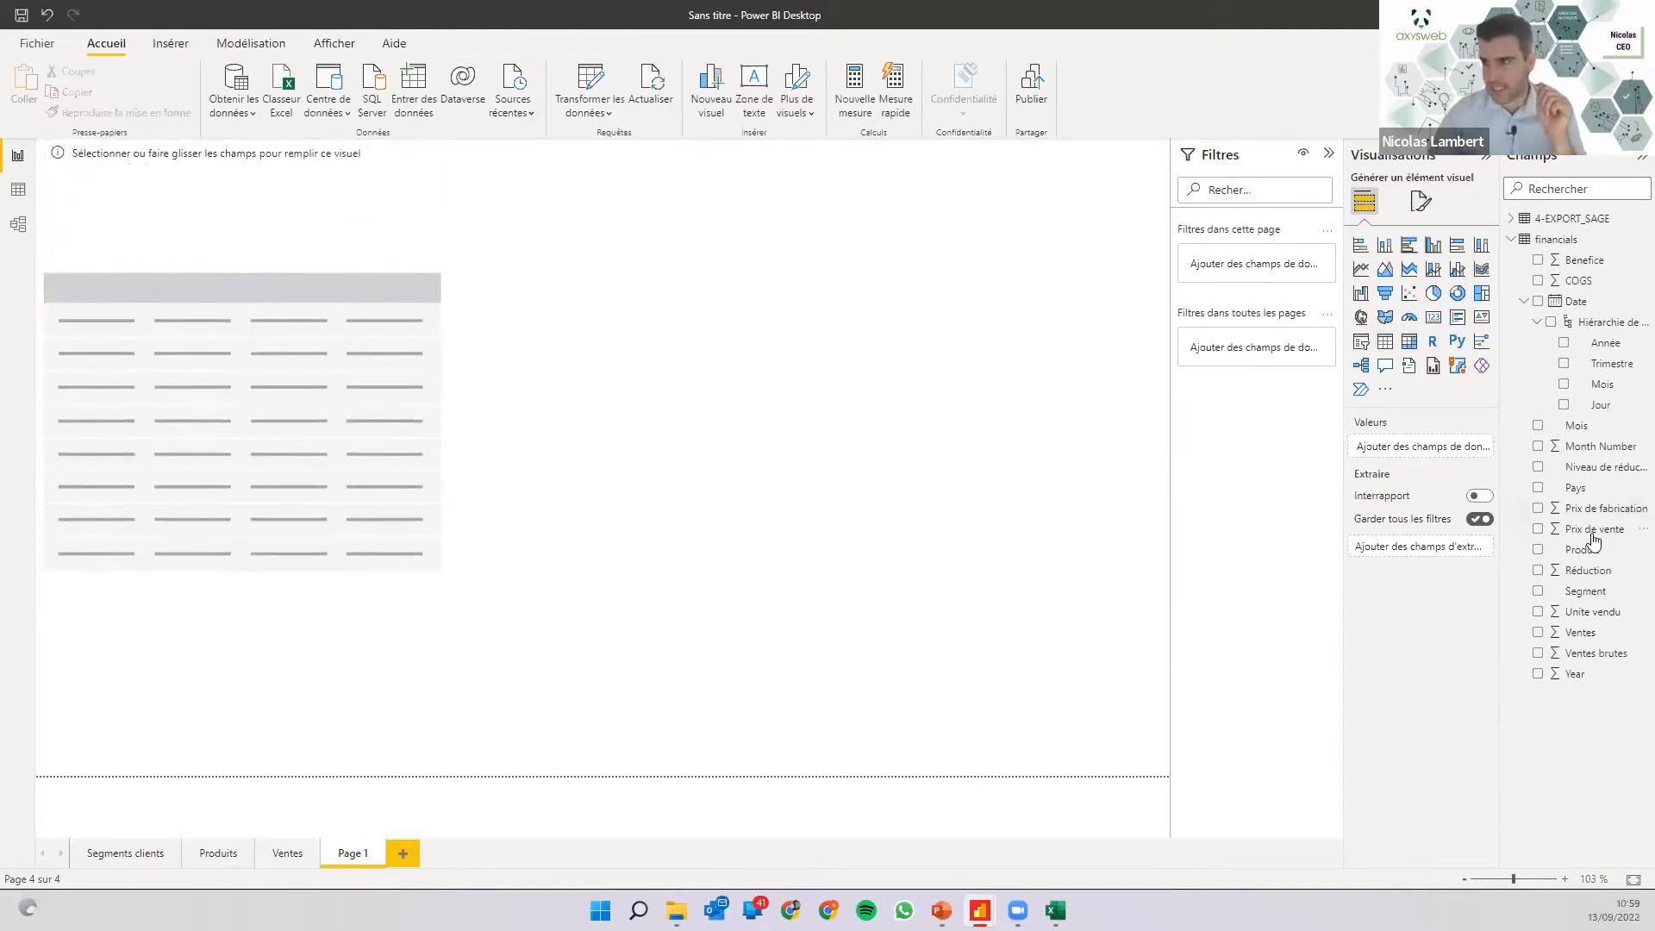
Collapse the financials table, expand 4-EXPORT_SAGE and create a visual from its Num de compte field.
{"action": "left_click", "coordinate": [1516, 238]}
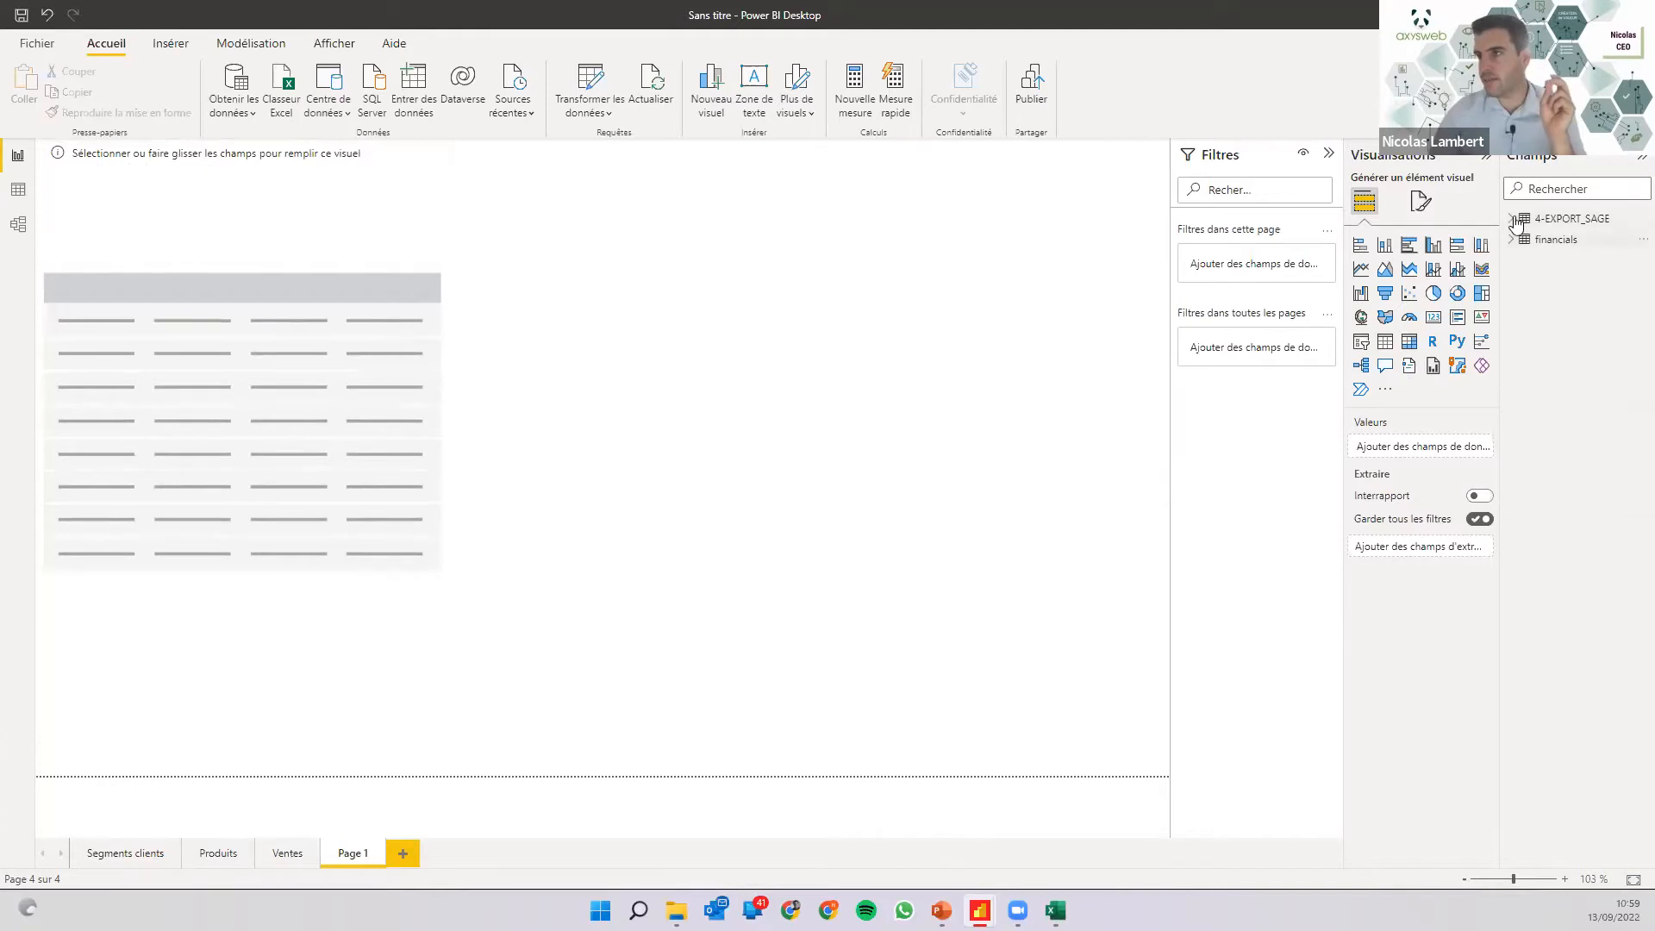
{"action": "left_click", "coordinate": [1512, 218]}
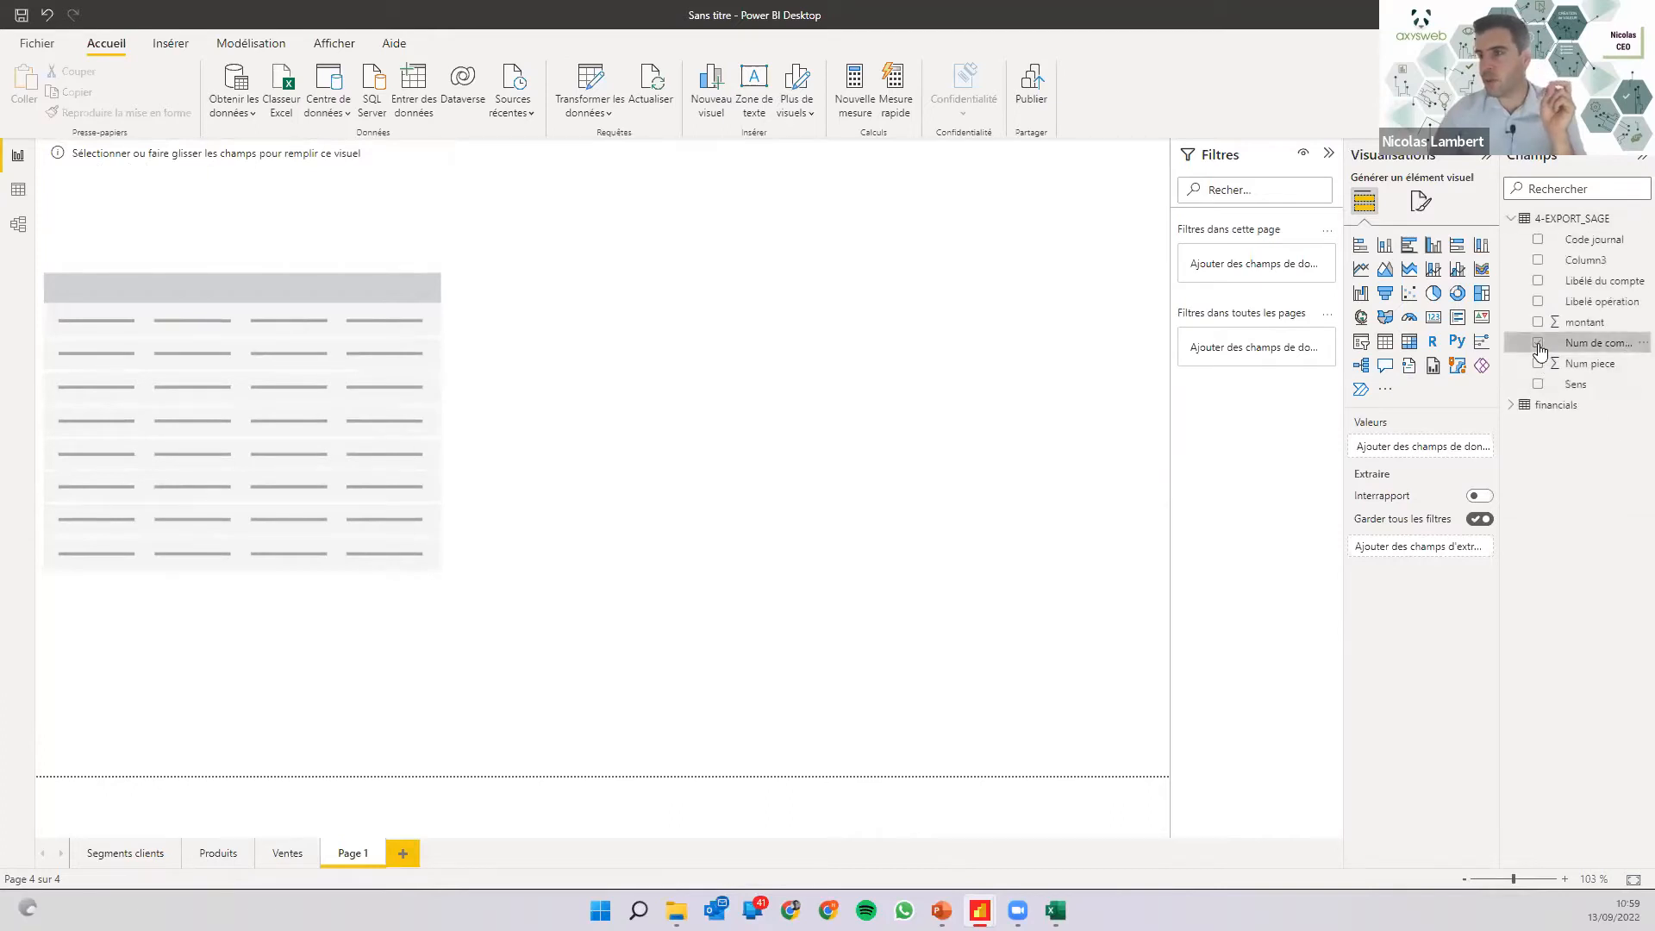
{"action": "left_click", "coordinate": [1538, 343]}
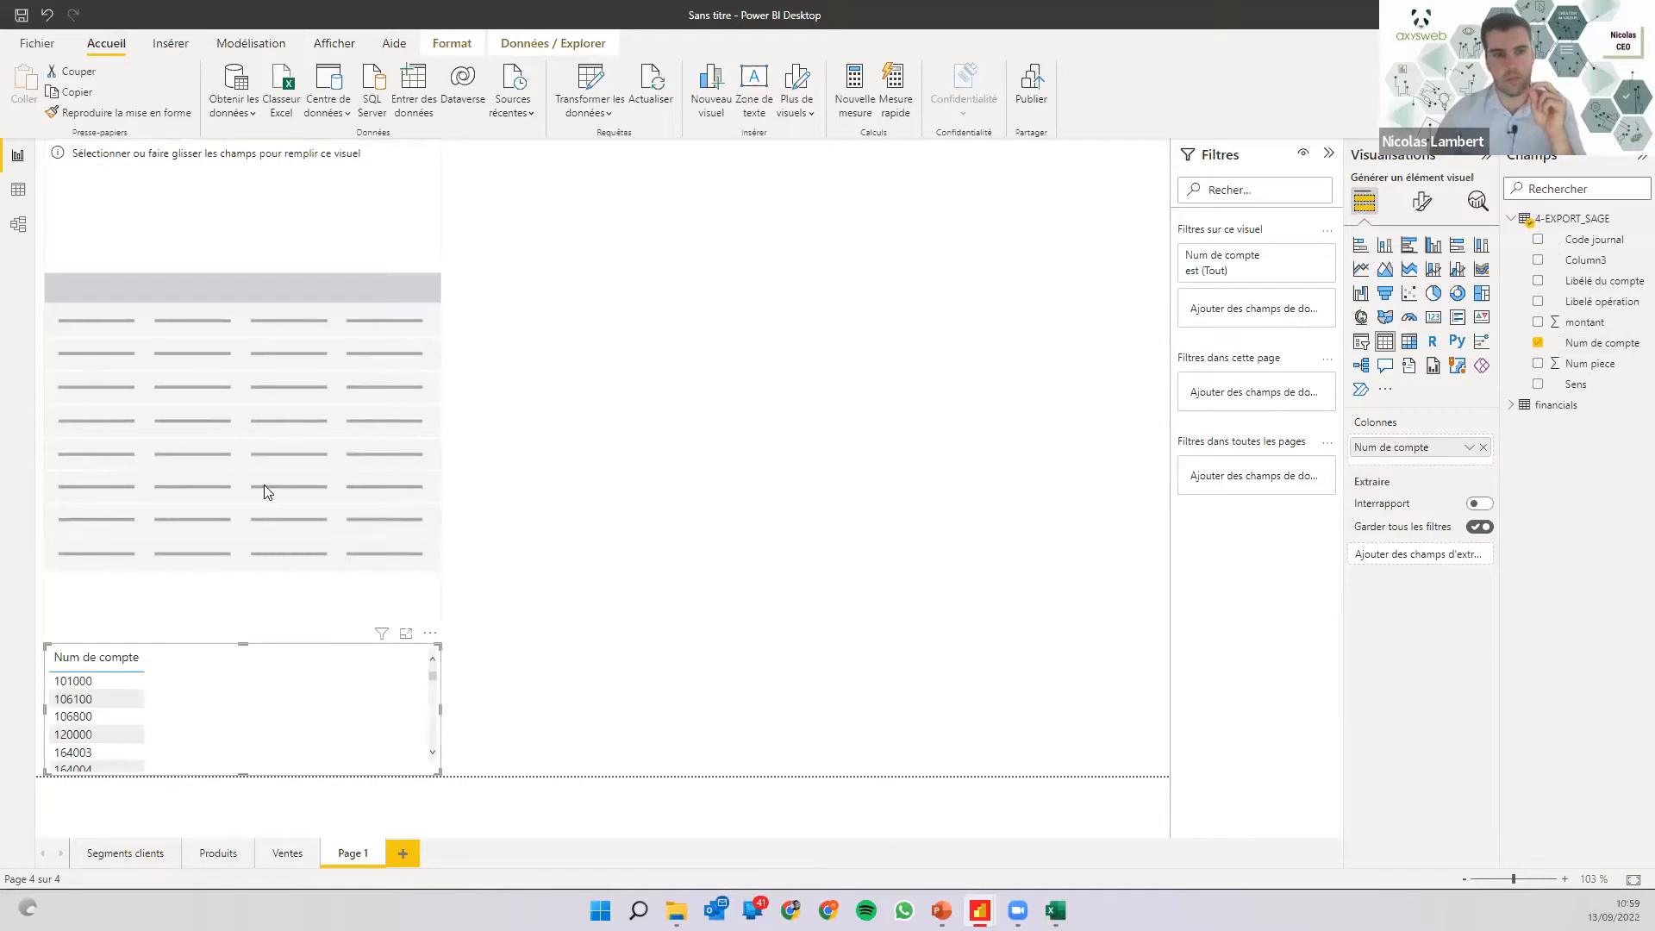
Delete the empty table visual, move the Num de compte table to the page's top-left corner and enlarge it to the full page height.
{"action": "left_click", "coordinate": [265, 446]}
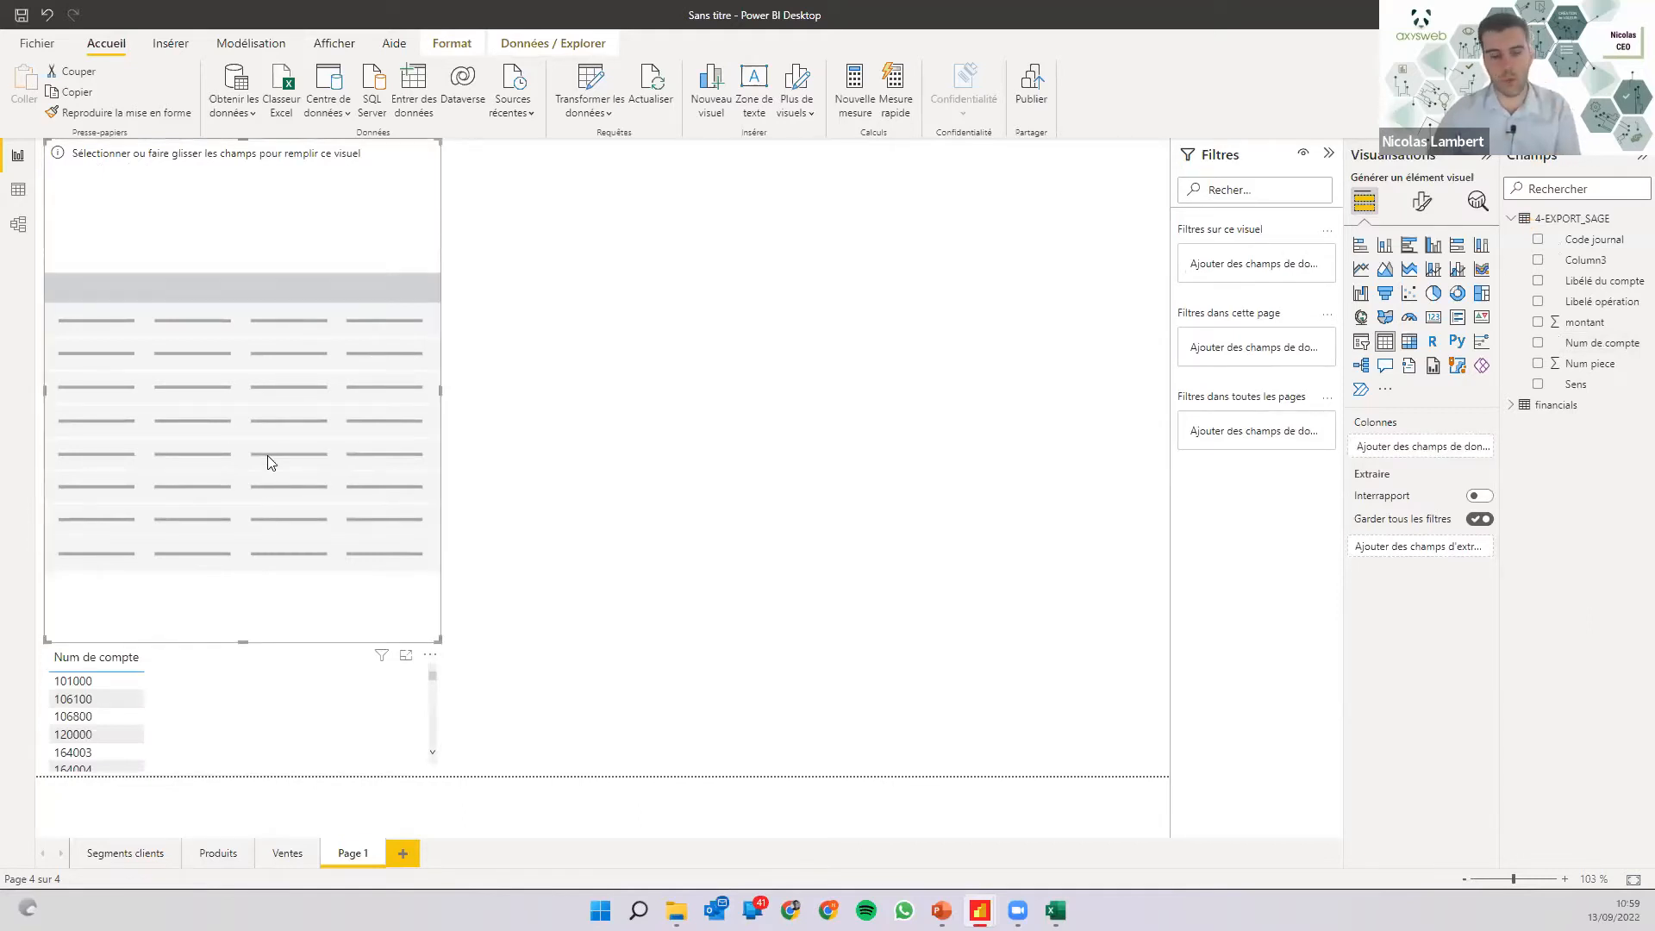
{"action": "key", "text": "Delete"}
{"action": "left_click_drag", "start_coordinate": [274, 725], "coordinate": [262, 213]}
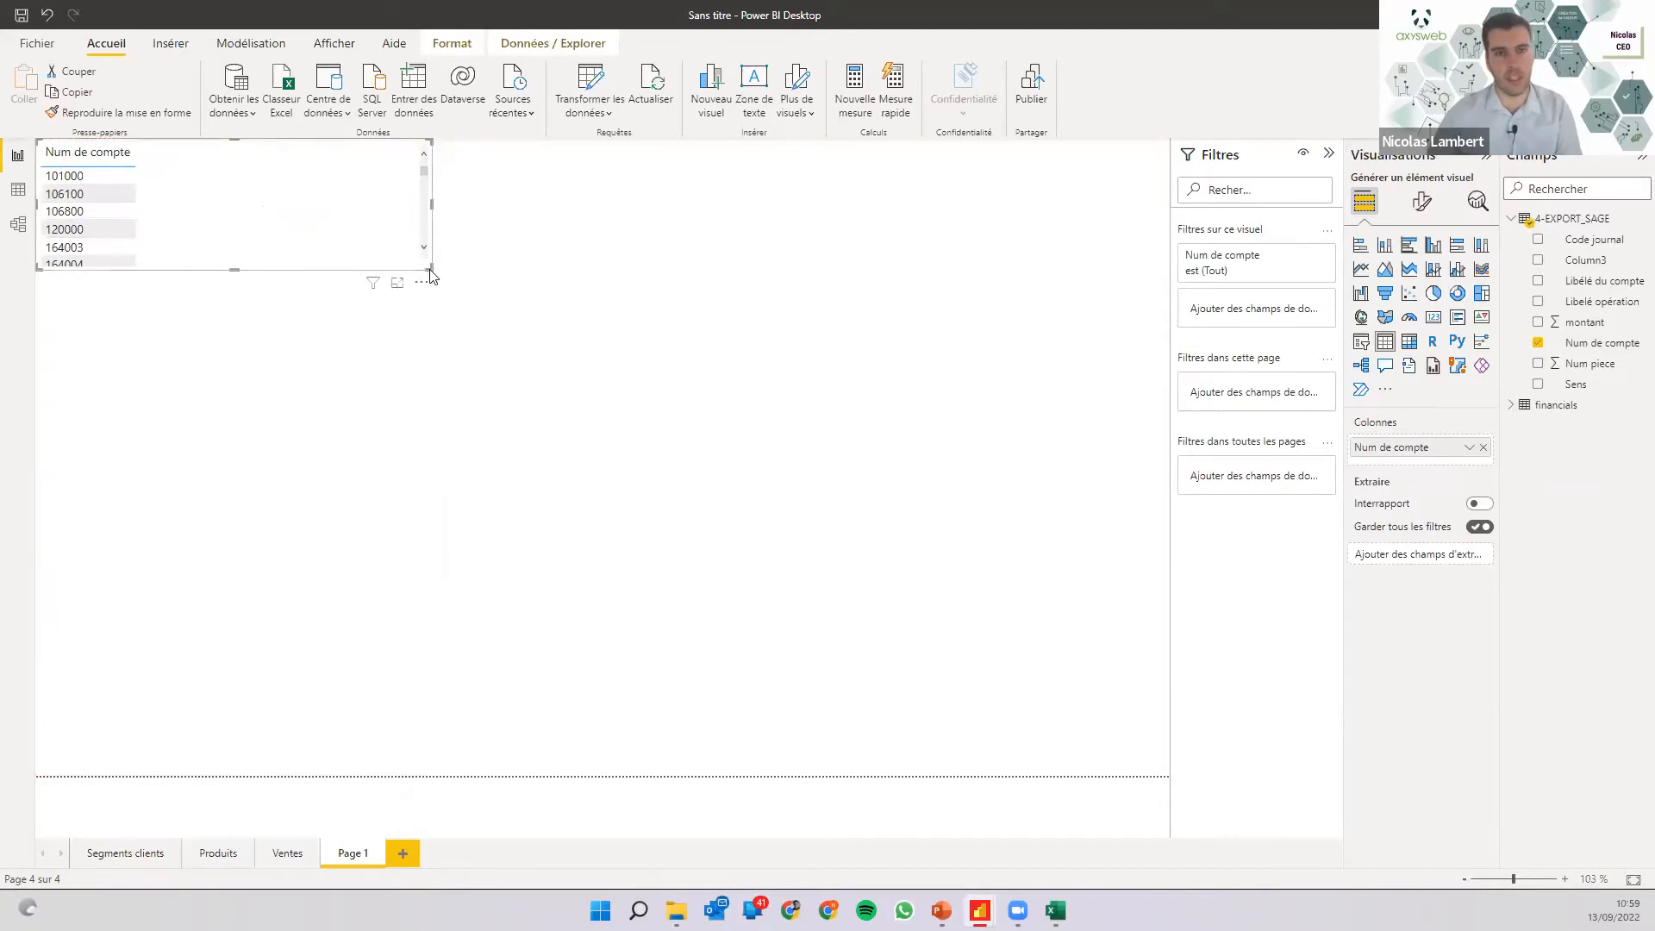
{"action": "left_click_drag", "start_coordinate": [429, 274], "coordinate": [558, 770]}
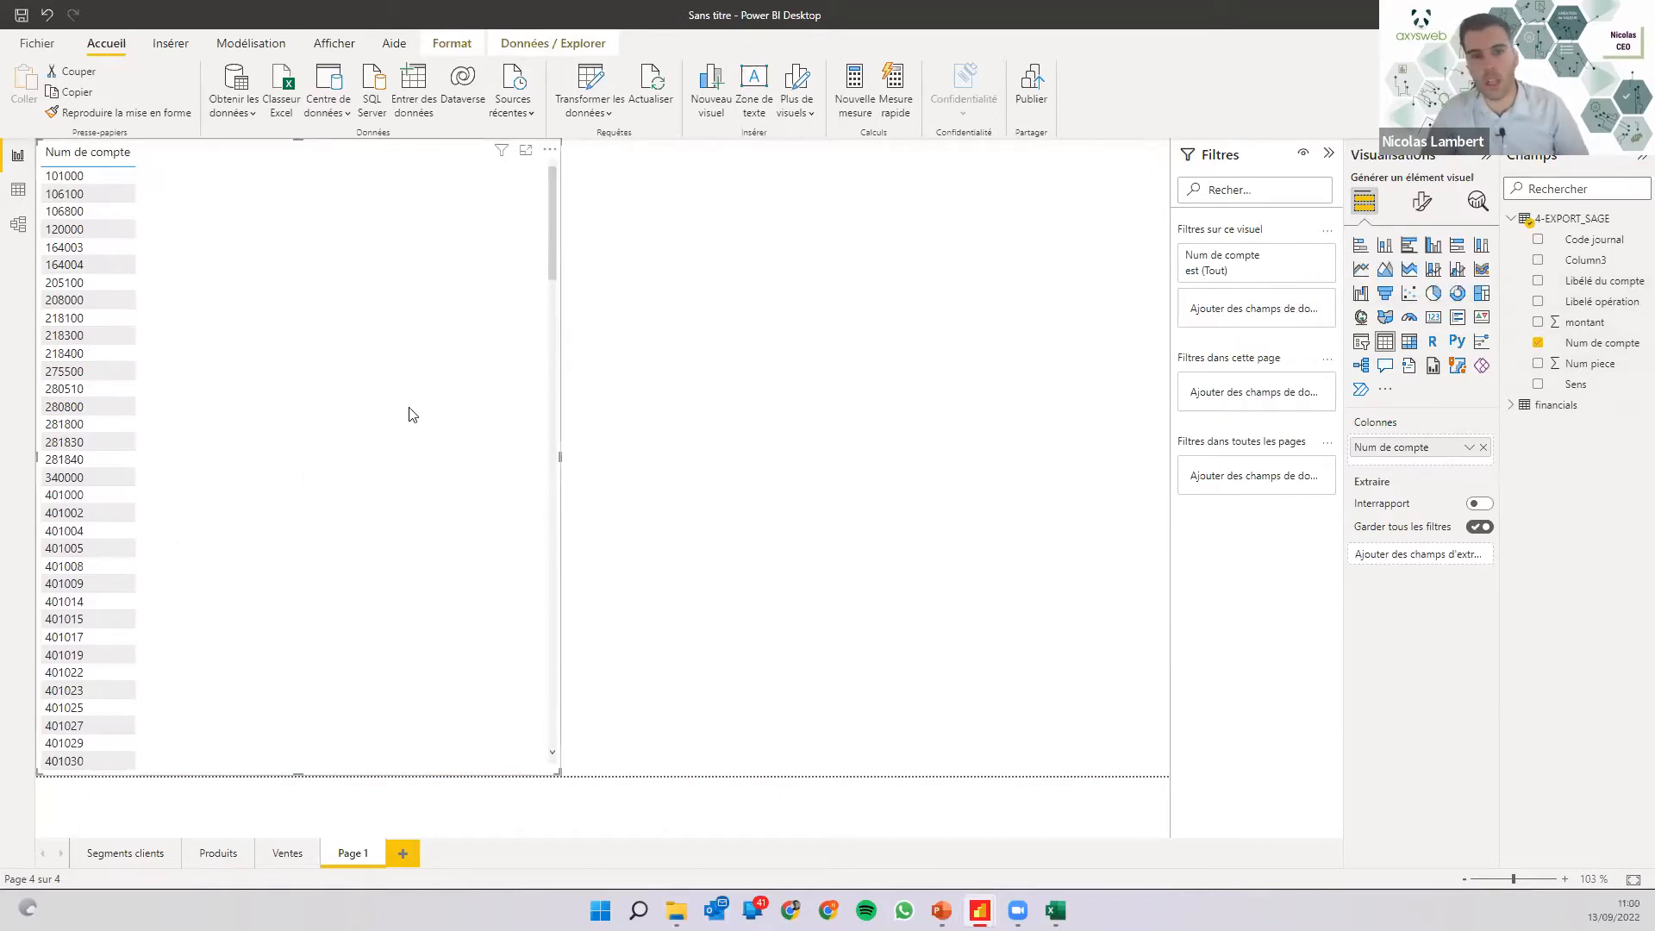
Add the Libélé du compte and montant fields to the table visual and look through the listed amounts.
{"action": "left_click", "coordinate": [1541, 284]}
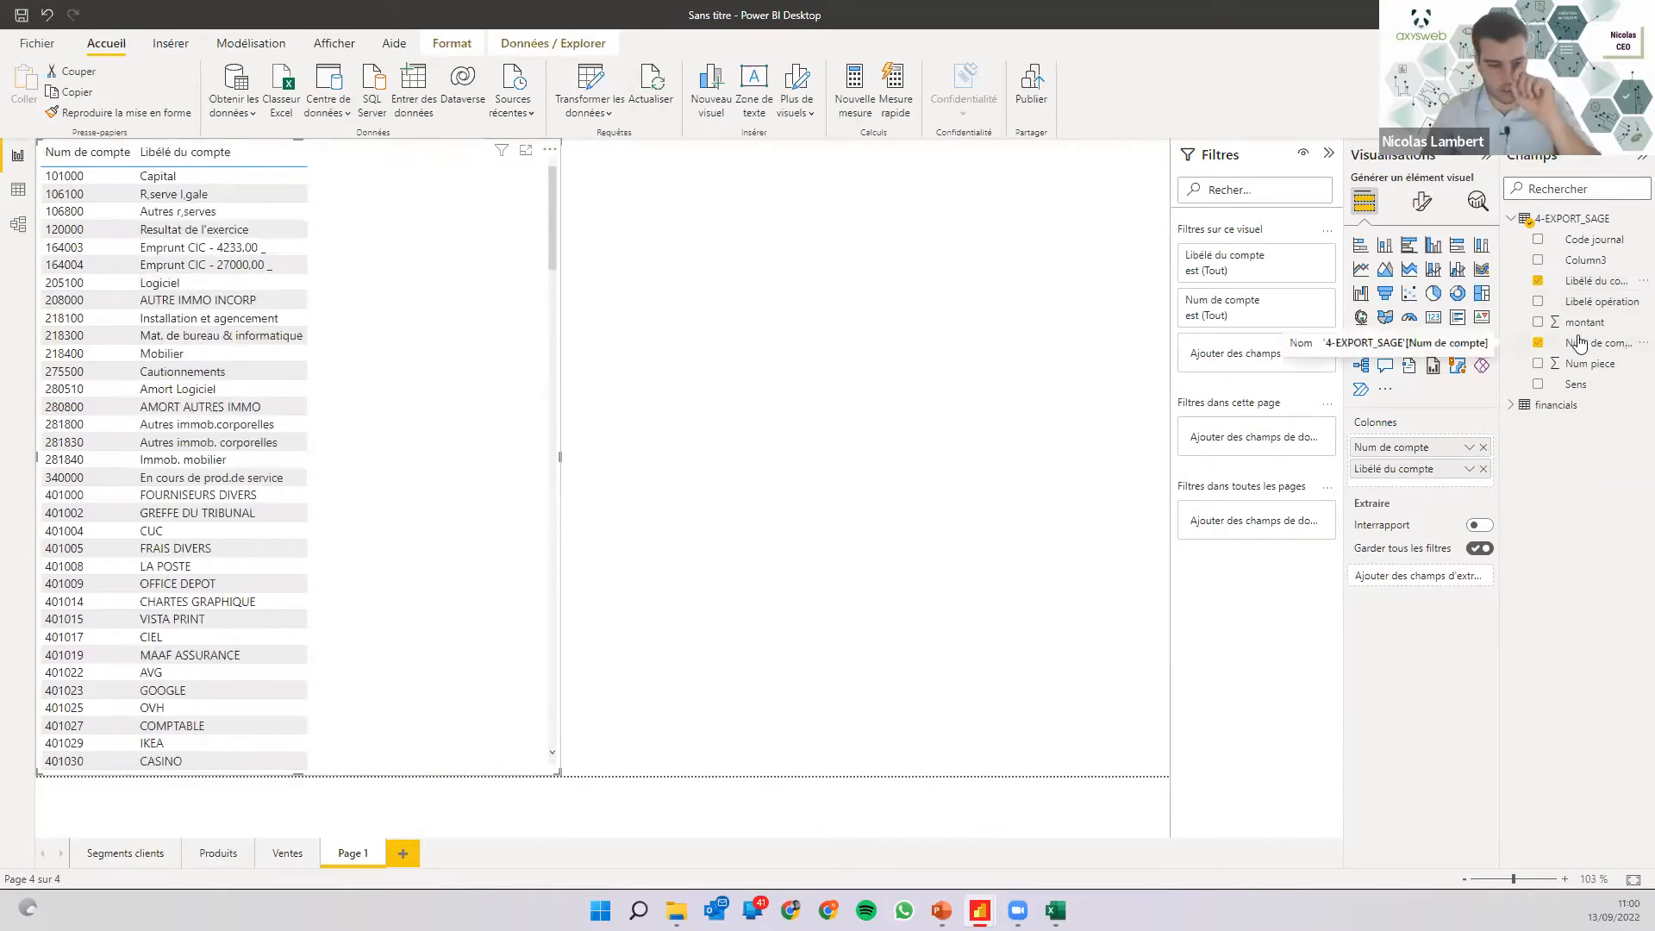
{"action": "left_click", "coordinate": [1539, 322]}
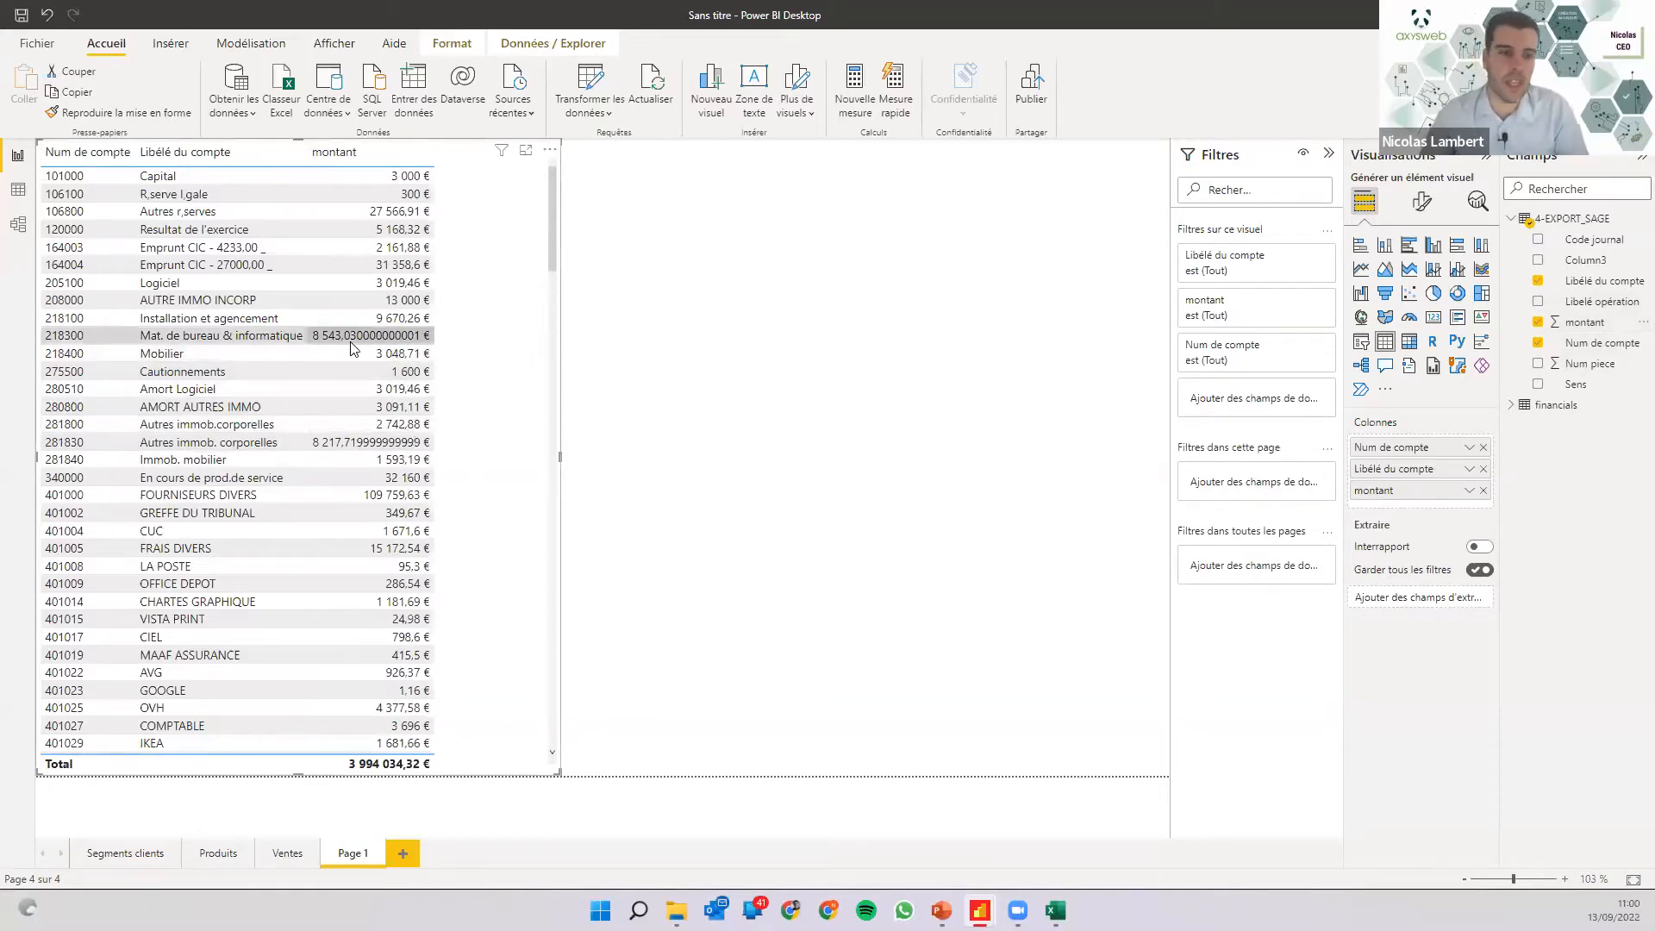
{"action": "scroll", "coordinate": [331, 453], "scroll_direction": "down", "scroll_amount": 2}
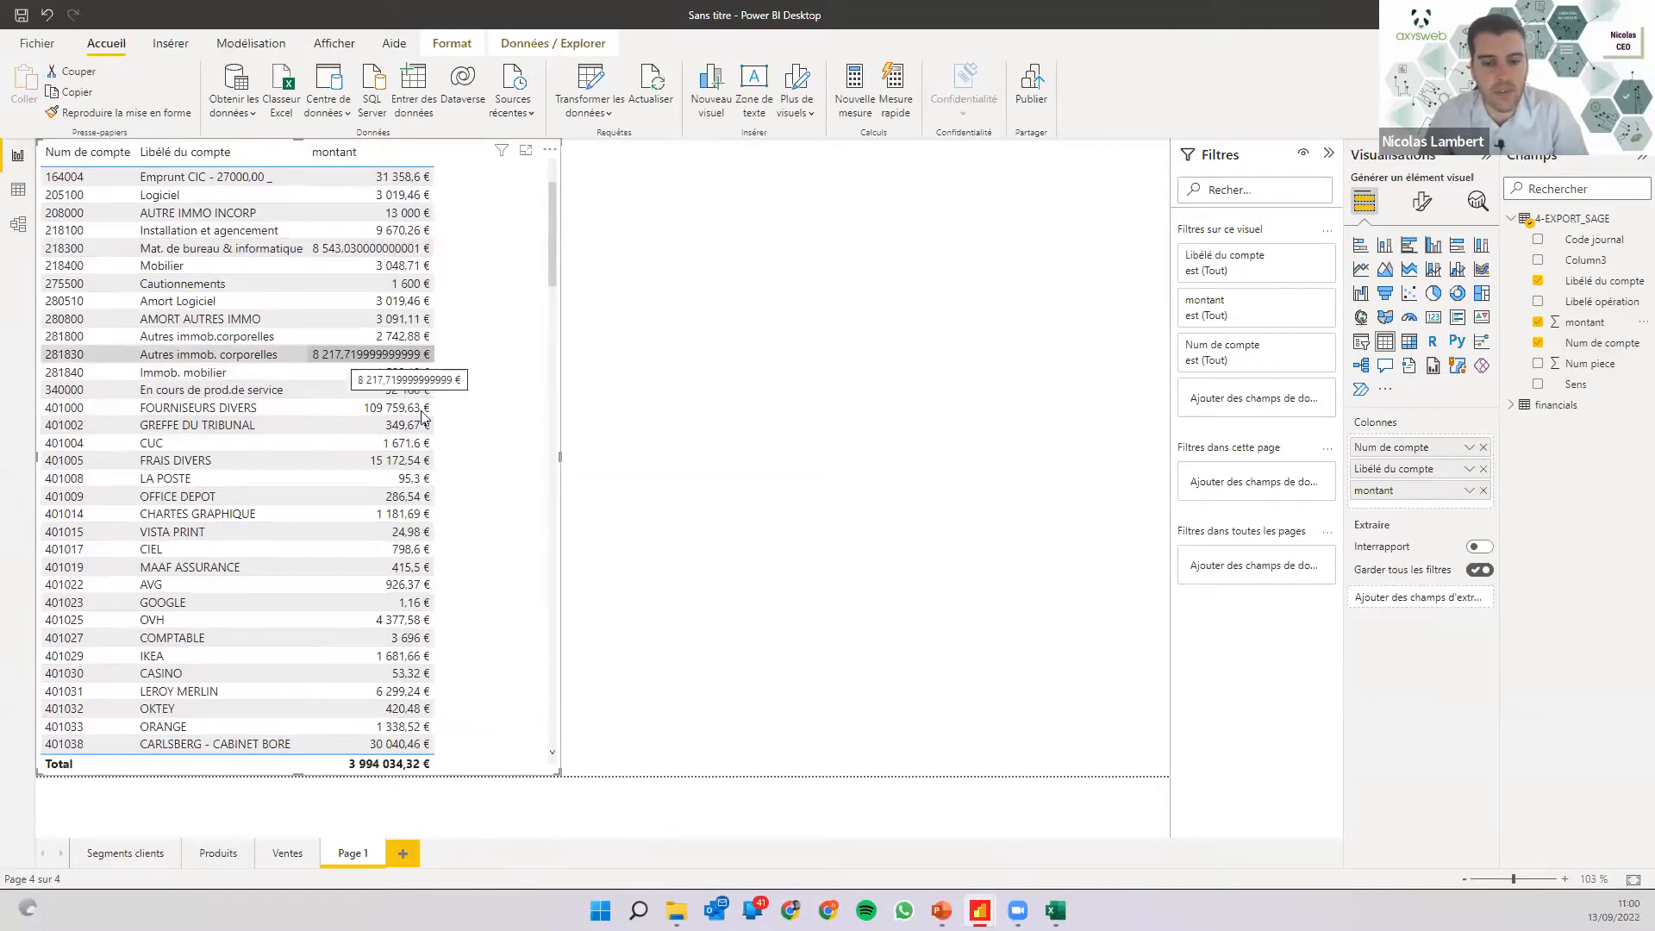
{"action": "scroll", "coordinate": [412, 435], "scroll_direction": "down", "scroll_amount": 1}
{"action": "scroll", "coordinate": [407, 450], "scroll_direction": "down", "scroll_amount": 8}
{"action": "scroll", "coordinate": [164, 200], "scroll_direction": "up", "scroll_amount": 15}
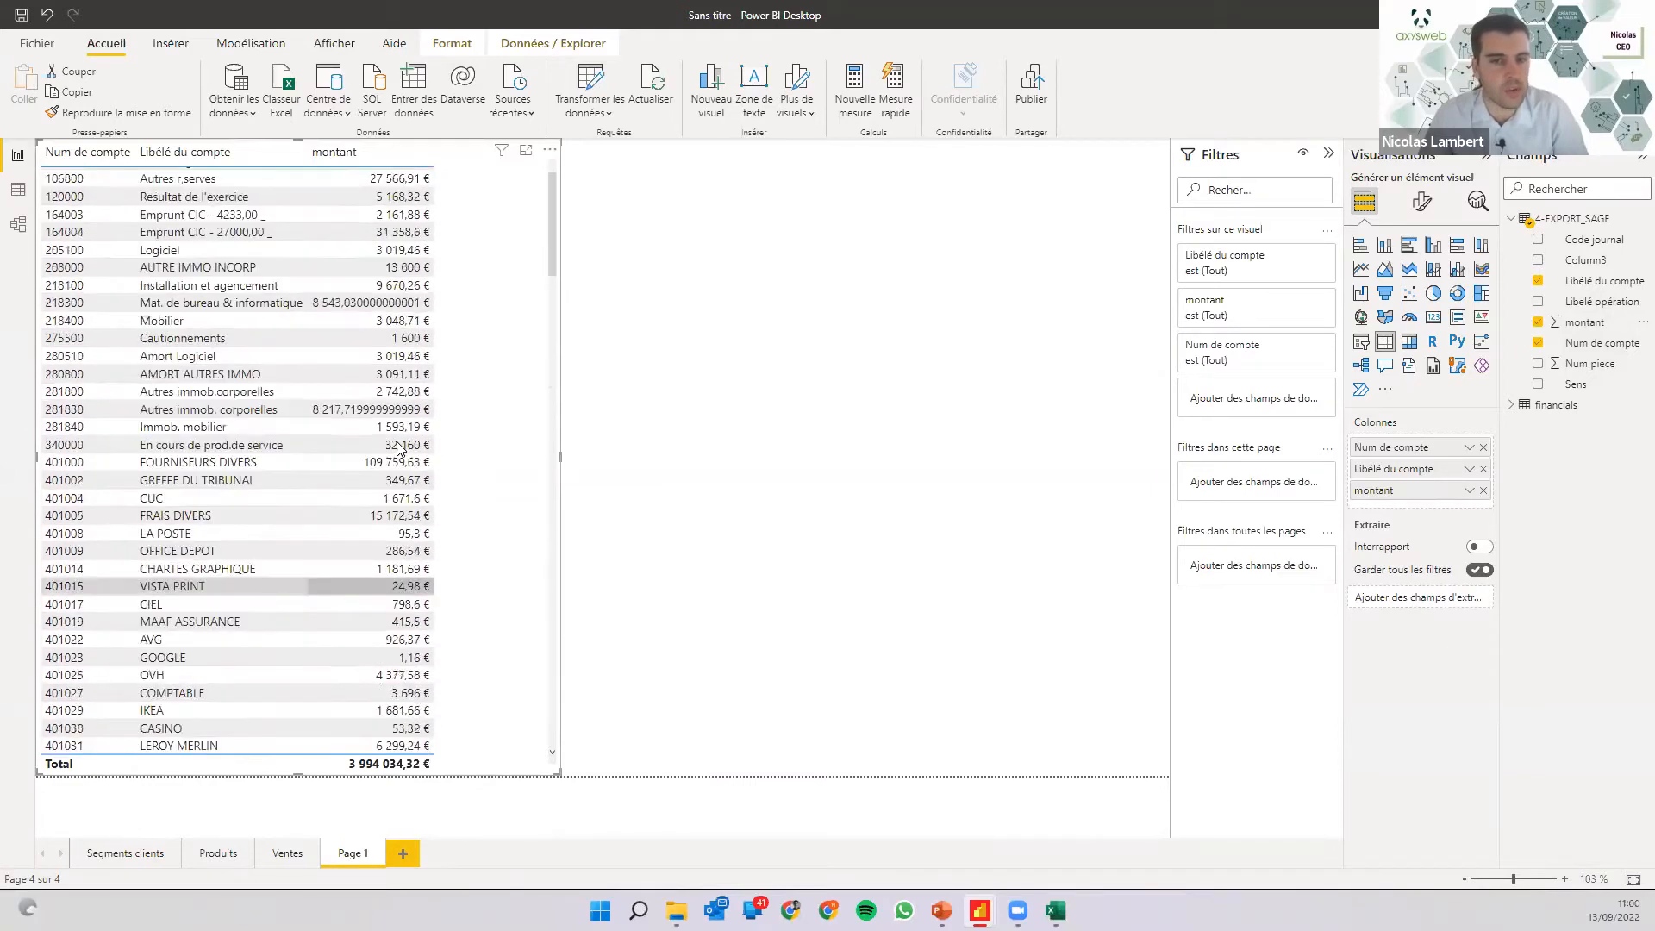
Set the montant column of 4-EXPORT_SAGE to show 2 decimal places in the data view.
{"action": "left_click", "coordinate": [18, 189]}
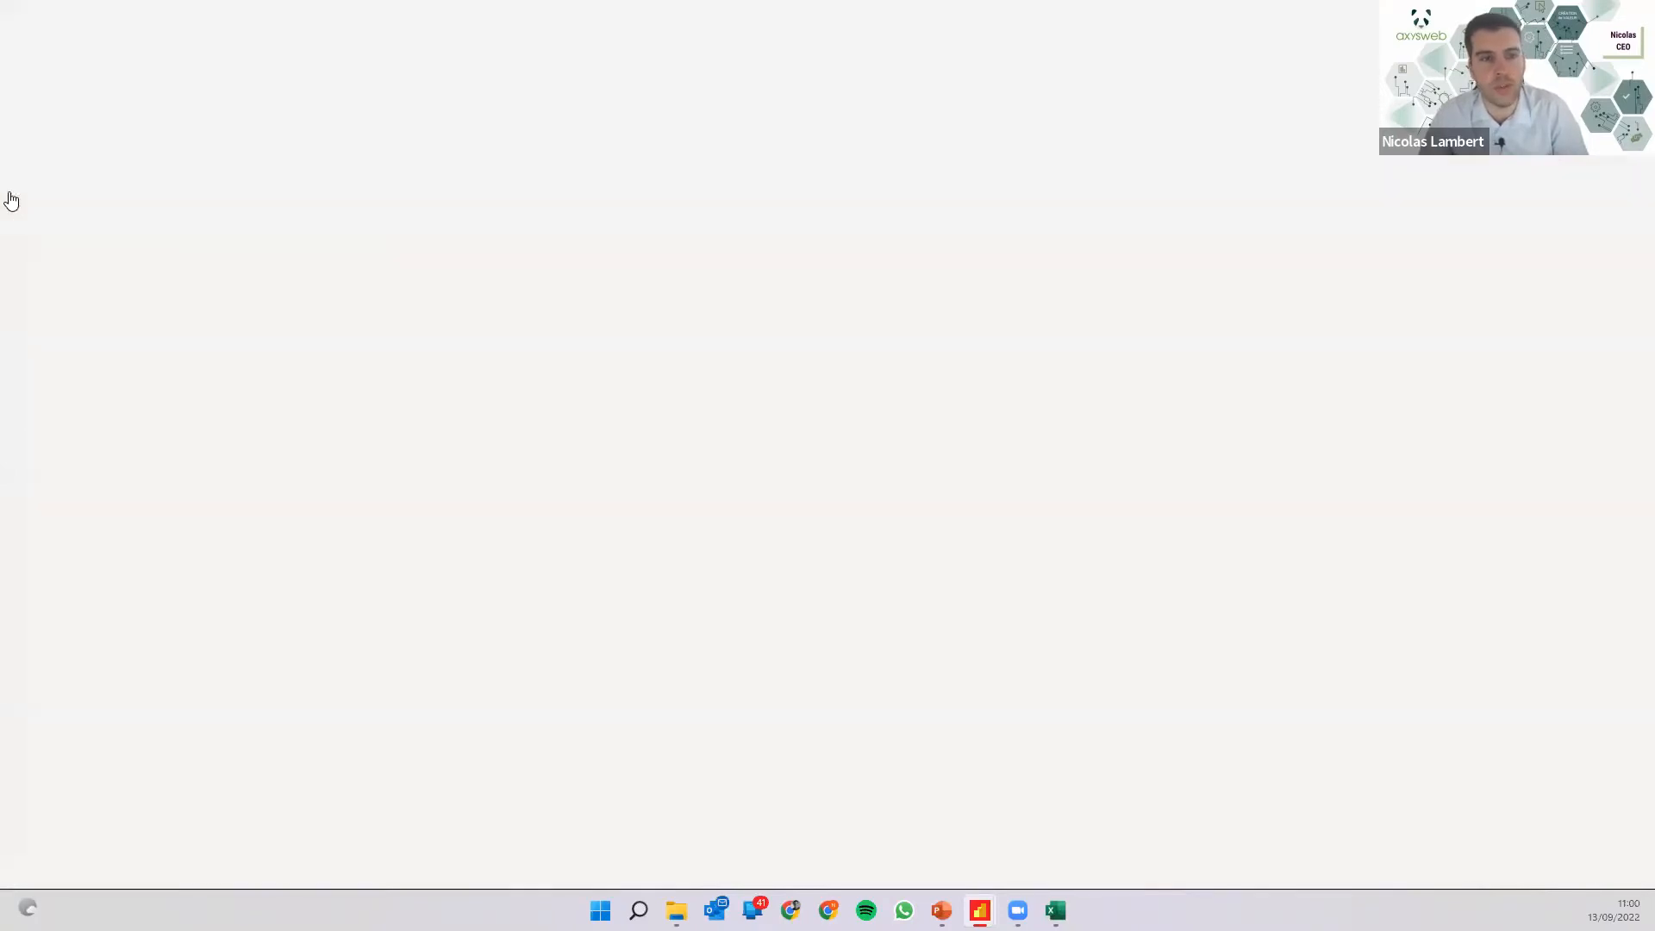
{"action": "left_click", "coordinate": [518, 183]}
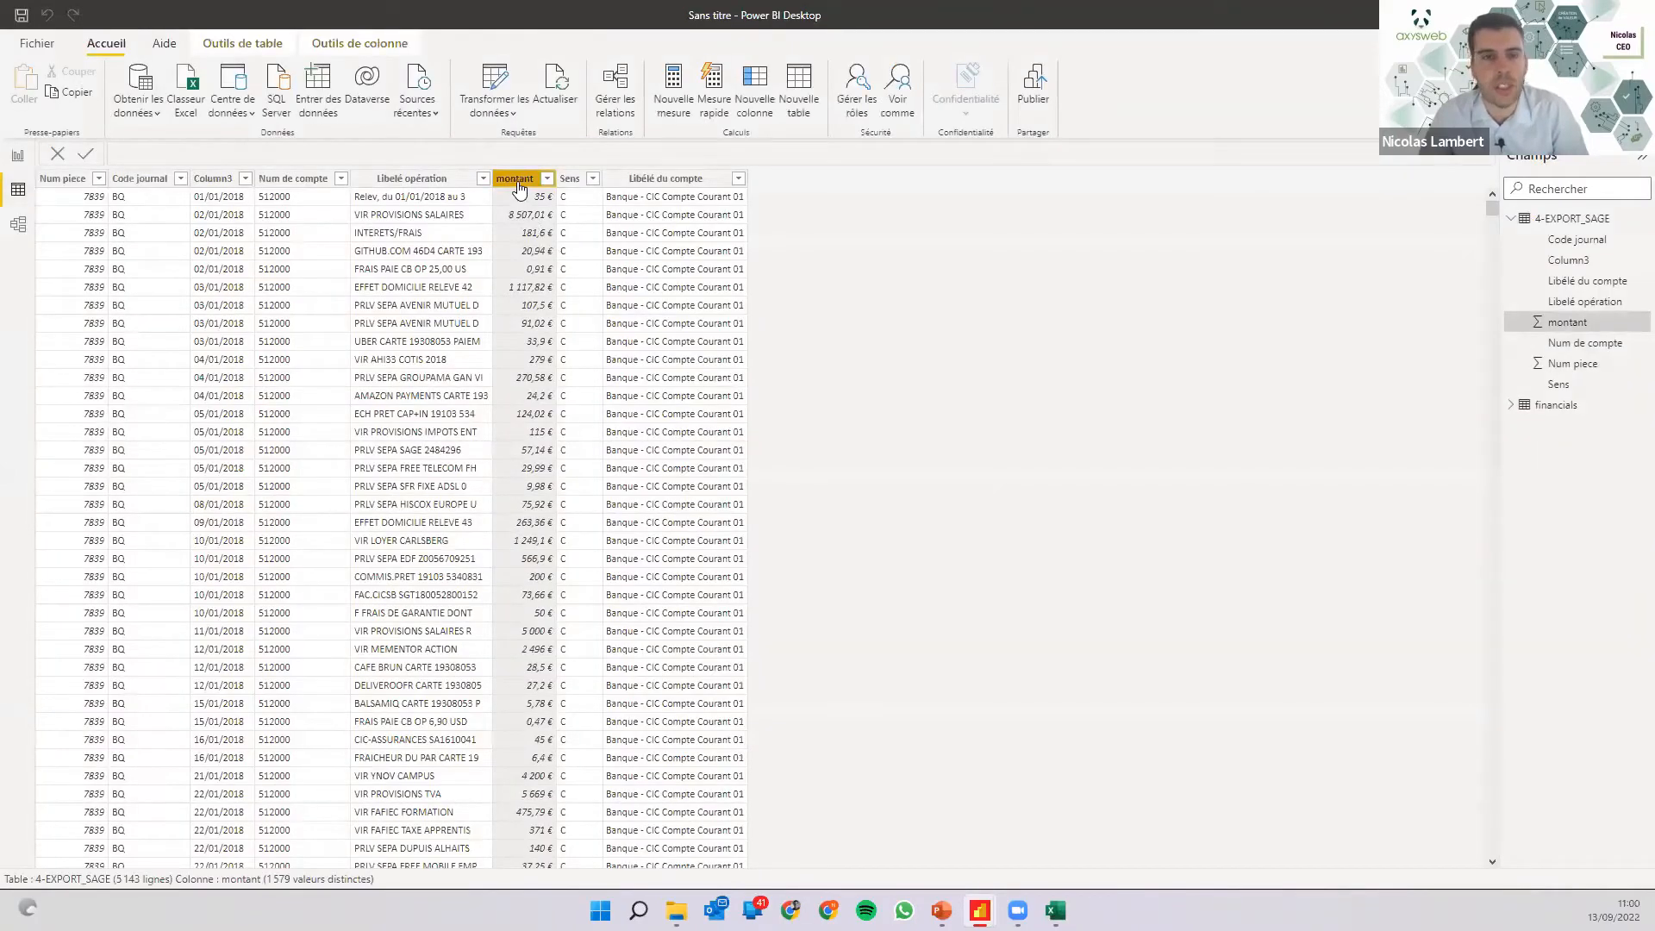
{"action": "left_click", "coordinate": [359, 43]}
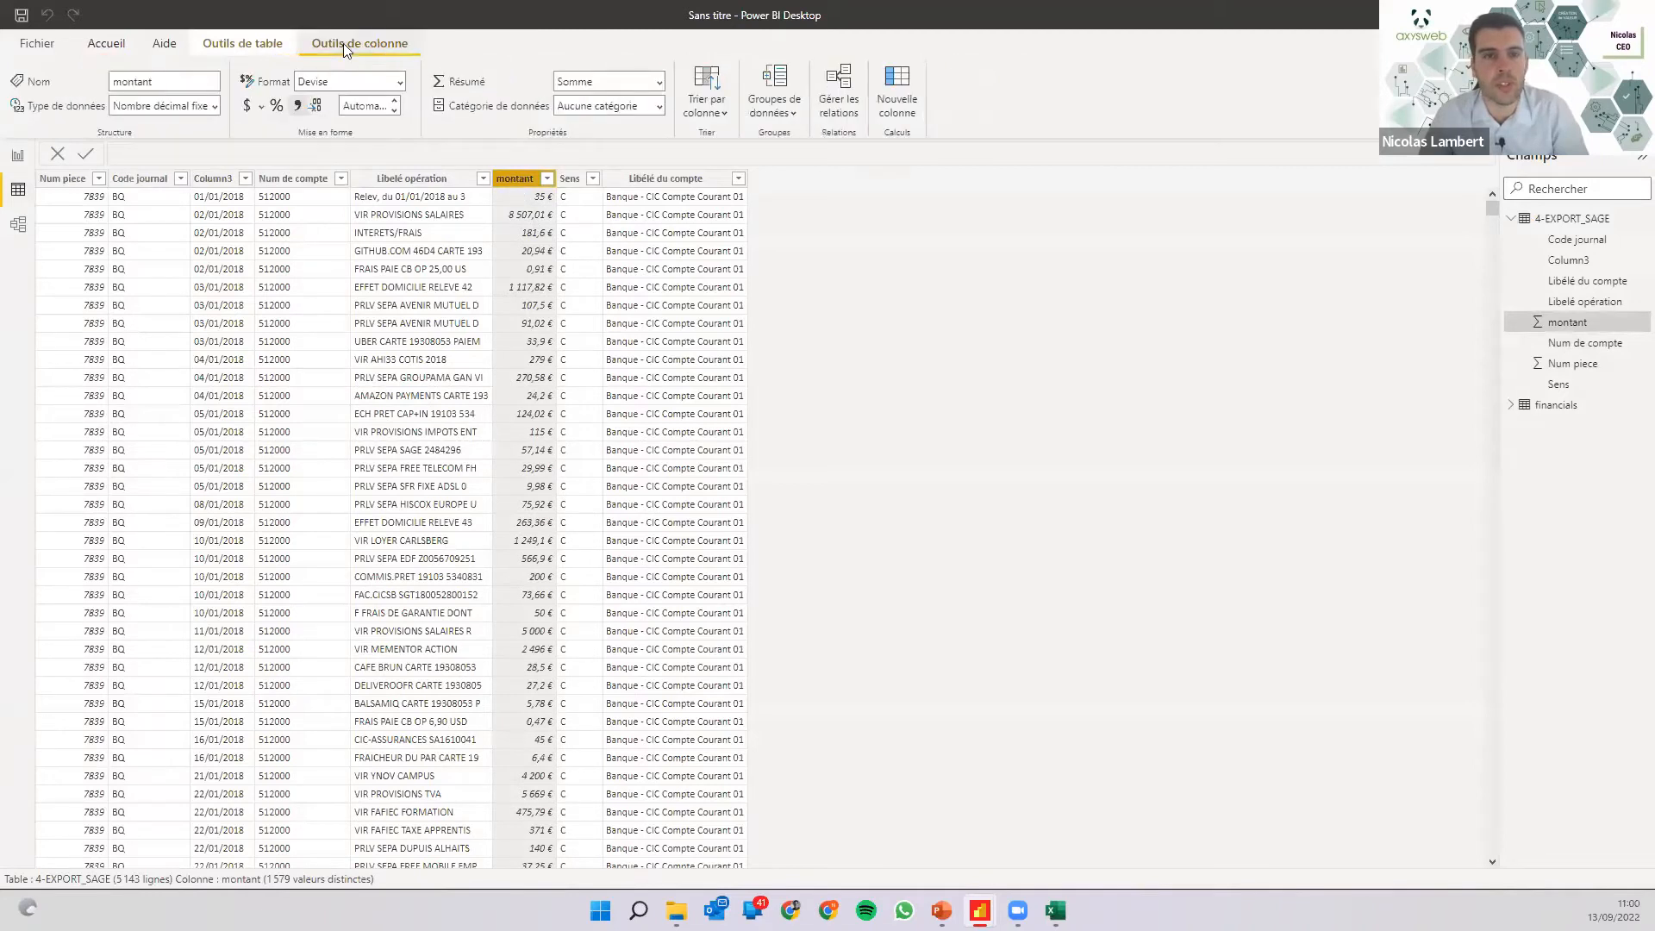
{"action": "left_click", "coordinate": [383, 107]}
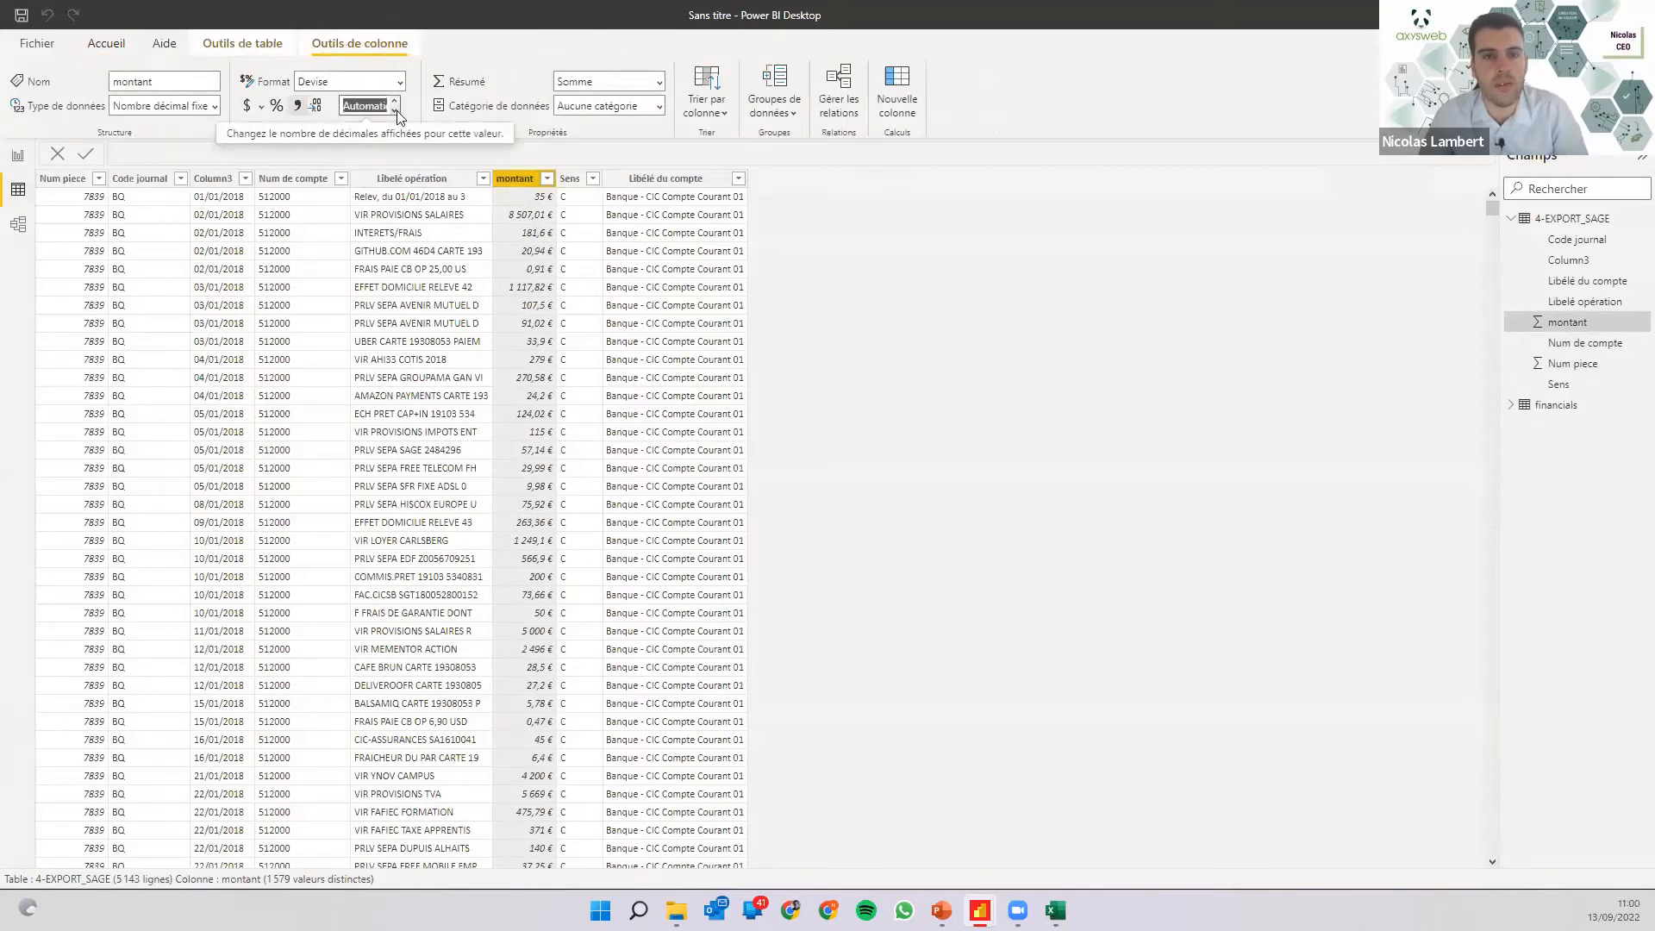
{"action": "left_click", "coordinate": [397, 111]}
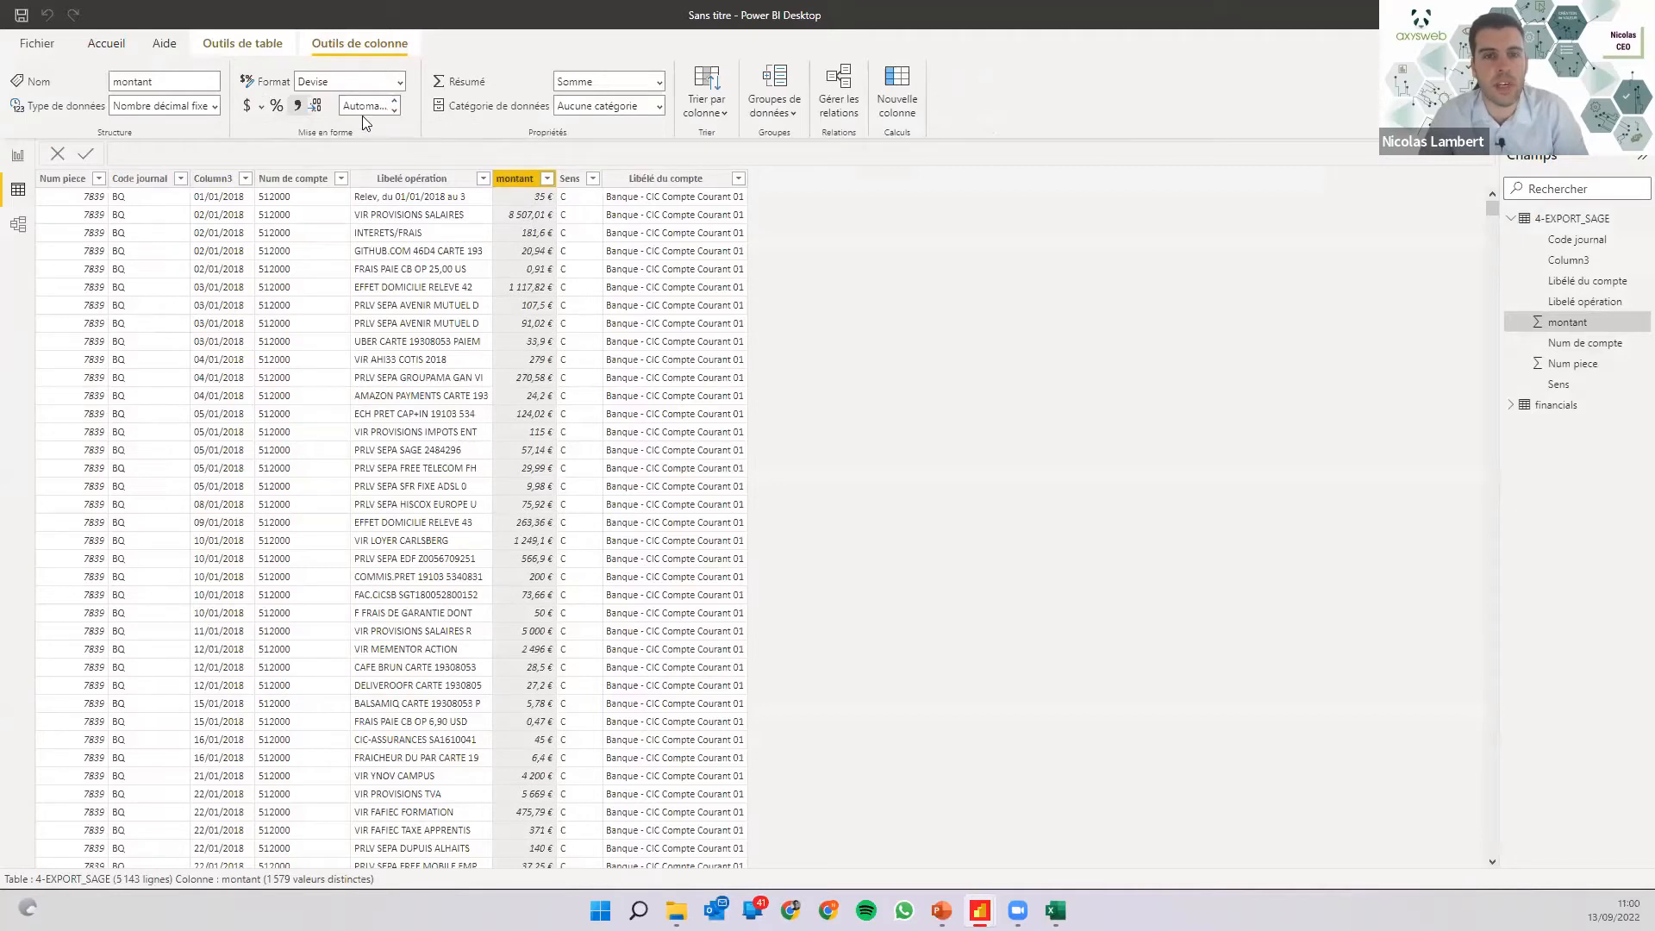
{"action": "left_click", "coordinate": [396, 111]}
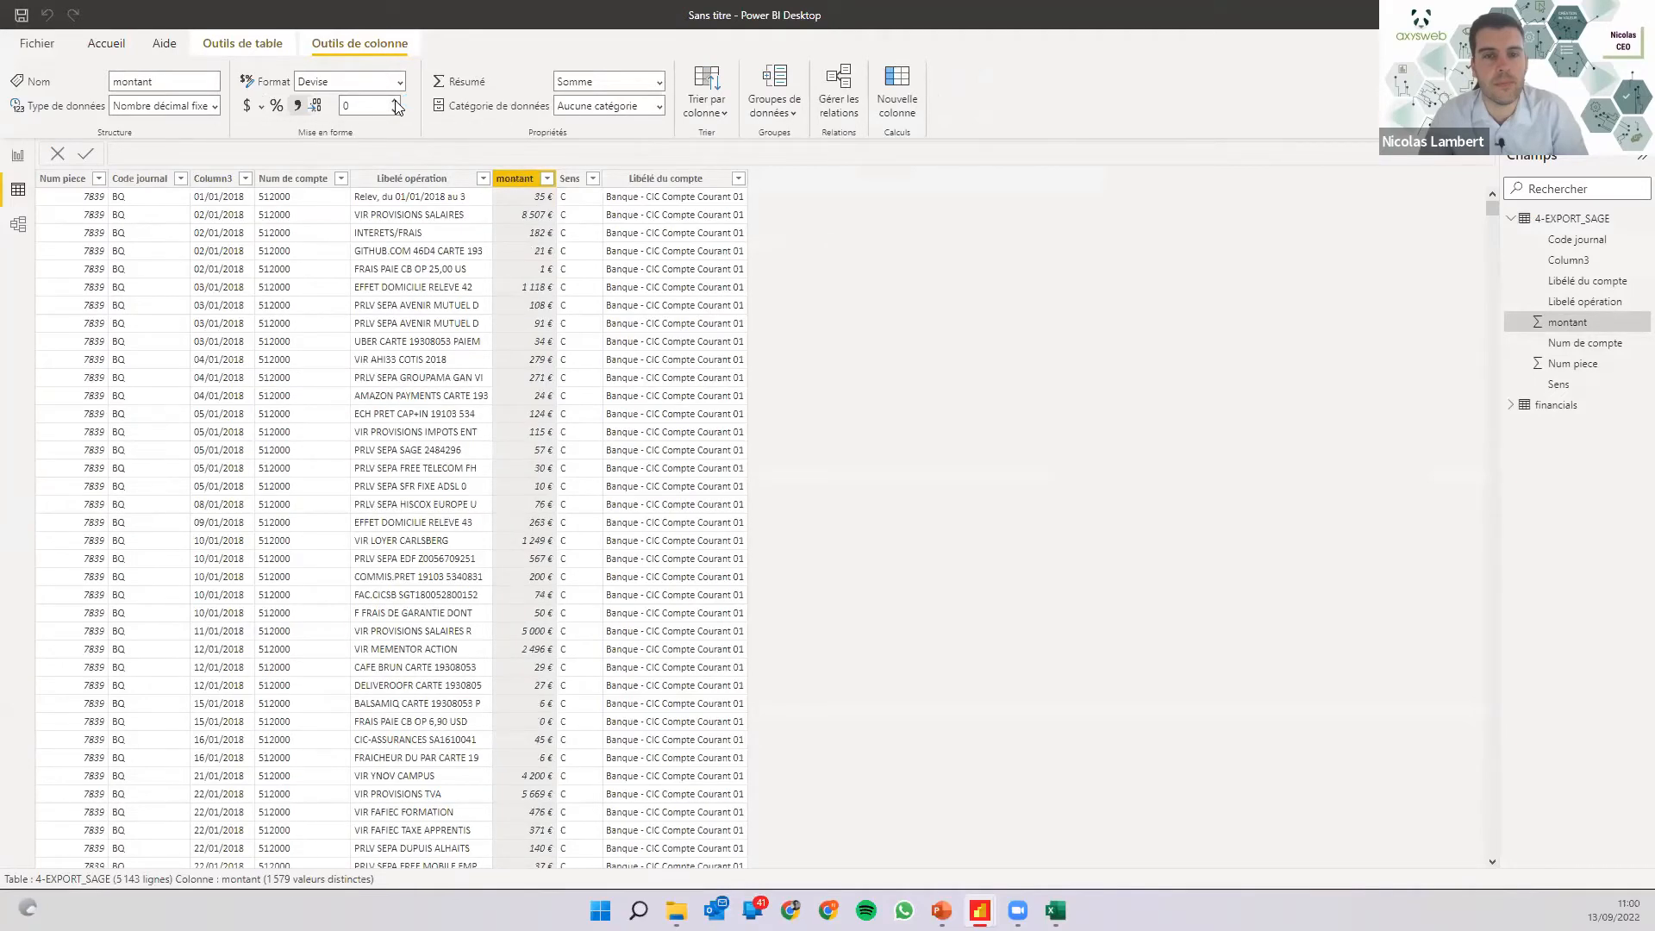
{"action": "left_click", "coordinate": [395, 101]}
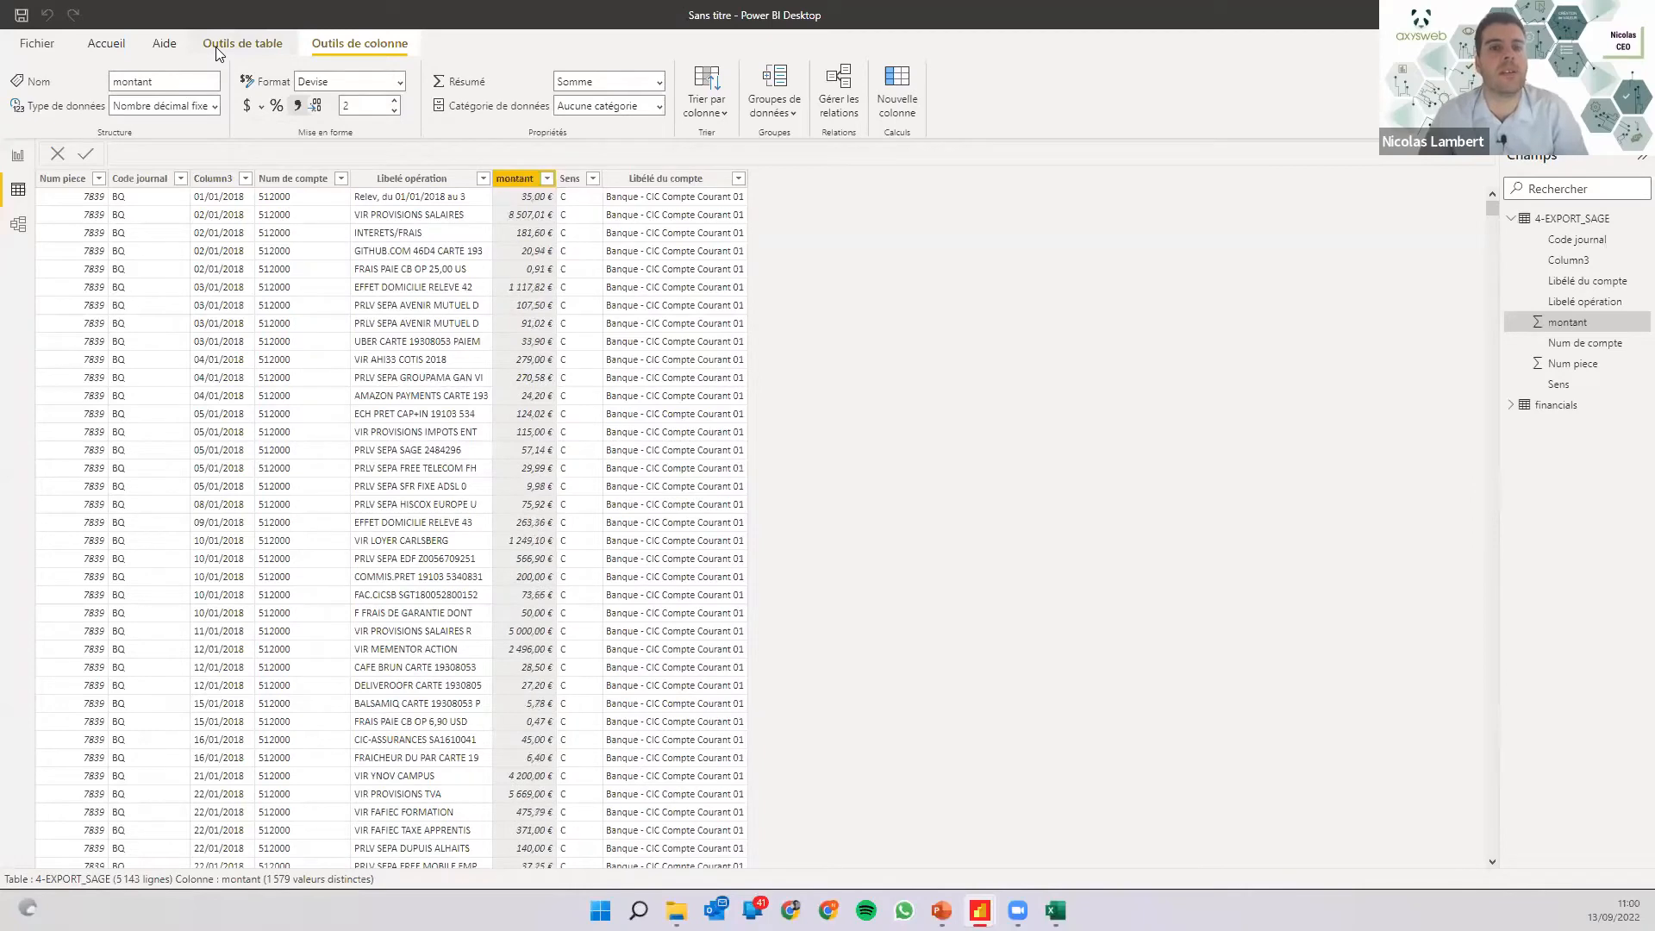
Return to the report, review the amounts in the table visual and narrow it to fit closer to its columns.
{"action": "left_click", "coordinate": [17, 156]}
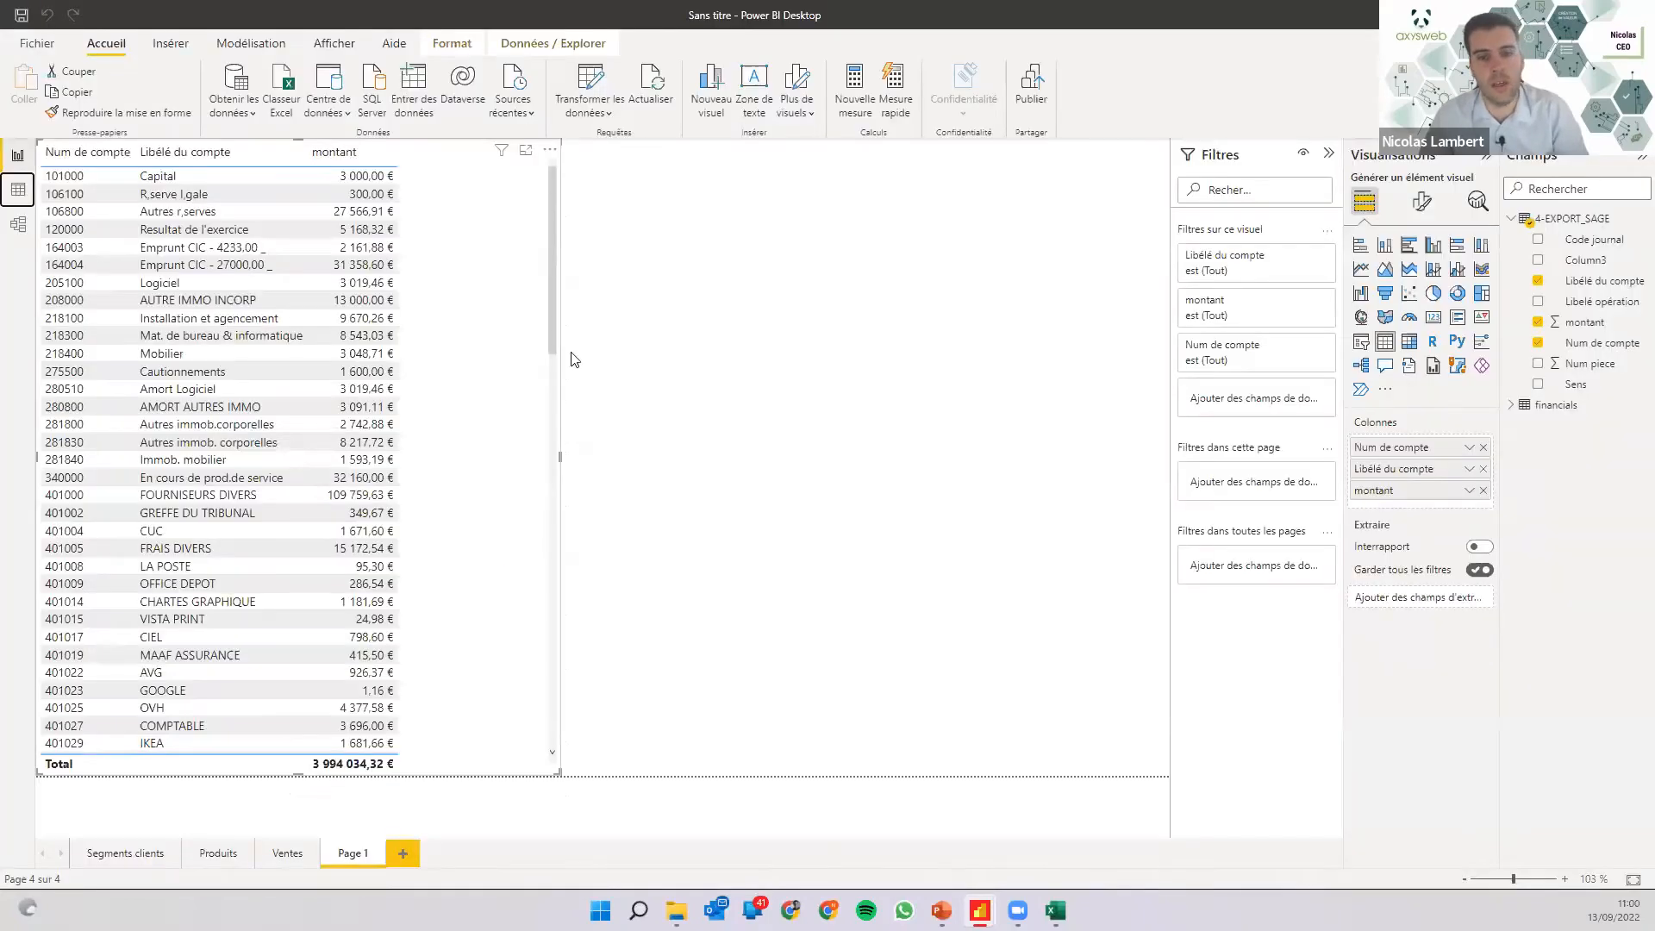
{"action": "scroll", "coordinate": [341, 299], "scroll_direction": "down", "scroll_amount": 20}
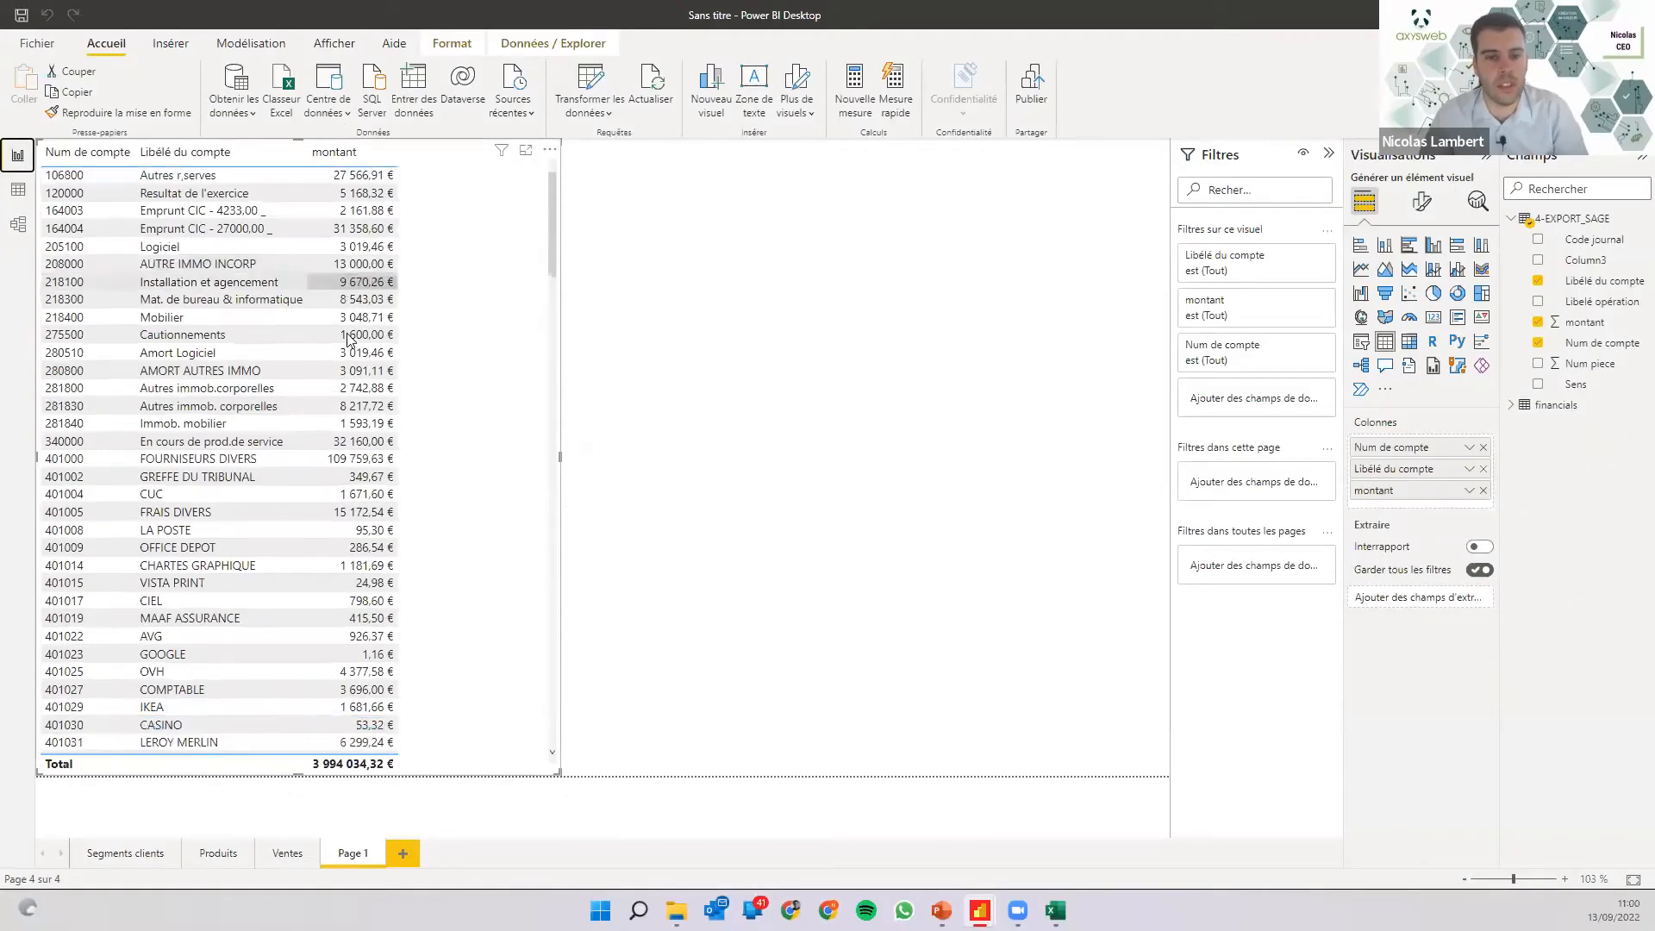
{"action": "scroll", "coordinate": [317, 540], "scroll_direction": "up", "scroll_amount": 20}
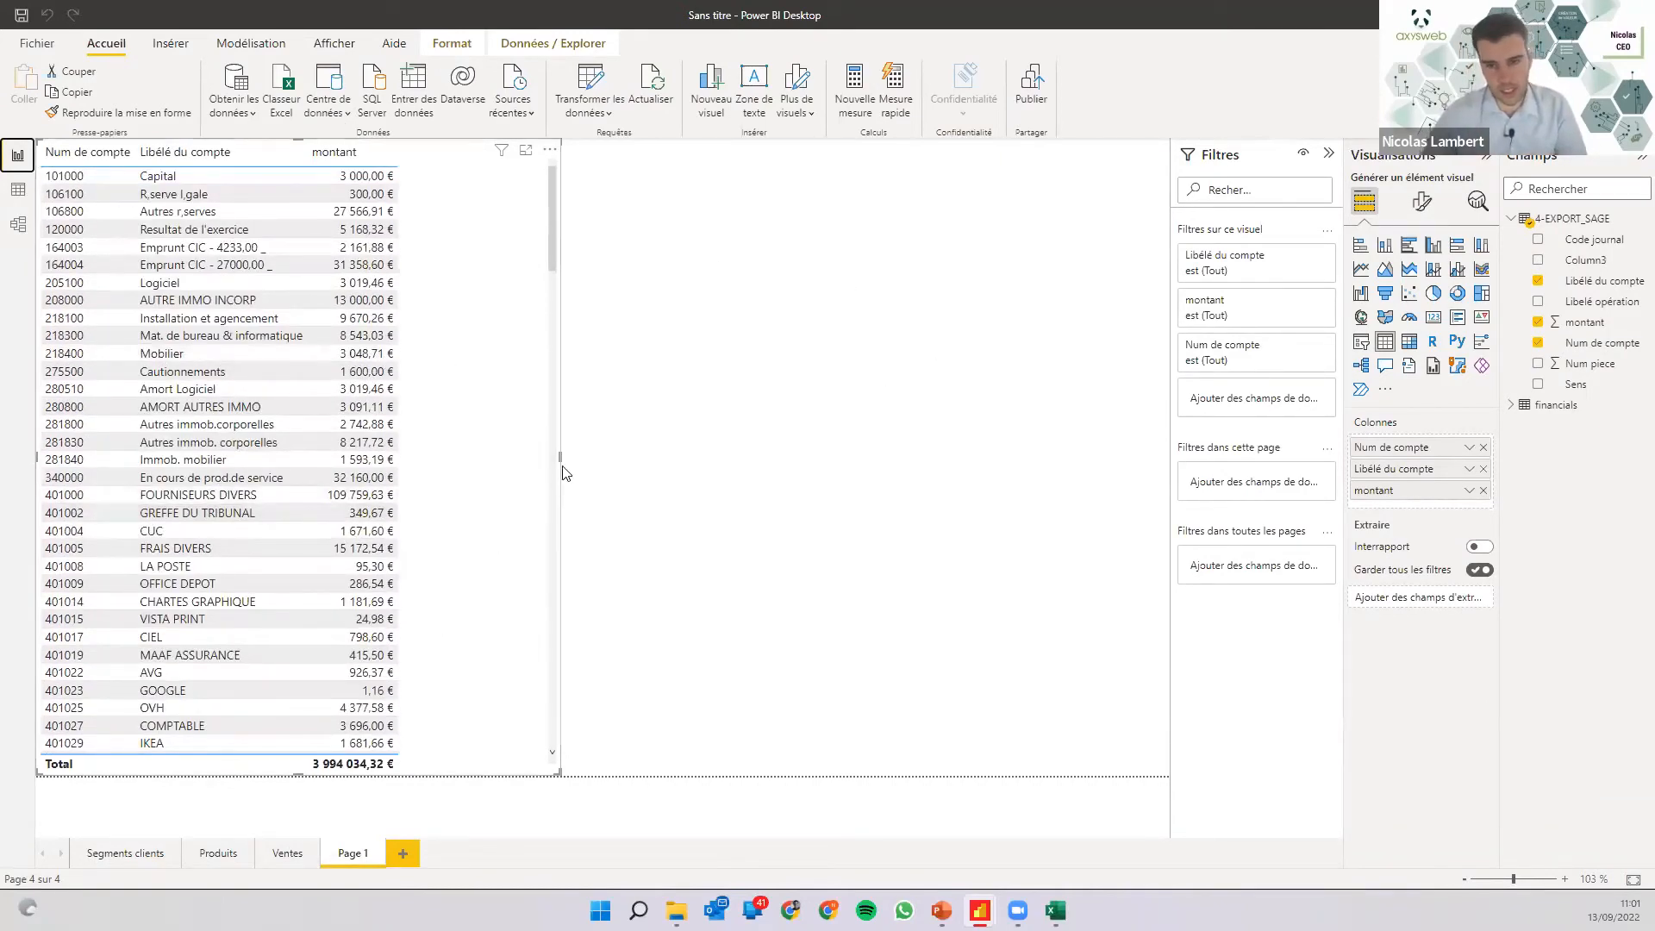
{"action": "left_click_drag", "start_coordinate": [562, 462], "coordinate": [466, 455]}
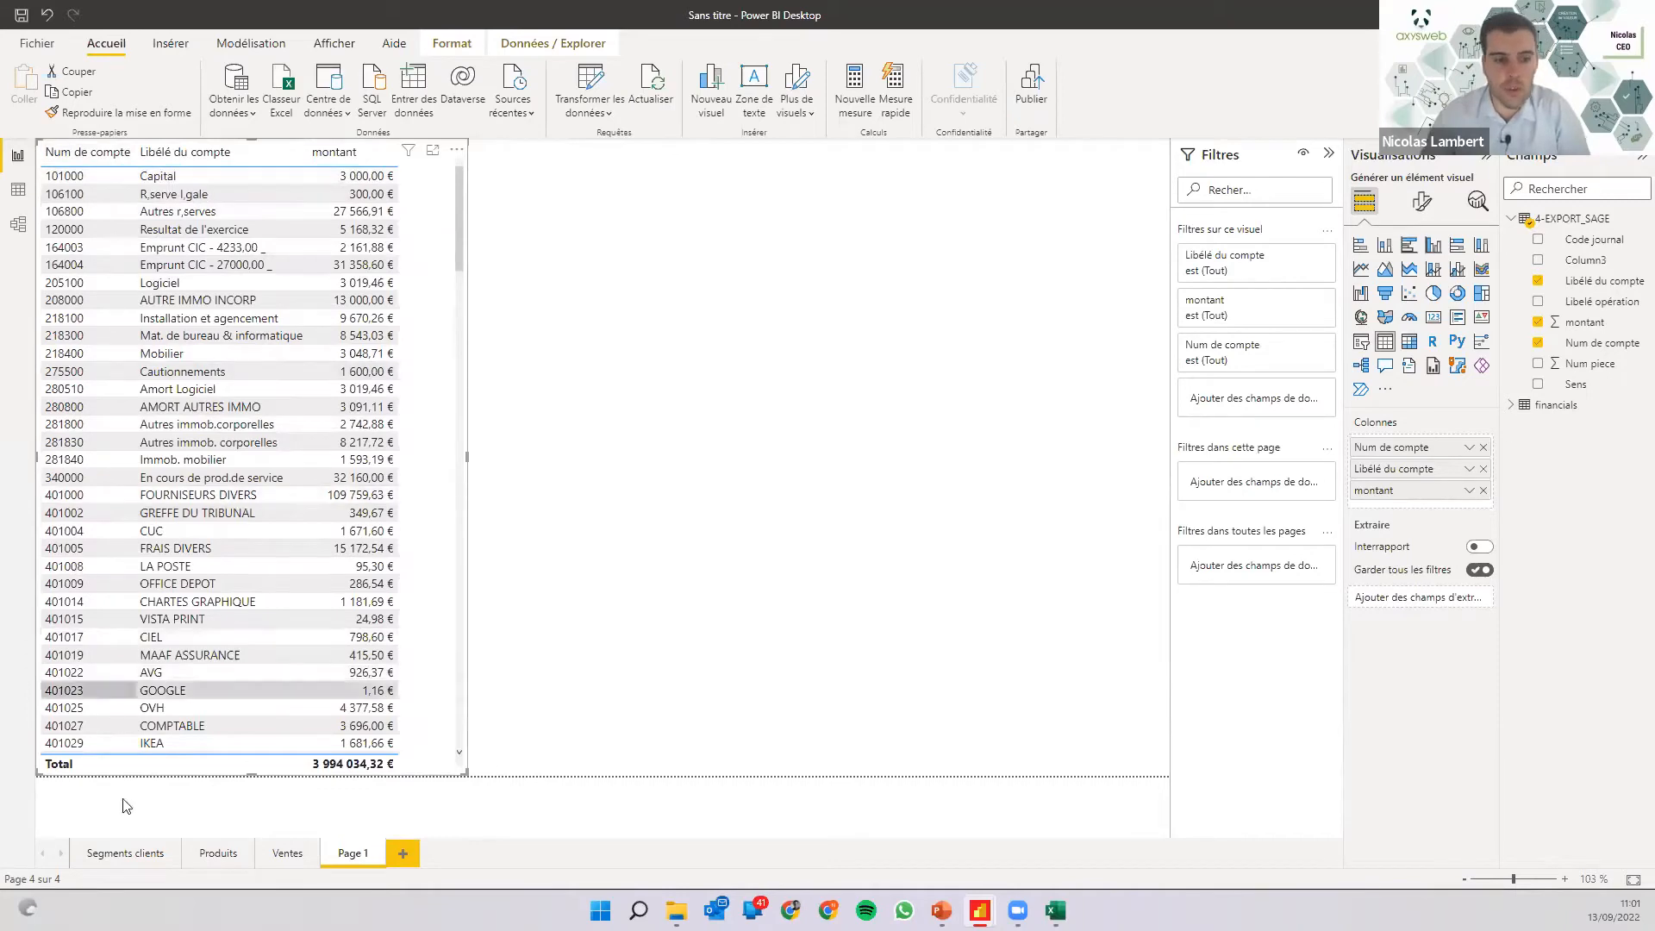
{"action": "scroll", "coordinate": [89, 436], "scroll_direction": "down", "scroll_amount": 15}
{"action": "scroll", "coordinate": [90, 436], "scroll_direction": "down", "scroll_amount": 15}
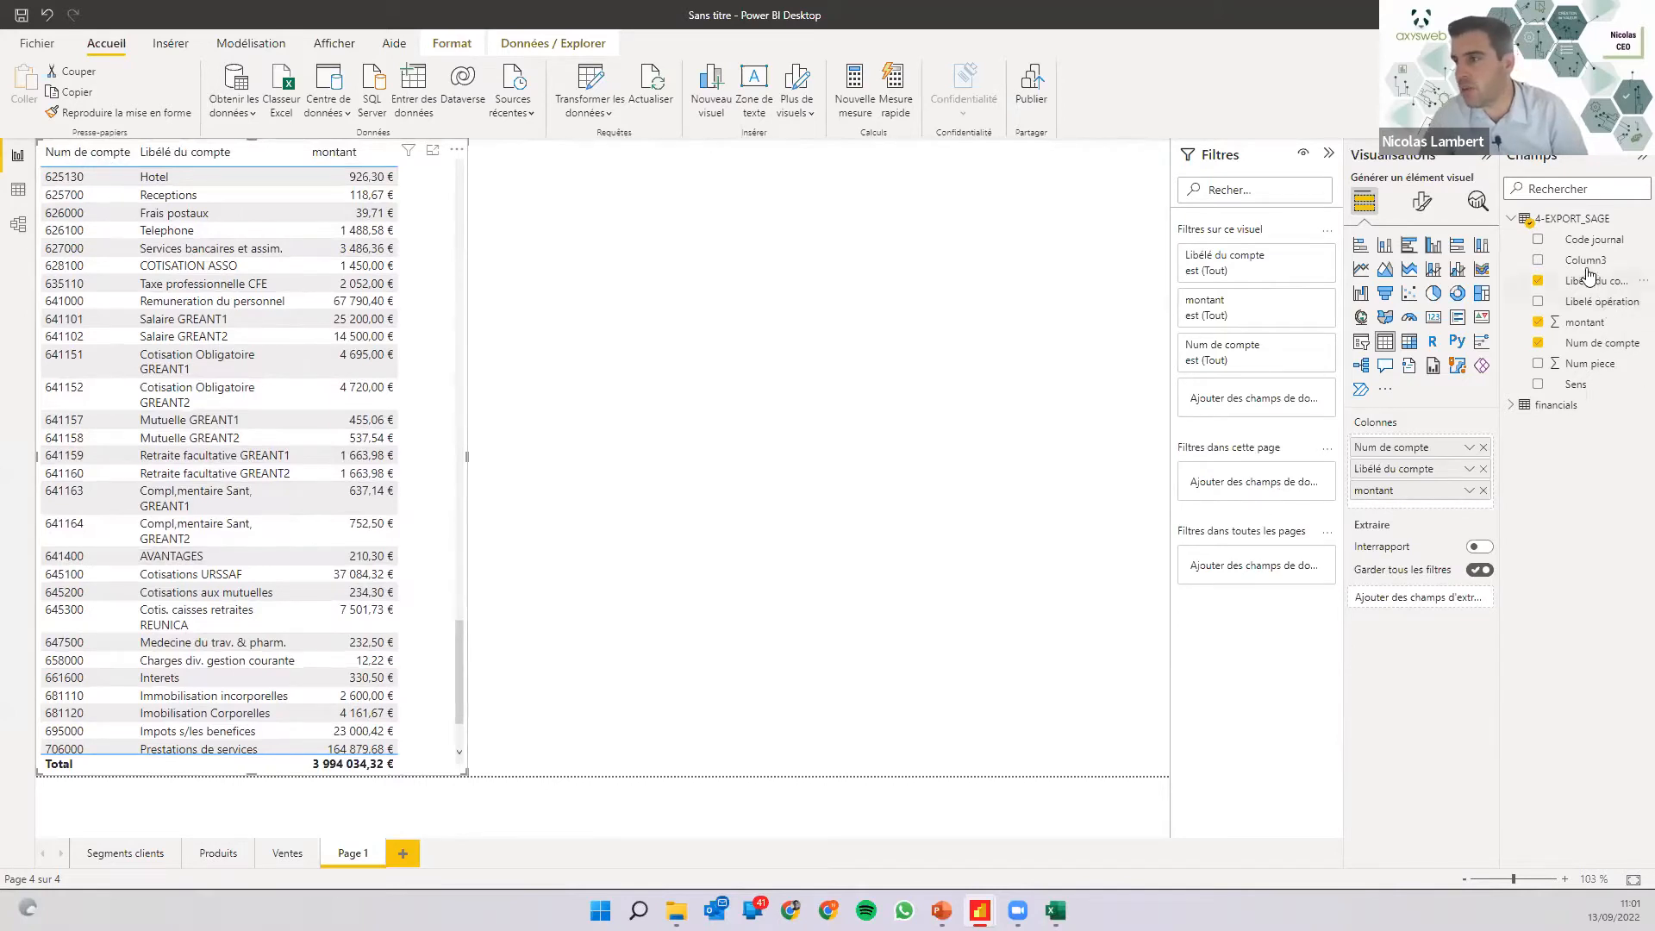
Add a page-level advanced filter on Num de compte that keeps values starting with 6, and look through the filtered table.
{"action": "left_click_drag", "start_coordinate": [1594, 343], "coordinate": [1265, 479]}
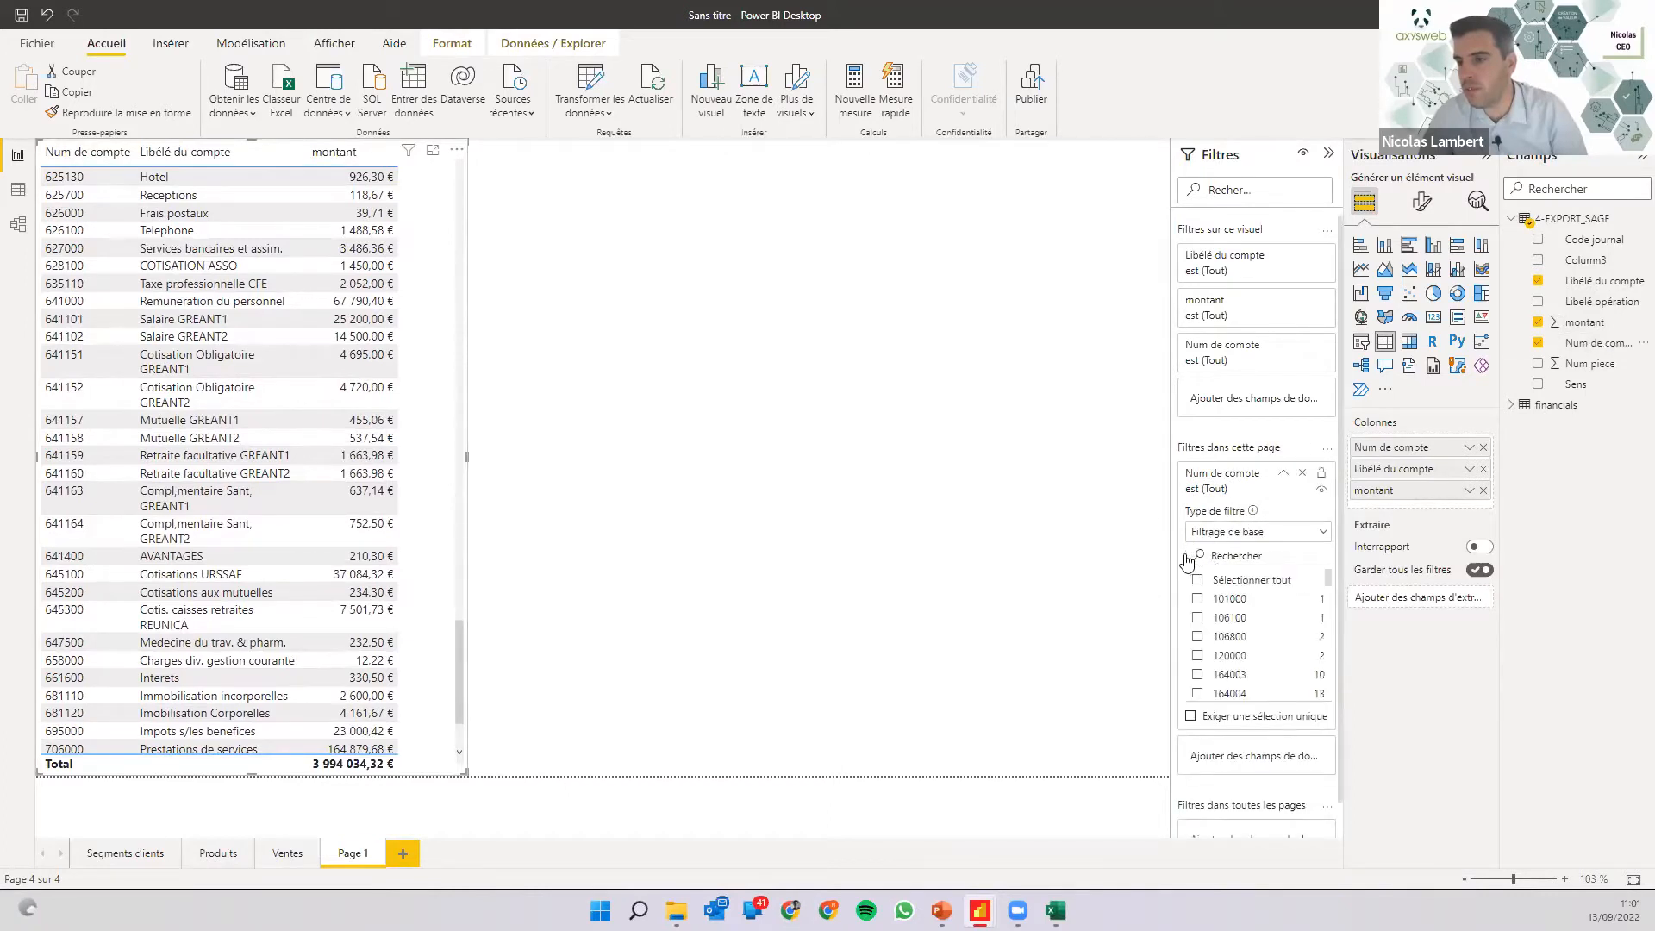
{"action": "left_click", "coordinate": [1257, 539]}
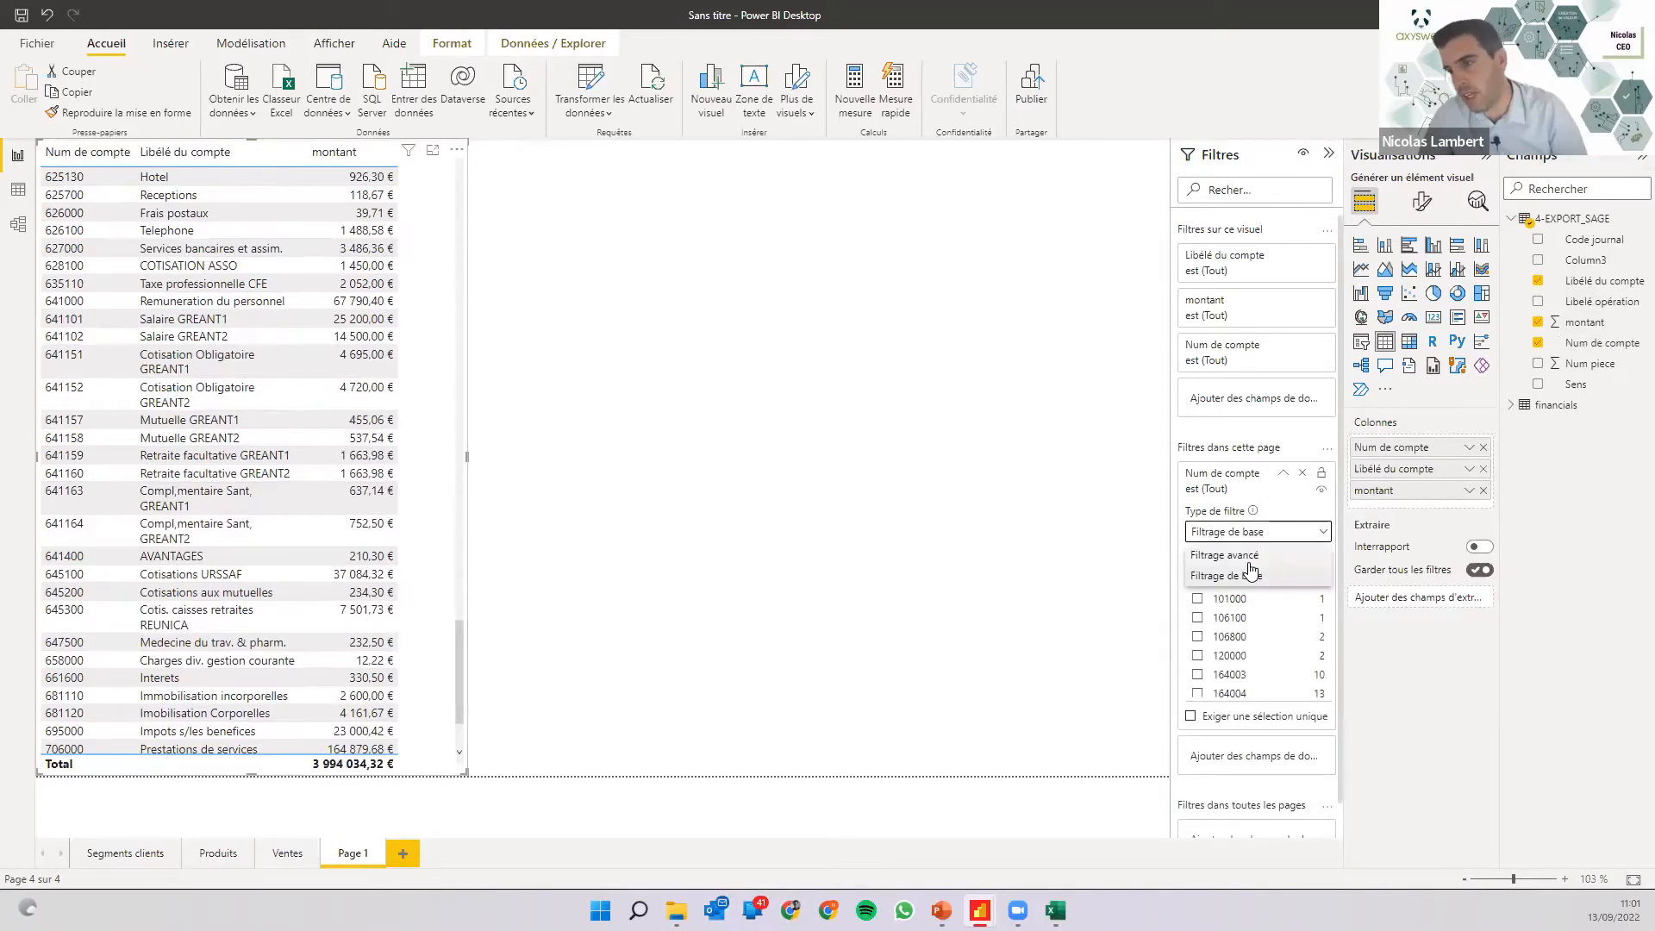
{"action": "left_click", "coordinate": [1252, 558]}
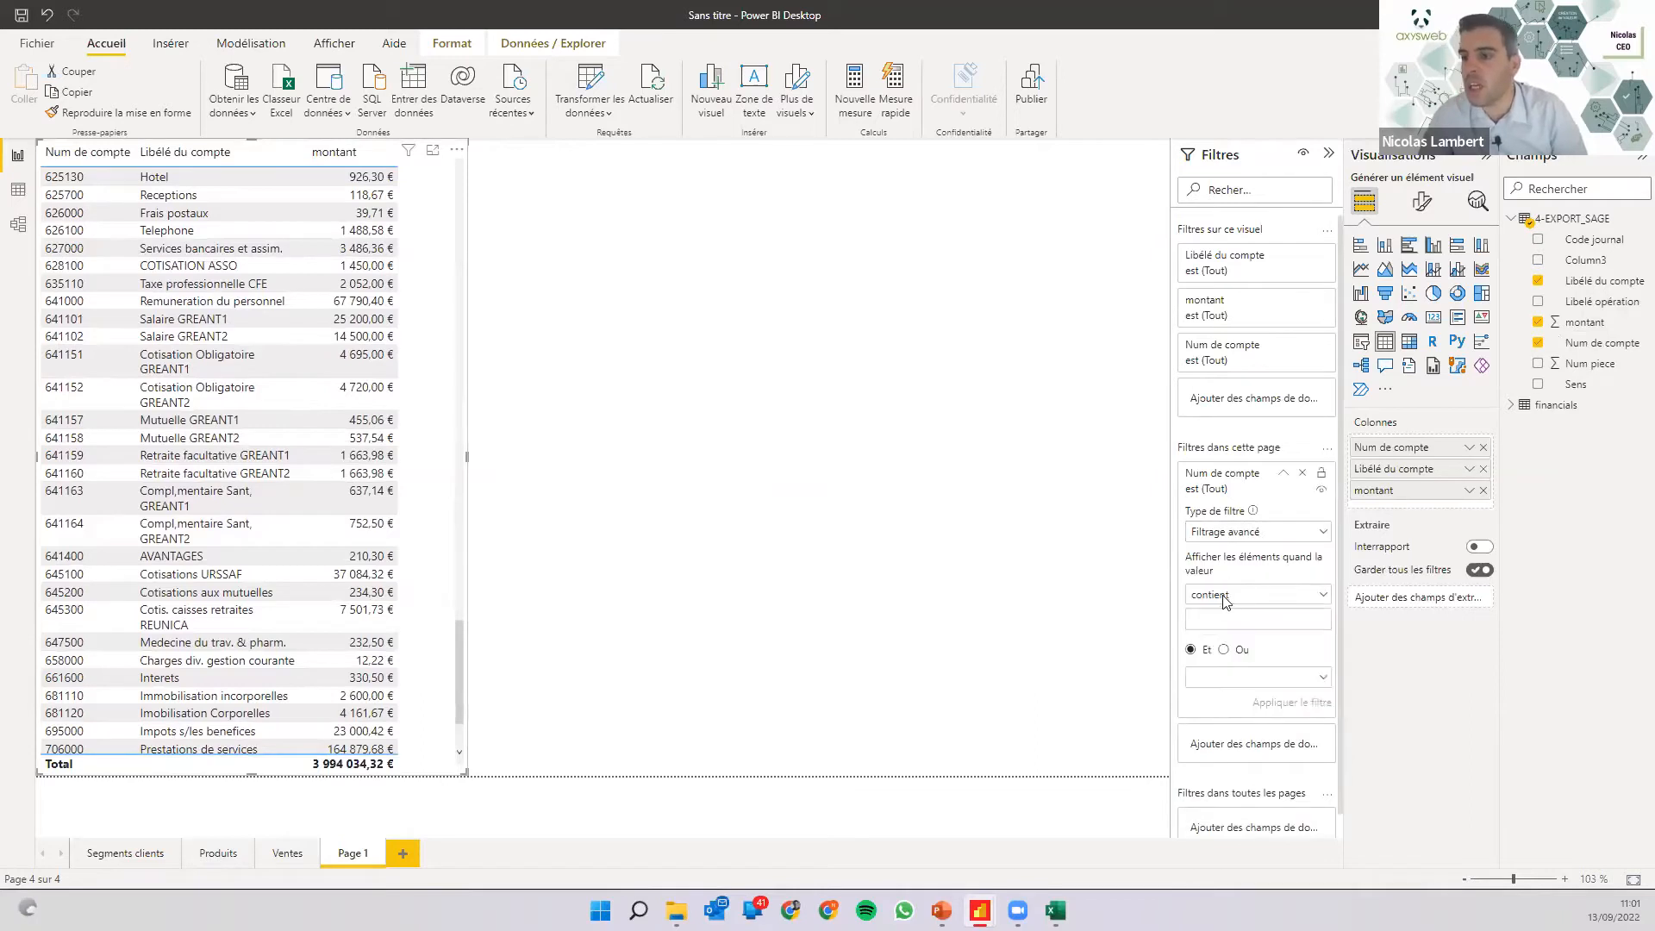
{"action": "left_click", "coordinate": [1225, 604]}
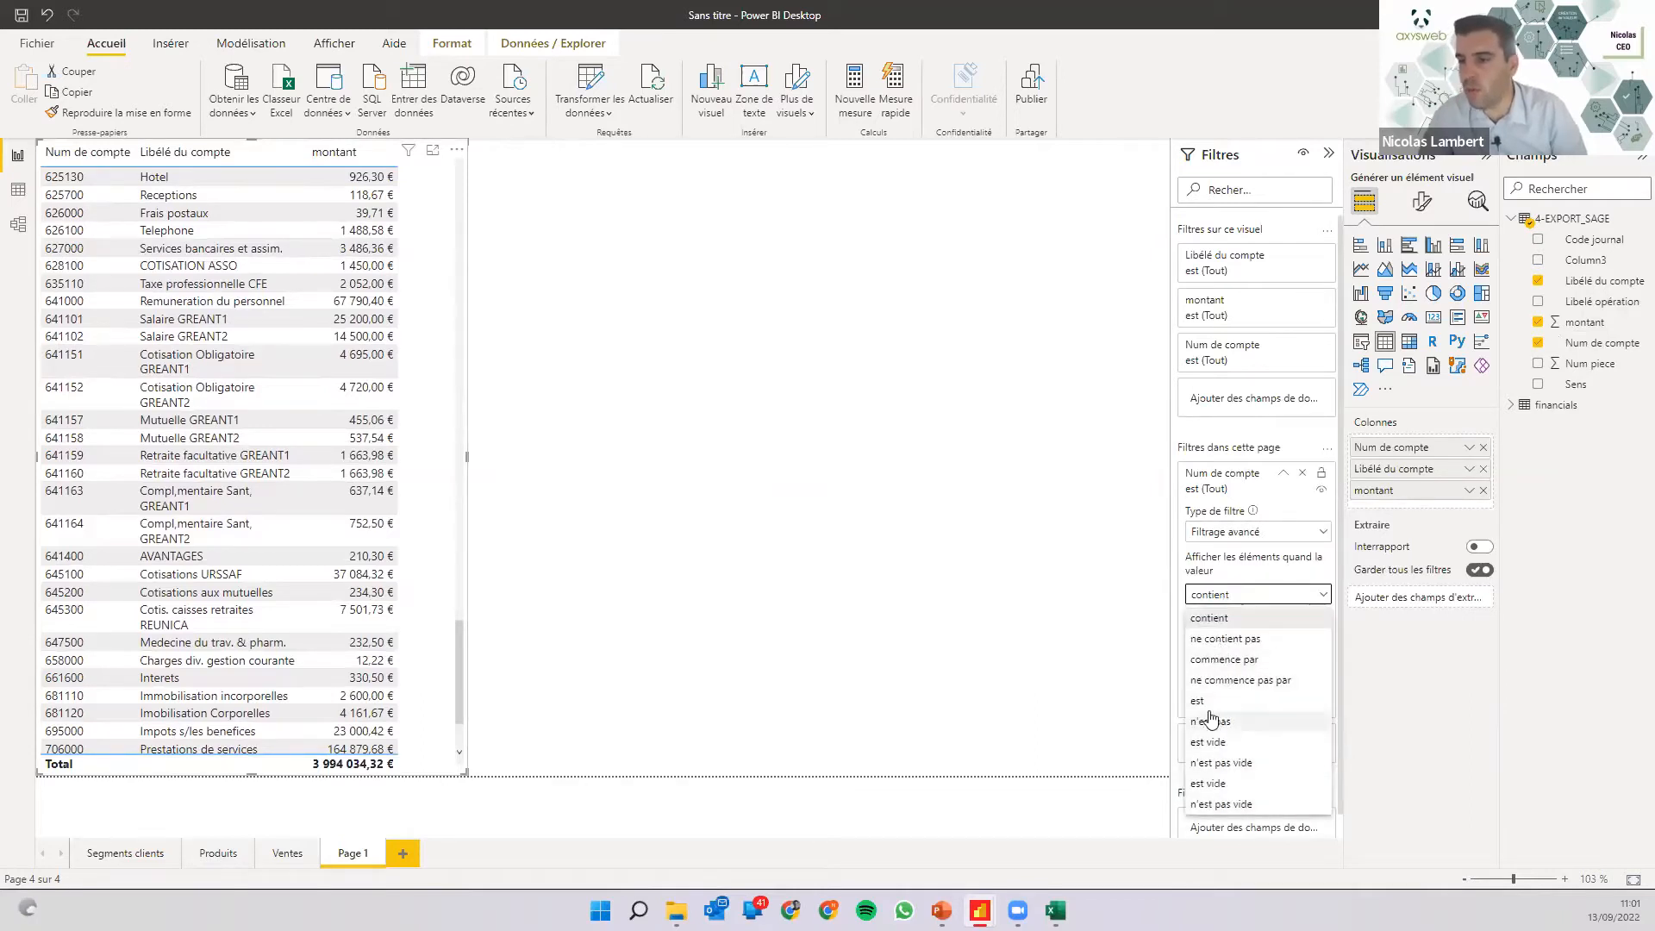
{"action": "left_click", "coordinate": [1222, 660]}
{"action": "left_click", "coordinate": [1215, 621]}
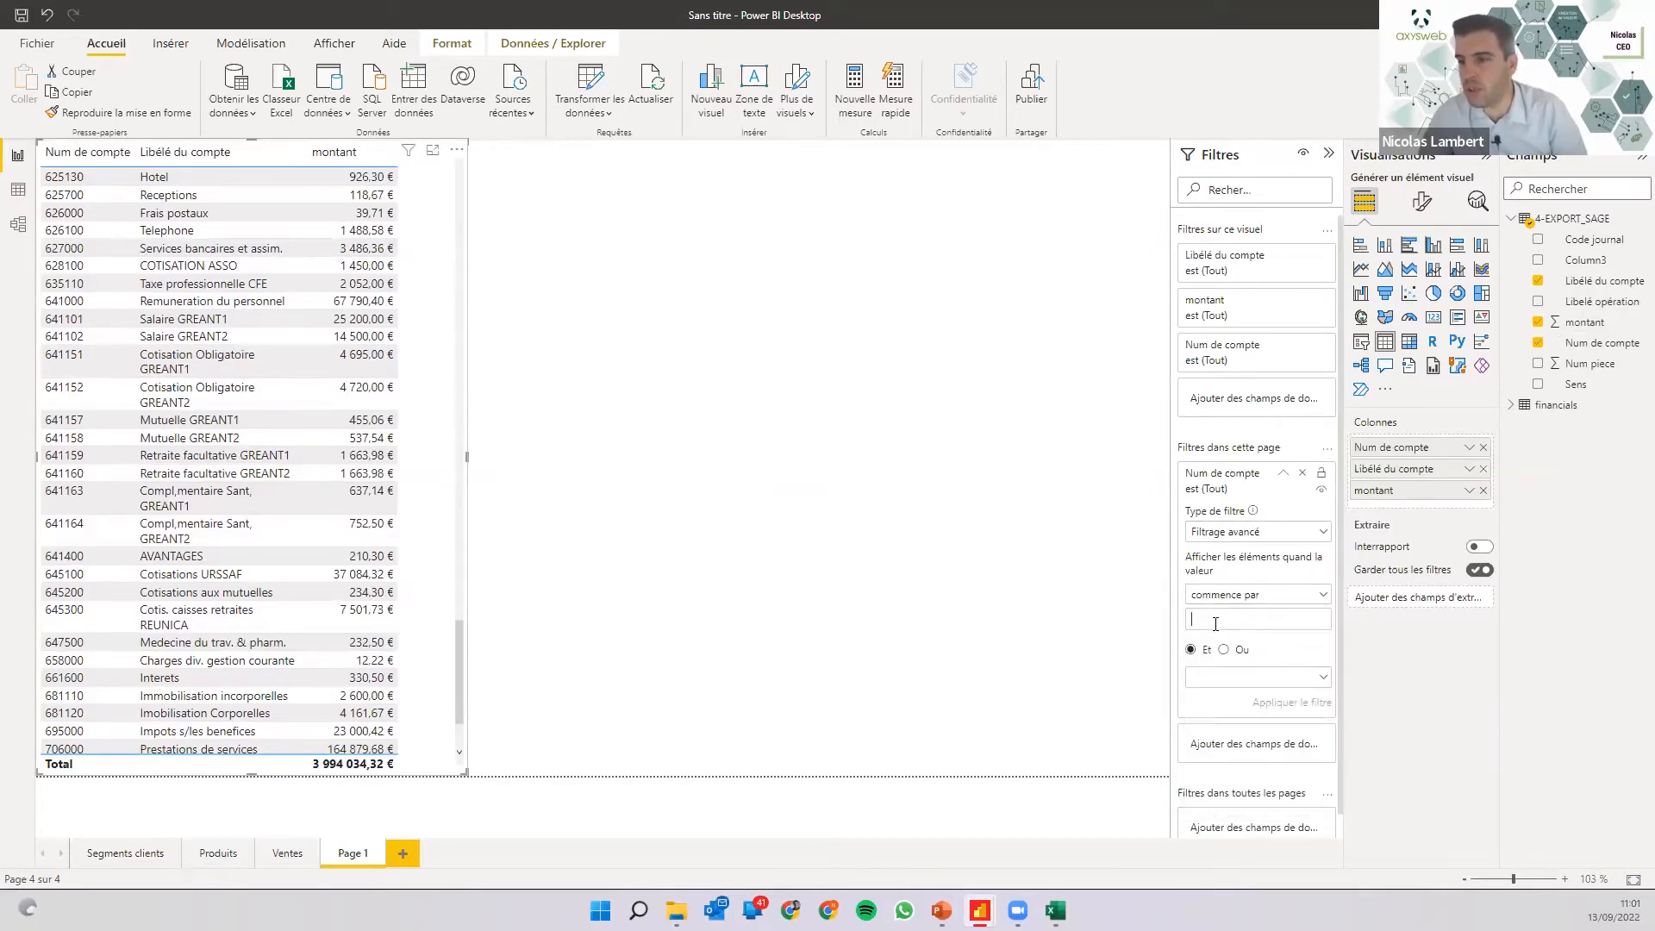
{"action": "type", "text": "6"}
{"action": "left_click", "coordinate": [1292, 702]}
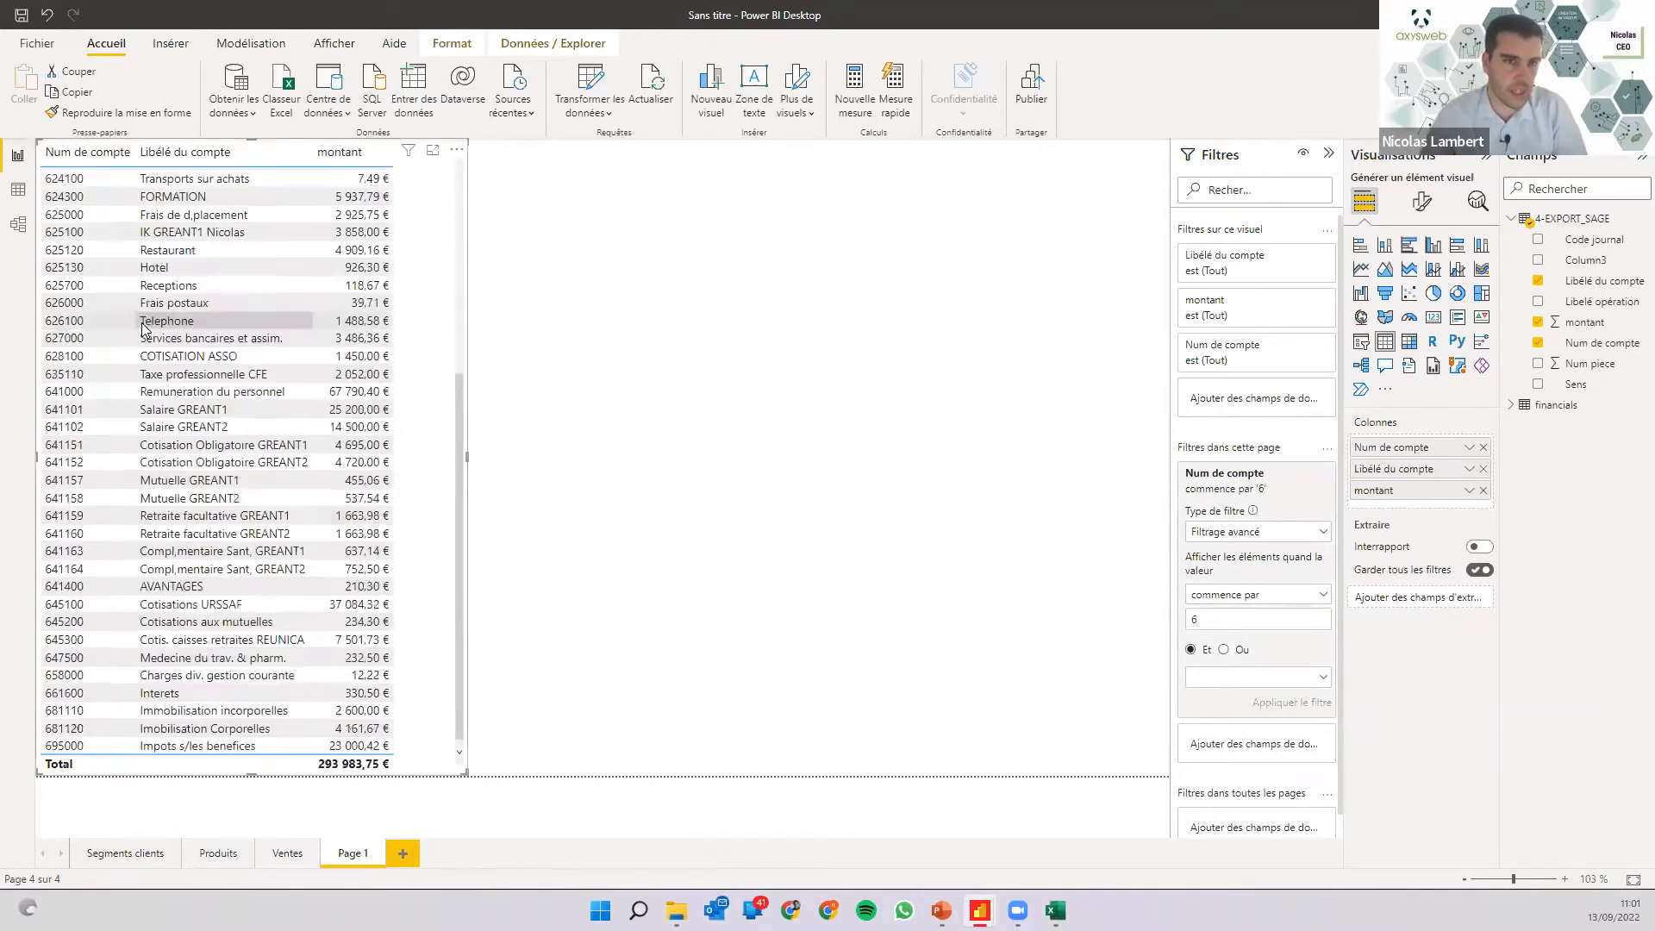
{"action": "scroll", "coordinate": [144, 331], "scroll_direction": "down", "scroll_amount": 6}
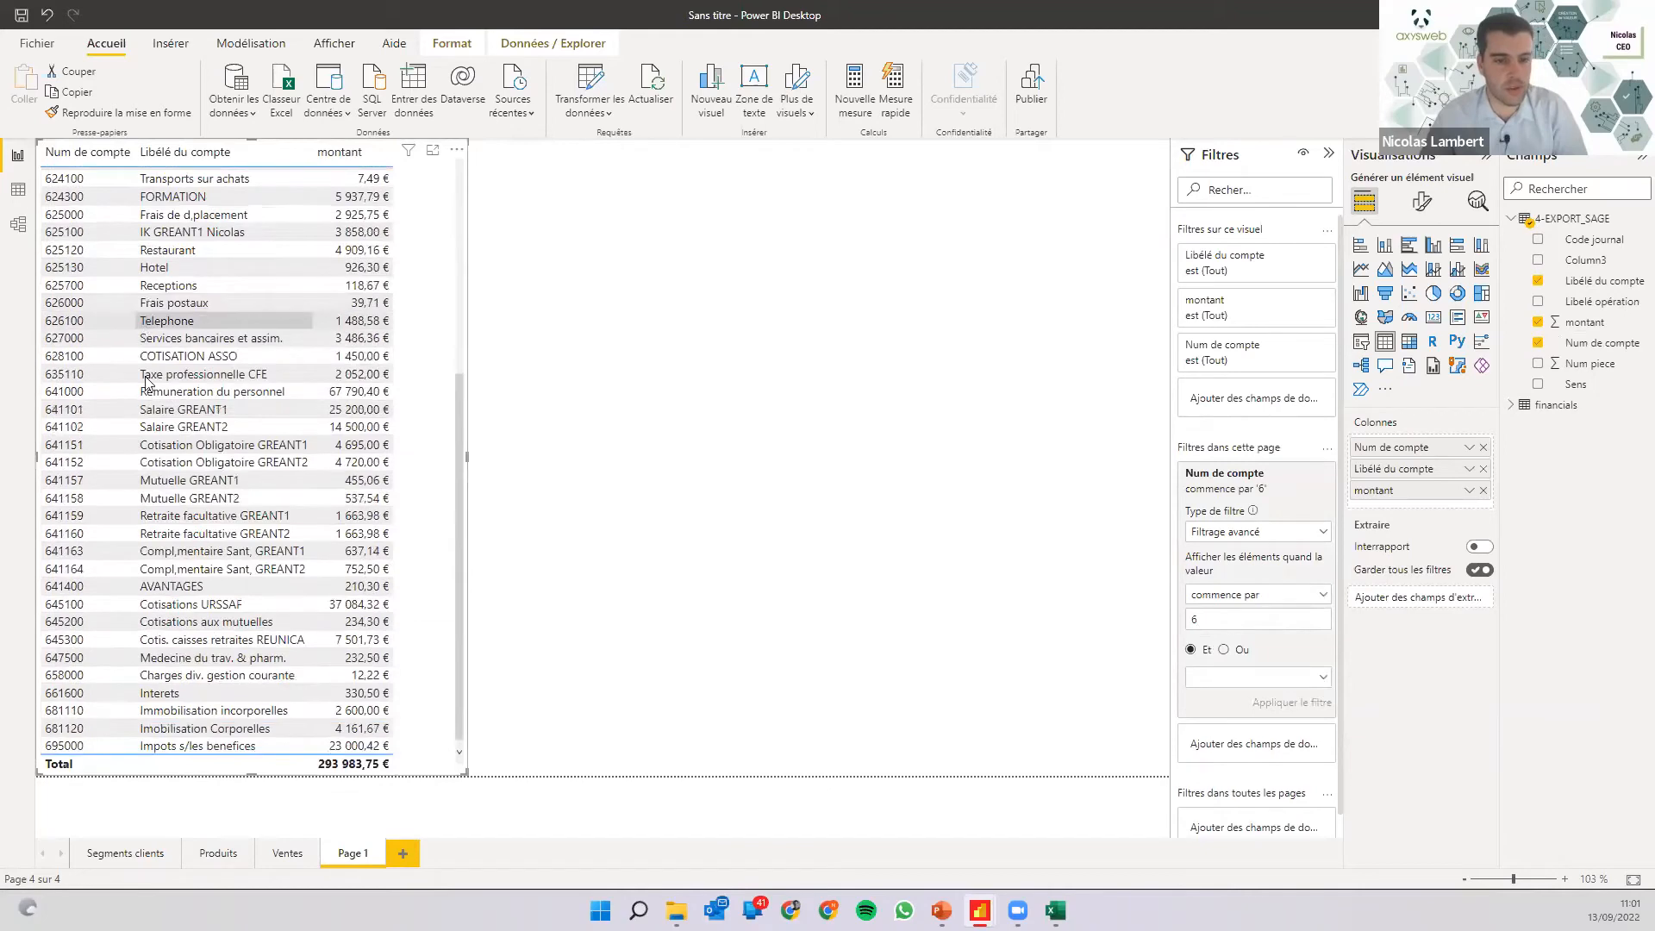
{"action": "scroll", "coordinate": [147, 440], "scroll_direction": "up", "scroll_amount": 6}
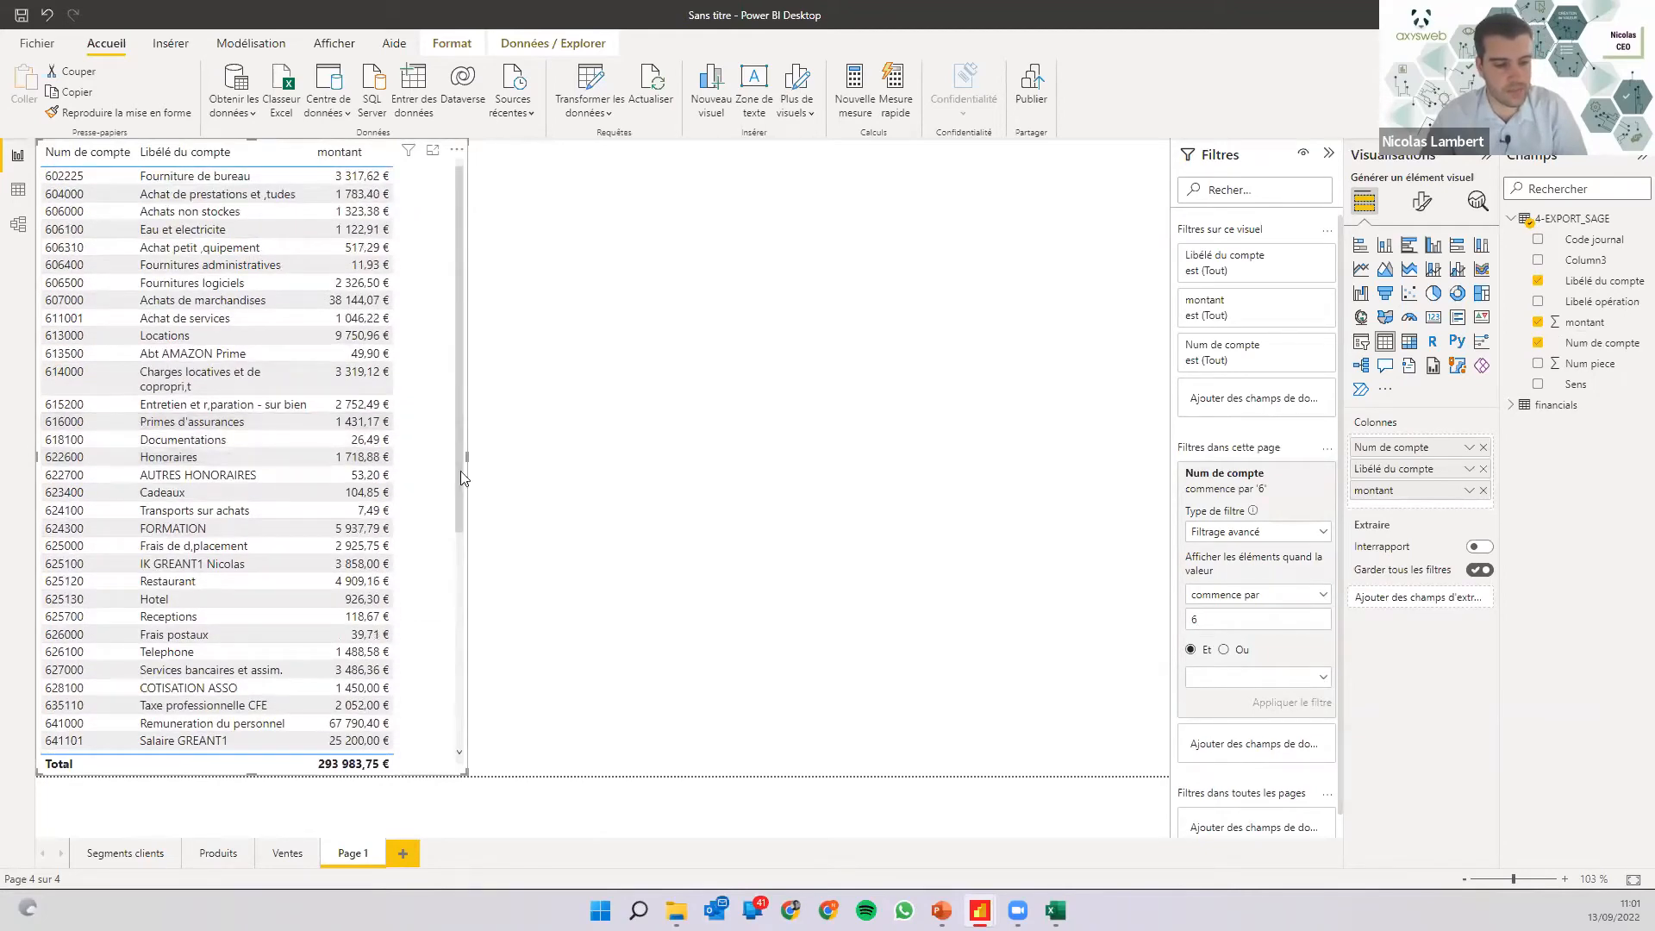
Insert an empty line and stacked column chart beside the table, widen it to the page edge and shorten it to half the page height.
{"action": "left_click", "coordinate": [553, 387]}
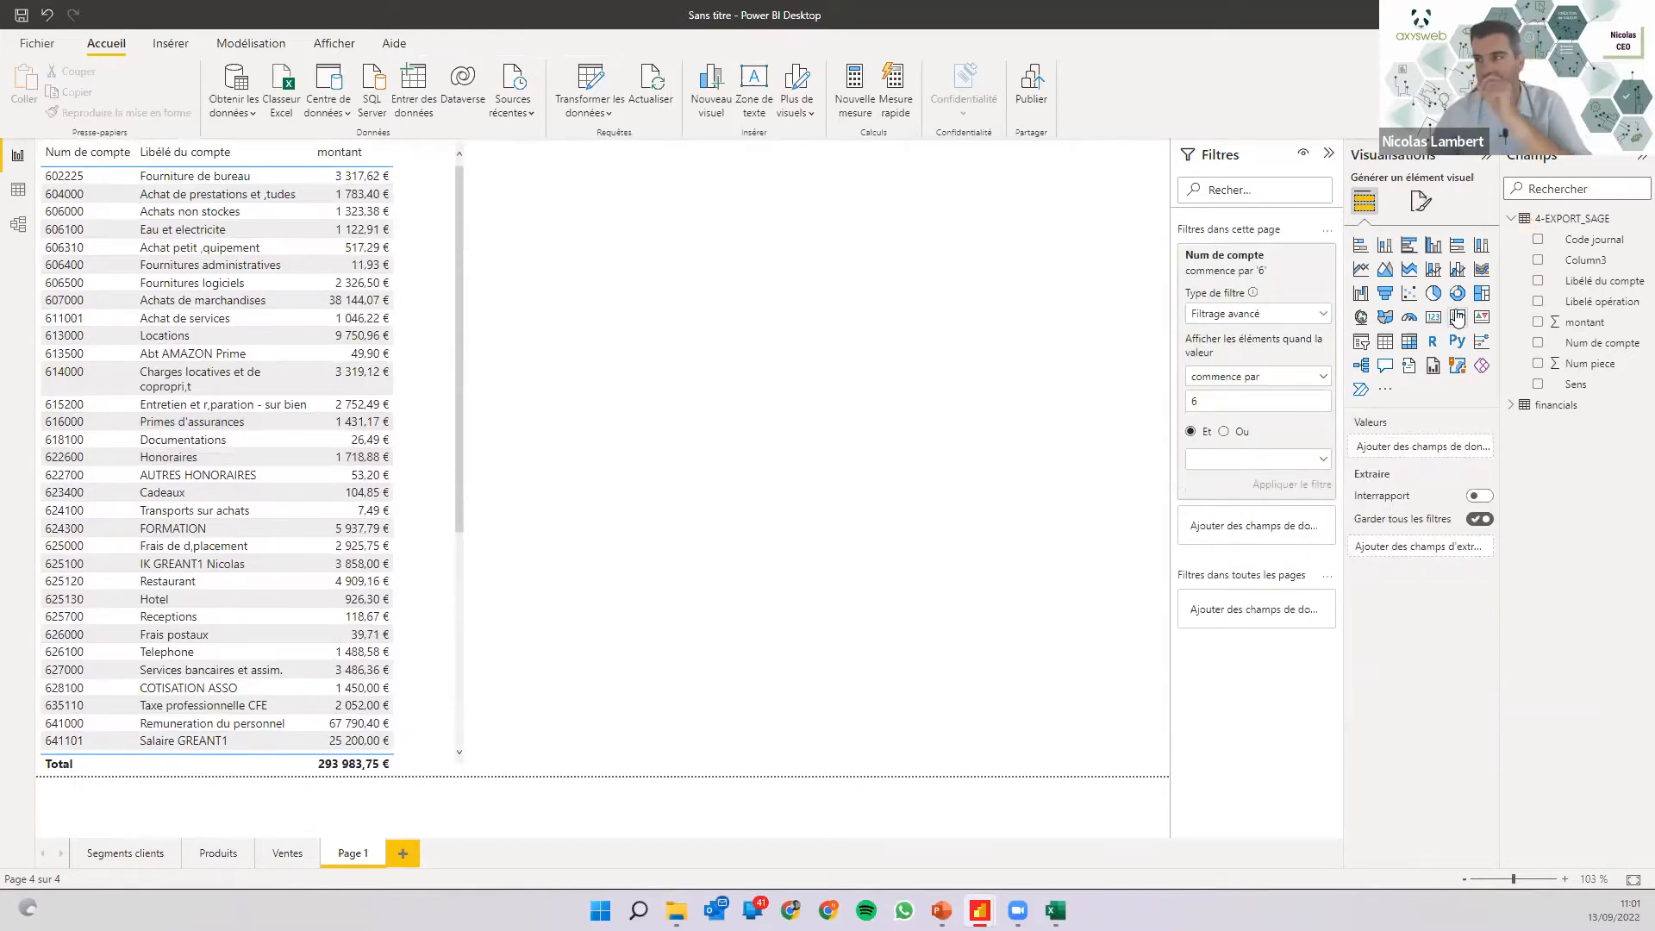
{"action": "left_click", "coordinate": [1434, 271]}
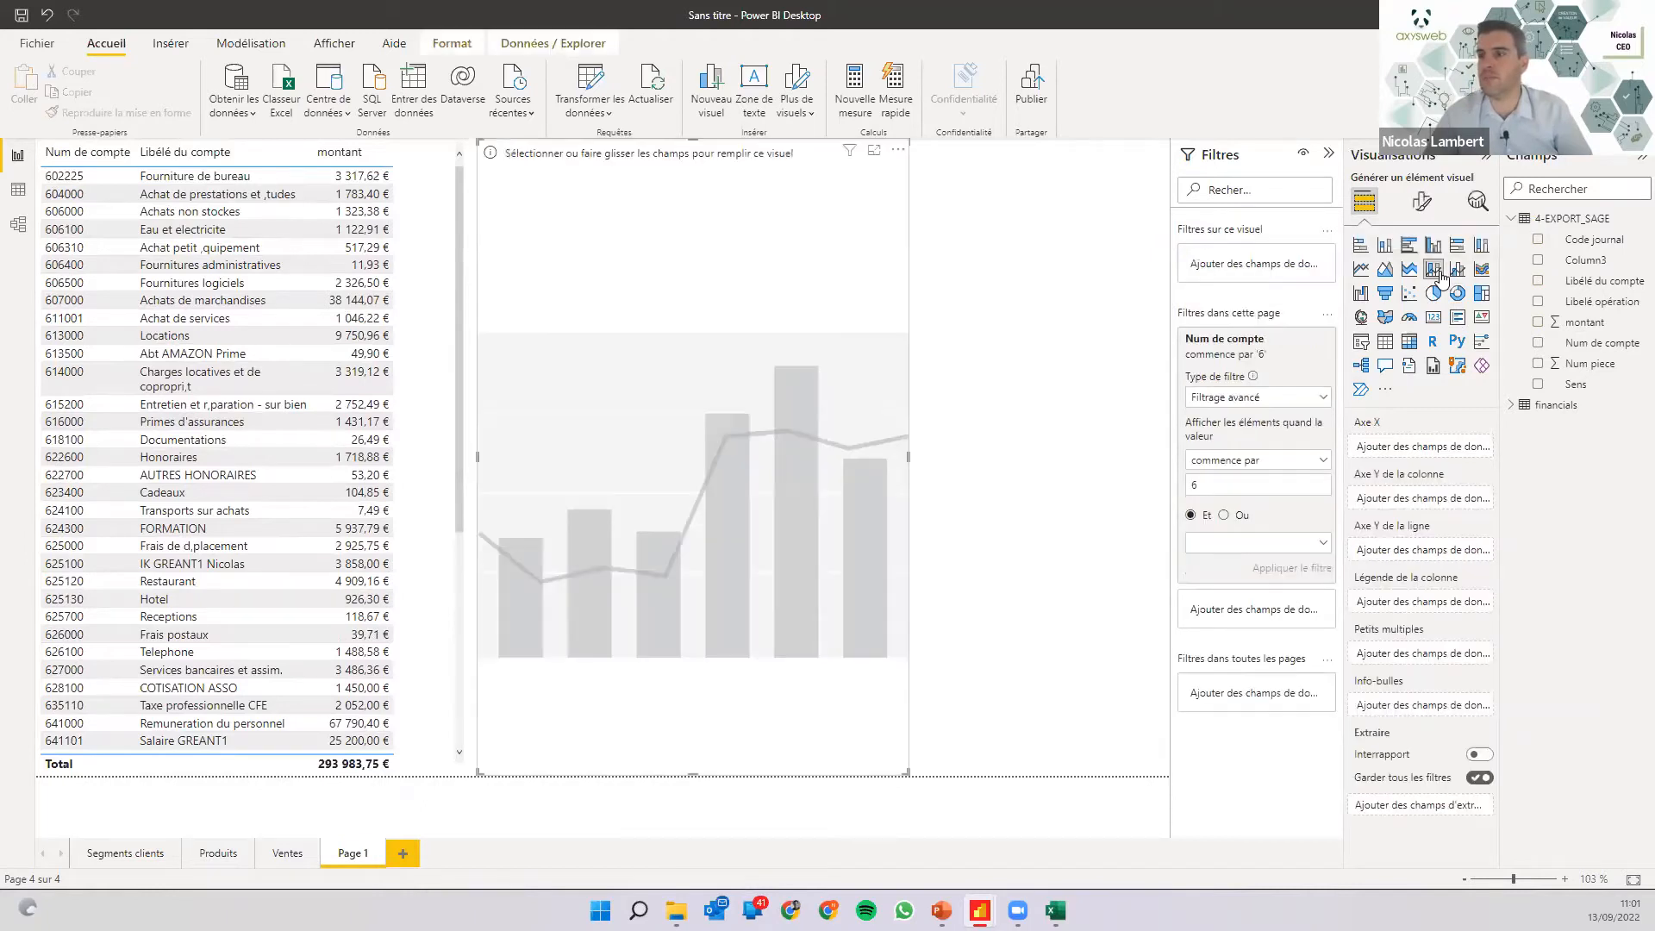
{"action": "left_click_drag", "start_coordinate": [910, 454], "coordinate": [1178, 469]}
{"action": "left_click_drag", "start_coordinate": [827, 774], "coordinate": [800, 452]}
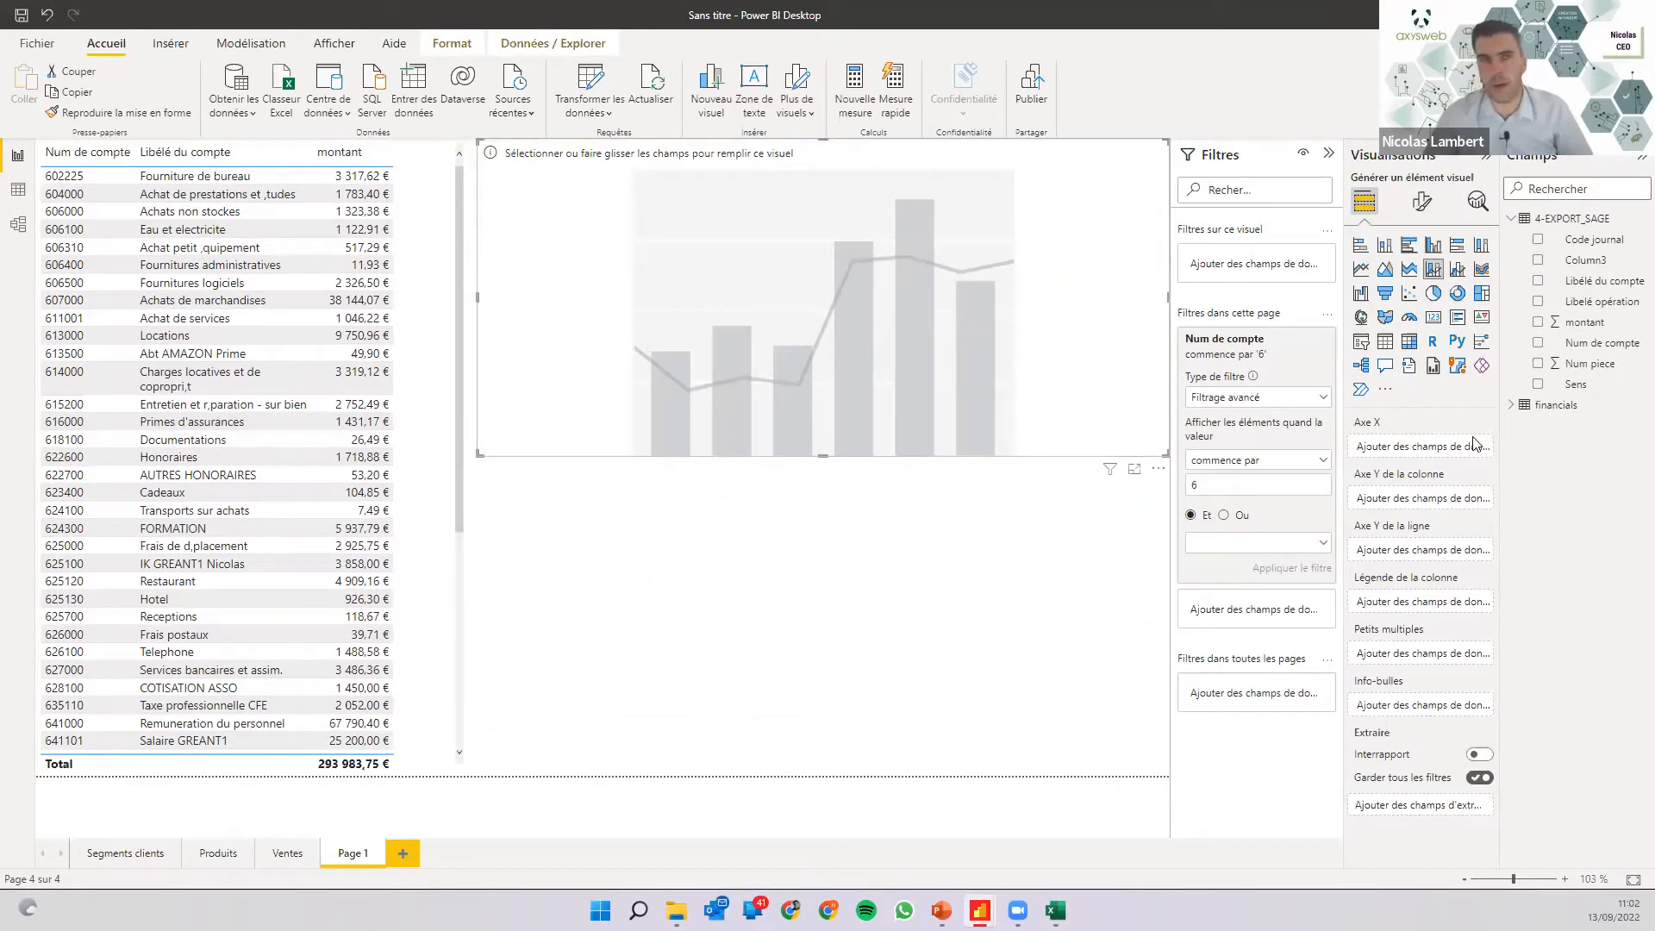
Rename the Column3 column of 4-EXPORT_SAGE as Date in the data view.
{"action": "left_click", "coordinate": [1538, 322]}
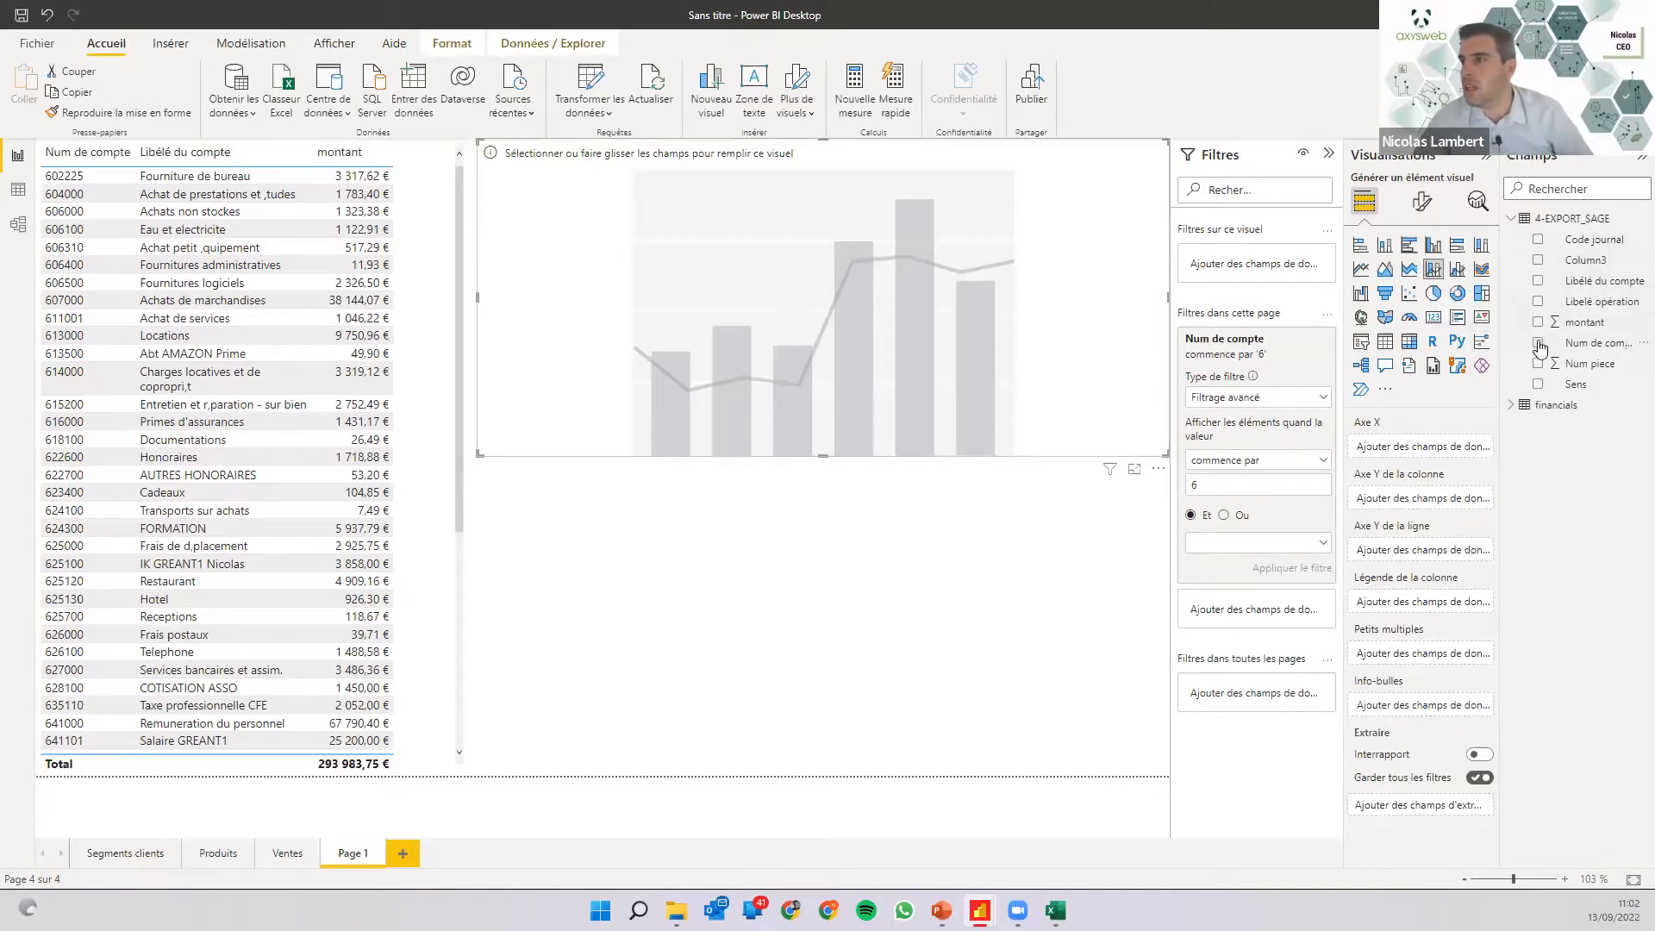
{"action": "left_click", "coordinate": [1539, 321]}
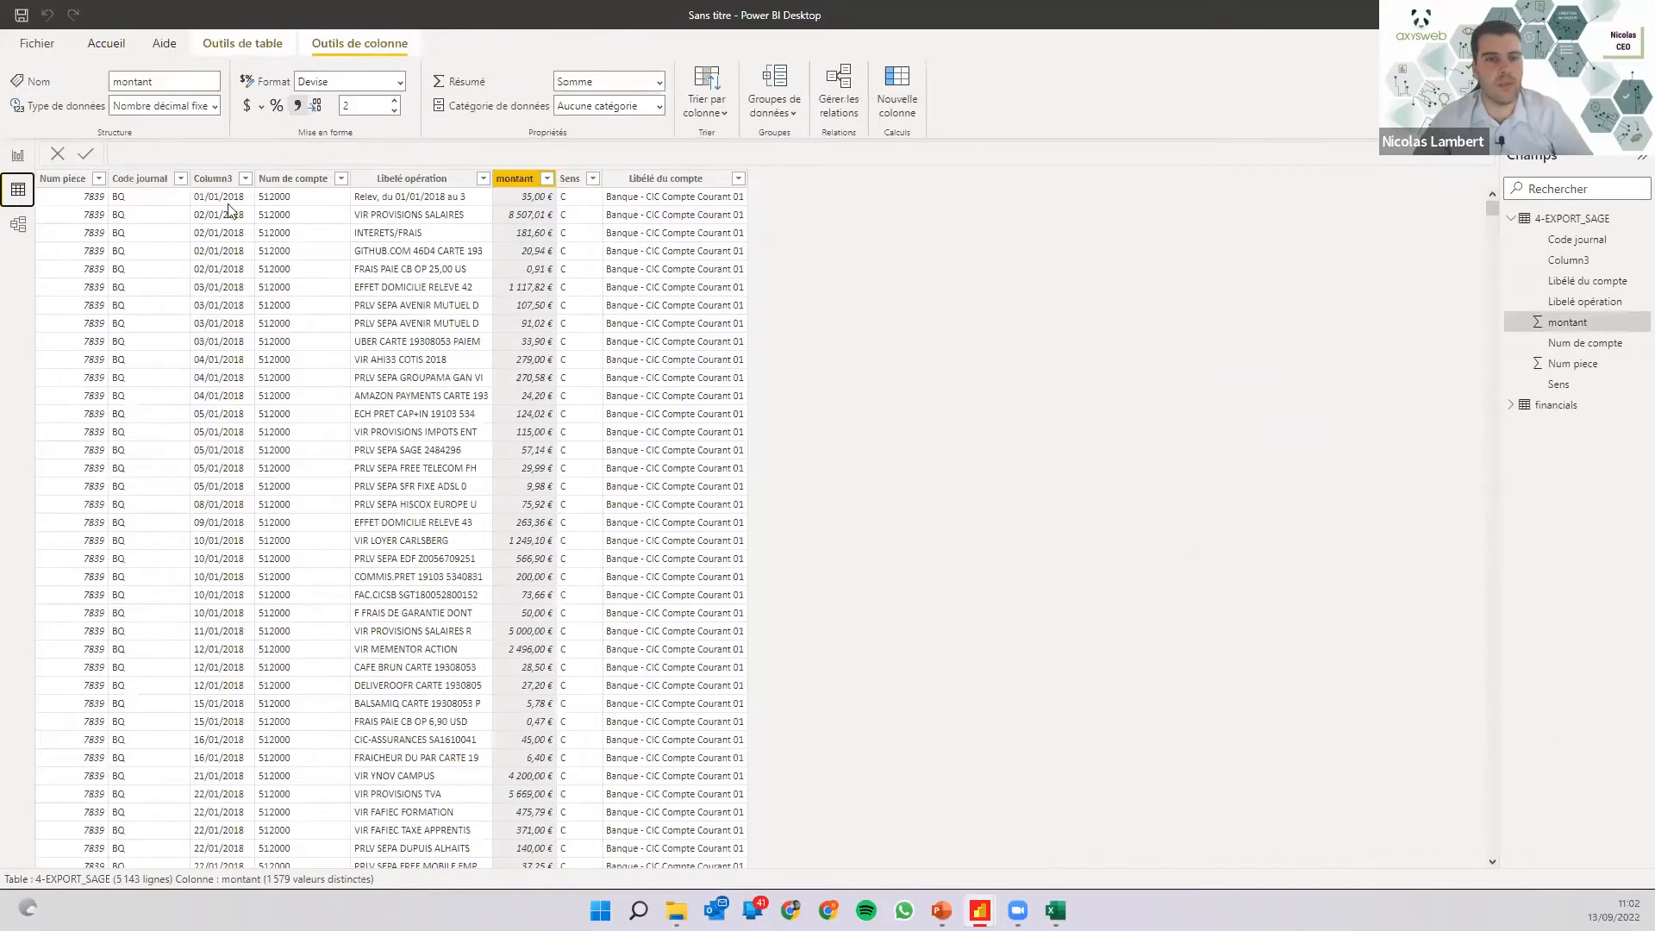
{"action": "double_click", "coordinate": [222, 178]}
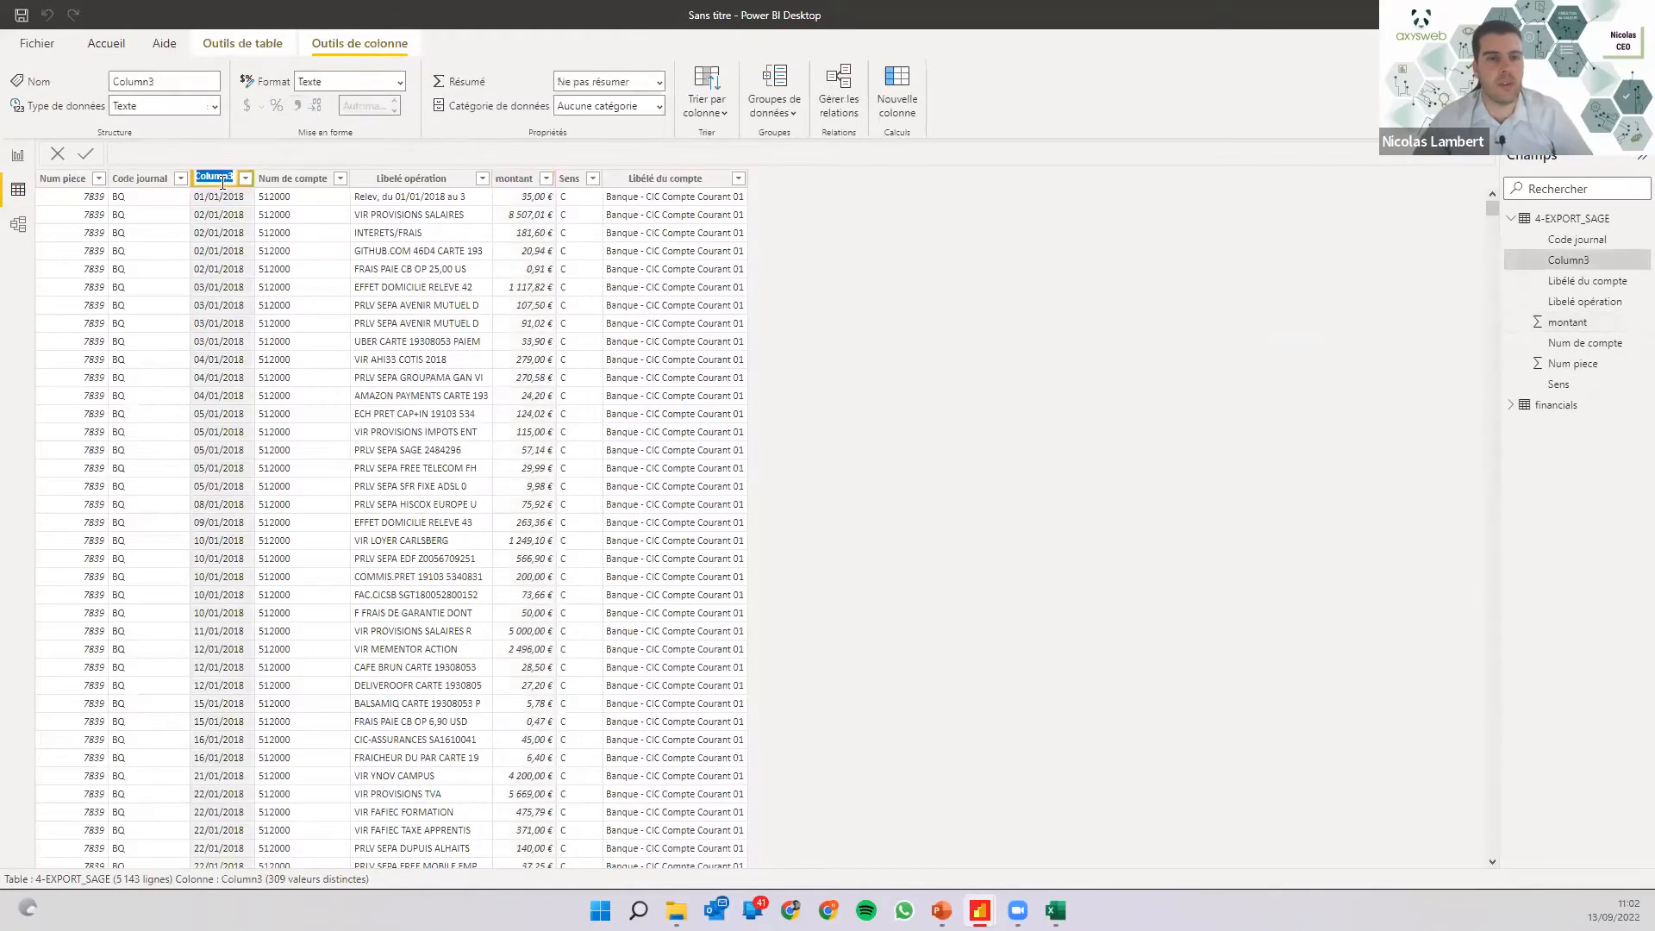
{"action": "type", "text": "Data"}
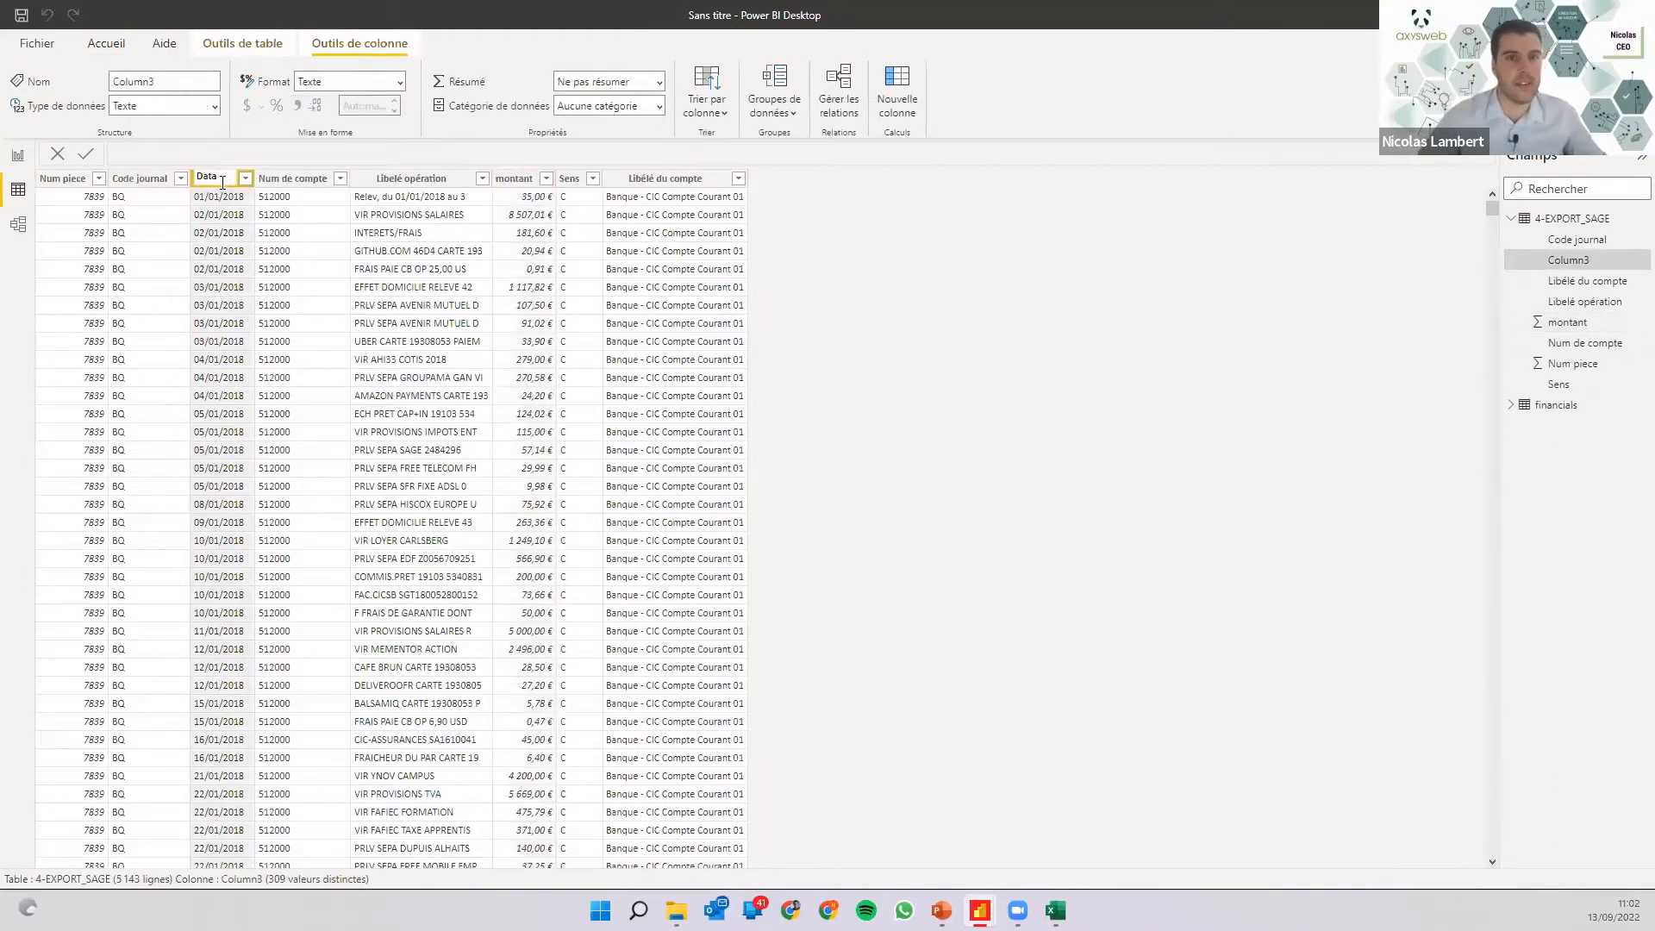
{"action": "key", "text": "Escape"}
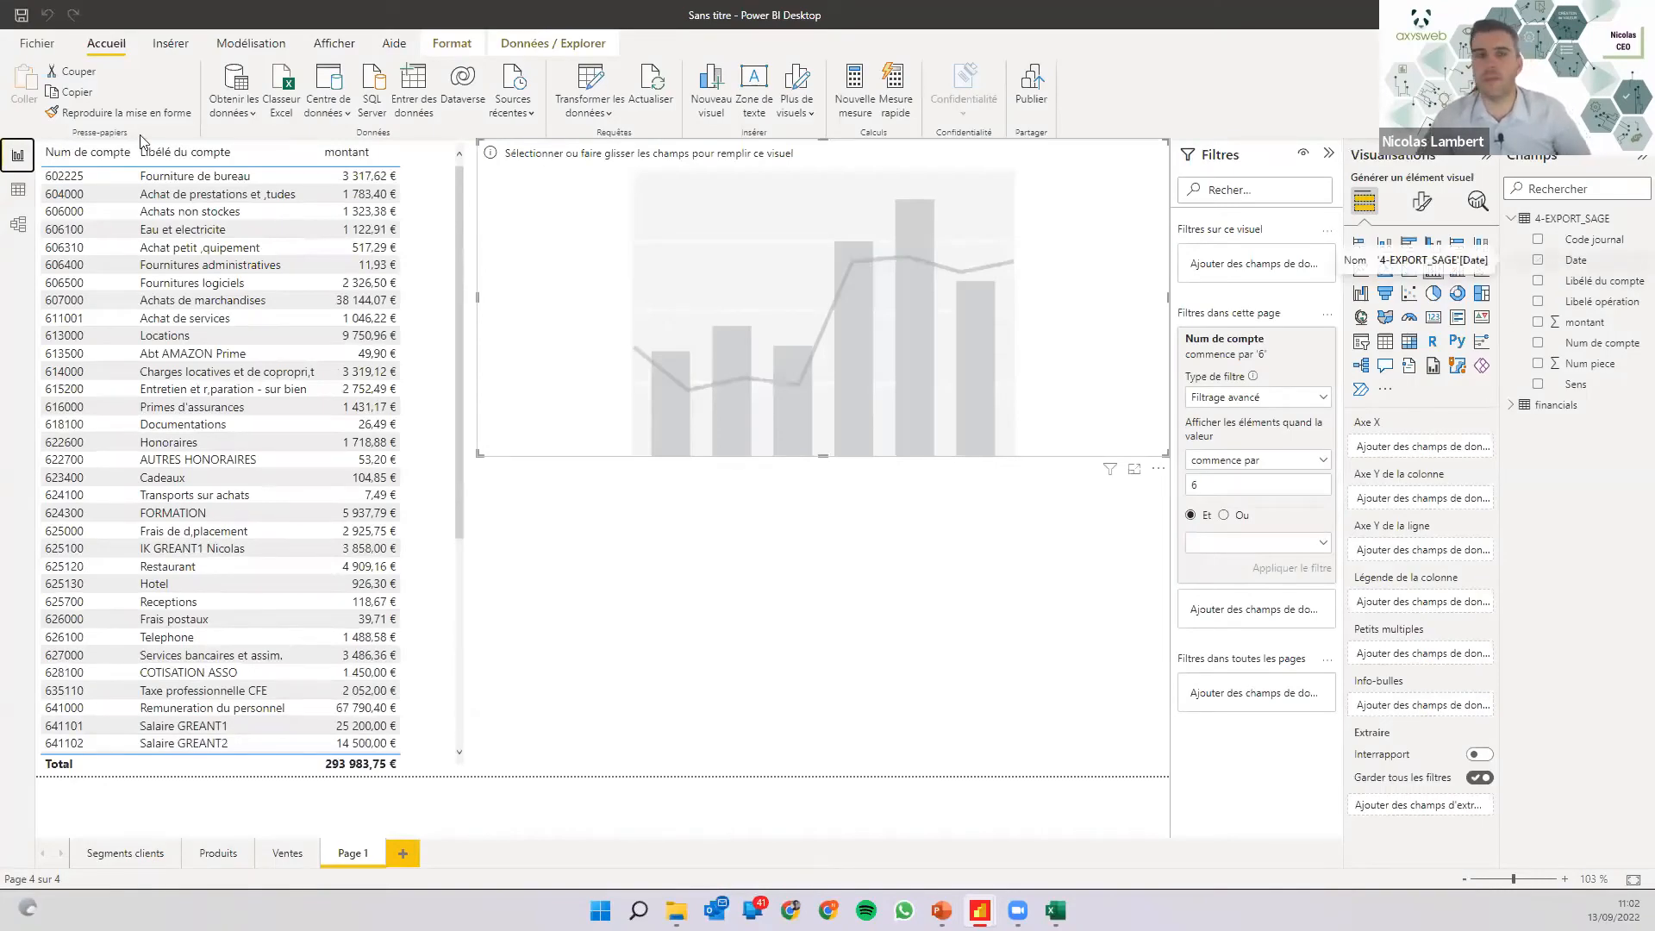
Change the Date column's data type from text to Date.
{"action": "left_click", "coordinate": [17, 190]}
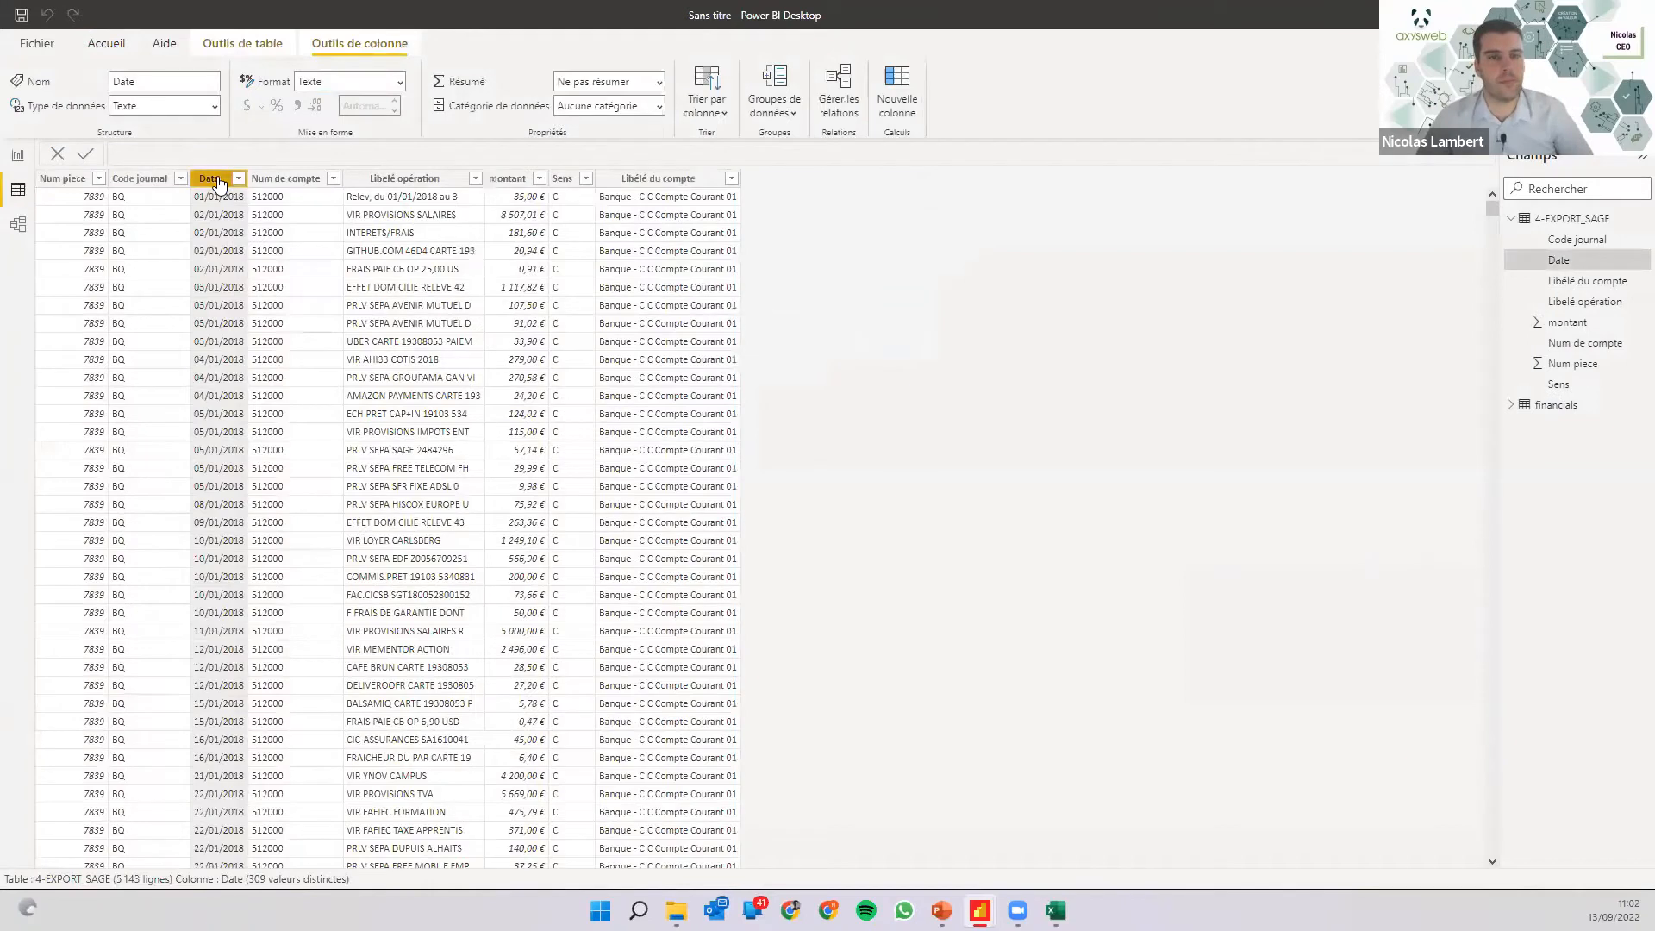
{"action": "left_click", "coordinate": [399, 84]}
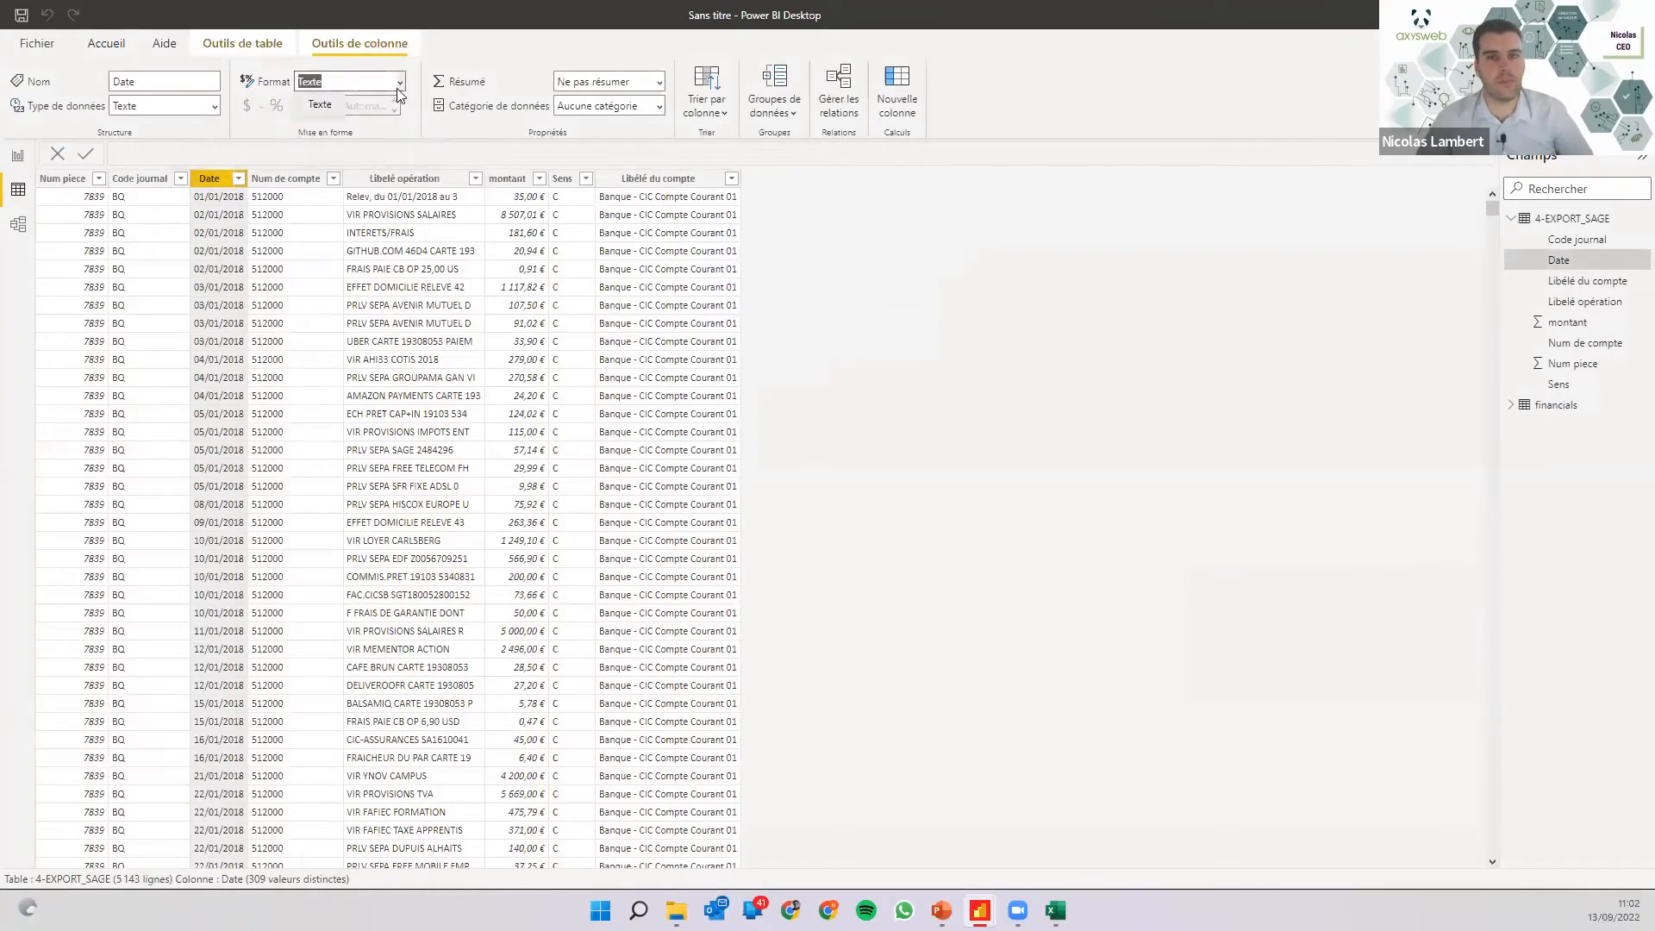
{"action": "left_click", "coordinate": [320, 104]}
{"action": "left_click", "coordinate": [214, 105]}
{"action": "left_click", "coordinate": [160, 237]}
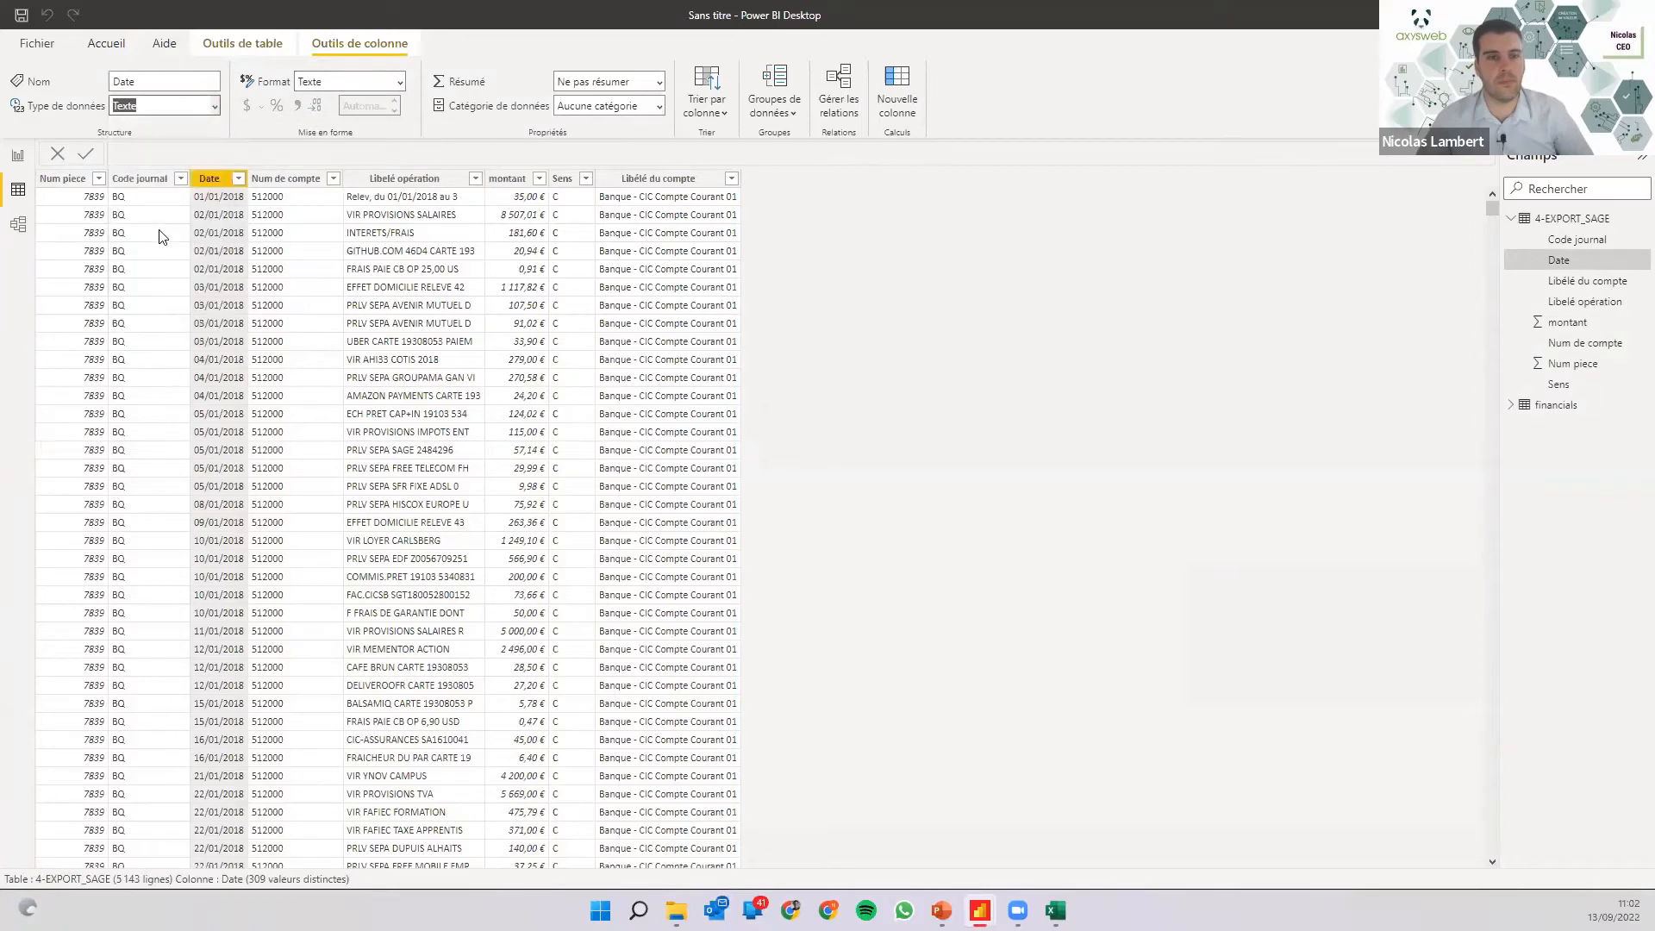
{"action": "left_click", "coordinate": [919, 519]}
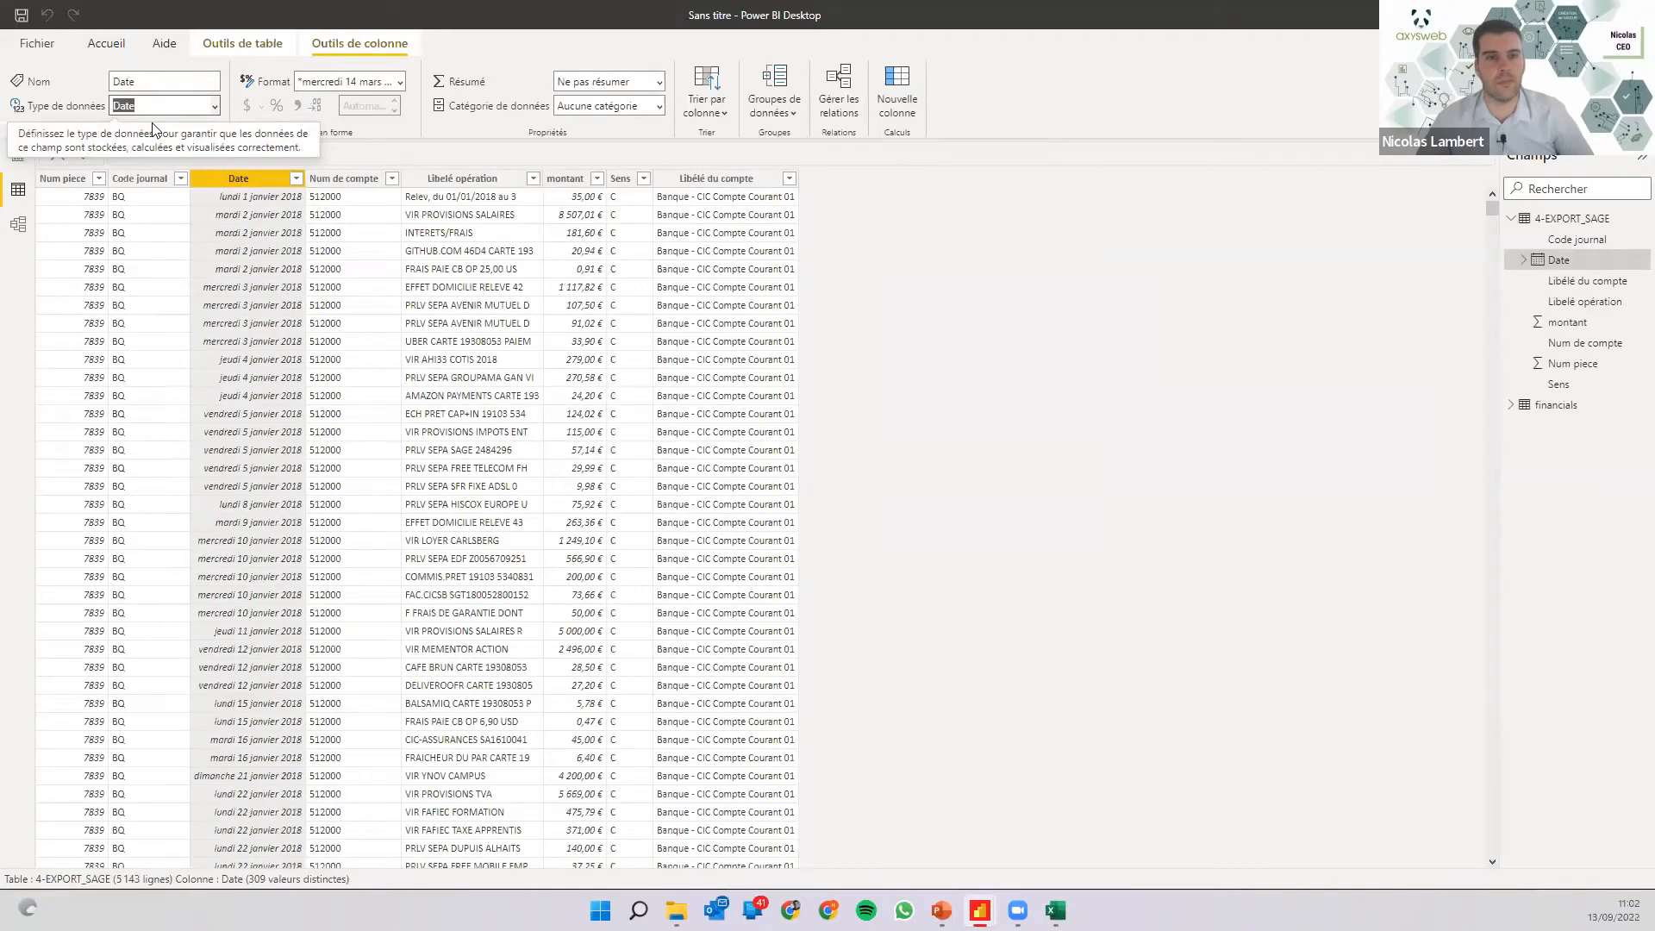
Set the Date column's display format to 14/03/2001 (dd/mm/yyyy) and go back to the report view.
{"action": "left_click", "coordinate": [400, 81]}
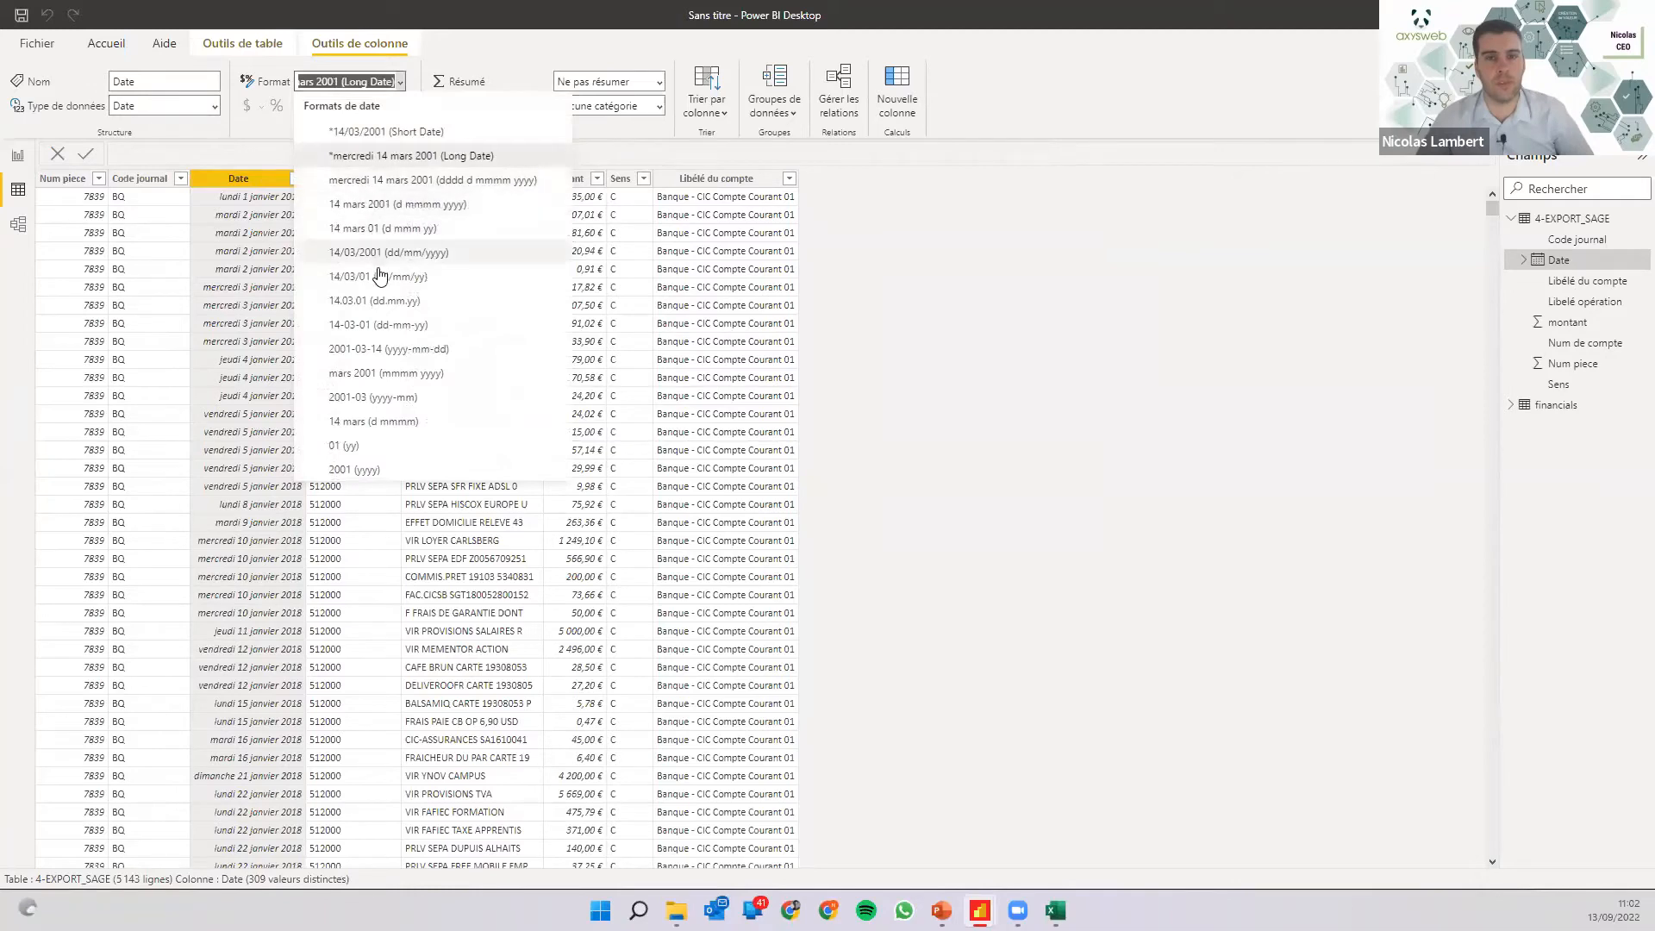
{"action": "left_click", "coordinate": [122, 227]}
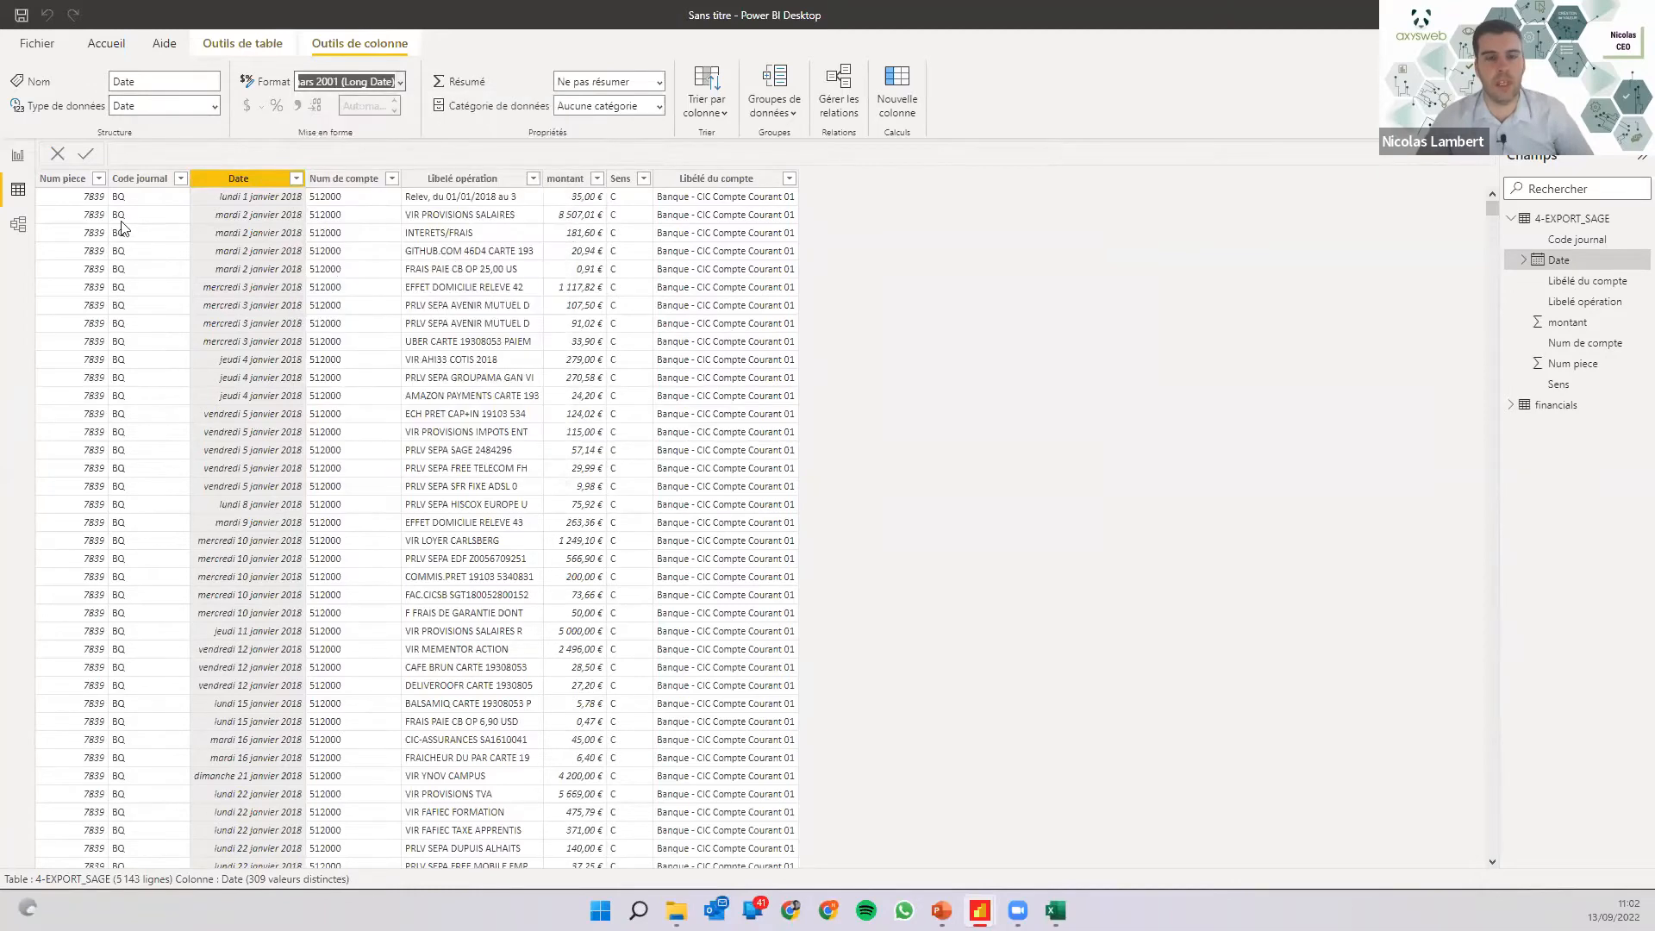
{"action": "left_click", "coordinate": [18, 163]}
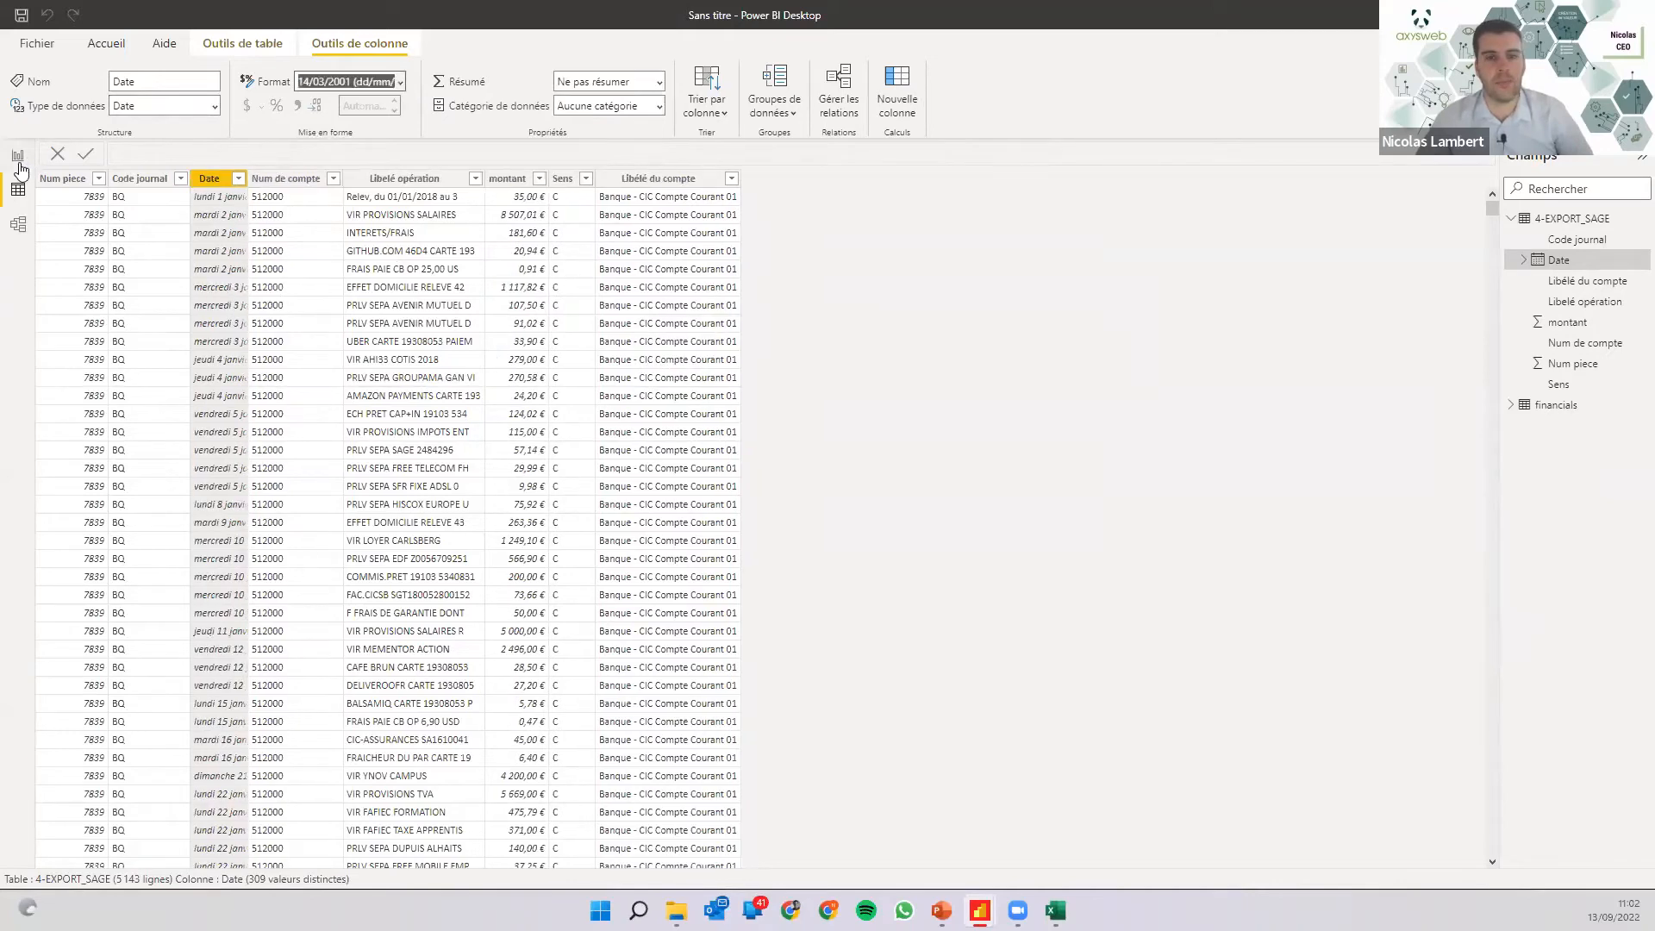
Plot montant by Mois from the Date hierarchy in the empty line and stacked column chart, widening the field list to read it.
{"action": "left_click", "coordinate": [19, 169]}
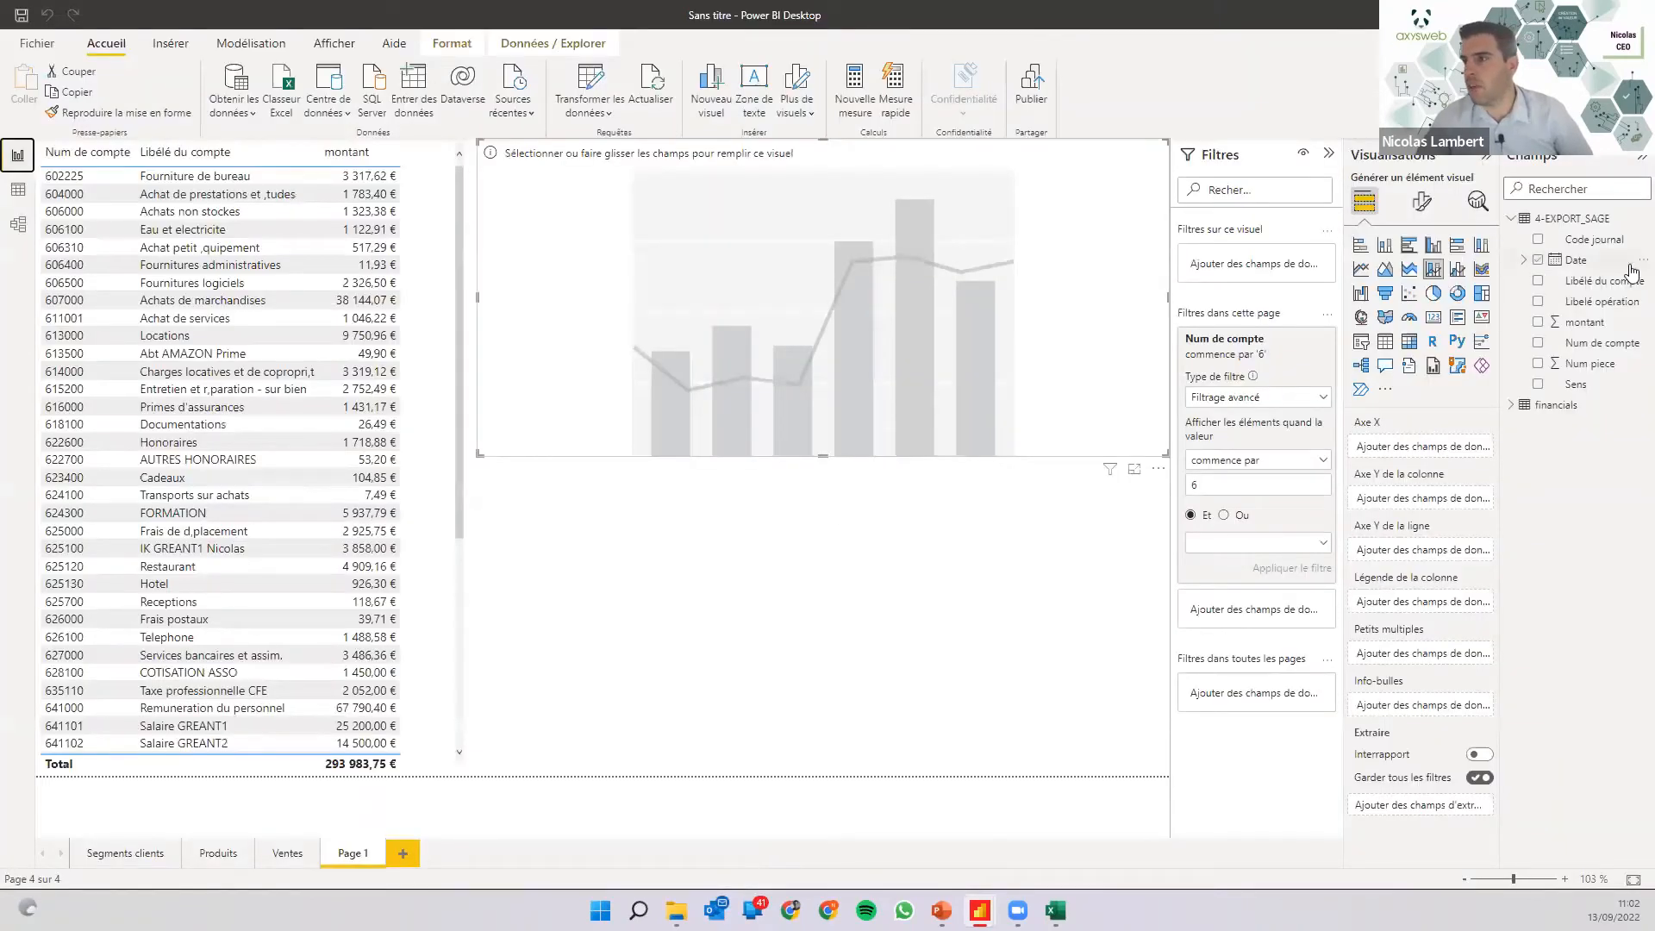
{"action": "left_click", "coordinate": [1524, 259]}
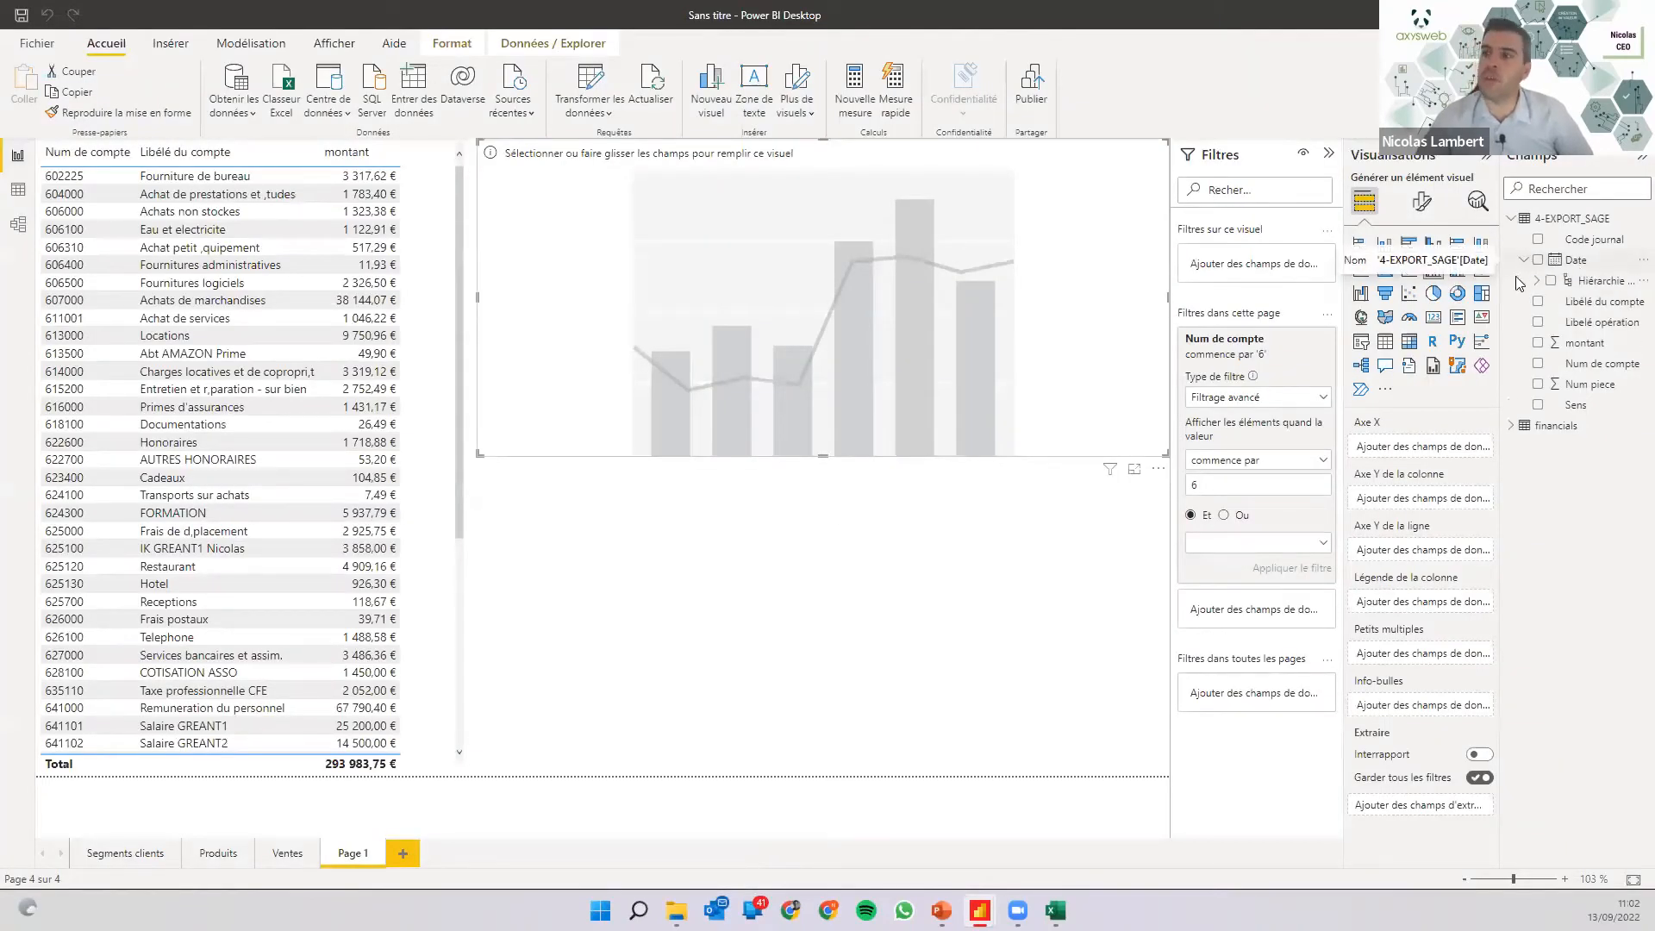
{"action": "left_click", "coordinate": [1536, 280]}
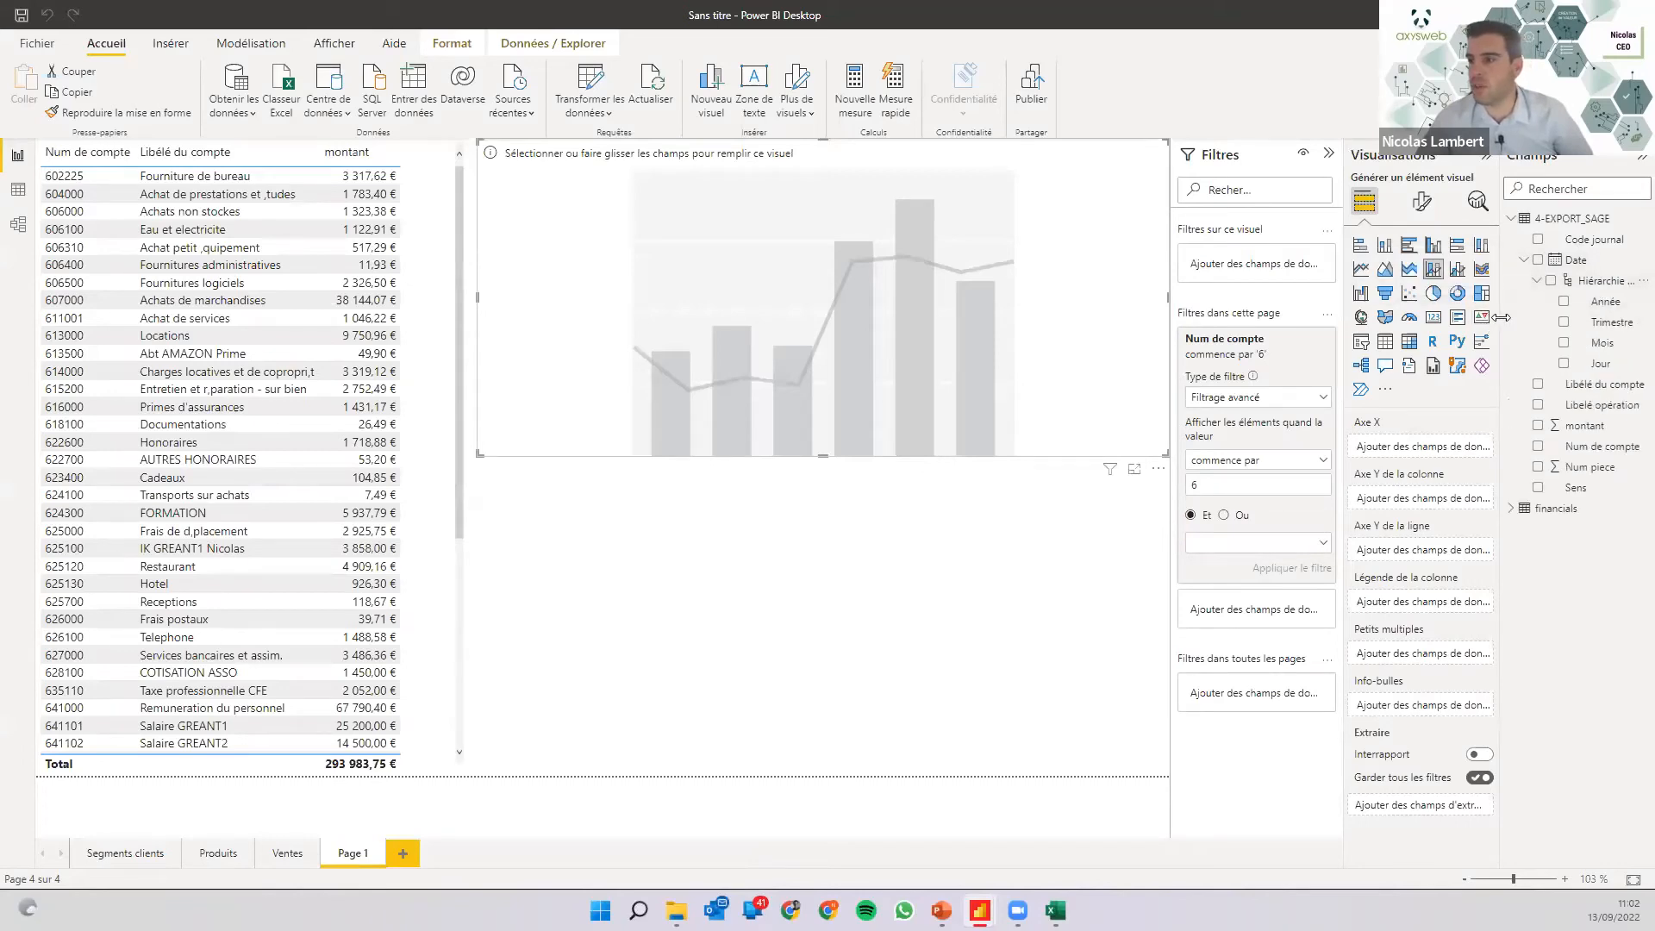
{"action": "left_click_drag", "start_coordinate": [1501, 318], "coordinate": [1389, 315]}
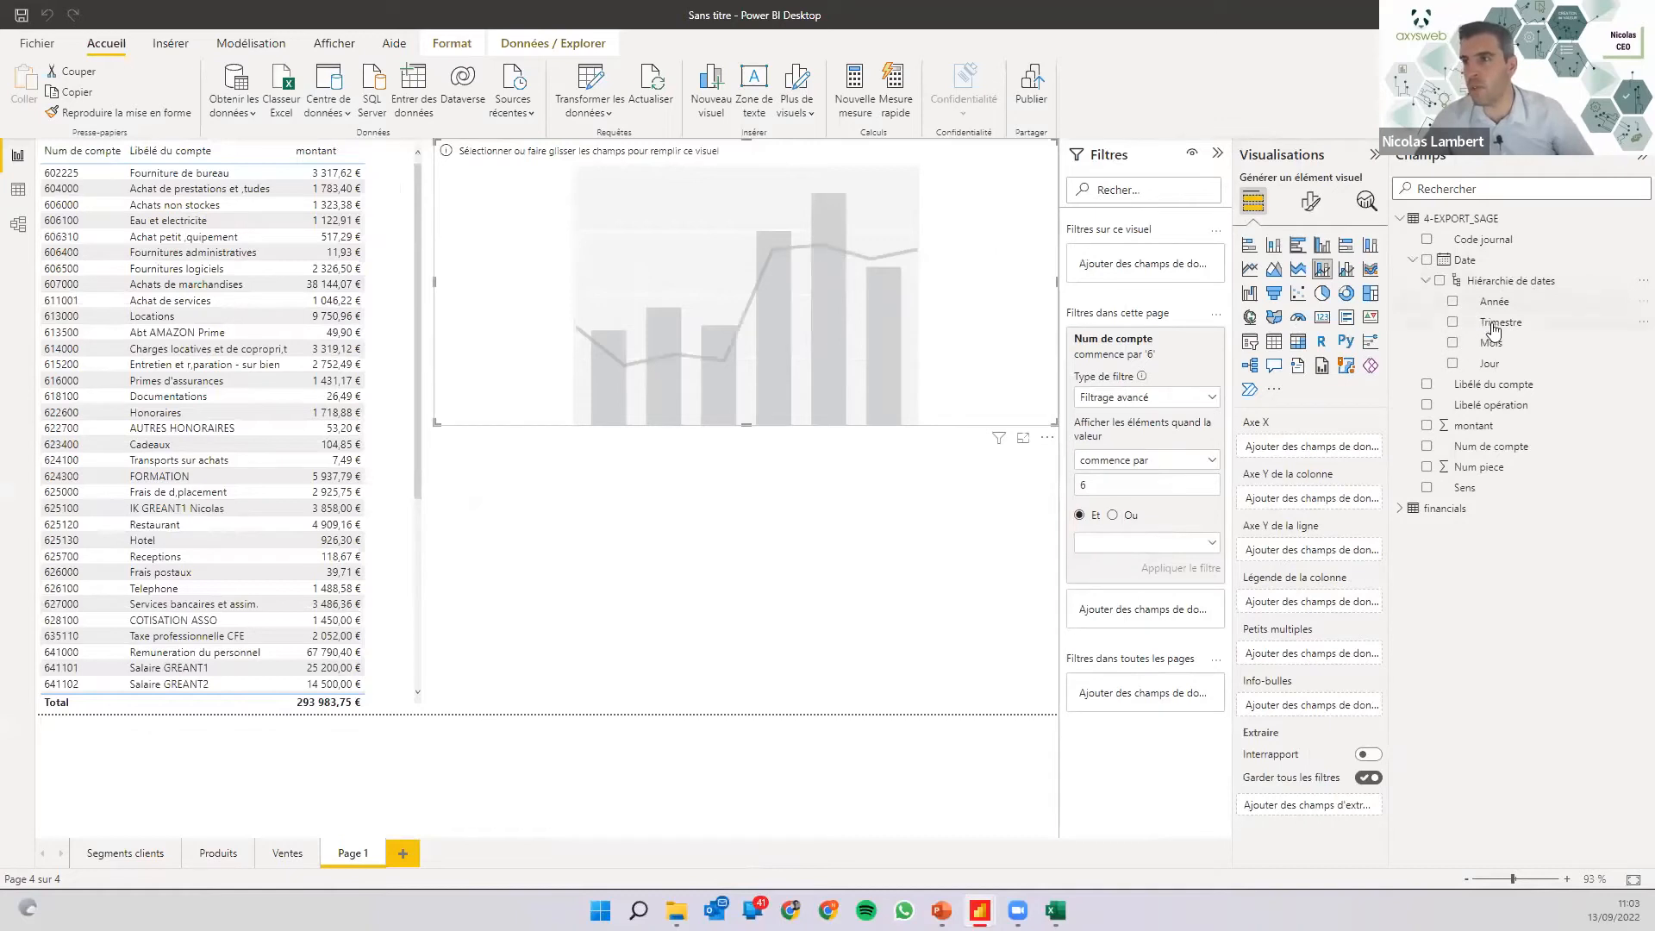
{"action": "left_click", "coordinate": [1453, 343]}
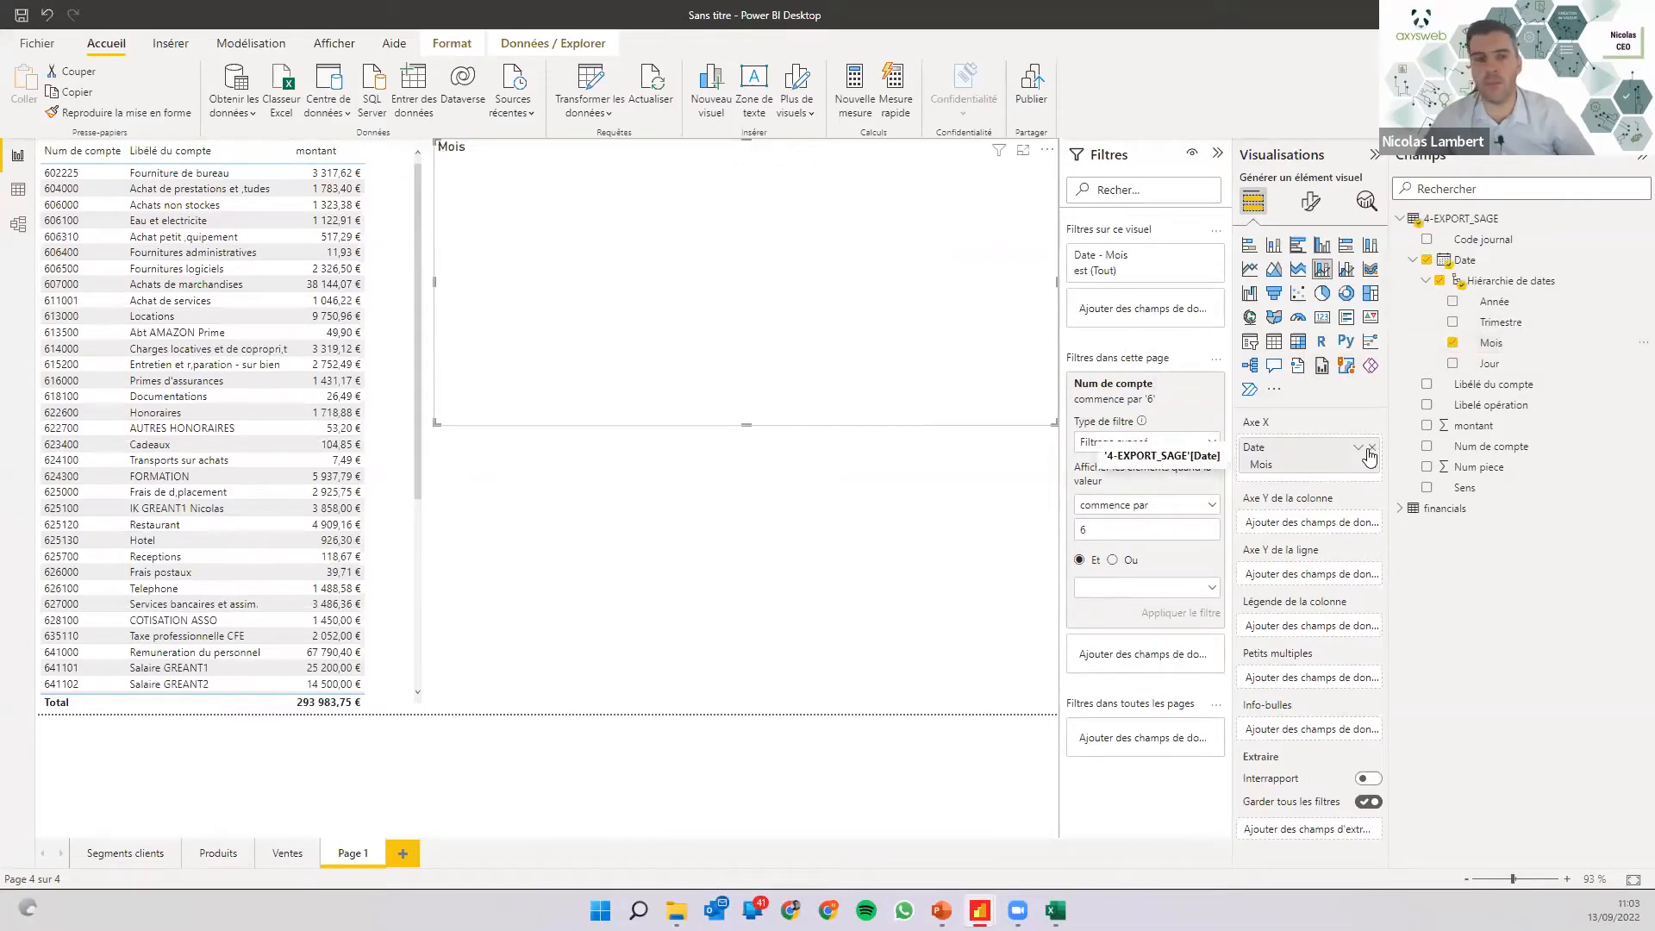
{"action": "left_click", "coordinate": [1427, 426]}
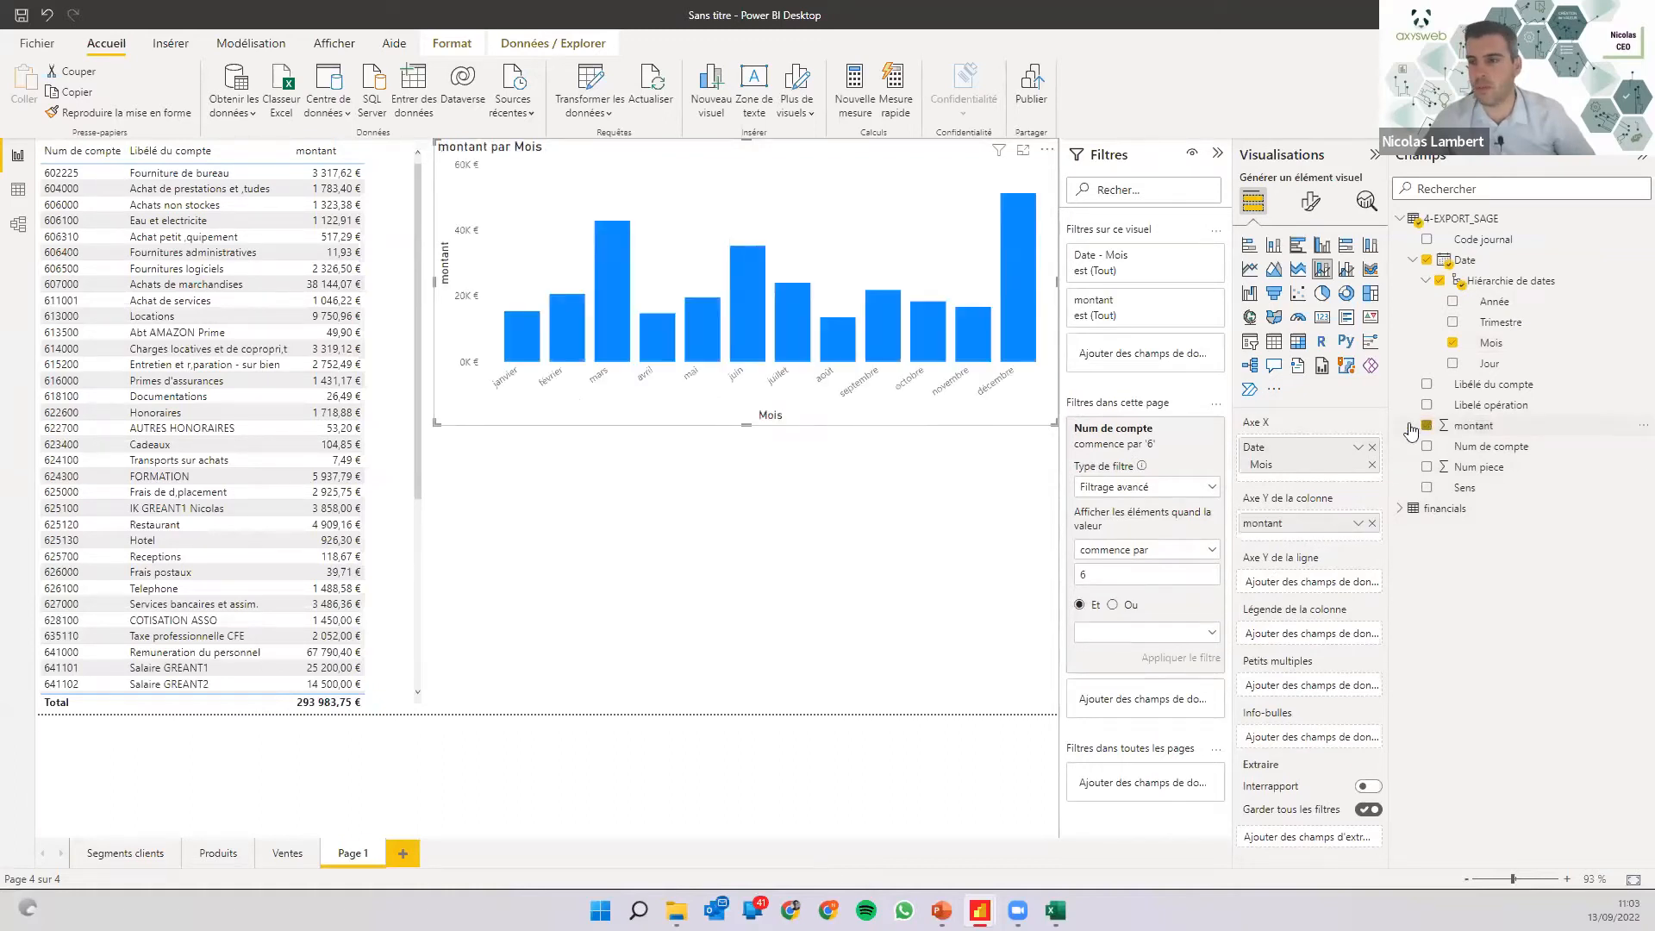
{"action": "left_click", "coordinate": [723, 505]}
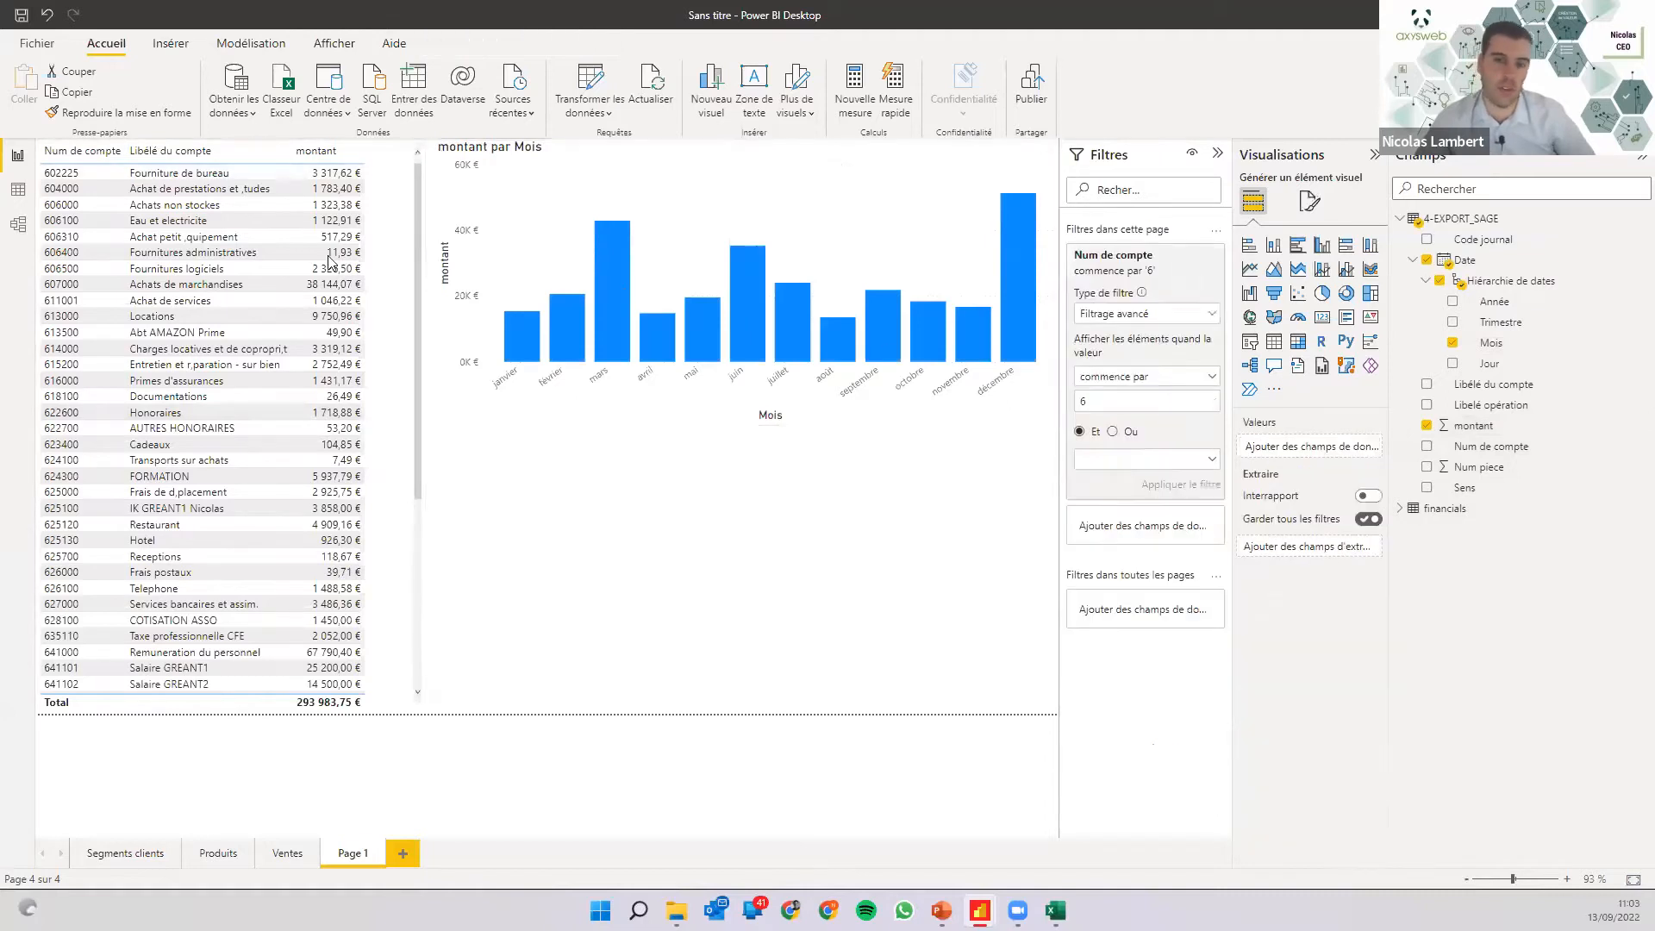
Examine the accounts behind the highest months by cross-filtering the table with the décembre and mars columns of the chart.
{"action": "mouse_move", "coordinate": [1022, 202]}
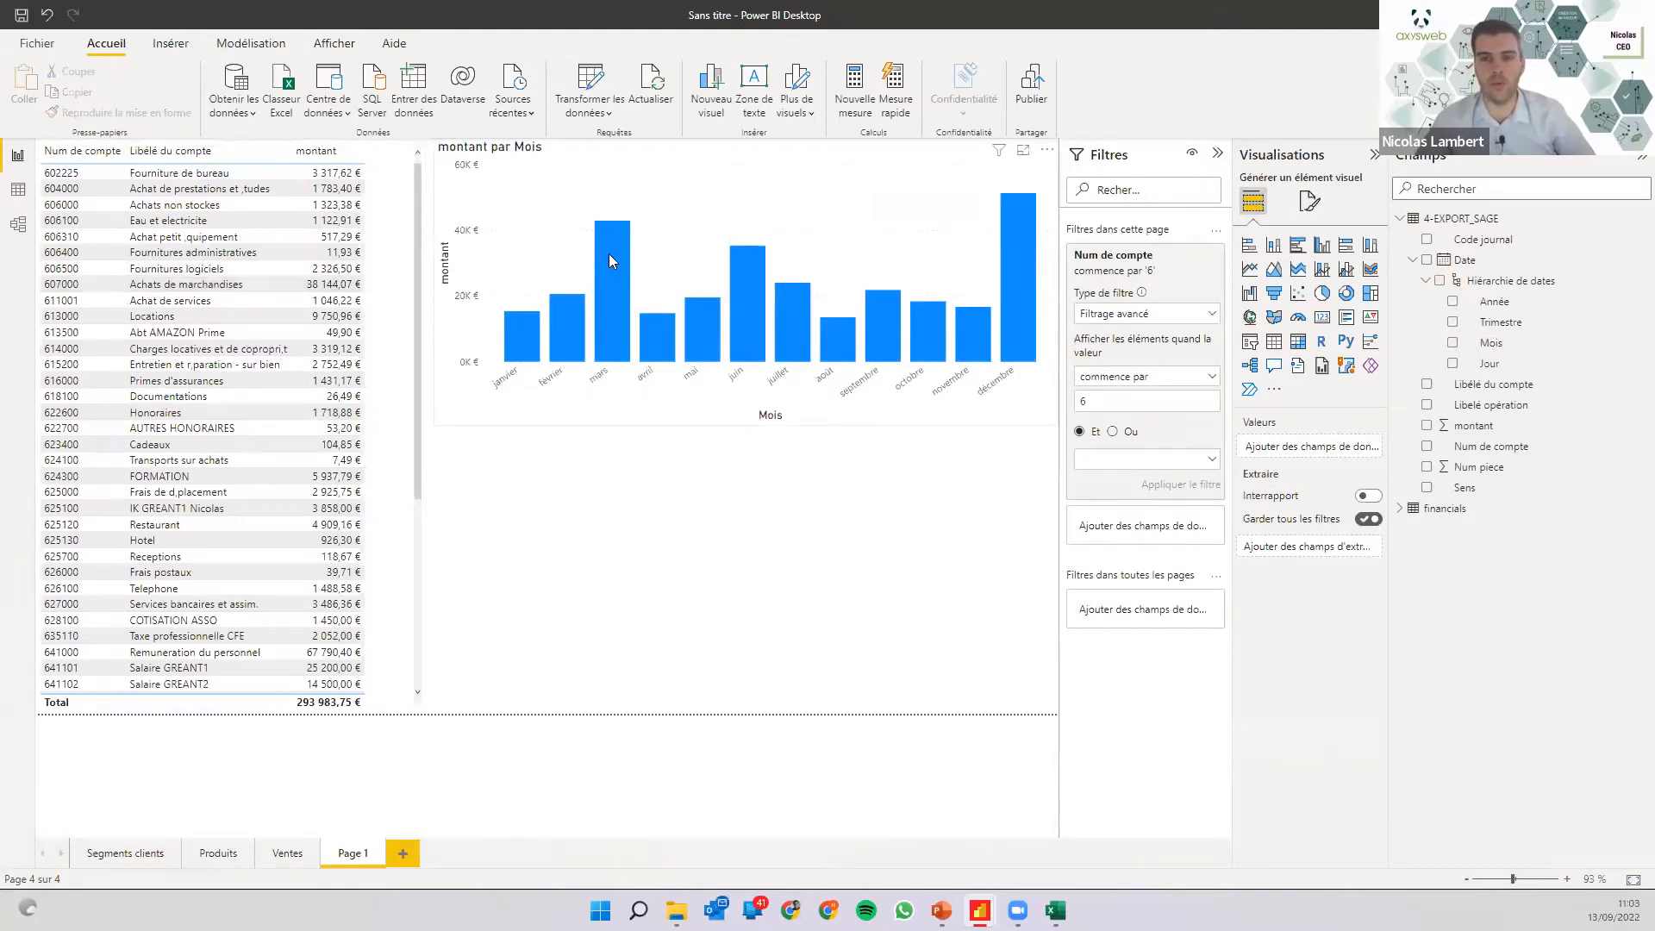
{"action": "mouse_move", "coordinate": [608, 253]}
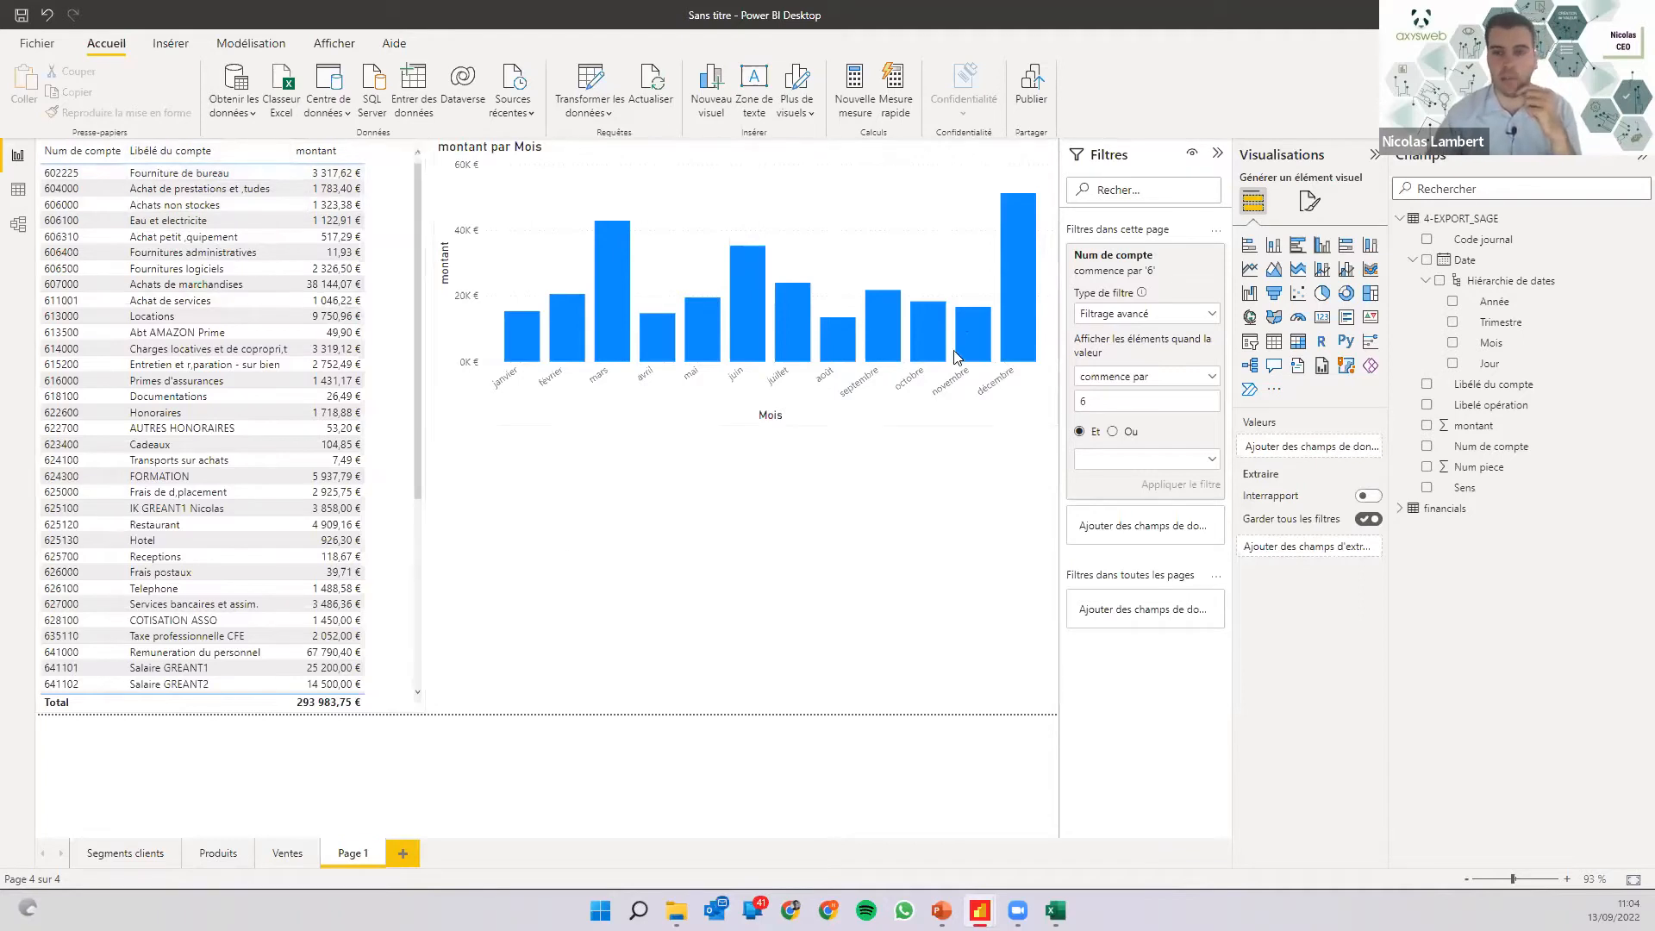
{"action": "left_click", "coordinate": [1018, 274]}
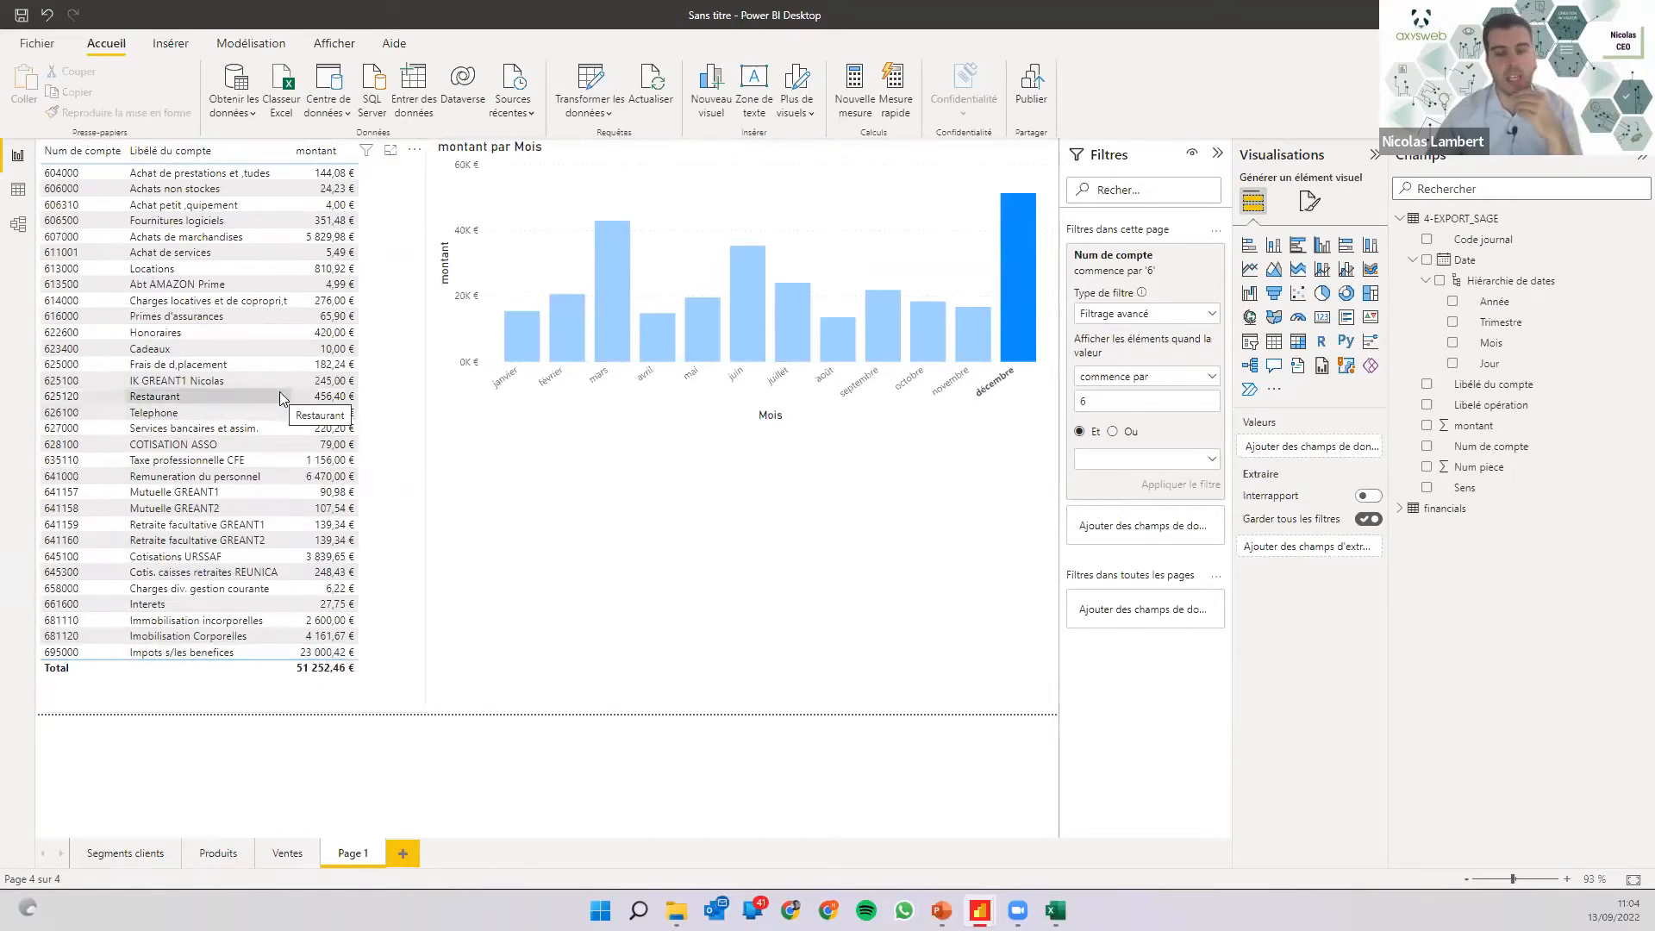
{"action": "left_click", "coordinate": [1010, 255]}
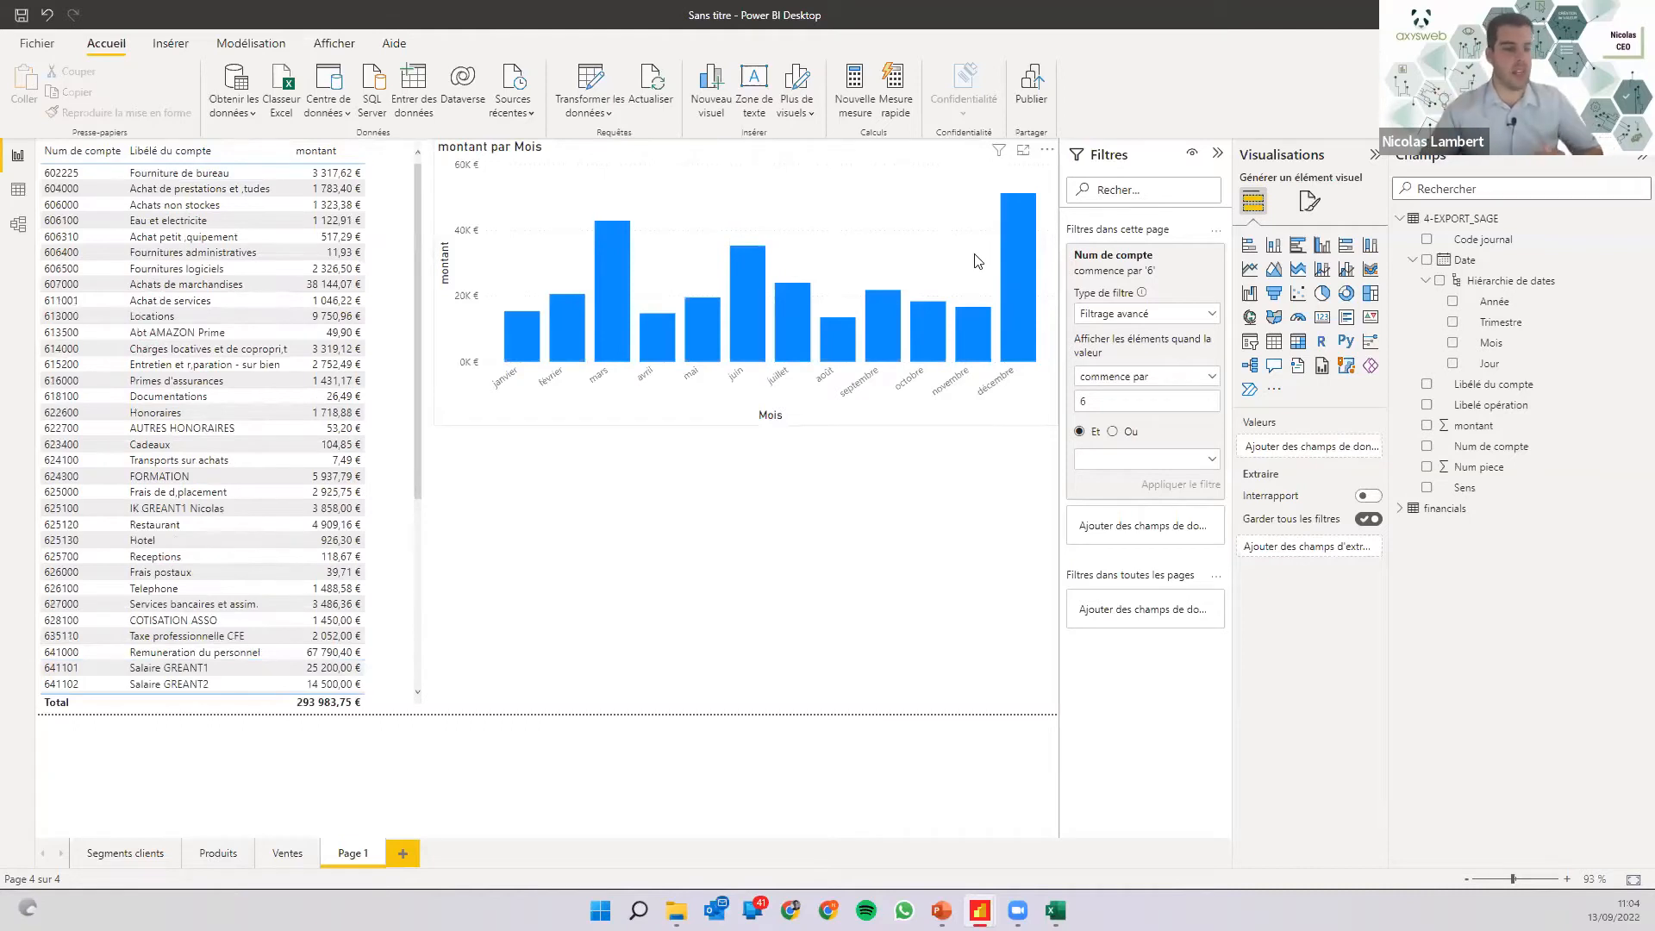
{"action": "left_click", "coordinate": [607, 292]}
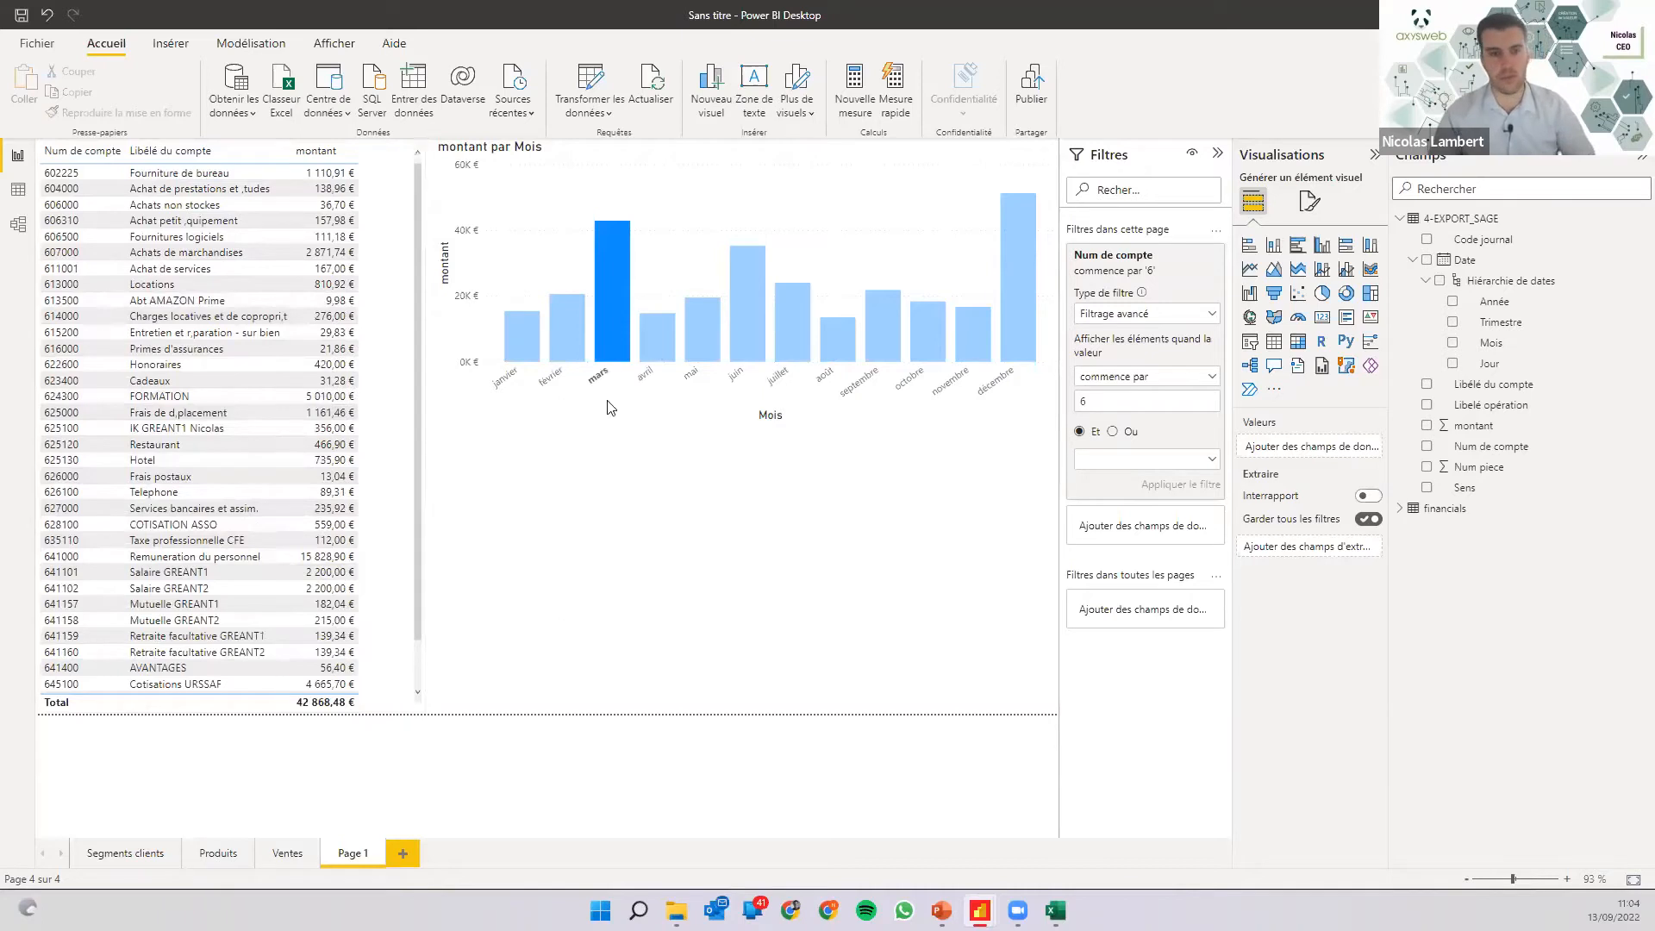
Insert a treemap below the column chart with Libélé du compte as category and montant as values.
{"action": "left_click", "coordinate": [1369, 294]}
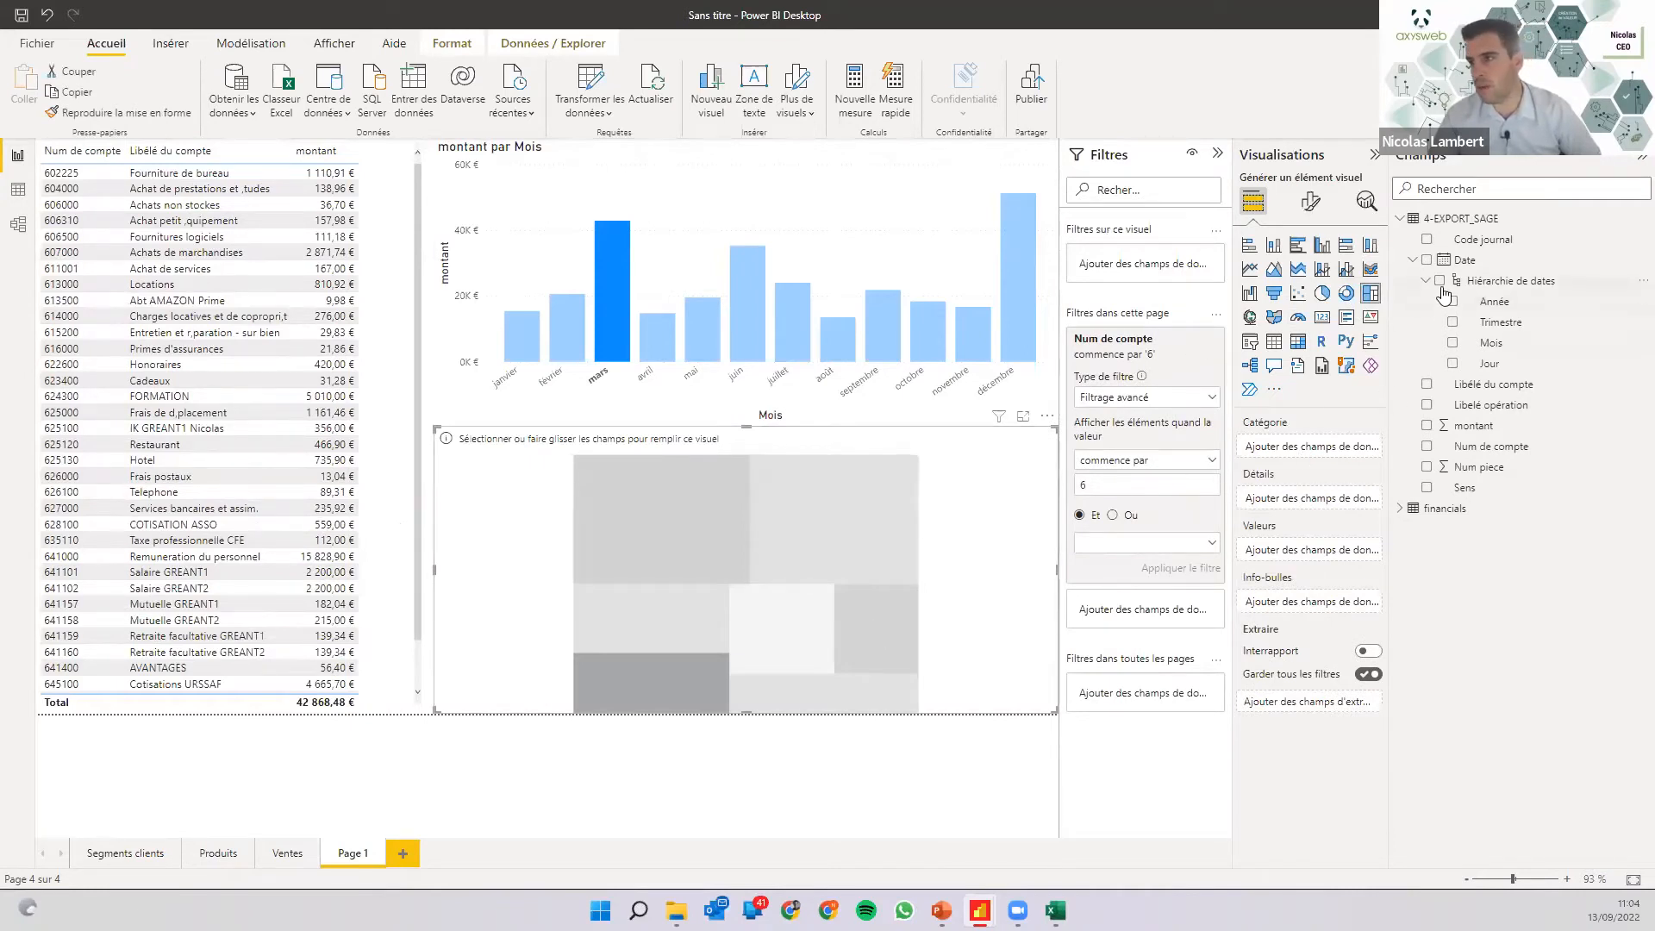
{"action": "left_click", "coordinate": [1426, 387]}
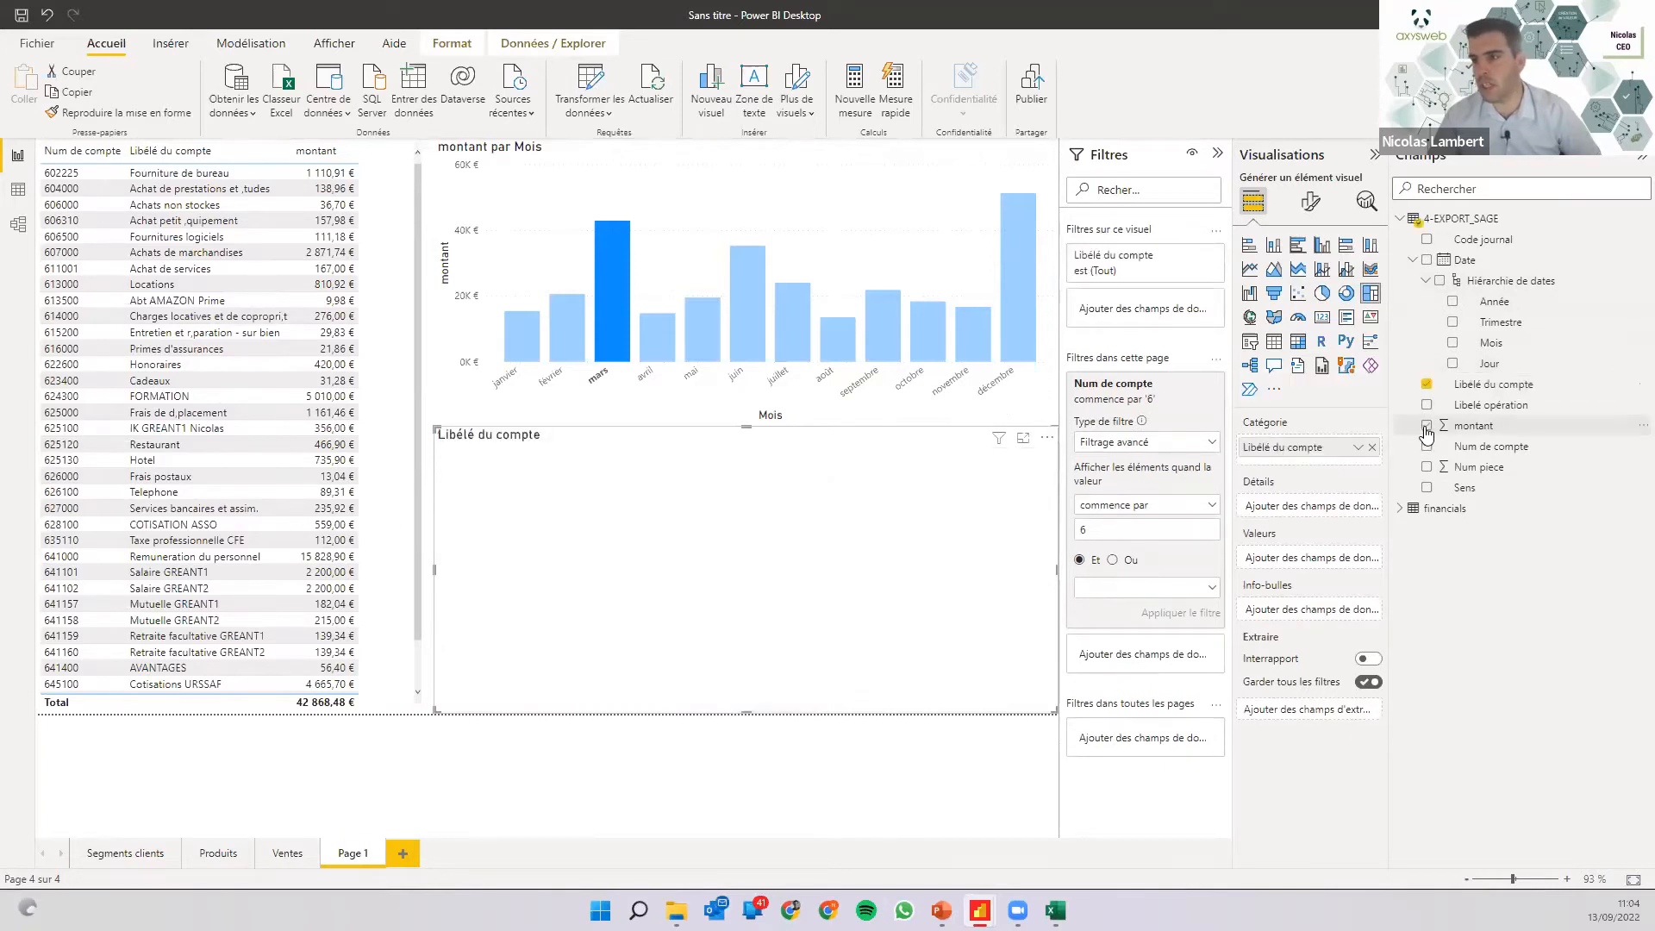
{"action": "left_click", "coordinate": [1427, 427]}
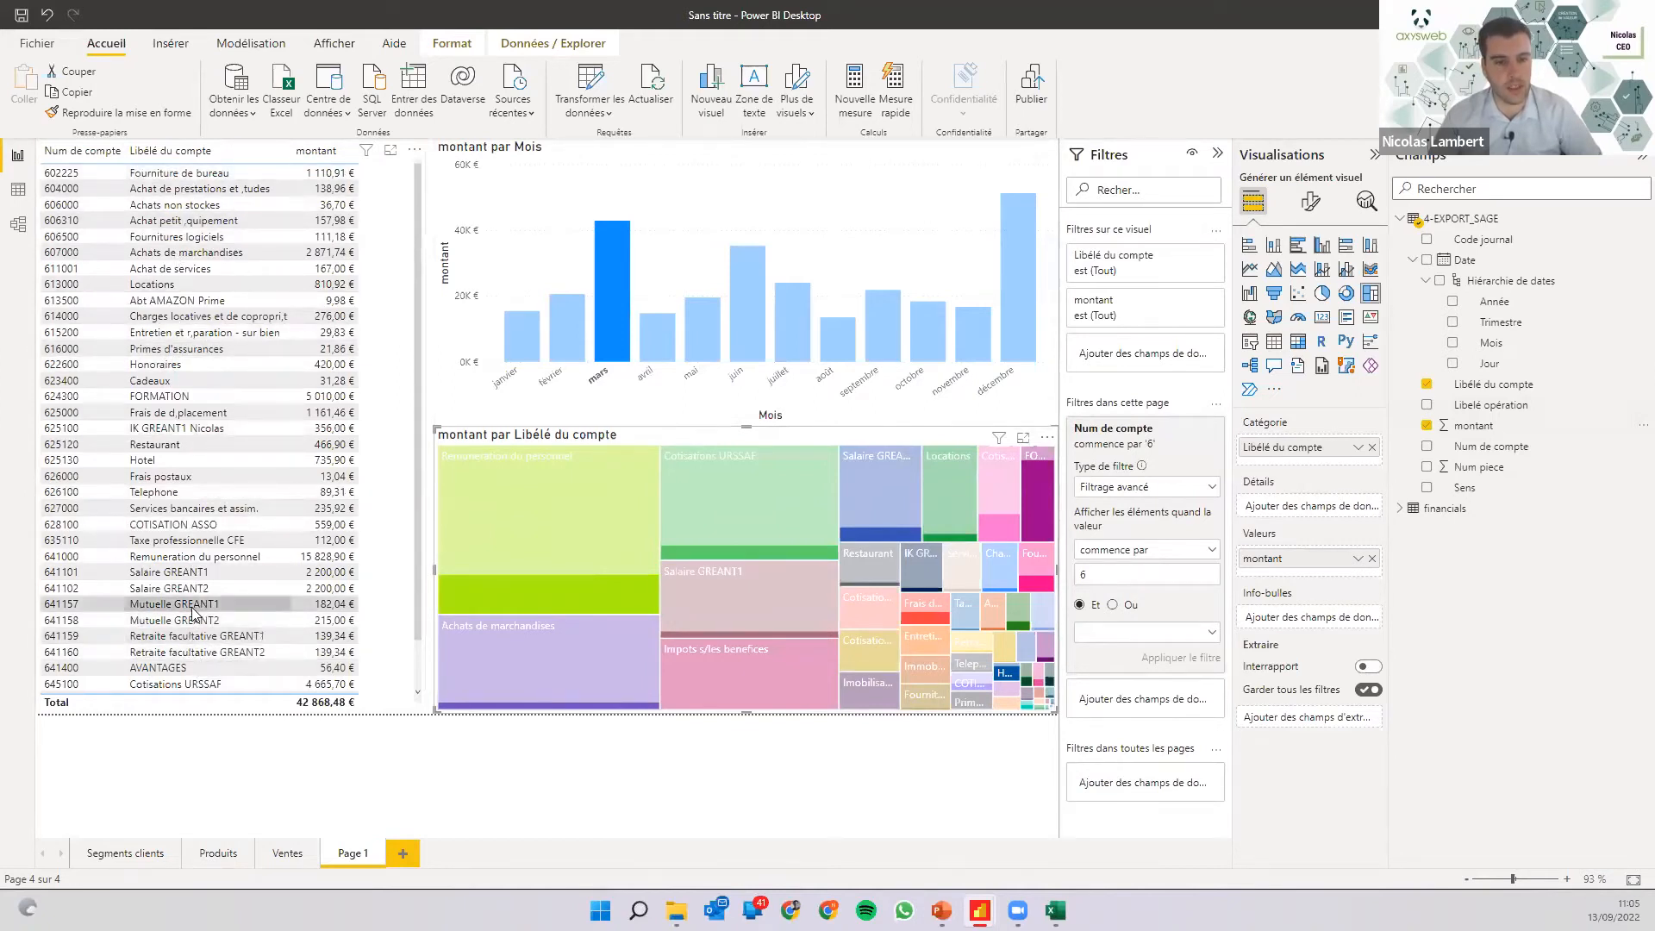
Highlight the Remuneration du personnel account 641000 from the table to see its share in the column chart and treemap.
{"action": "scroll", "coordinate": [197, 463], "scroll_direction": "down", "scroll_amount": 1}
{"action": "scroll", "coordinate": [197, 463], "scroll_direction": "down", "scroll_amount": 1}
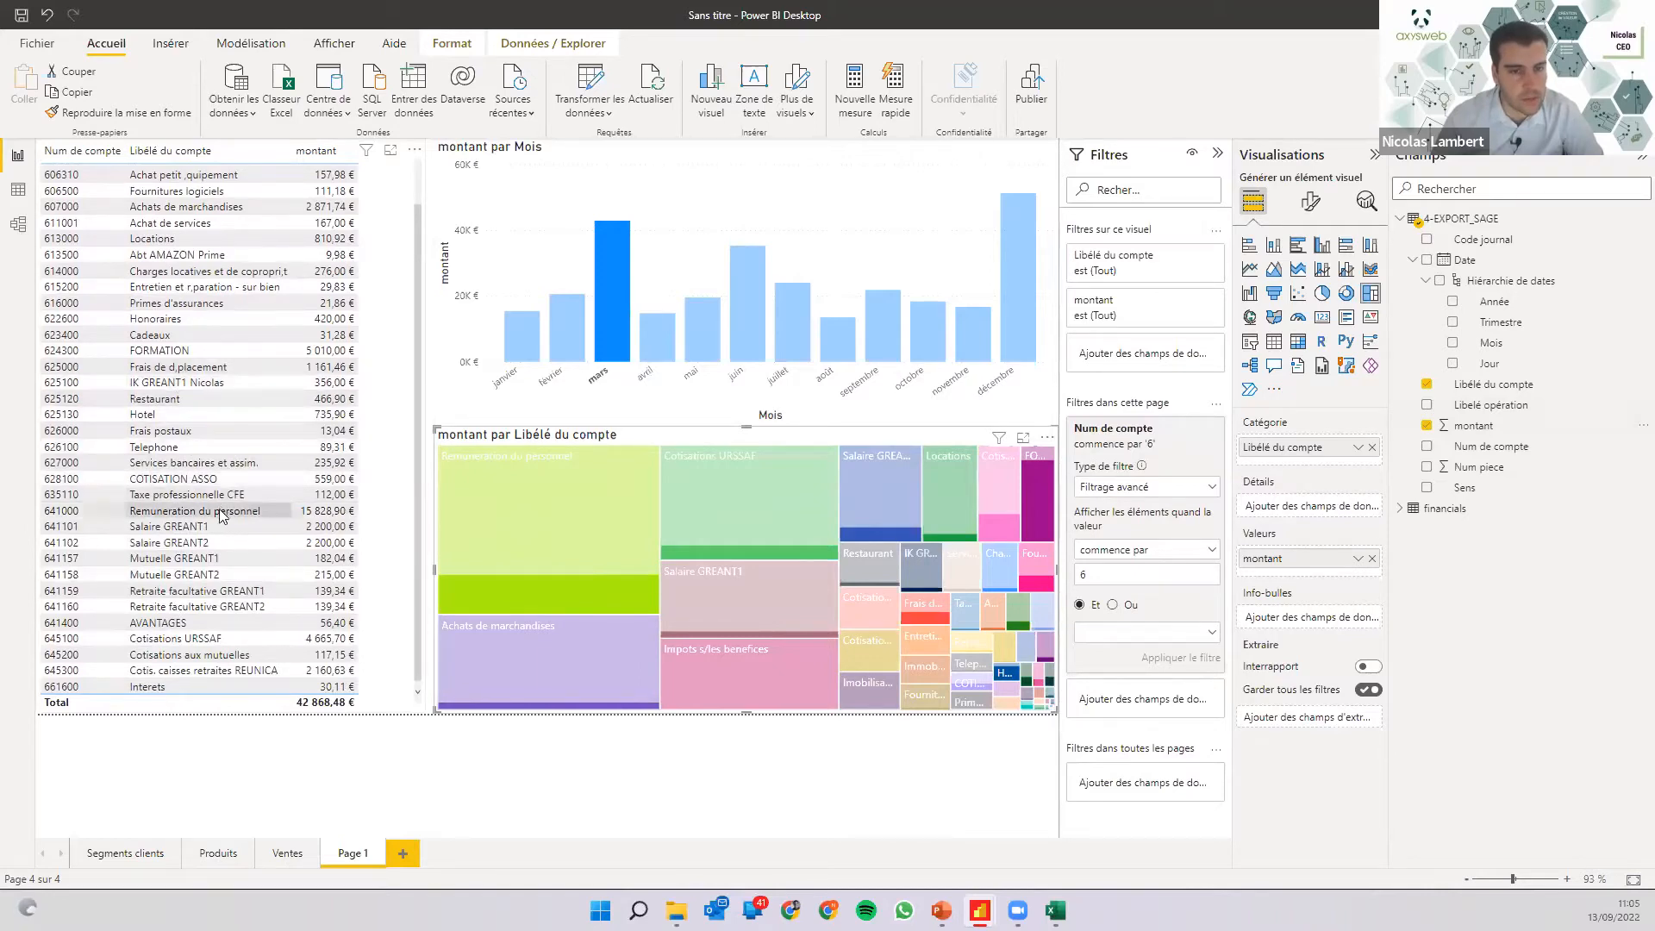
{"action": "scroll", "coordinate": [211, 584], "scroll_direction": "up", "scroll_amount": 2}
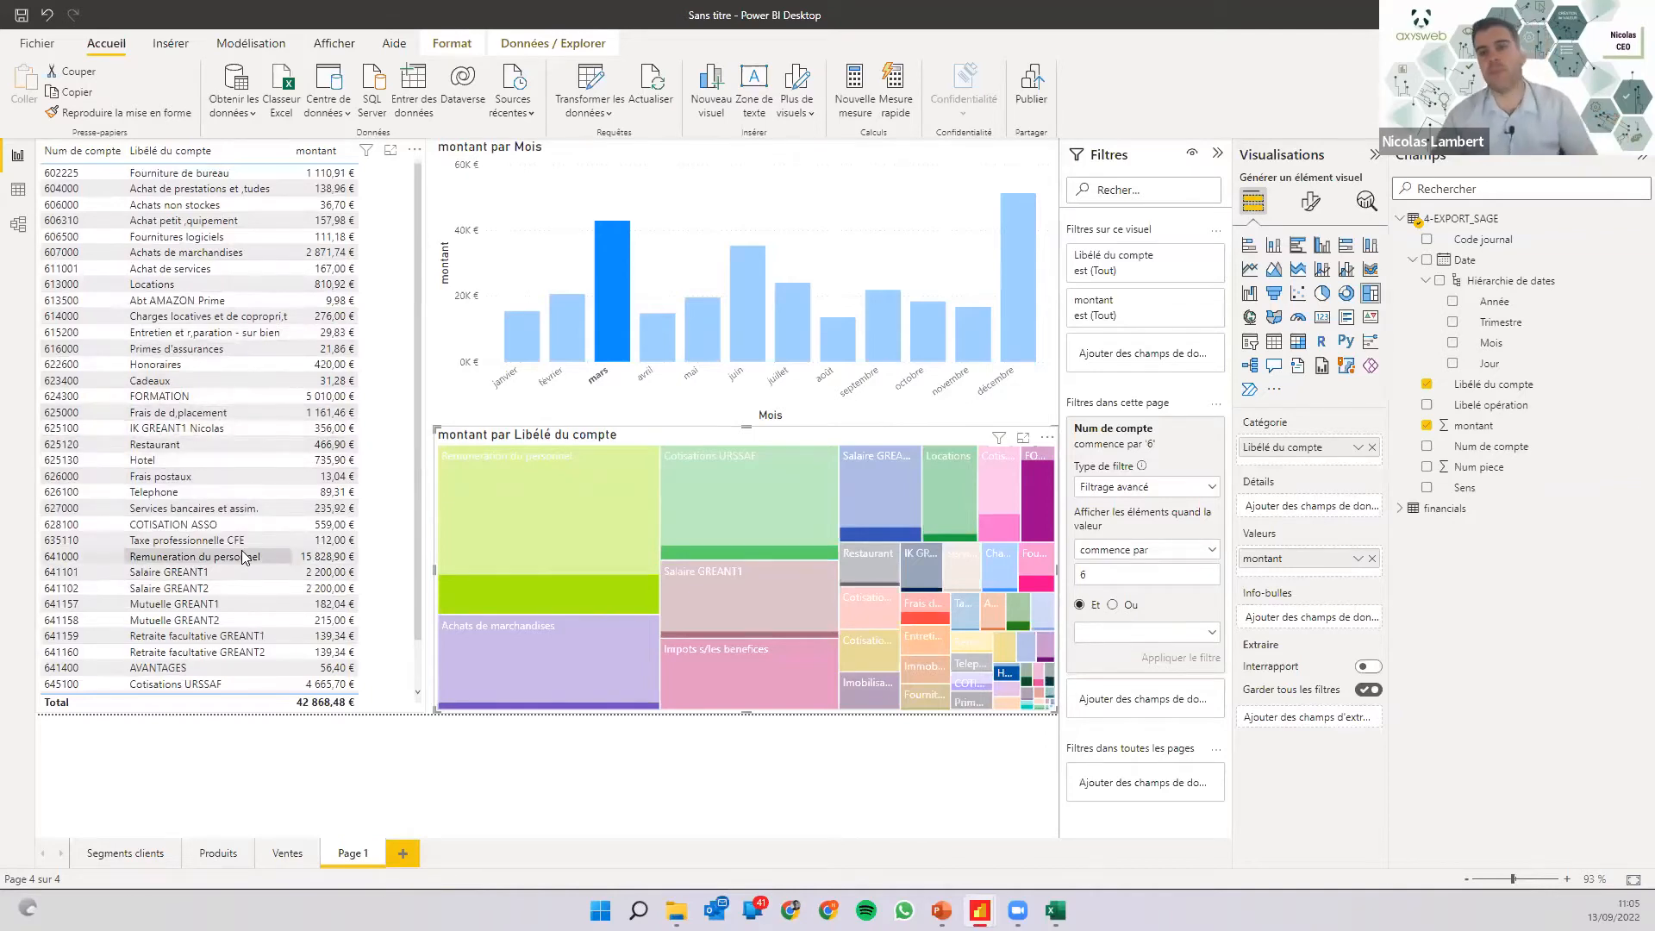
{"action": "left_click", "coordinate": [413, 569]}
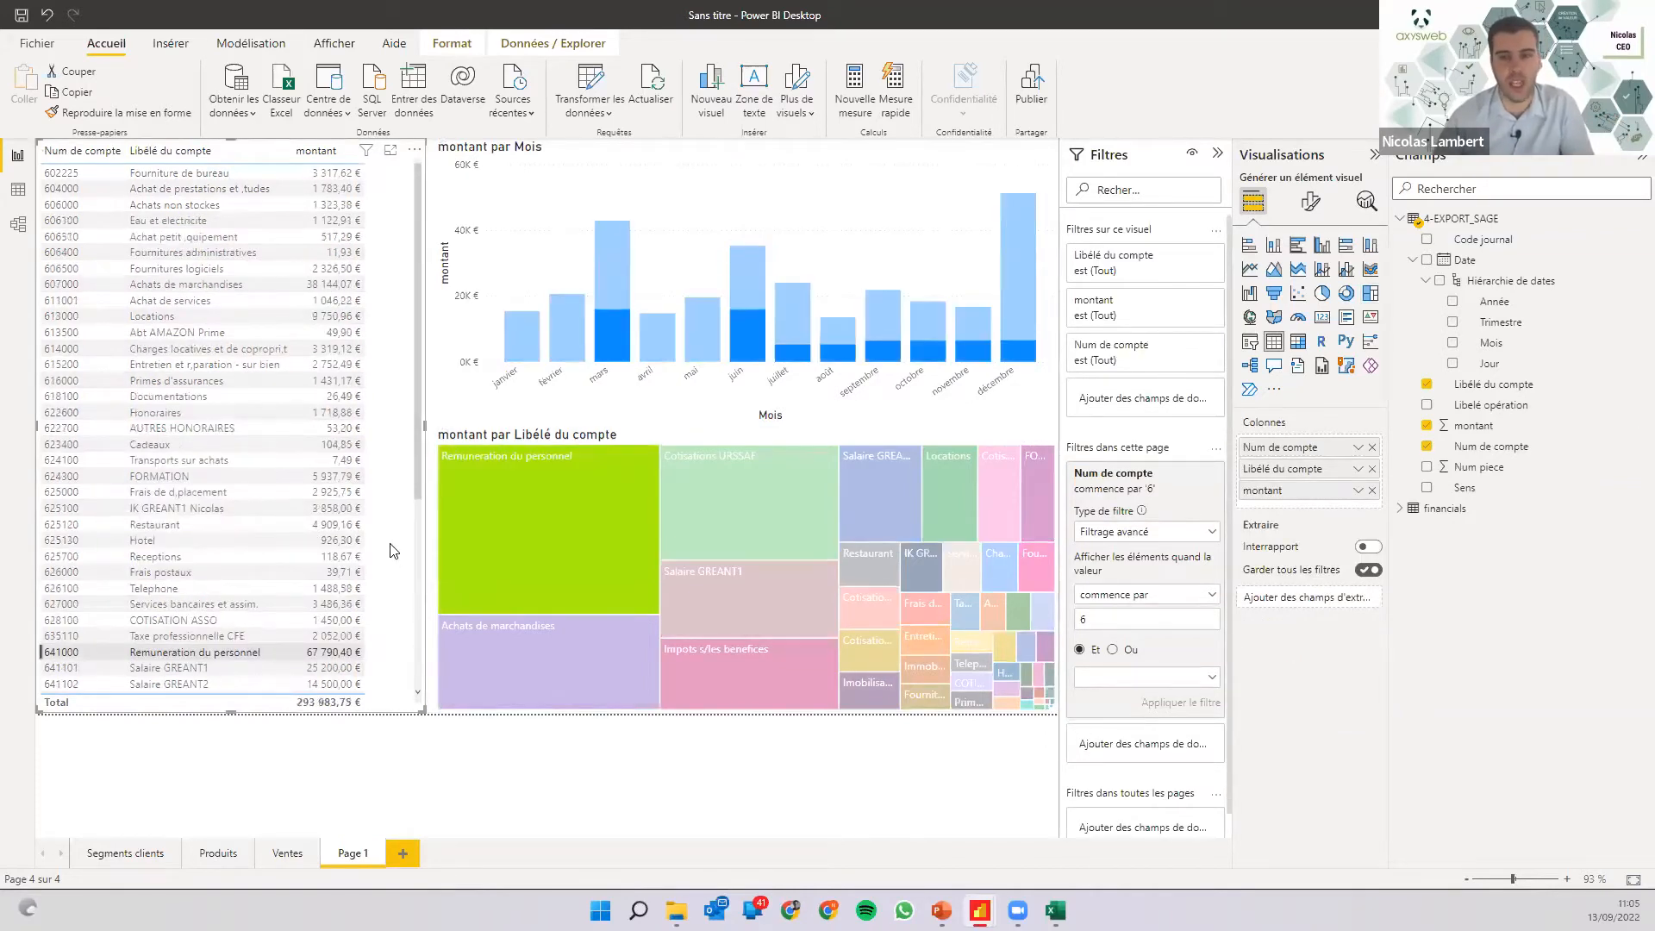
Delete the treemap and clear the Remuneration du personnel selection in the table.
{"action": "right_click", "coordinate": [727, 435]}
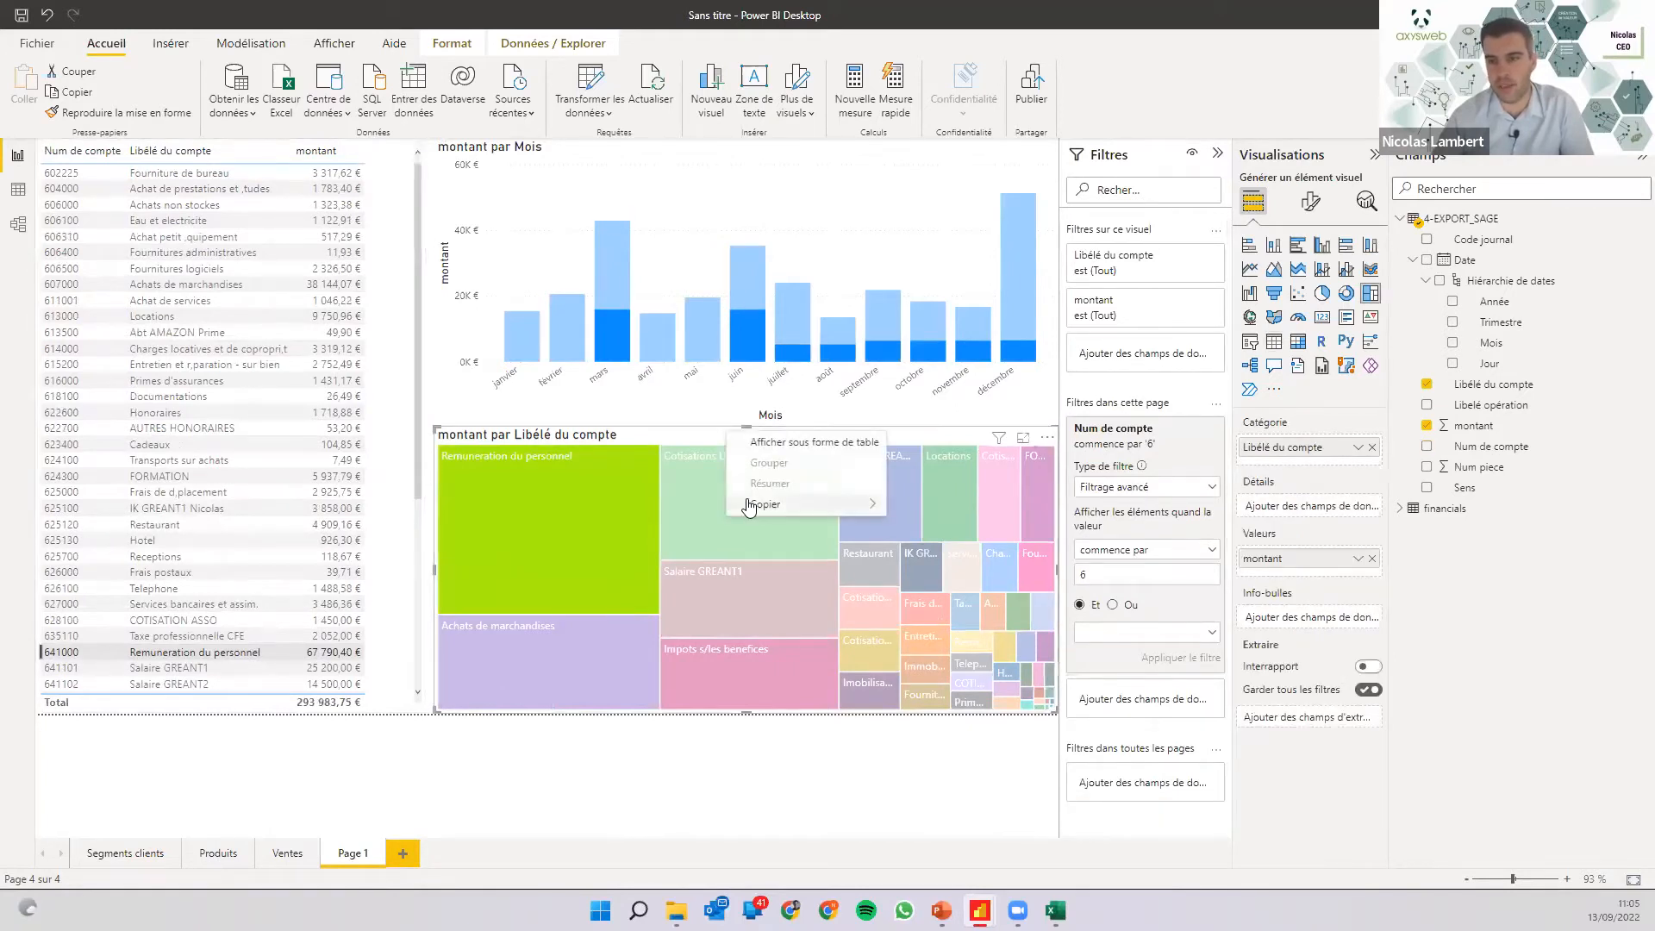
{"action": "mouse_move", "coordinate": [763, 504]}
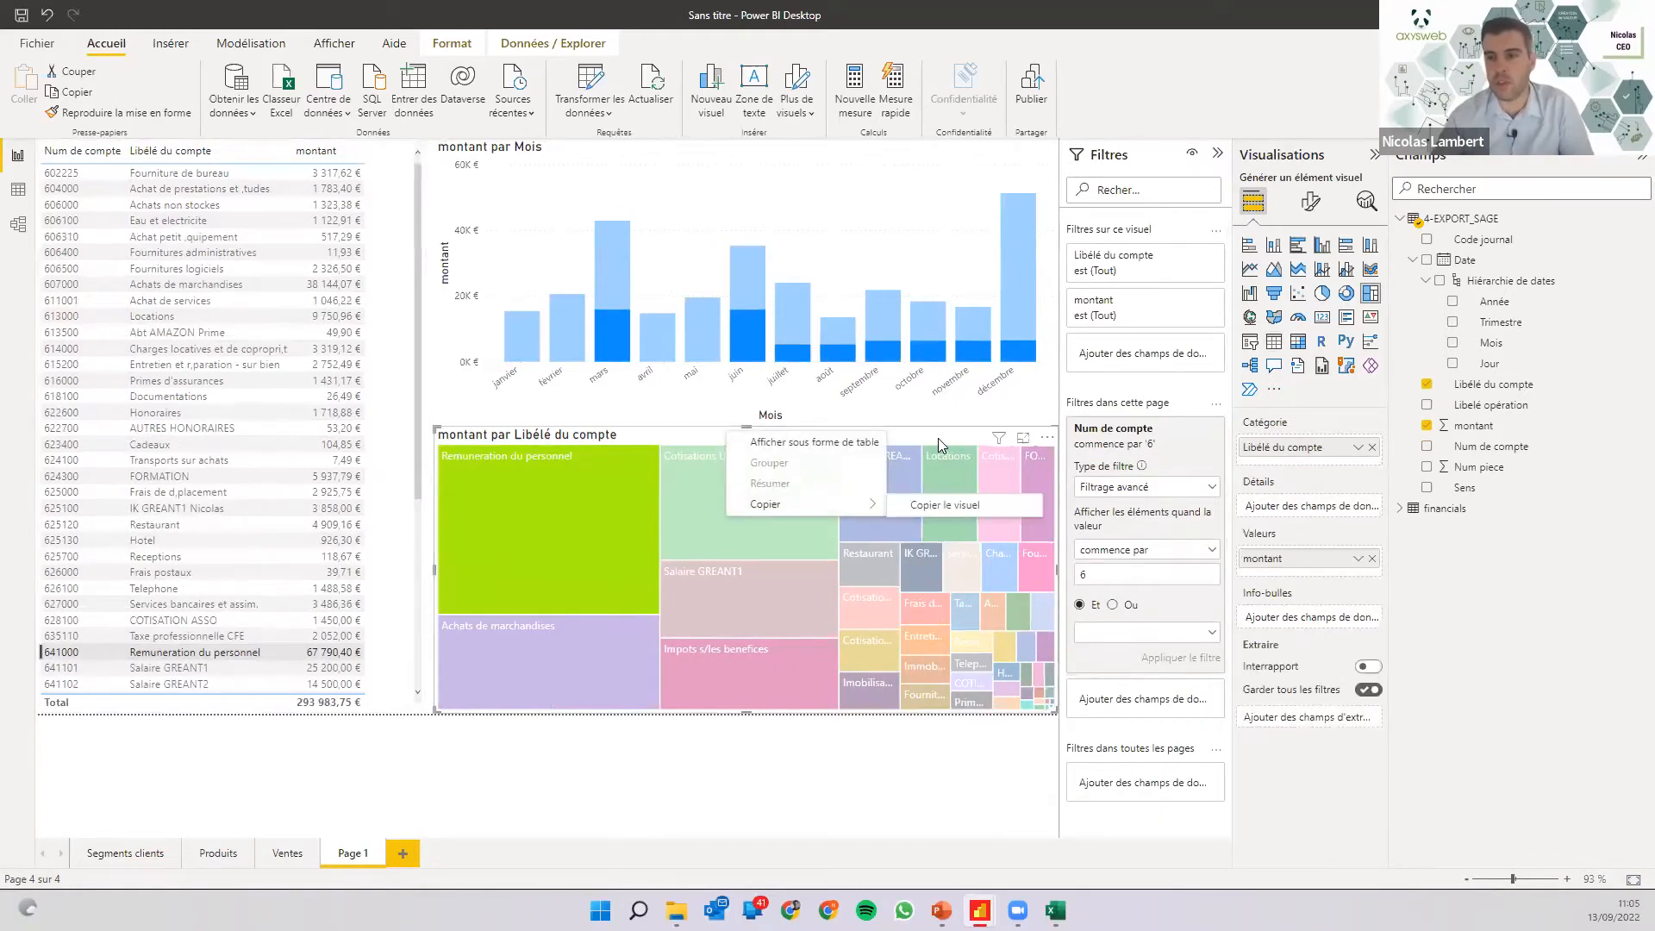
{"action": "left_click", "coordinate": [938, 438]}
{"action": "key", "text": "Delete"}
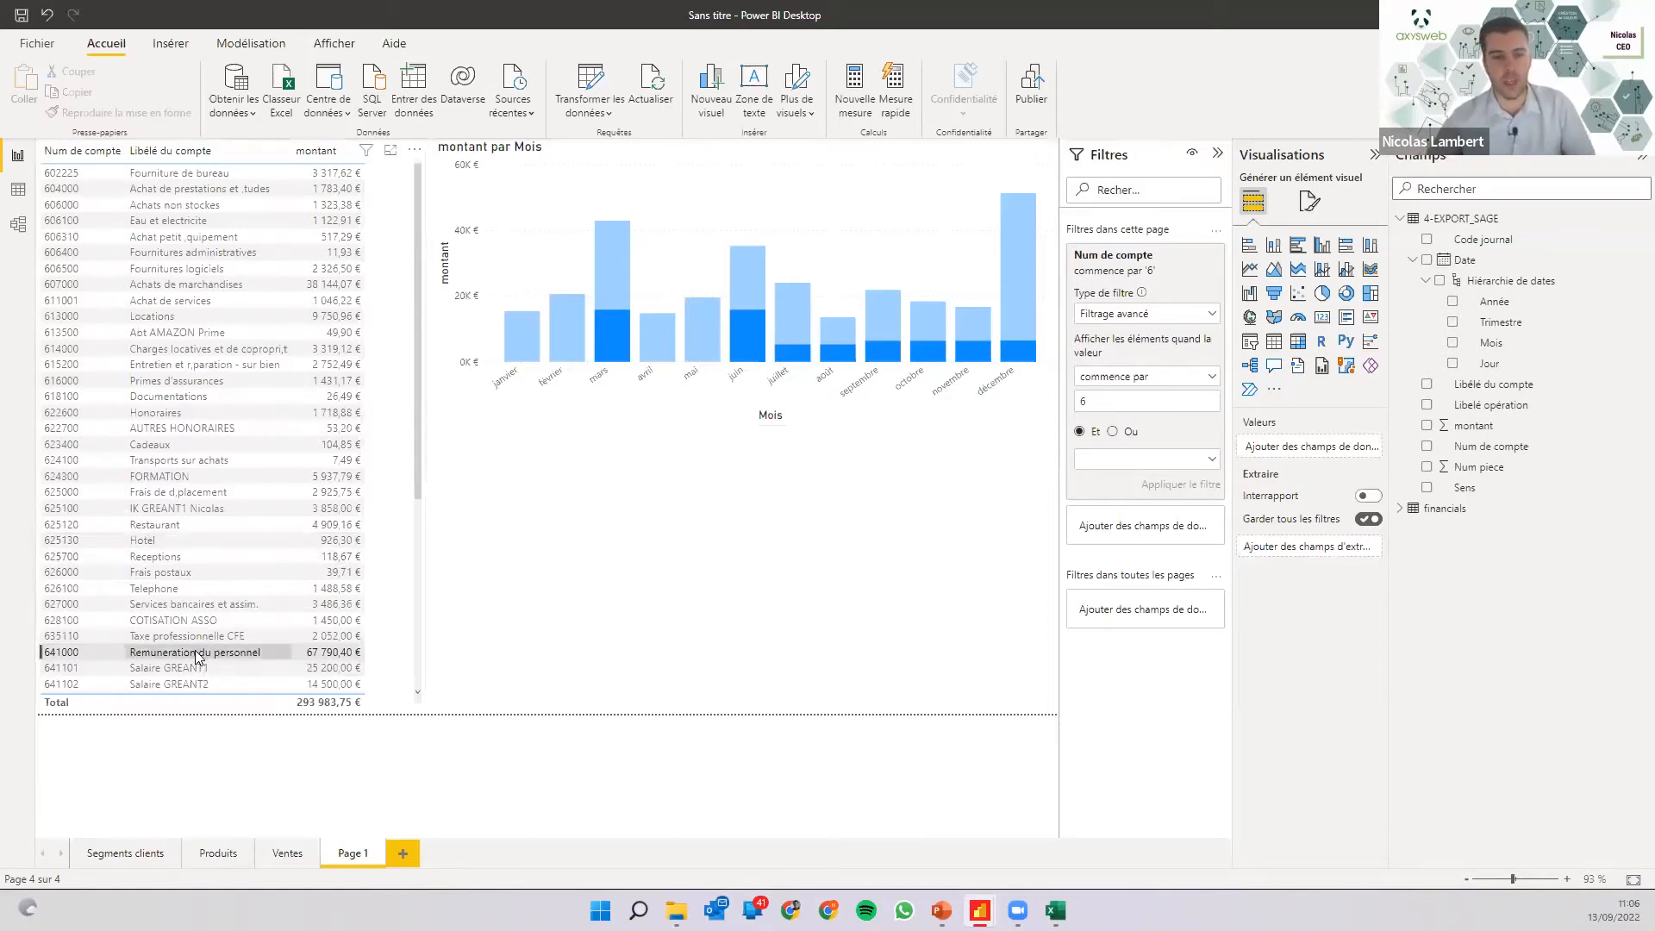
{"action": "left_click", "coordinate": [354, 554]}
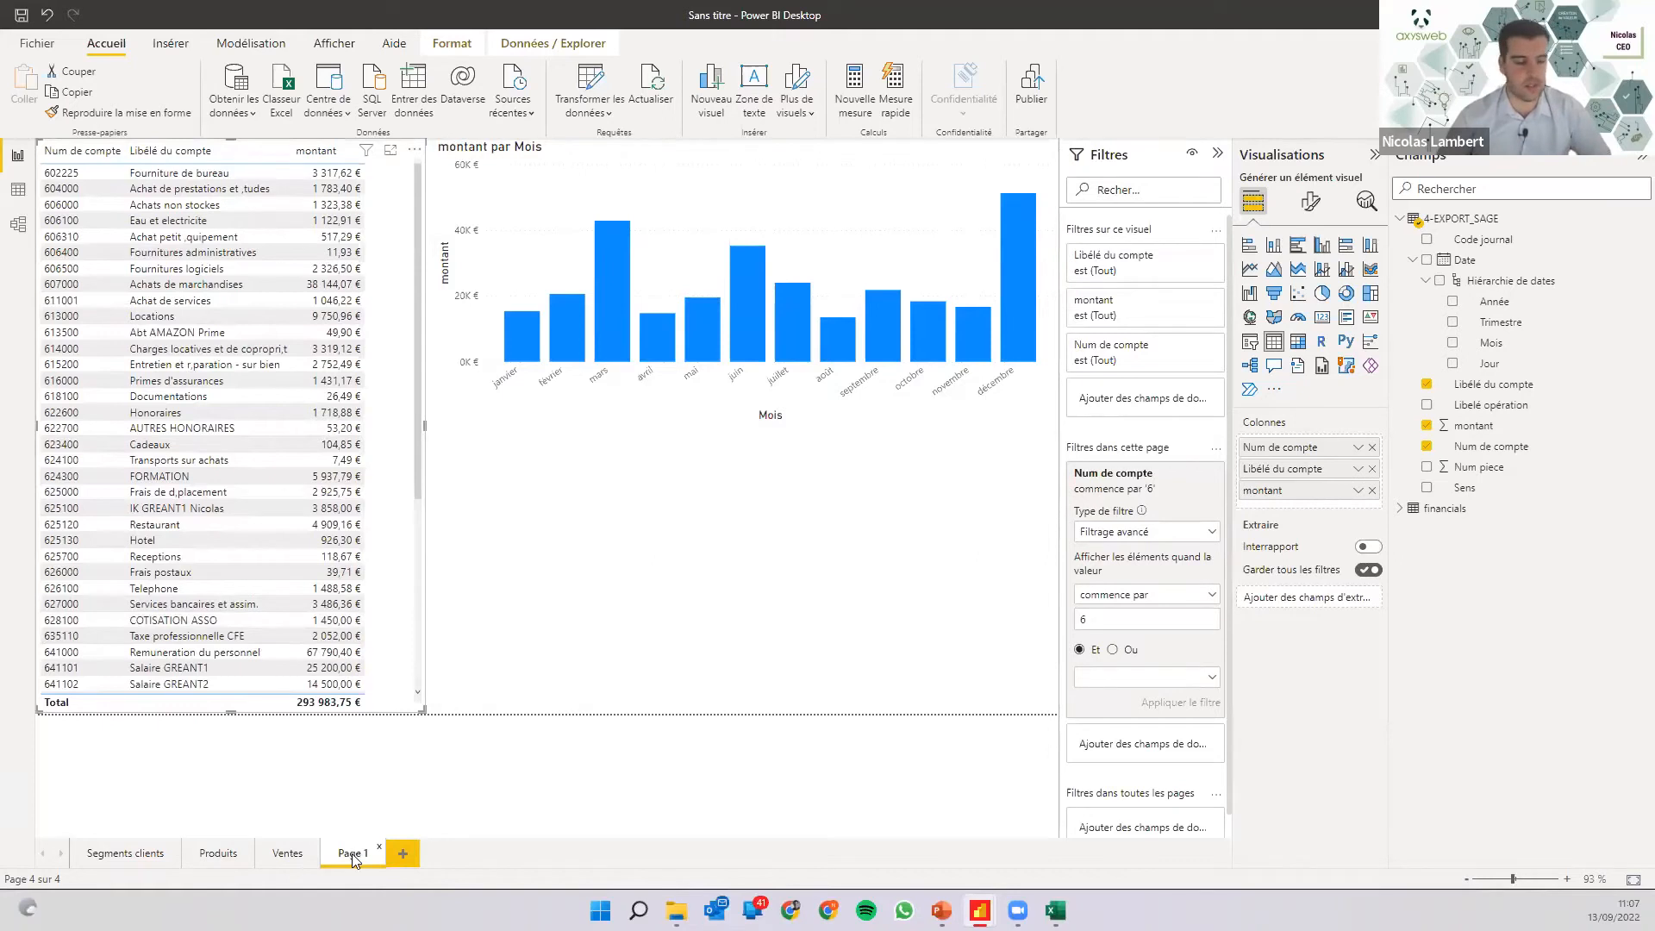
Delete the montant par Mois chart and undo the deletion.
{"action": "left_click", "coordinate": [586, 378]}
{"action": "key", "text": "Delete"}
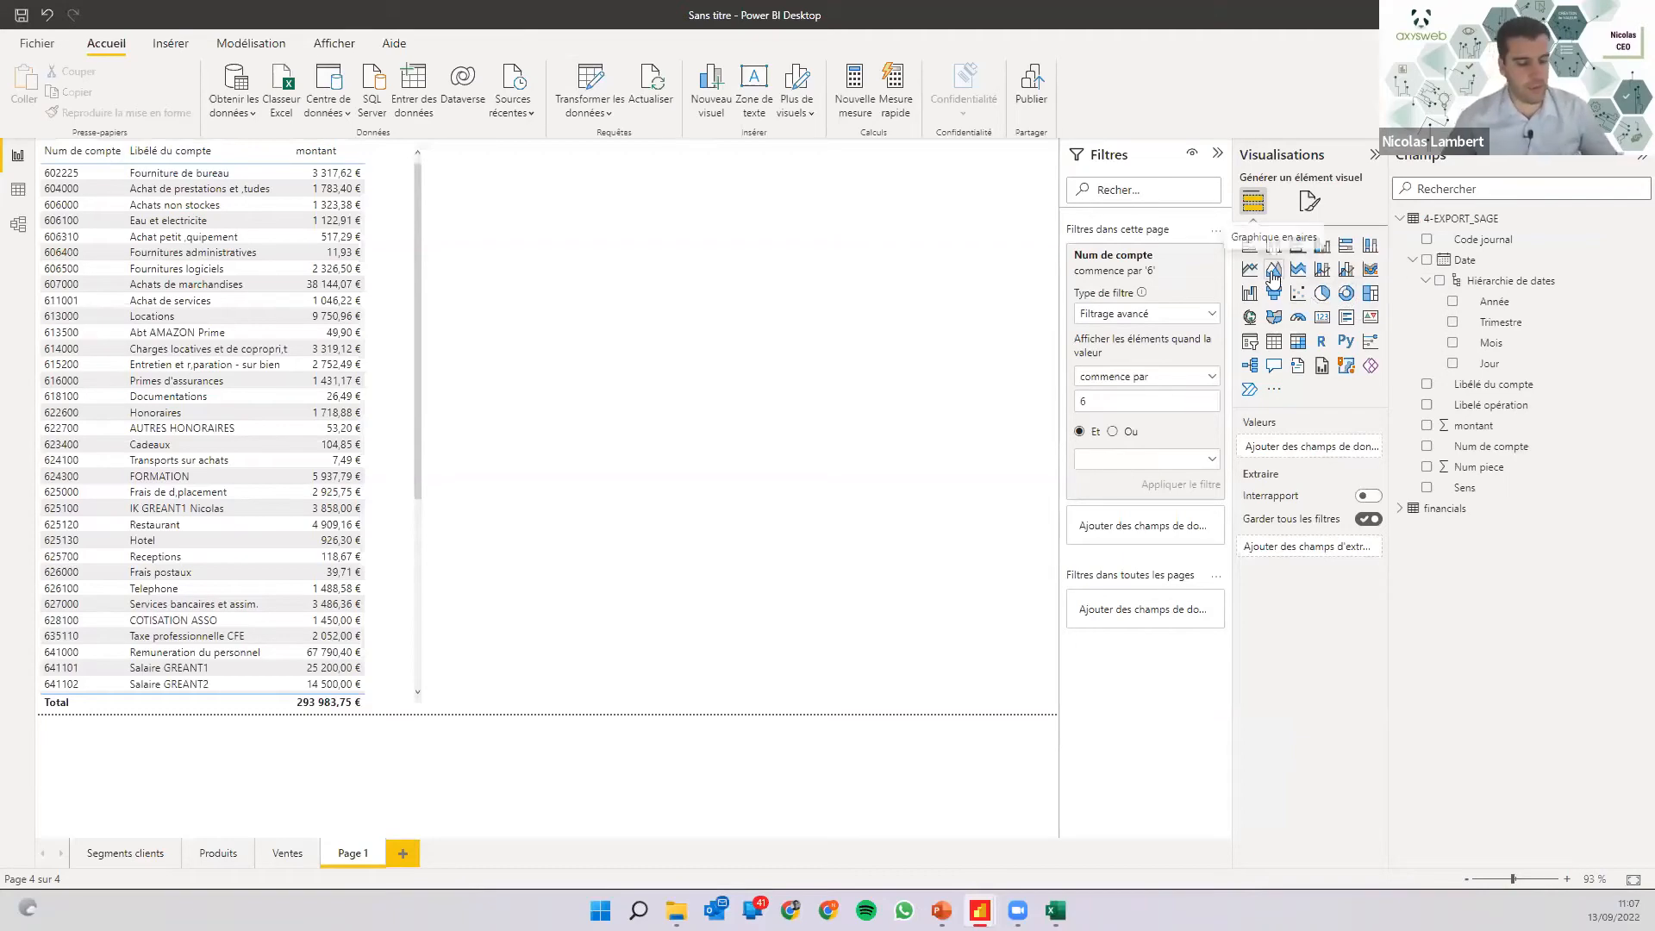
{"action": "key", "text": "ctrl+z"}
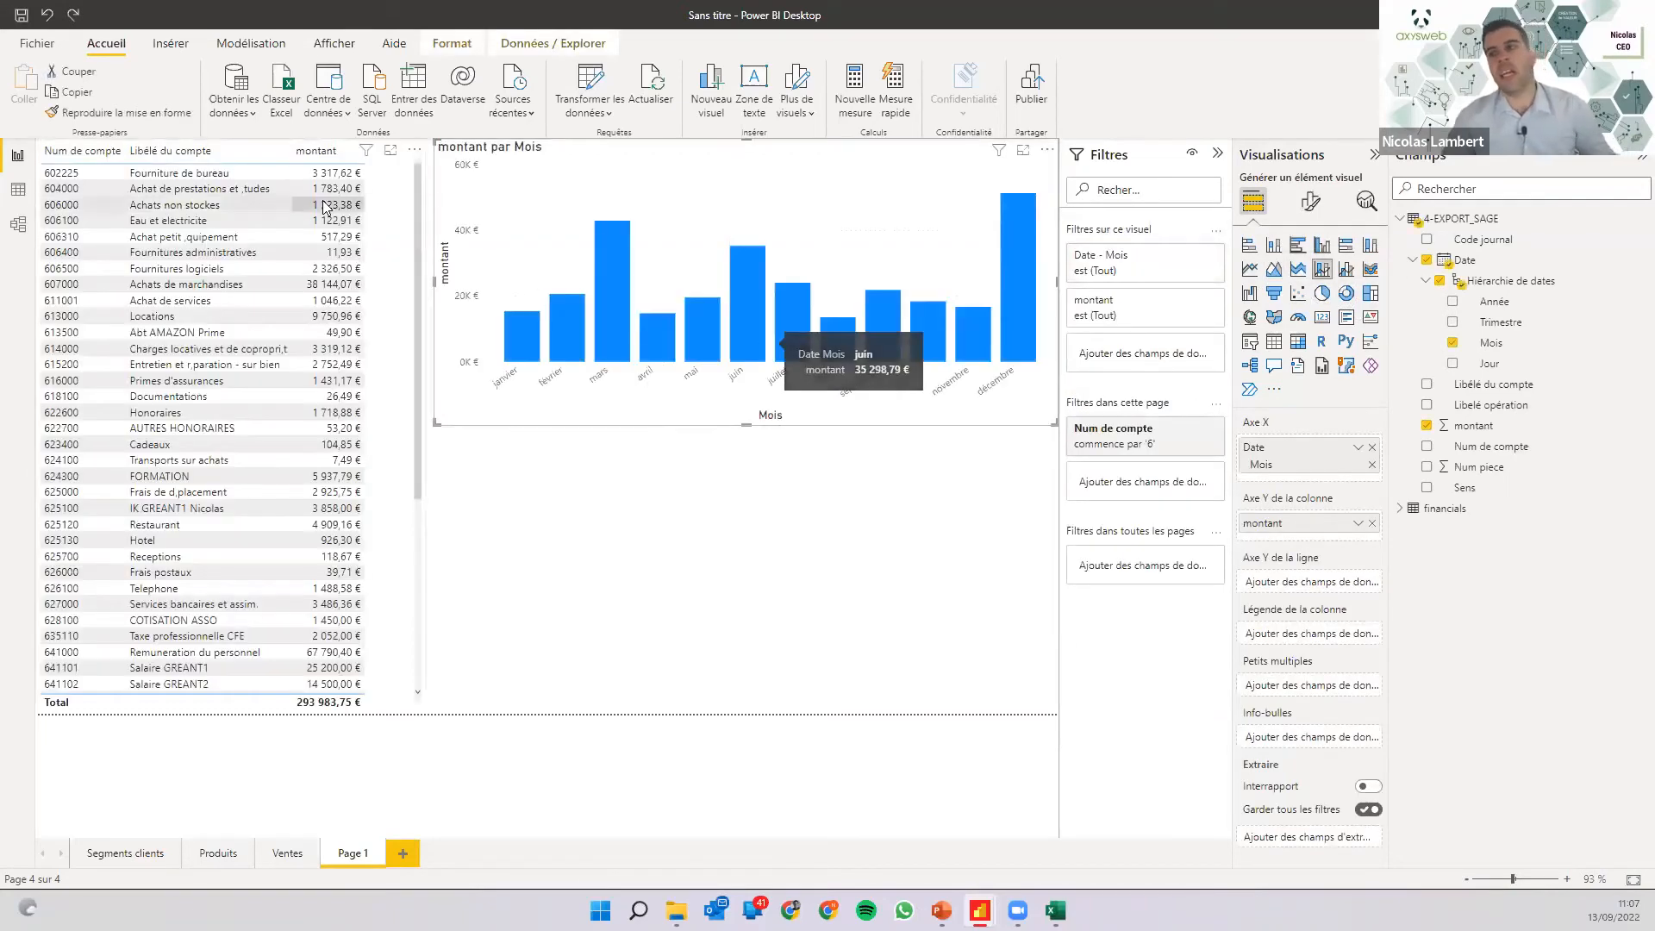
Switch the page filter on Num de compte to Filtrage de base, search for 645 and select accounts 645100, 645200 and 645300.
{"action": "left_click", "coordinate": [1172, 428]}
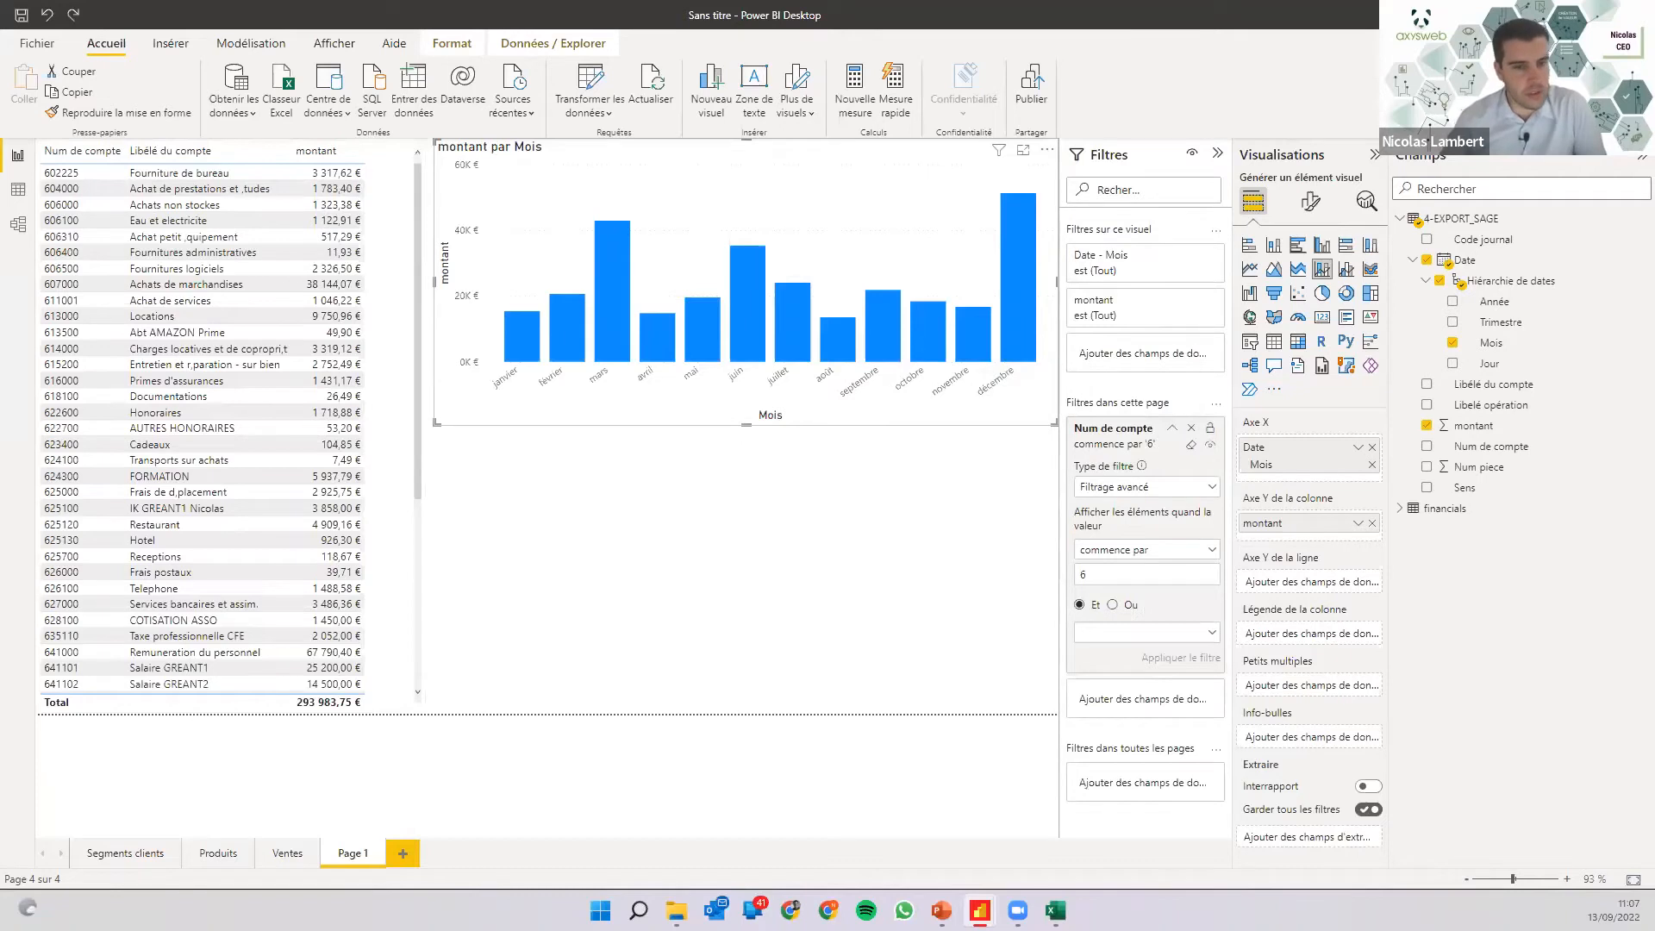
{"action": "left_click", "coordinate": [1202, 488]}
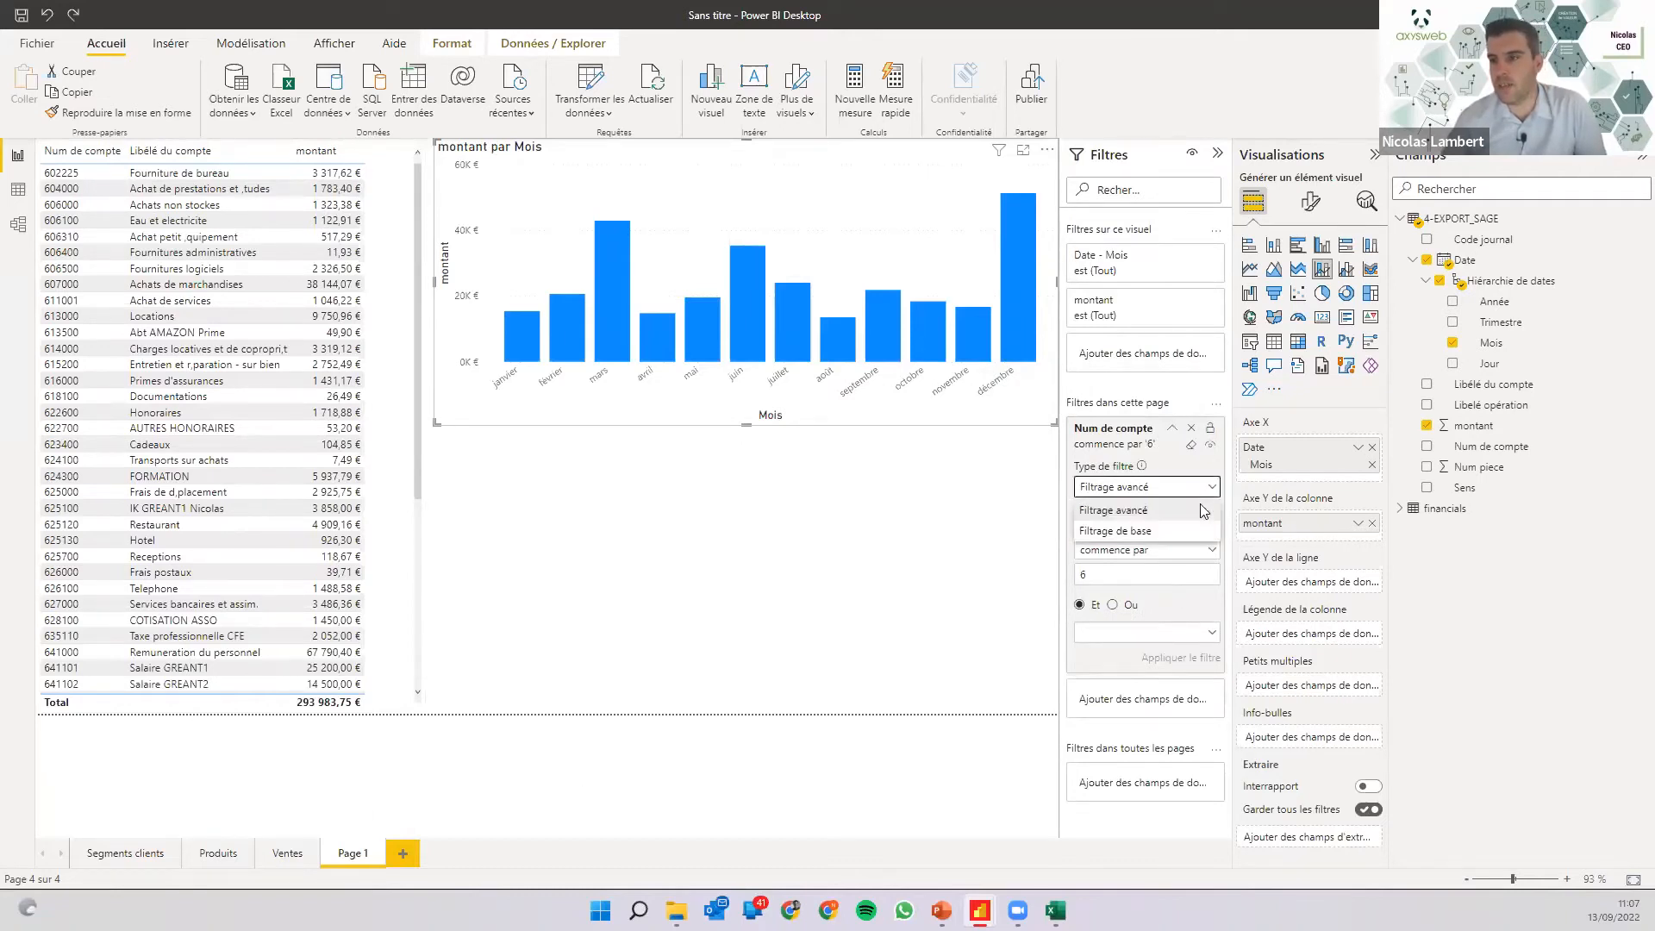
{"action": "left_click", "coordinate": [1112, 540]}
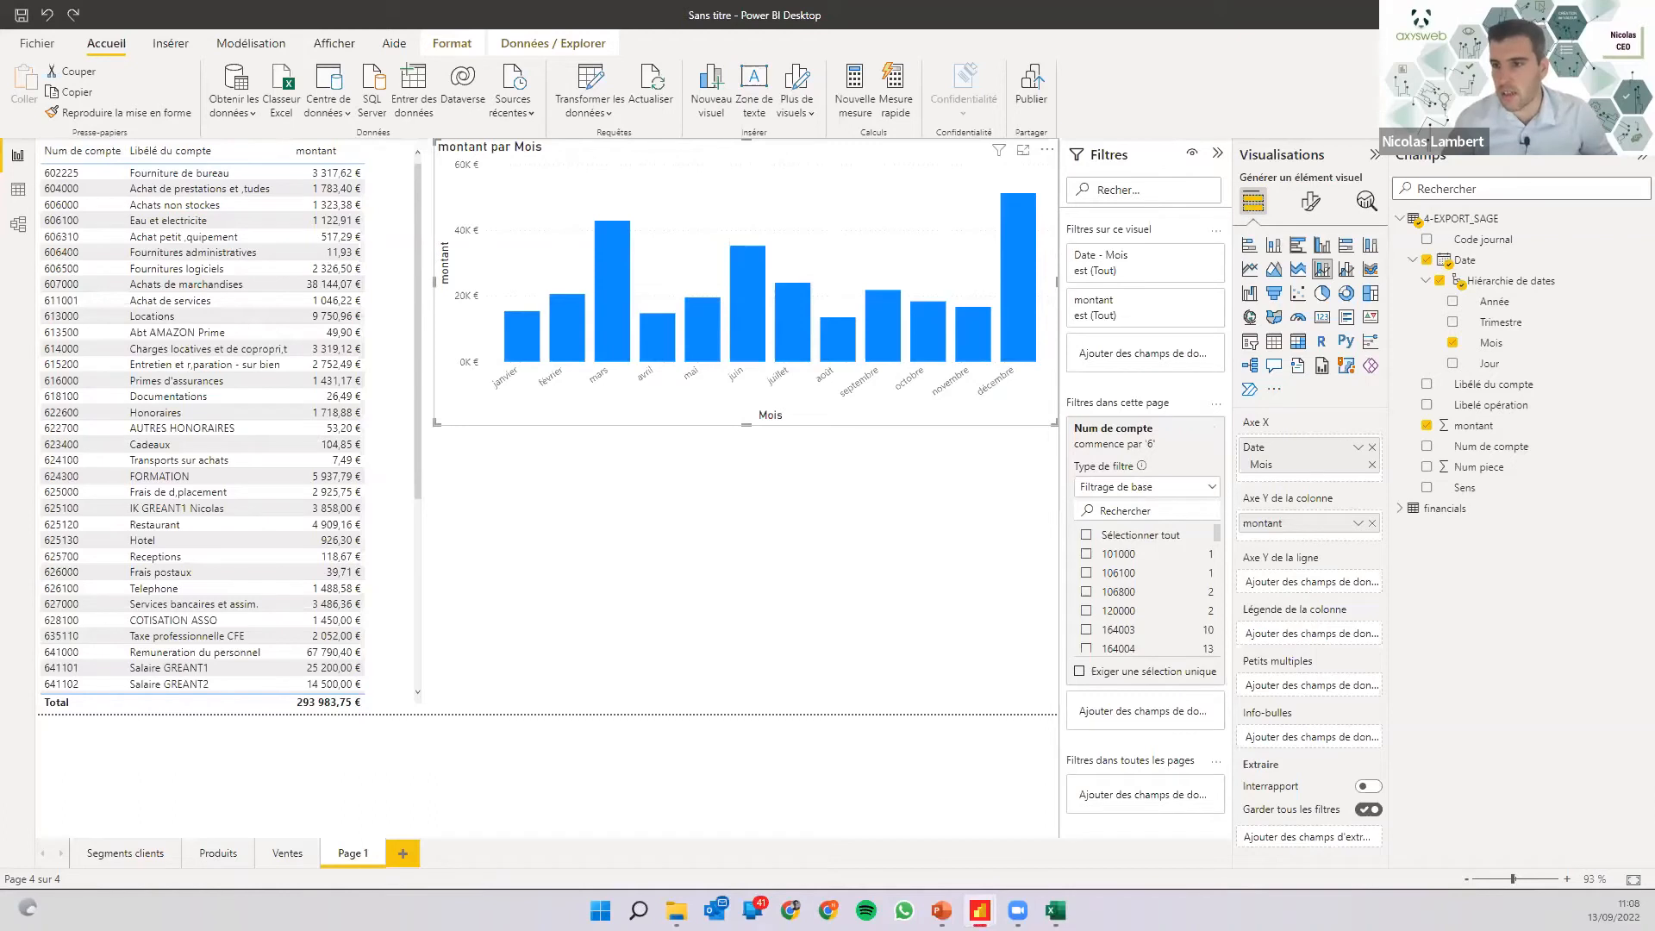
{"action": "left_click", "coordinate": [1145, 512]}
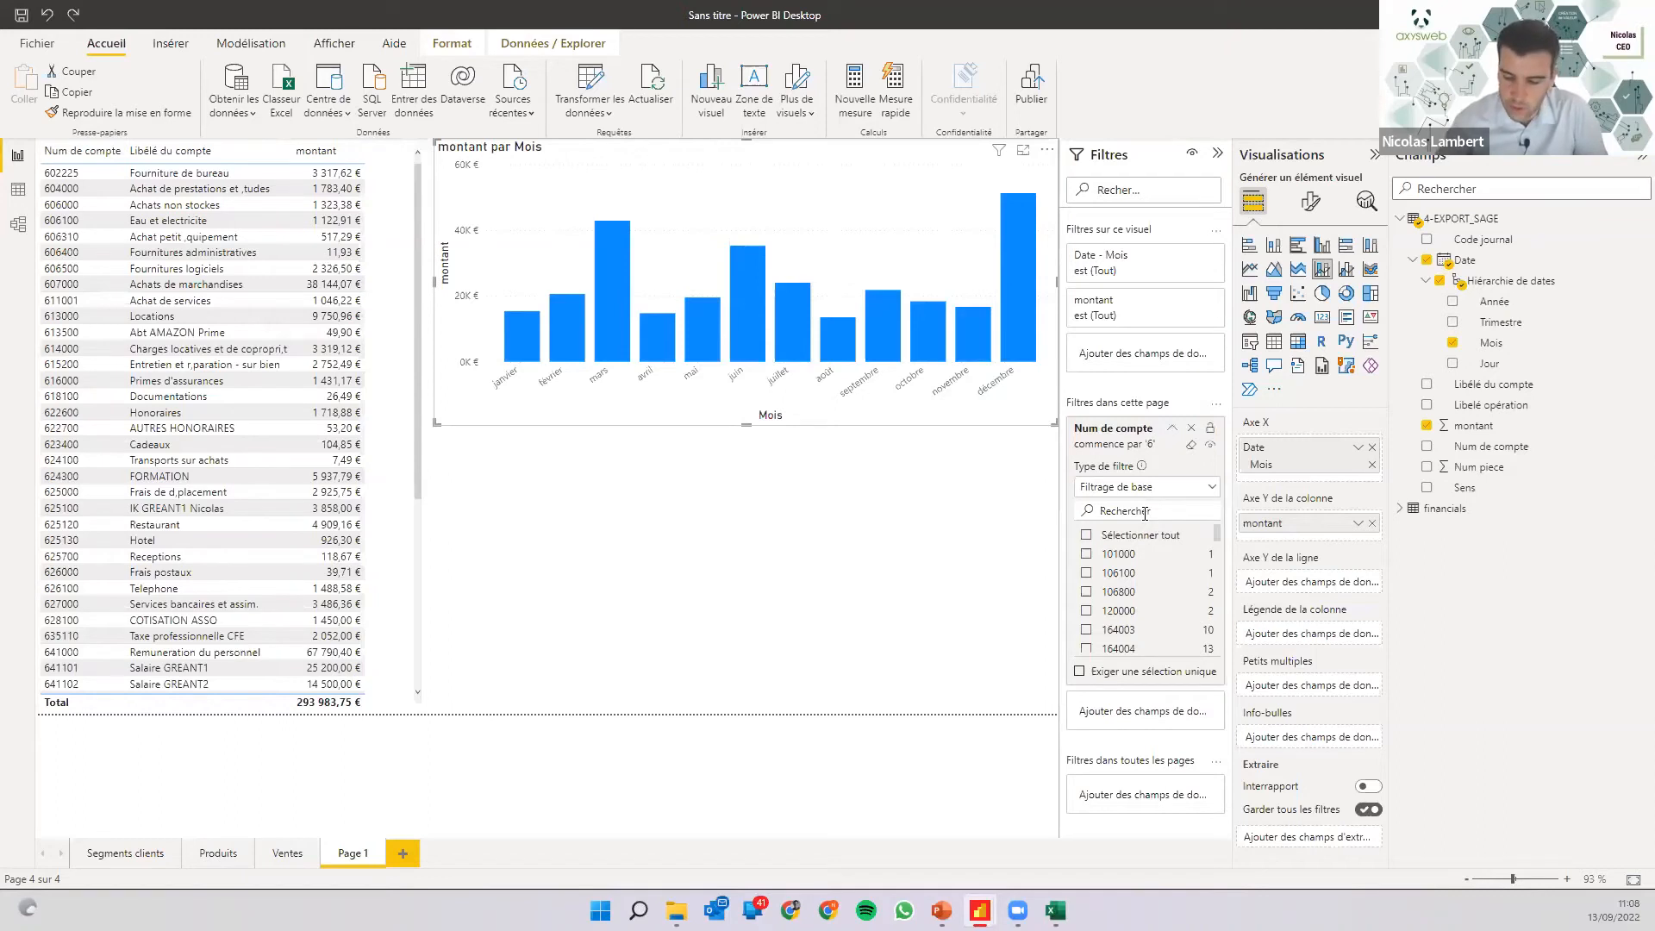
{"action": "type", "text": "645"}
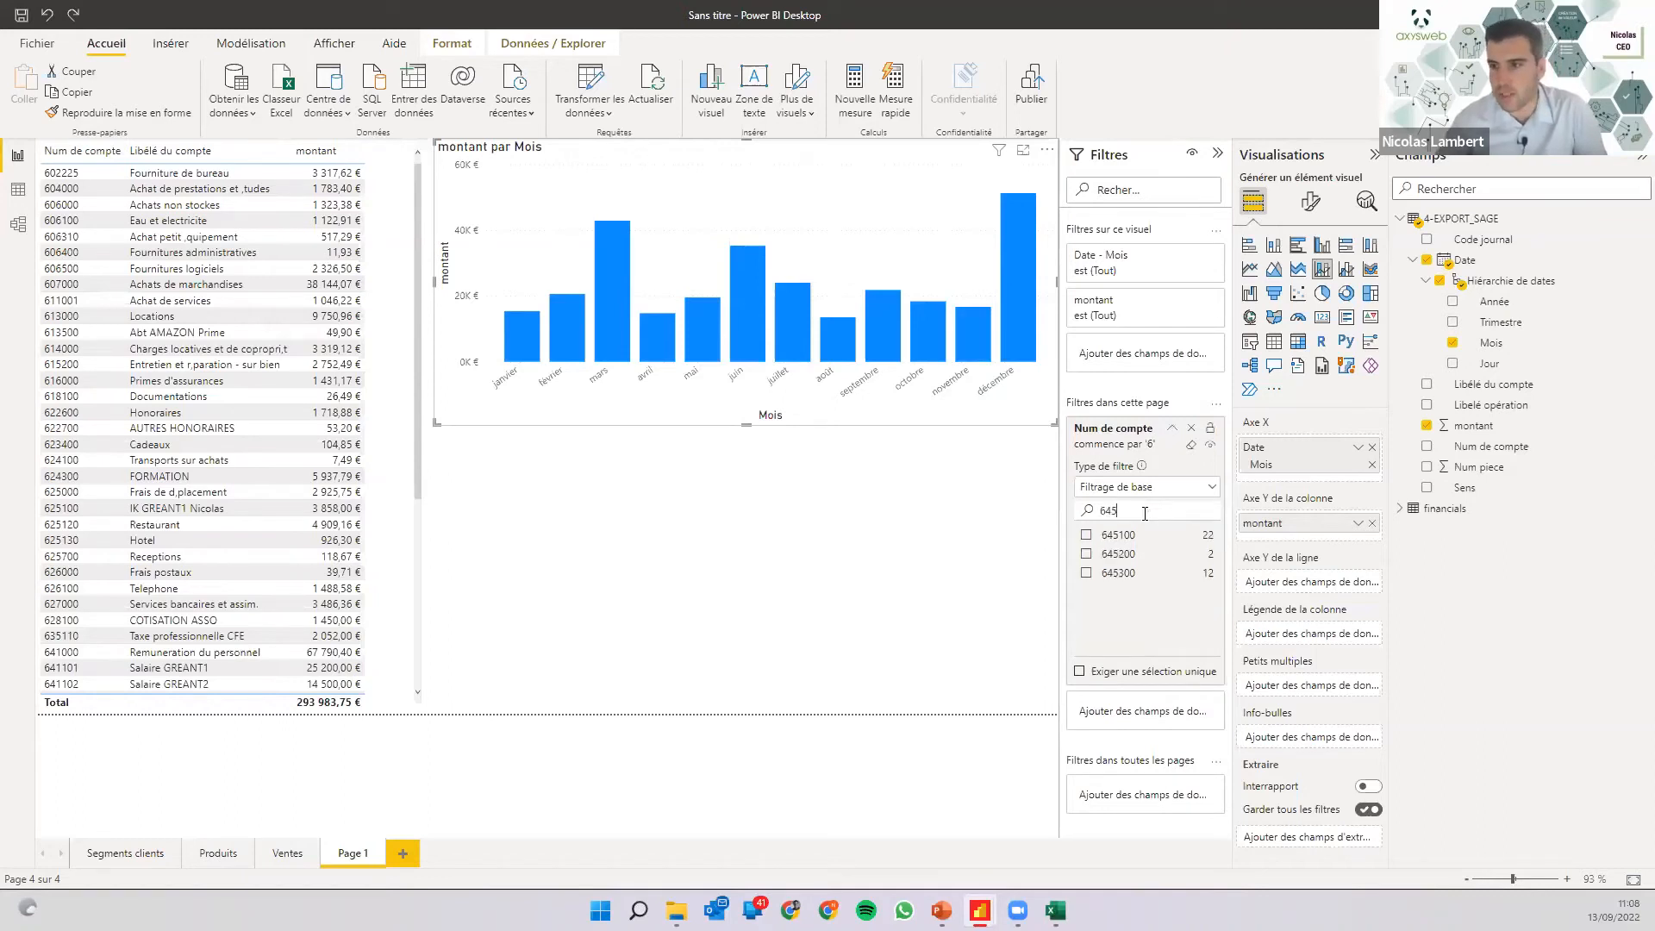
{"action": "left_click", "coordinate": [1085, 536]}
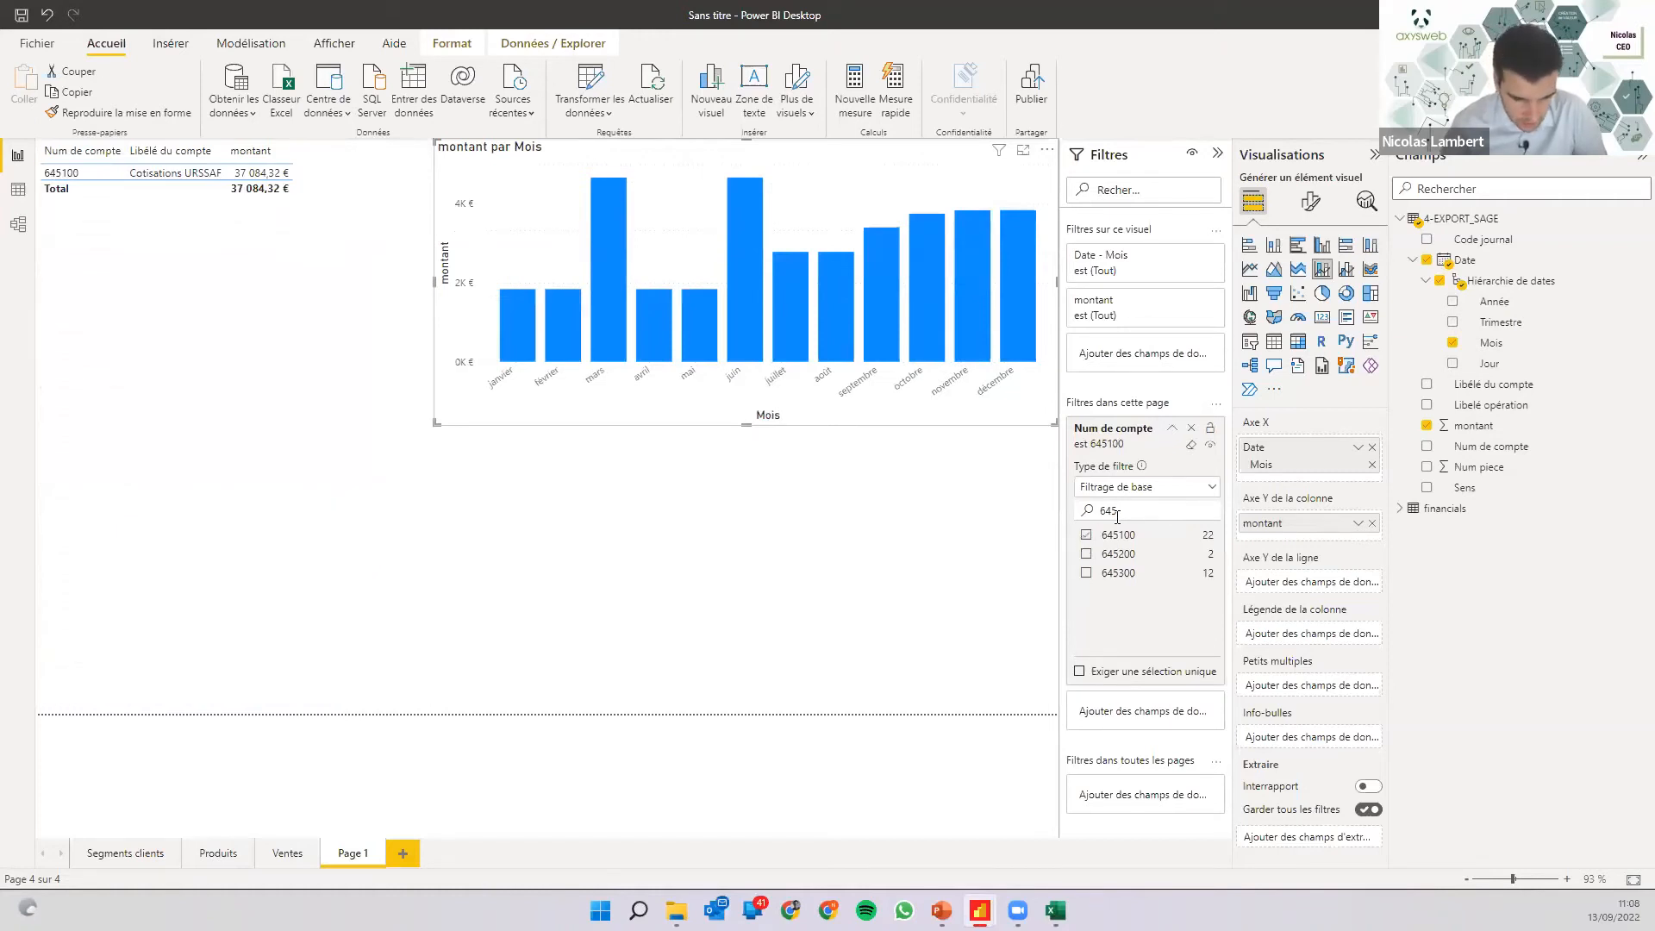
{"action": "left_click", "coordinate": [1087, 554]}
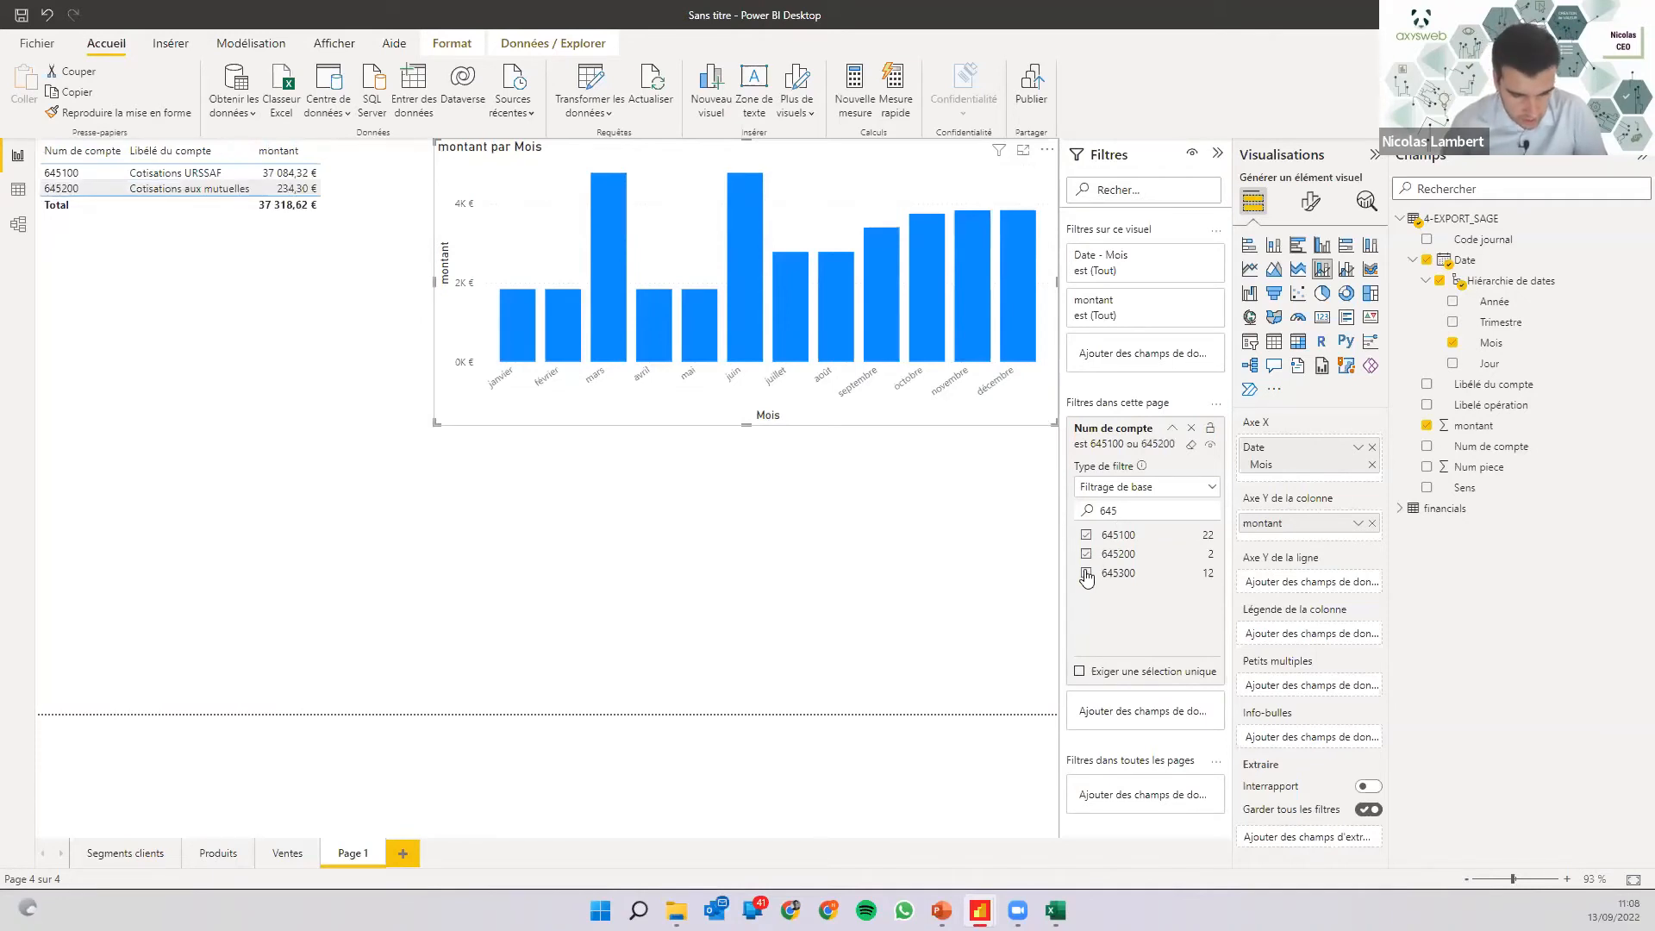
{"action": "left_click", "coordinate": [1087, 575]}
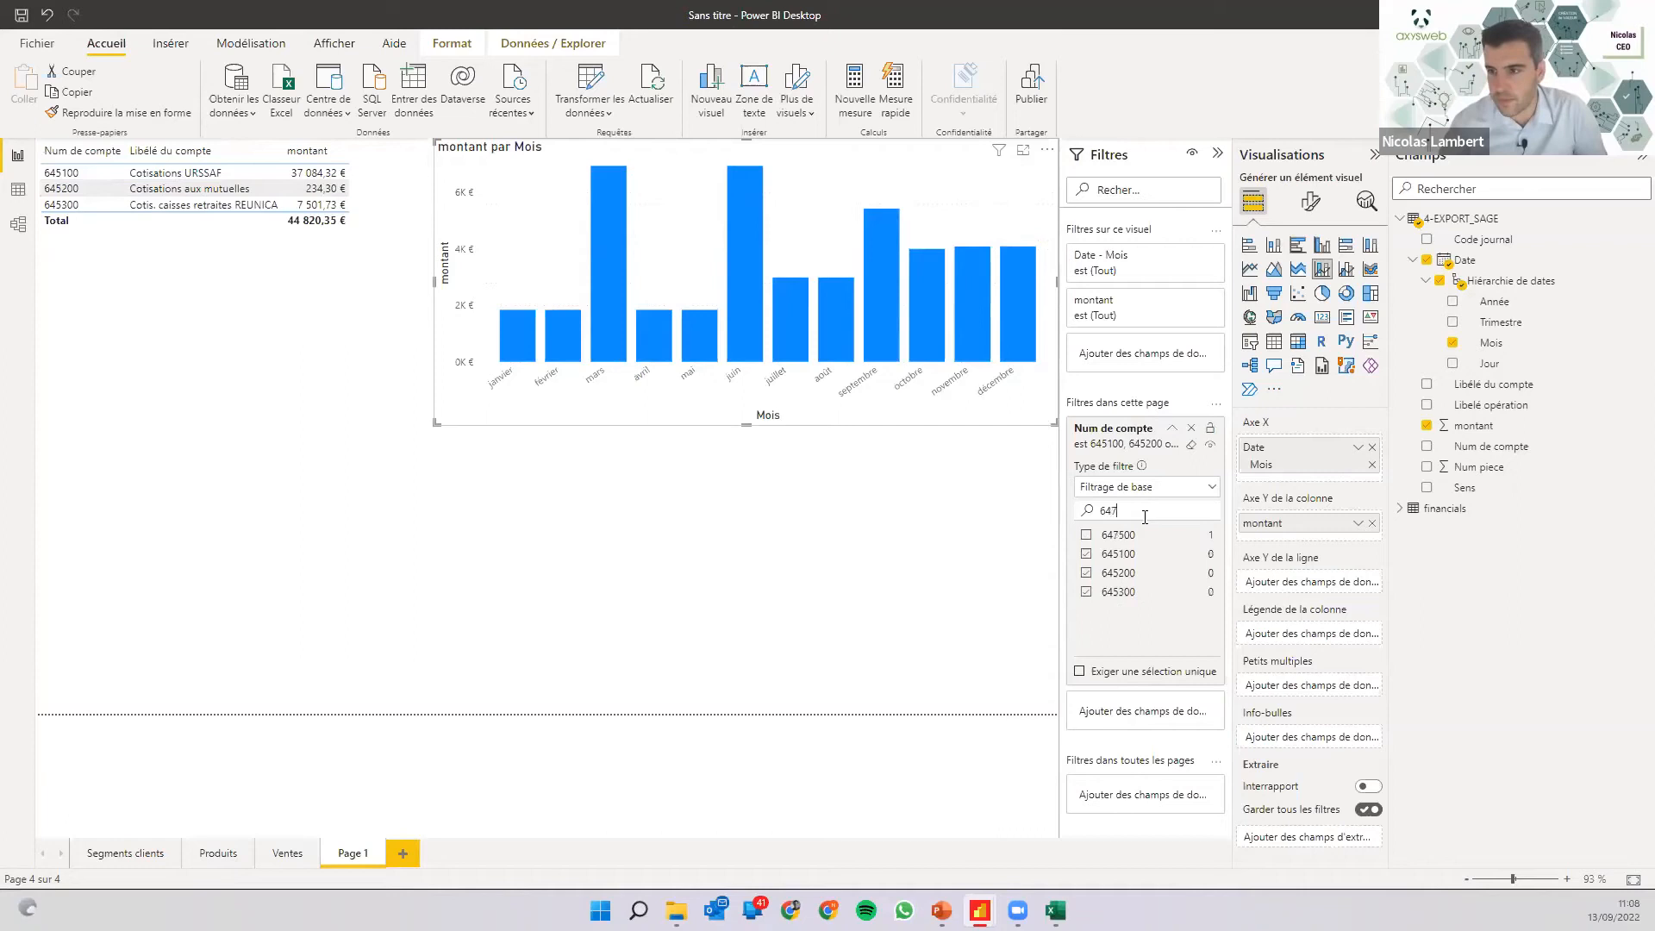
Add accounts 647500 and 641000 to the Num de compte page filter, searching for 641 to find the latter.
{"action": "left_click", "coordinate": [1087, 536]}
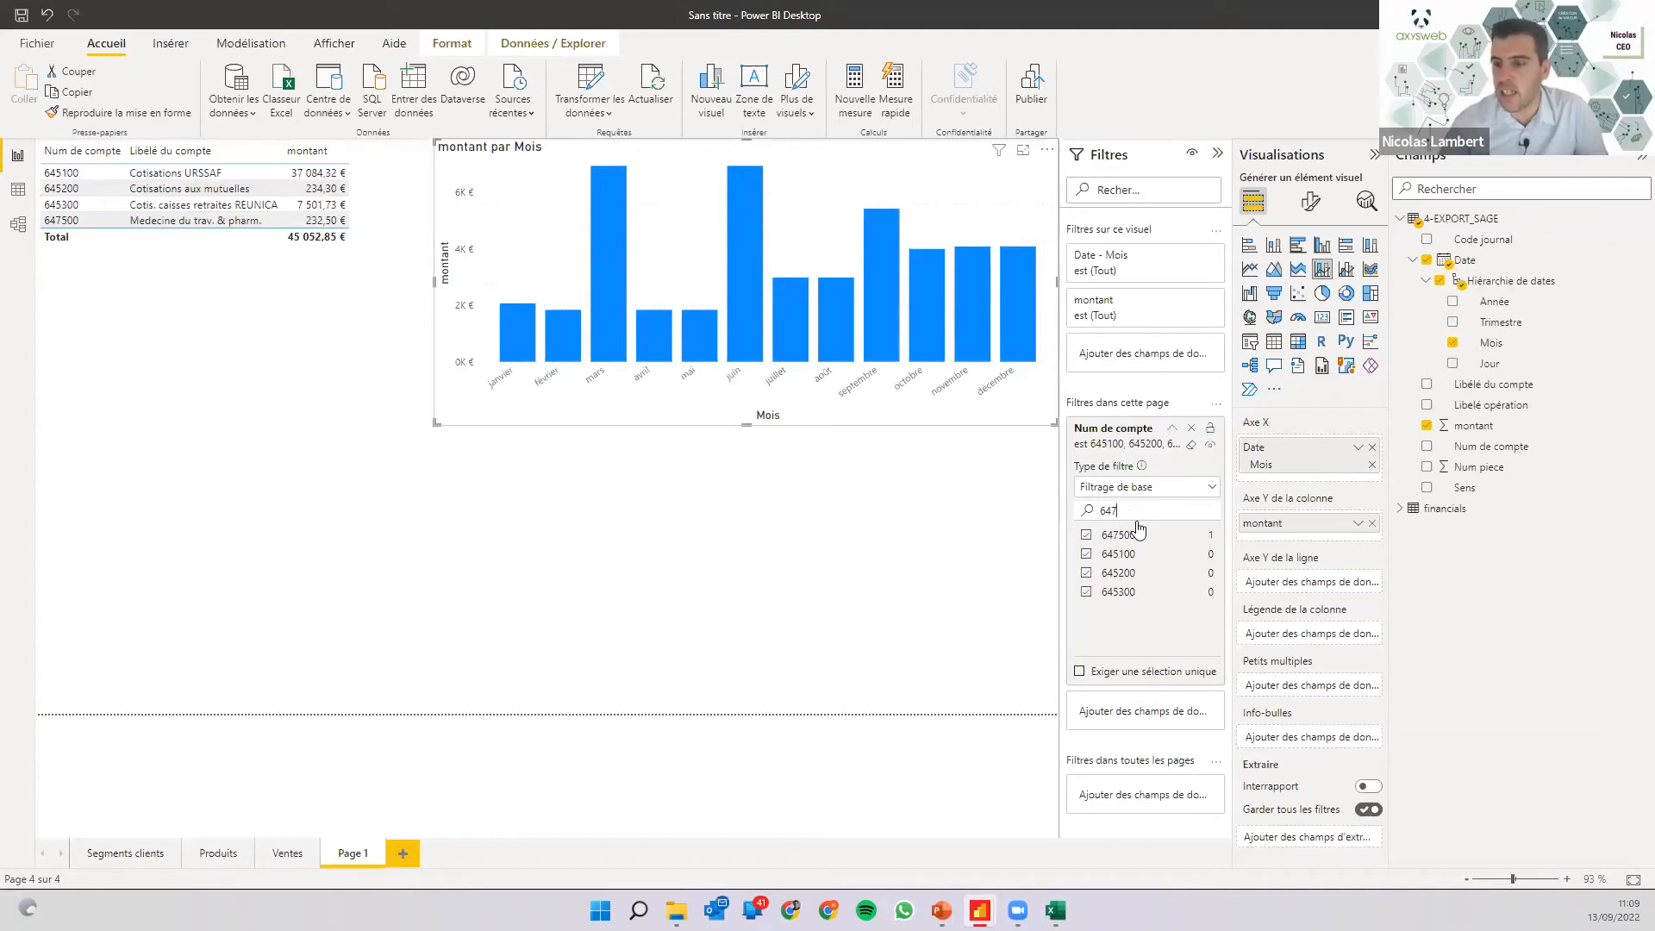
{"action": "type", "text": "1"}
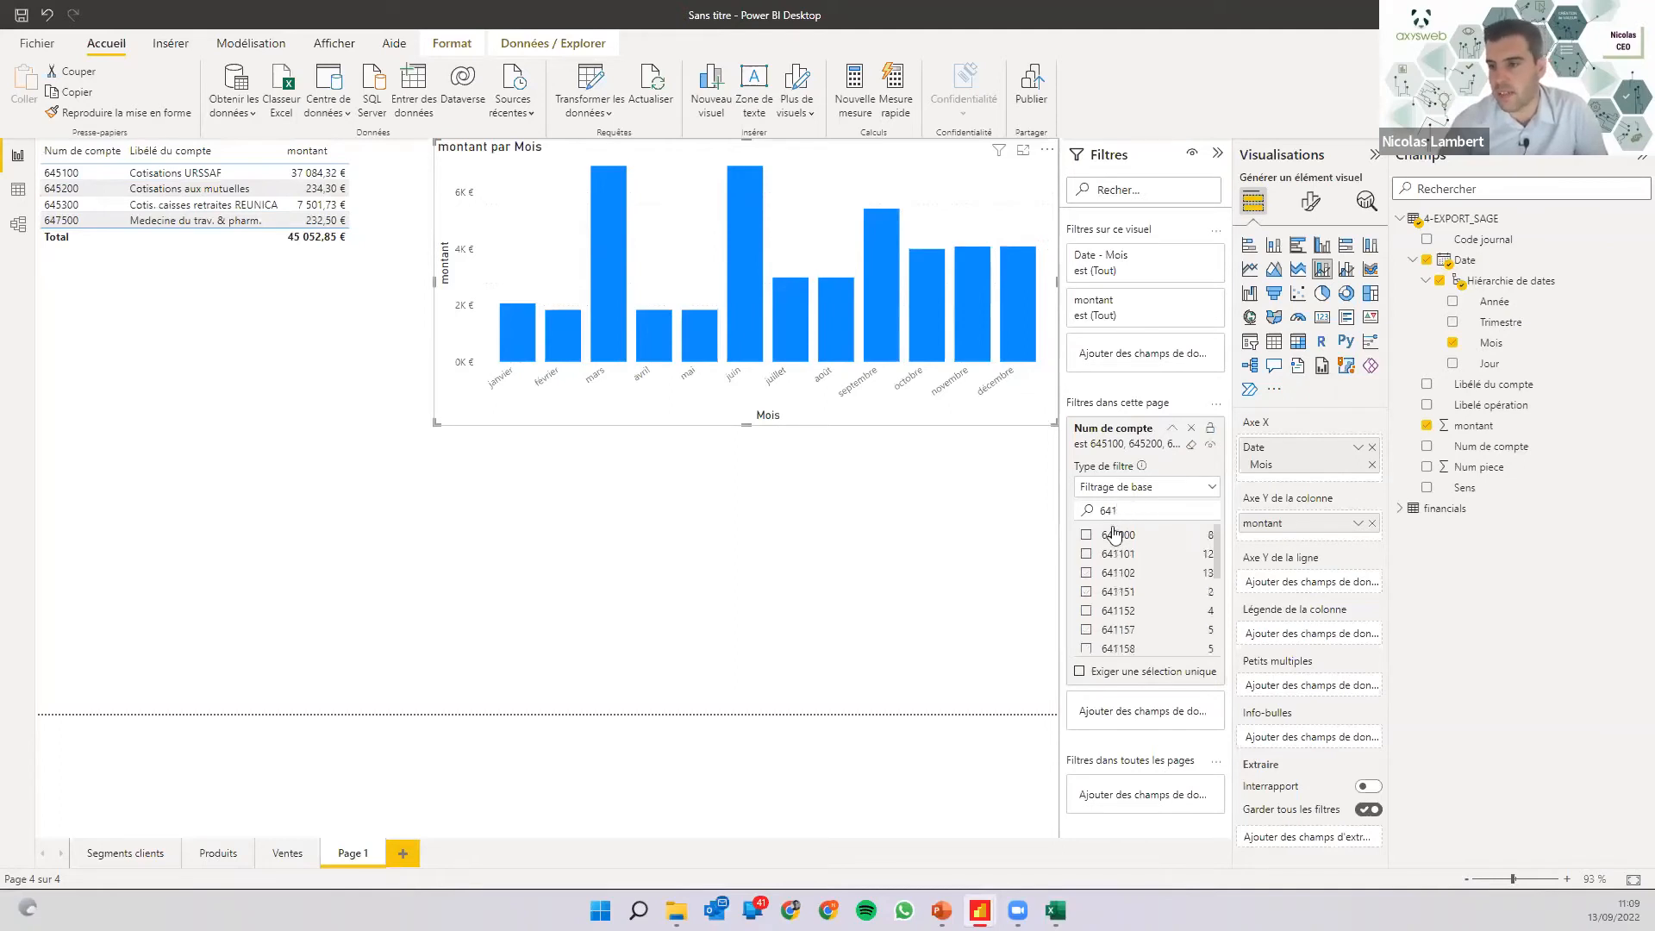
{"action": "left_click", "coordinate": [1088, 538]}
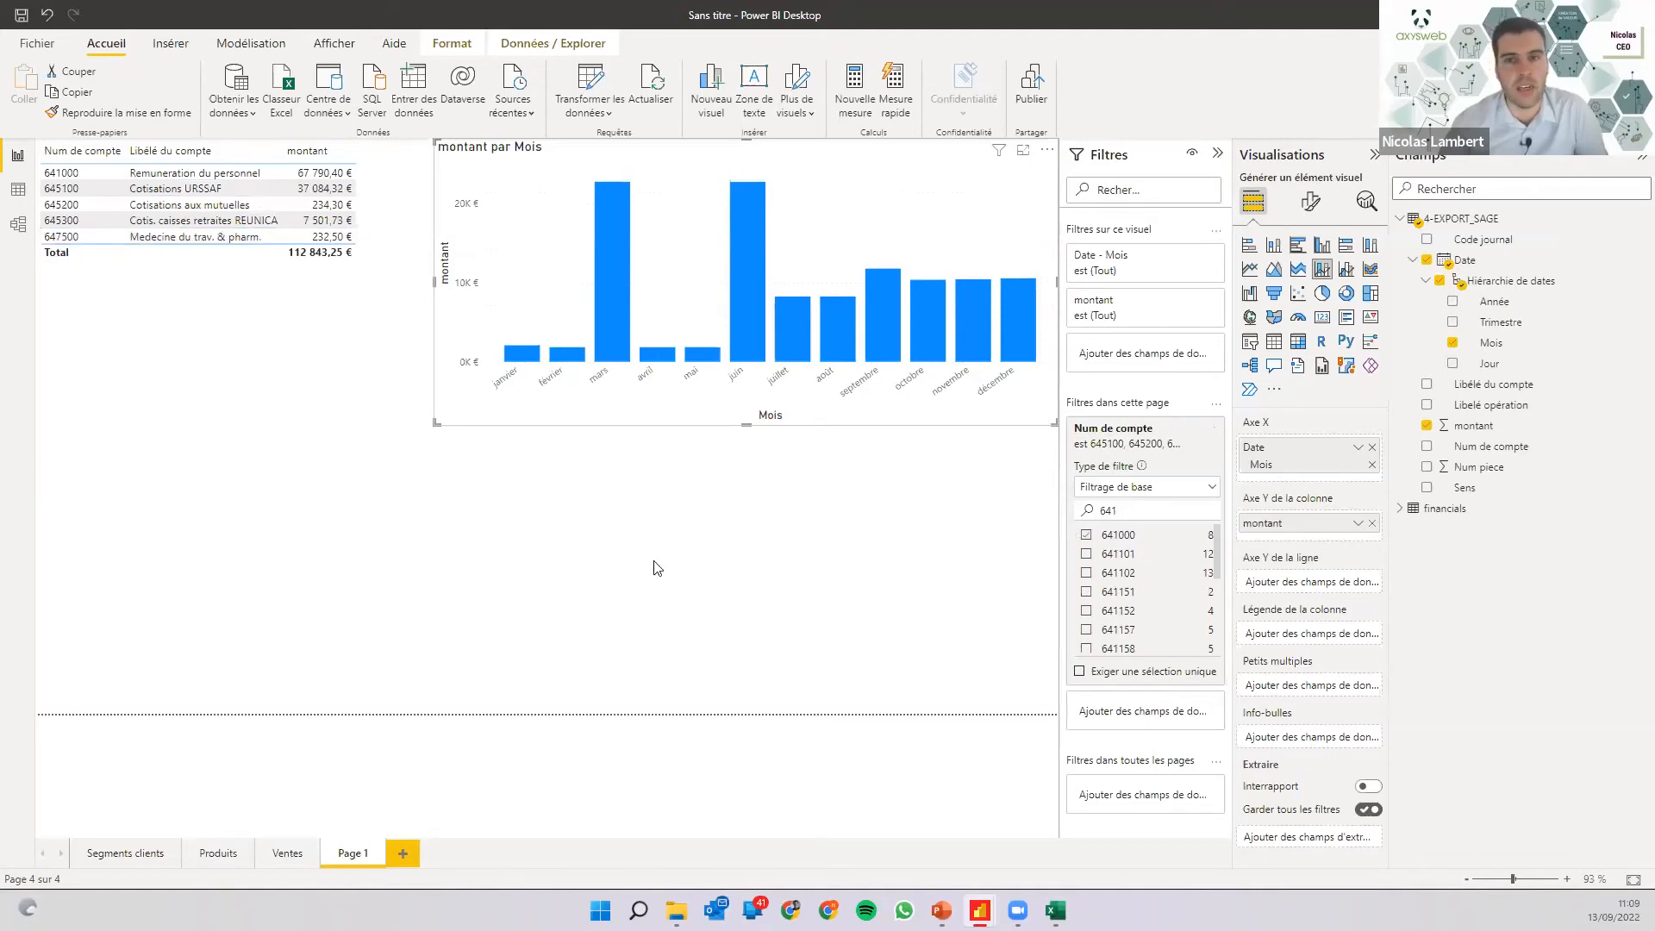
Add a donut chart below the monthly chart with Libélé du compte as legend and montant as values.
{"action": "left_click", "coordinate": [702, 579]}
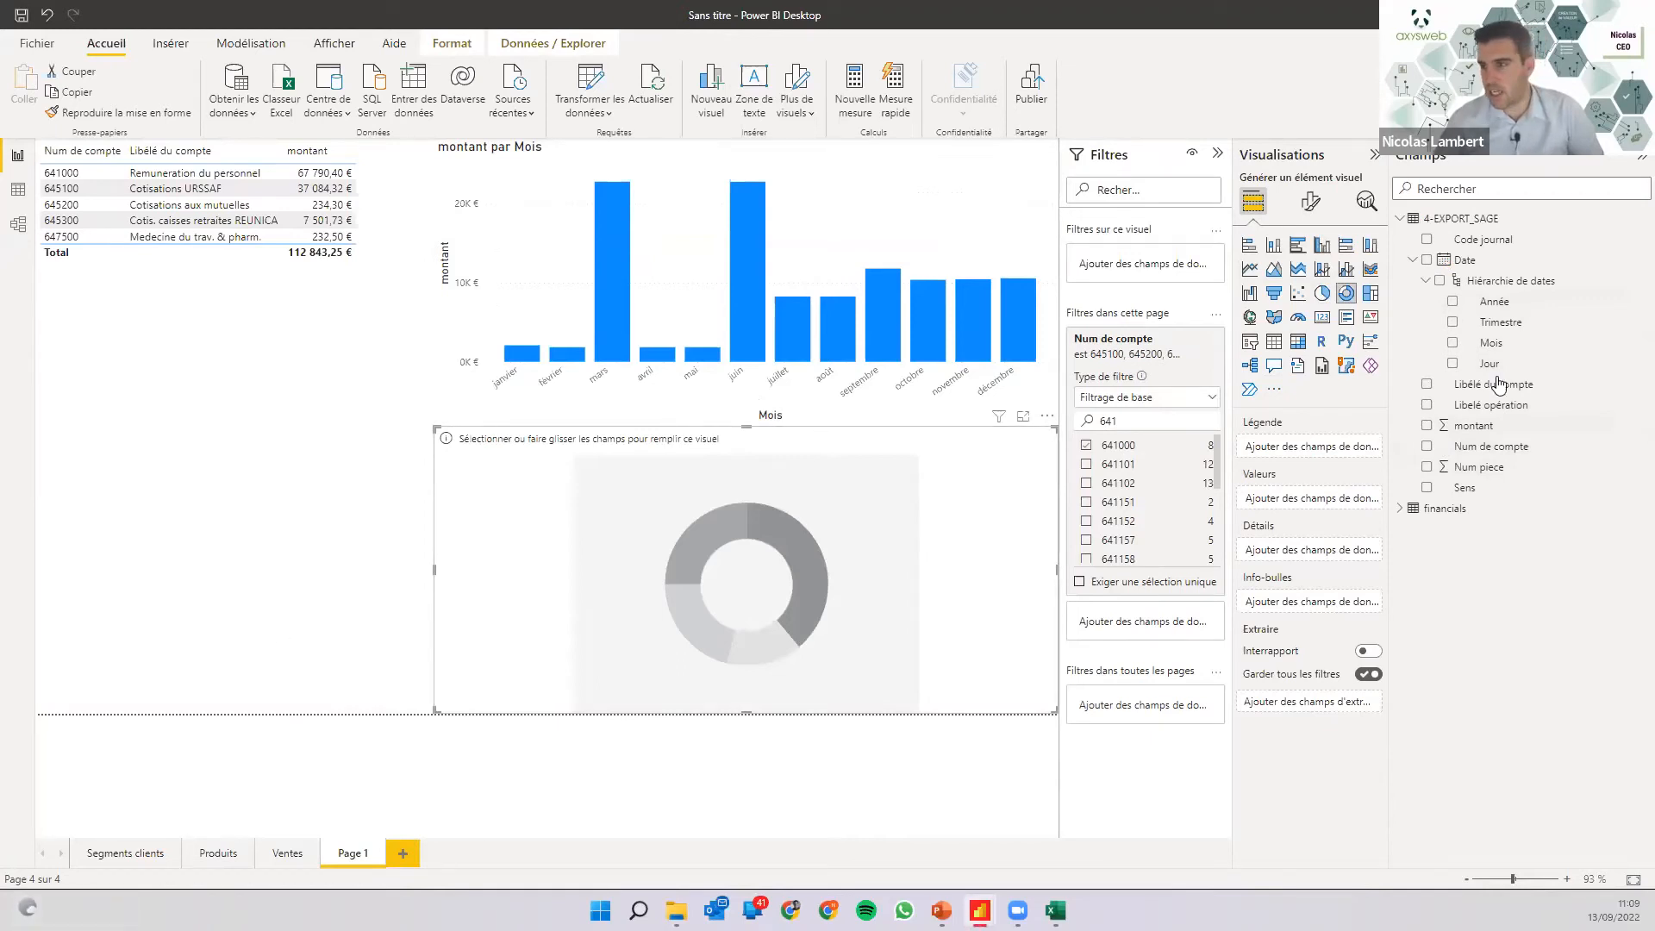
{"action": "left_click_drag", "start_coordinate": [1424, 392], "coordinate": [1352, 450]}
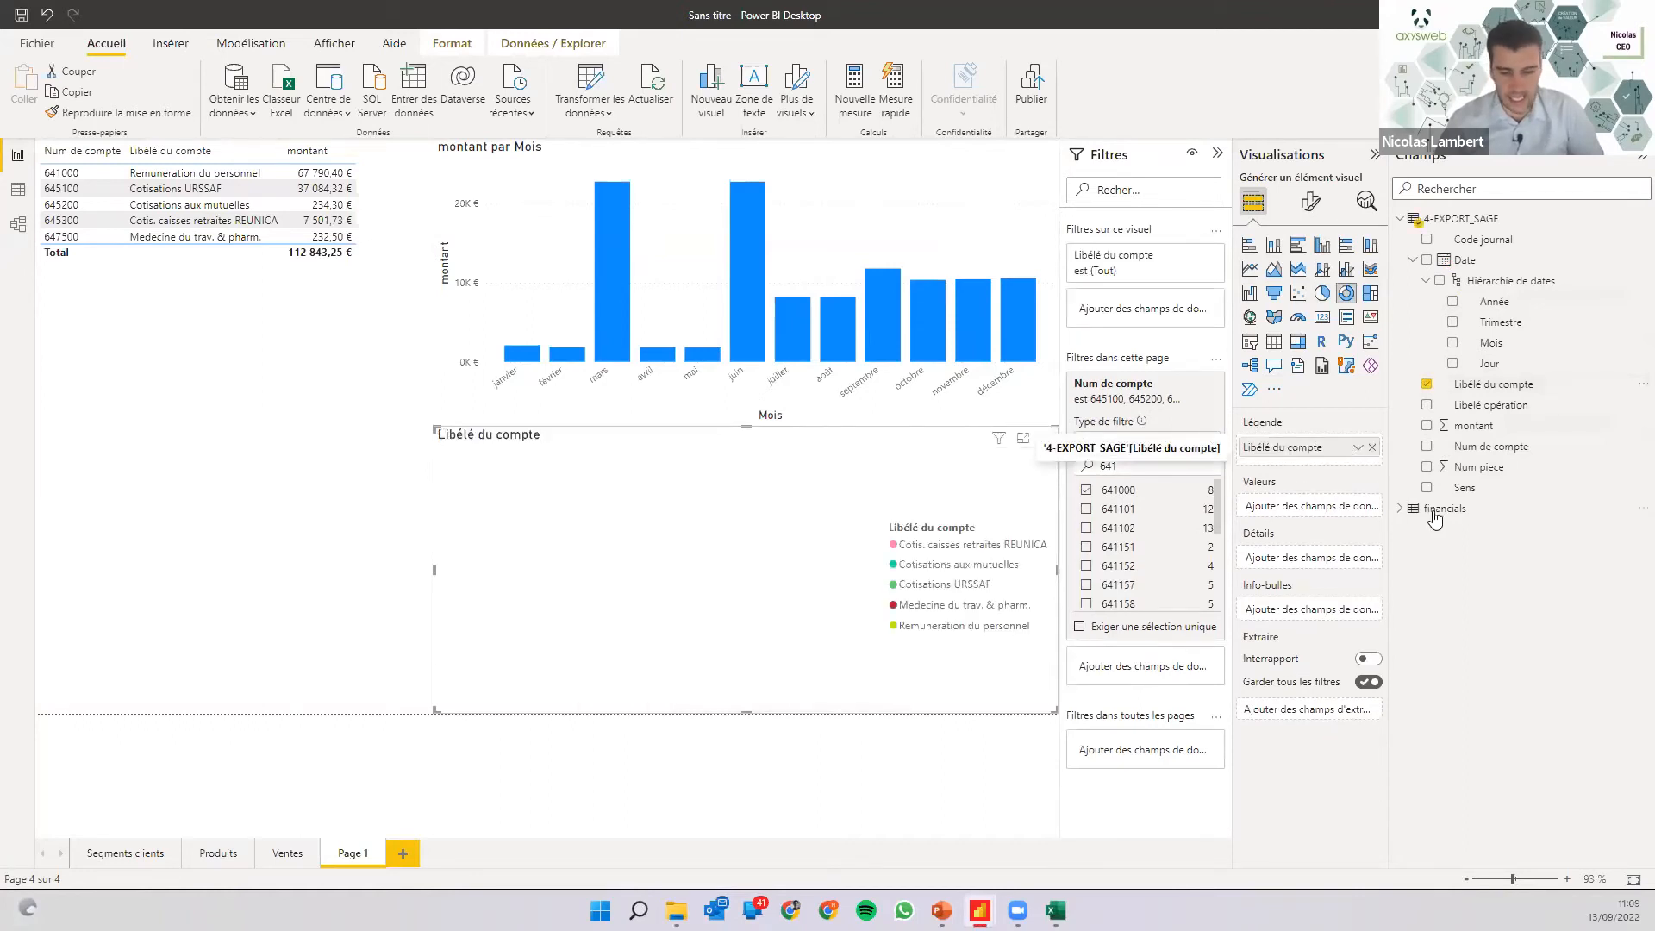
{"action": "left_click", "coordinate": [1427, 425]}
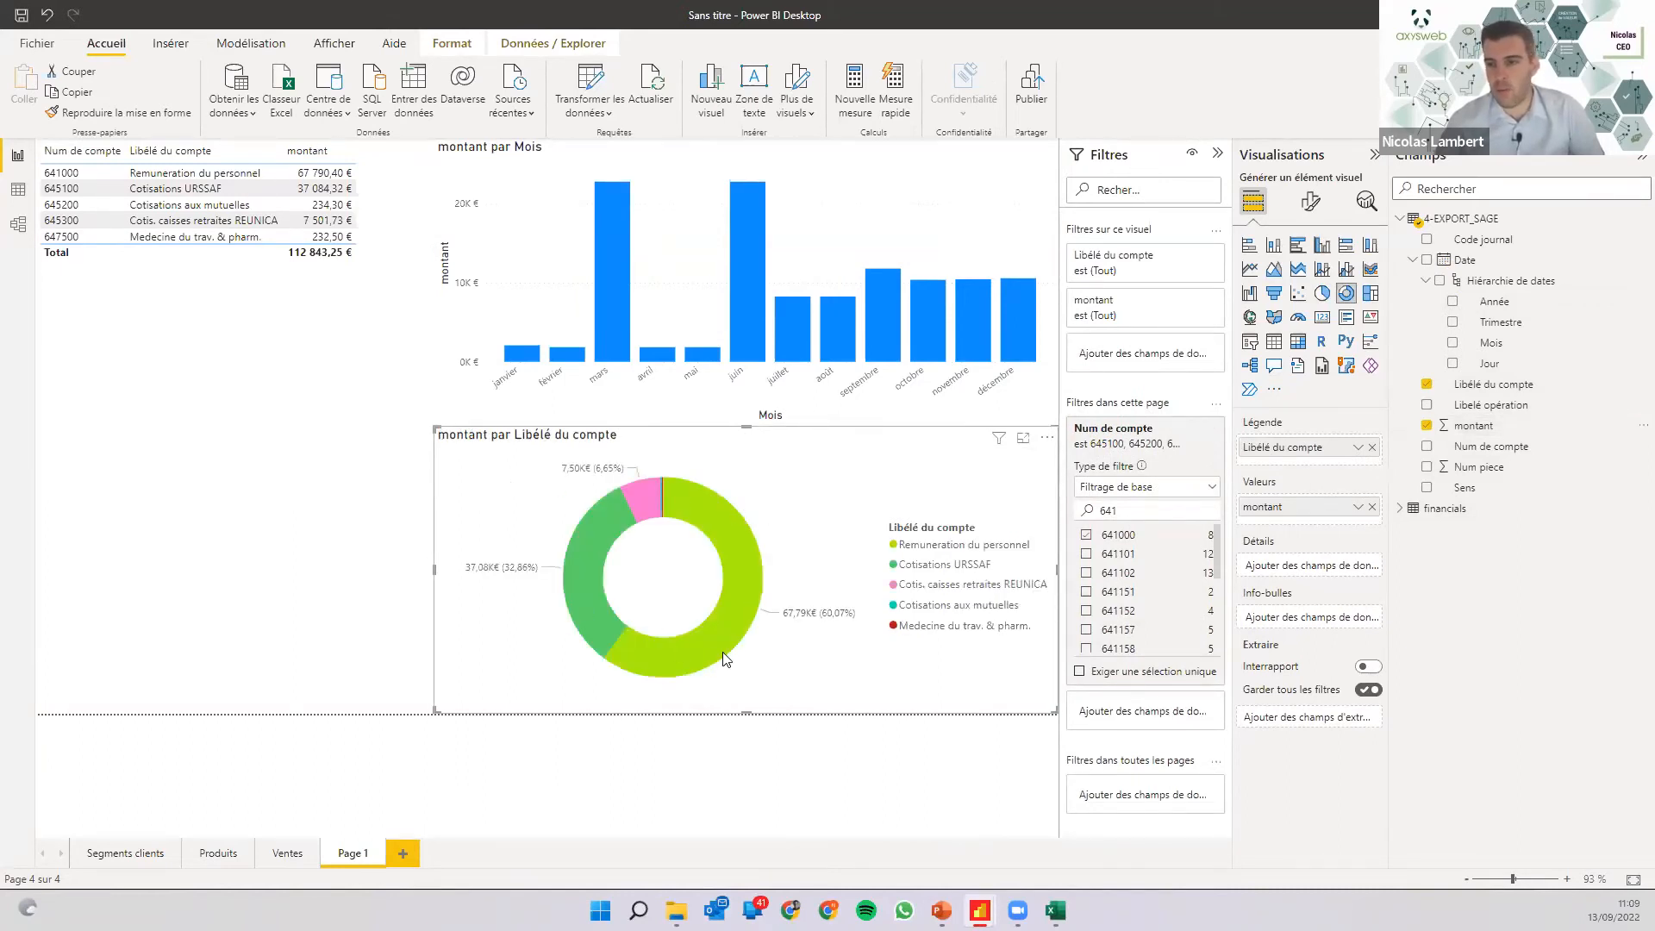
Inspect the donut slices, cross-filter the page by octobre, novembre and décembre in the montant par Mois chart, and clear the month selection.
{"action": "mouse_move", "coordinate": [719, 655]}
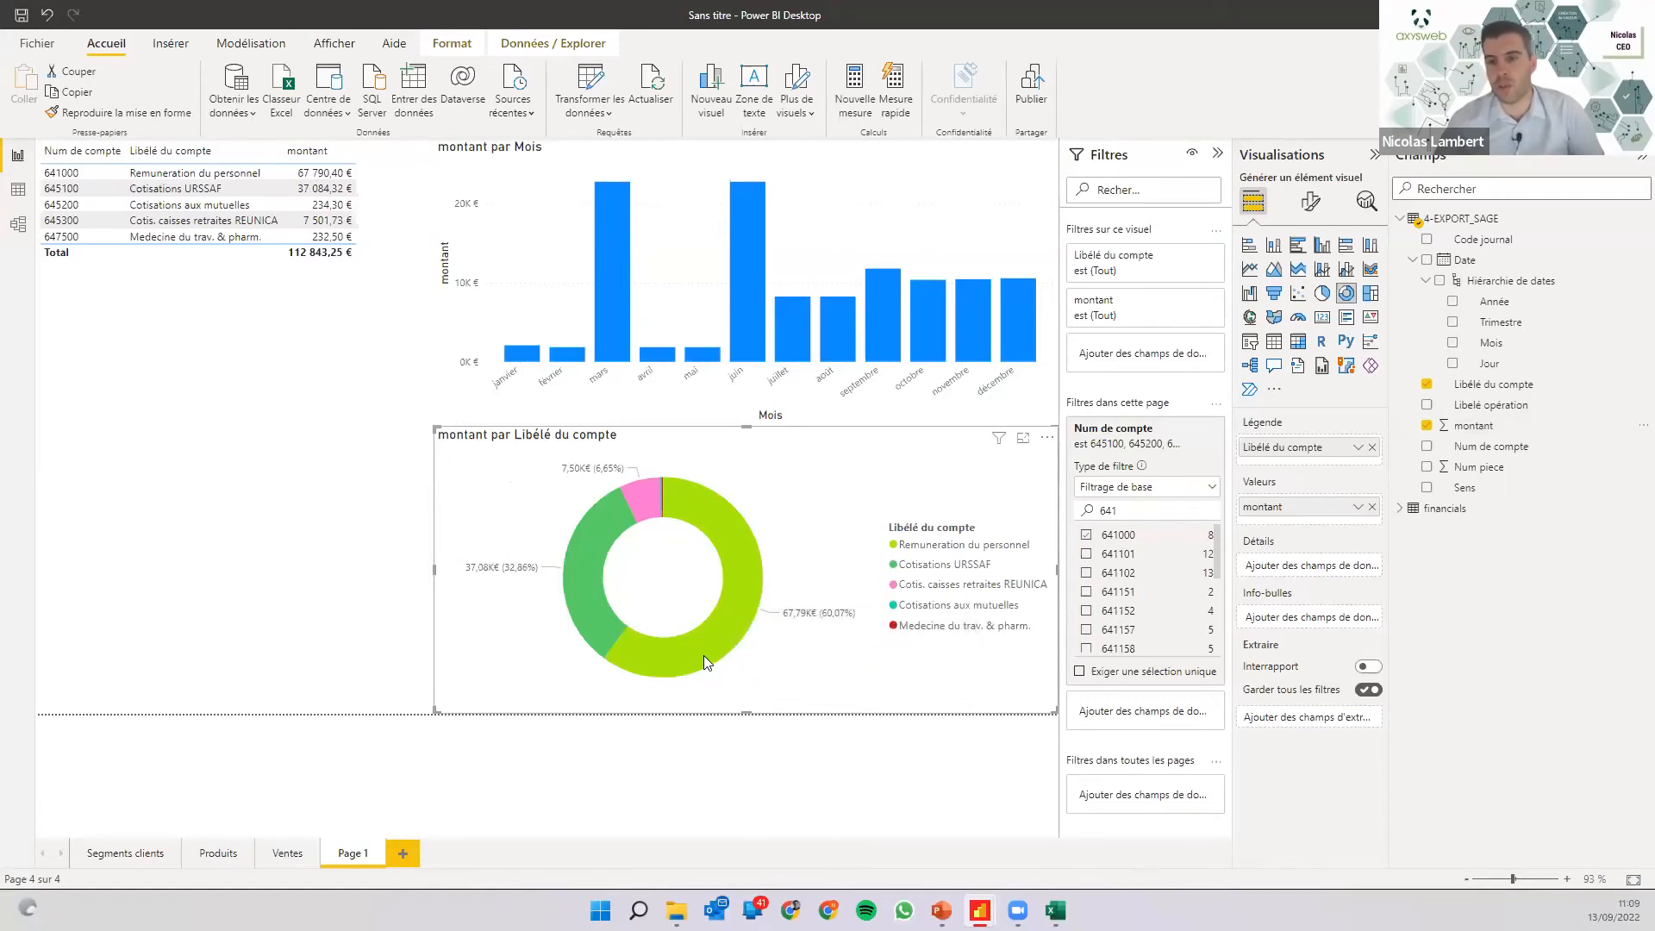
{"action": "mouse_move", "coordinate": [582, 591]}
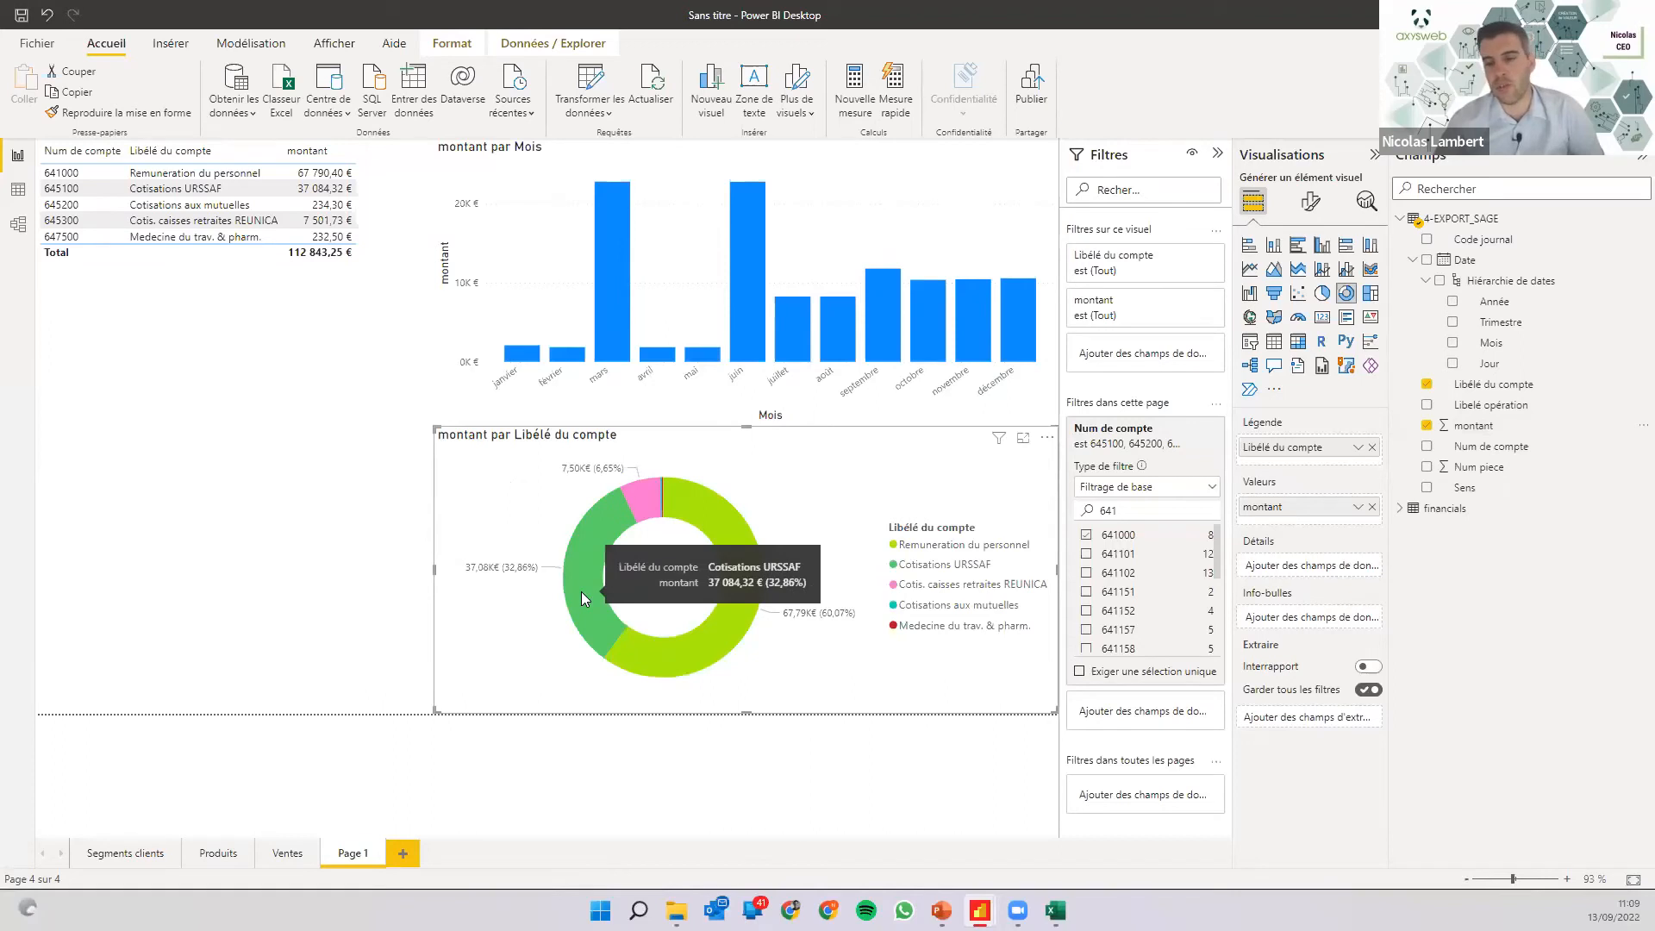
{"action": "mouse_move", "coordinate": [635, 498]}
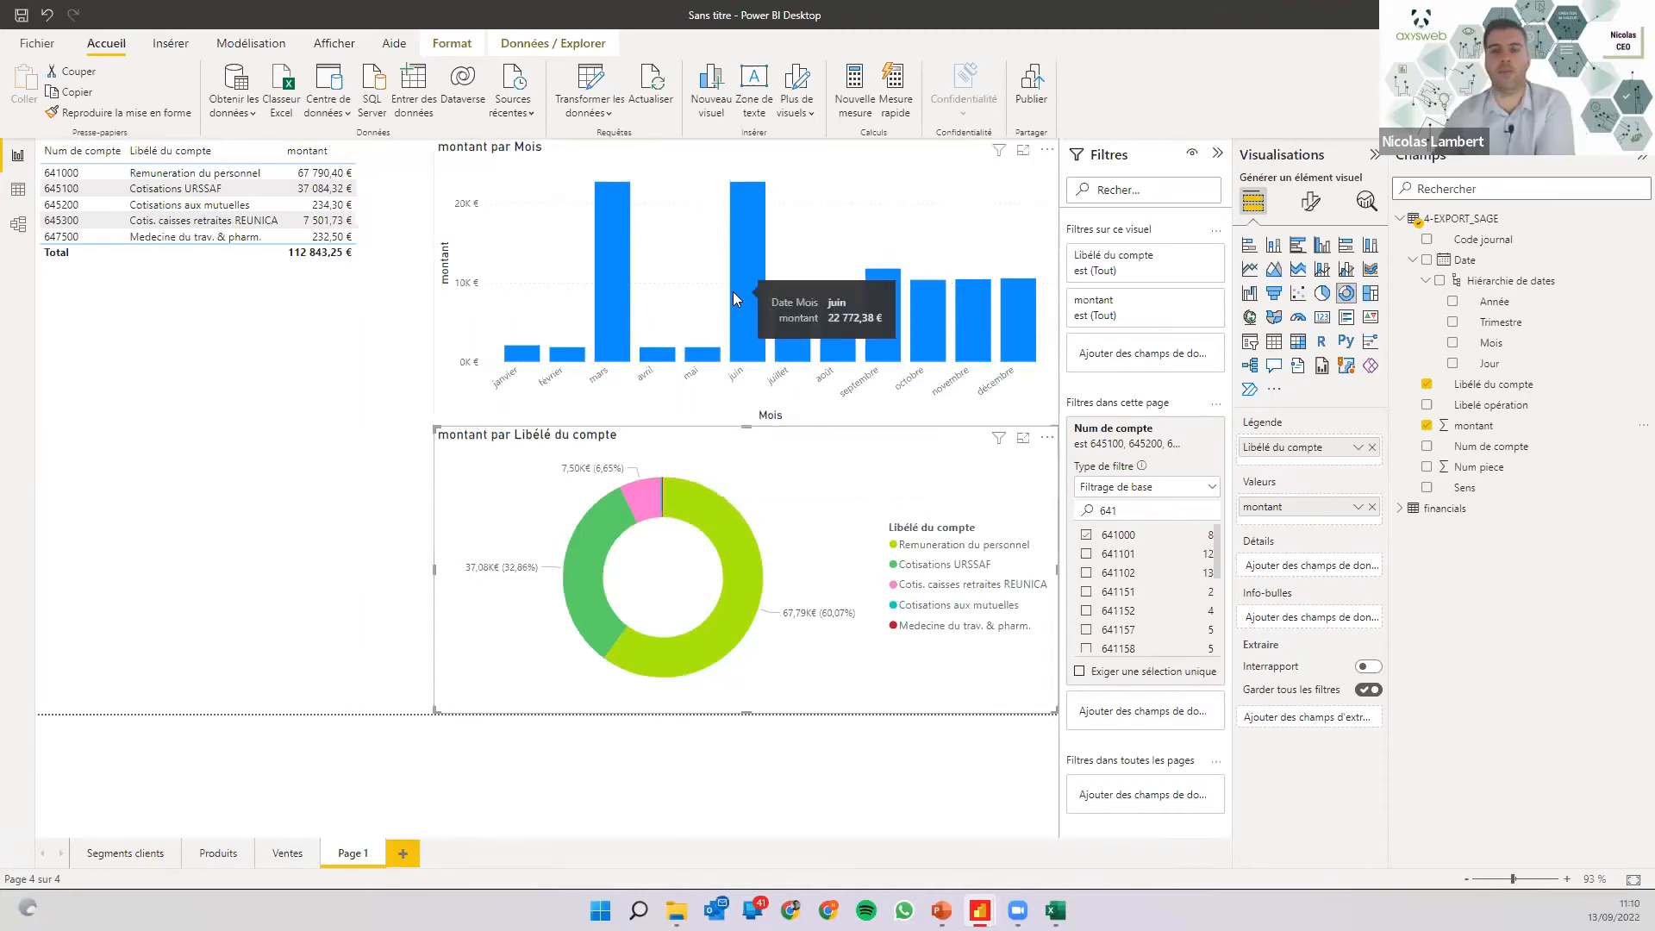
{"action": "left_click", "coordinate": [981, 312]}
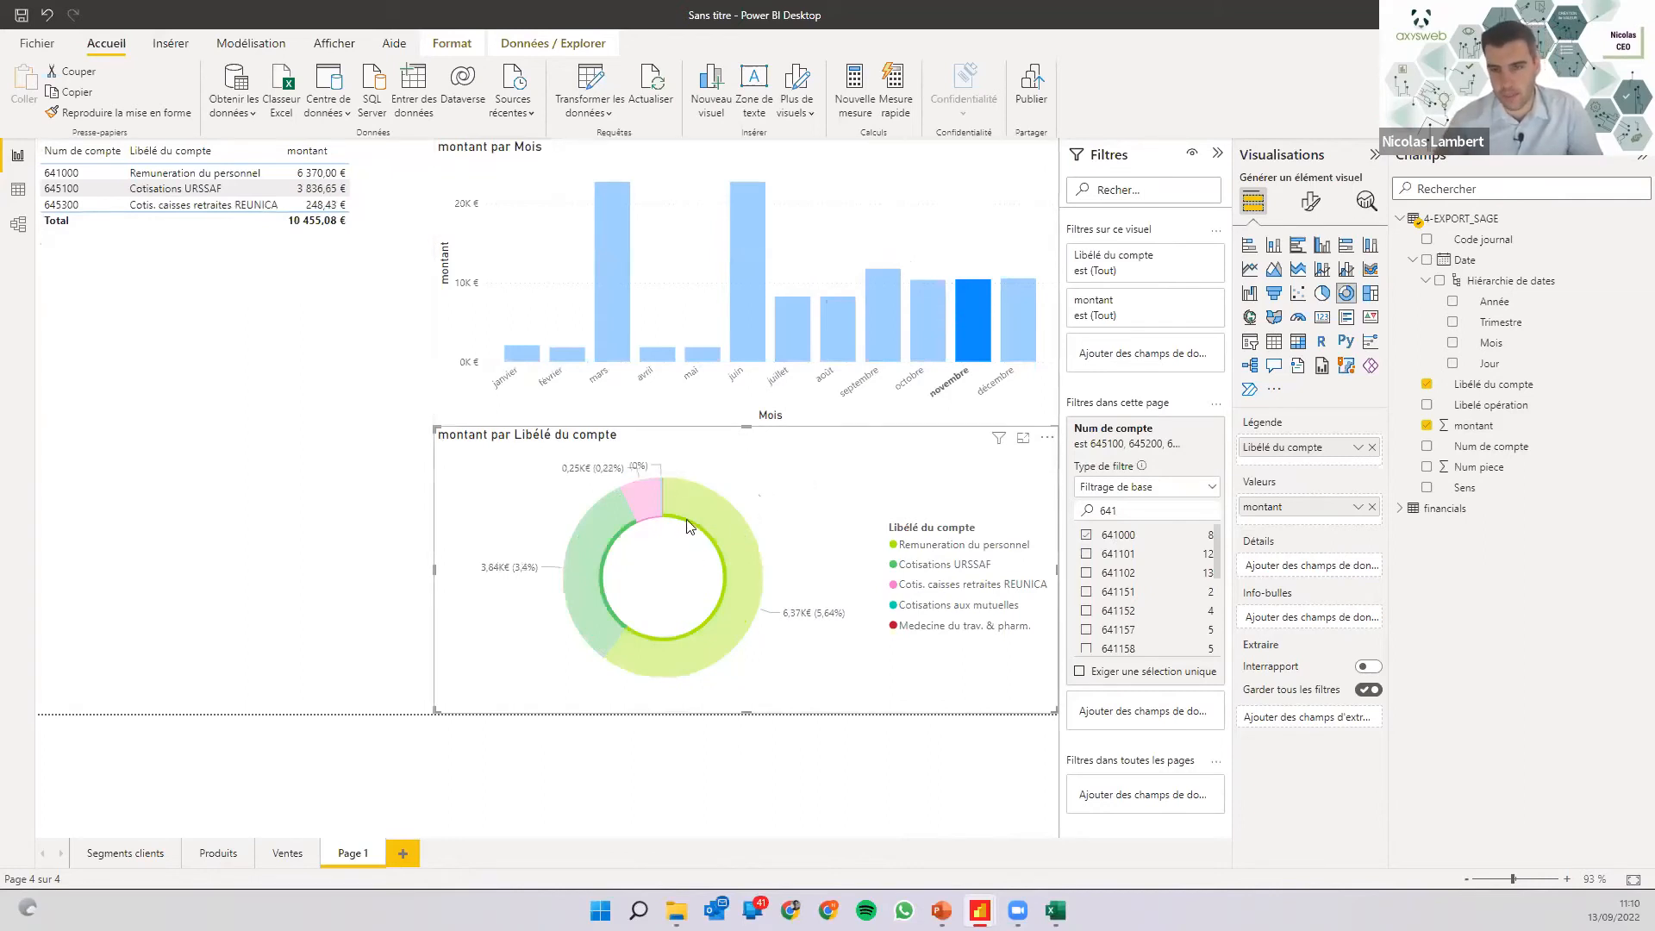
{"action": "left_click", "coordinate": [1018, 307], "text": "ctrl"}
{"action": "left_click", "coordinate": [930, 287], "text": "ctrl"}
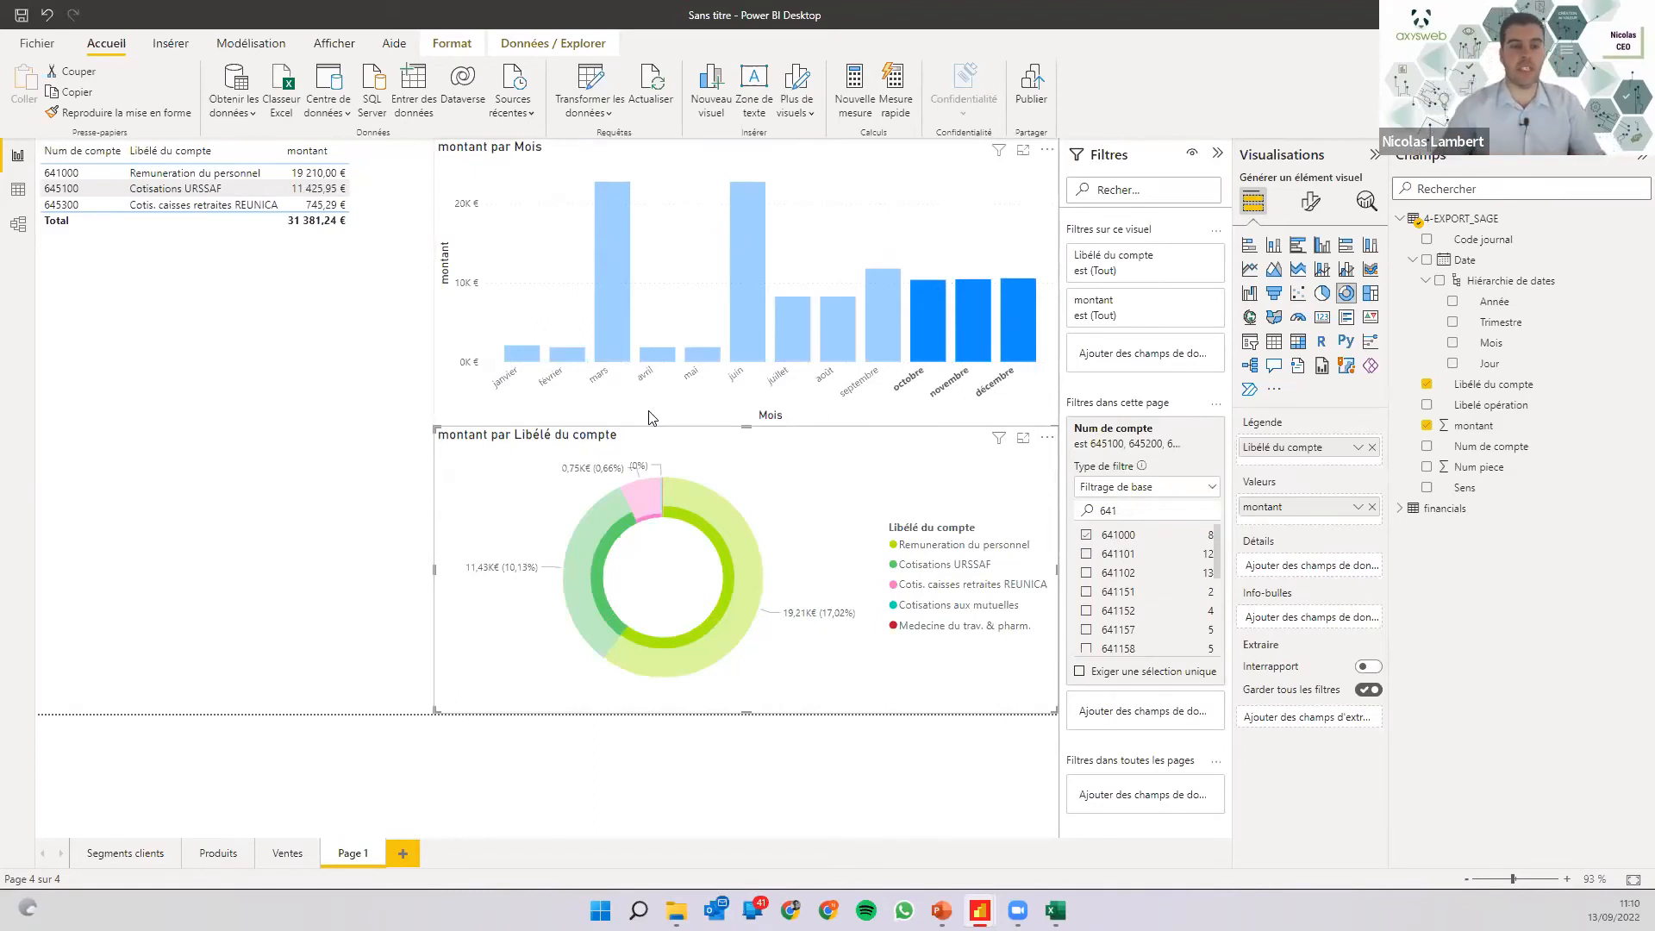
{"action": "left_click", "coordinate": [950, 334]}
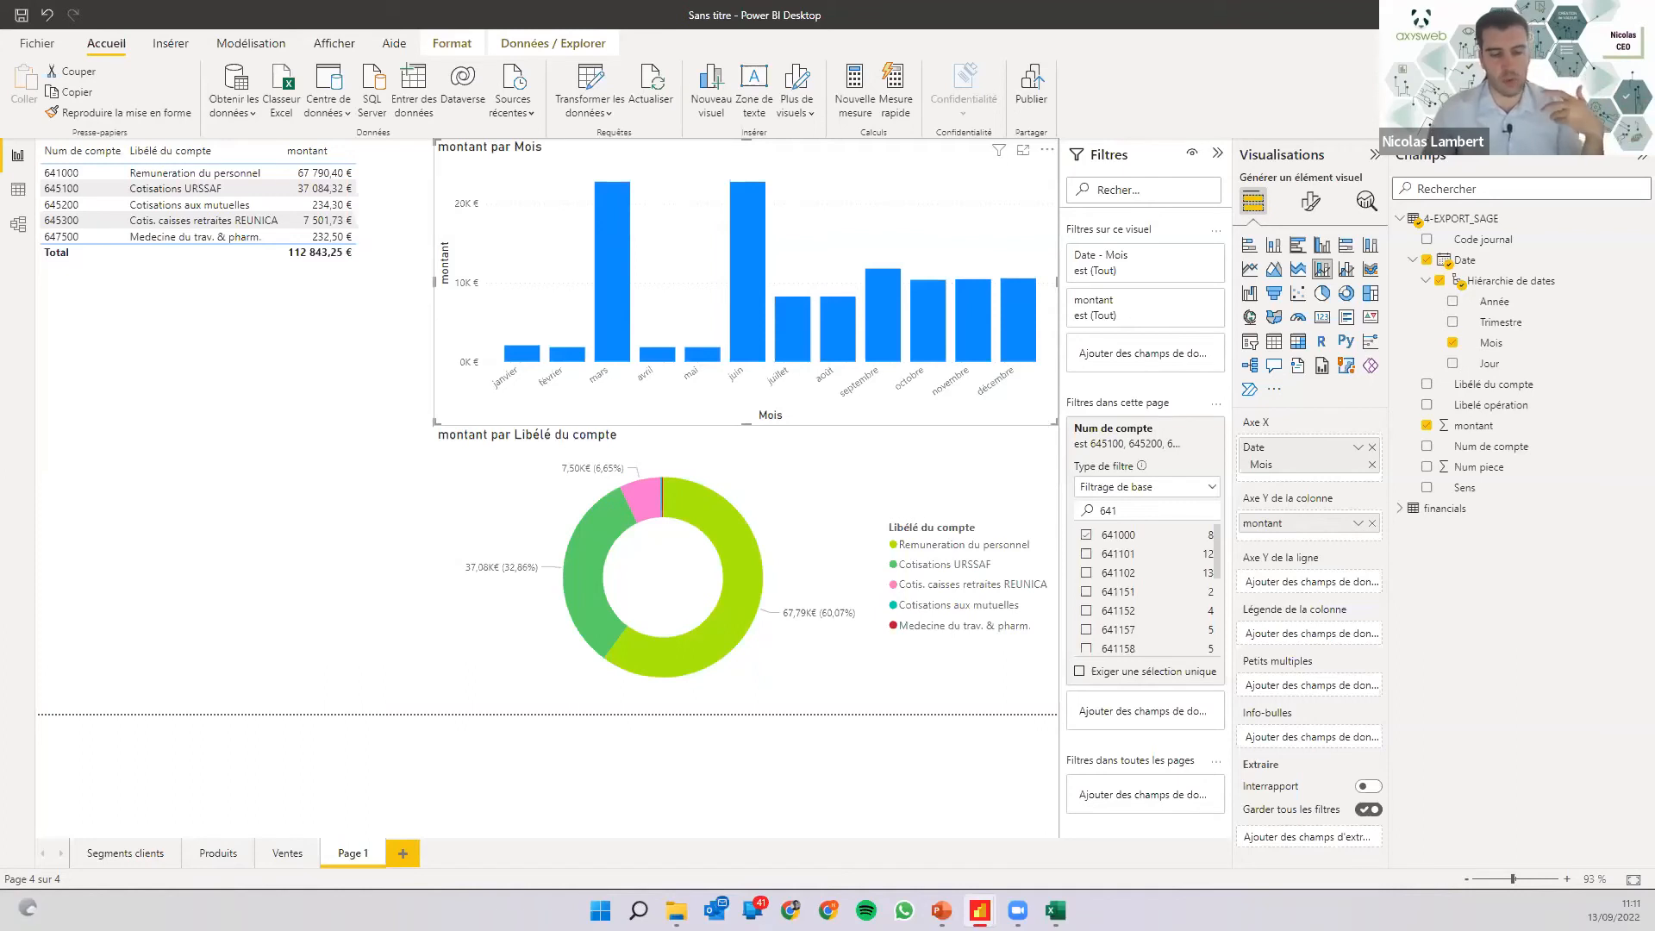
Create a new report page, Page 2, and copy the account table from Page 1 onto it.
{"action": "left_click", "coordinate": [404, 853]}
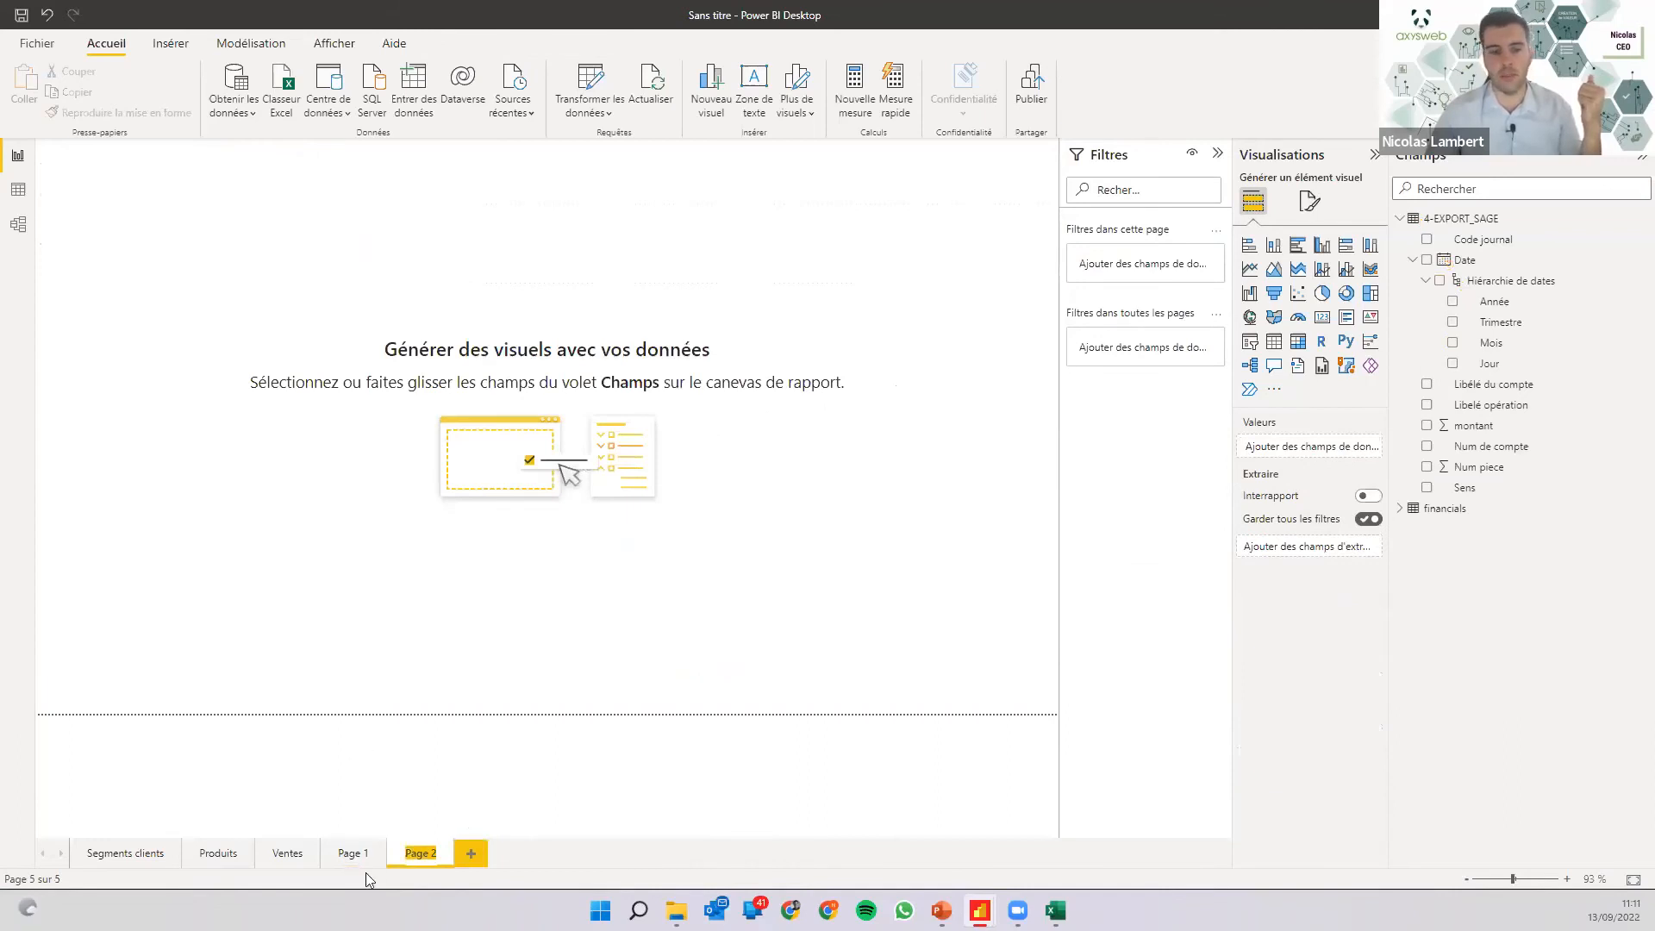
{"action": "left_click", "coordinate": [353, 852]}
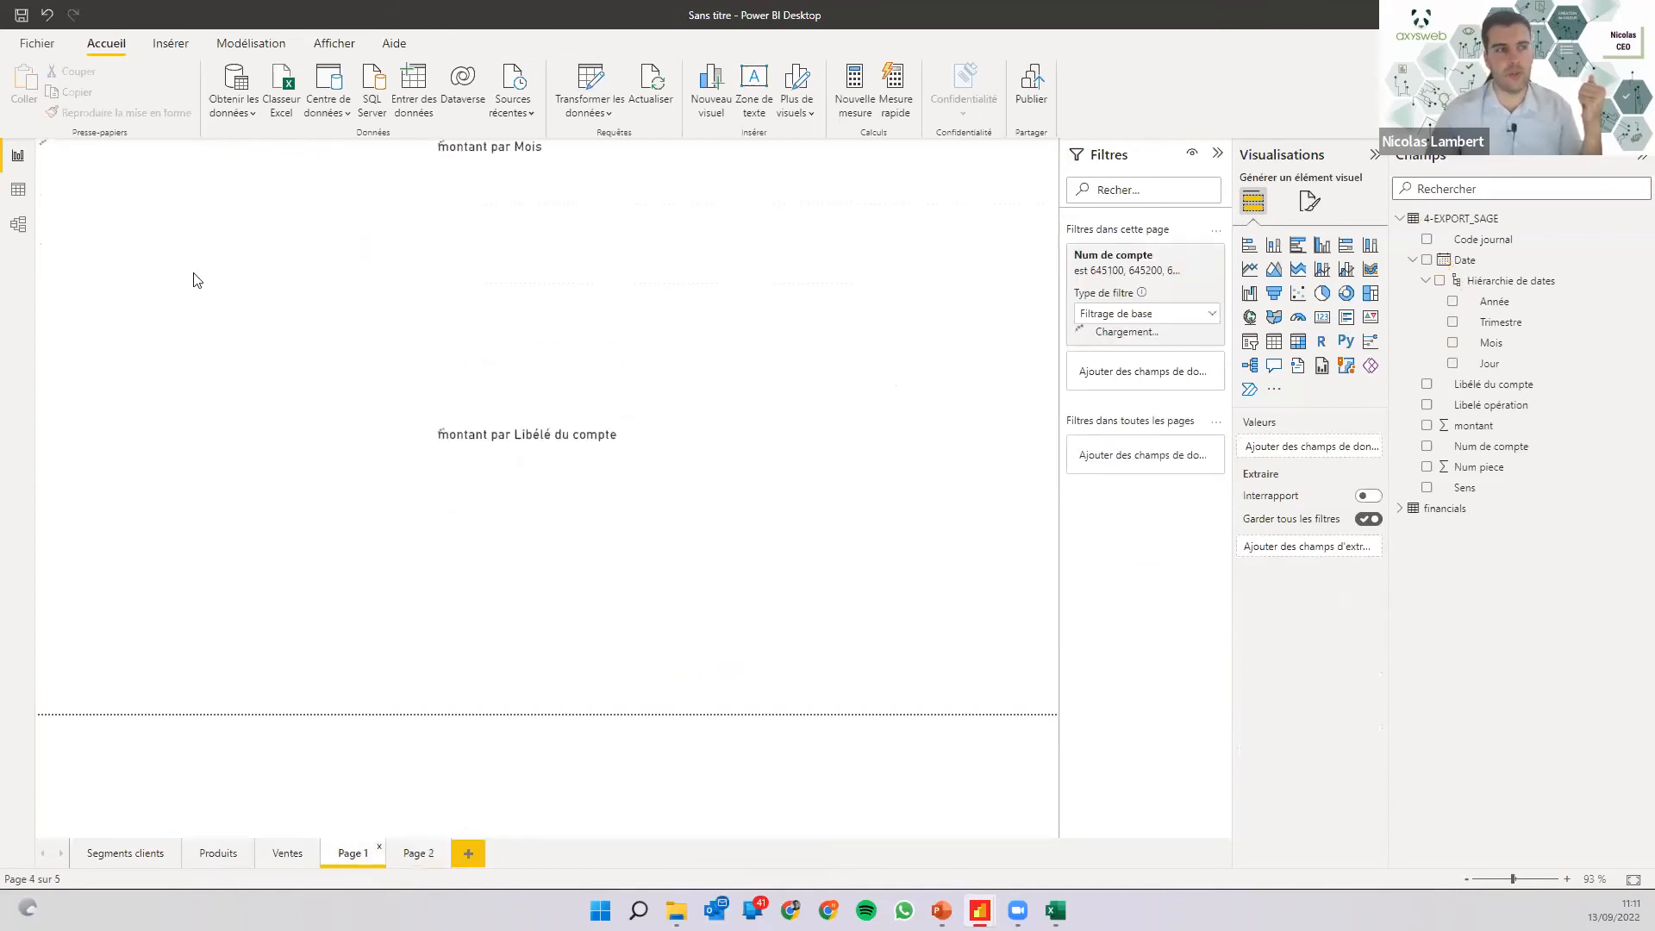
{"action": "left_click", "coordinate": [222, 150]}
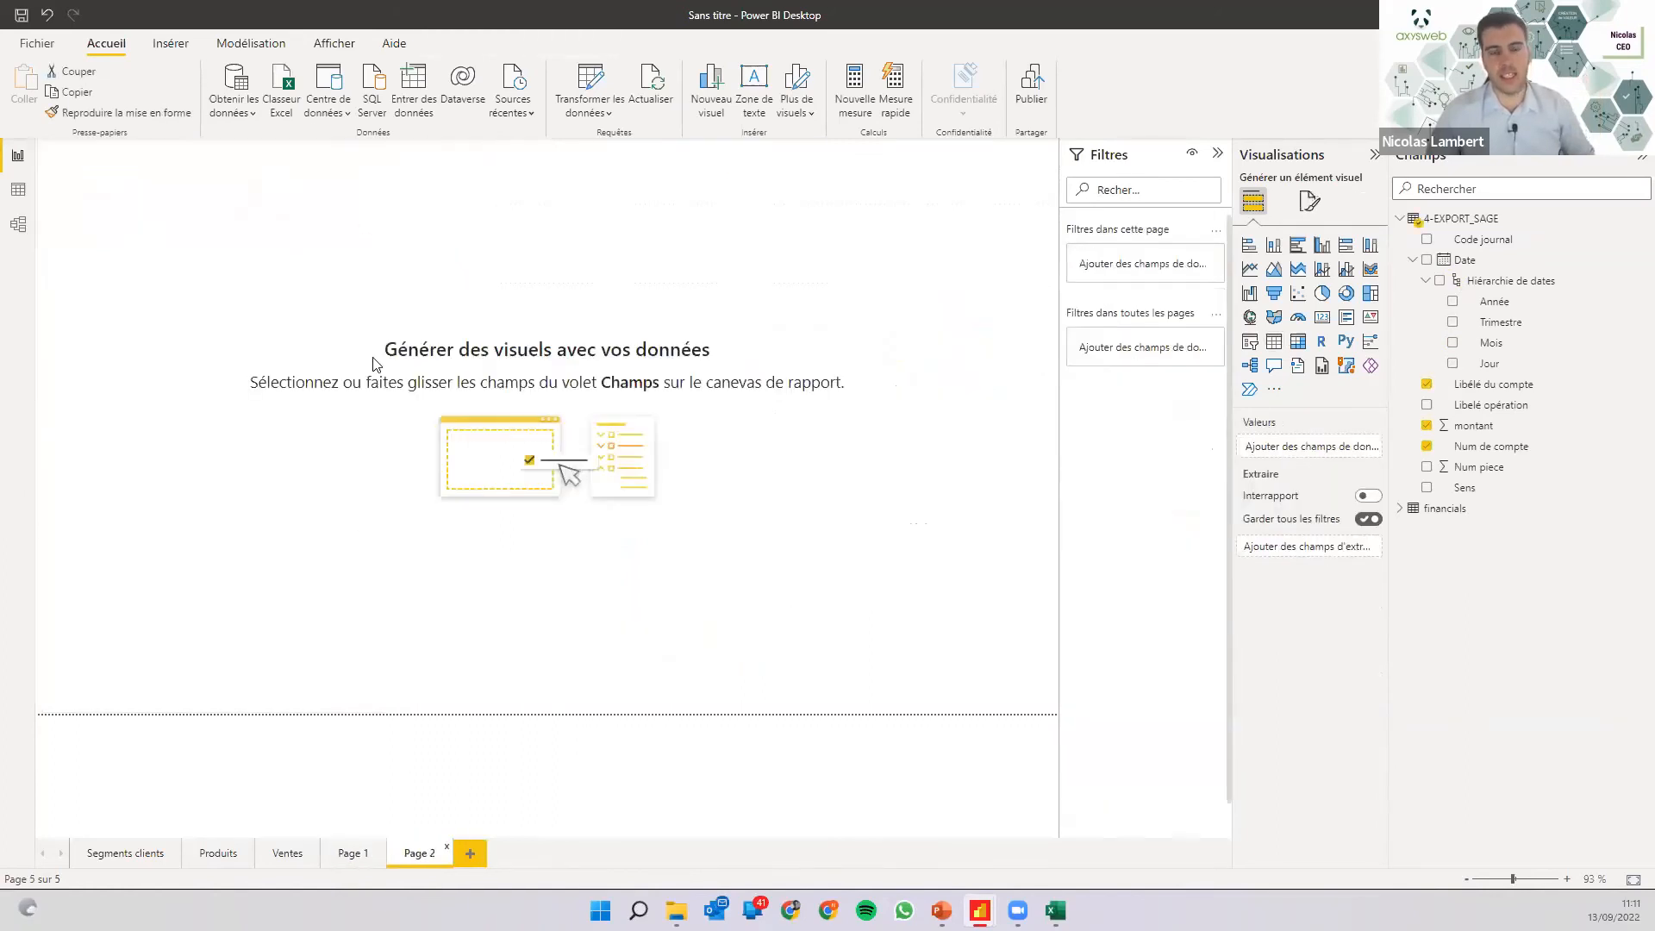
{"action": "key", "text": "ctrl+v"}
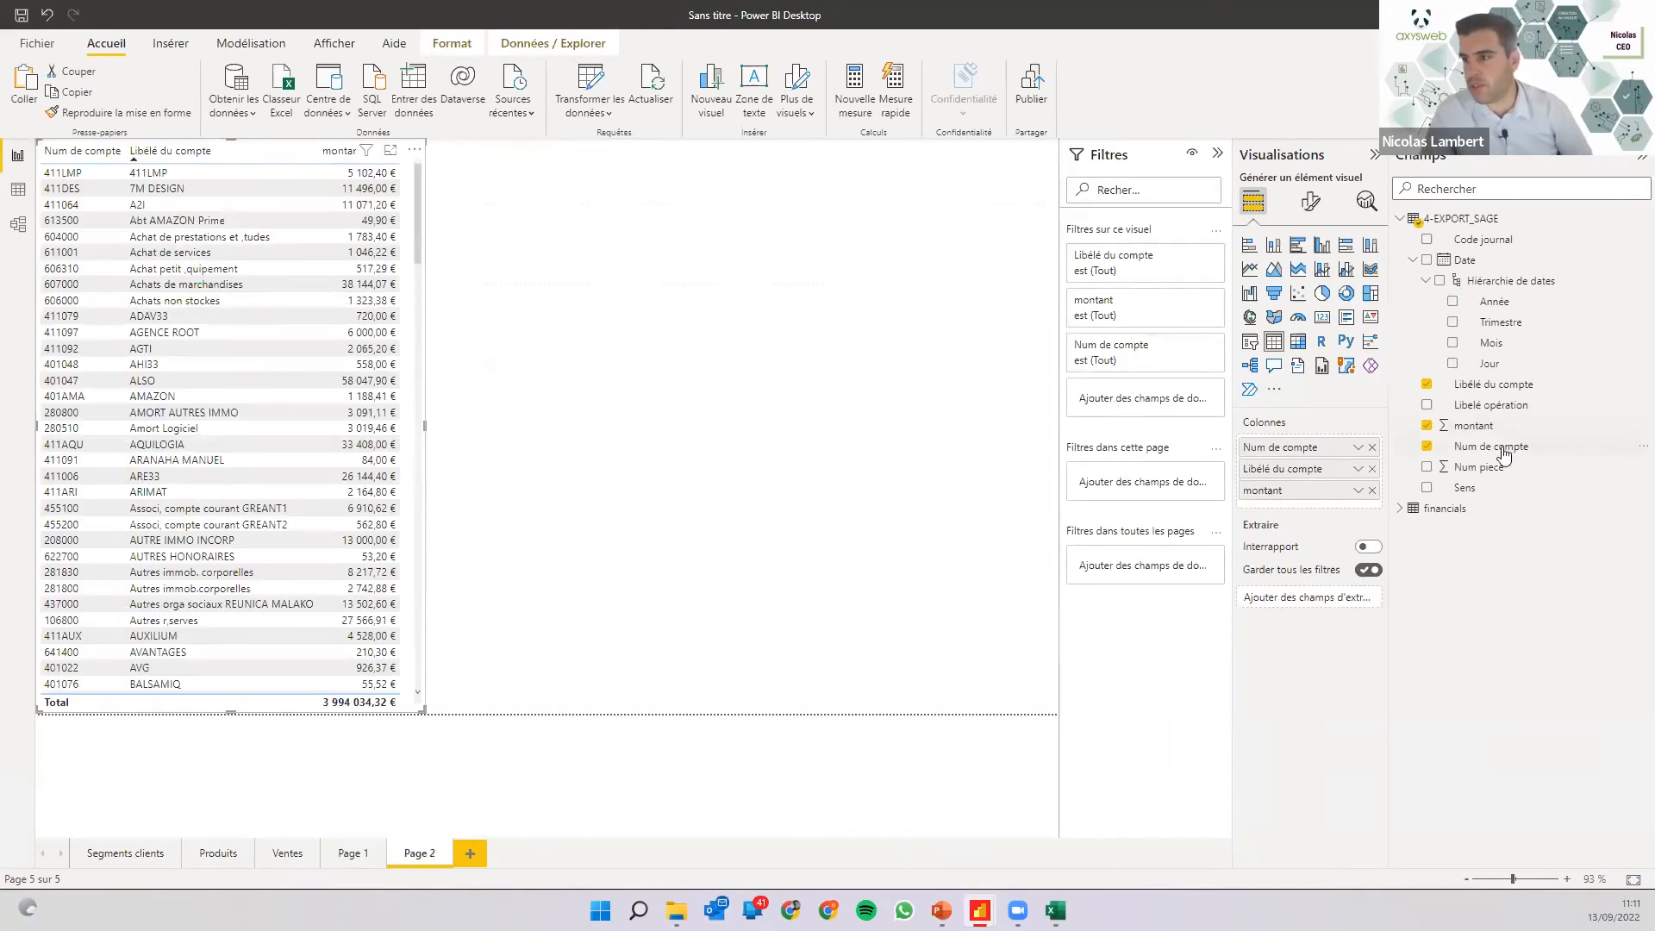
Add Num de compte as a page filter on Page 2 with Filtrage avancé and the condition commence par 401.
{"action": "left_click_drag", "start_coordinate": [1504, 448], "coordinate": [1126, 500]}
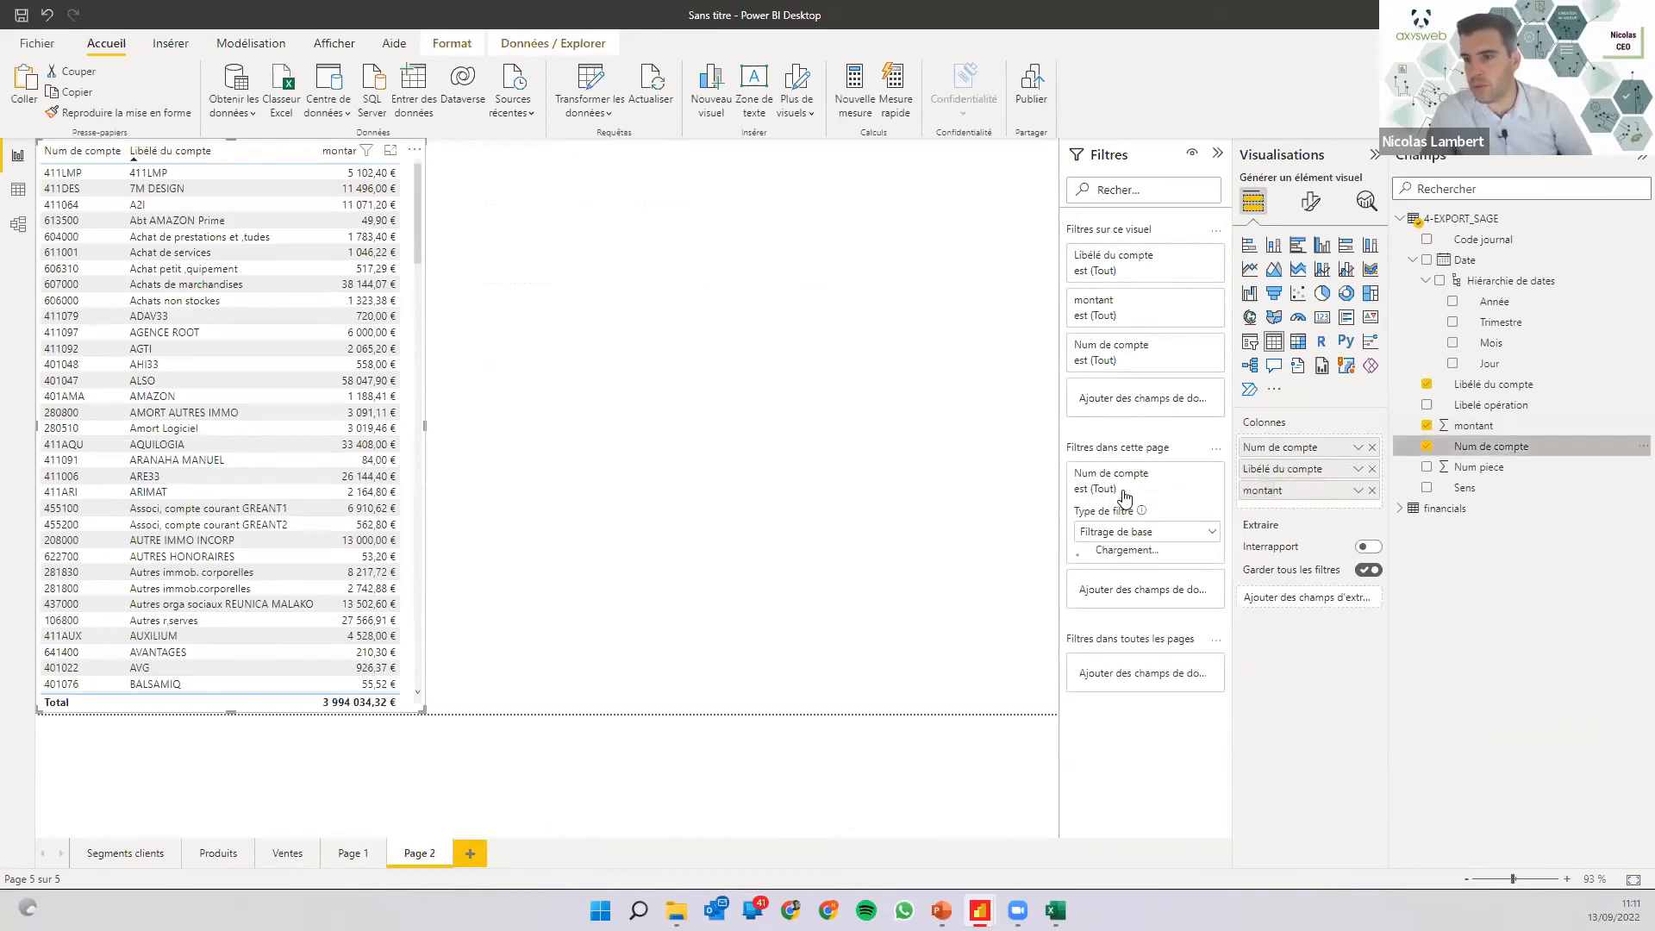
{"action": "left_click", "coordinate": [1130, 535]}
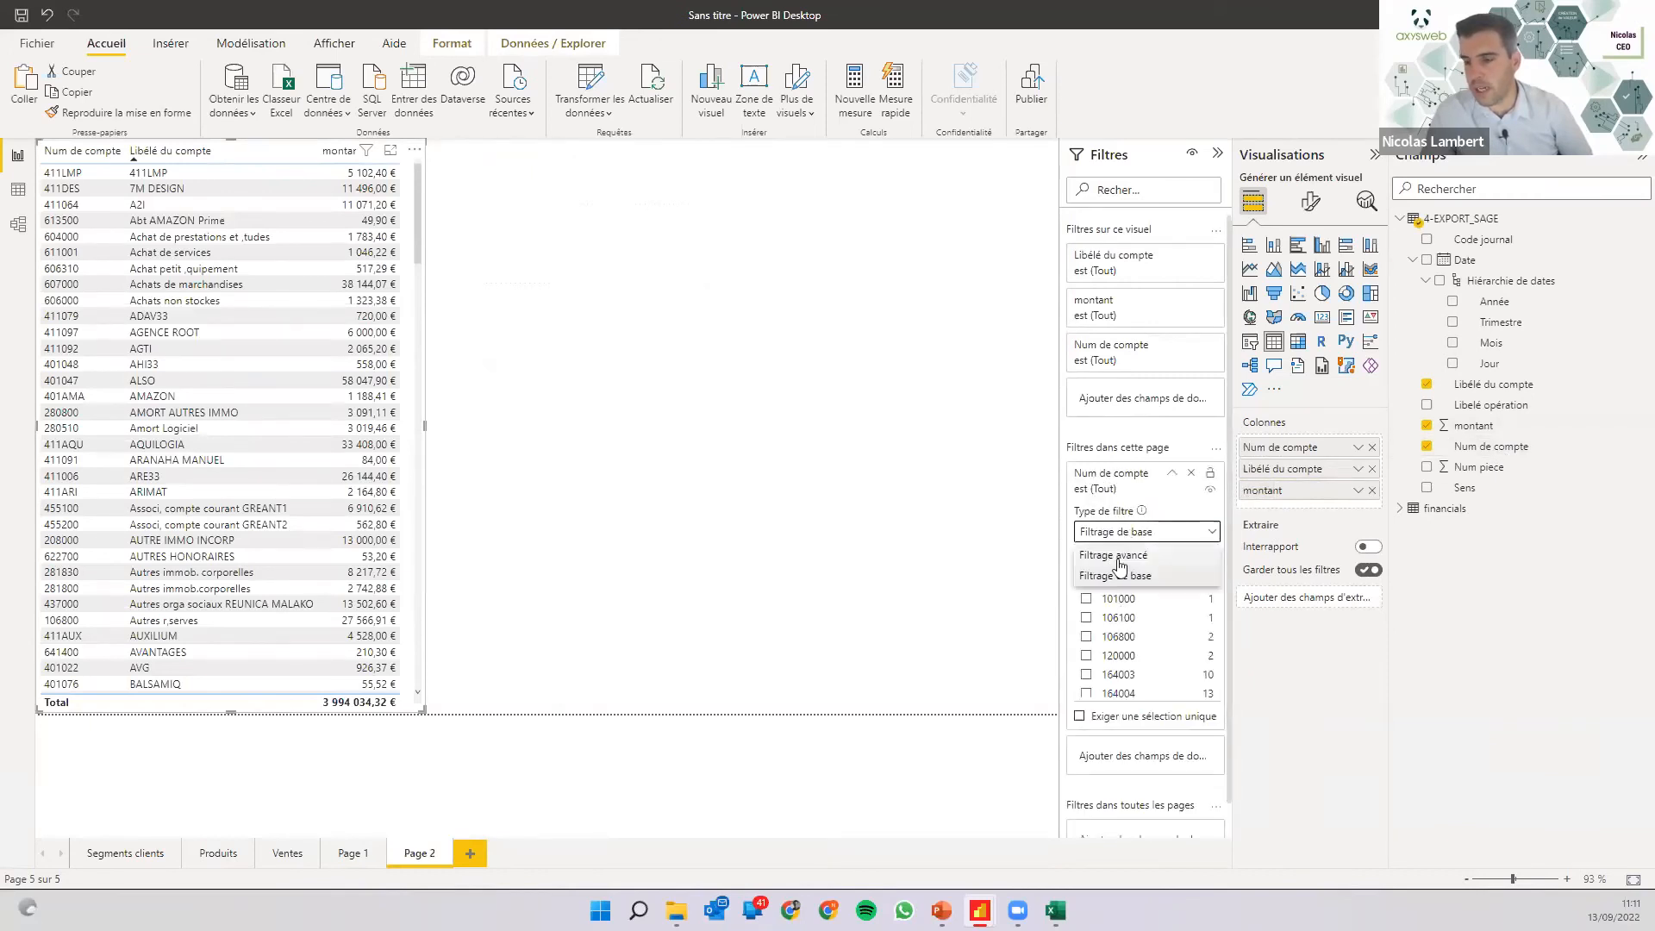
{"action": "left_click", "coordinate": [1097, 560]}
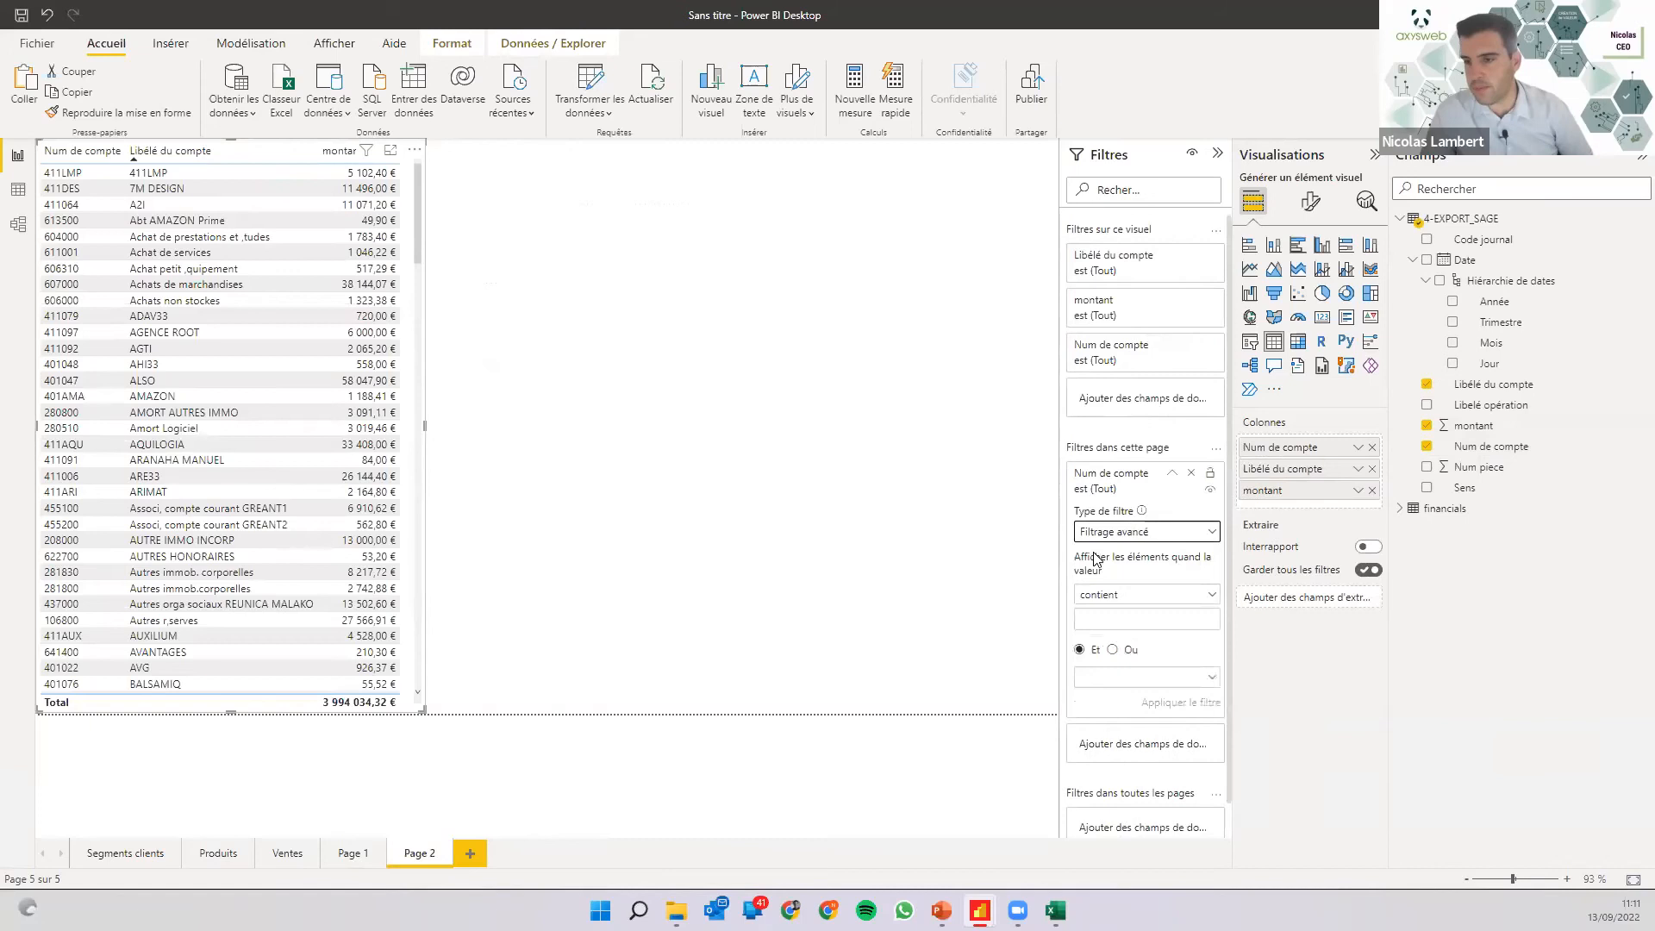
{"action": "left_click", "coordinate": [1103, 597]}
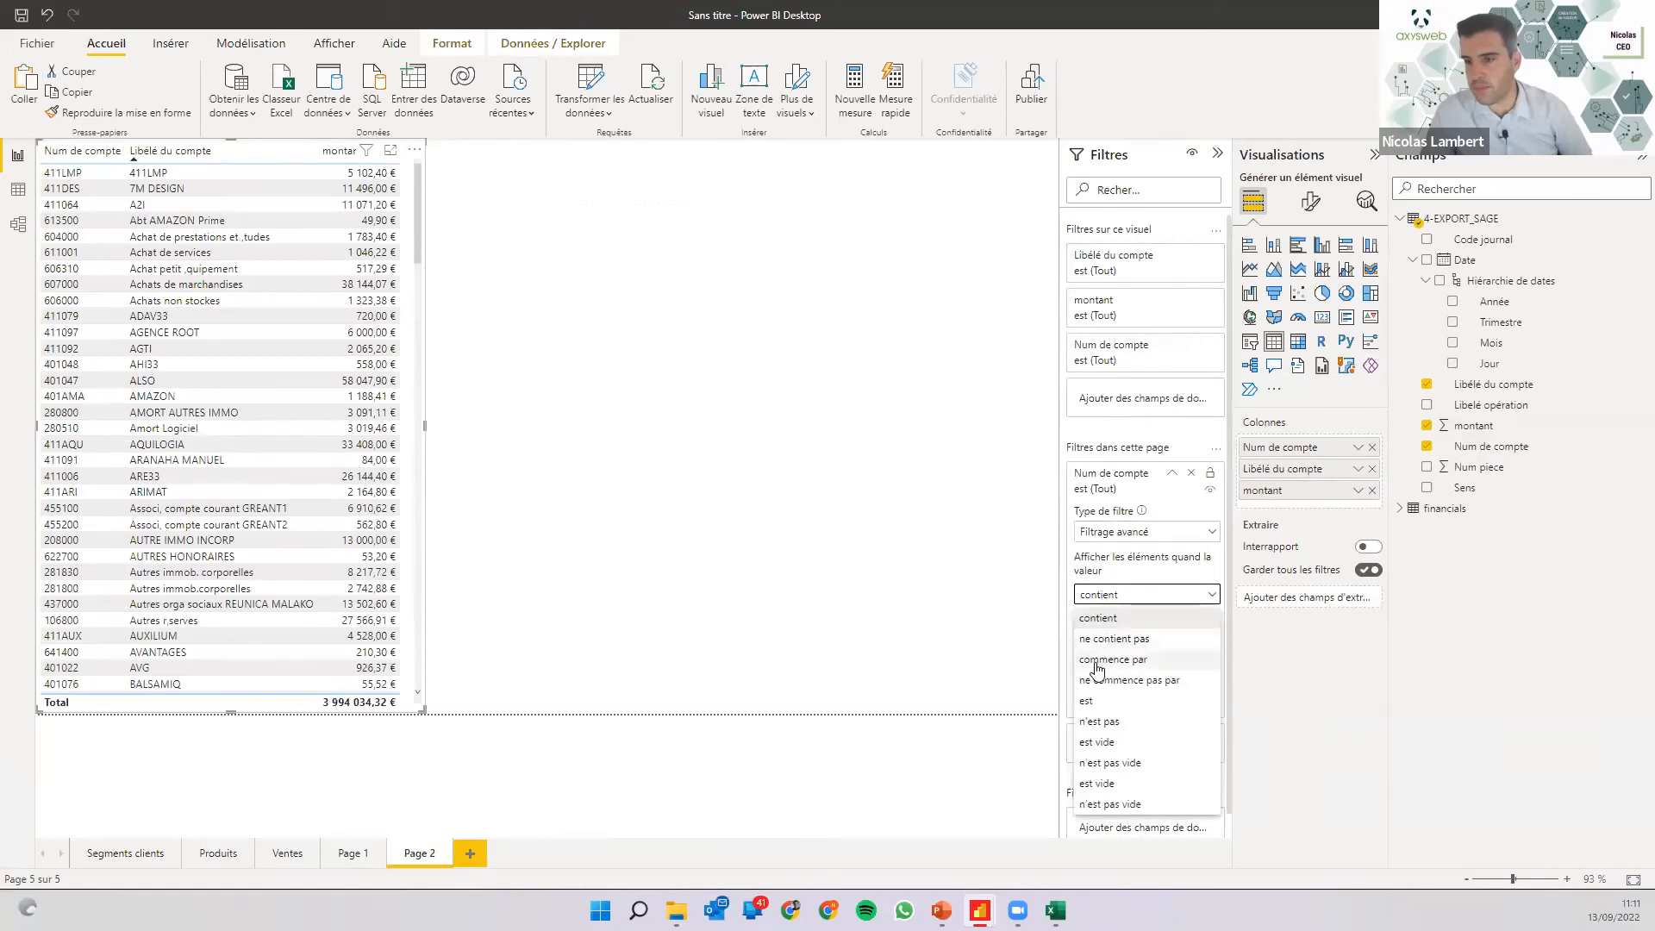
{"action": "left_click", "coordinate": [1107, 659]}
{"action": "left_click", "coordinate": [1098, 621]}
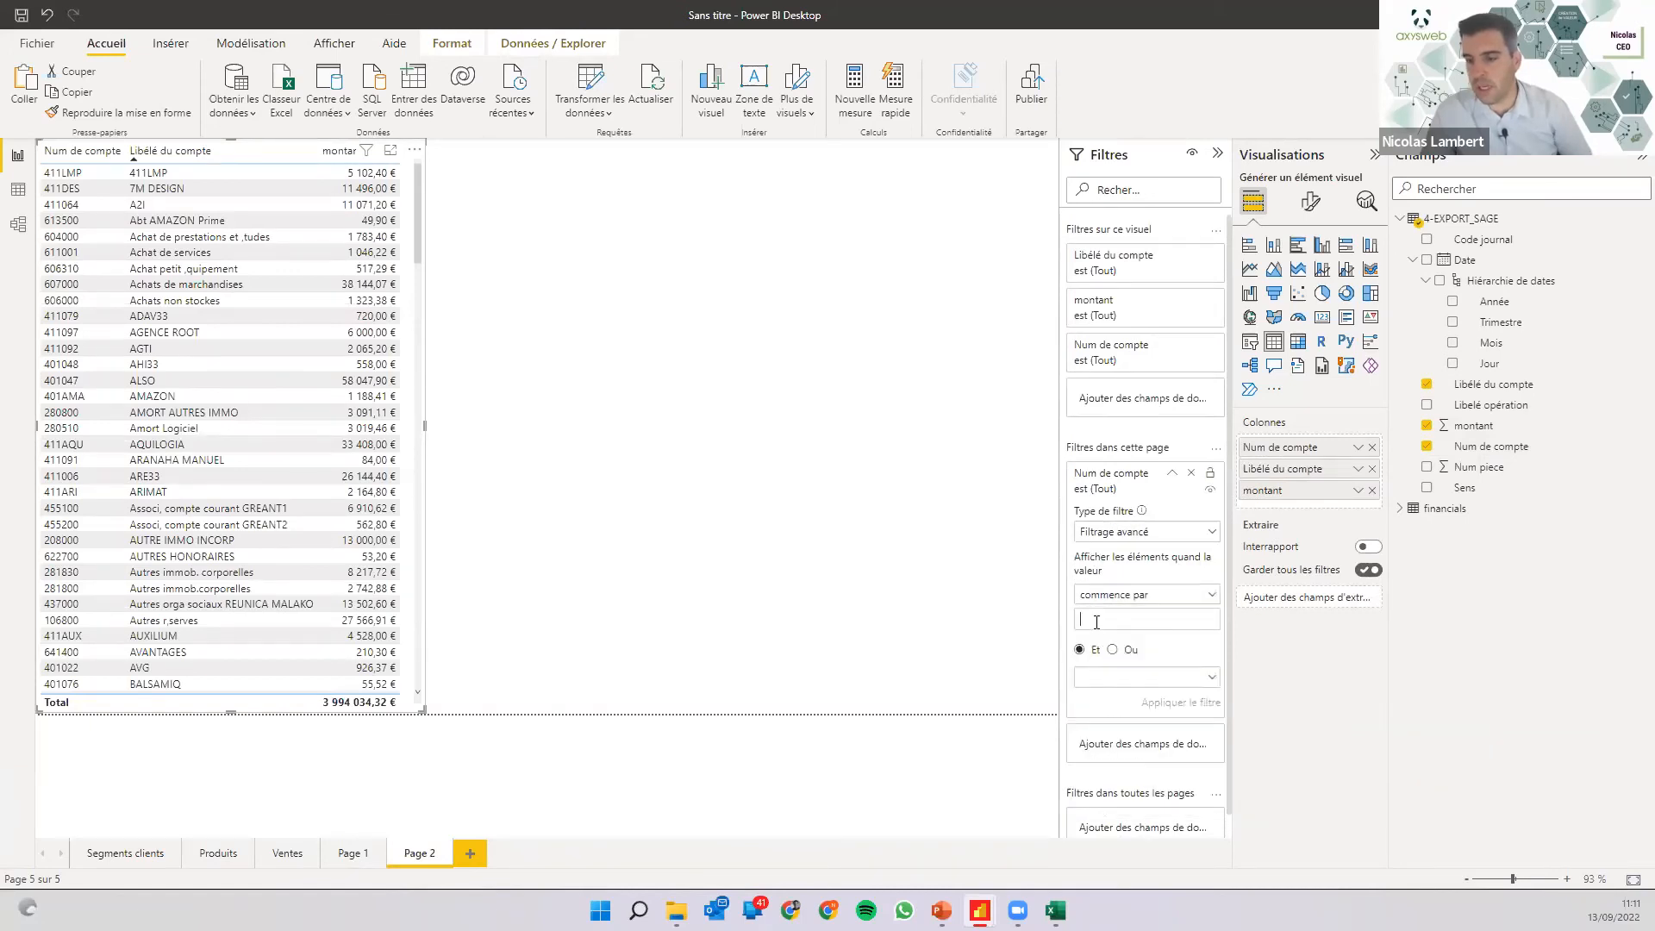
{"action": "type", "text": "401"}
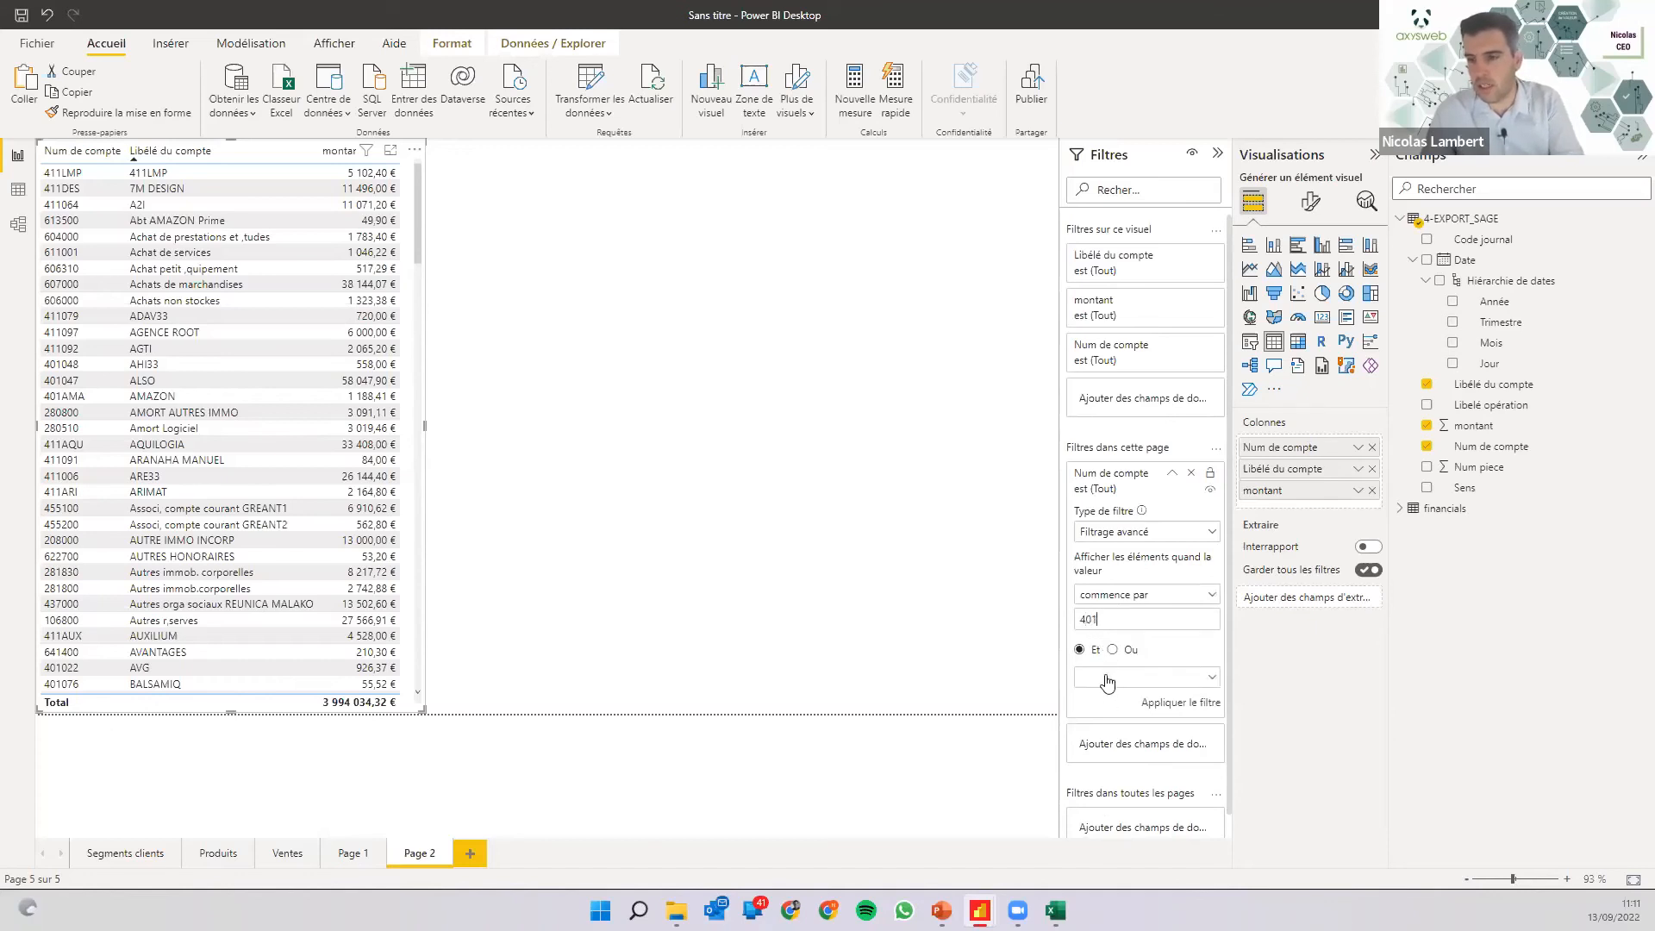
Add a second condition, commence par 411, to the Num de compte page filter and apply it with Et.
{"action": "left_click", "coordinate": [1107, 681]}
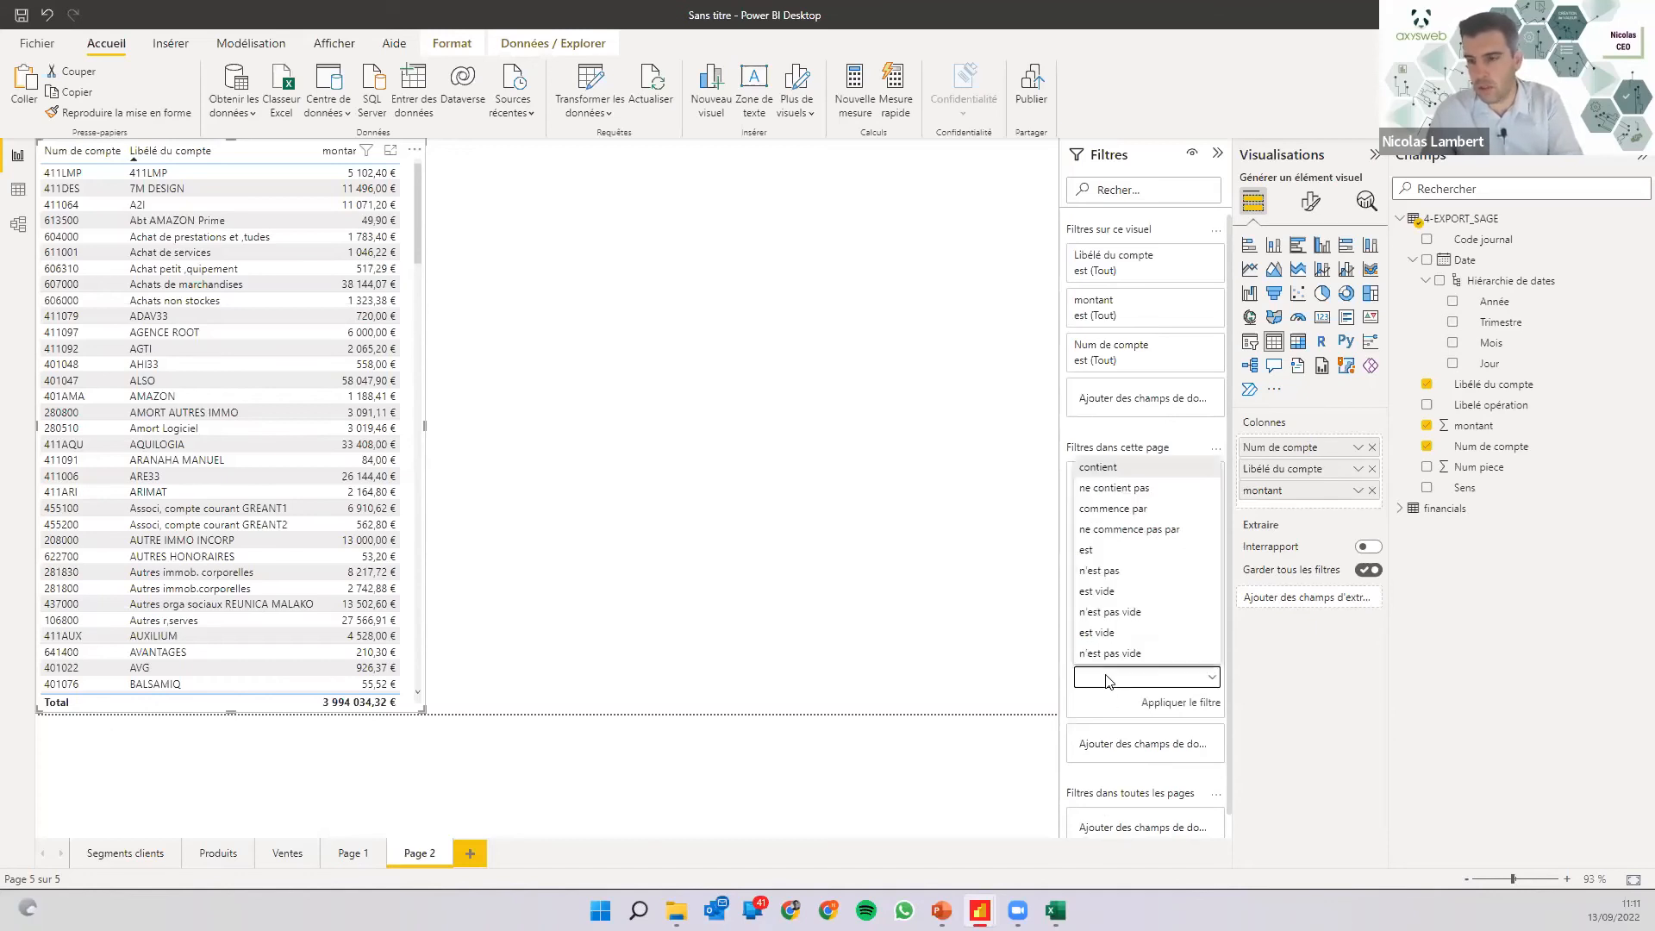
{"action": "left_click", "coordinate": [1112, 509]}
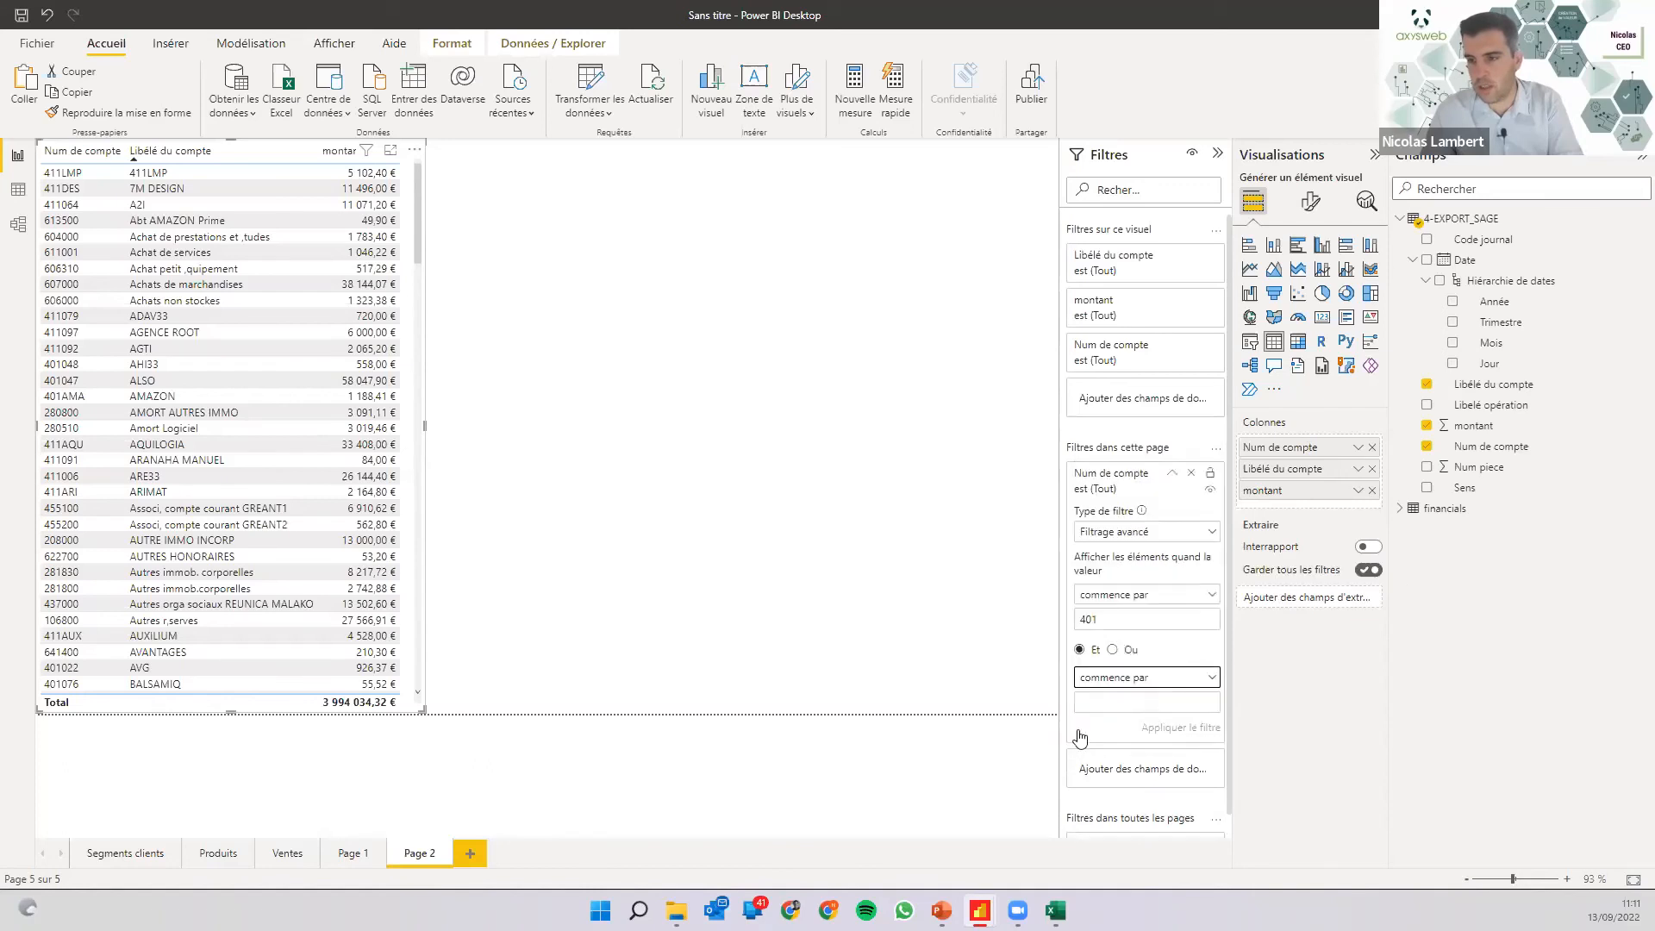
{"action": "left_click", "coordinate": [1111, 704]}
{"action": "type", "text": "411"}
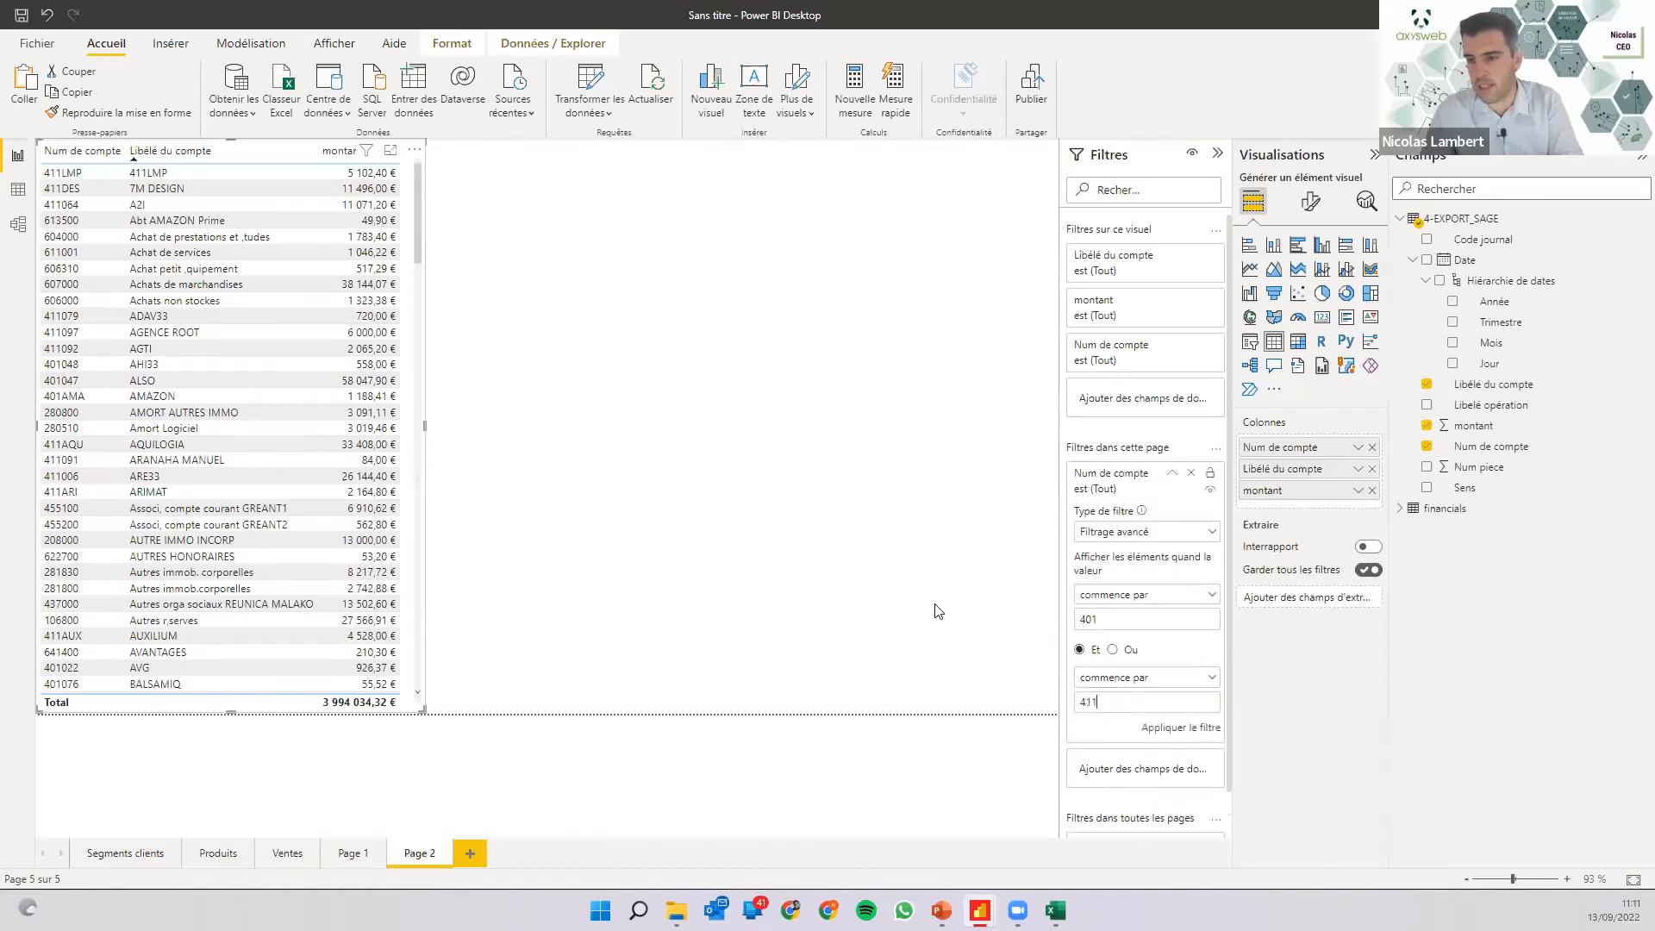
{"action": "left_click", "coordinate": [937, 610]}
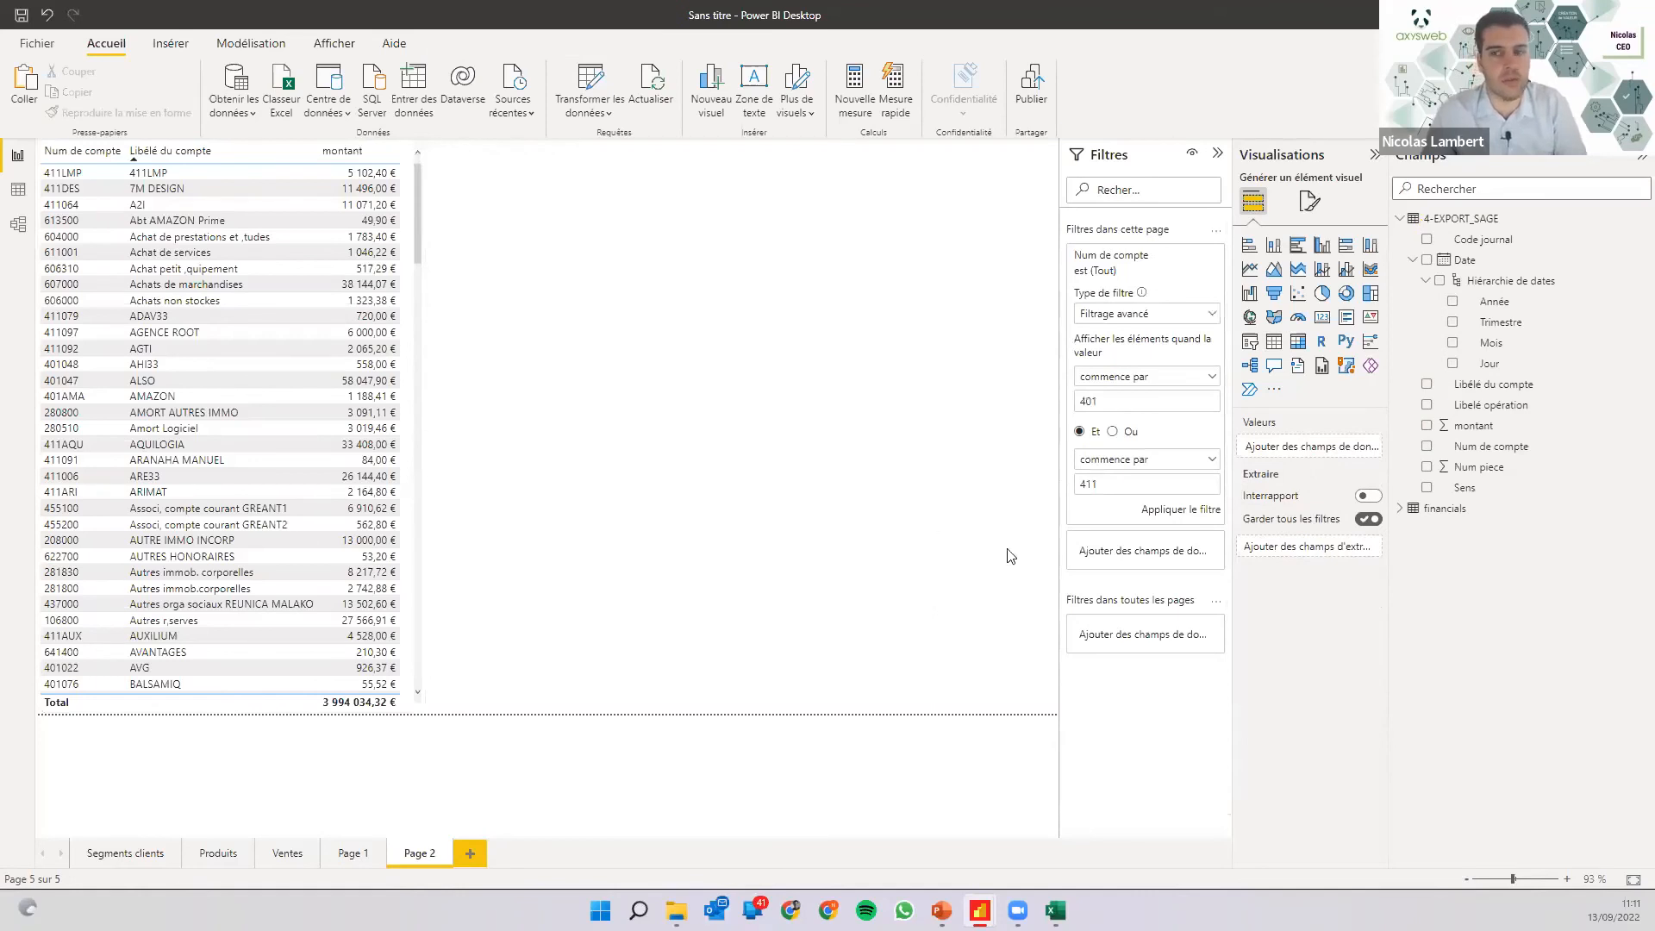
{"action": "left_click", "coordinate": [1162, 511]}
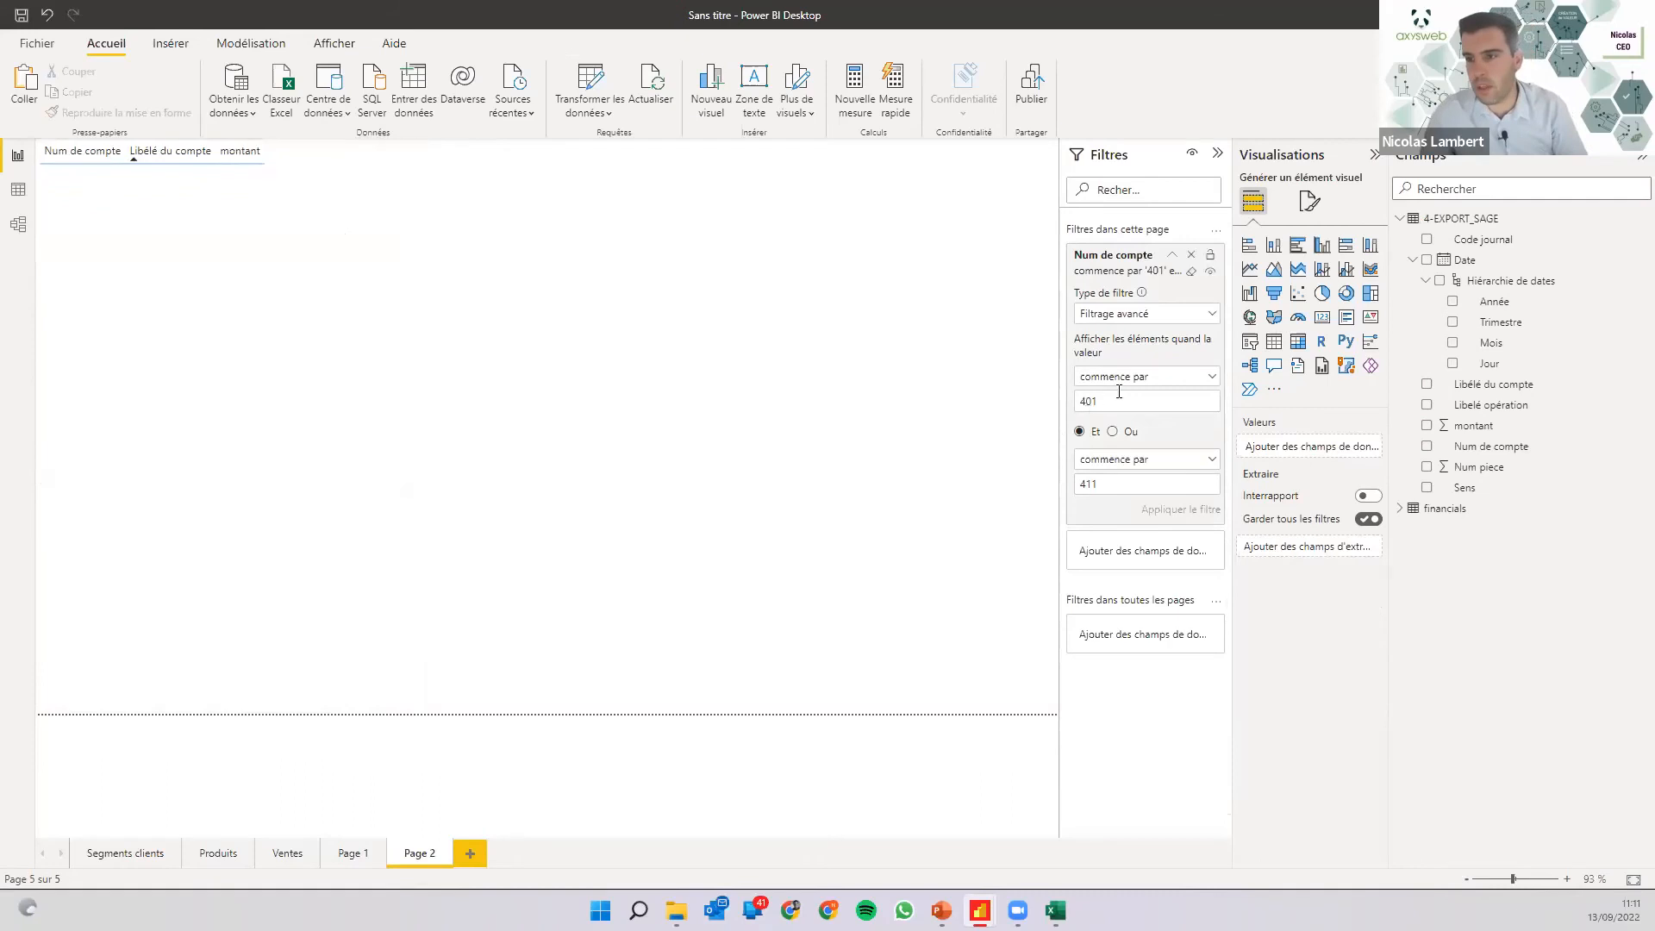
Switch the Num de compte filter's logic to Ou, apply it and look through the filtered table.
{"action": "left_click", "coordinate": [1113, 432]}
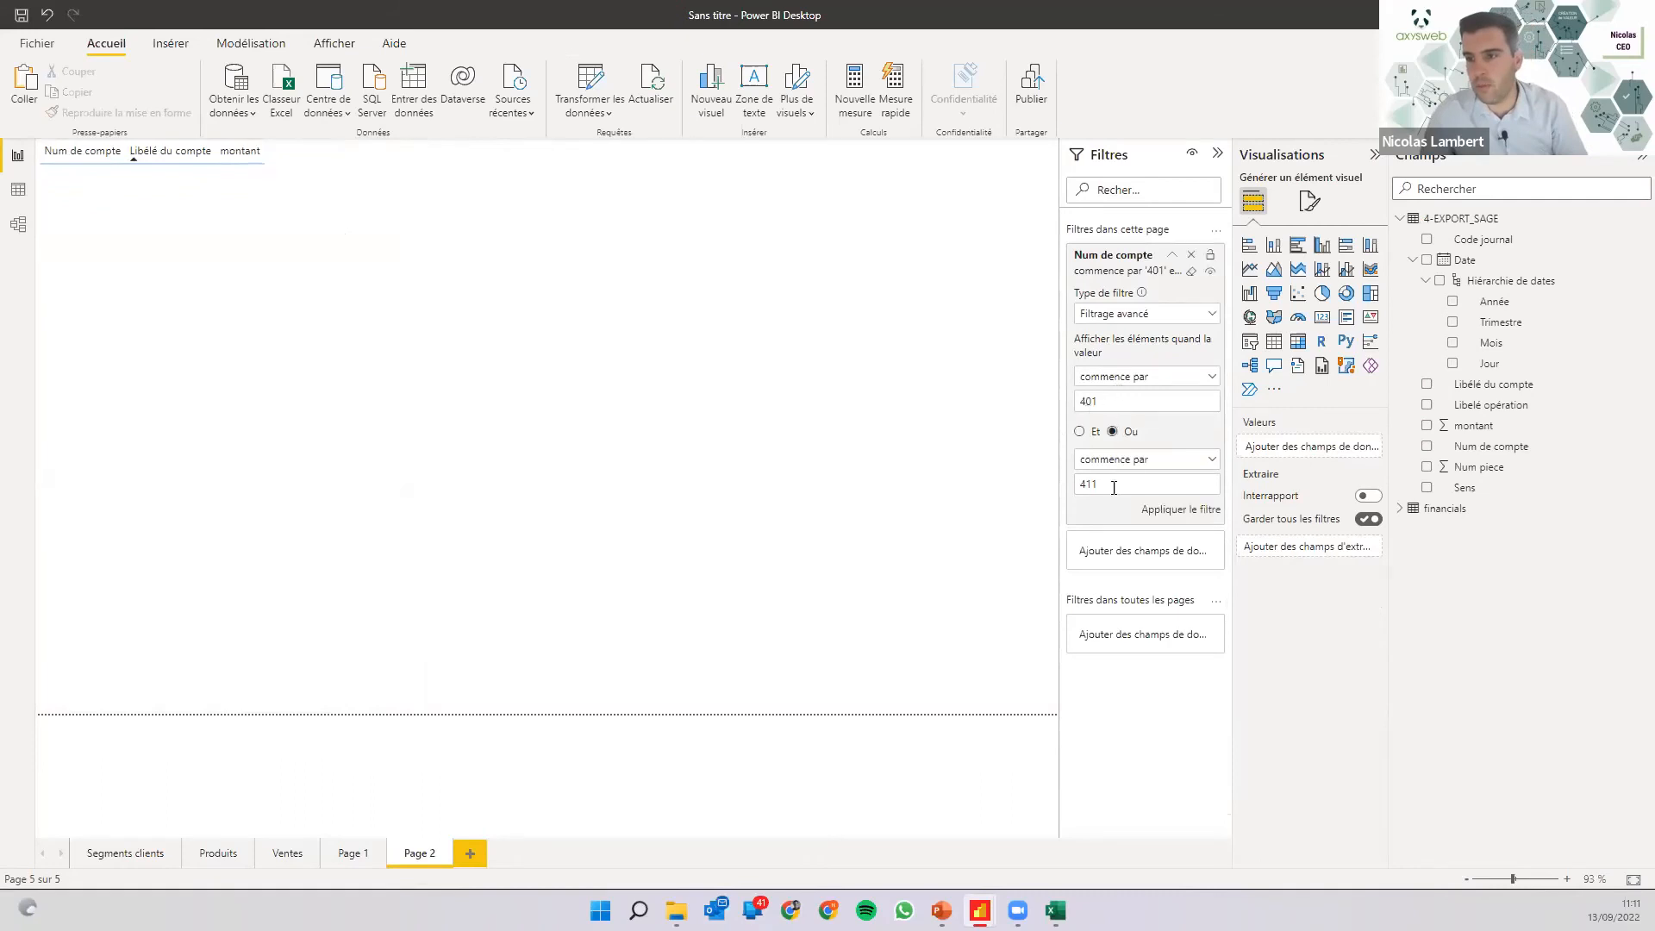
{"action": "left_click", "coordinate": [1157, 510]}
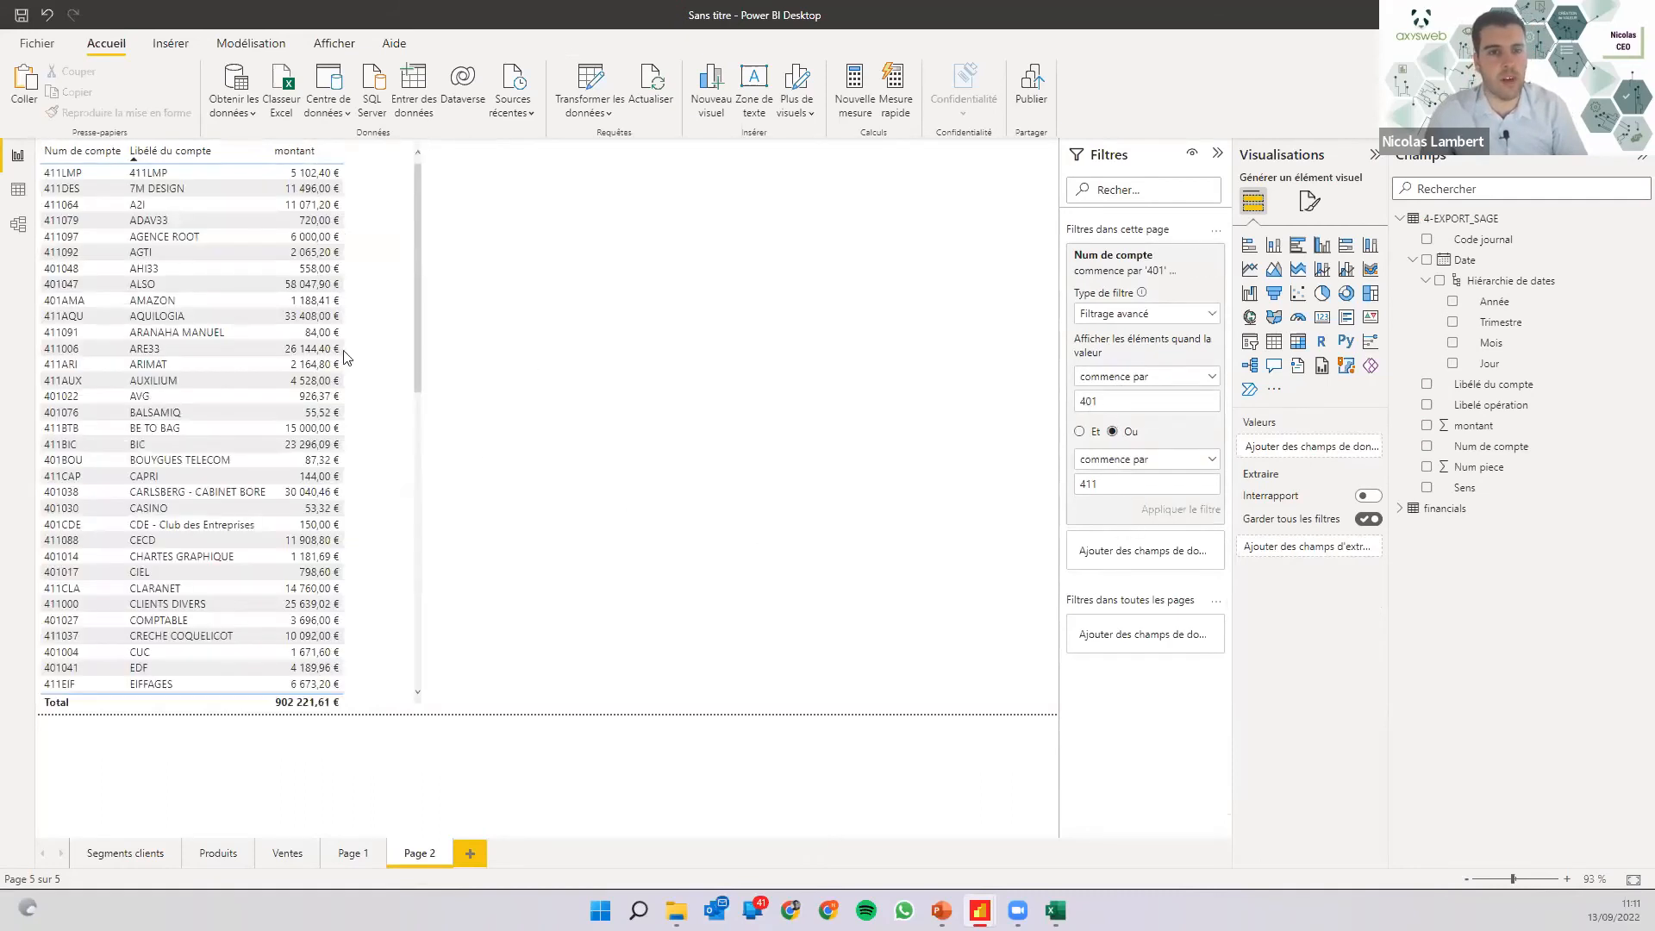
{"action": "scroll", "coordinate": [259, 331], "scroll_direction": "down", "scroll_amount": 10}
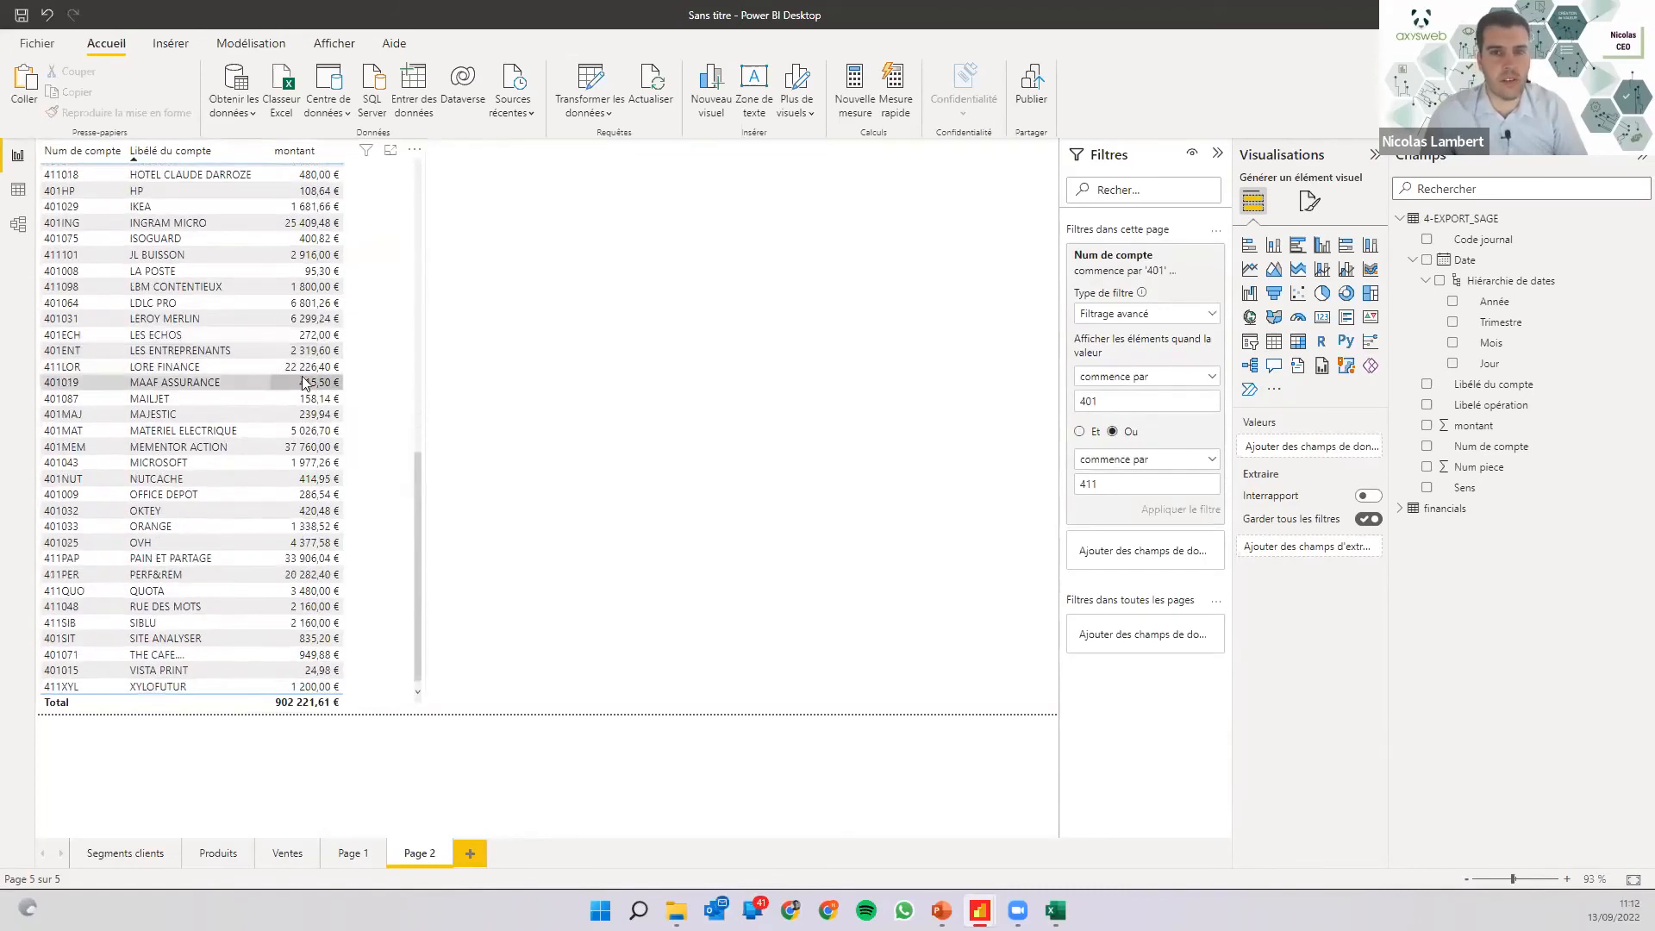
{"action": "scroll", "coordinate": [303, 382], "scroll_direction": "up", "scroll_amount": 8}
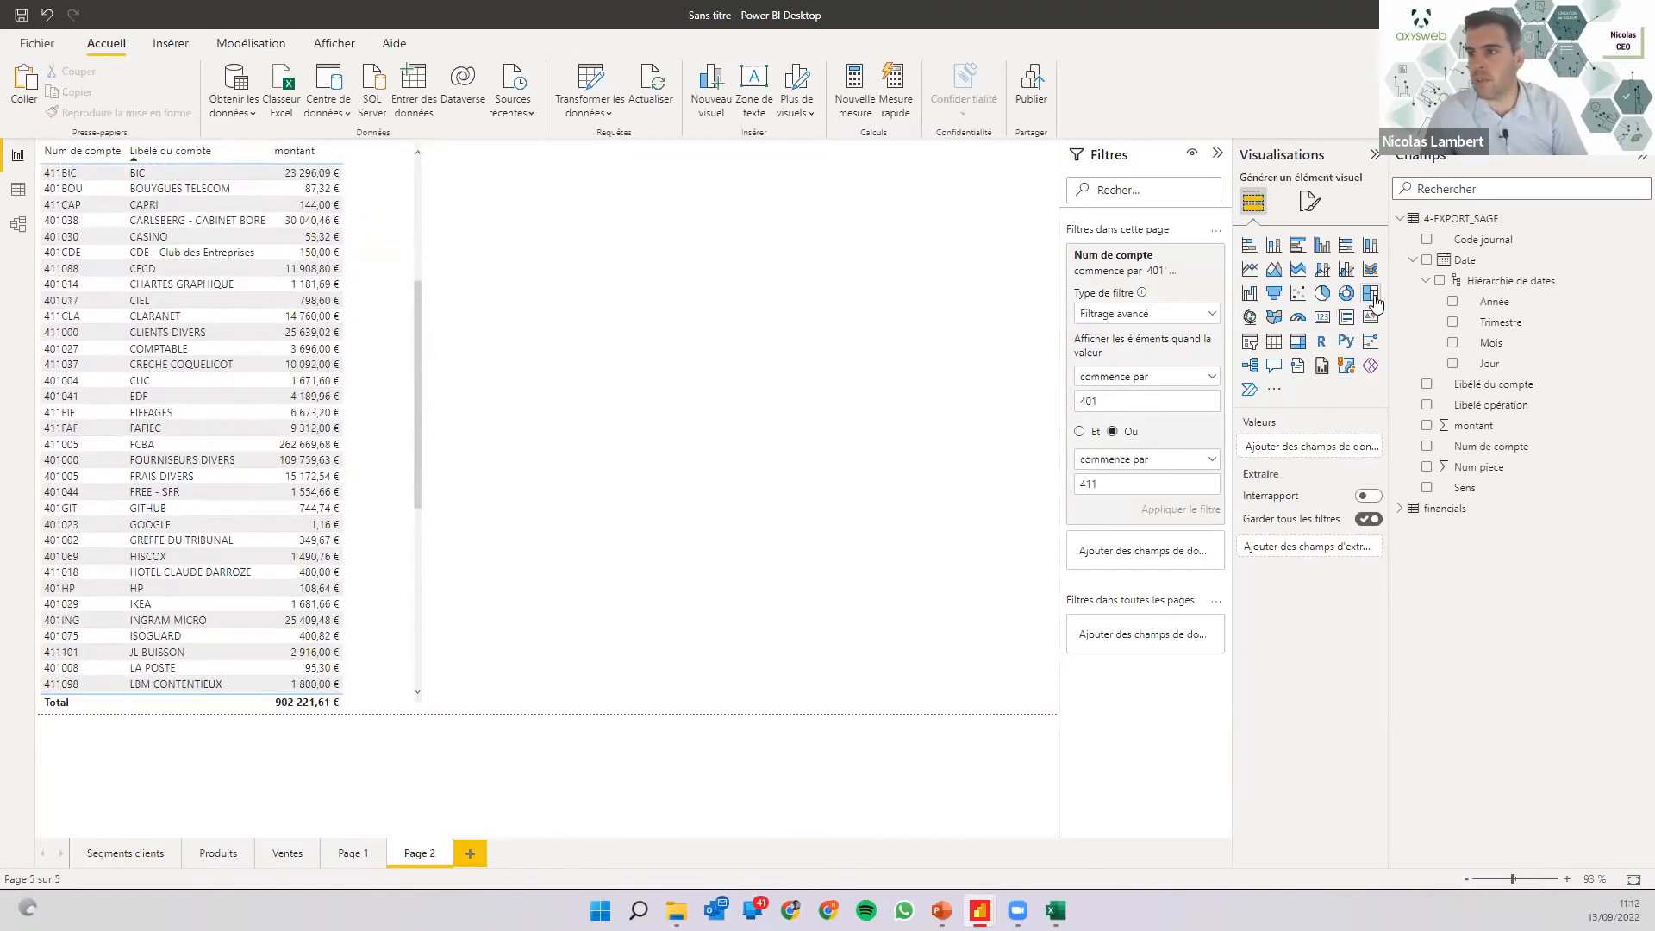
Add a treemap of montant by Libélé du compte, sized to fill the upper half of the page beside the table.
{"action": "left_click", "coordinate": [1371, 294]}
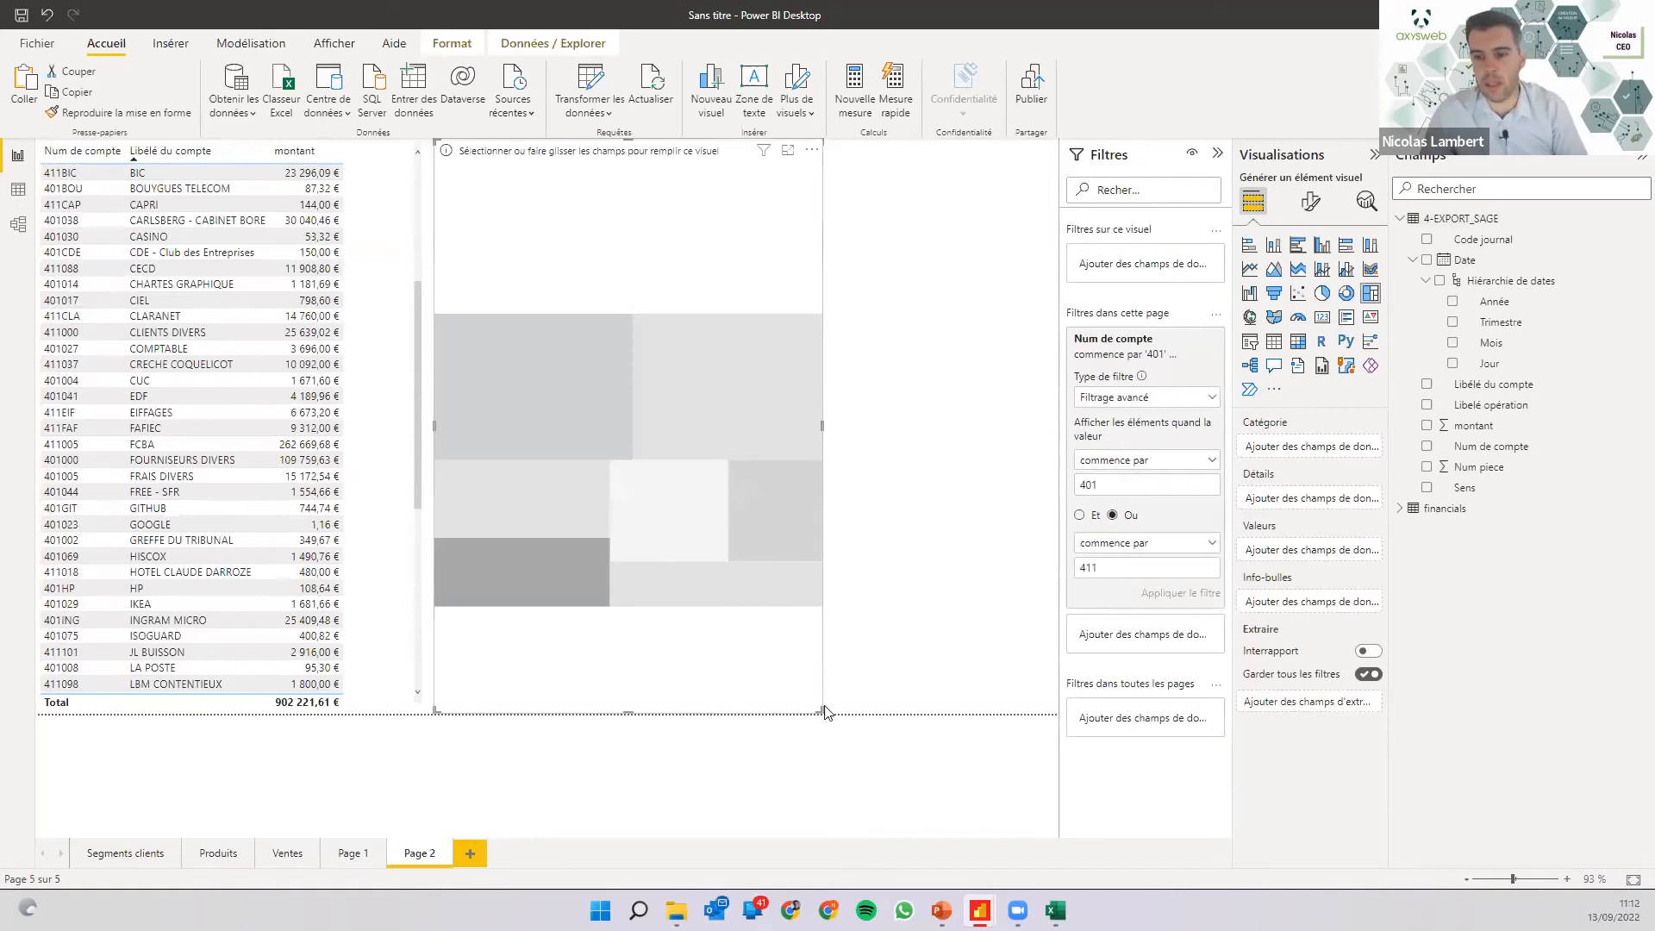
{"action": "left_click_drag", "start_coordinate": [821, 712], "coordinate": [1086, 426]}
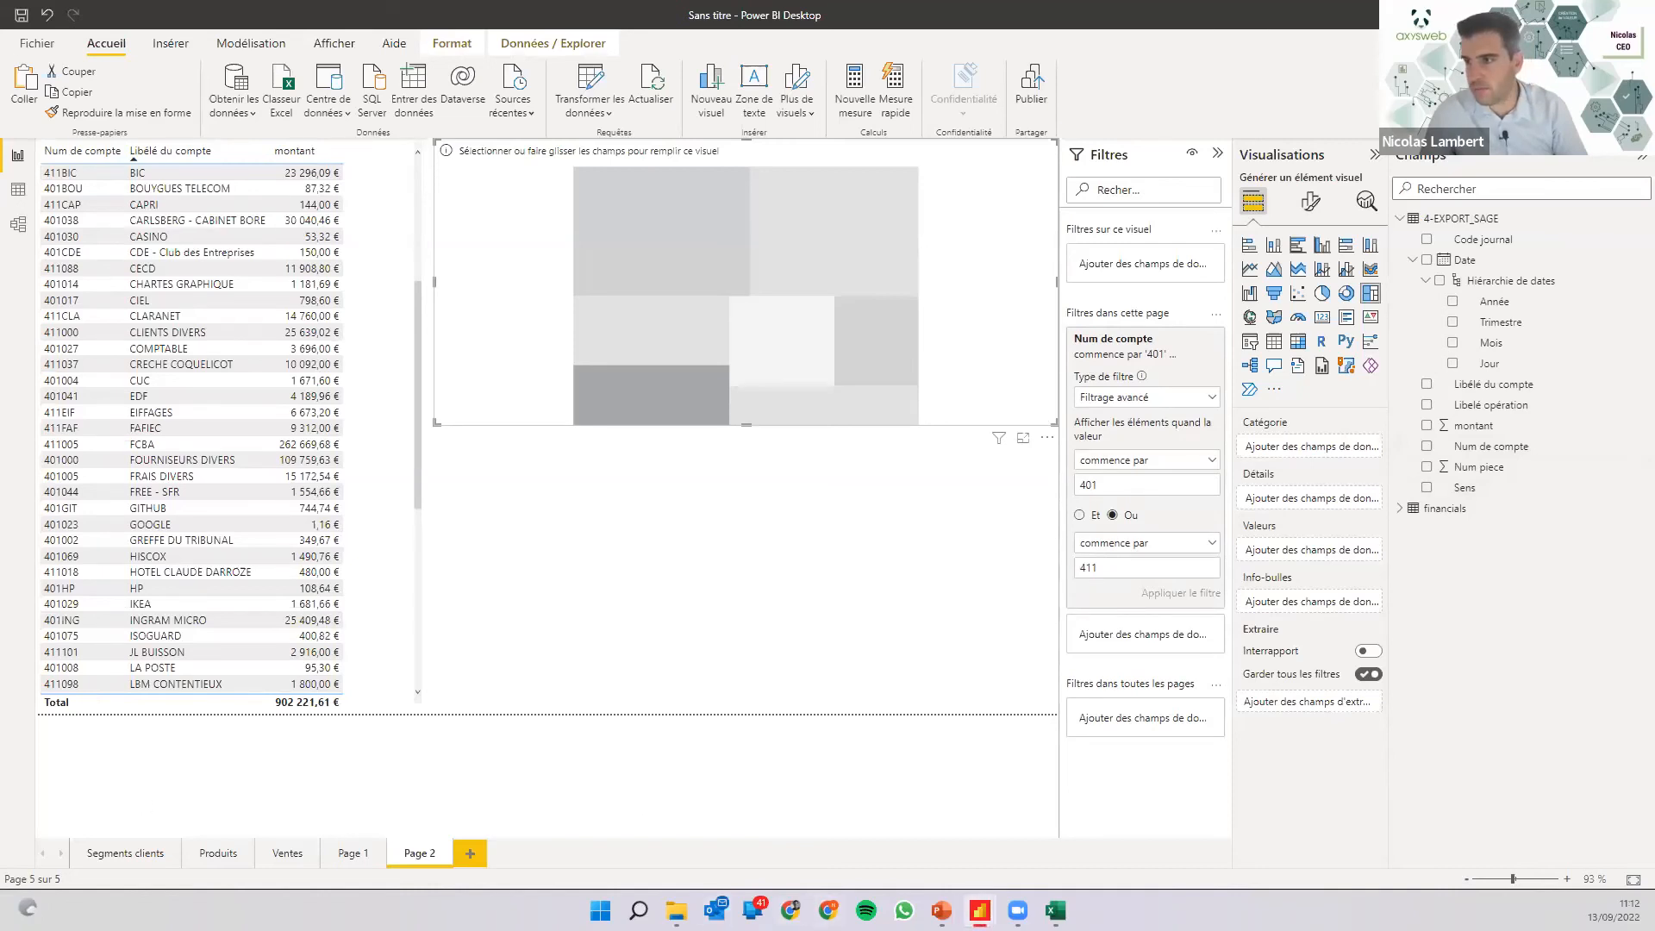
{"action": "left_click", "coordinate": [1427, 384]}
{"action": "left_click", "coordinate": [1427, 426]}
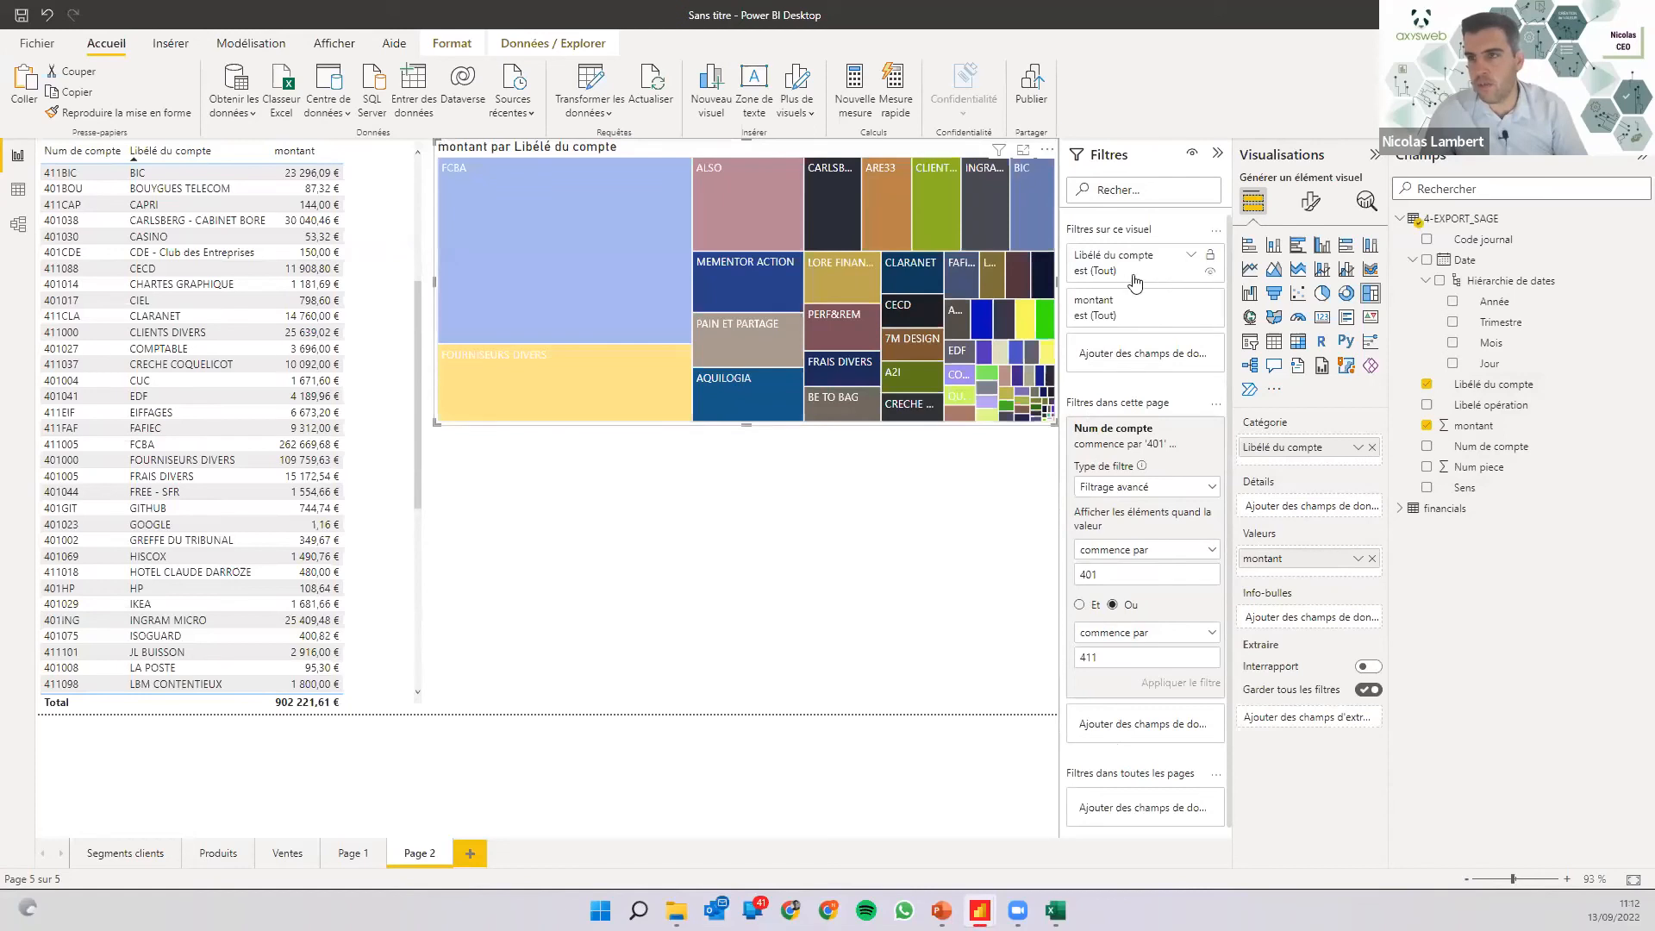
Filter the treemap on Libélé du compte using Filtrage avancé with the condition commence par 401.
{"action": "left_click", "coordinate": [1192, 260]}
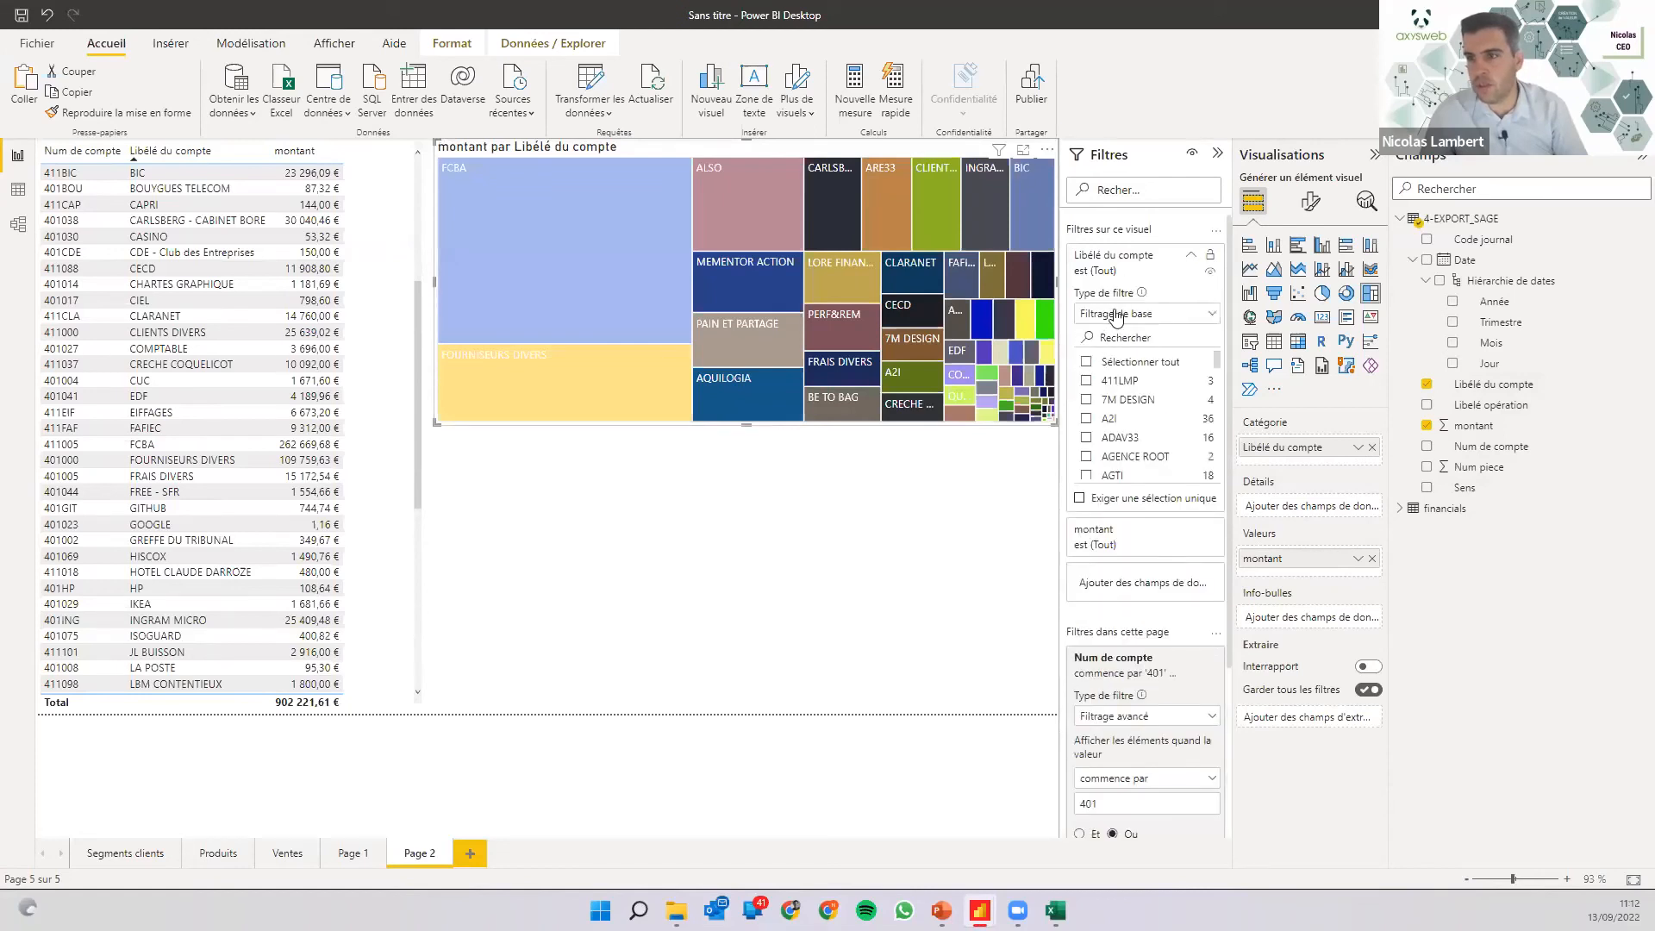
{"action": "left_click", "coordinate": [1116, 315]}
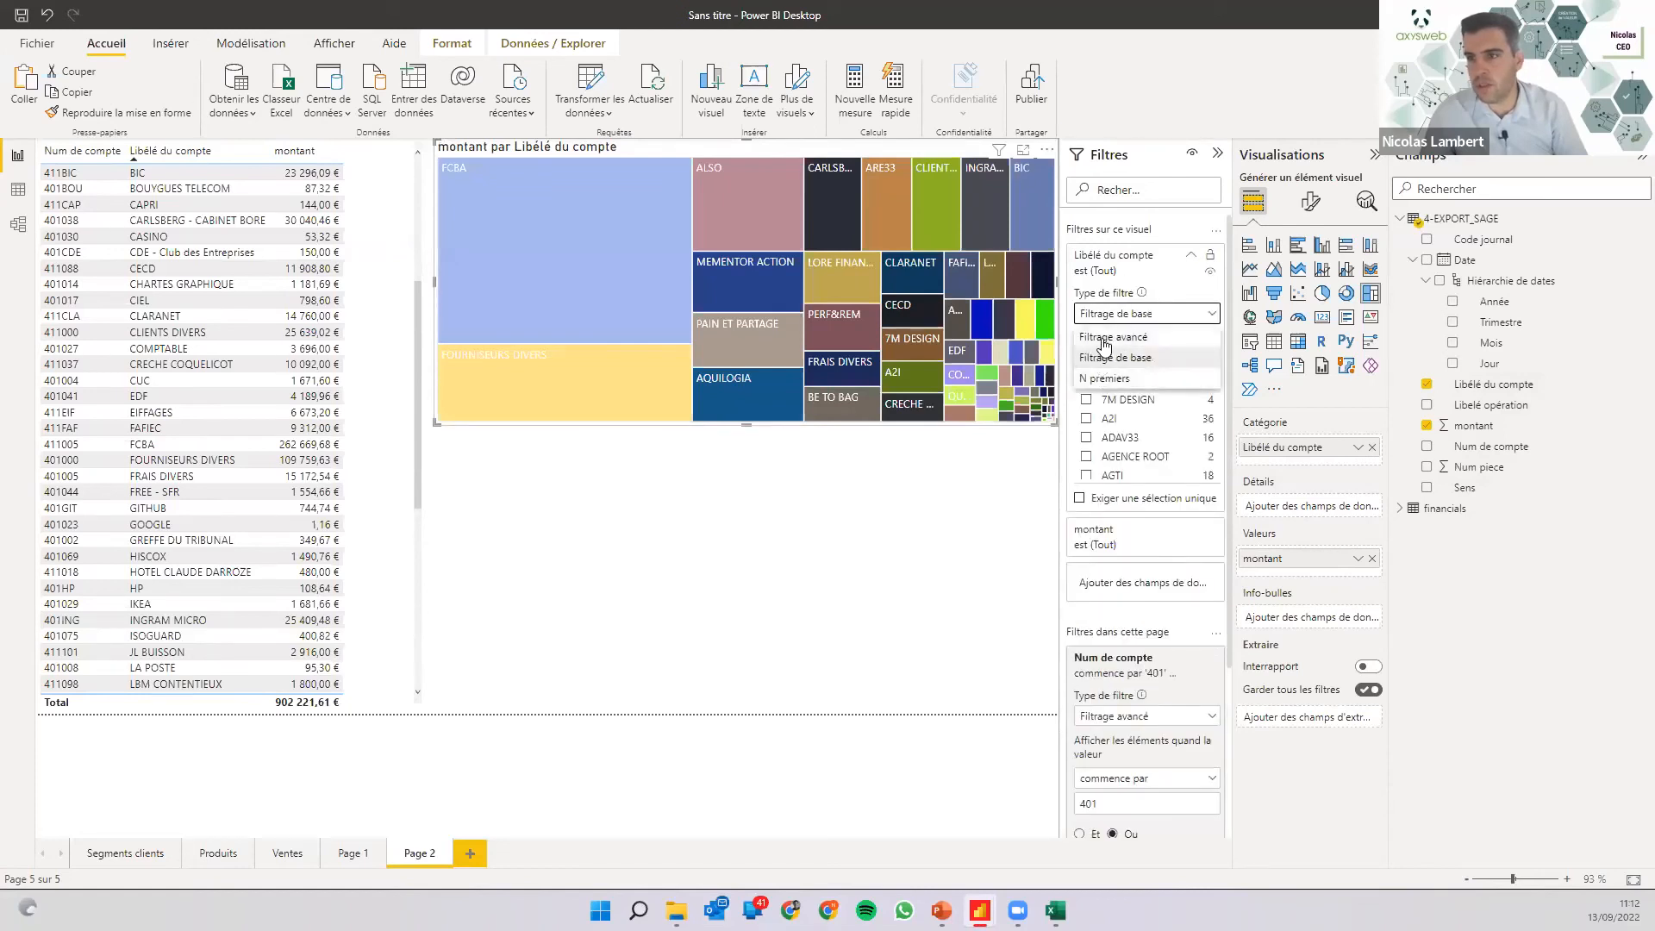
{"action": "left_click", "coordinate": [1105, 339]}
{"action": "left_click", "coordinate": [1100, 378]}
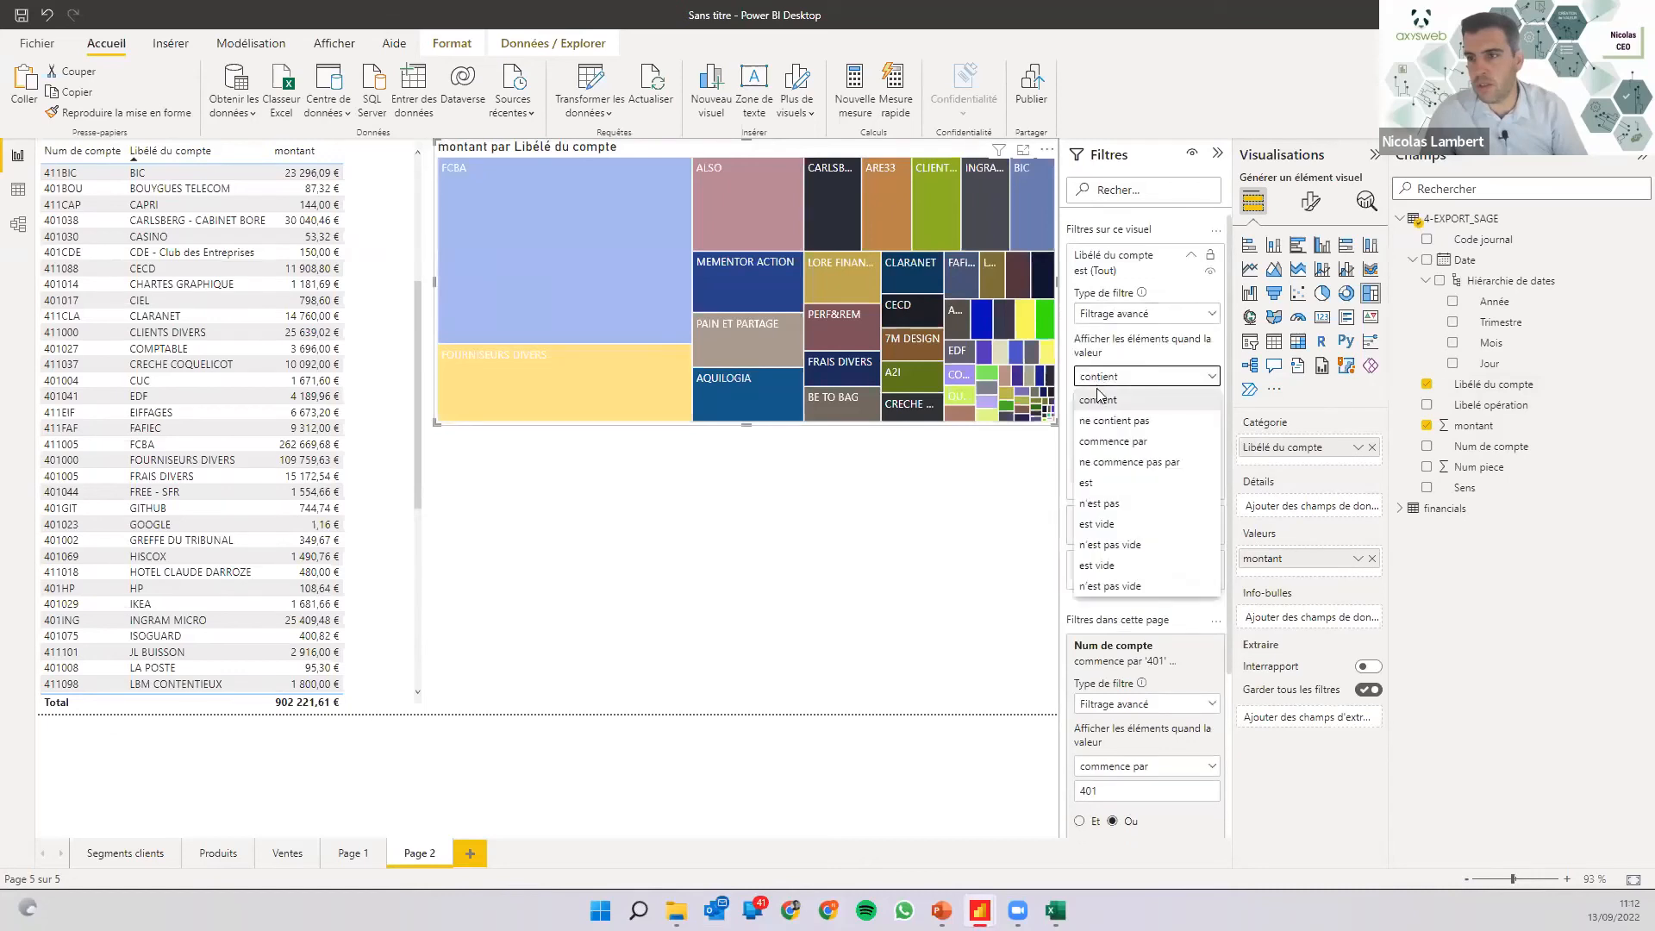
{"action": "left_click", "coordinate": [1104, 441]}
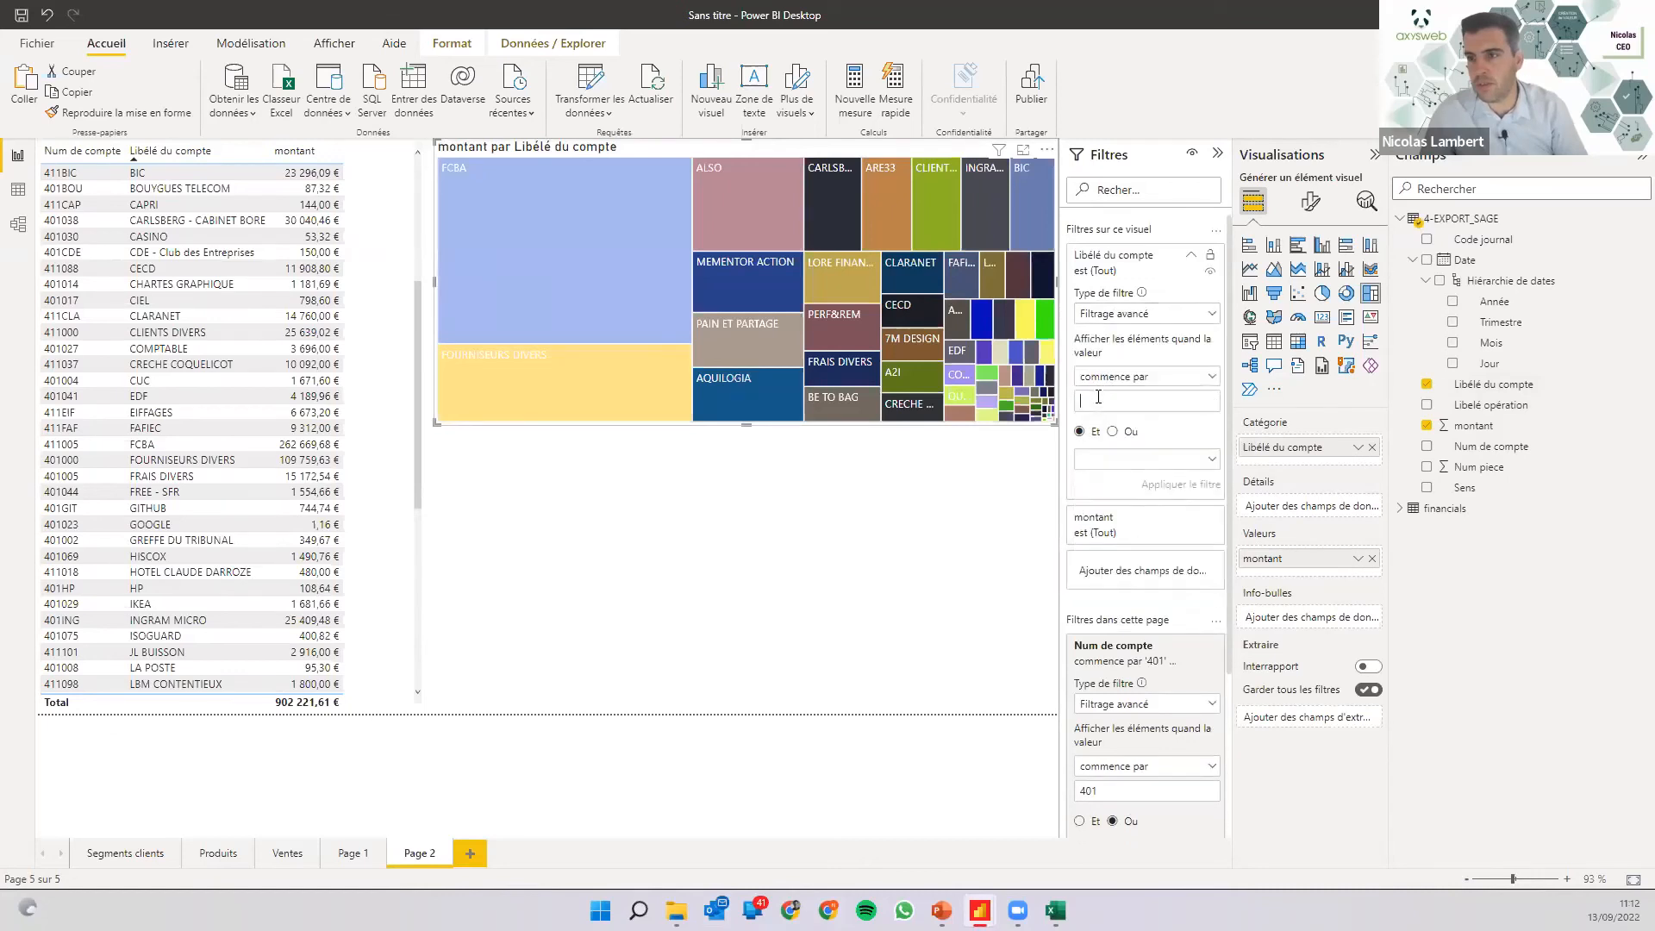
{"action": "type", "text": "40"}
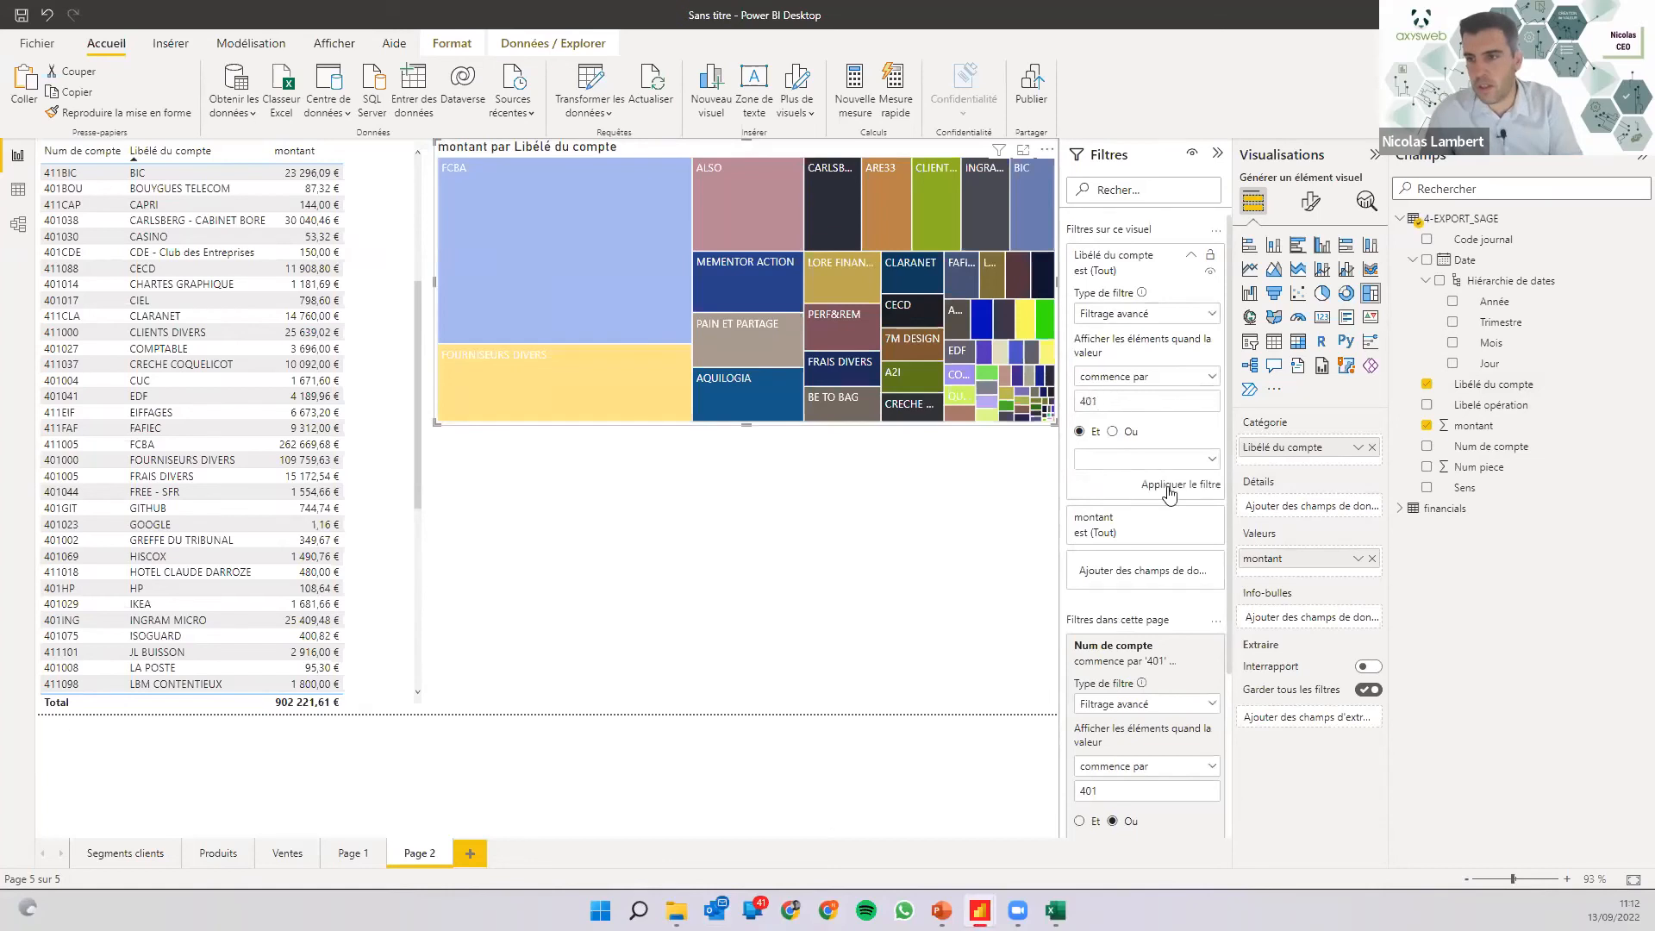
{"action": "type", "text": "1"}
{"action": "left_click", "coordinate": [1169, 486]}
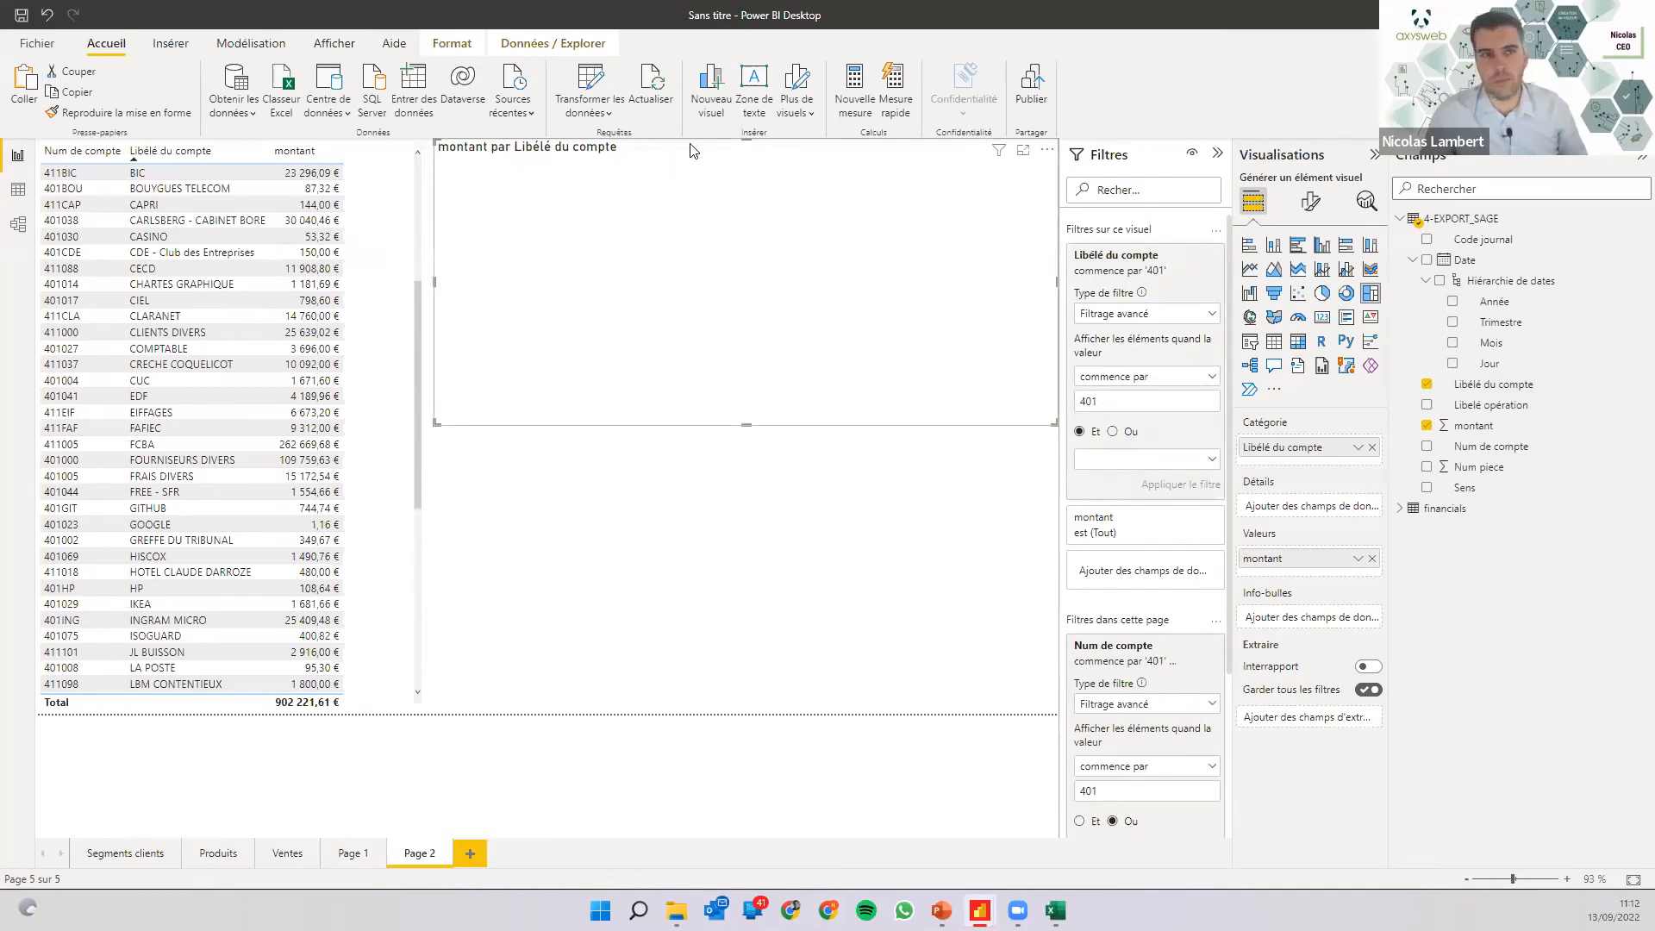
Duplicate the treemap into the lower half of the page and clear the copy's Libélé du compte filter.
{"action": "left_click_drag", "start_coordinate": [653, 241], "coordinate": [654, 250]}
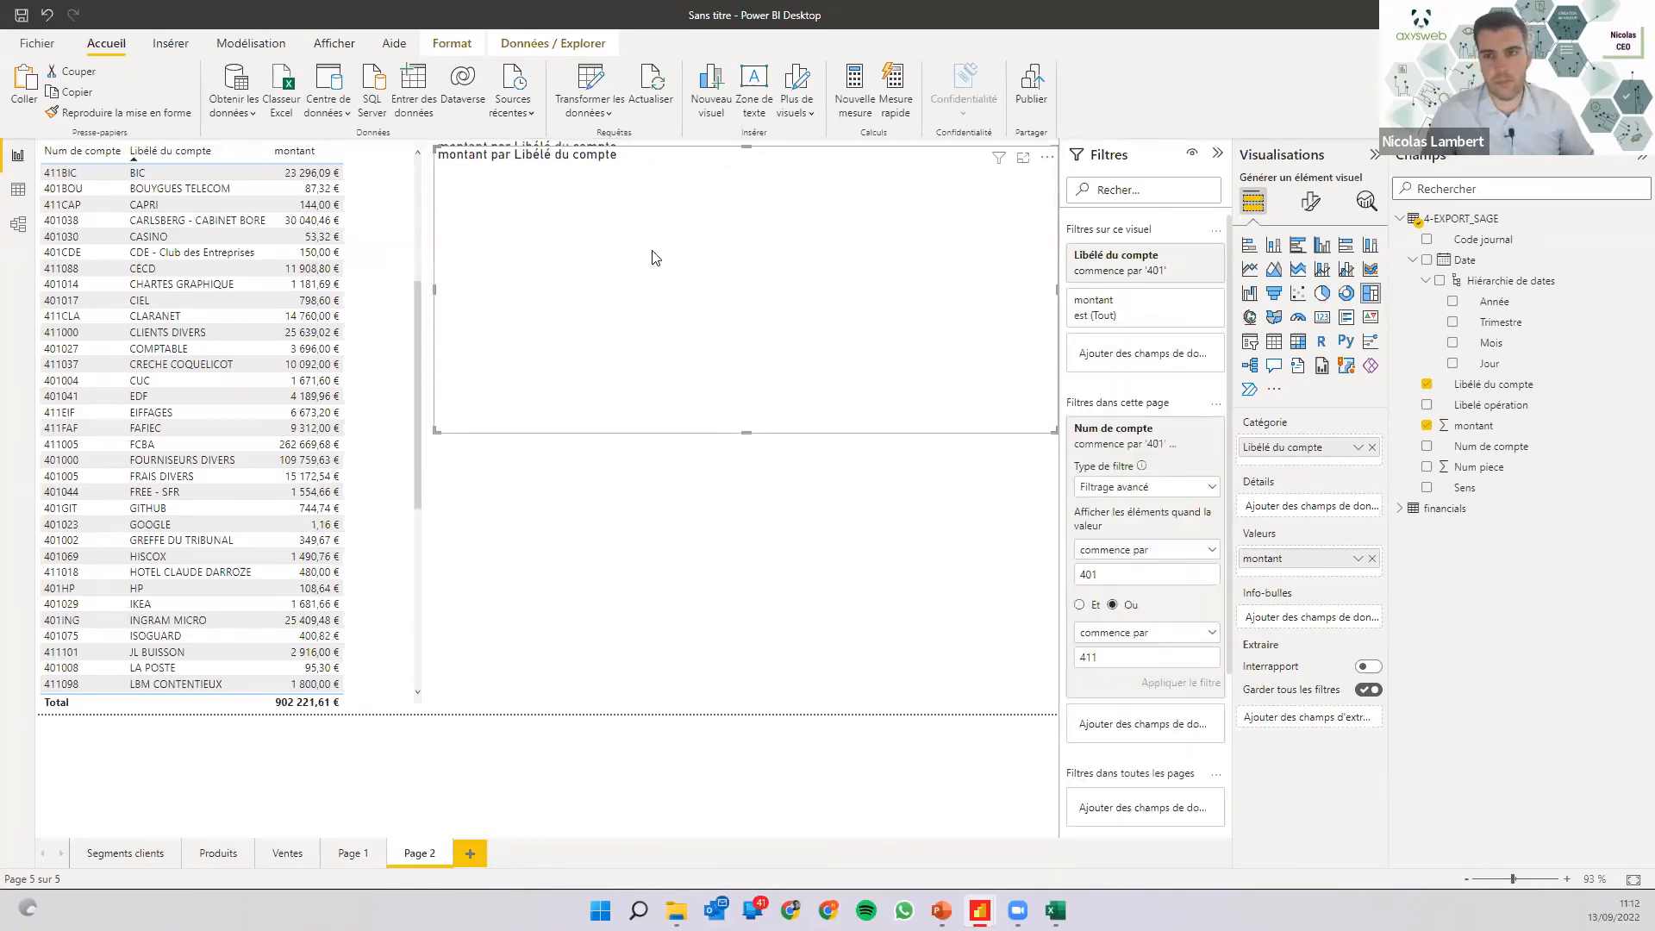
{"action": "left_click_drag", "start_coordinate": [613, 162], "coordinate": [645, 472]}
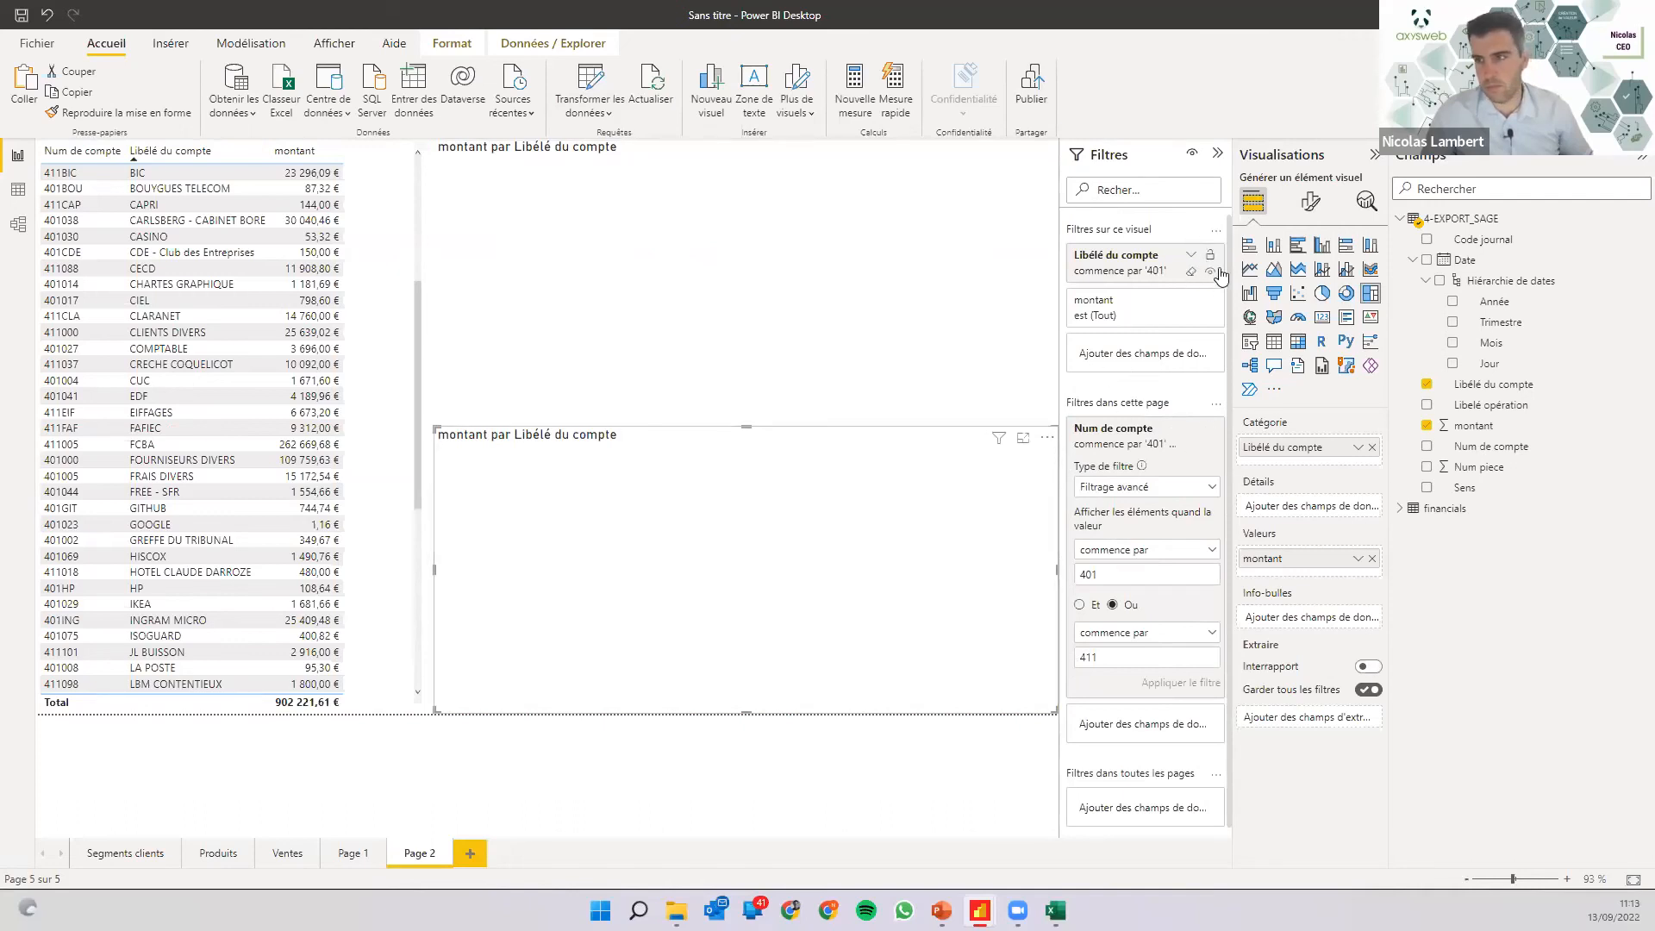
{"action": "left_click", "coordinate": [1189, 274]}
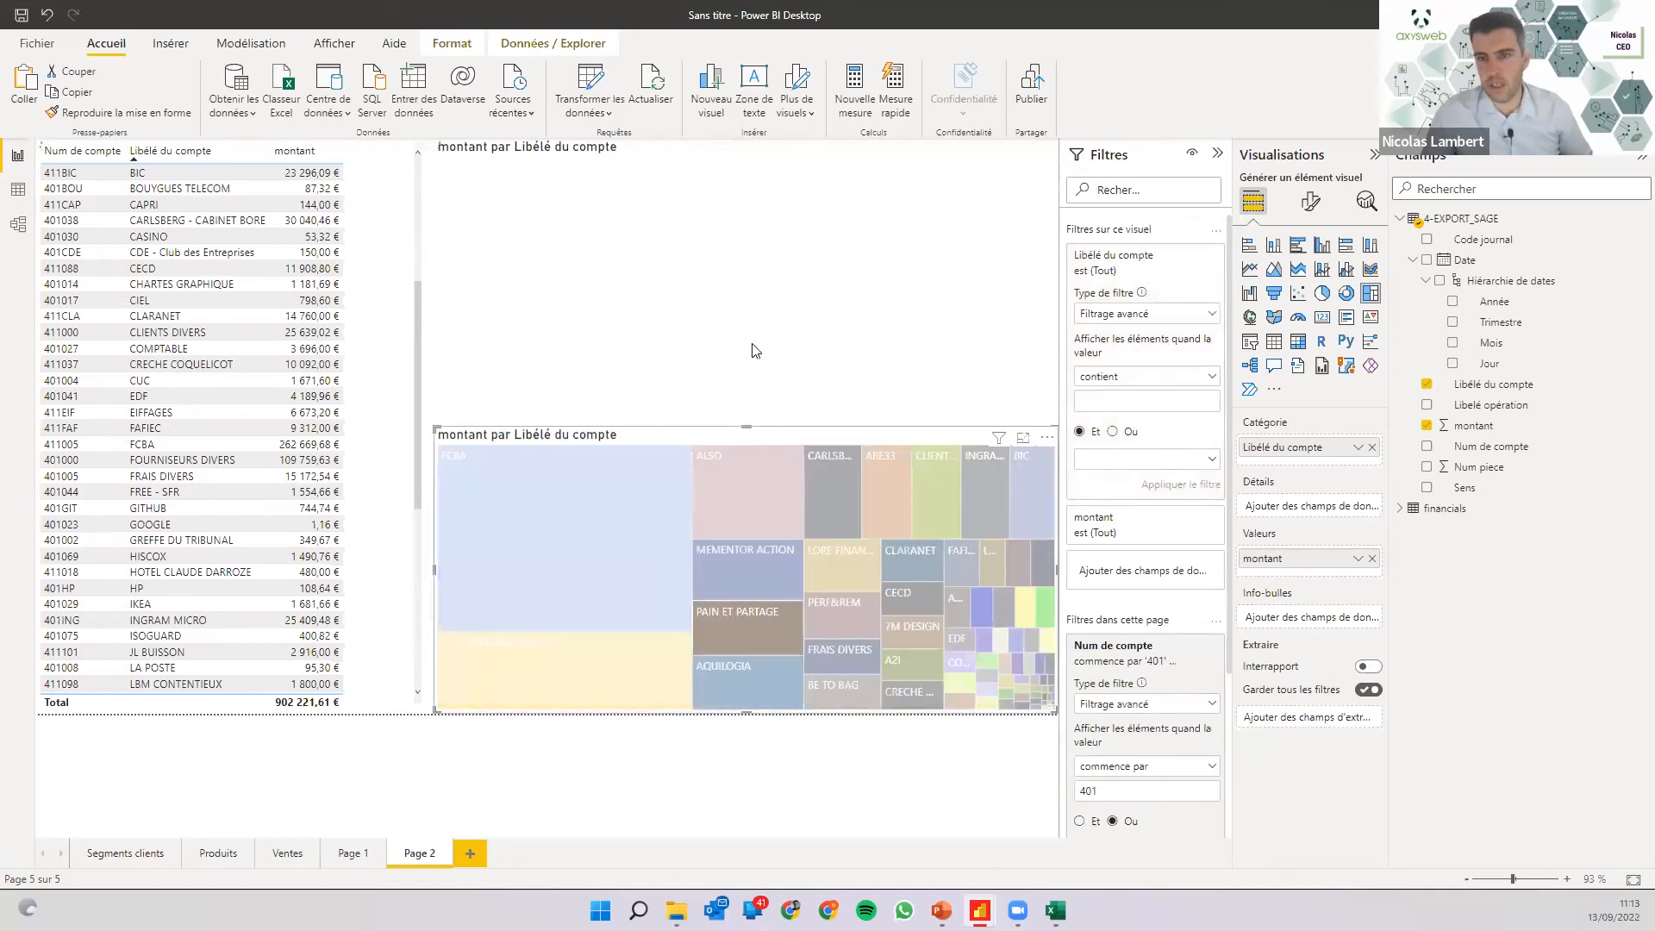
Clear the PAIN ET PARTAGE selection in the lower treemap and add Num de compte as its Détails field.
{"action": "left_click", "coordinate": [753, 350]}
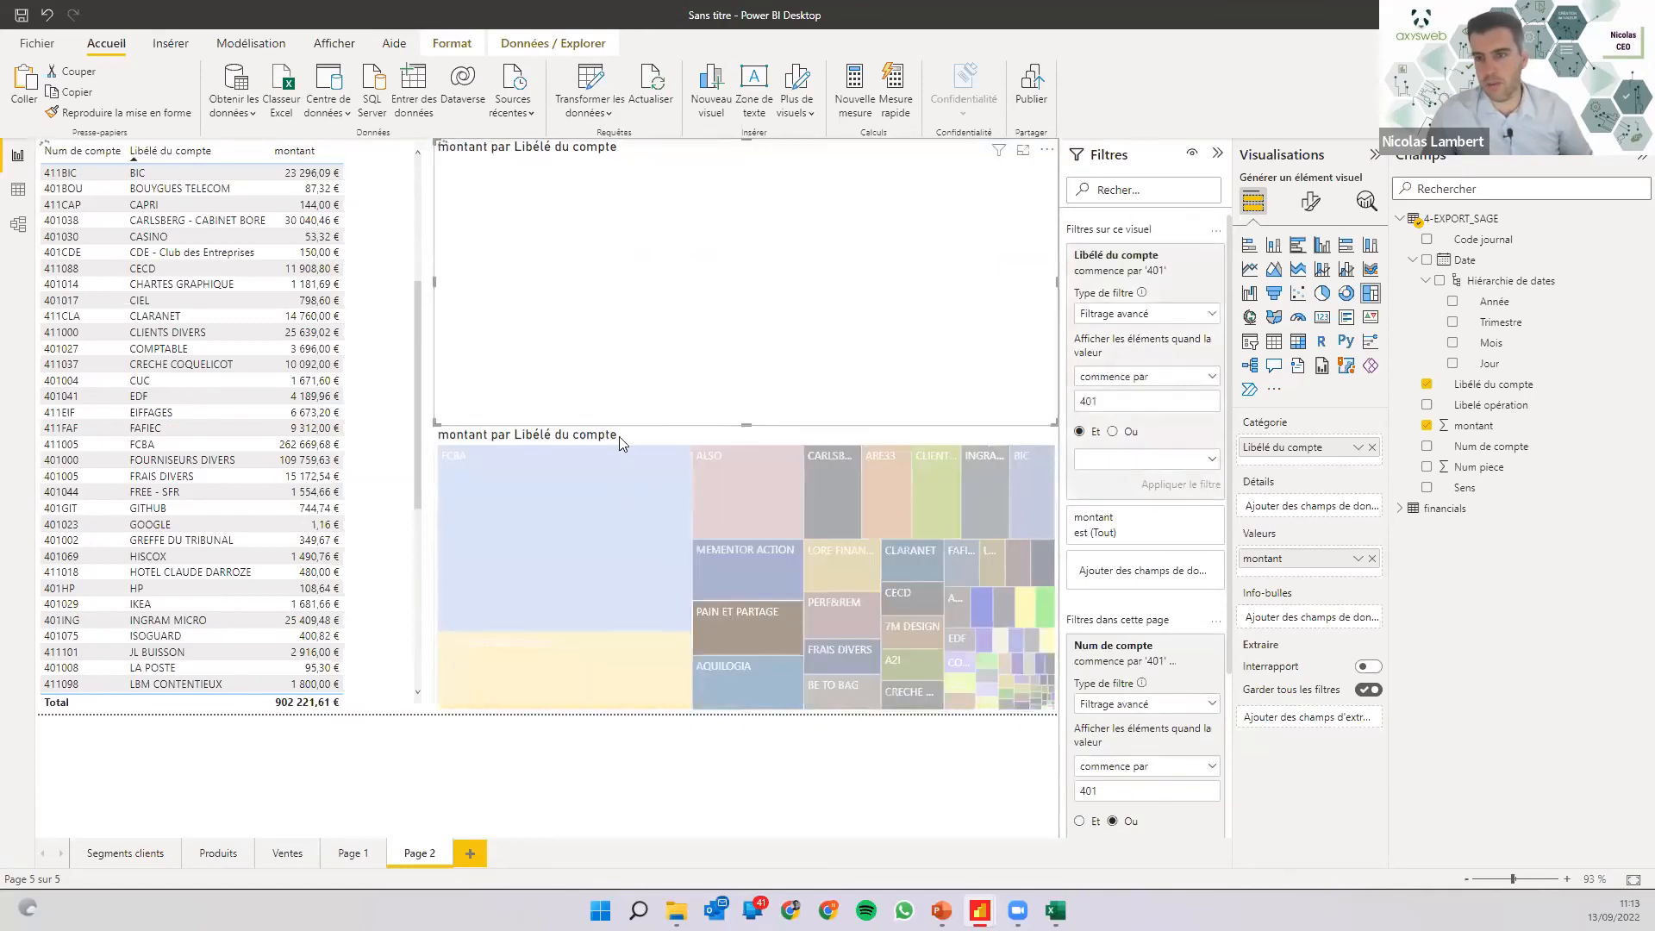
{"action": "left_click", "coordinate": [619, 437]}
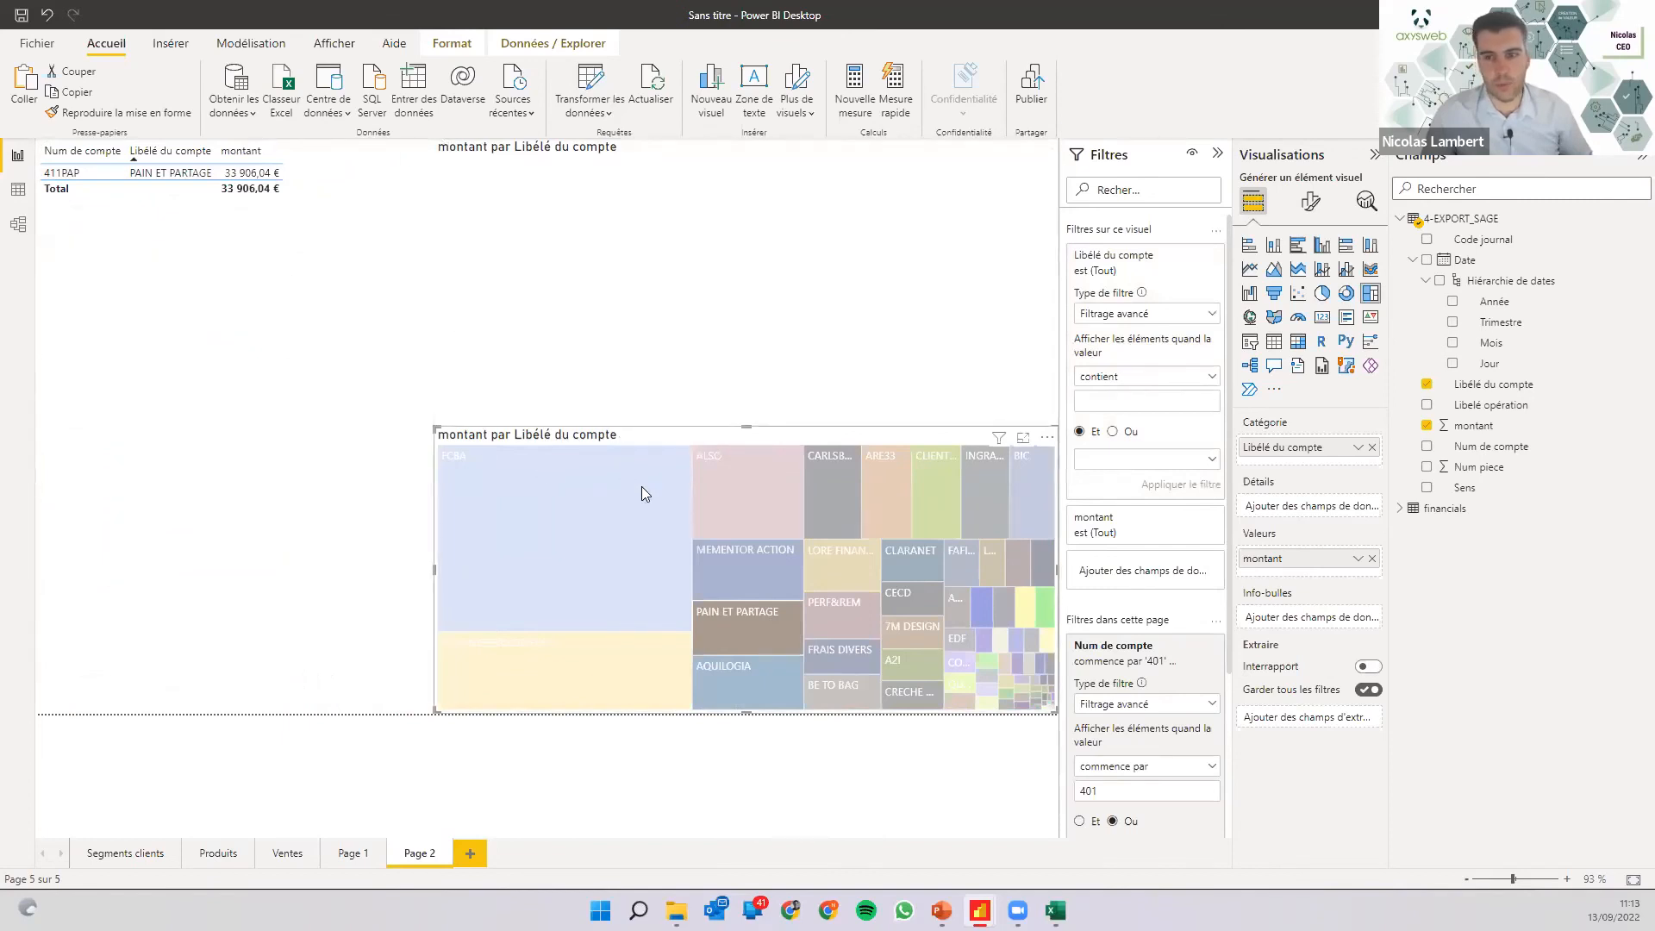
{"action": "left_click", "coordinate": [718, 610]}
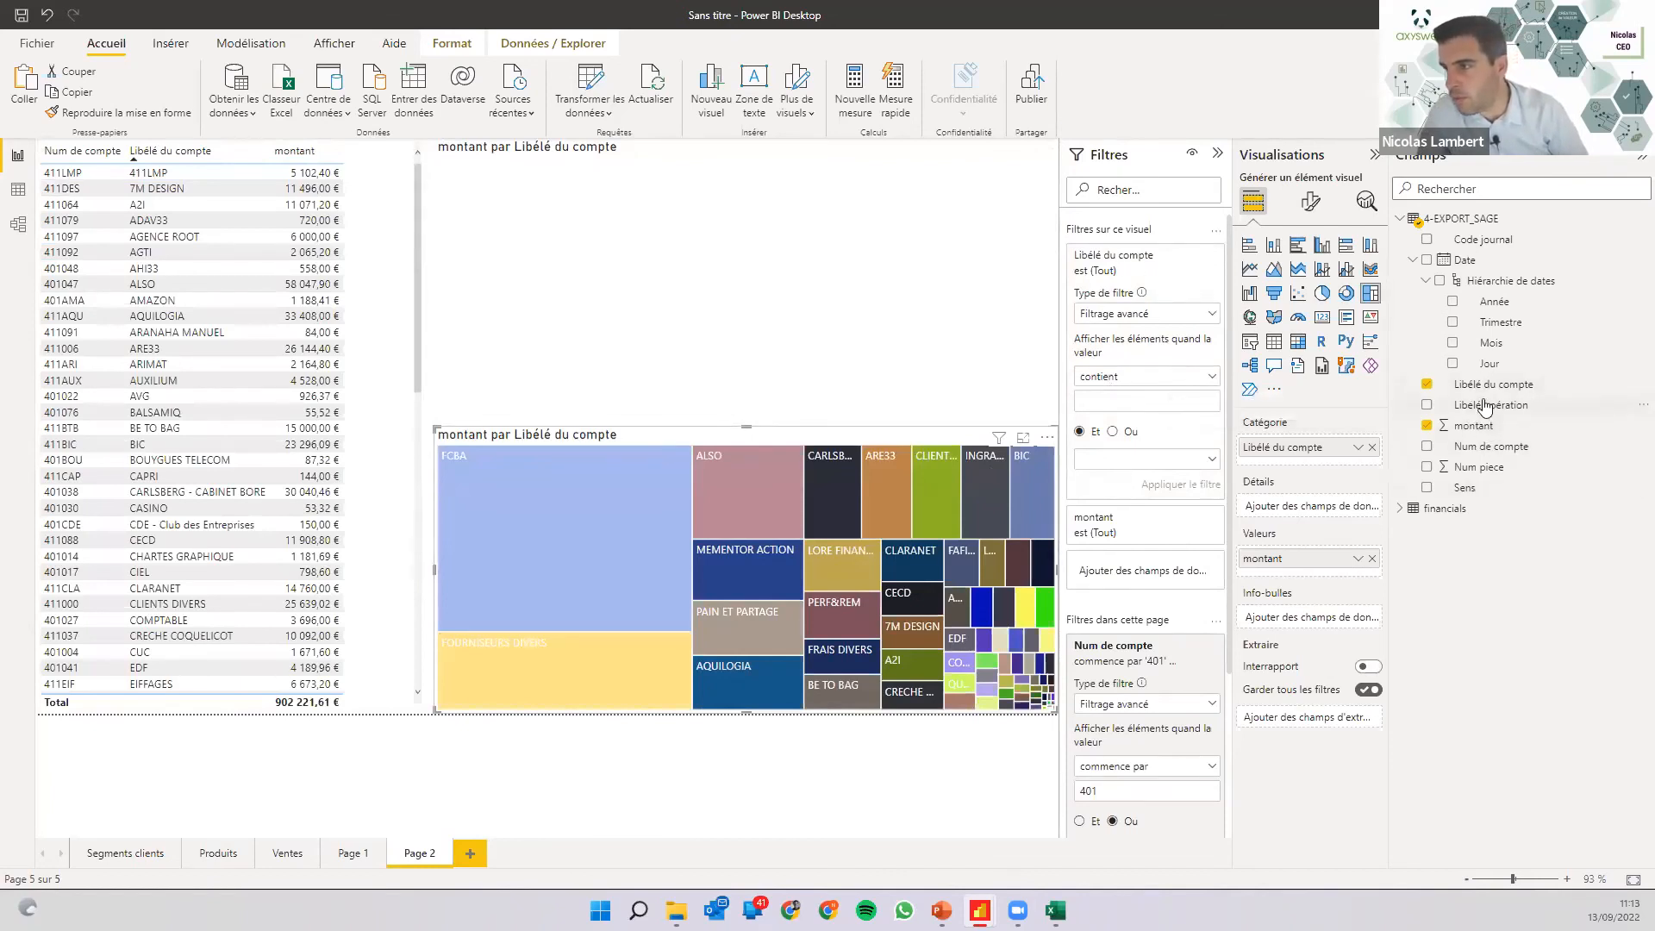
{"action": "left_click_drag", "start_coordinate": [1468, 445], "coordinate": [1311, 509]}
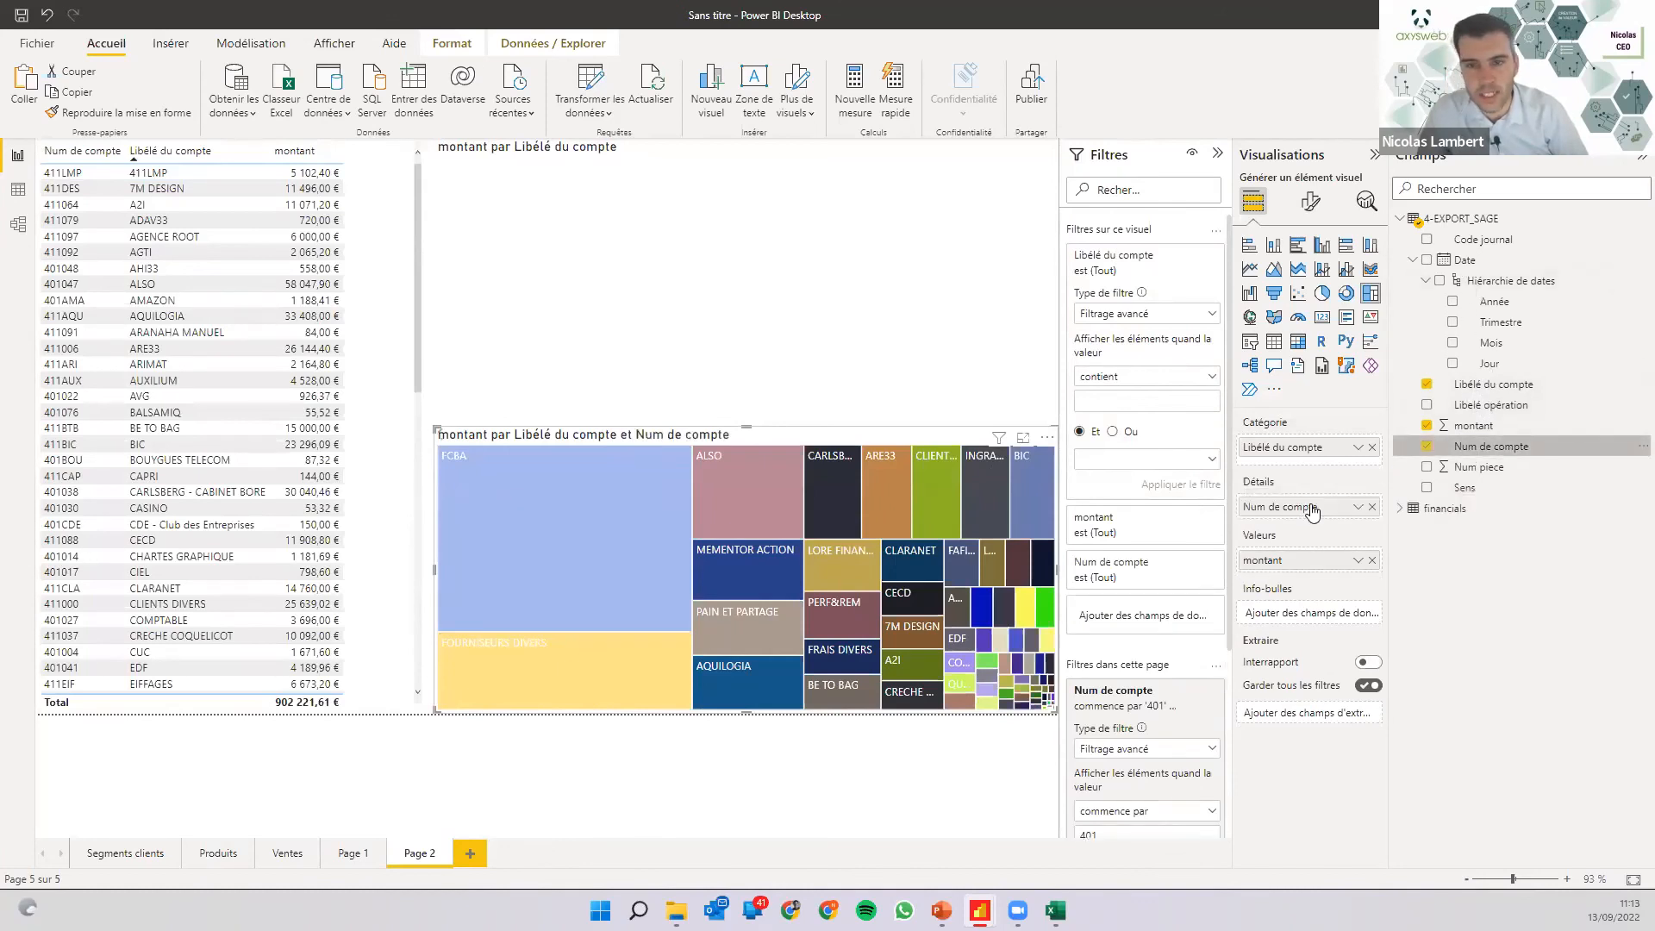
Try the condition commence par 411 on the lower treemap's Libélé du compte filter and clear it.
{"action": "left_click", "coordinate": [1121, 376]}
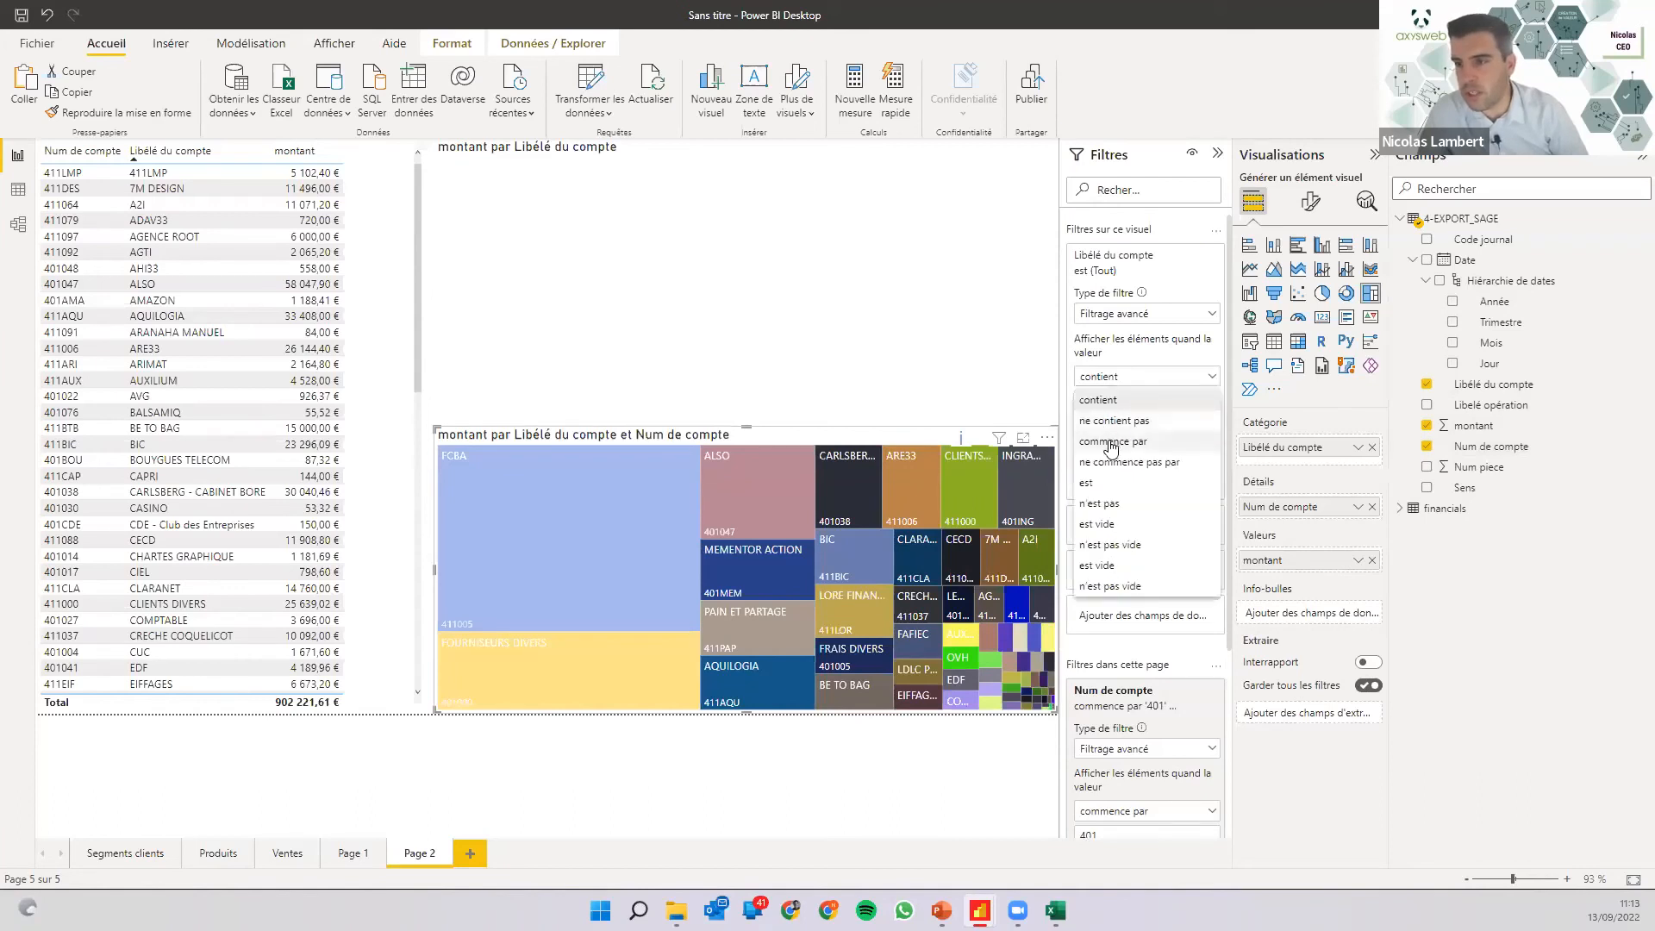
{"action": "left_click", "coordinate": [1112, 440]}
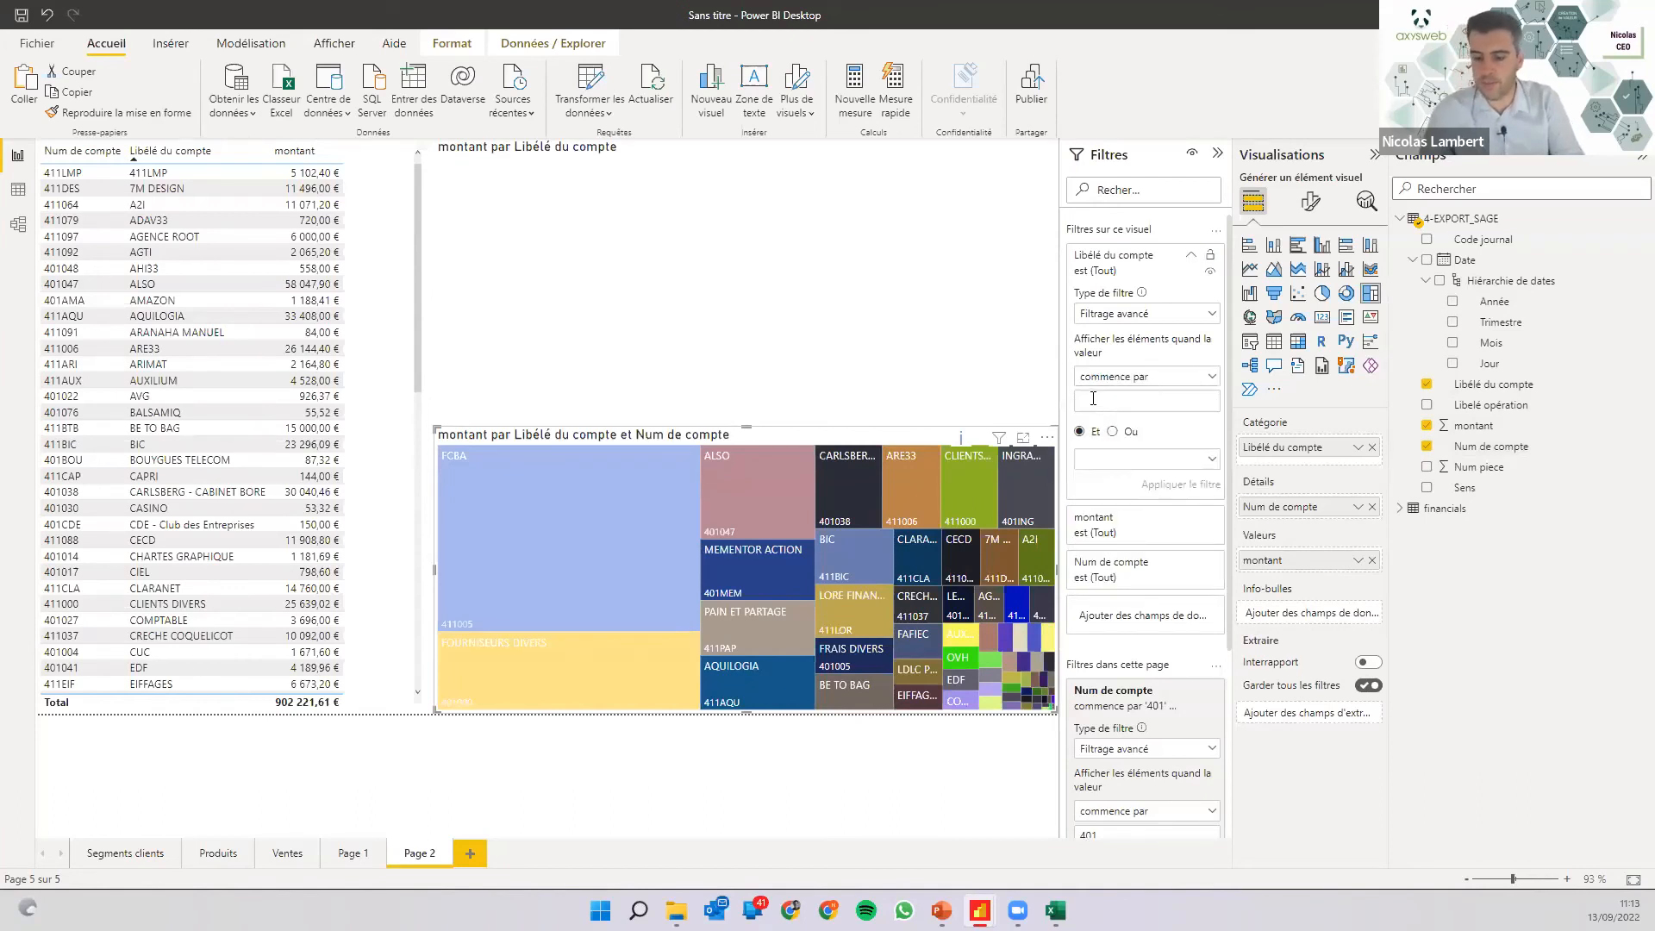
{"action": "type", "text": "411"}
{"action": "left_click", "coordinate": [1168, 486]}
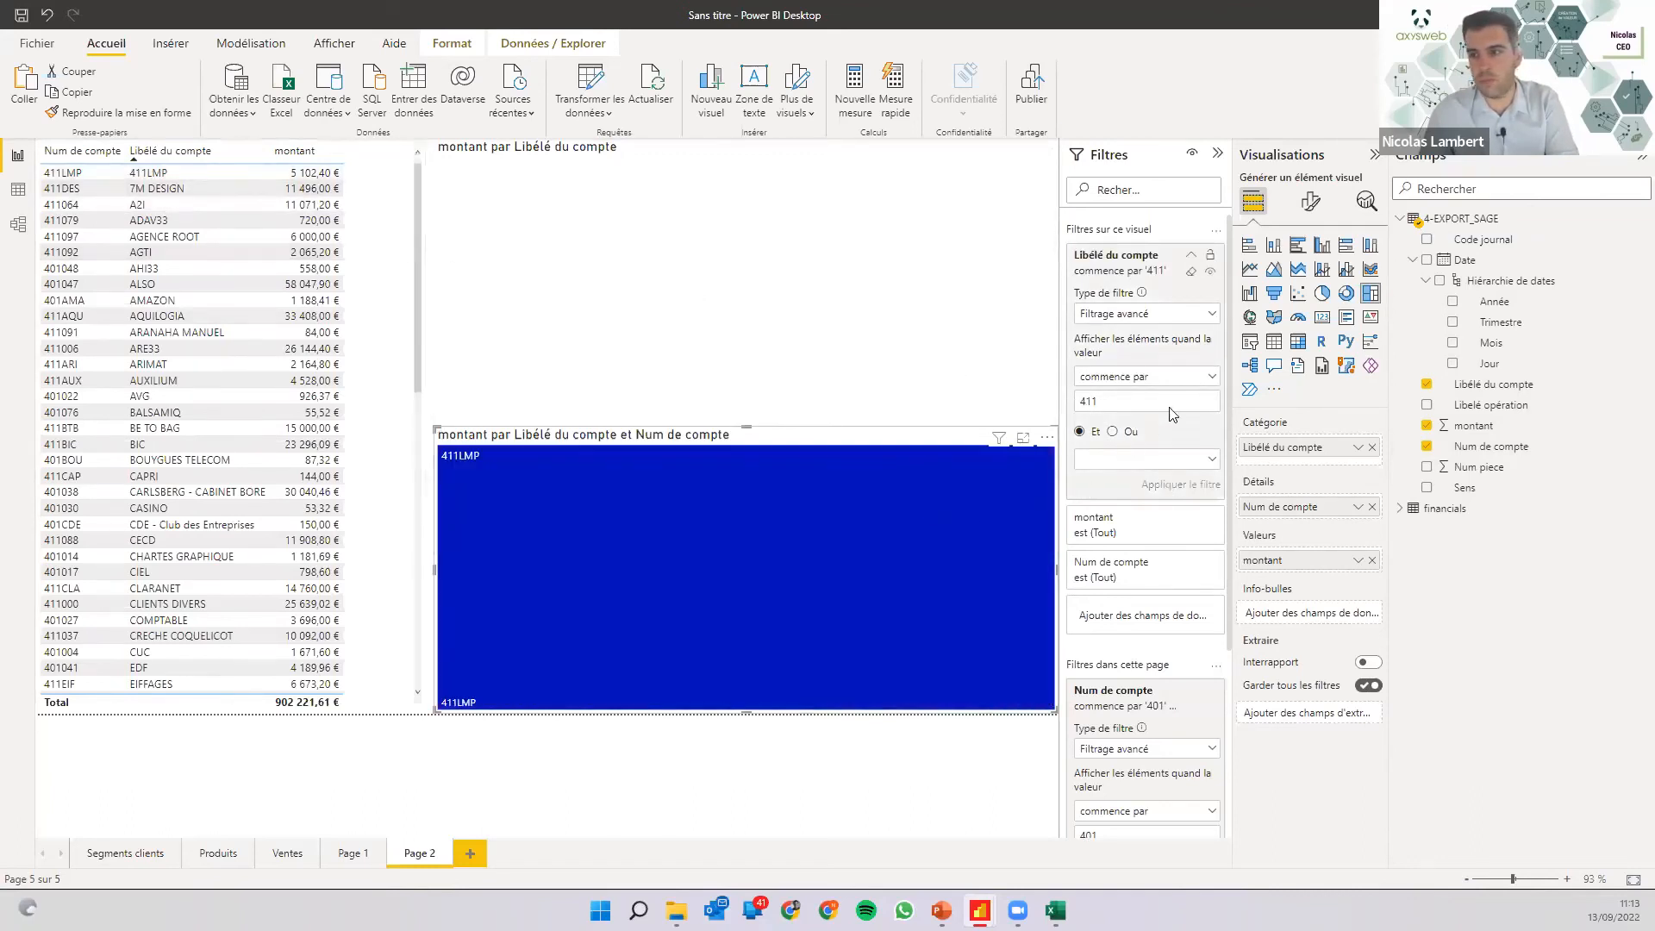
{"action": "left_click", "coordinate": [1190, 274]}
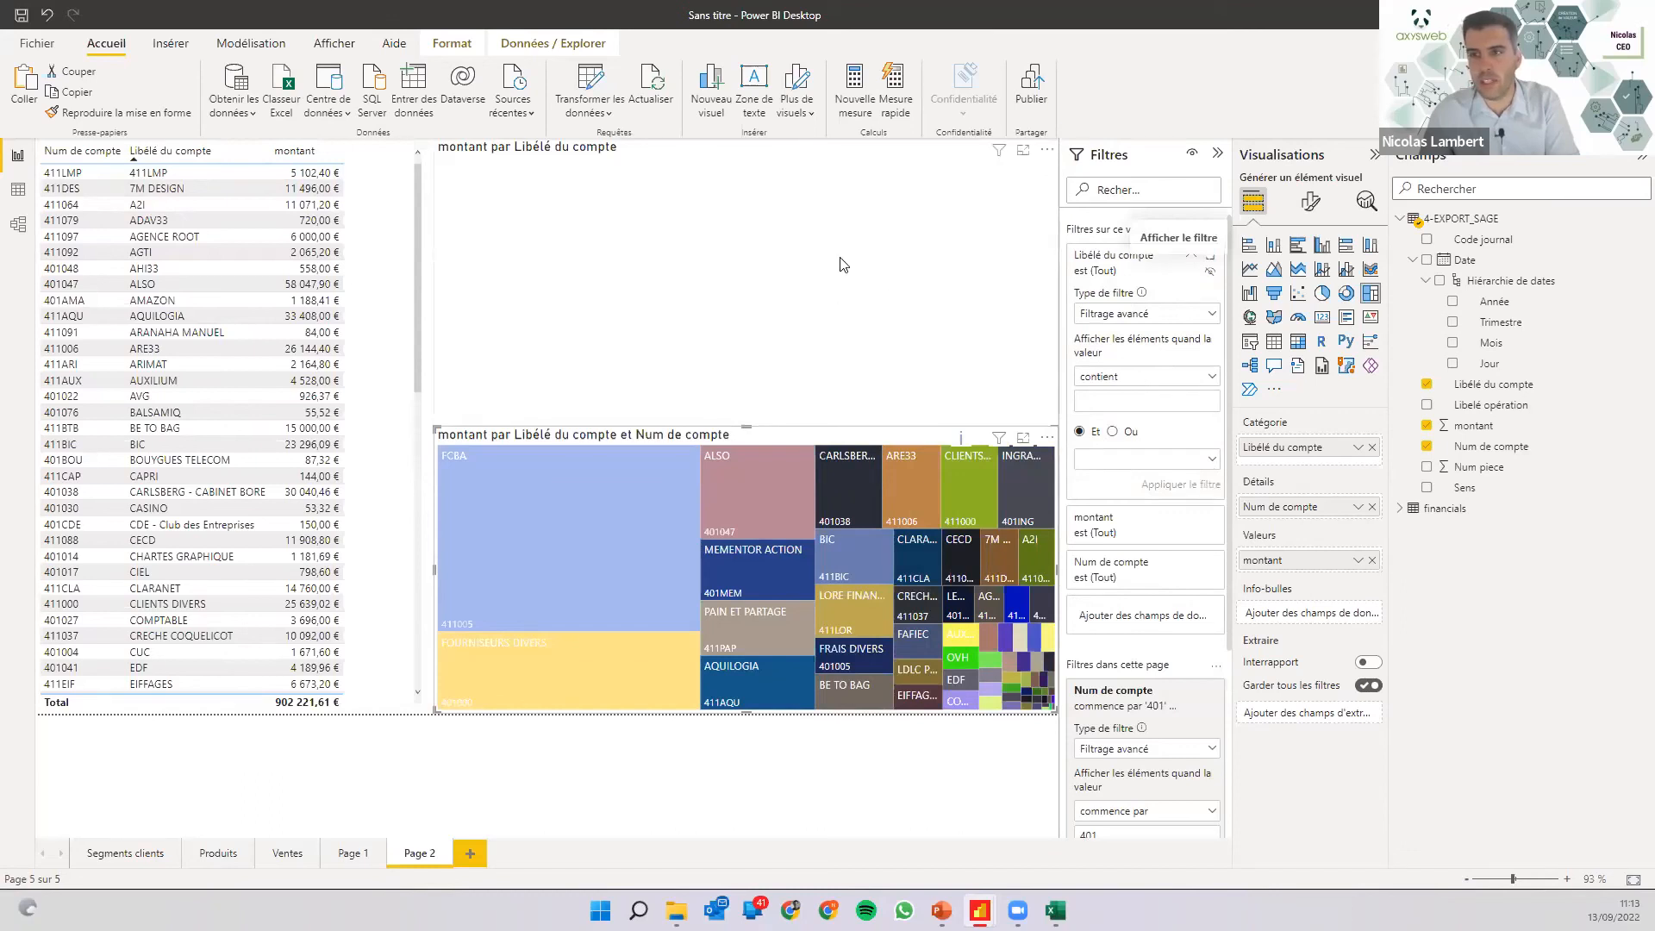
Delete the empty upper treemap and select the remaining one.
{"action": "left_click", "coordinate": [948, 220]}
{"action": "key", "text": "Delete"}
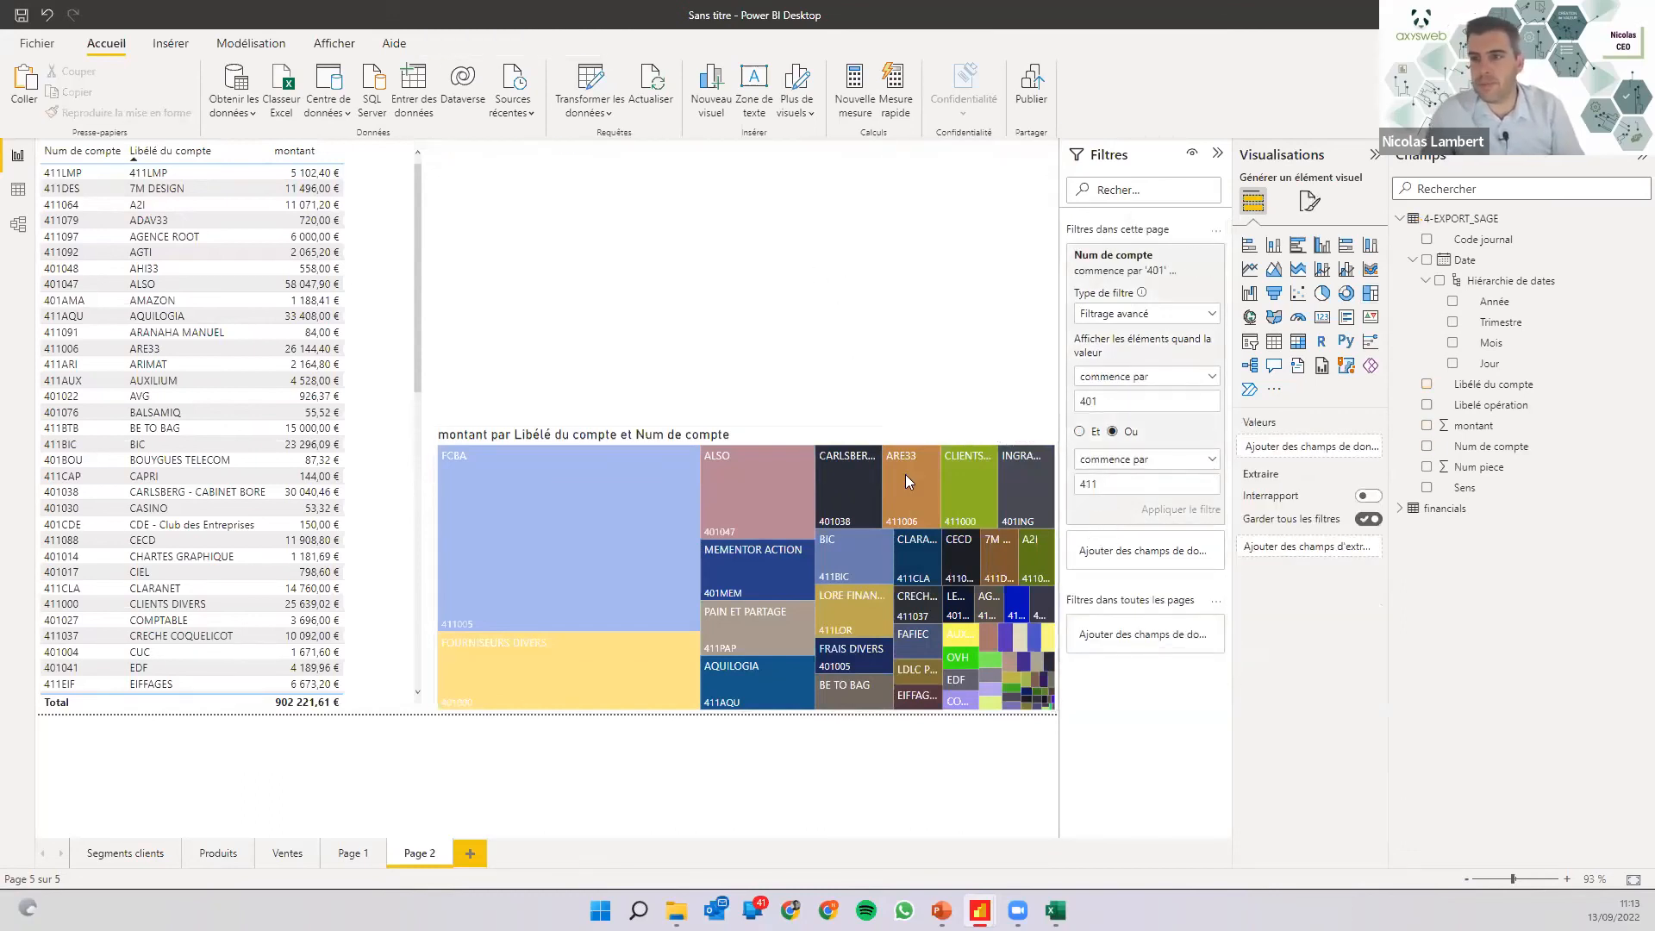
{"action": "left_click", "coordinate": [904, 434]}
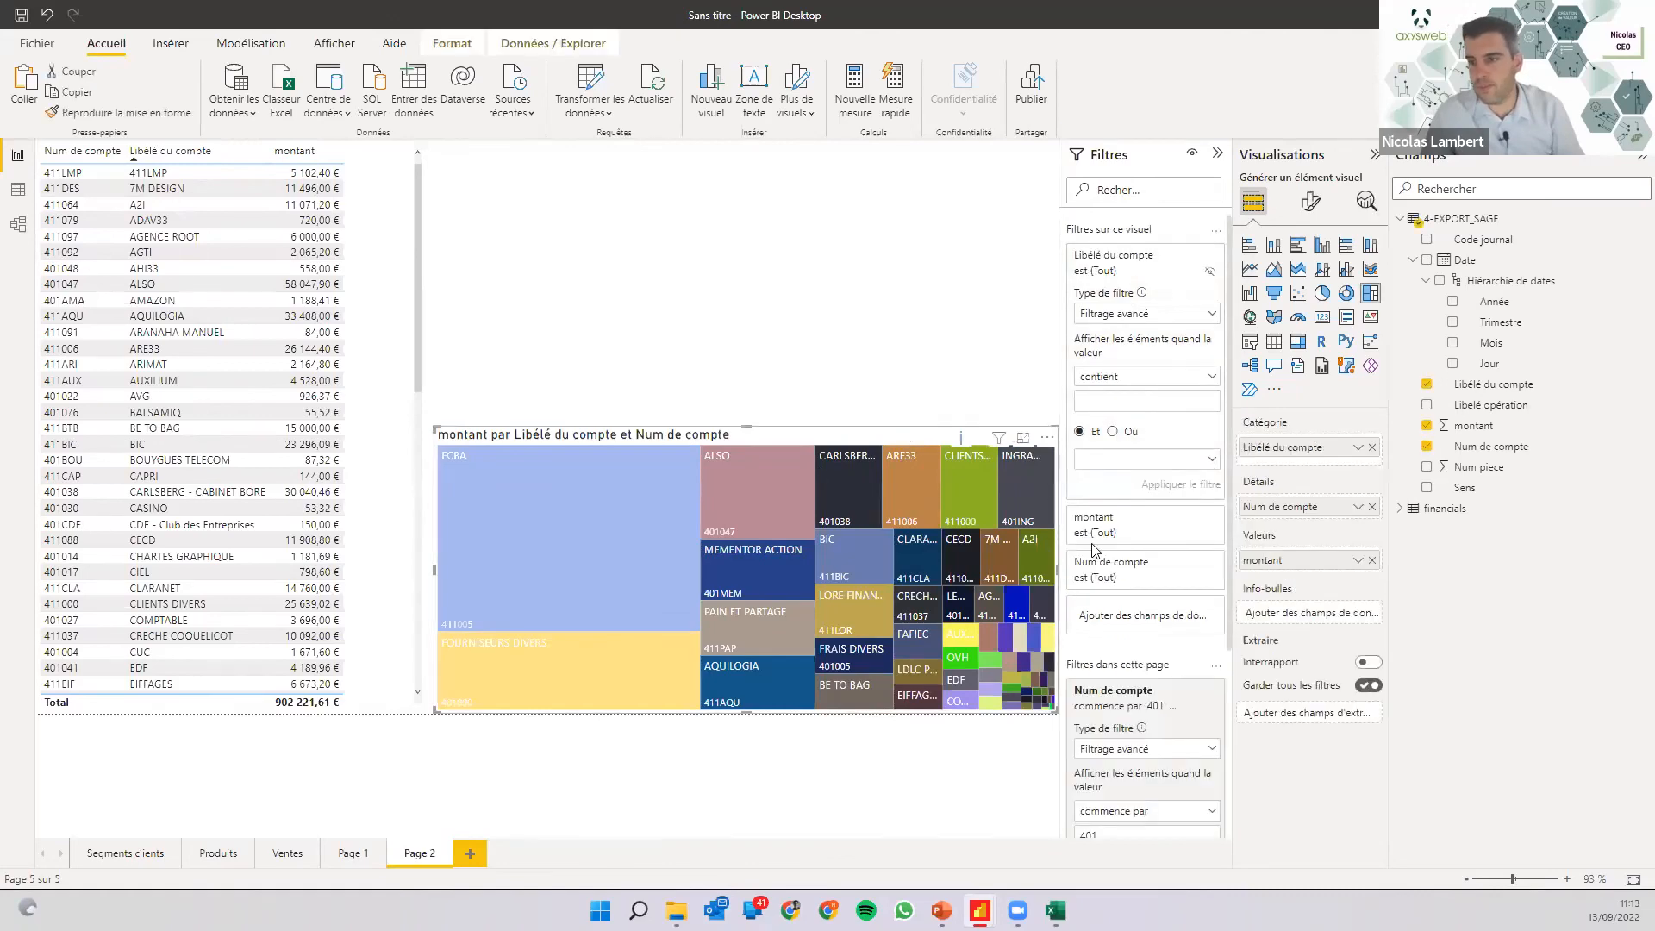
Change the second condition of the Num de compte page filter to ne commence pas par 1 and apply it.
{"action": "scroll", "coordinate": [1111, 814], "scroll_direction": "down", "scroll_amount": 3}
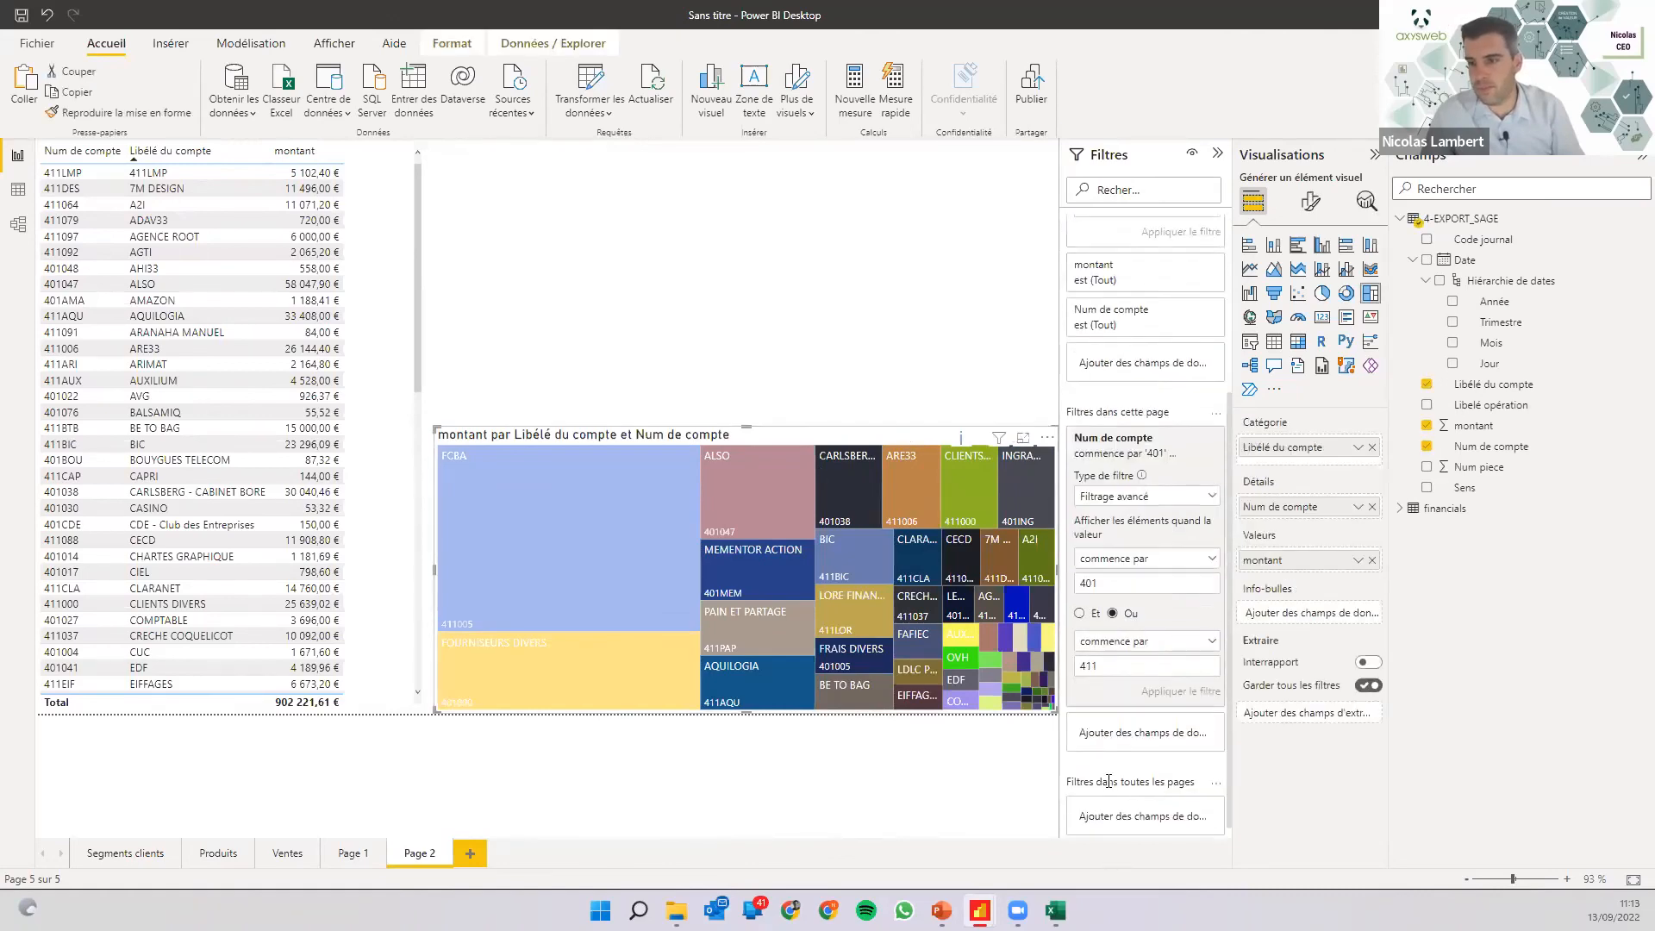
{"action": "left_click", "coordinate": [1112, 598]}
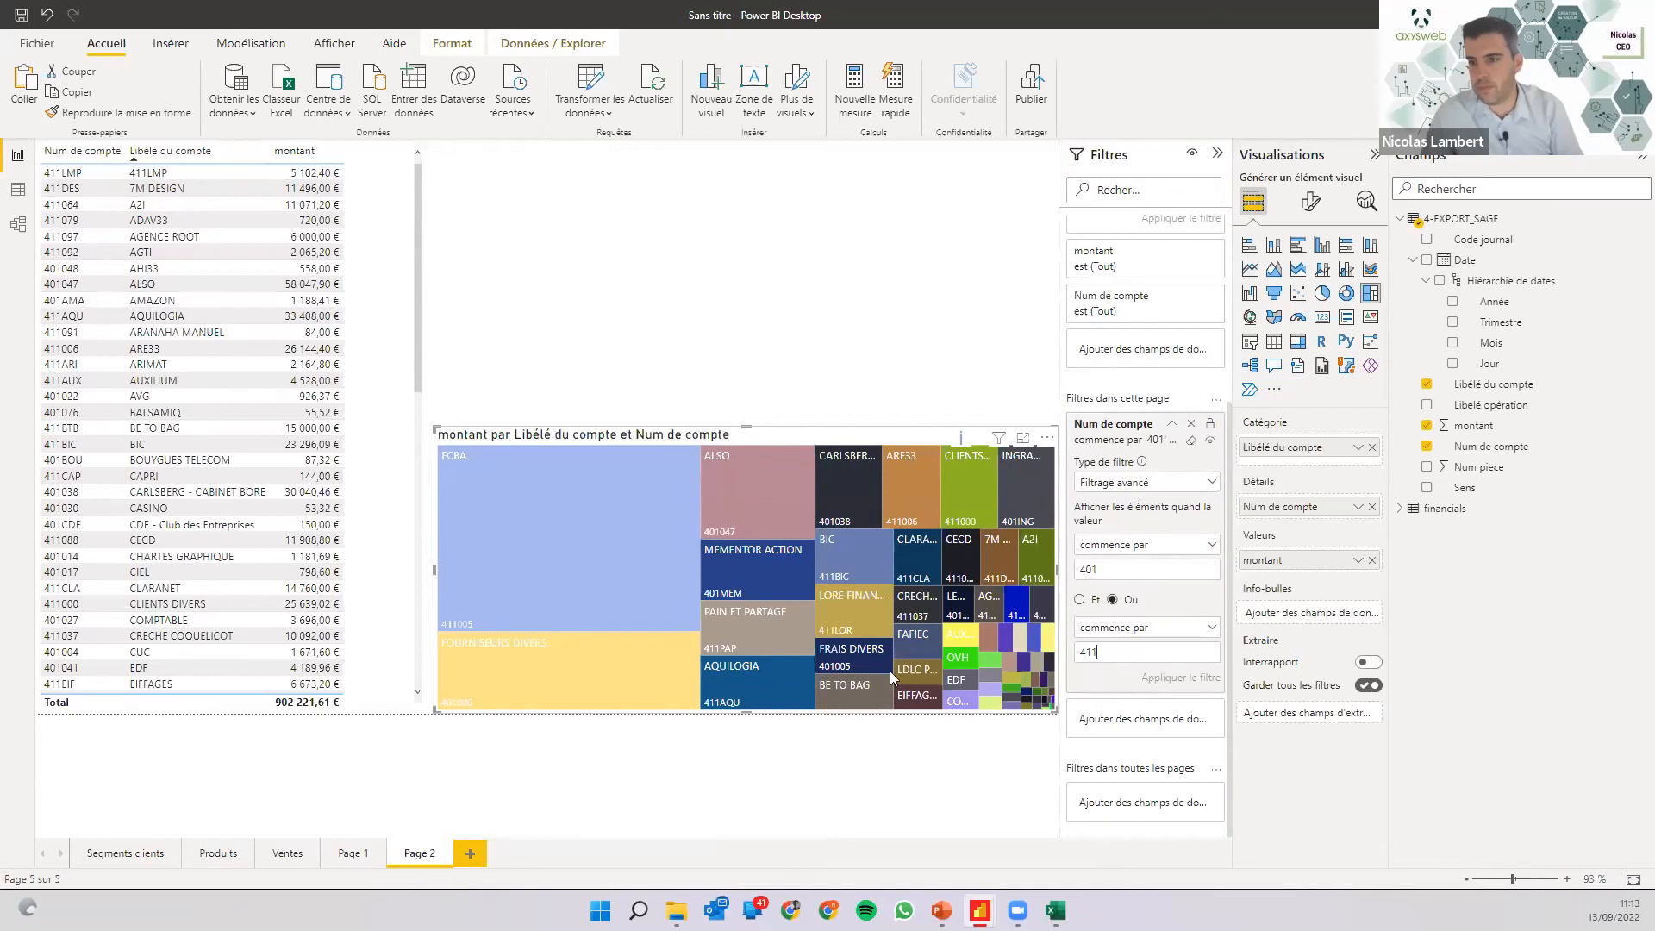
{"action": "key", "text": "BackSpace"}
{"action": "key", "text": "BackSpace"}
{"action": "key", "text": "BackSpace"}
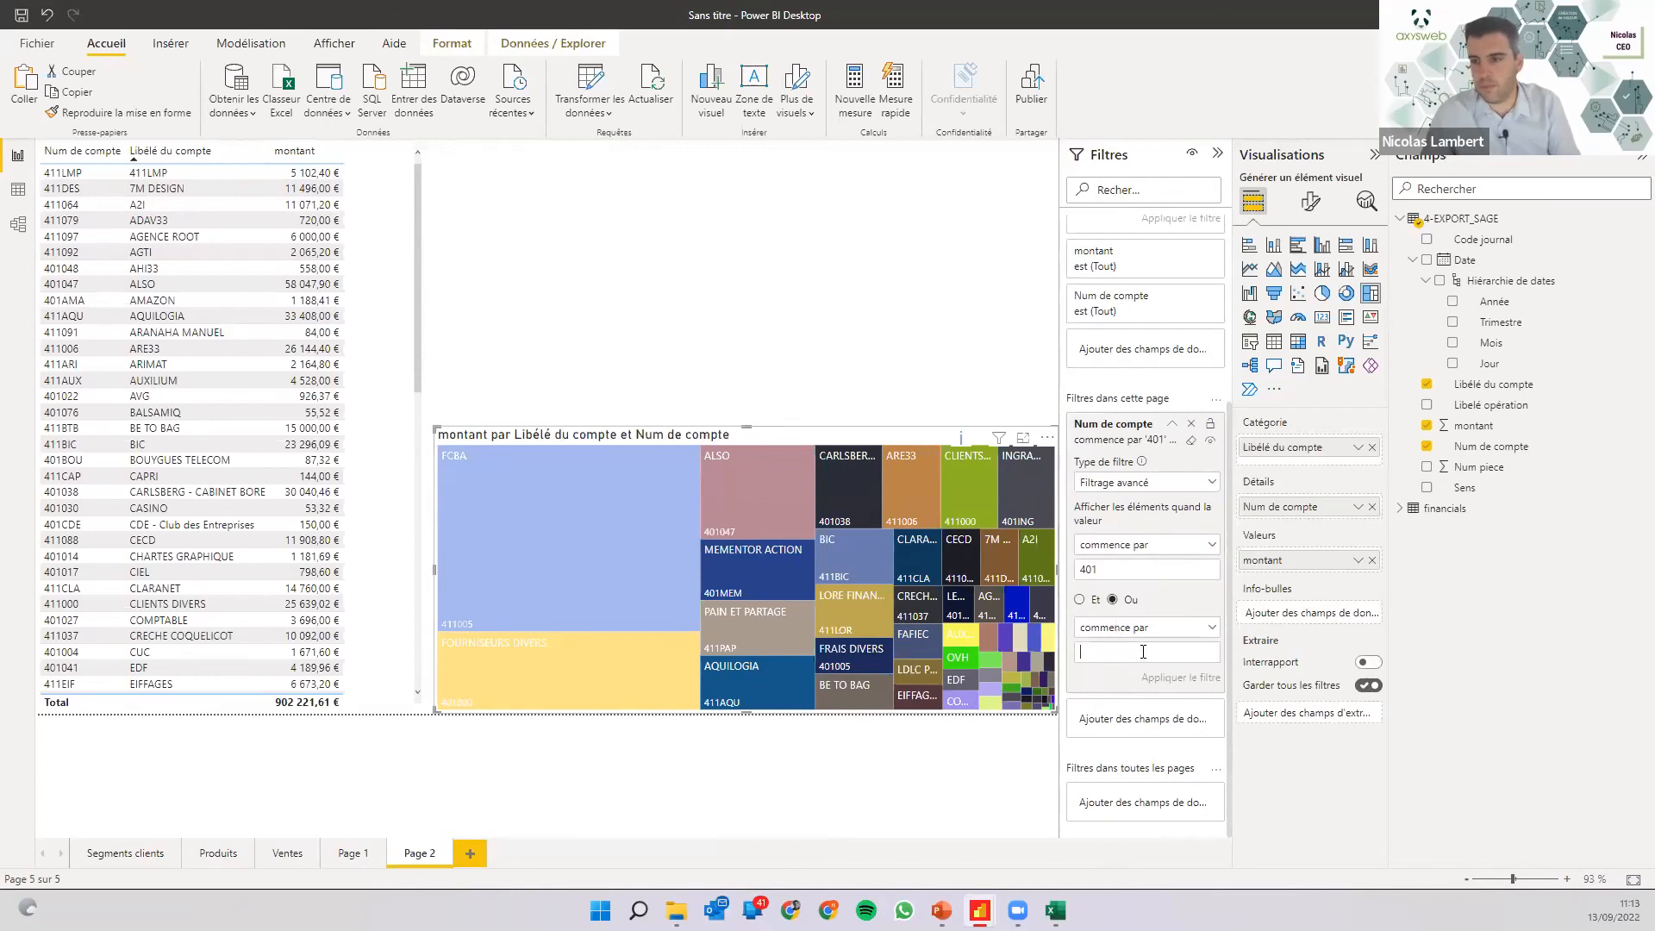
{"action": "left_click", "coordinate": [1158, 629]}
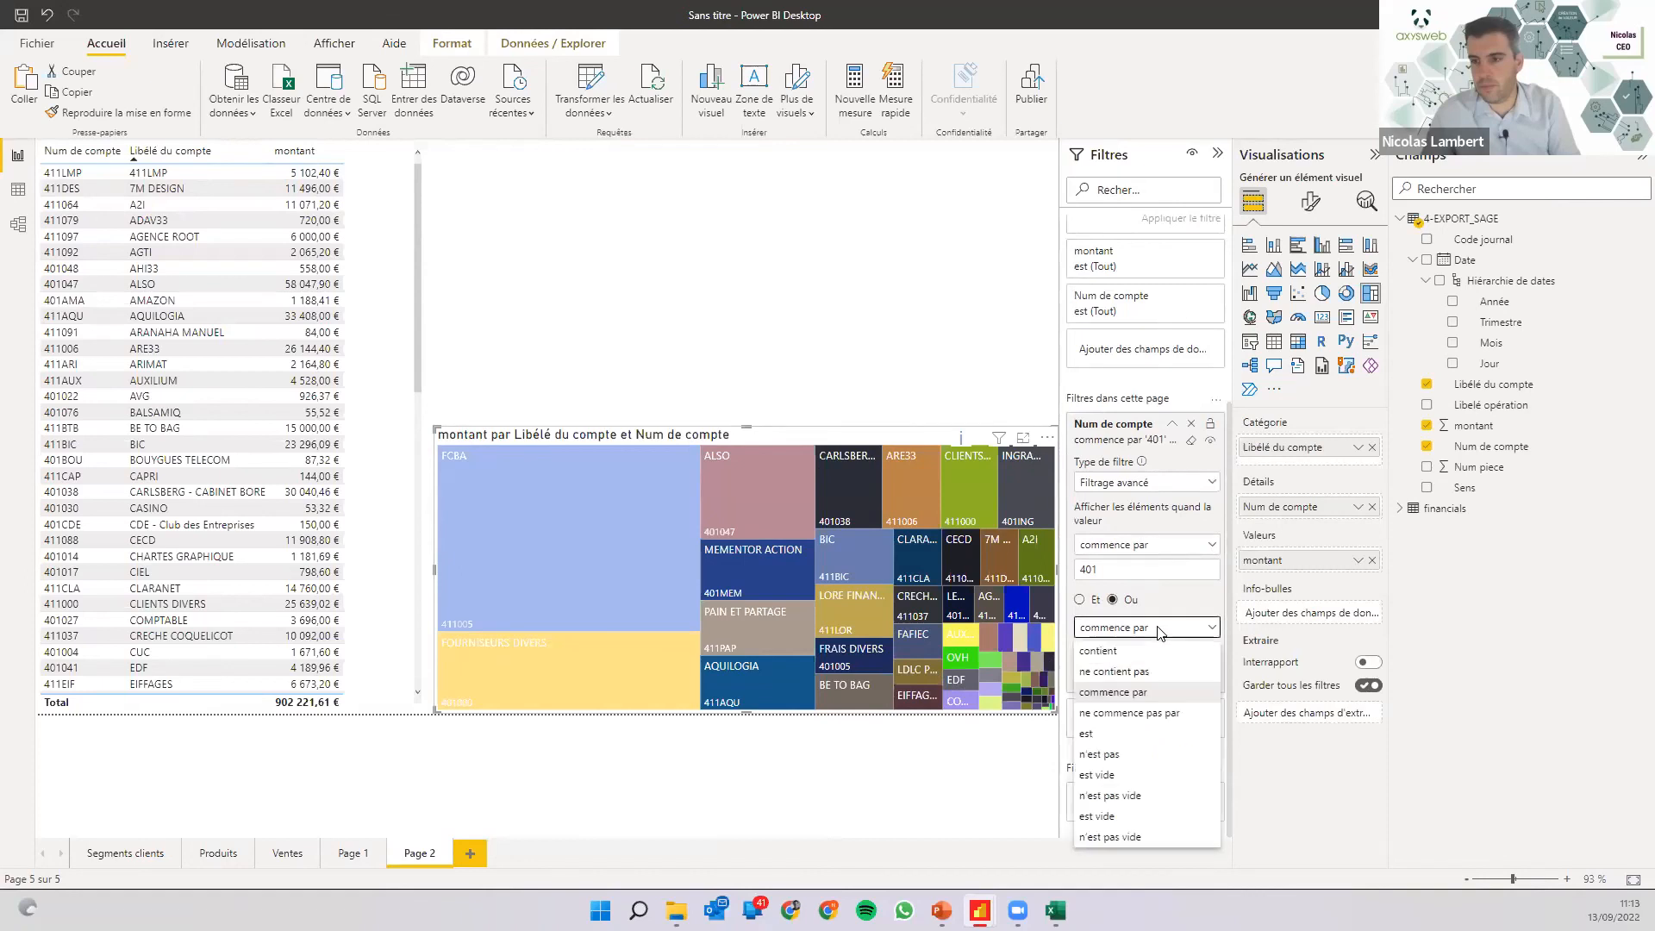
{"action": "left_click", "coordinate": [1136, 672]}
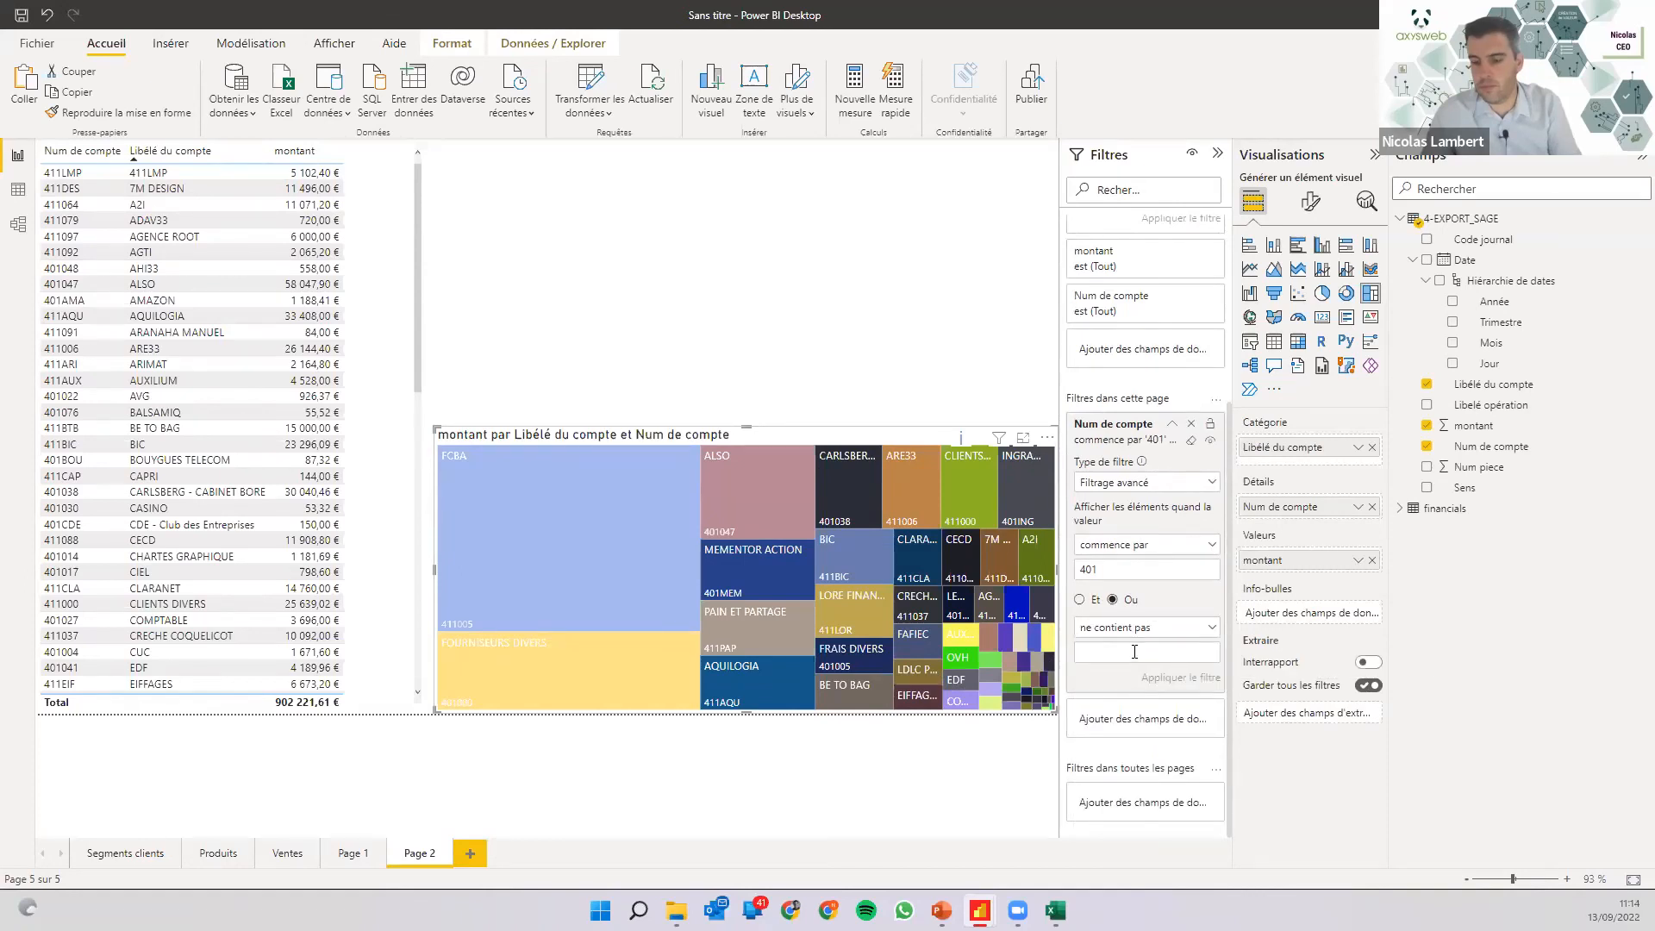
{"action": "left_click", "coordinate": [1130, 636]}
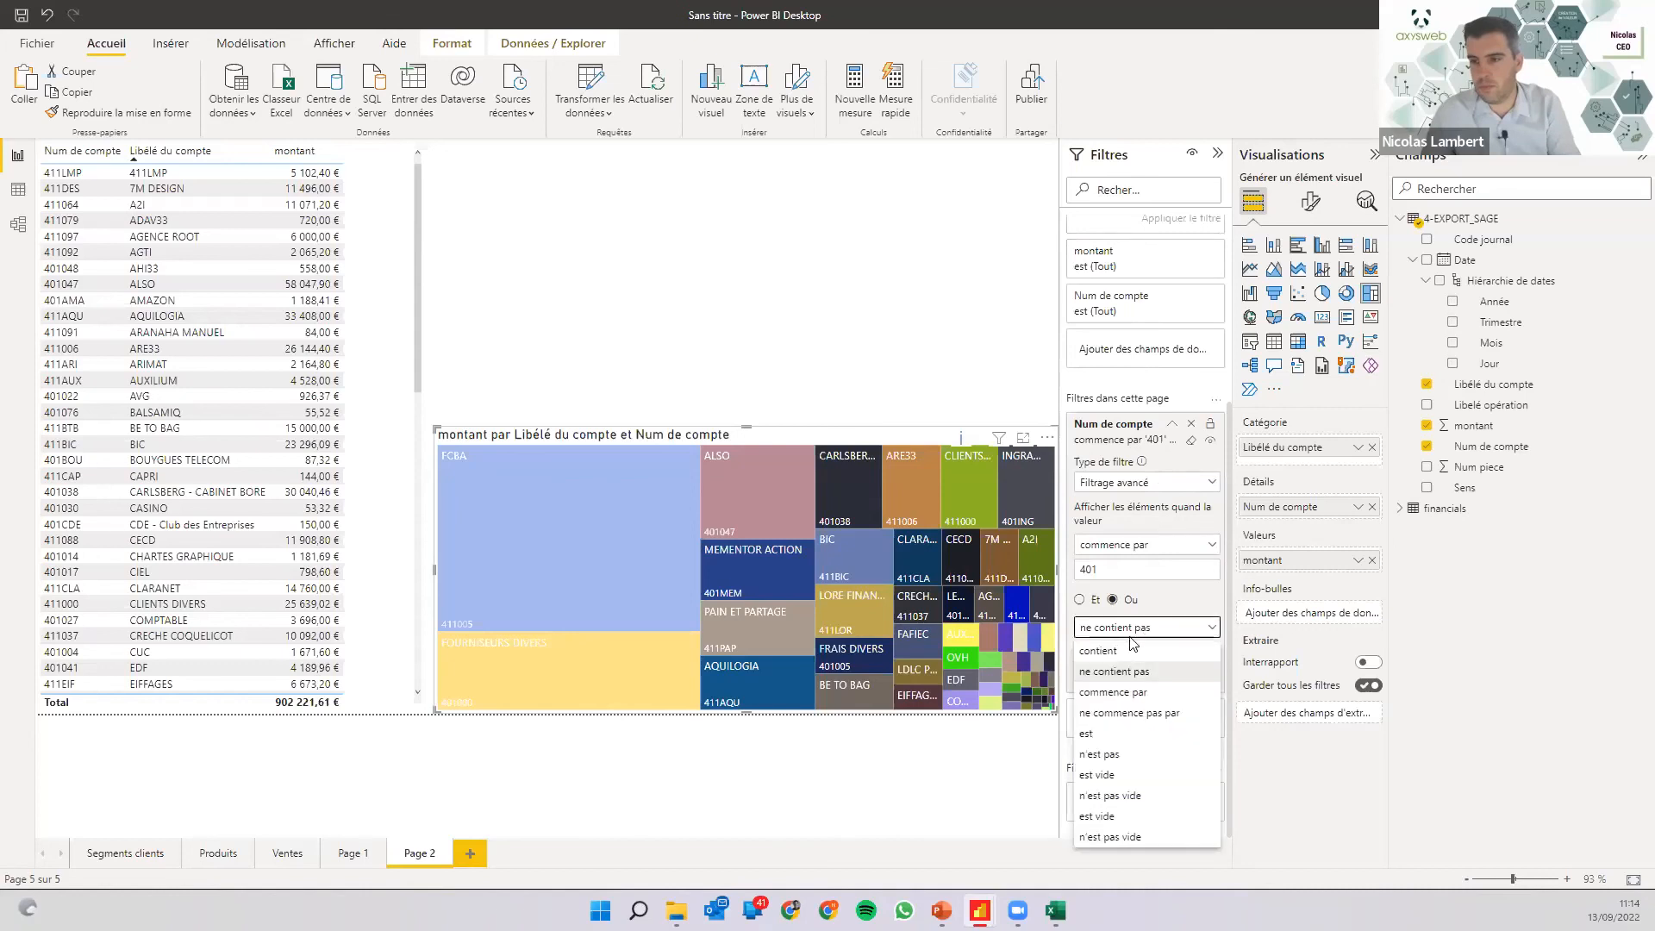
{"action": "left_click", "coordinate": [1115, 714]}
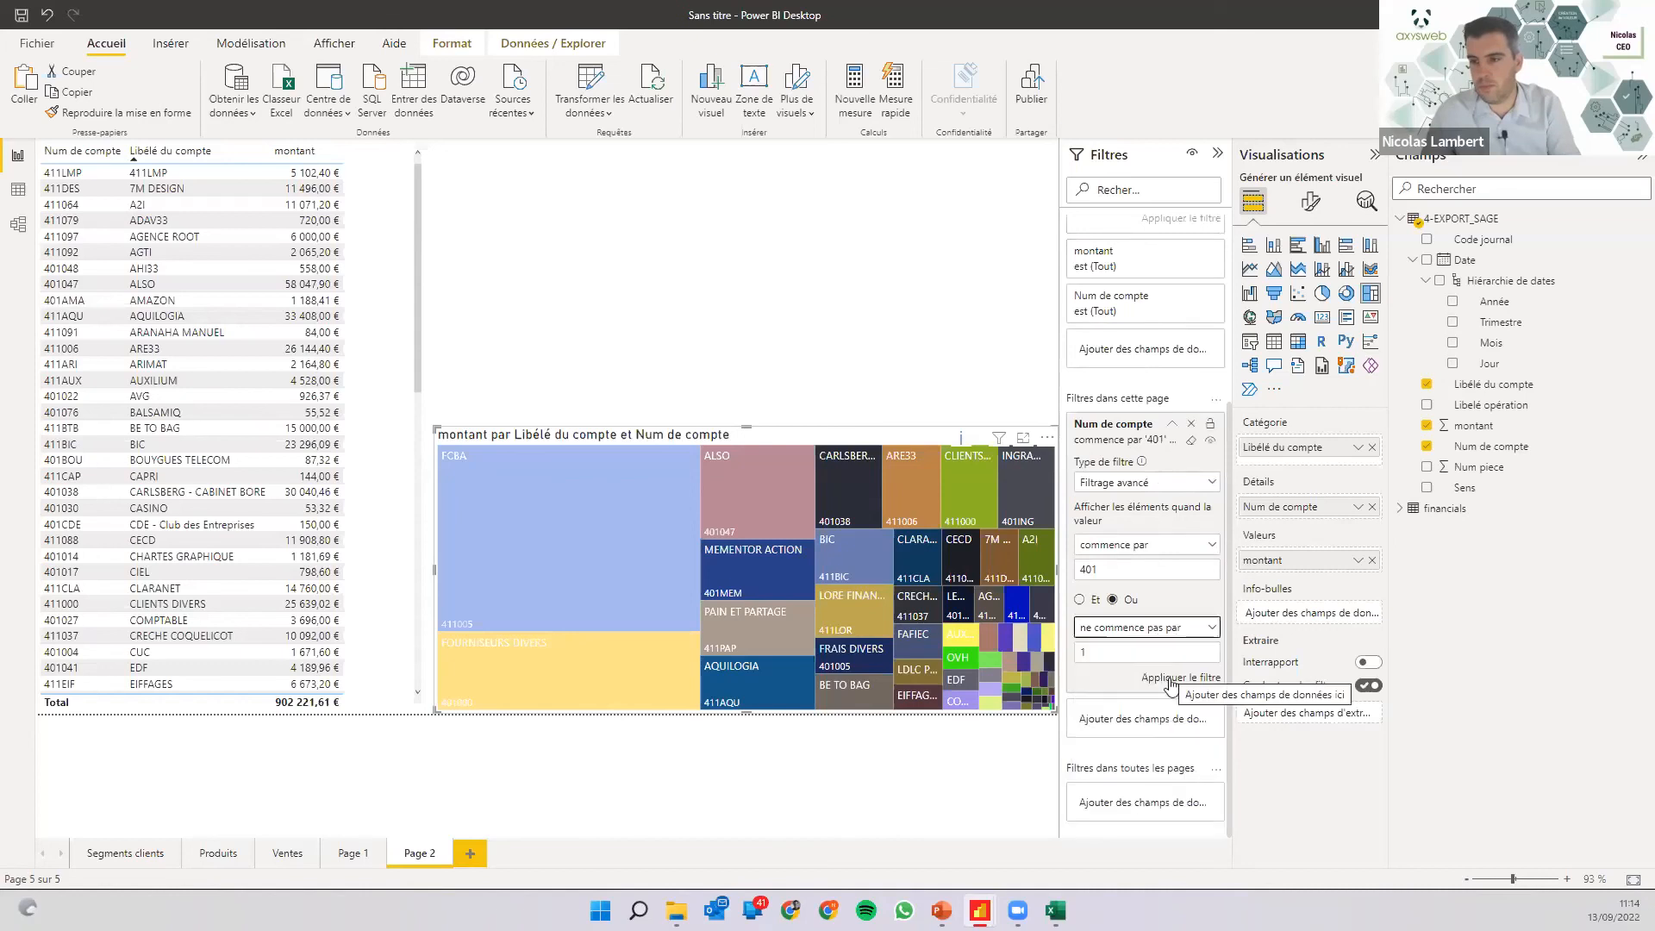
{"action": "left_click", "coordinate": [1171, 680]}
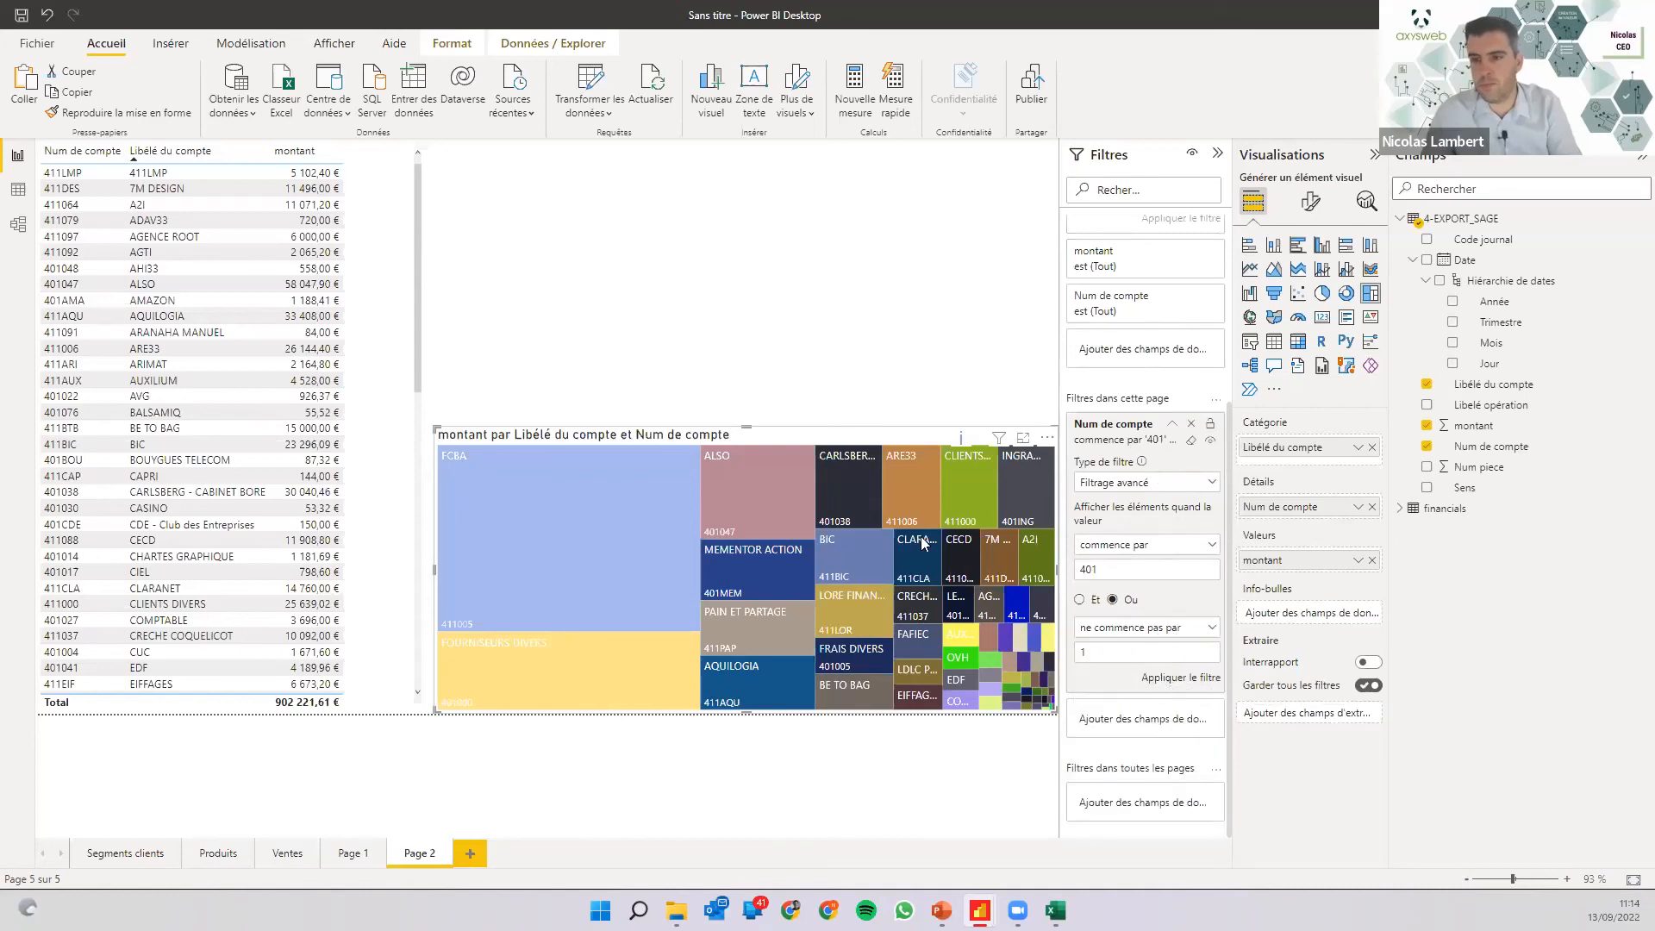
Enlarge the treemap upward so it fills the full page height beside the table.
{"action": "left_click", "coordinate": [746, 424]}
{"action": "left_click", "coordinate": [739, 435]}
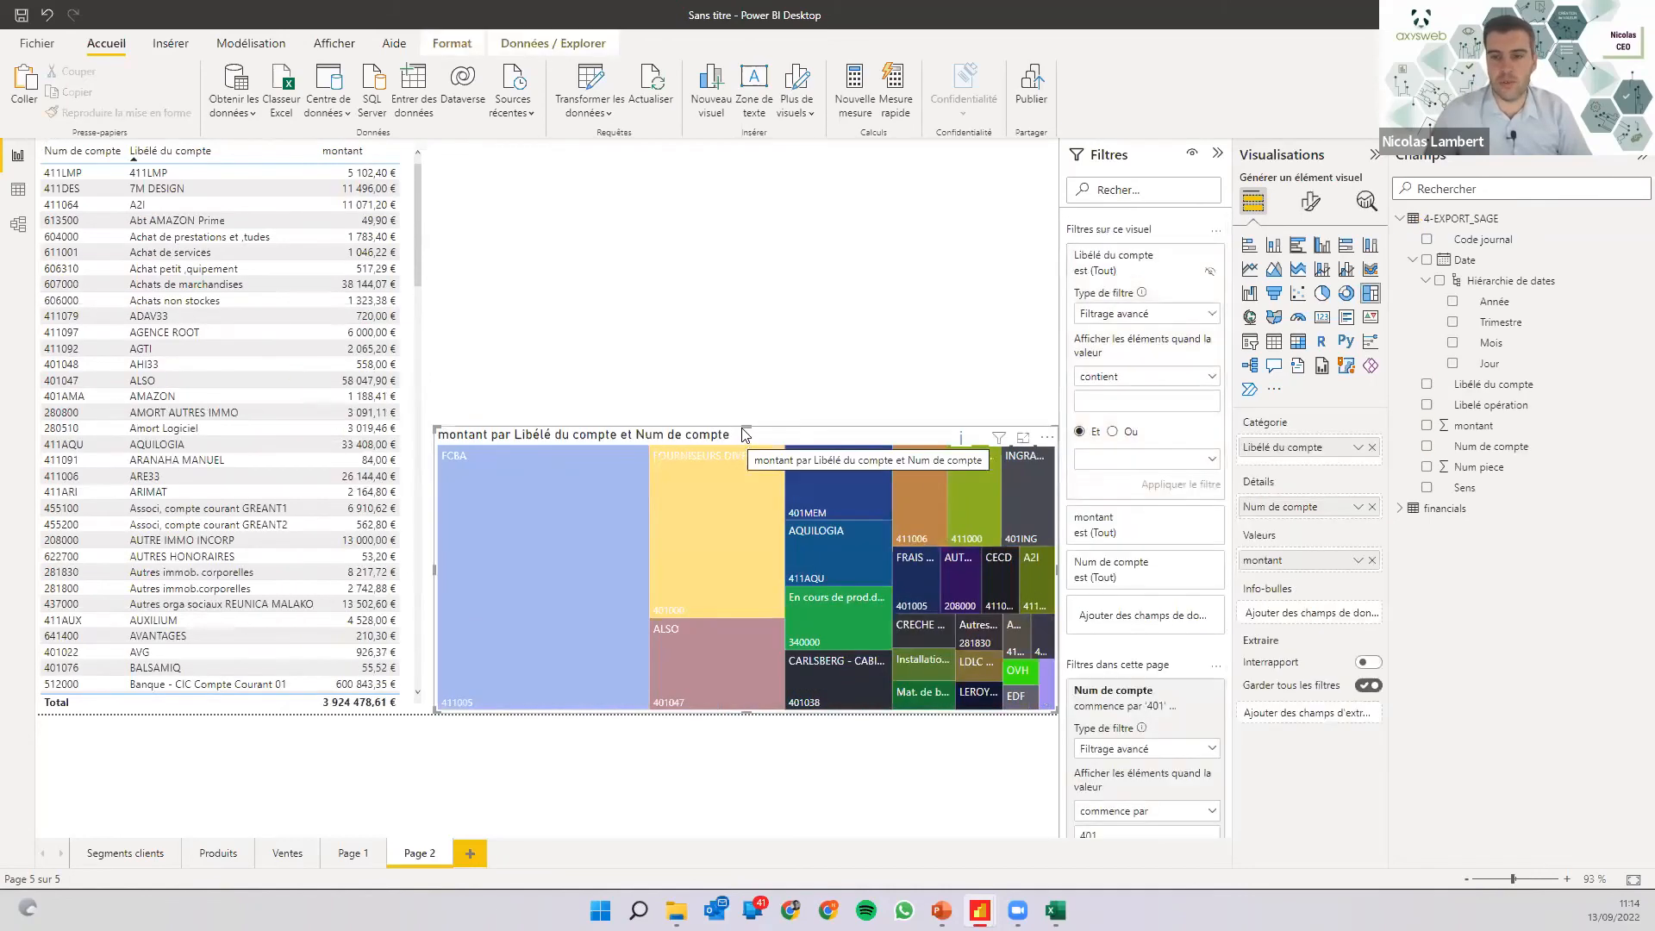
{"action": "left_click_drag", "start_coordinate": [712, 266], "coordinate": [708, 147]}
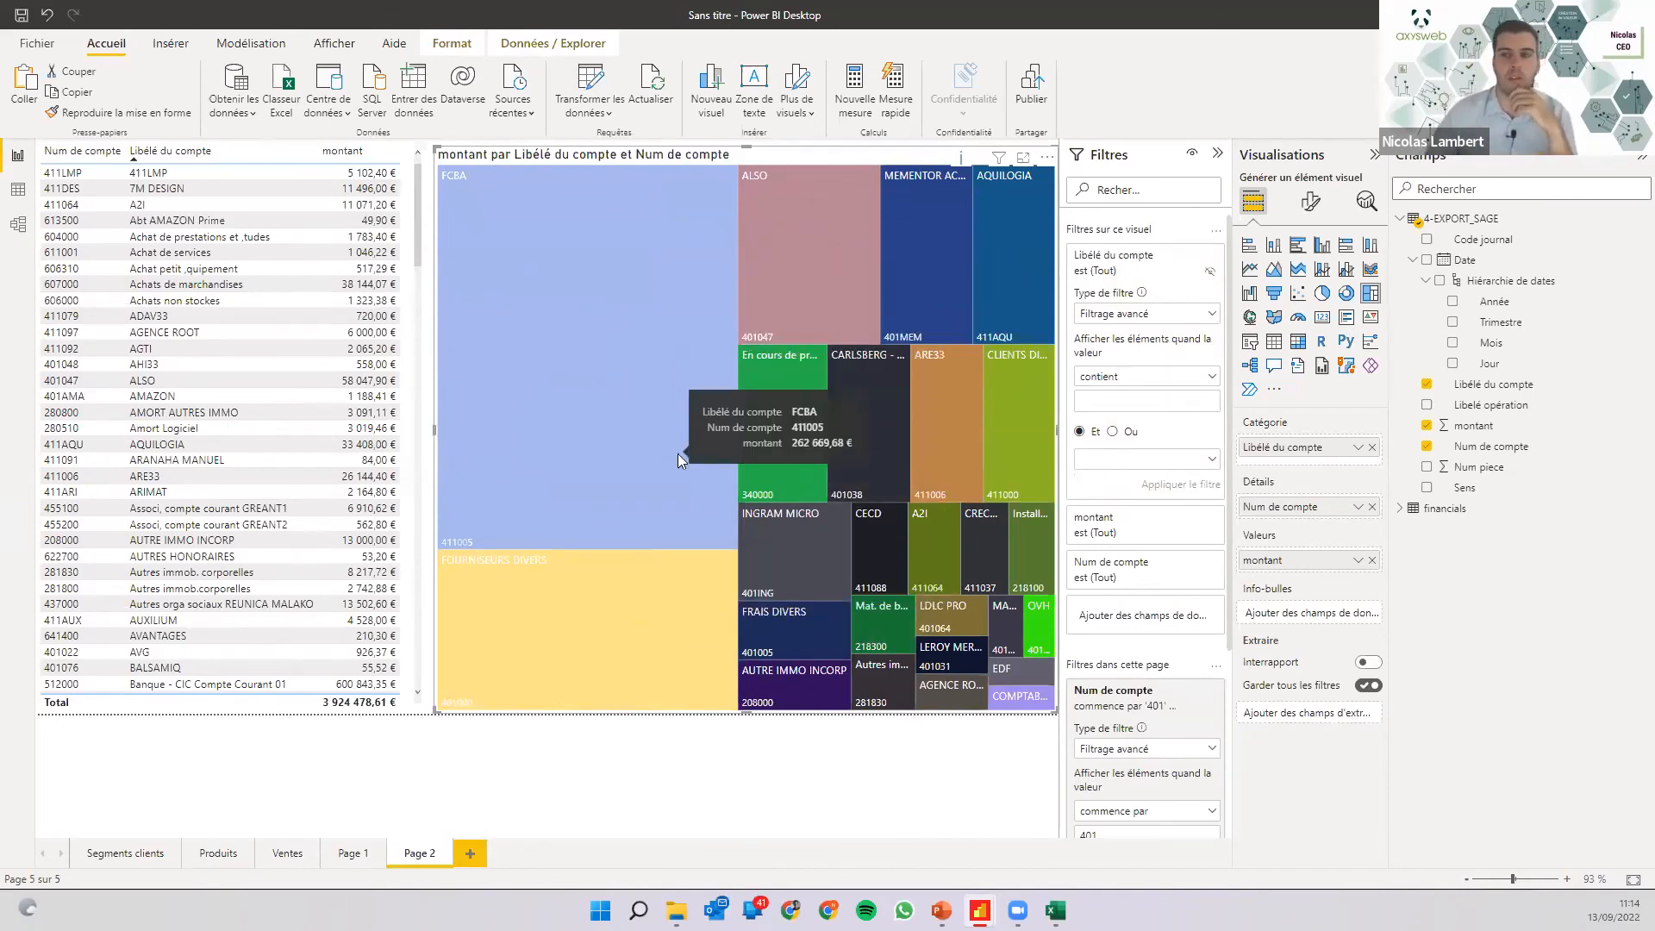
{"action": "scroll", "coordinate": [1108, 486], "scroll_direction": "down", "scroll_amount": 1}
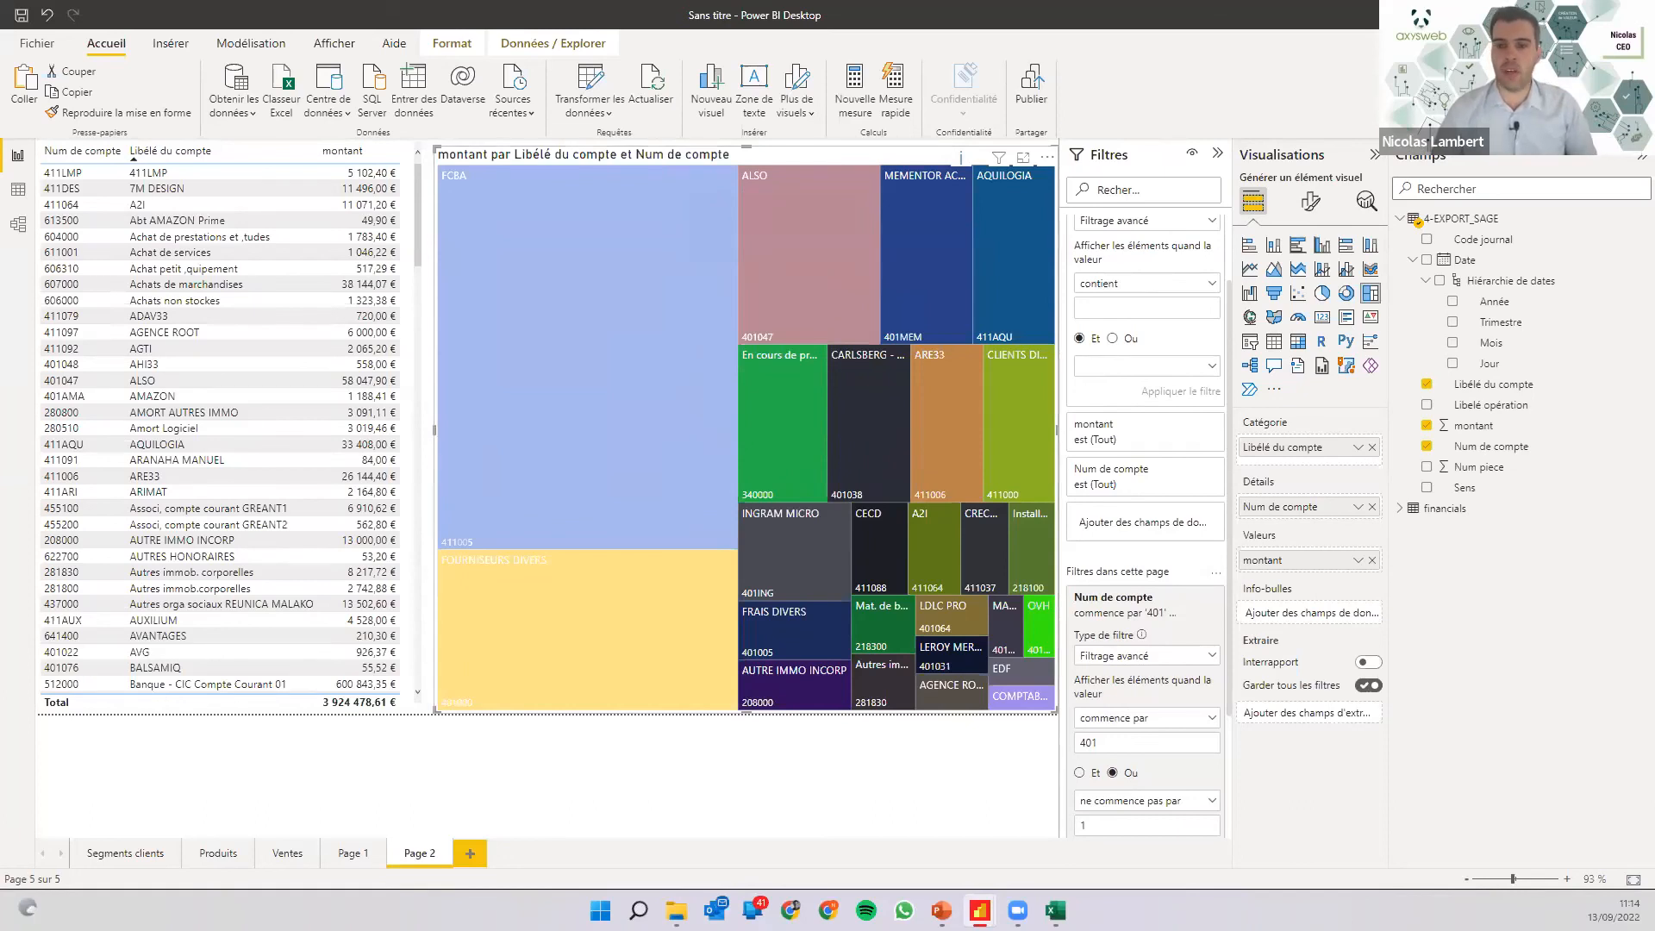
Switch to the PowerPoint slideshow and advance to the slide Récupération de données et branchement aux sources.
{"action": "left_click", "coordinate": [1634, 14]}
{"action": "left_click", "coordinate": [981, 479]}
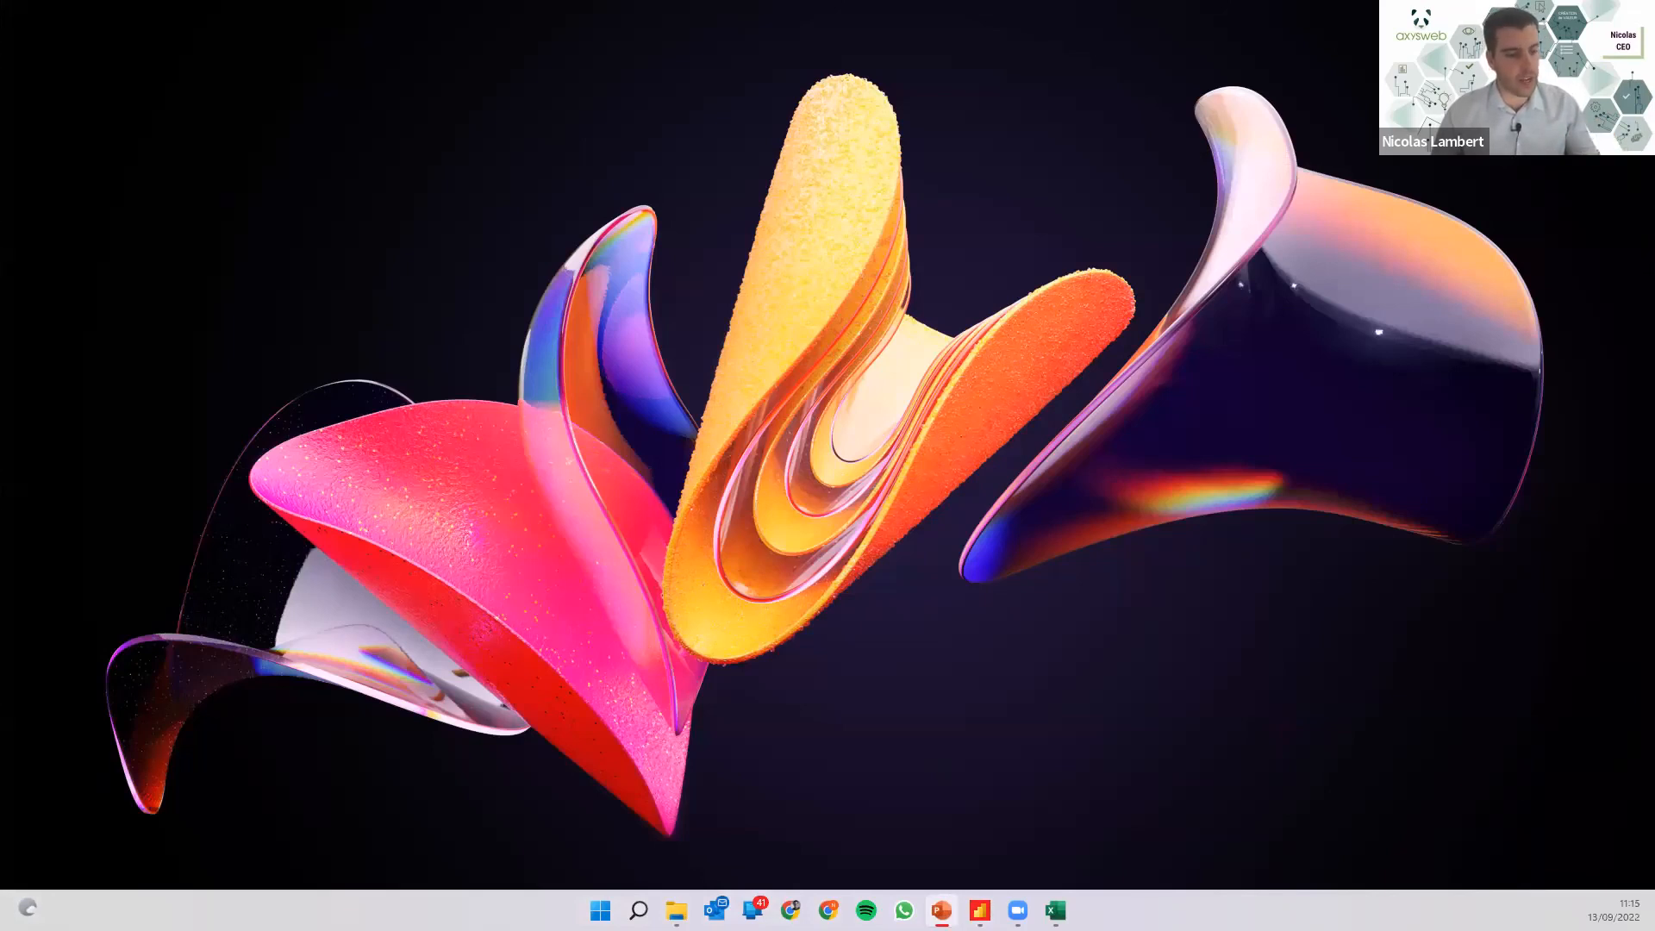
{"action": "key", "text": "alt+Tab"}
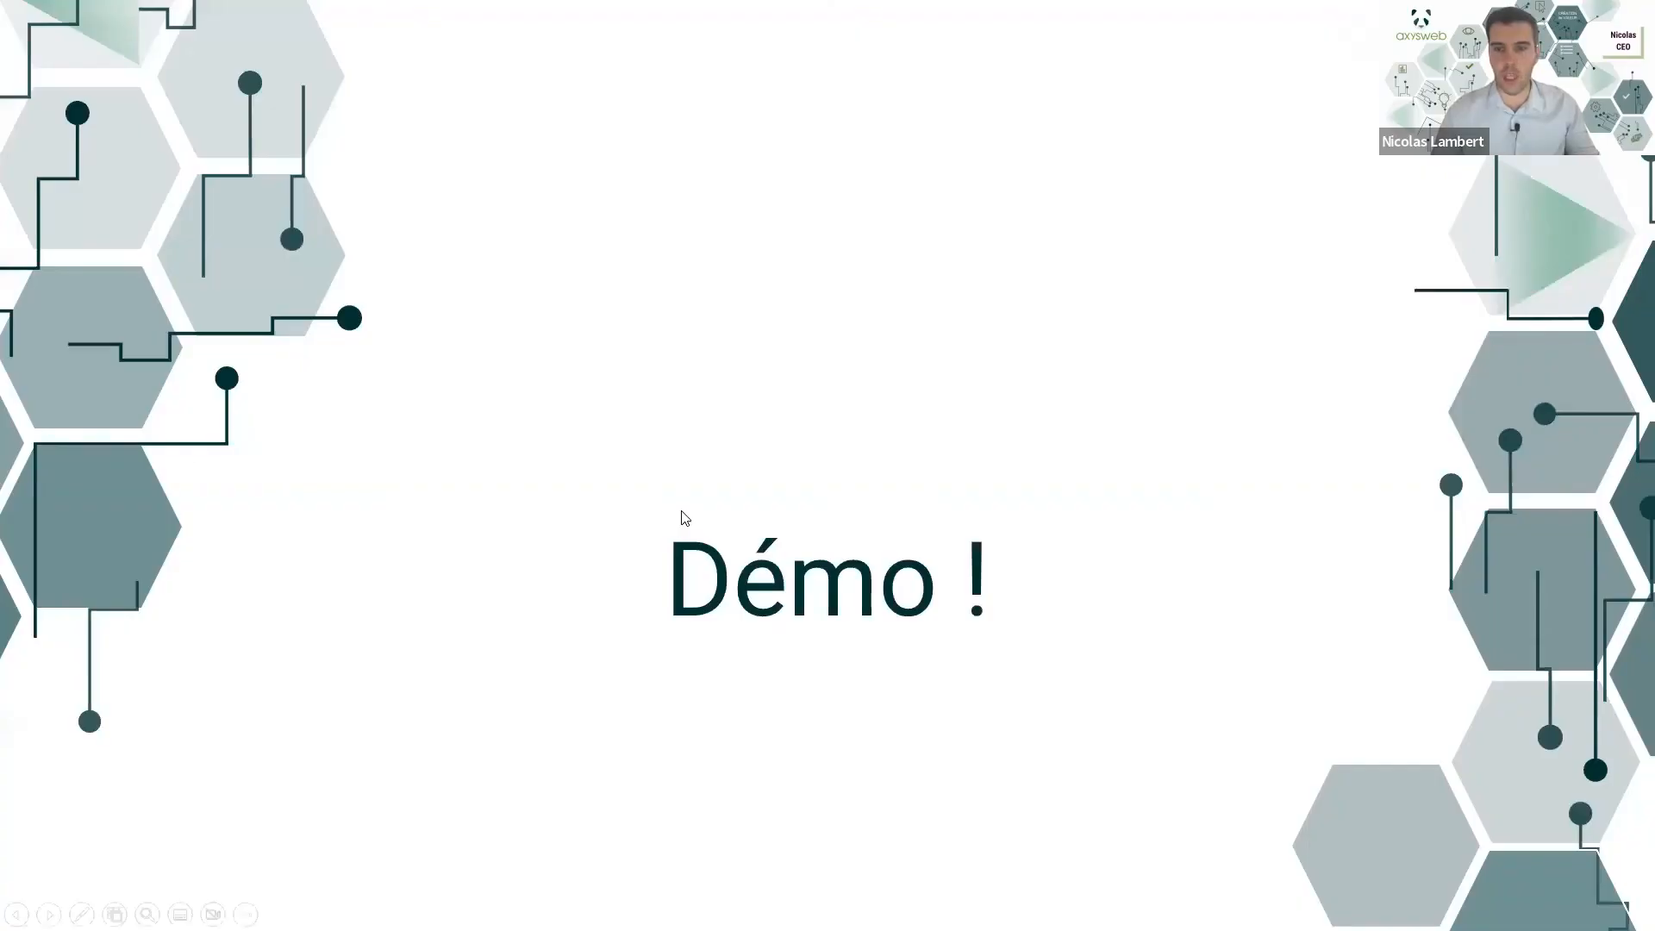
{"action": "left_click", "coordinate": [682, 512]}
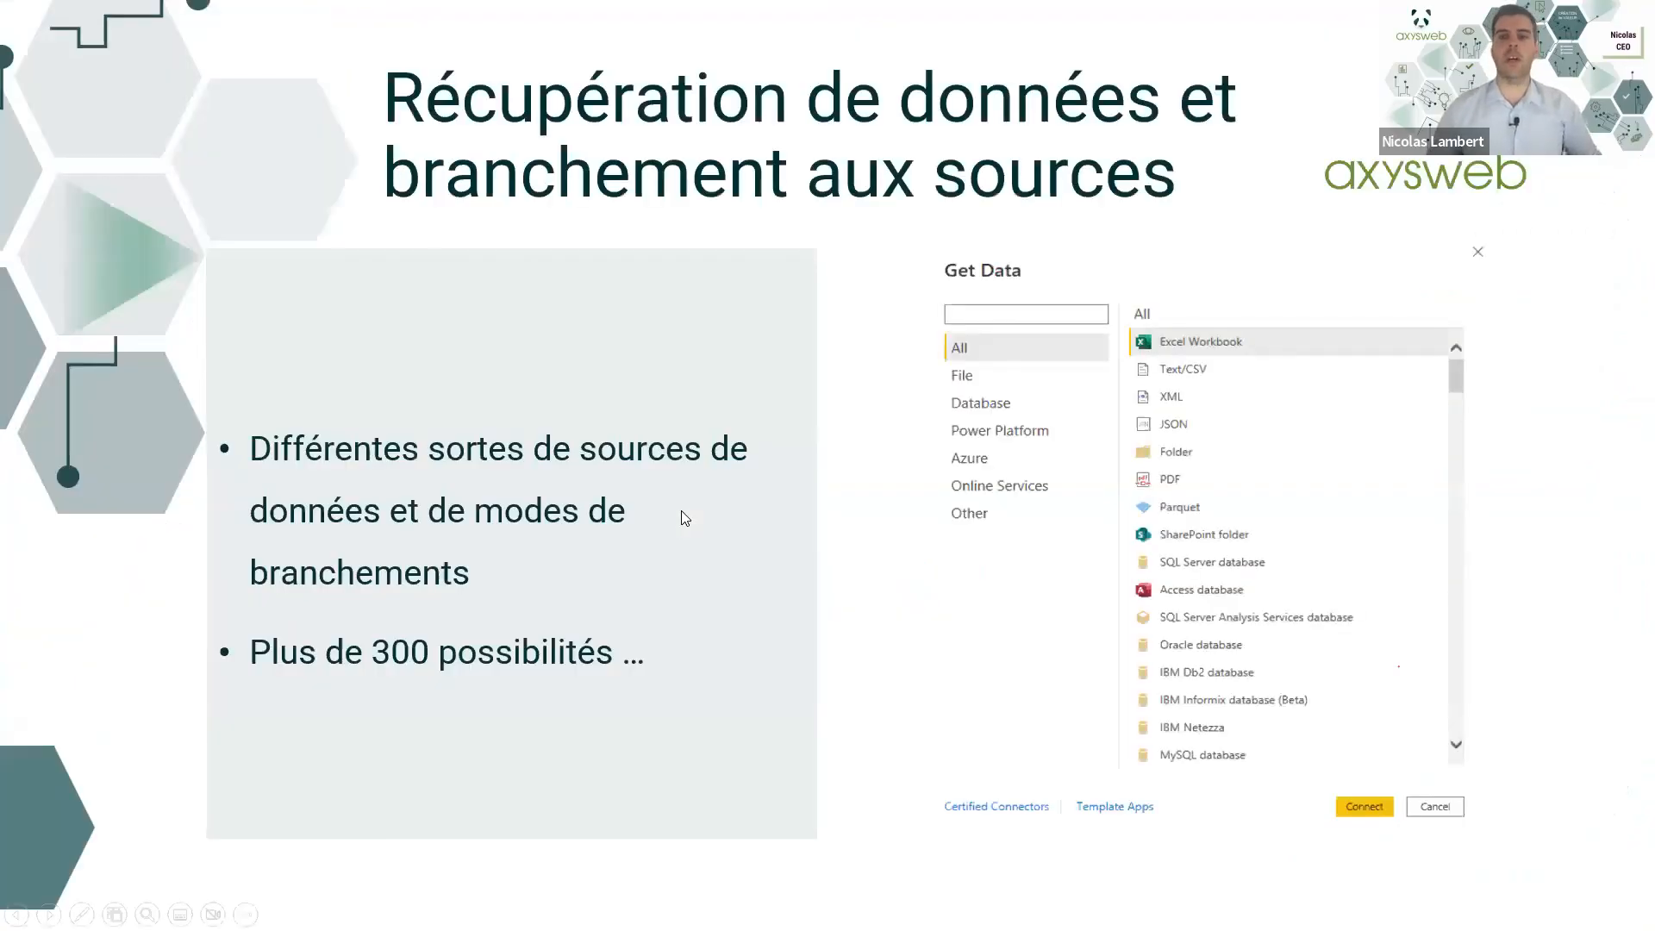